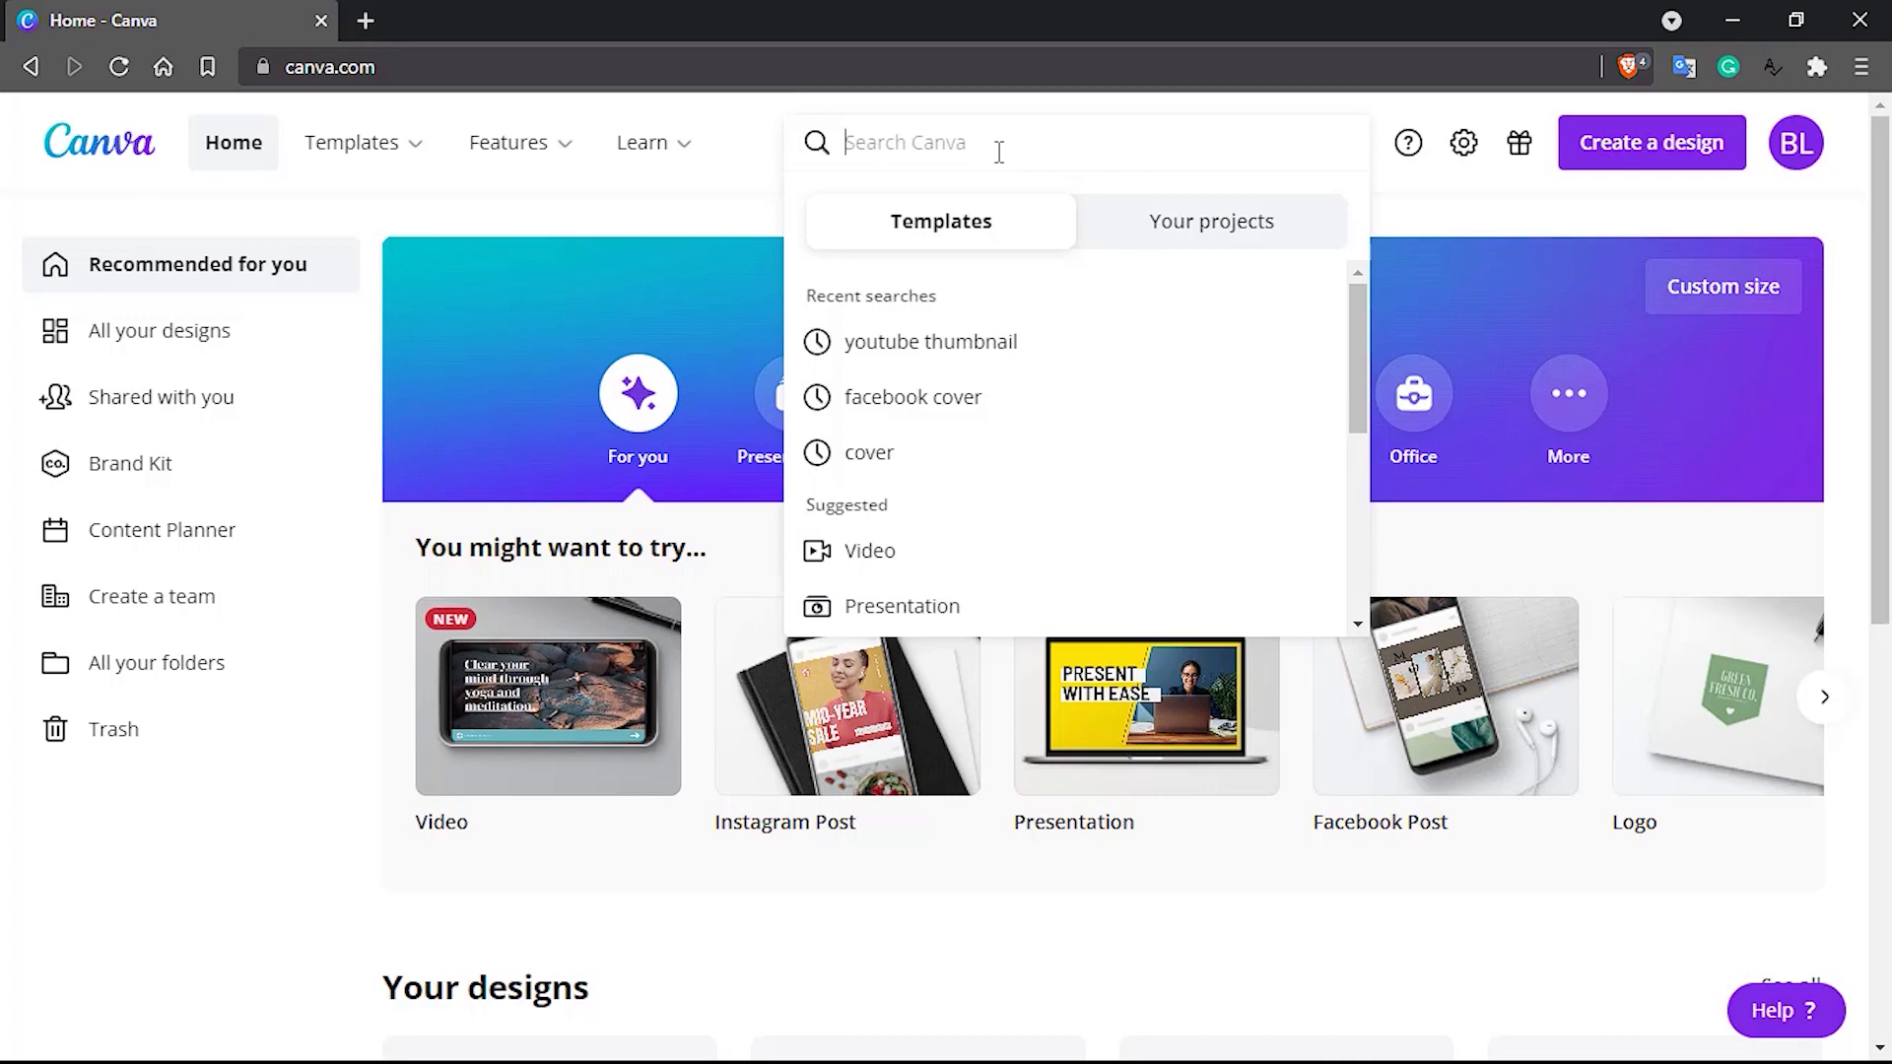
Search the templates for "youtube thumbnail" and open the suggested YouTube Thumbnail category (1280 × 720 px)
{"action": "type", "text": "youtu"}
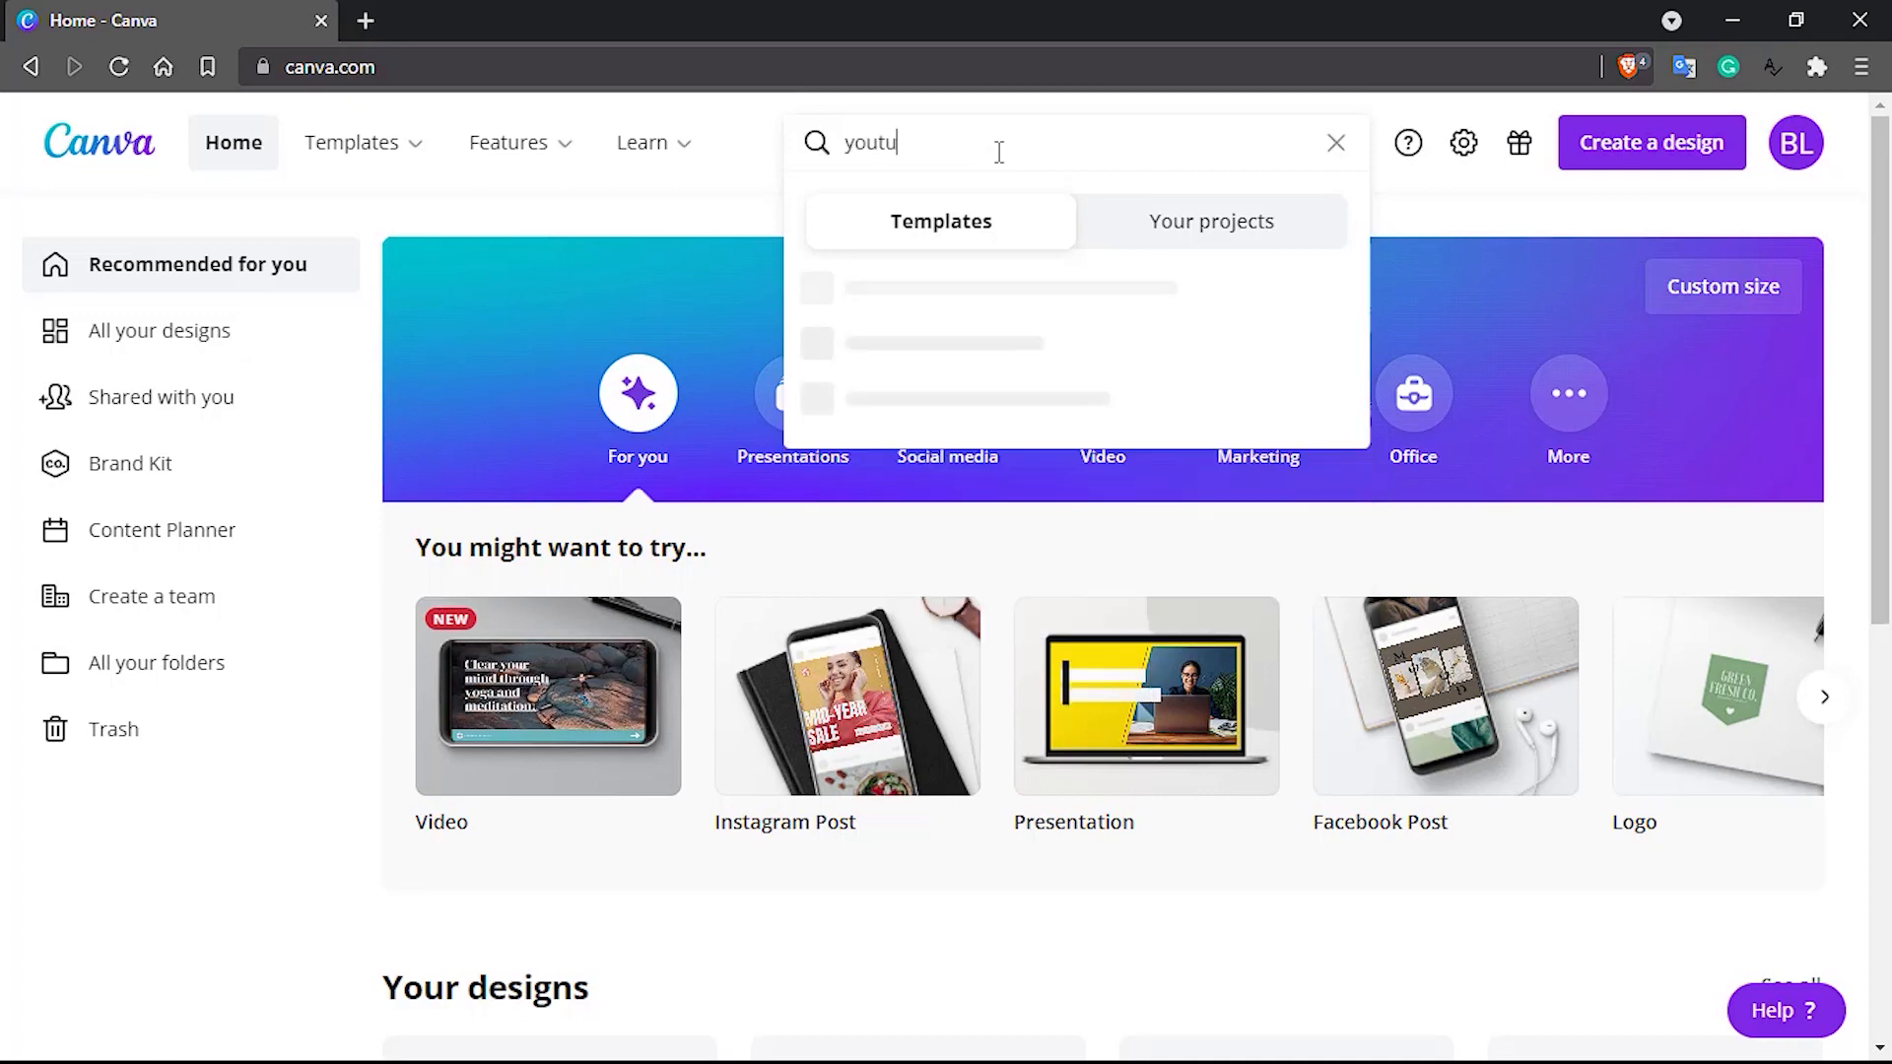
{"action": "type", "text": "be thumbnai"}
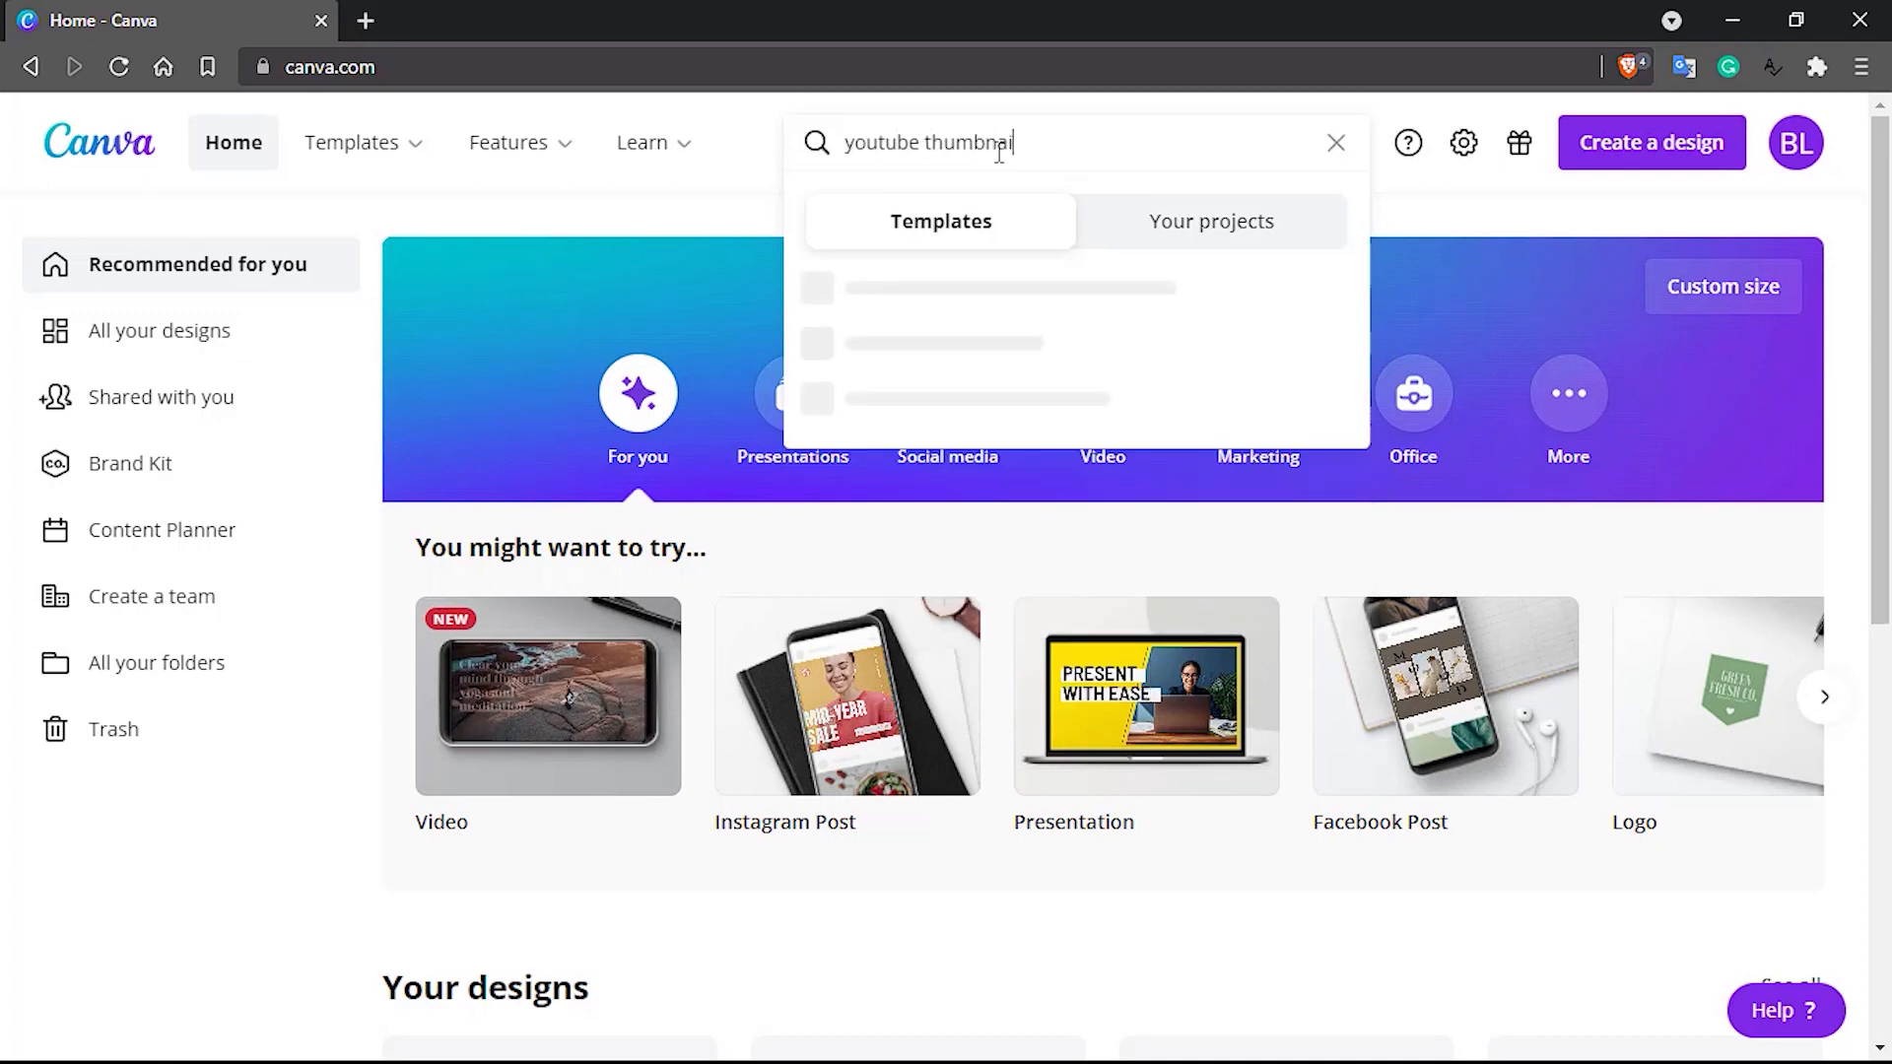
{"action": "type", "text": "l"}
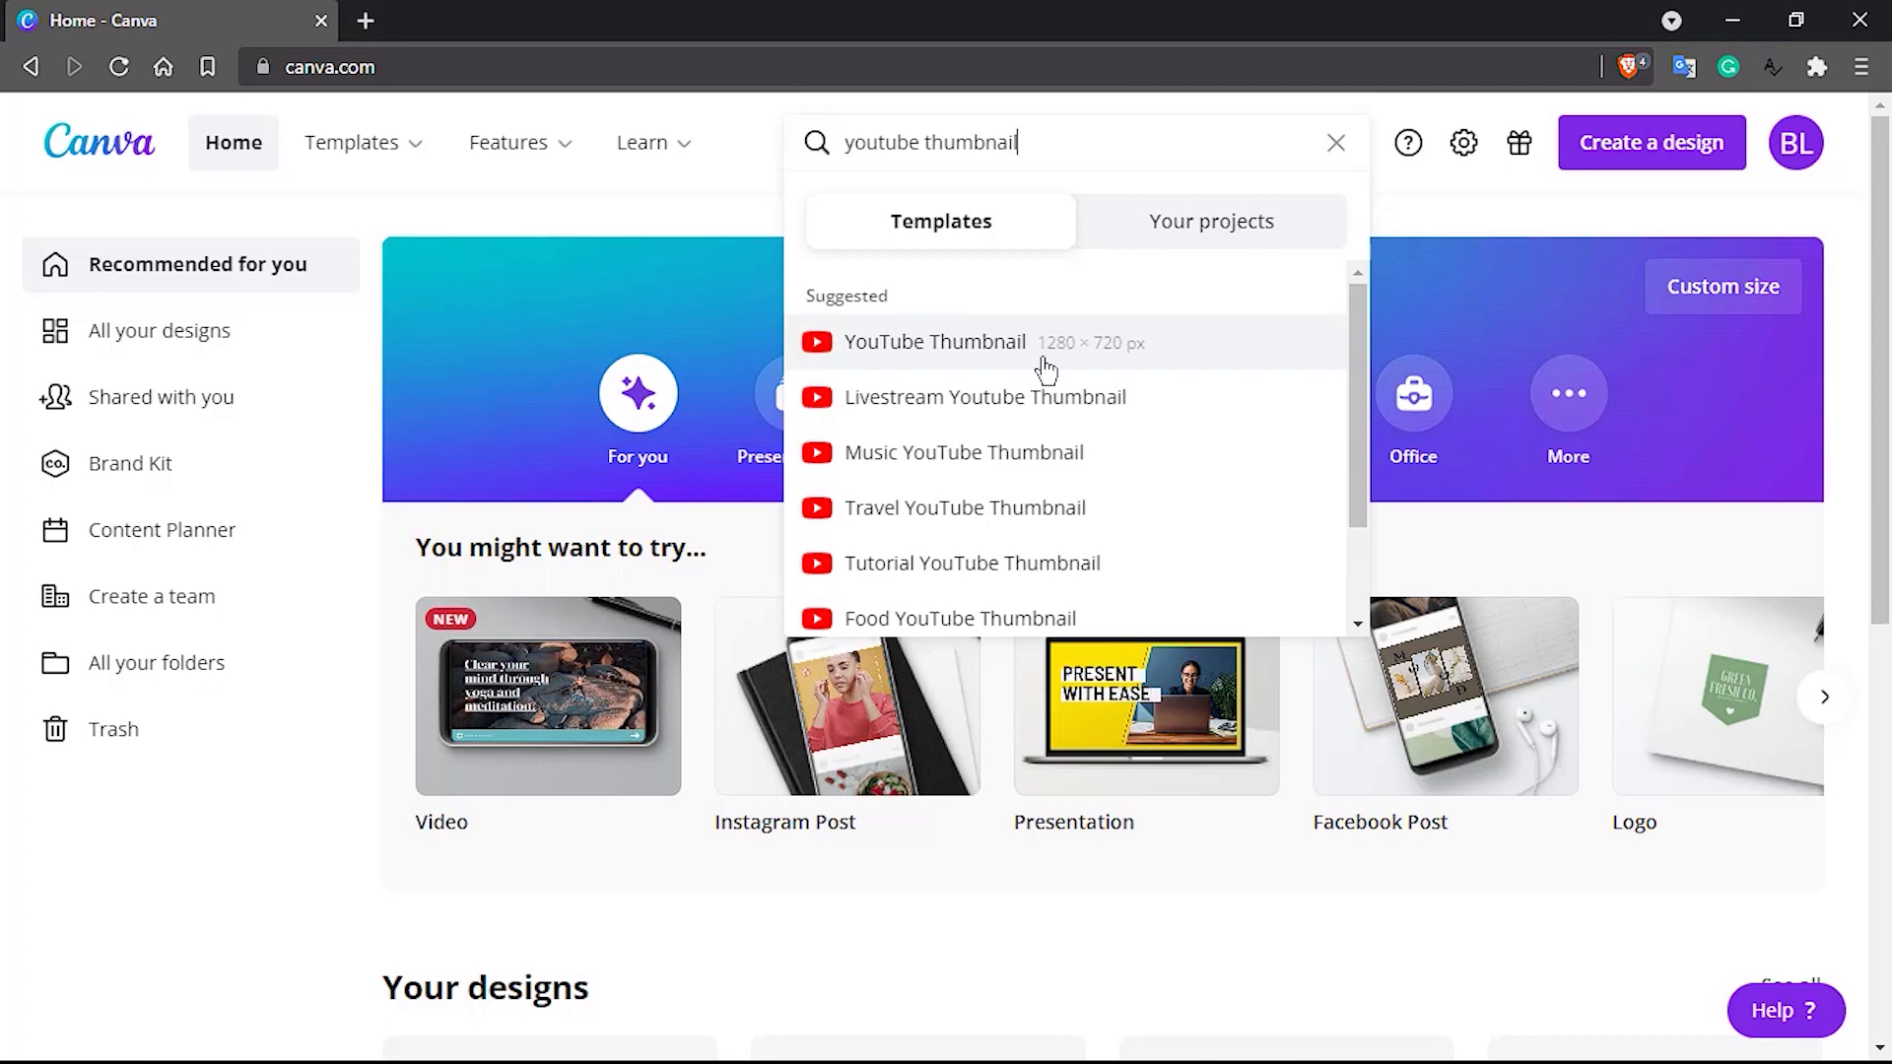
{"action": "left_click", "coordinate": [951, 347]}
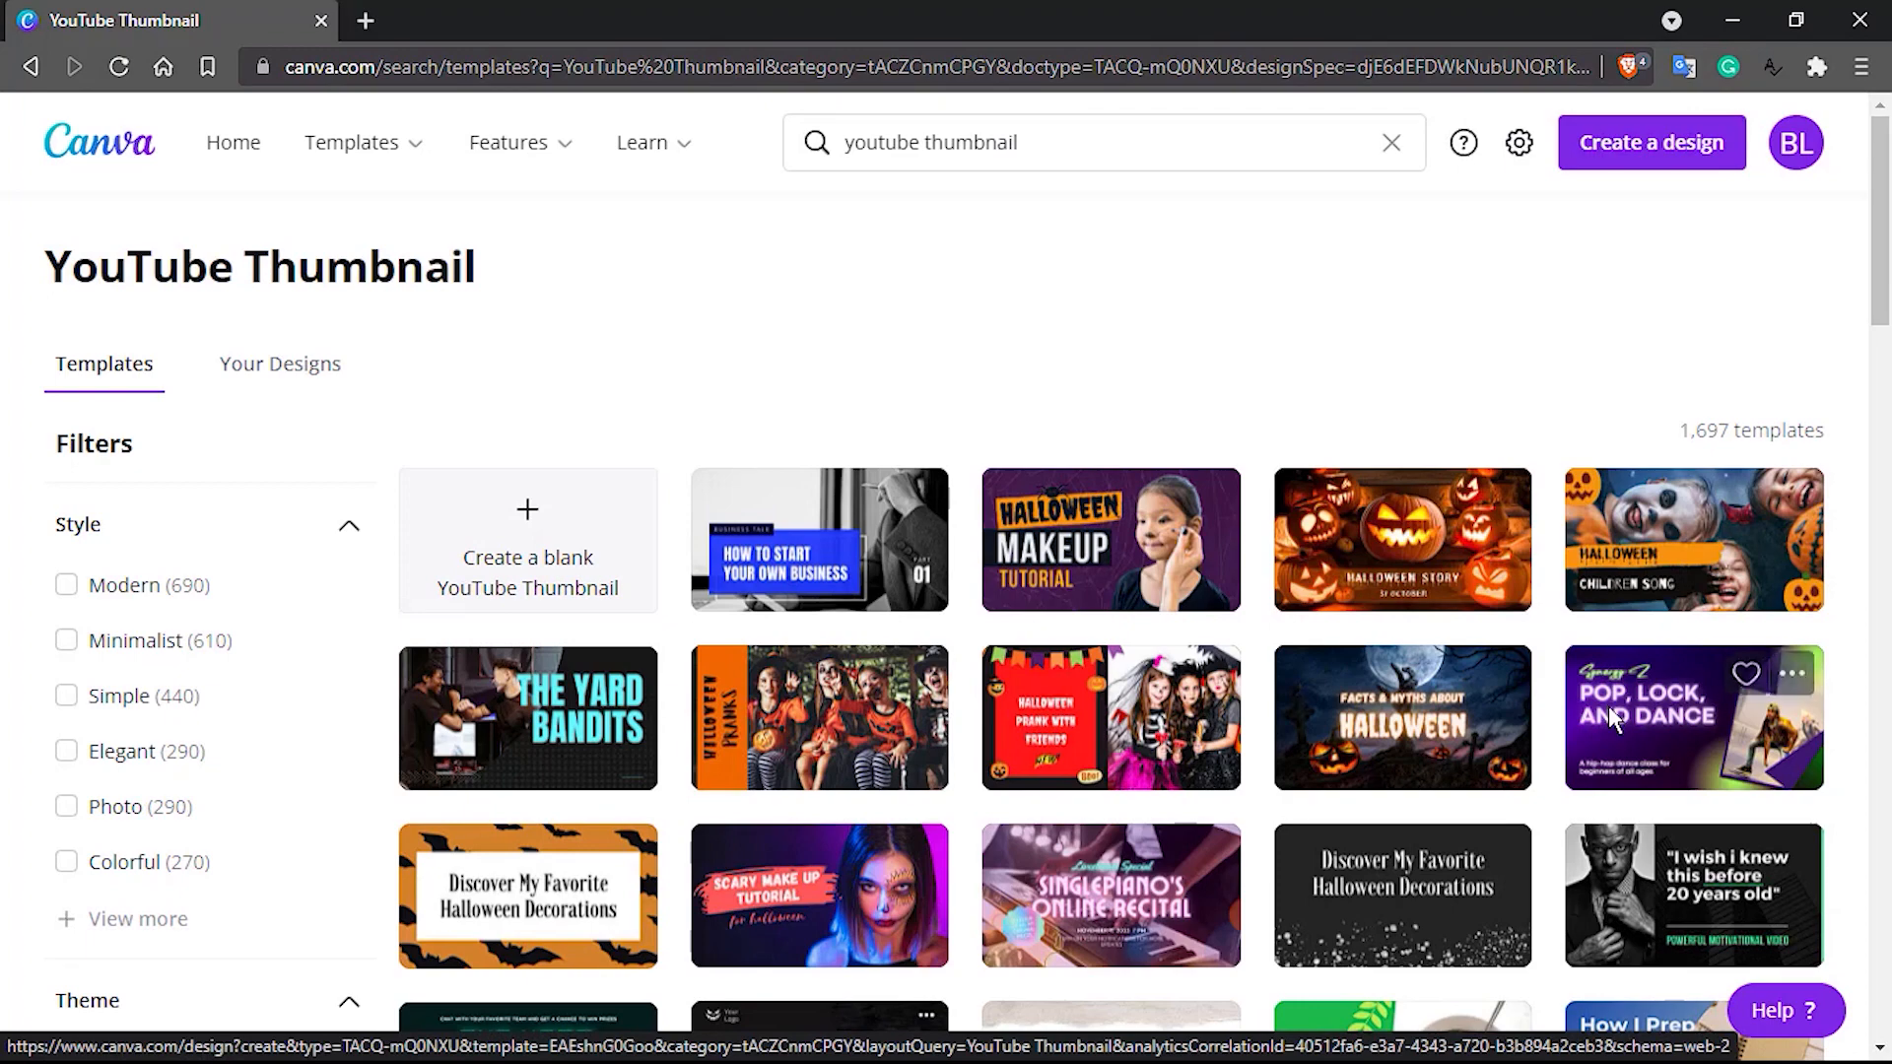
Browse the YouTube Thumbnail template gallery to examine the available designs, and return to its beginning
{"action": "scroll", "coordinate": [1613, 719], "scroll_direction": "down", "scroll_amount": 3}
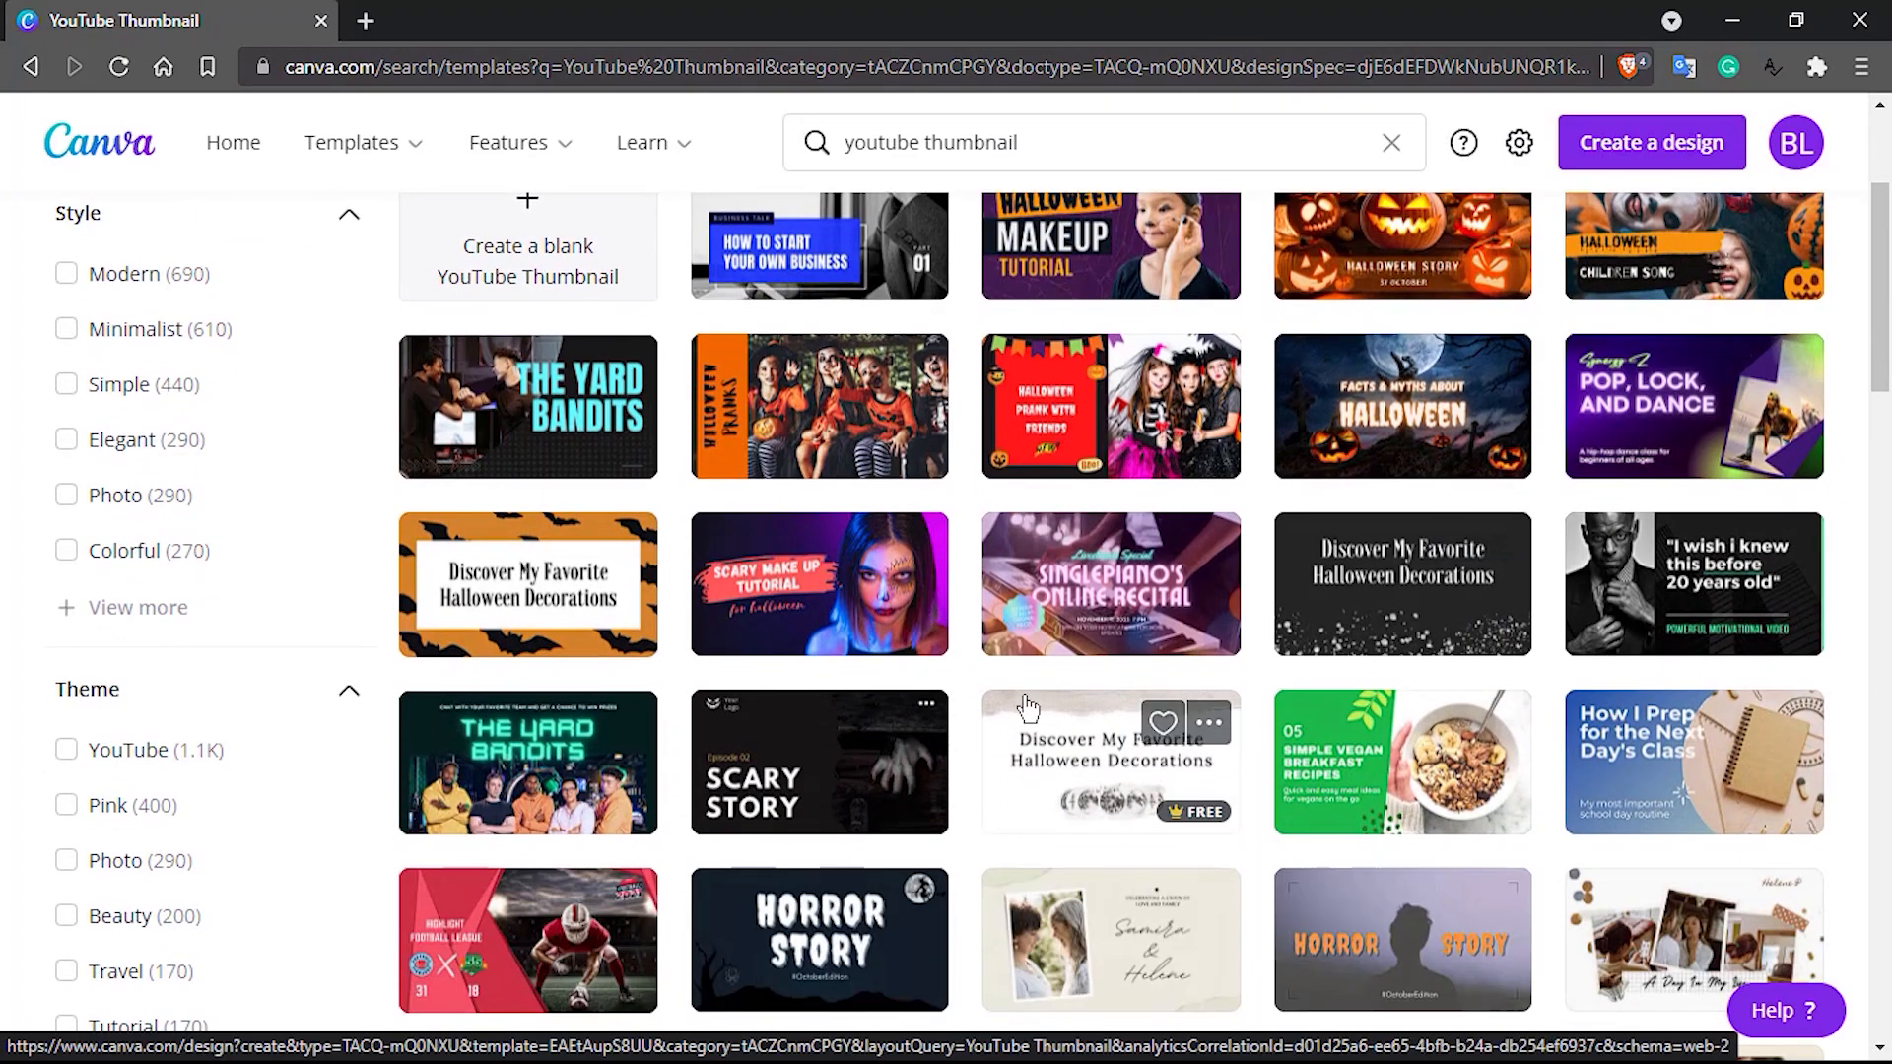
{"action": "scroll", "coordinate": [1026, 706], "scroll_direction": "down", "scroll_amount": 1}
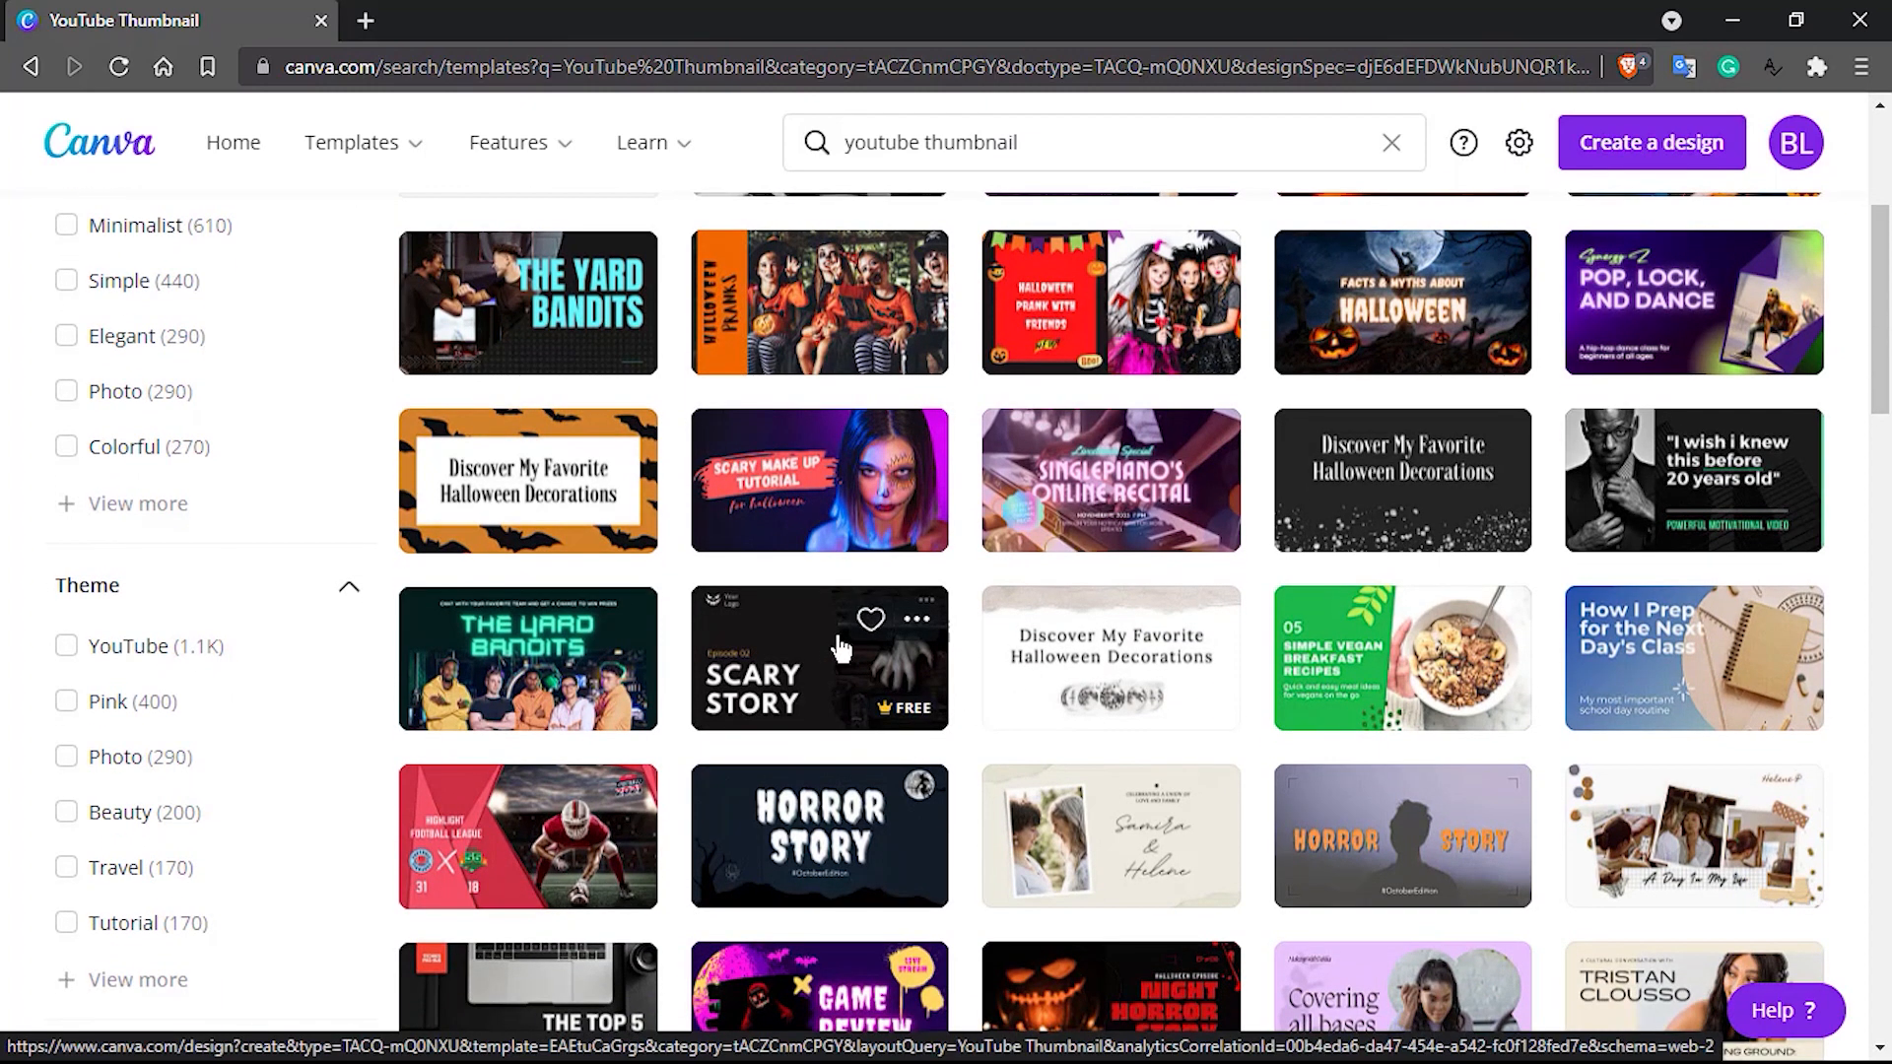
{"action": "scroll", "coordinate": [838, 656], "scroll_direction": "down", "scroll_amount": 3}
{"action": "scroll", "coordinate": [826, 681], "scroll_direction": "down", "scroll_amount": 1}
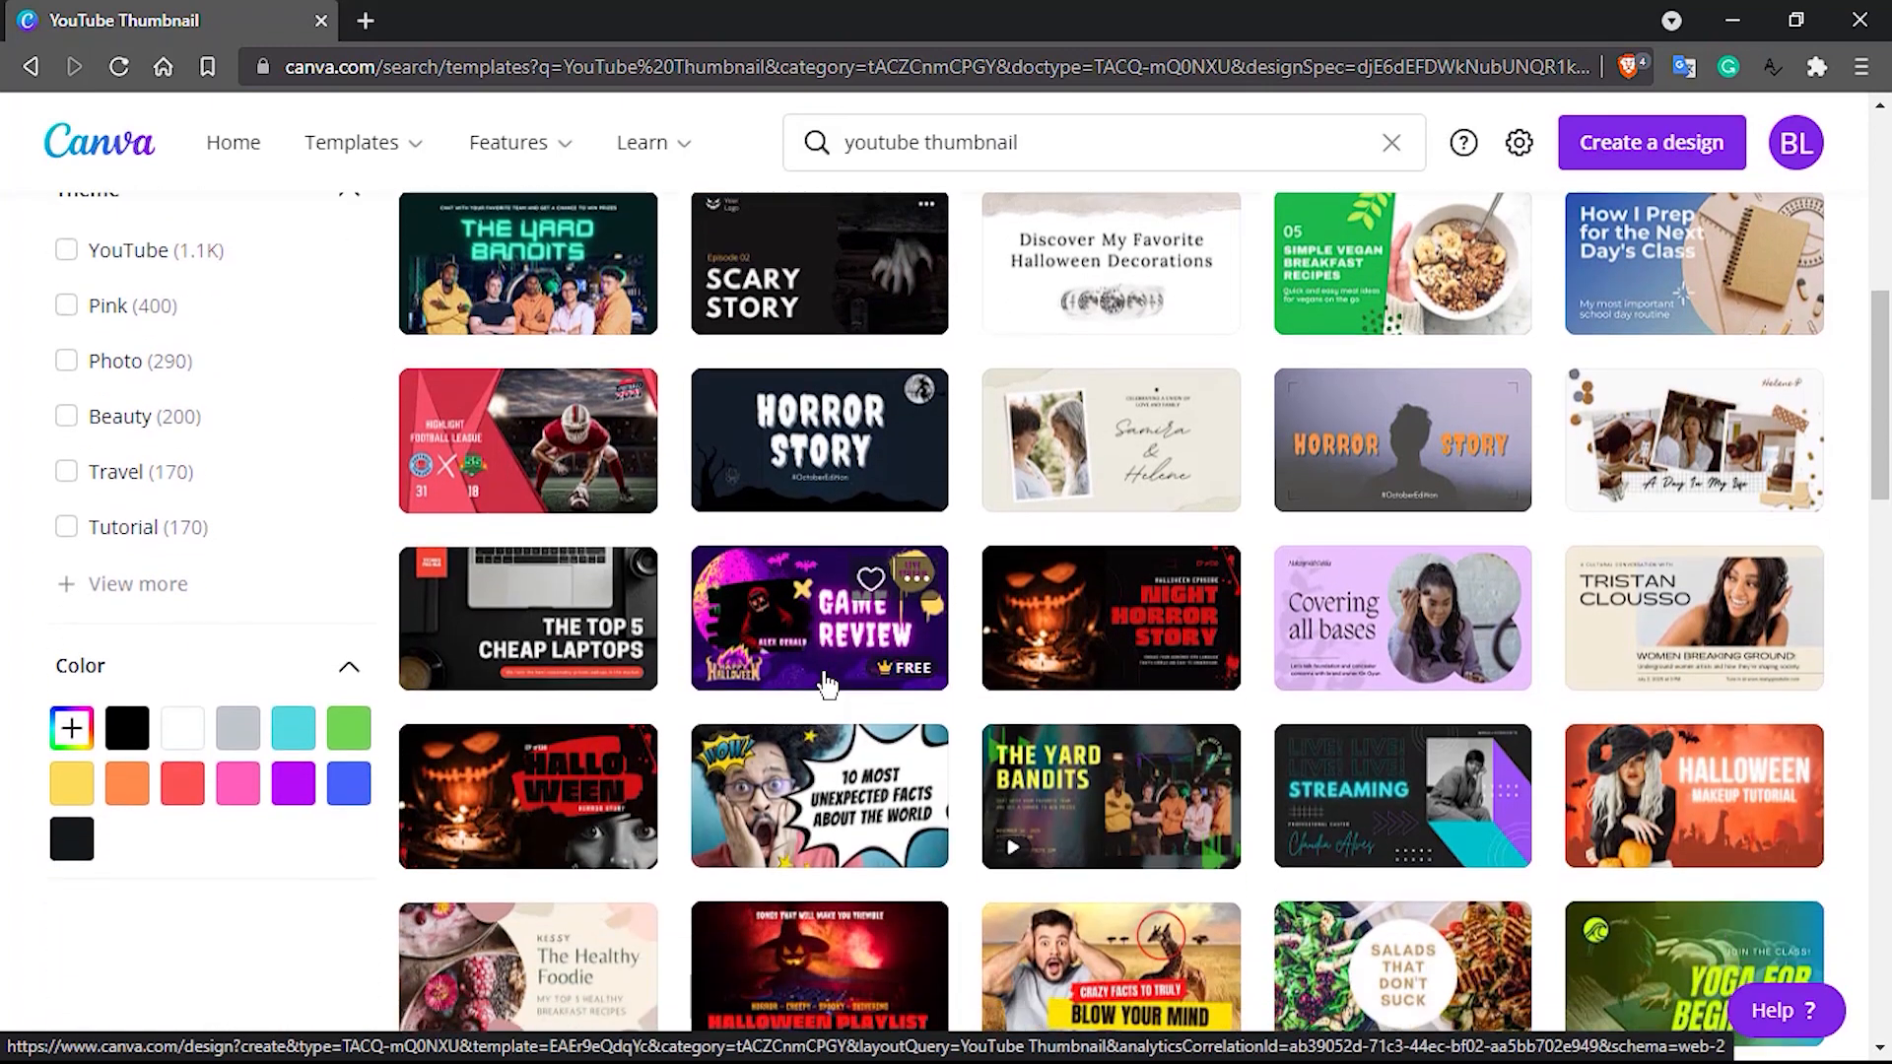
{"action": "scroll", "coordinate": [826, 683], "scroll_direction": "down", "scroll_amount": 1}
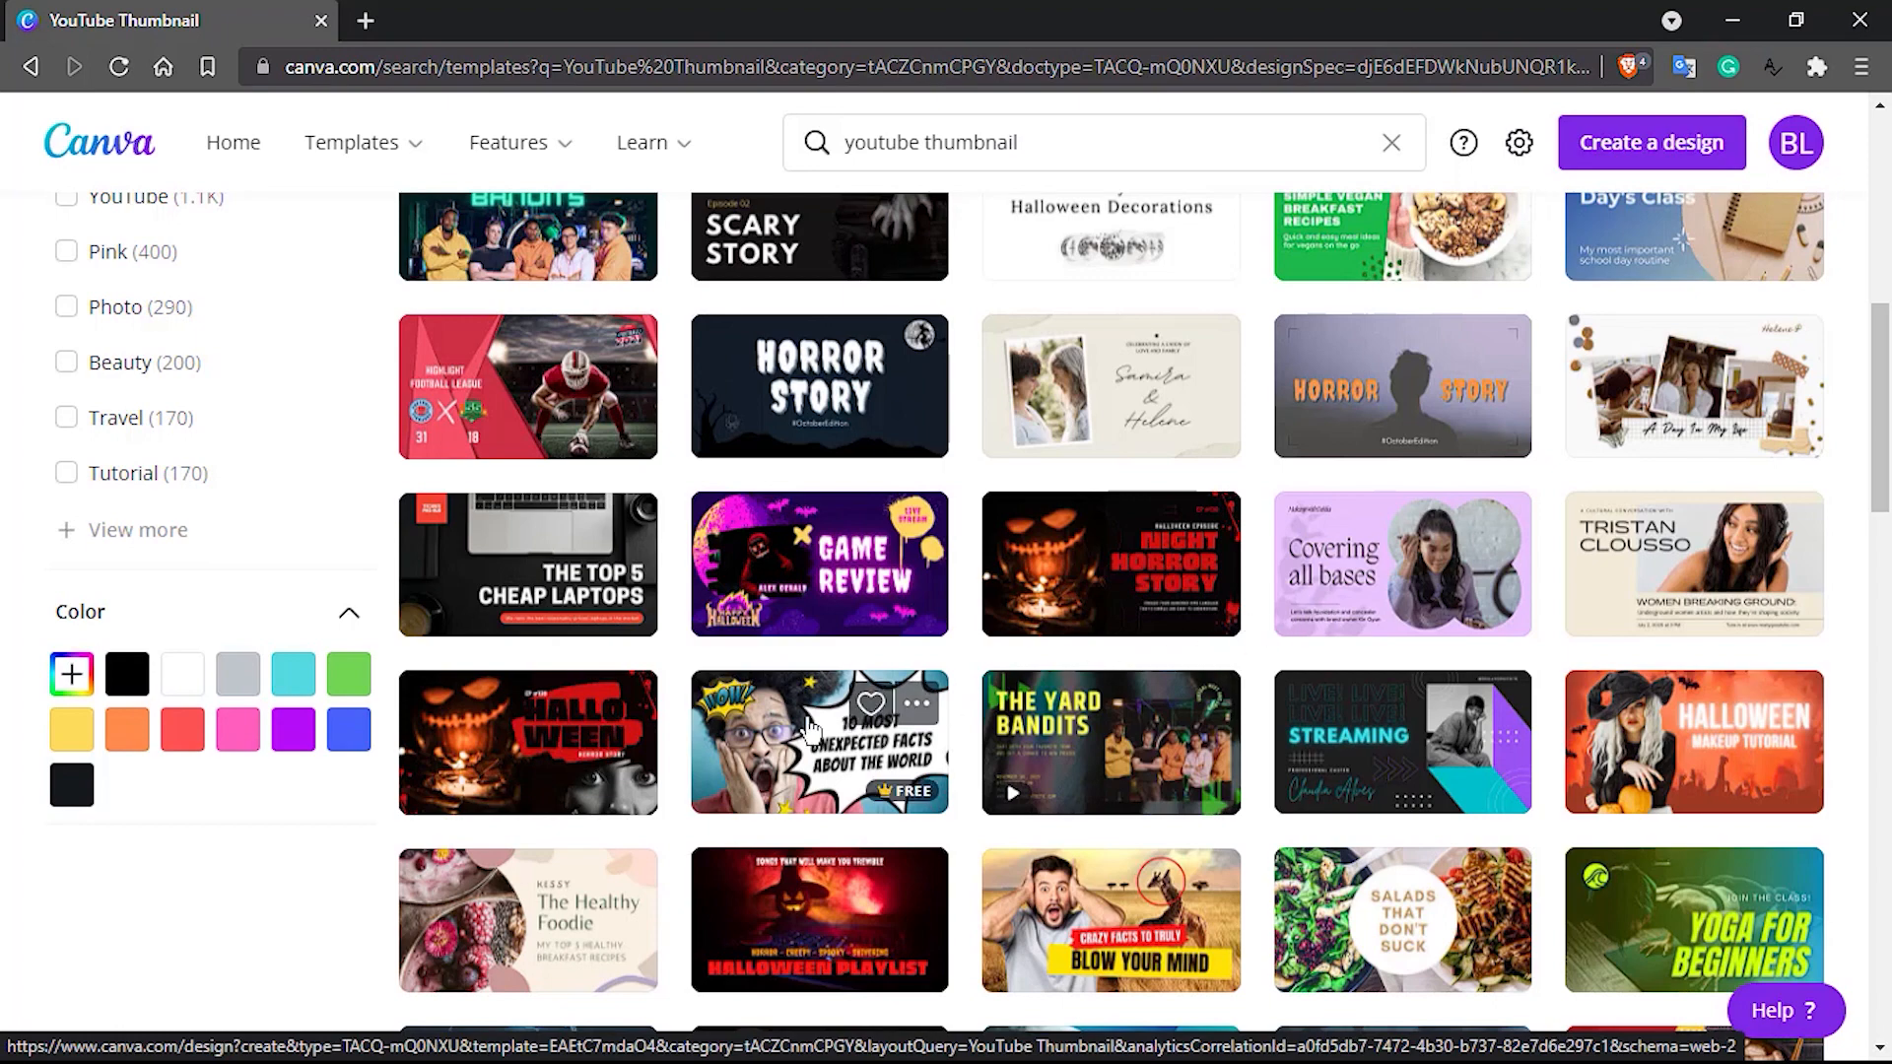
{"action": "scroll", "coordinate": [808, 729], "scroll_direction": "down", "scroll_amount": 3}
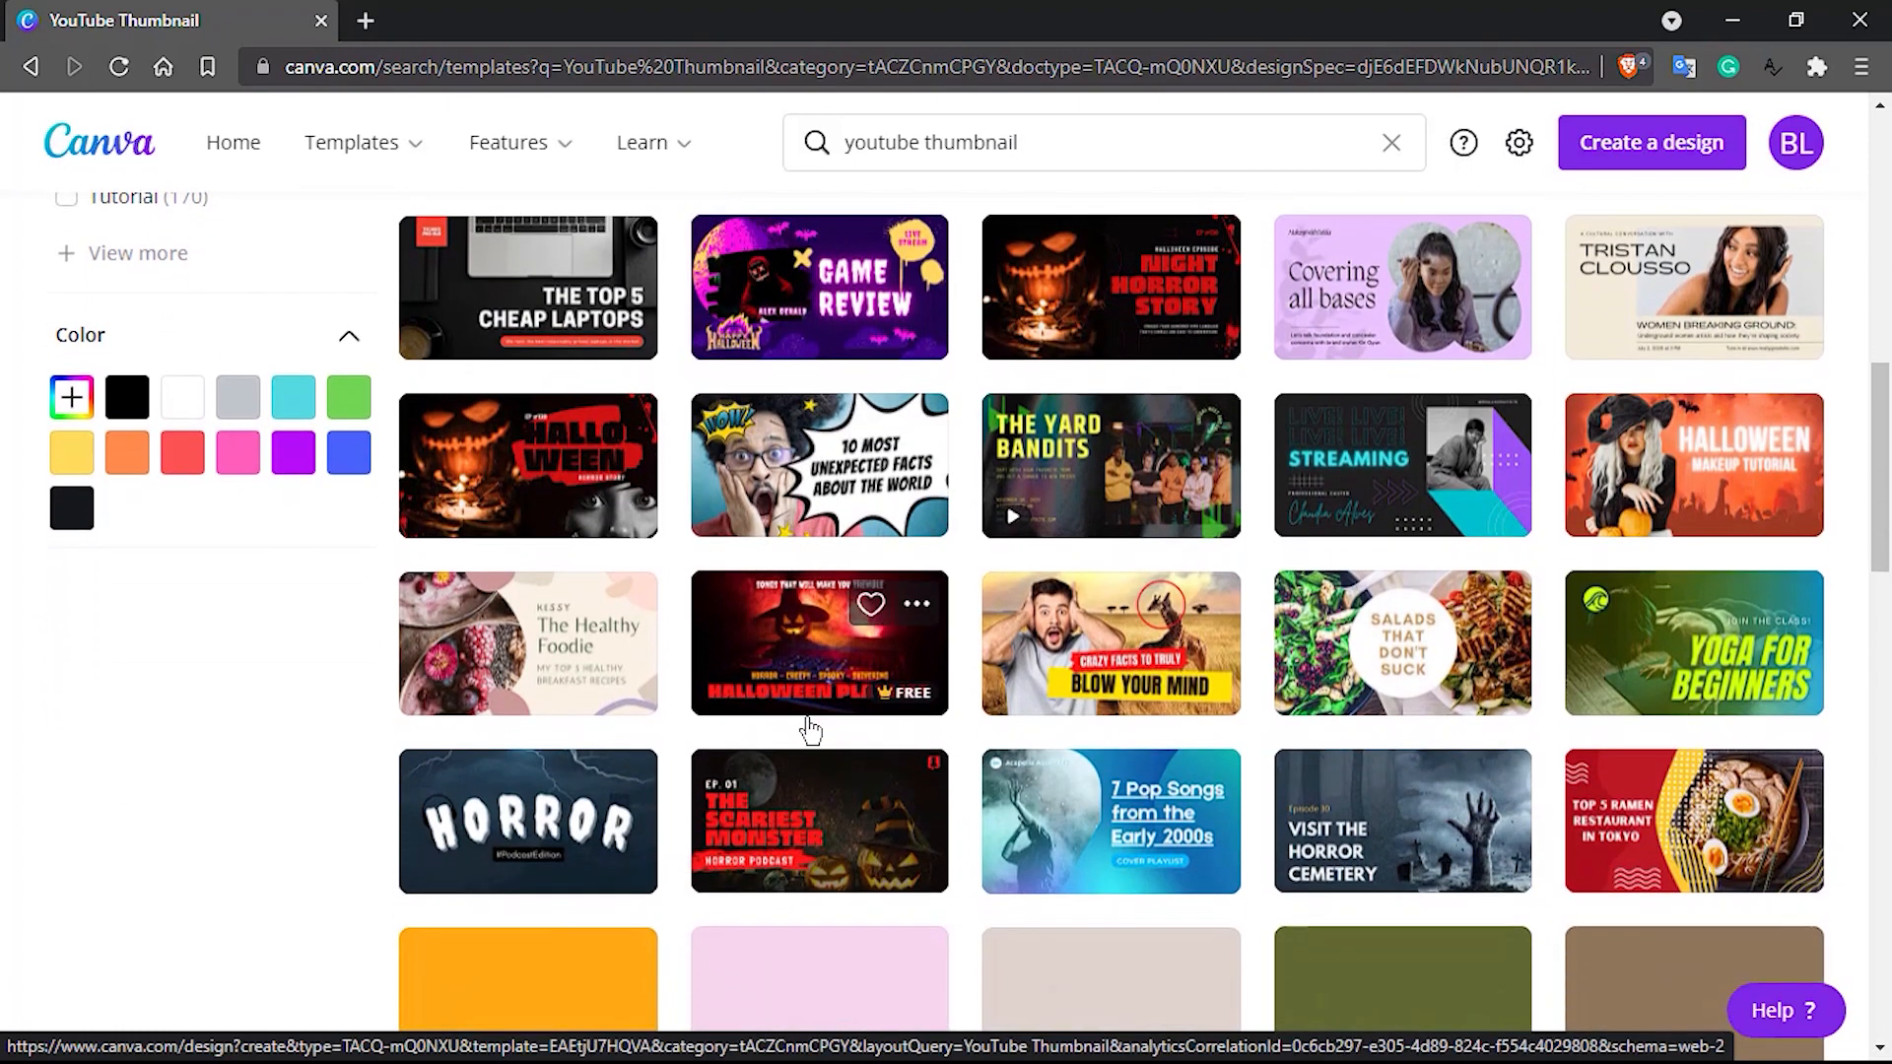
{"action": "scroll", "coordinate": [966, 730], "scroll_direction": "down", "scroll_amount": 3}
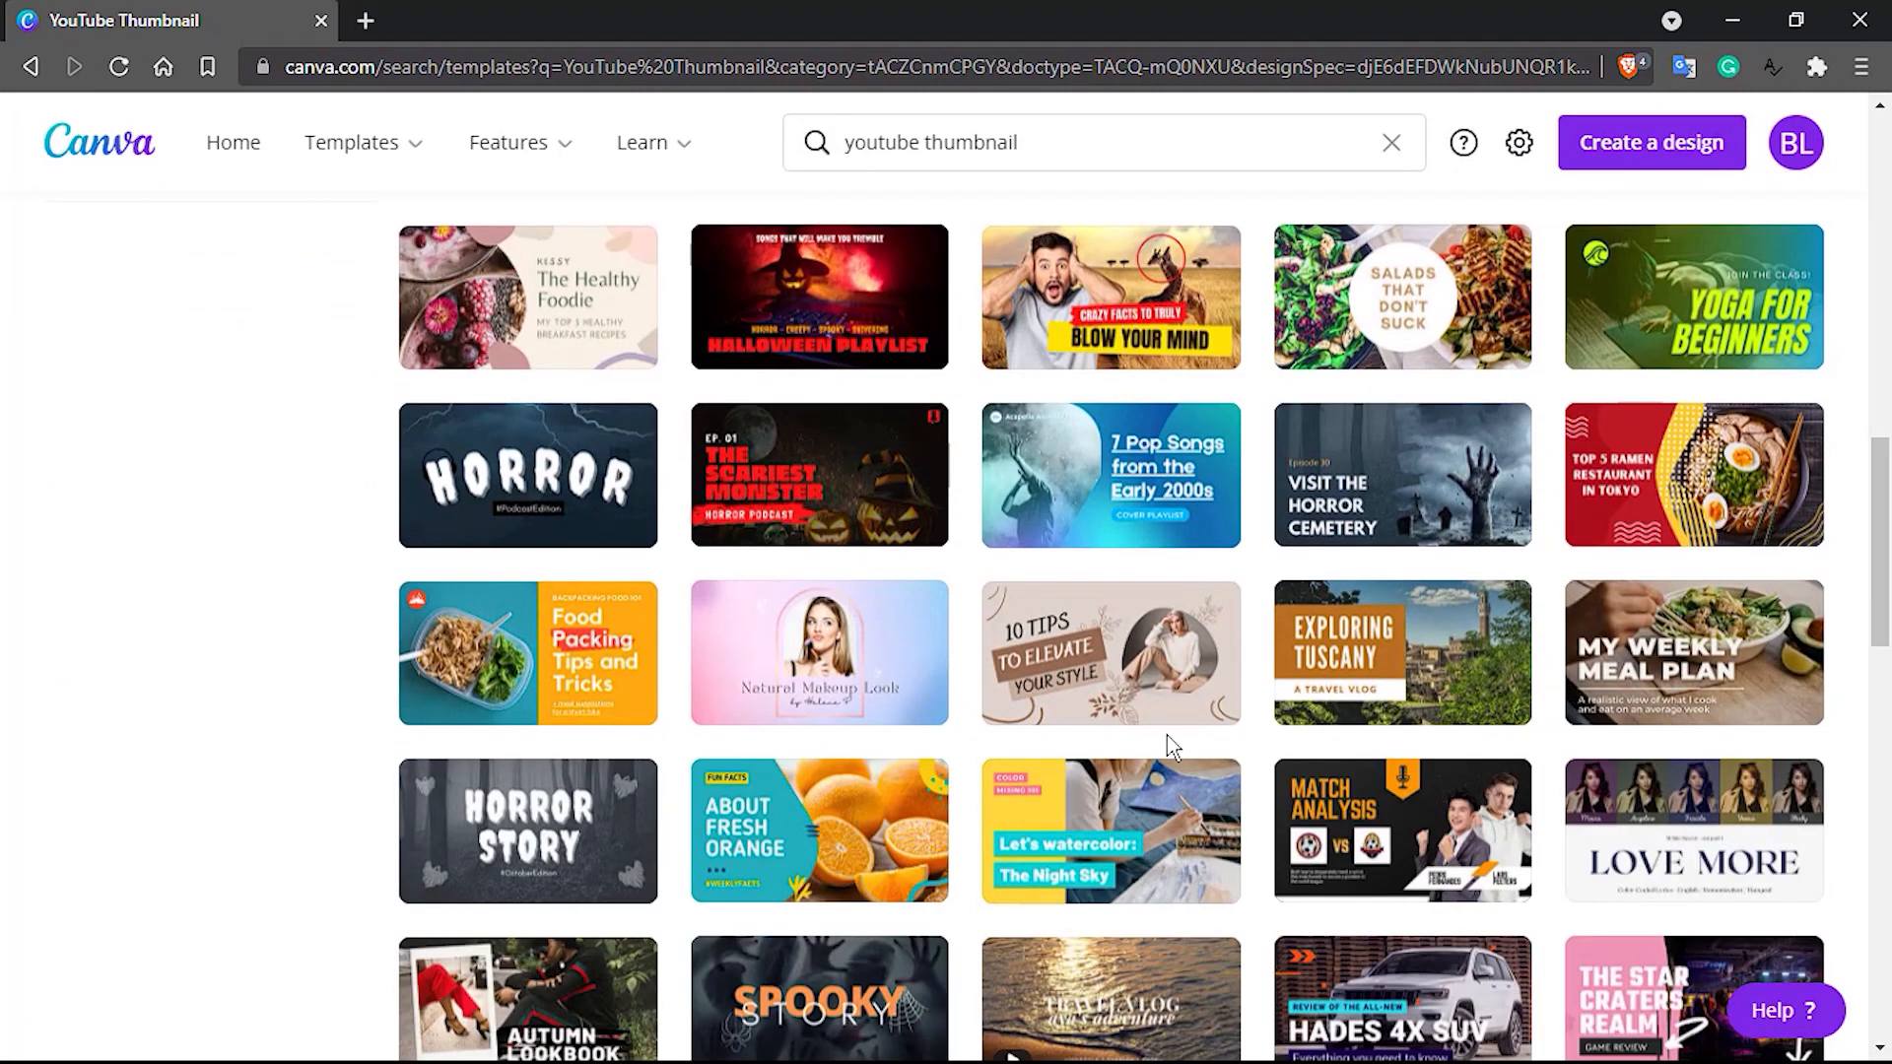
{"action": "scroll", "coordinate": [1173, 746], "scroll_direction": "down", "scroll_amount": 2}
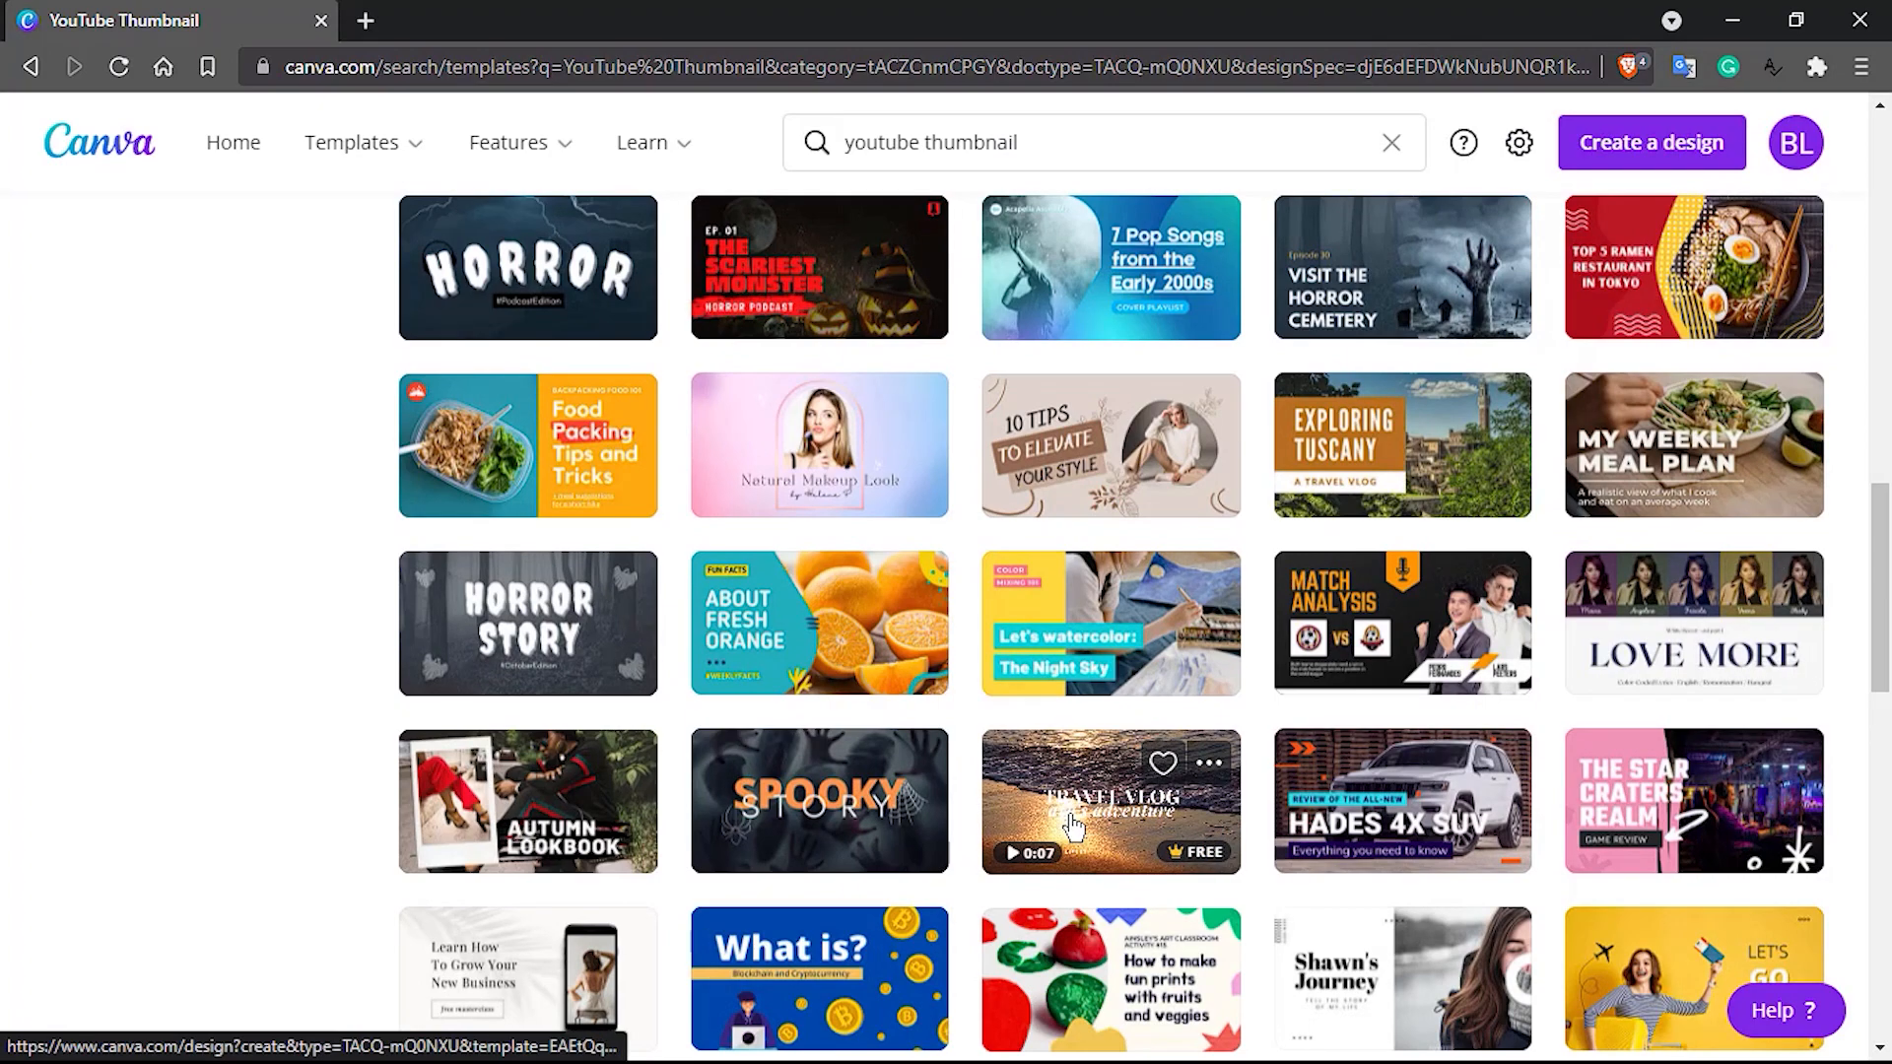
{"action": "scroll", "coordinate": [1074, 826], "scroll_direction": "up", "scroll_amount": 15}
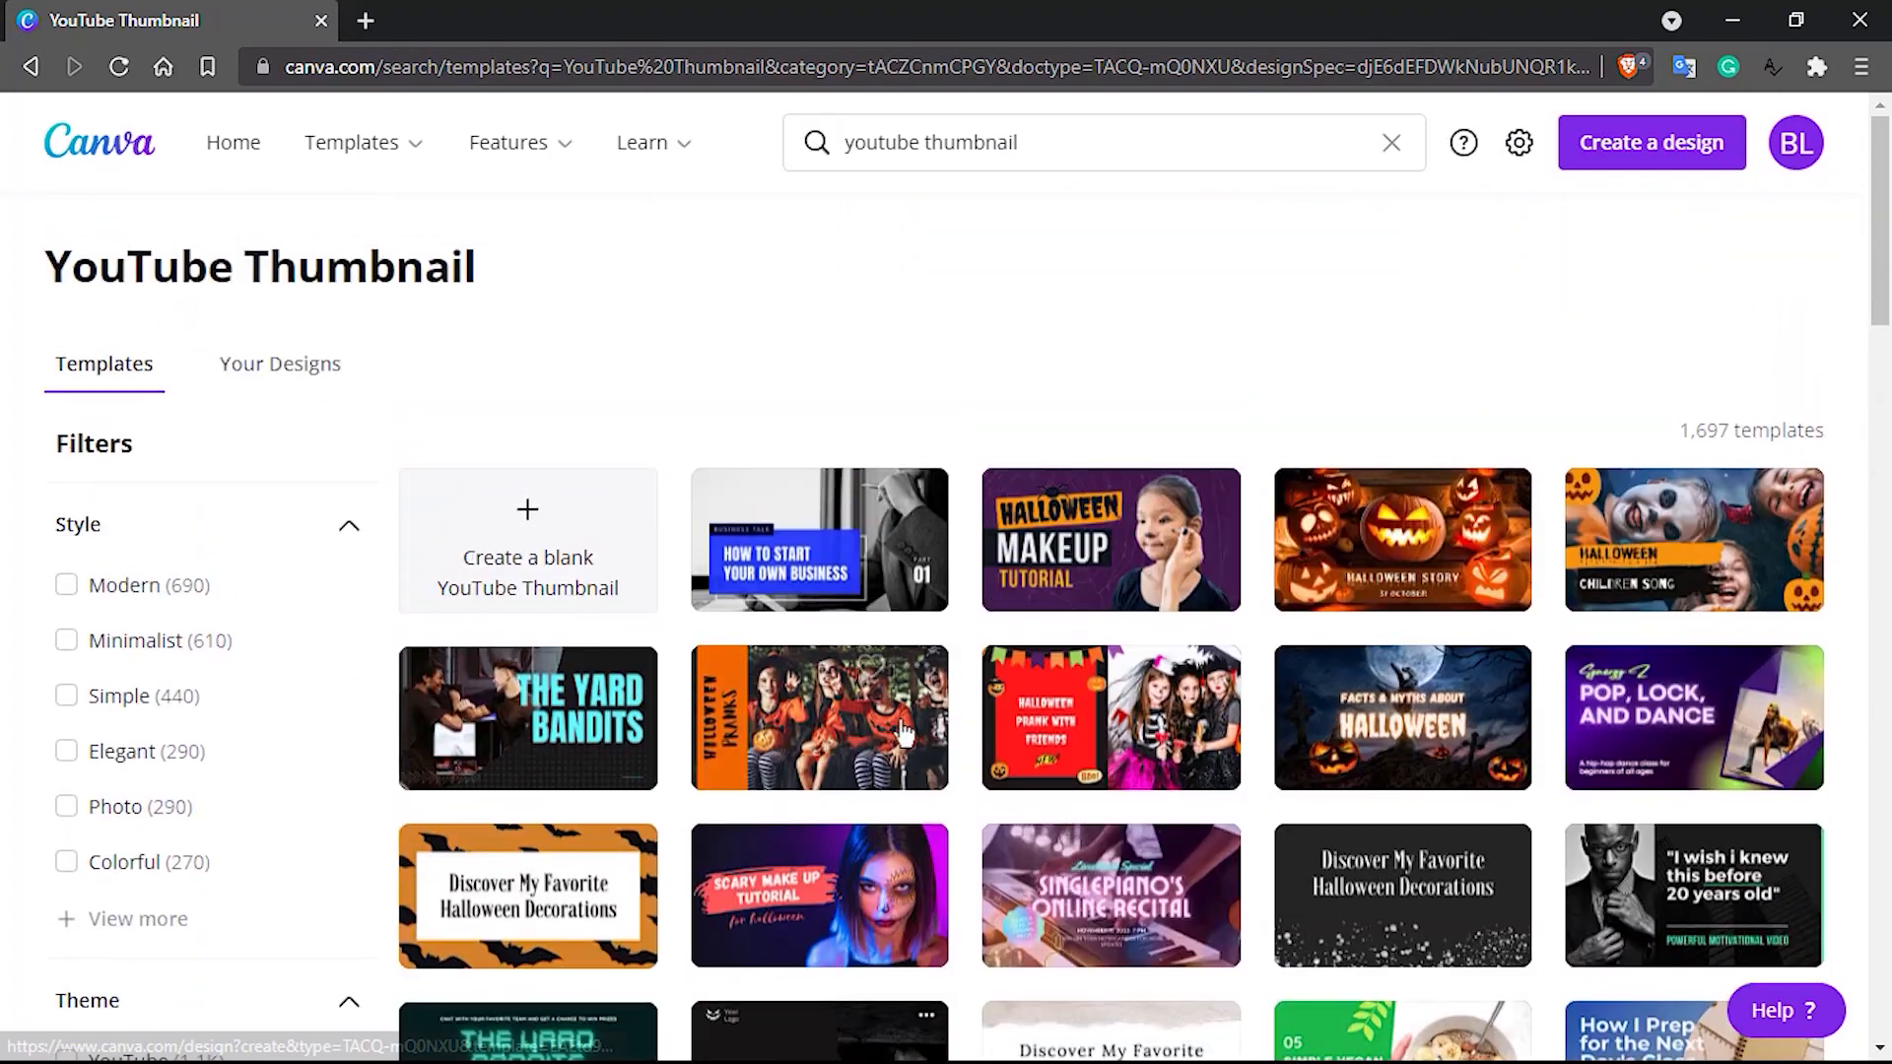
Create a blank YouTube Thumbnail design in a new browser tab and switch to it
{"action": "right_click", "coordinate": [539, 515]}
{"action": "left_click", "coordinate": [598, 532]}
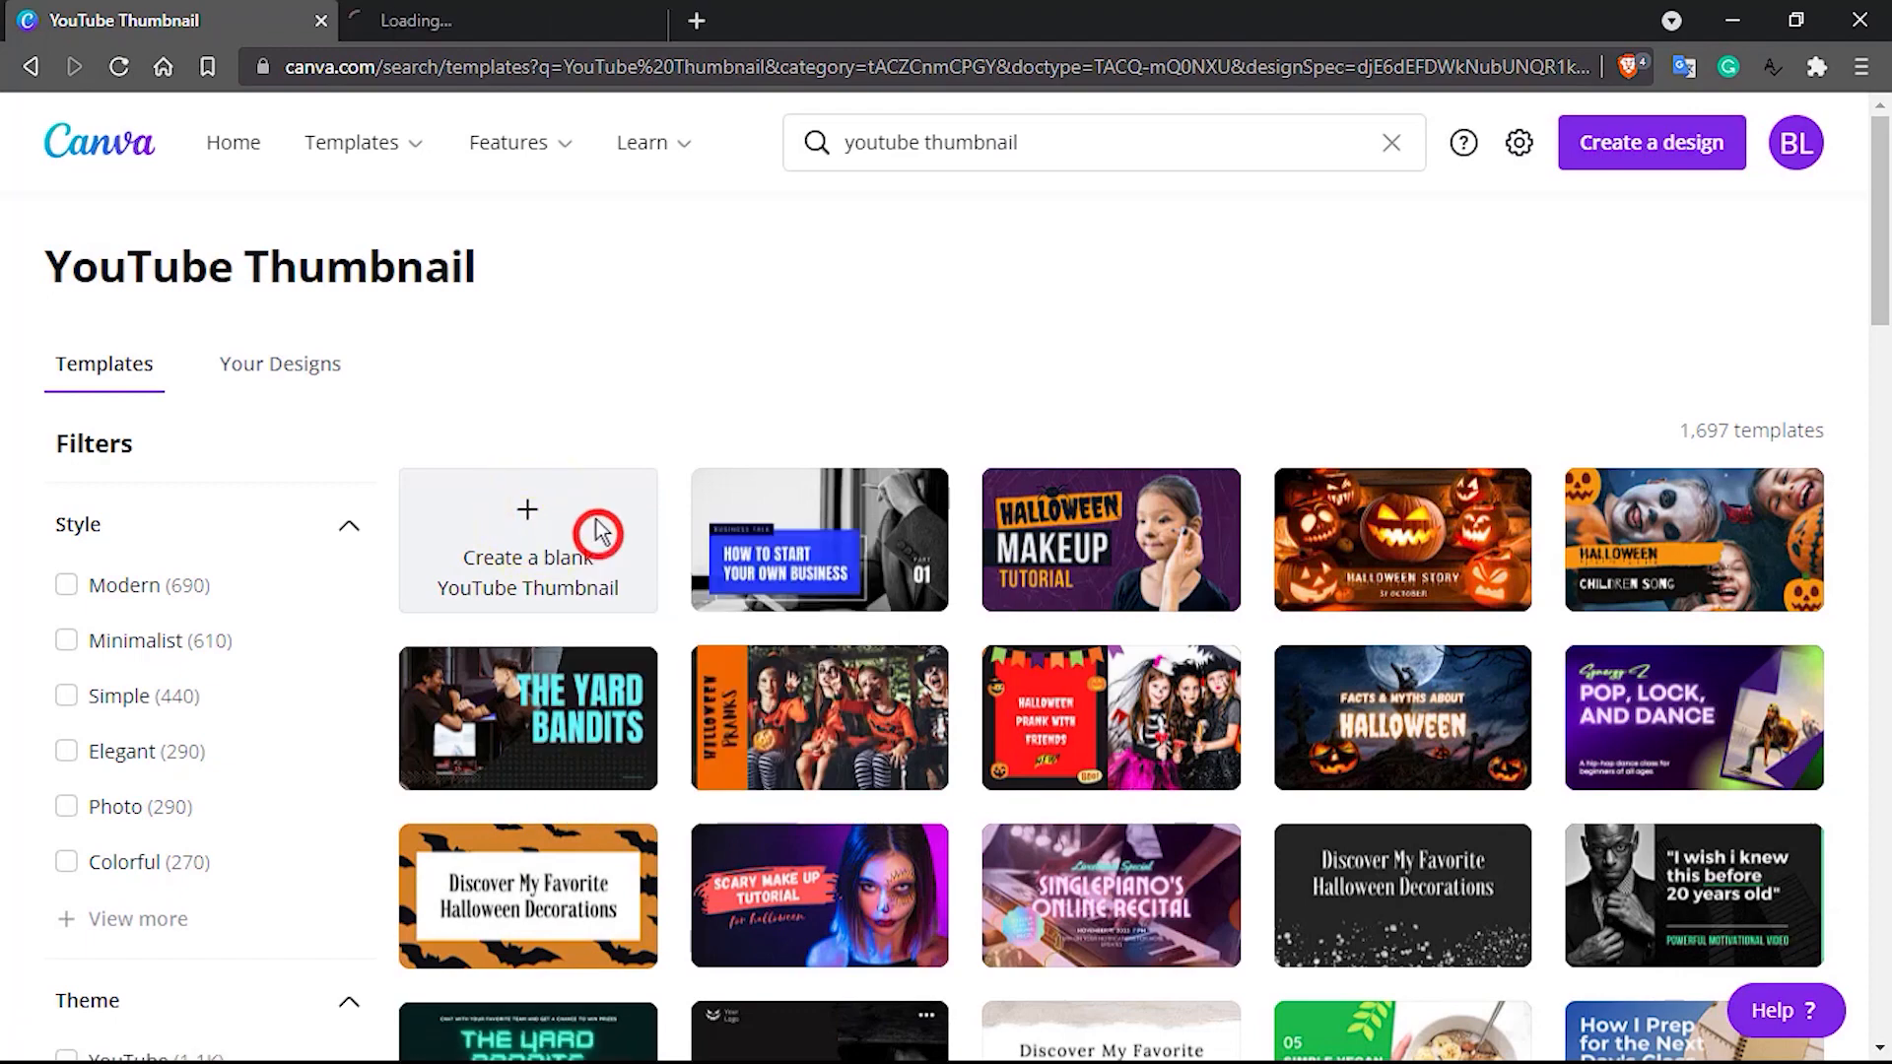
{"action": "left_click", "coordinate": [473, 20]}
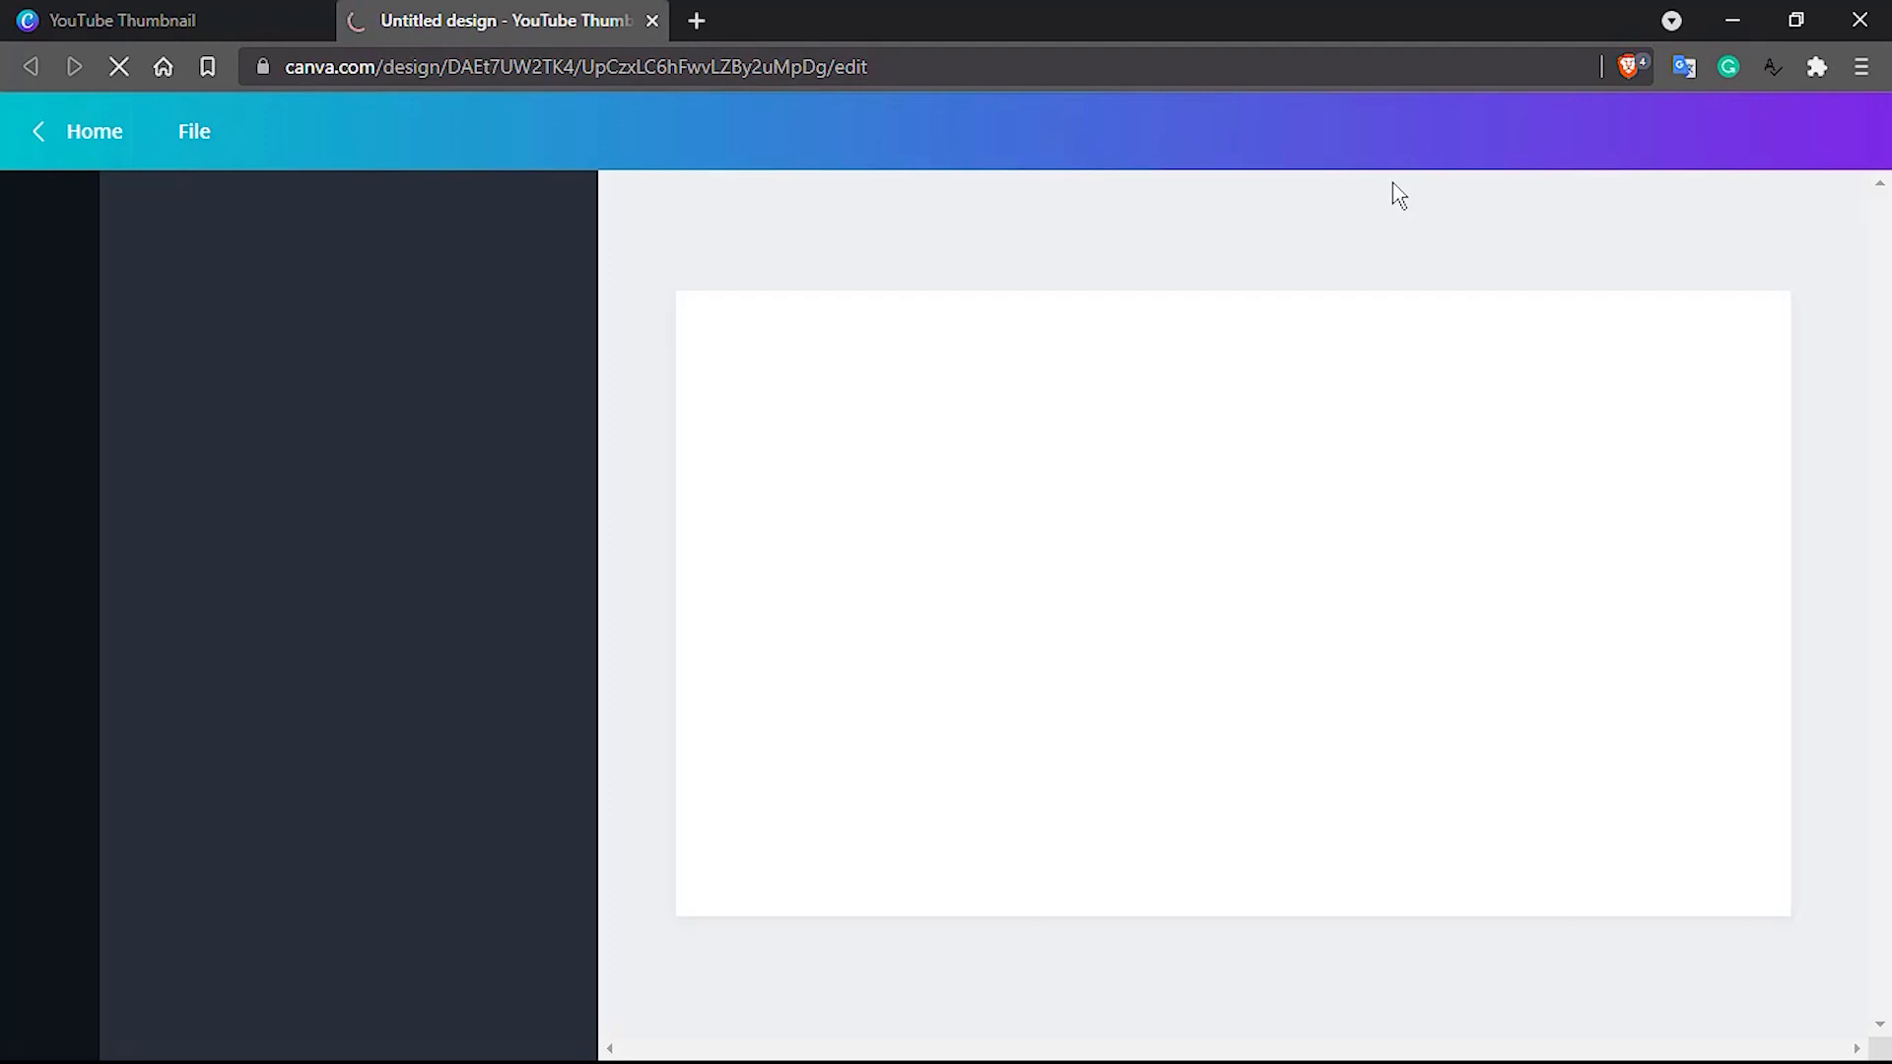
Name the new design "Youtube thumbnail - tutor"
{"action": "left_click", "coordinate": [1528, 123]}
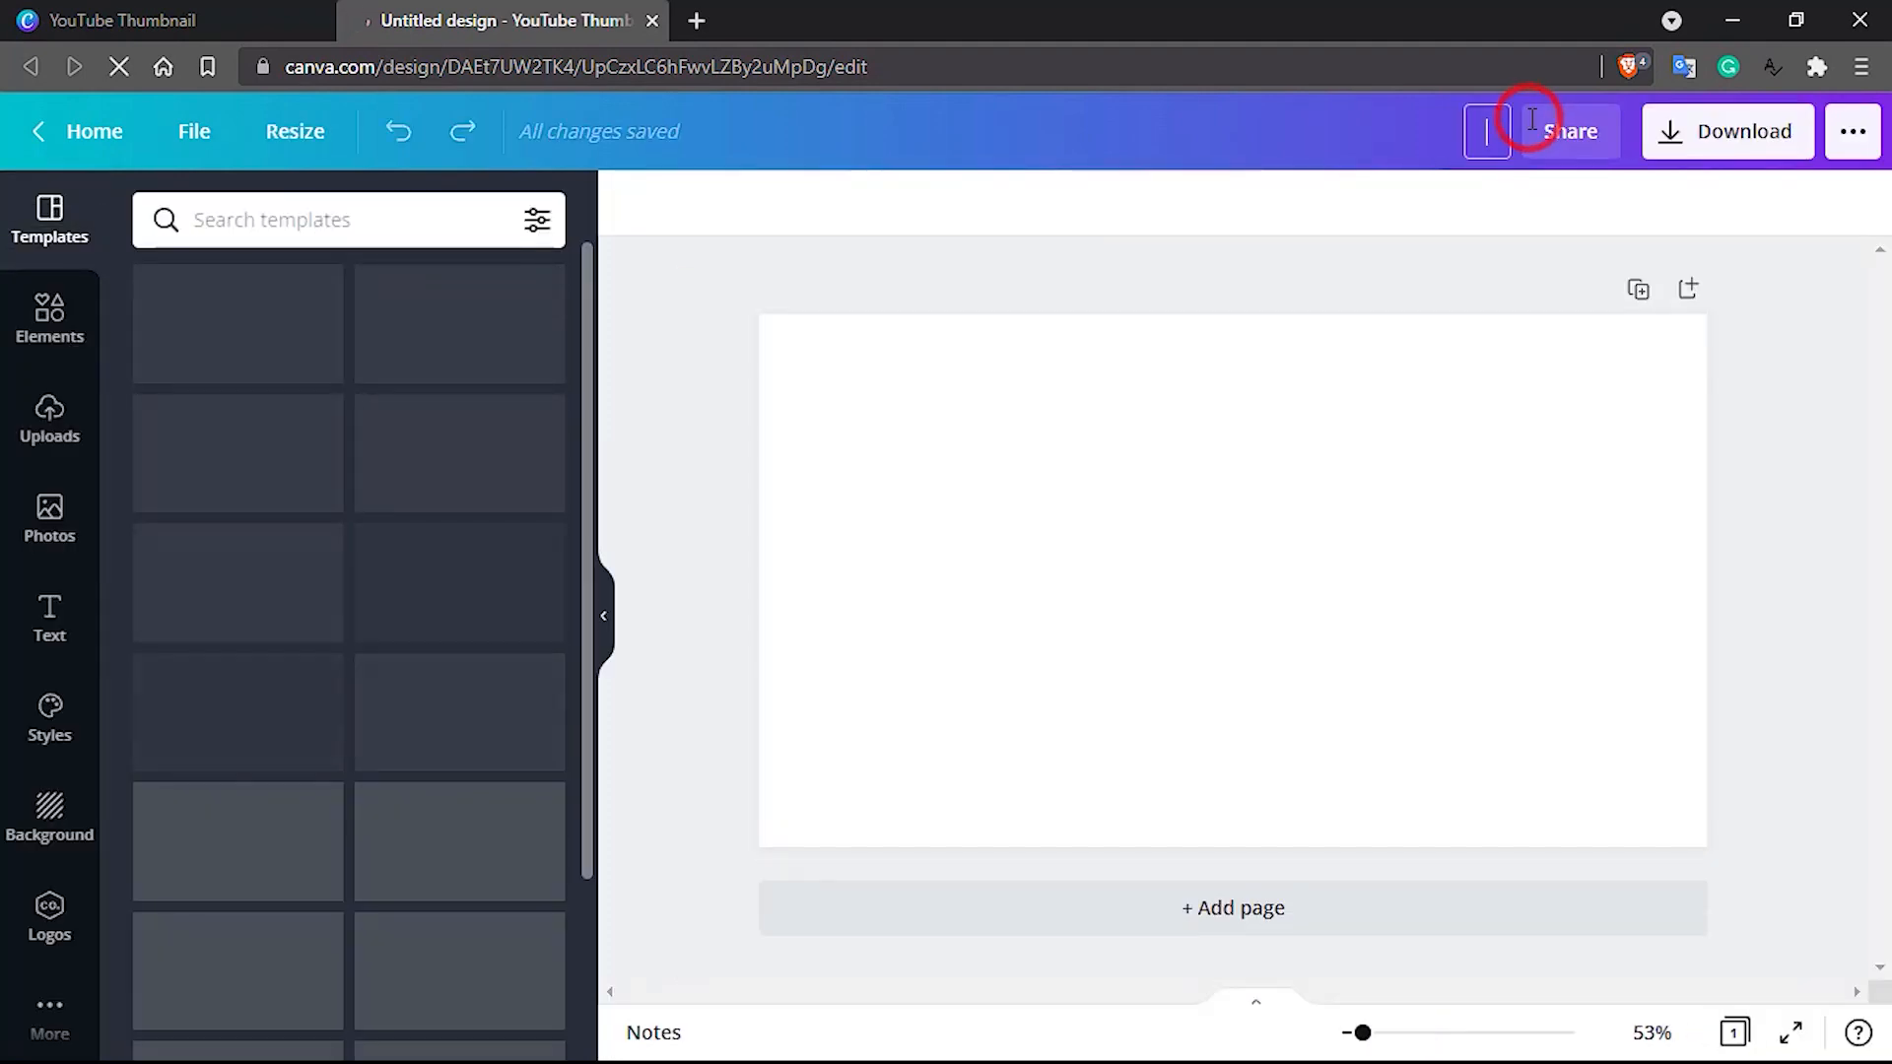
{"action": "type", "text": "Youtu"}
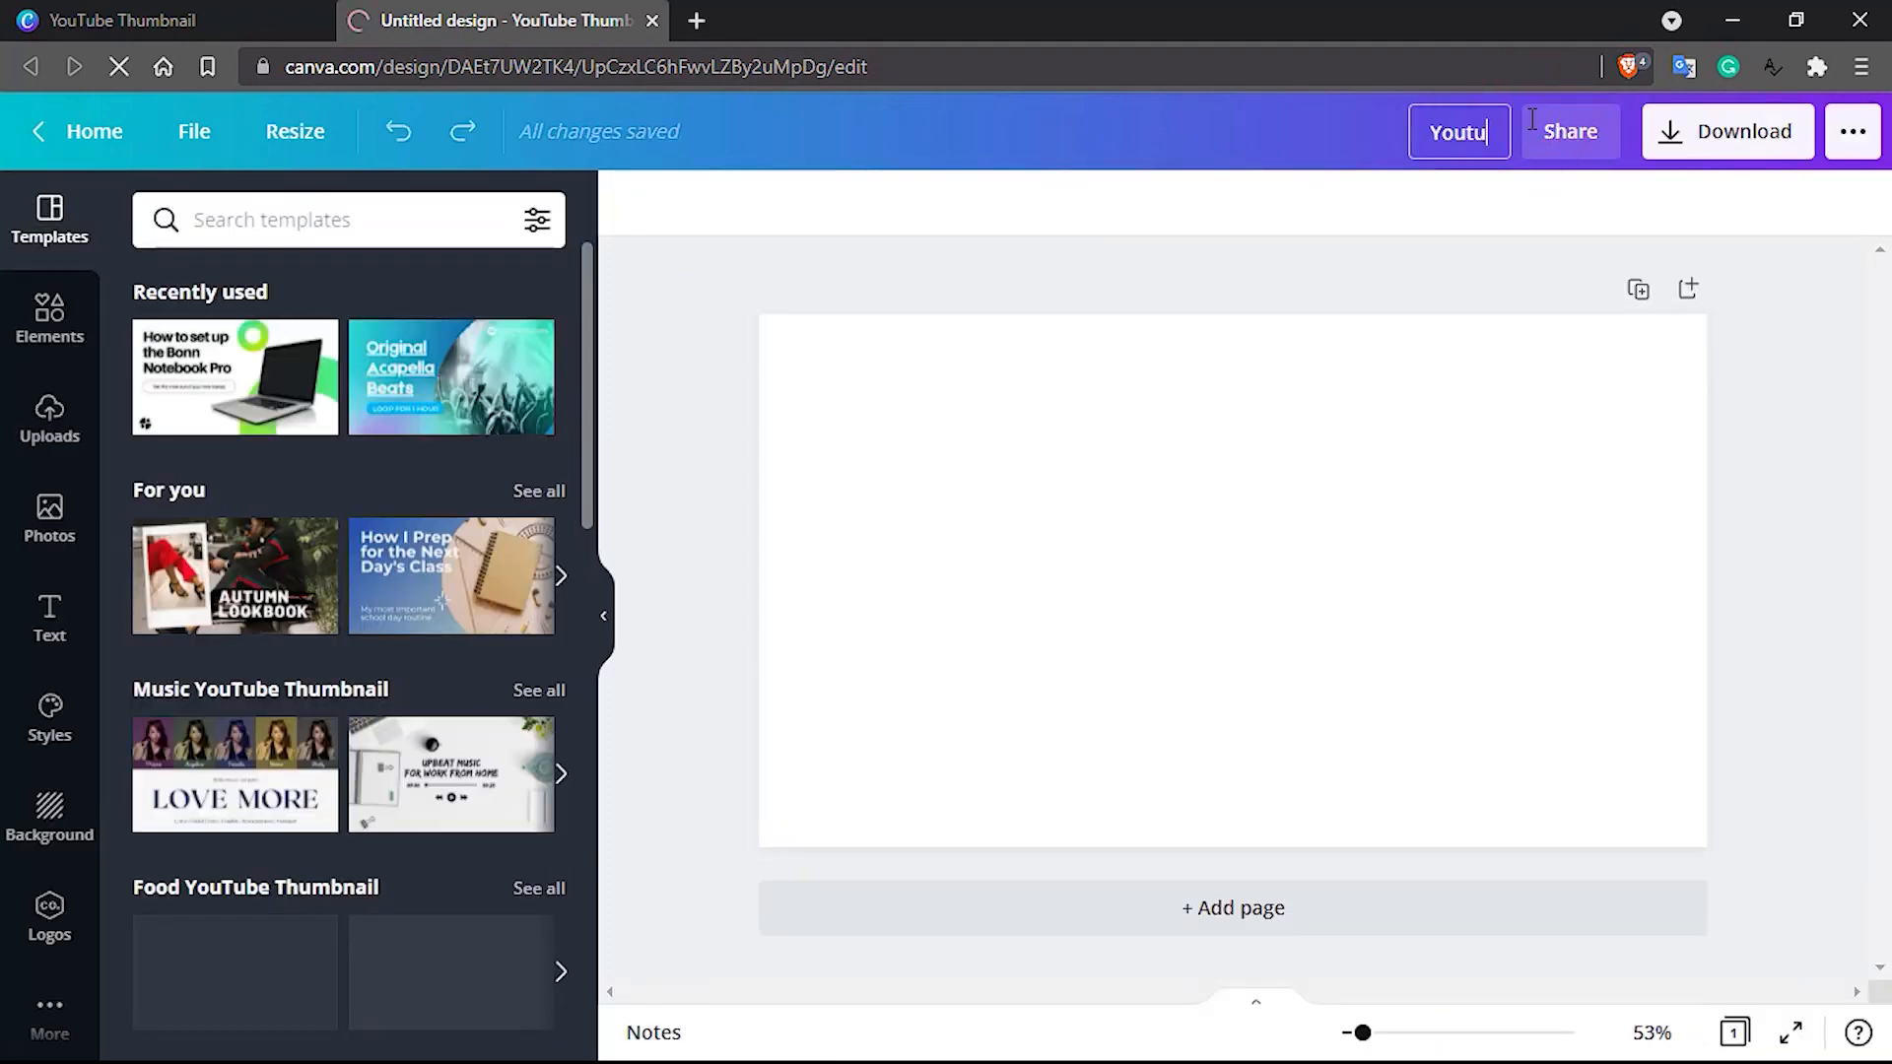
{"action": "type", "text": "be thumbnail"}
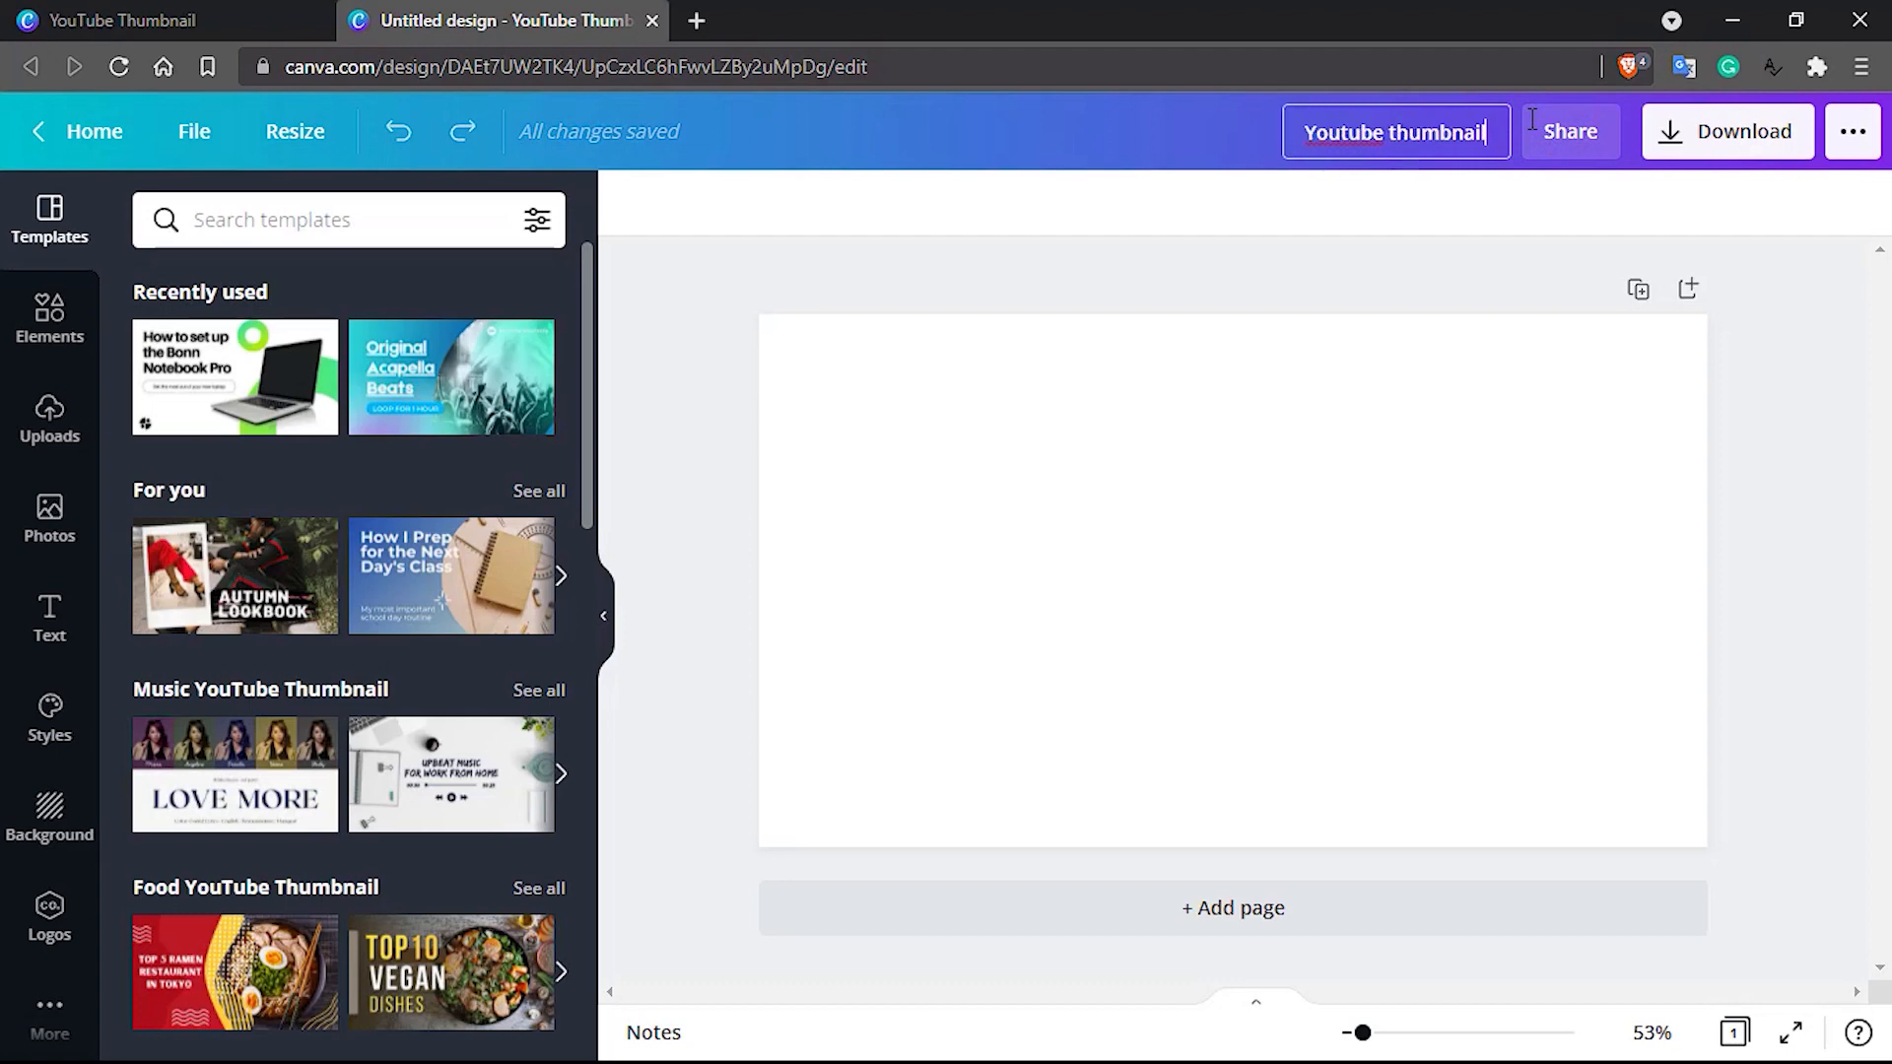
{"action": "type", "text": " - tutotu"}
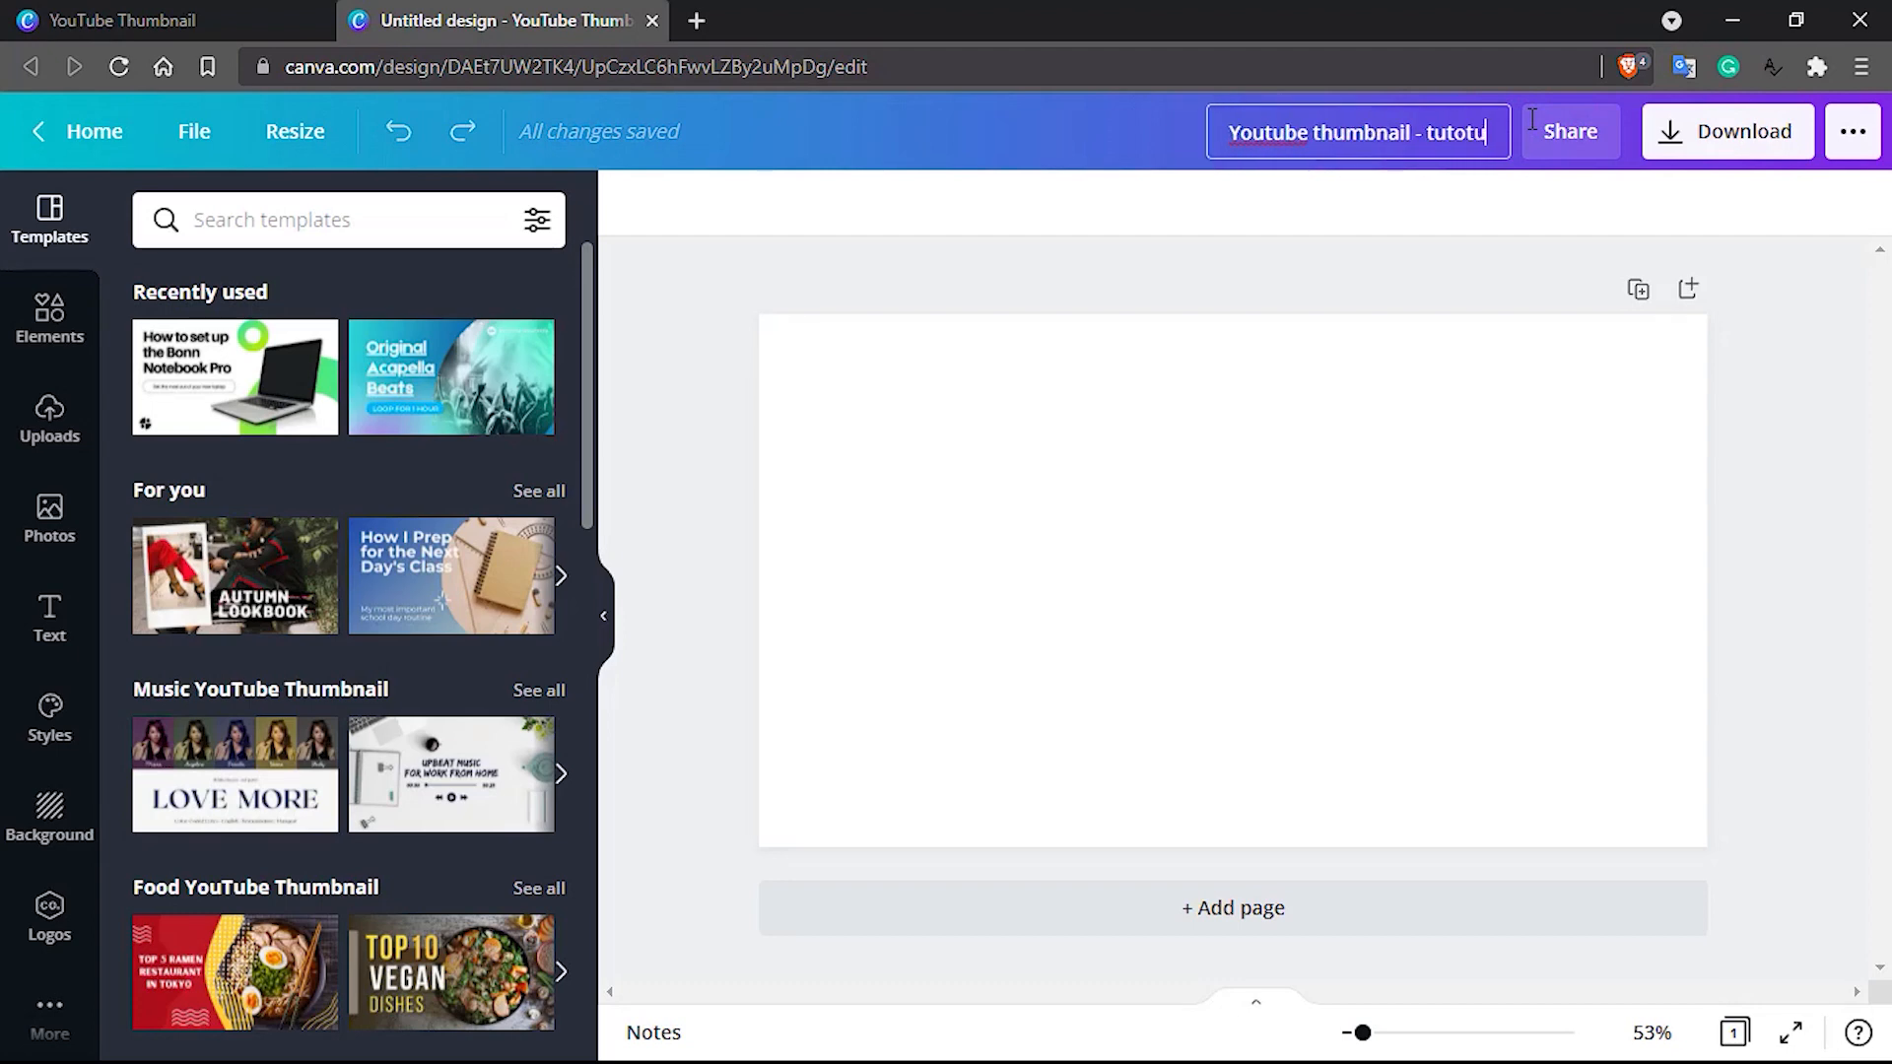
{"action": "key", "text": "BackSpace"}
{"action": "key", "text": "BackSpace"}
{"action": "type", "text": "r"}
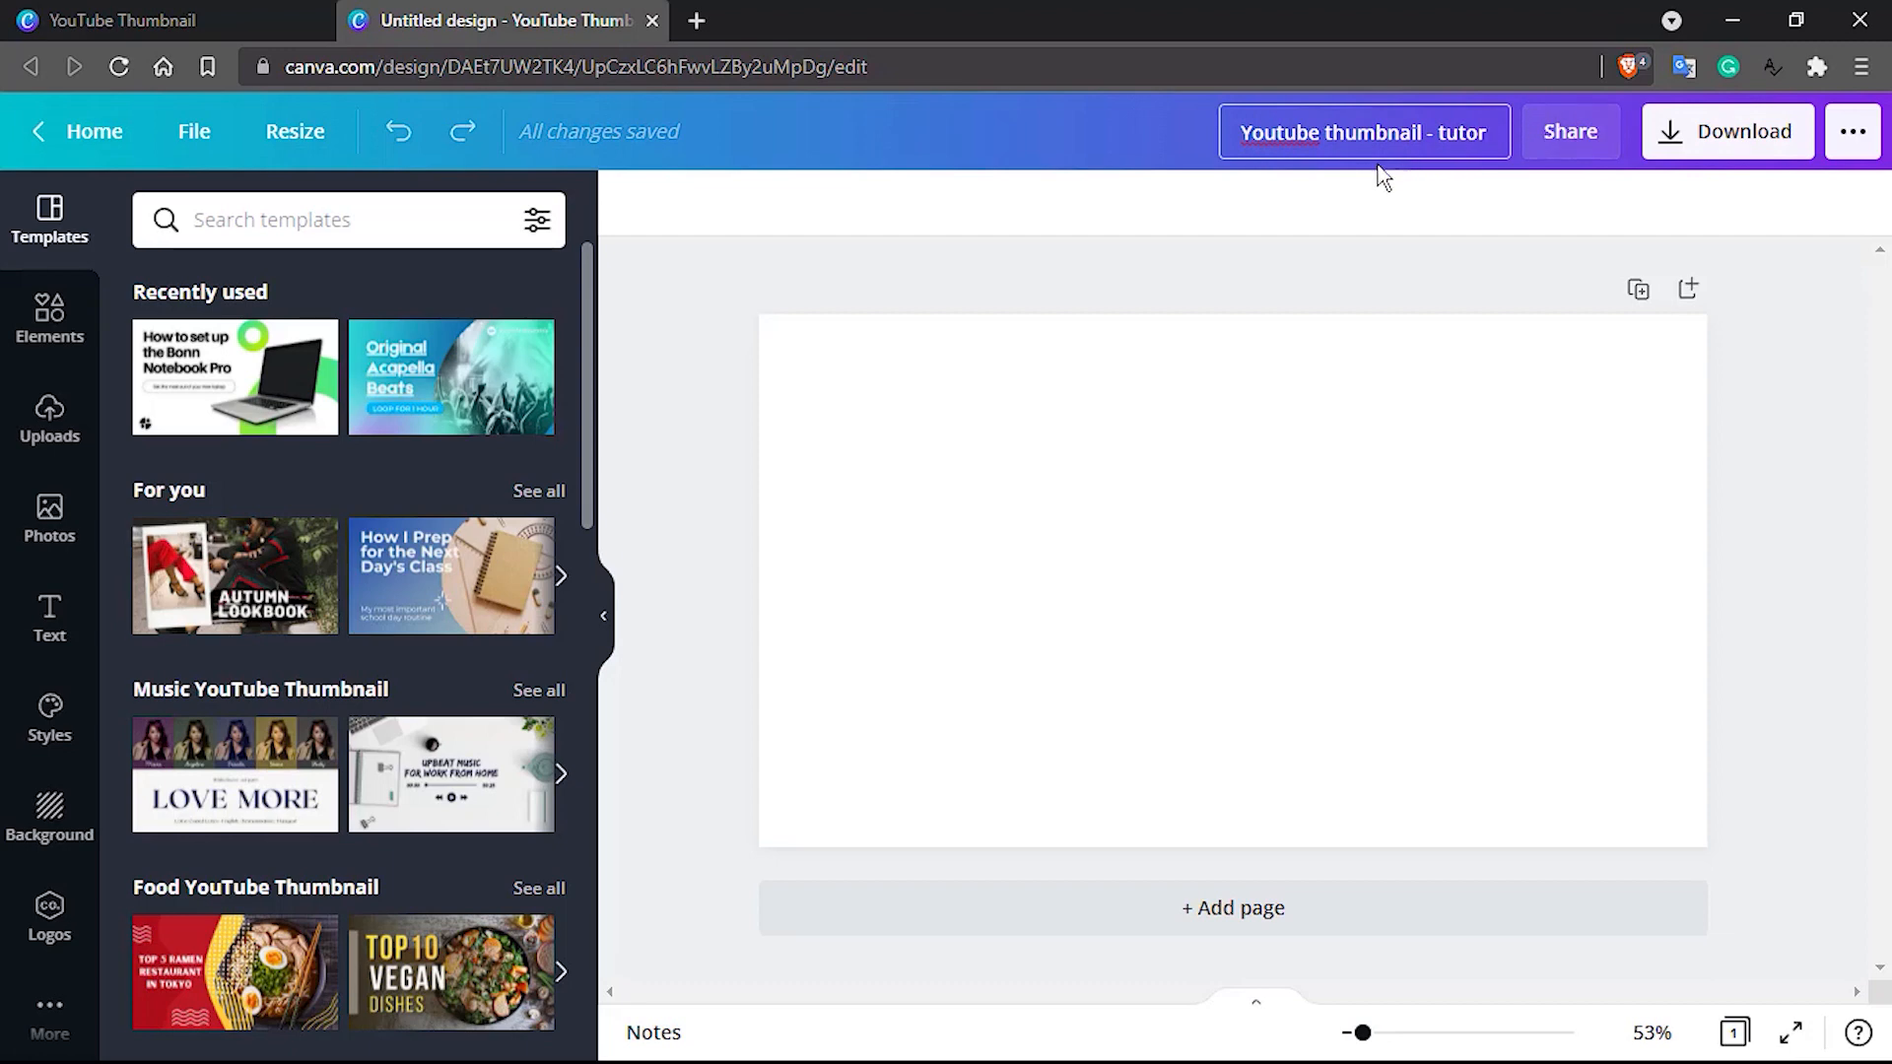
{"action": "left_click", "coordinate": [1205, 268]}
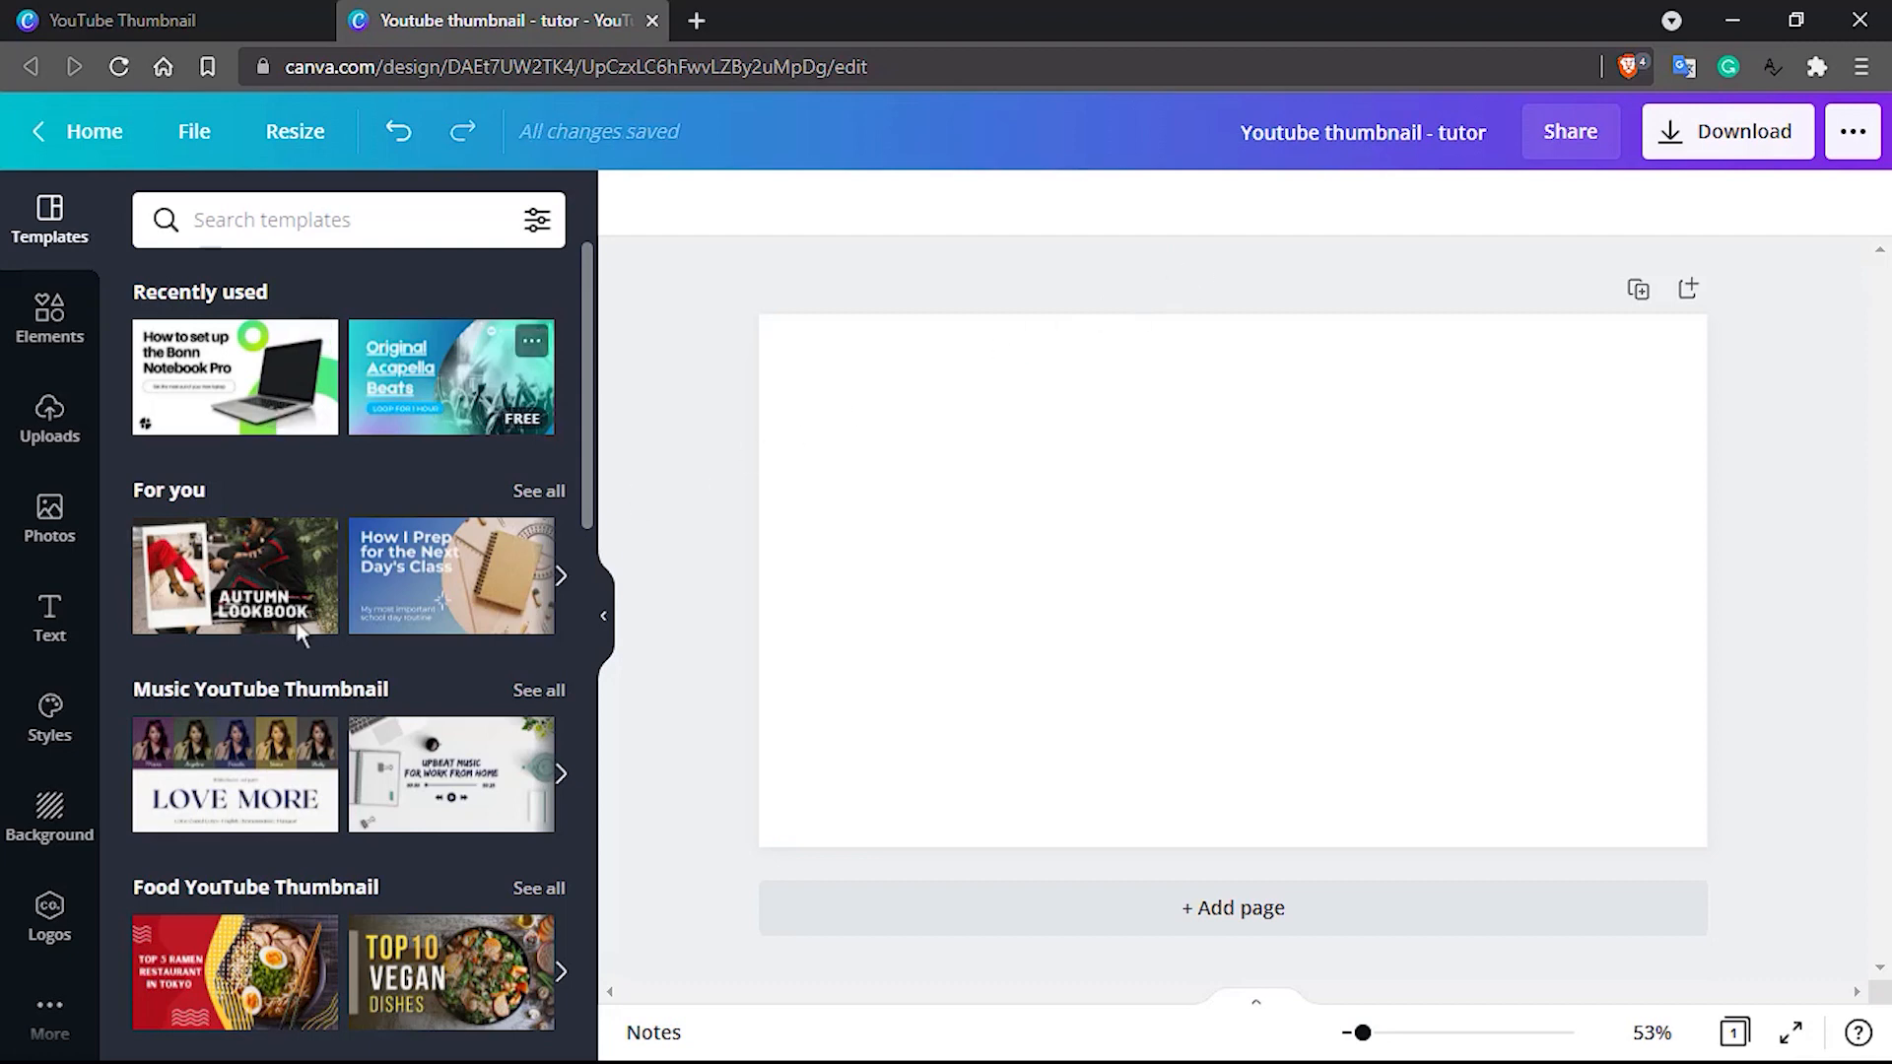
{"action": "scroll", "coordinate": [296, 690], "scroll_direction": "down", "scroll_amount": 4}
{"action": "scroll", "coordinate": [317, 729], "scroll_direction": "down", "scroll_amount": 6}
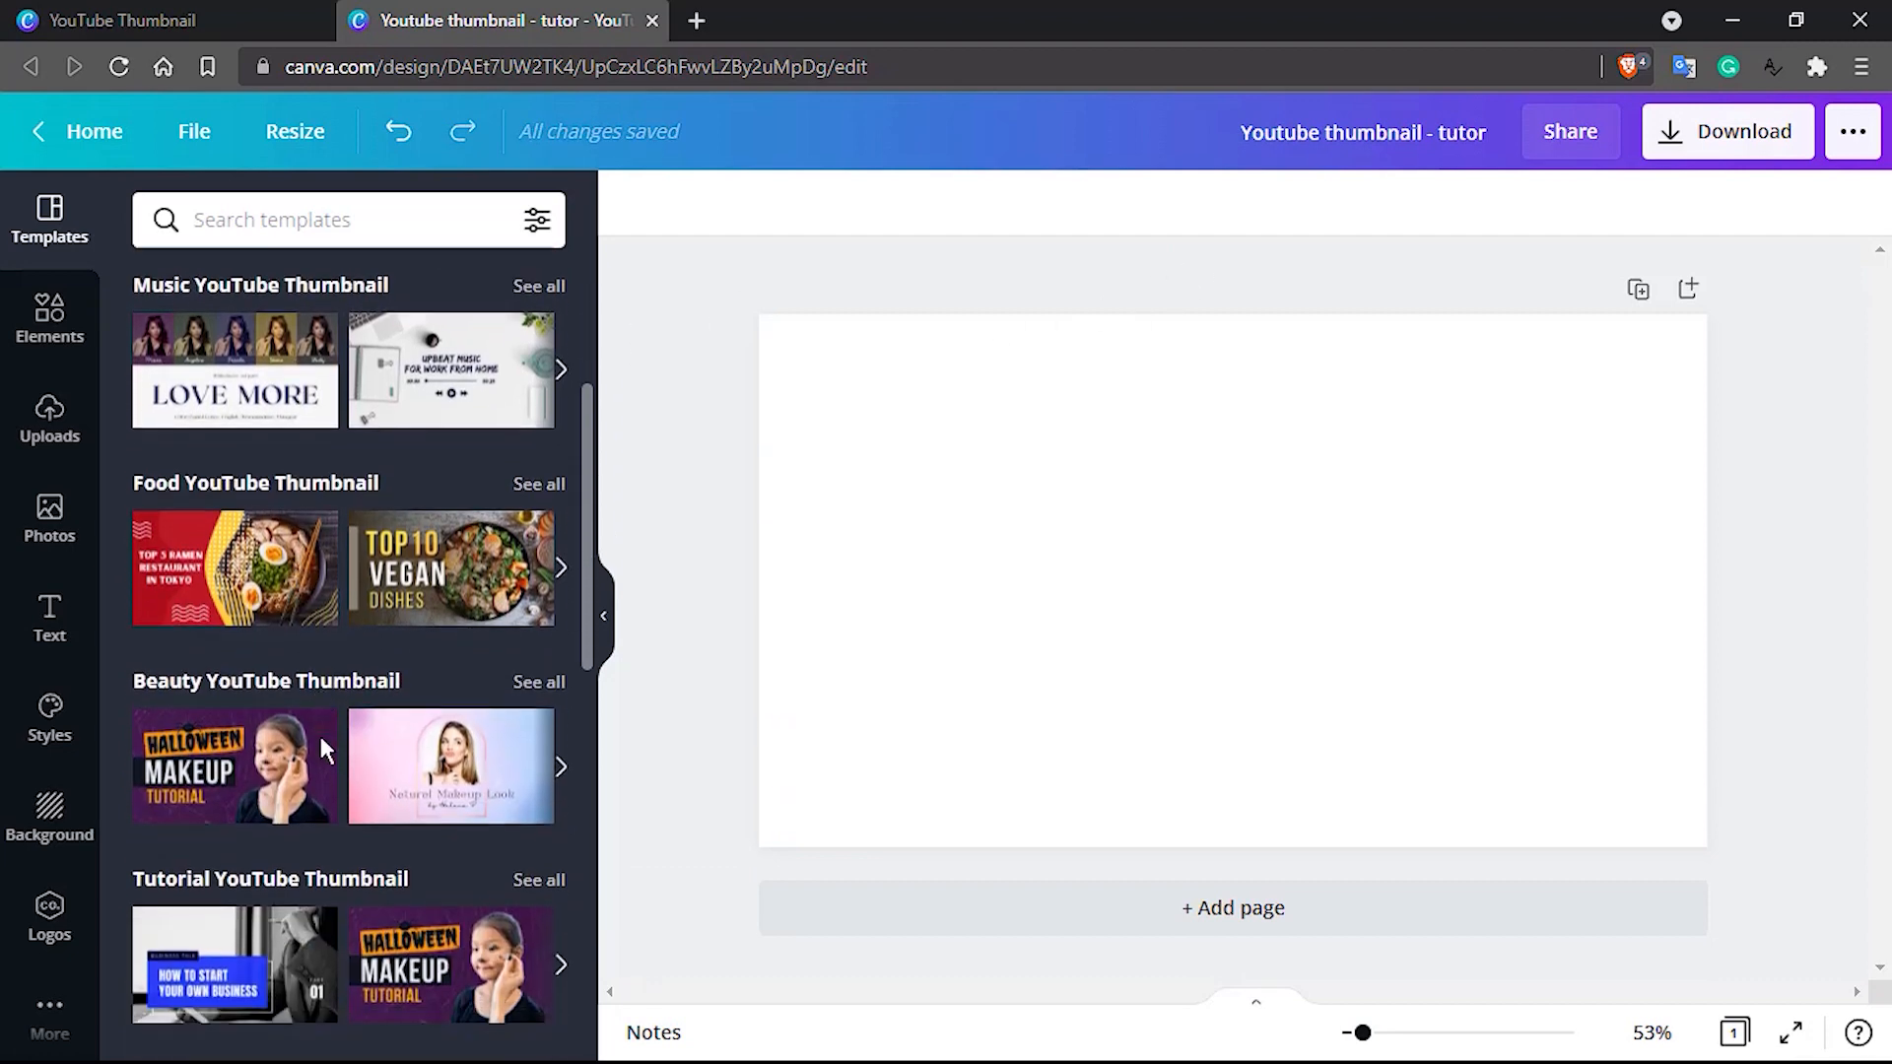
{"action": "scroll", "coordinate": [325, 749], "scroll_direction": "down", "scroll_amount": 4}
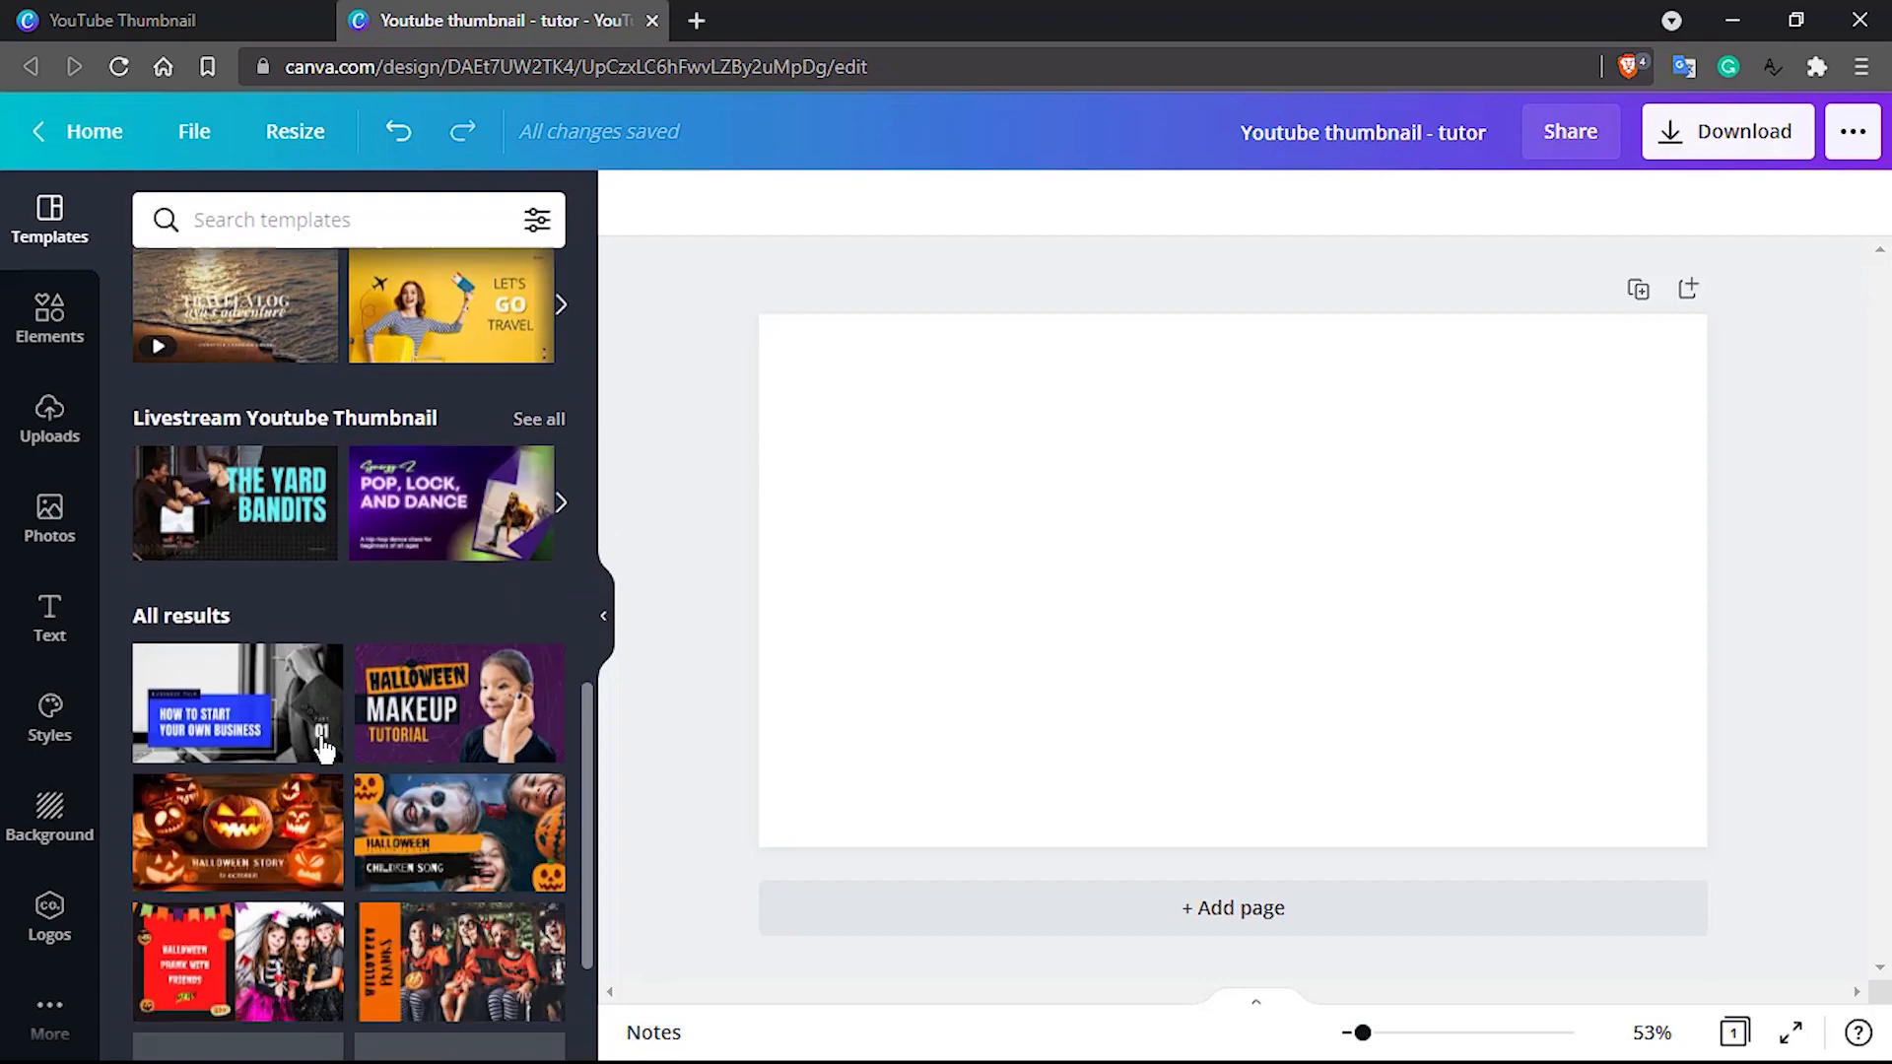
{"action": "scroll", "coordinate": [325, 750], "scroll_direction": "up", "scroll_amount": 13}
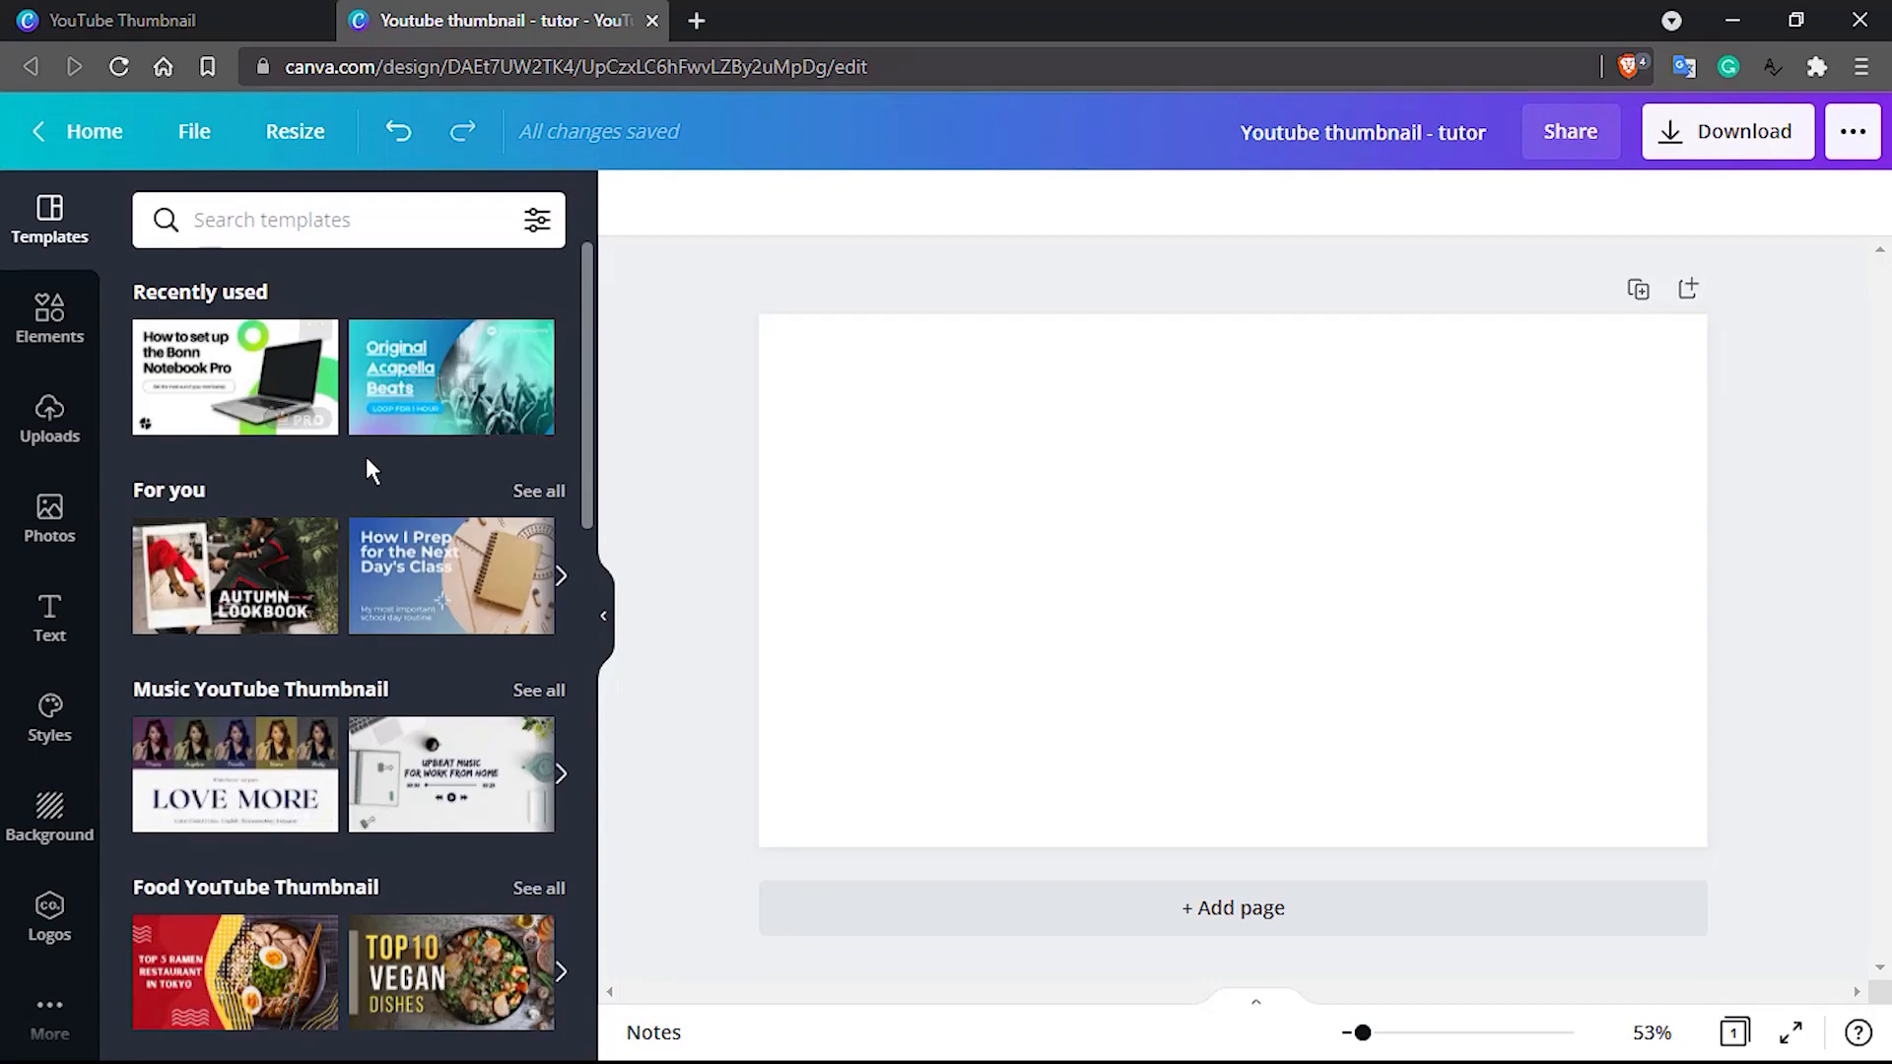
{"action": "left_click", "coordinate": [365, 458]}
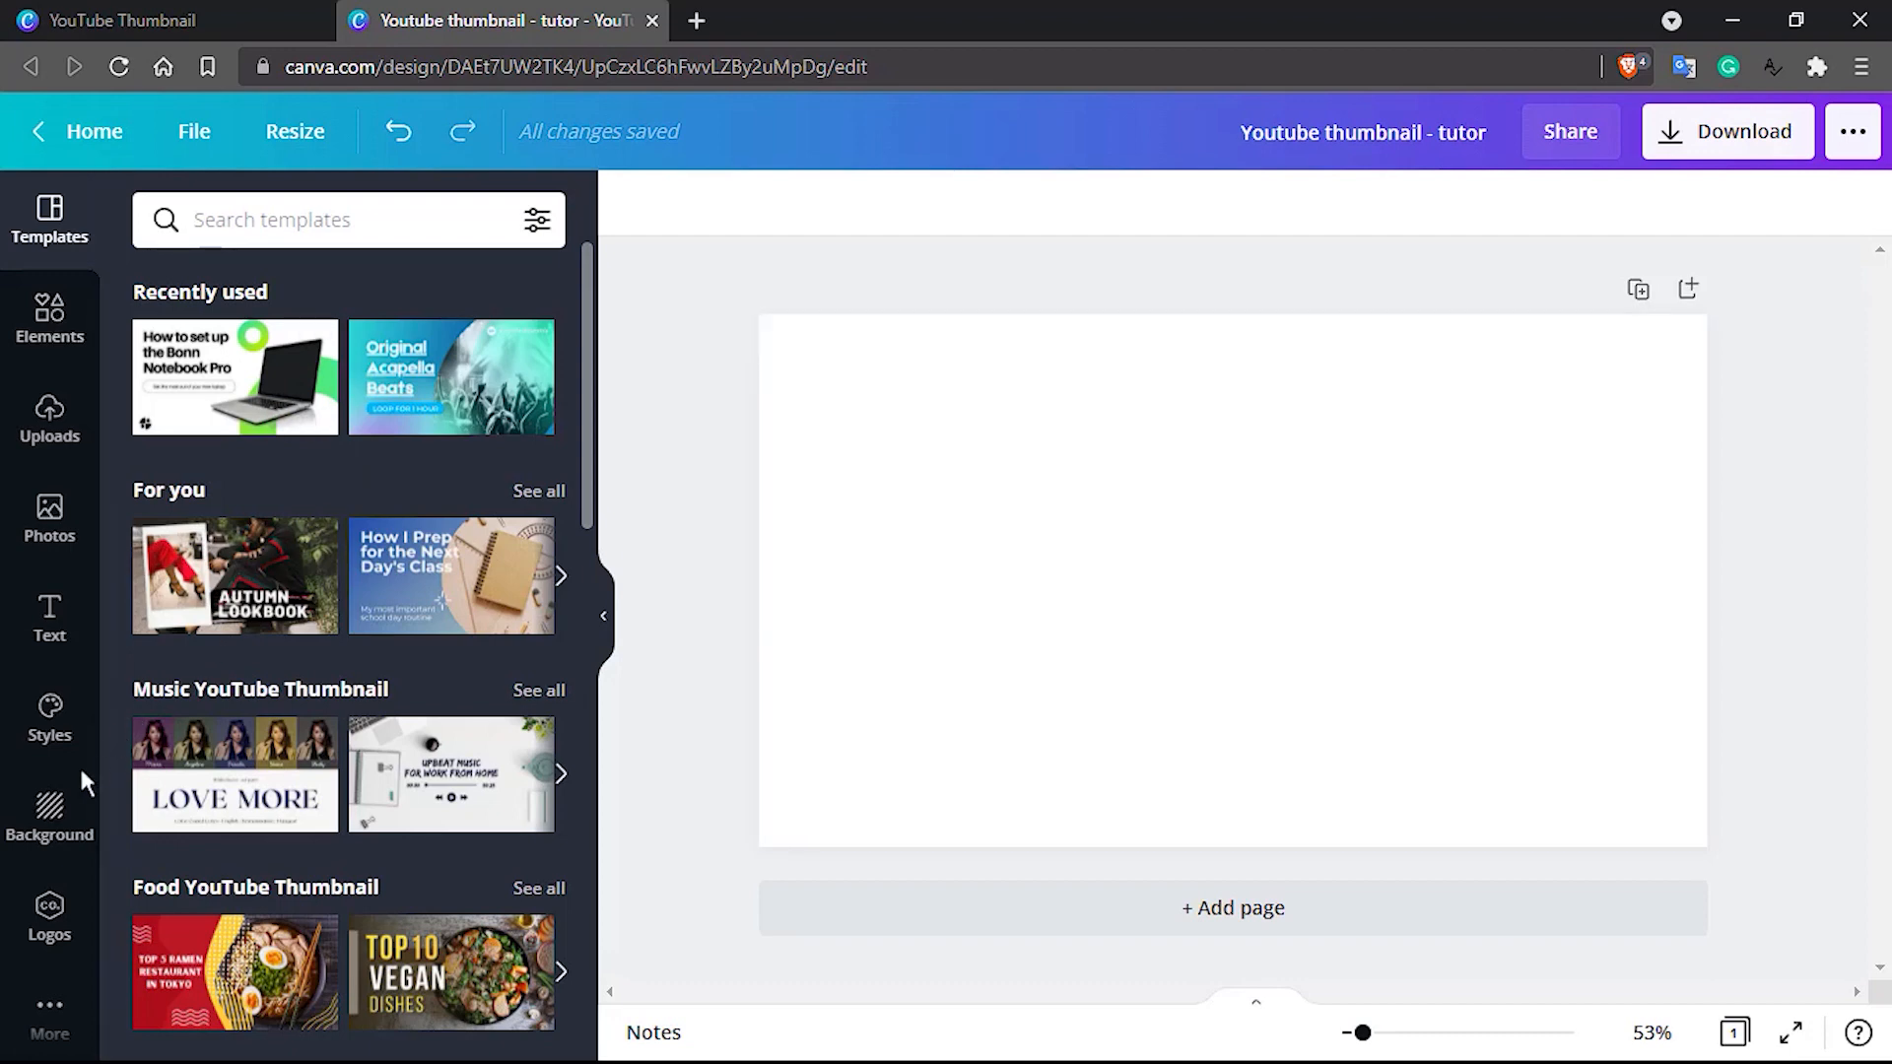
Try the brown feather texture as the page background, and replace it with the dark teal gradient
{"action": "left_click", "coordinate": [49, 811]}
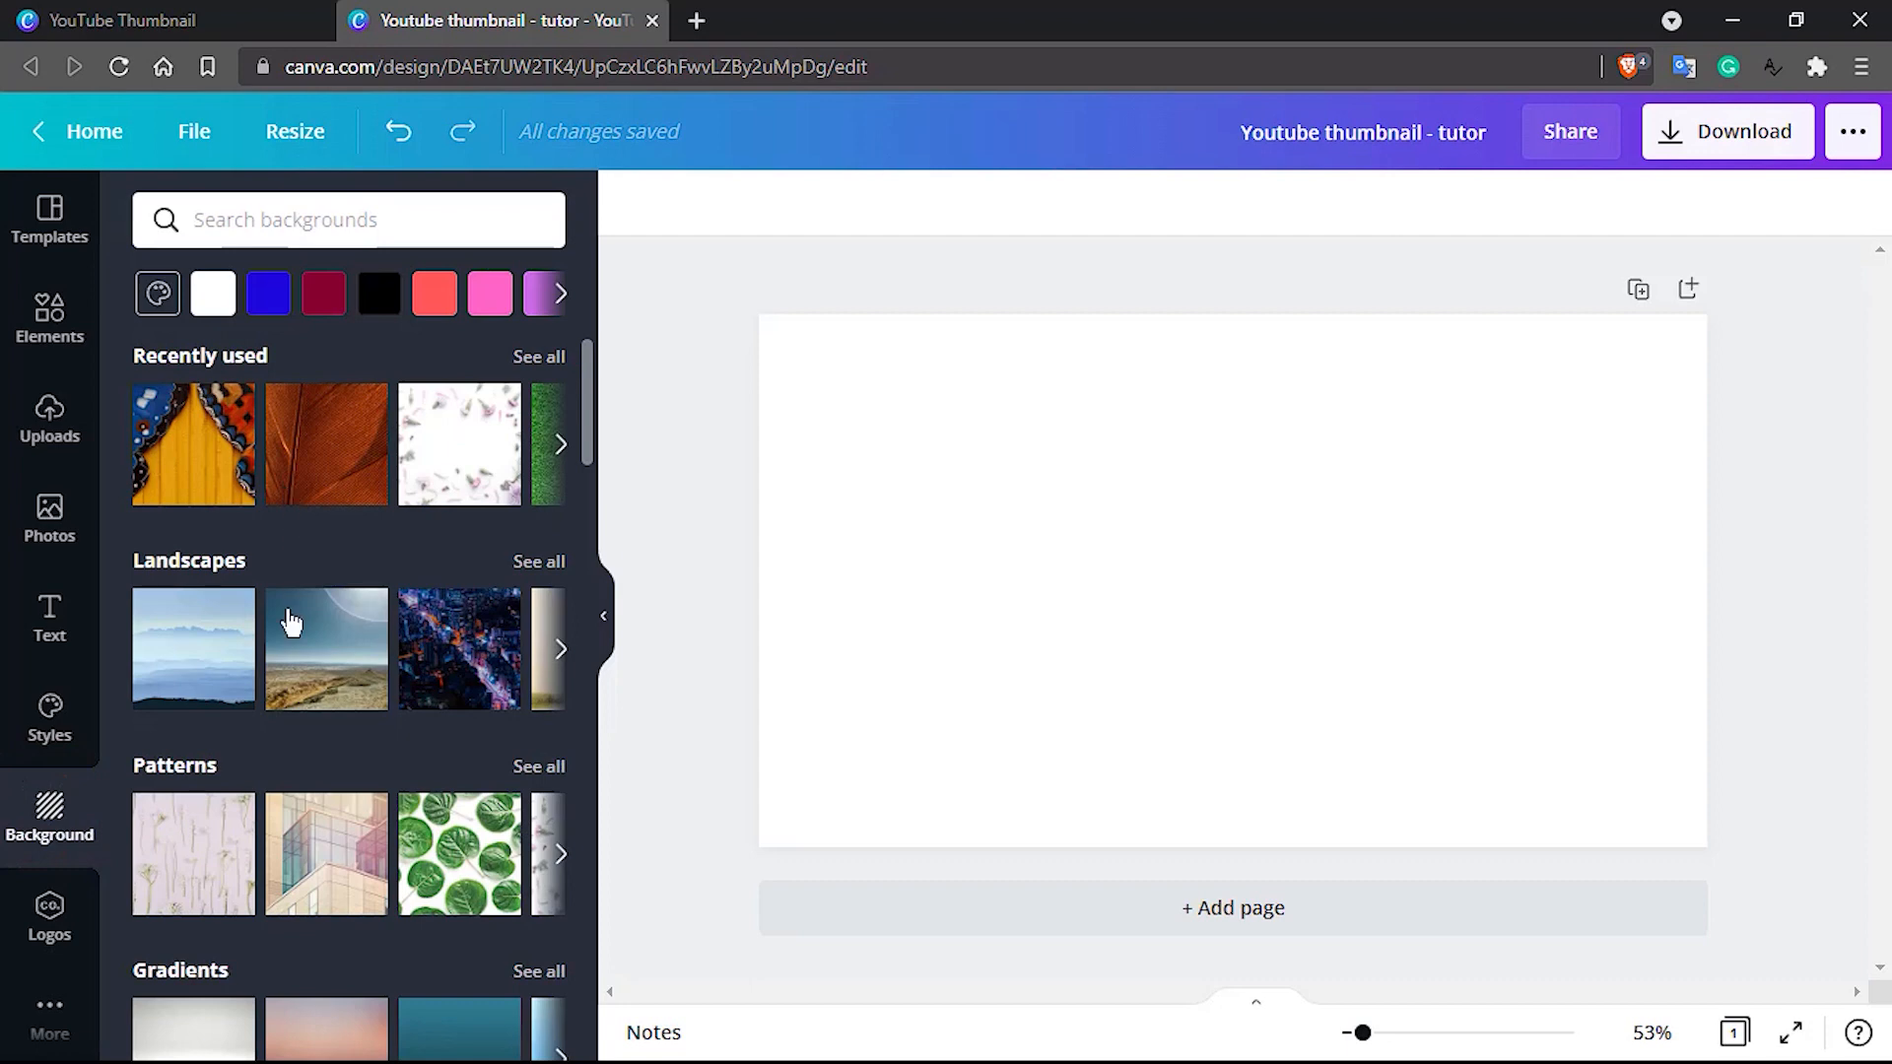
{"action": "left_click", "coordinate": [335, 473]}
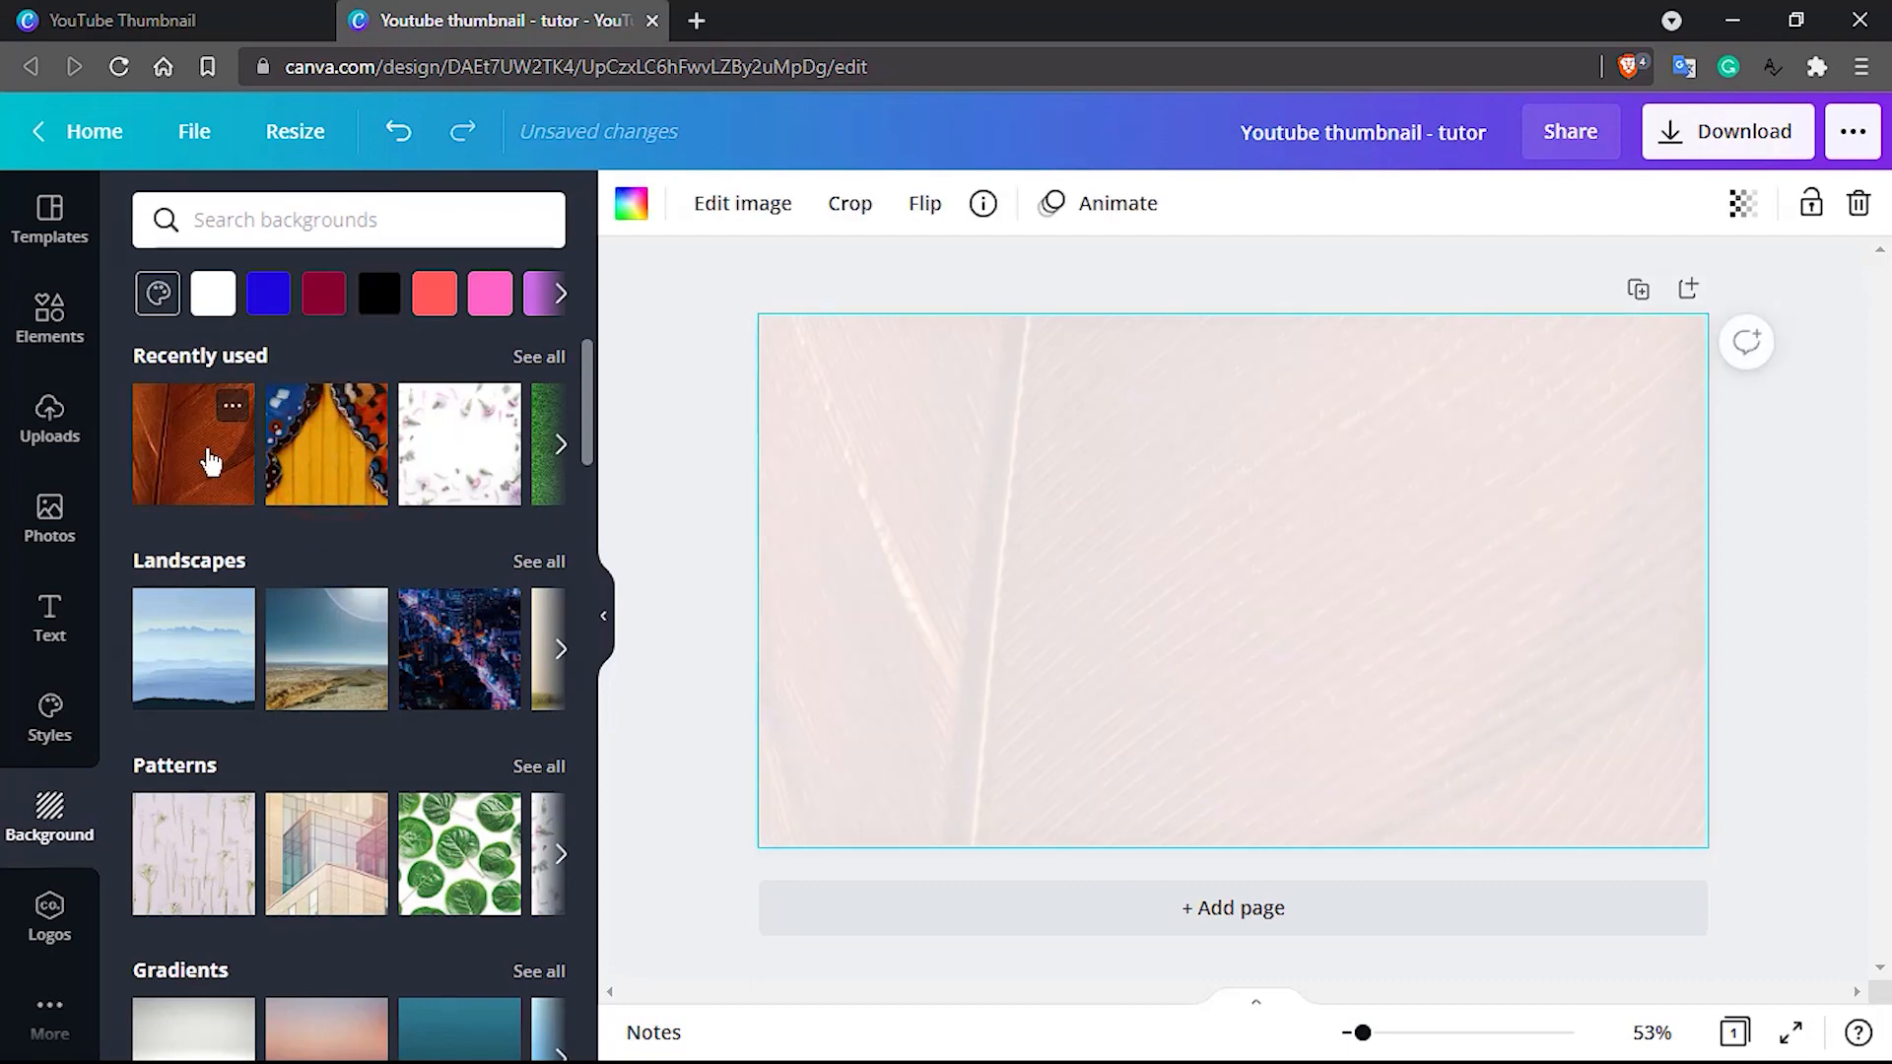
{"action": "scroll", "coordinate": [293, 705], "scroll_direction": "down", "scroll_amount": 2}
{"action": "scroll", "coordinate": [294, 706], "scroll_direction": "down", "scroll_amount": 4}
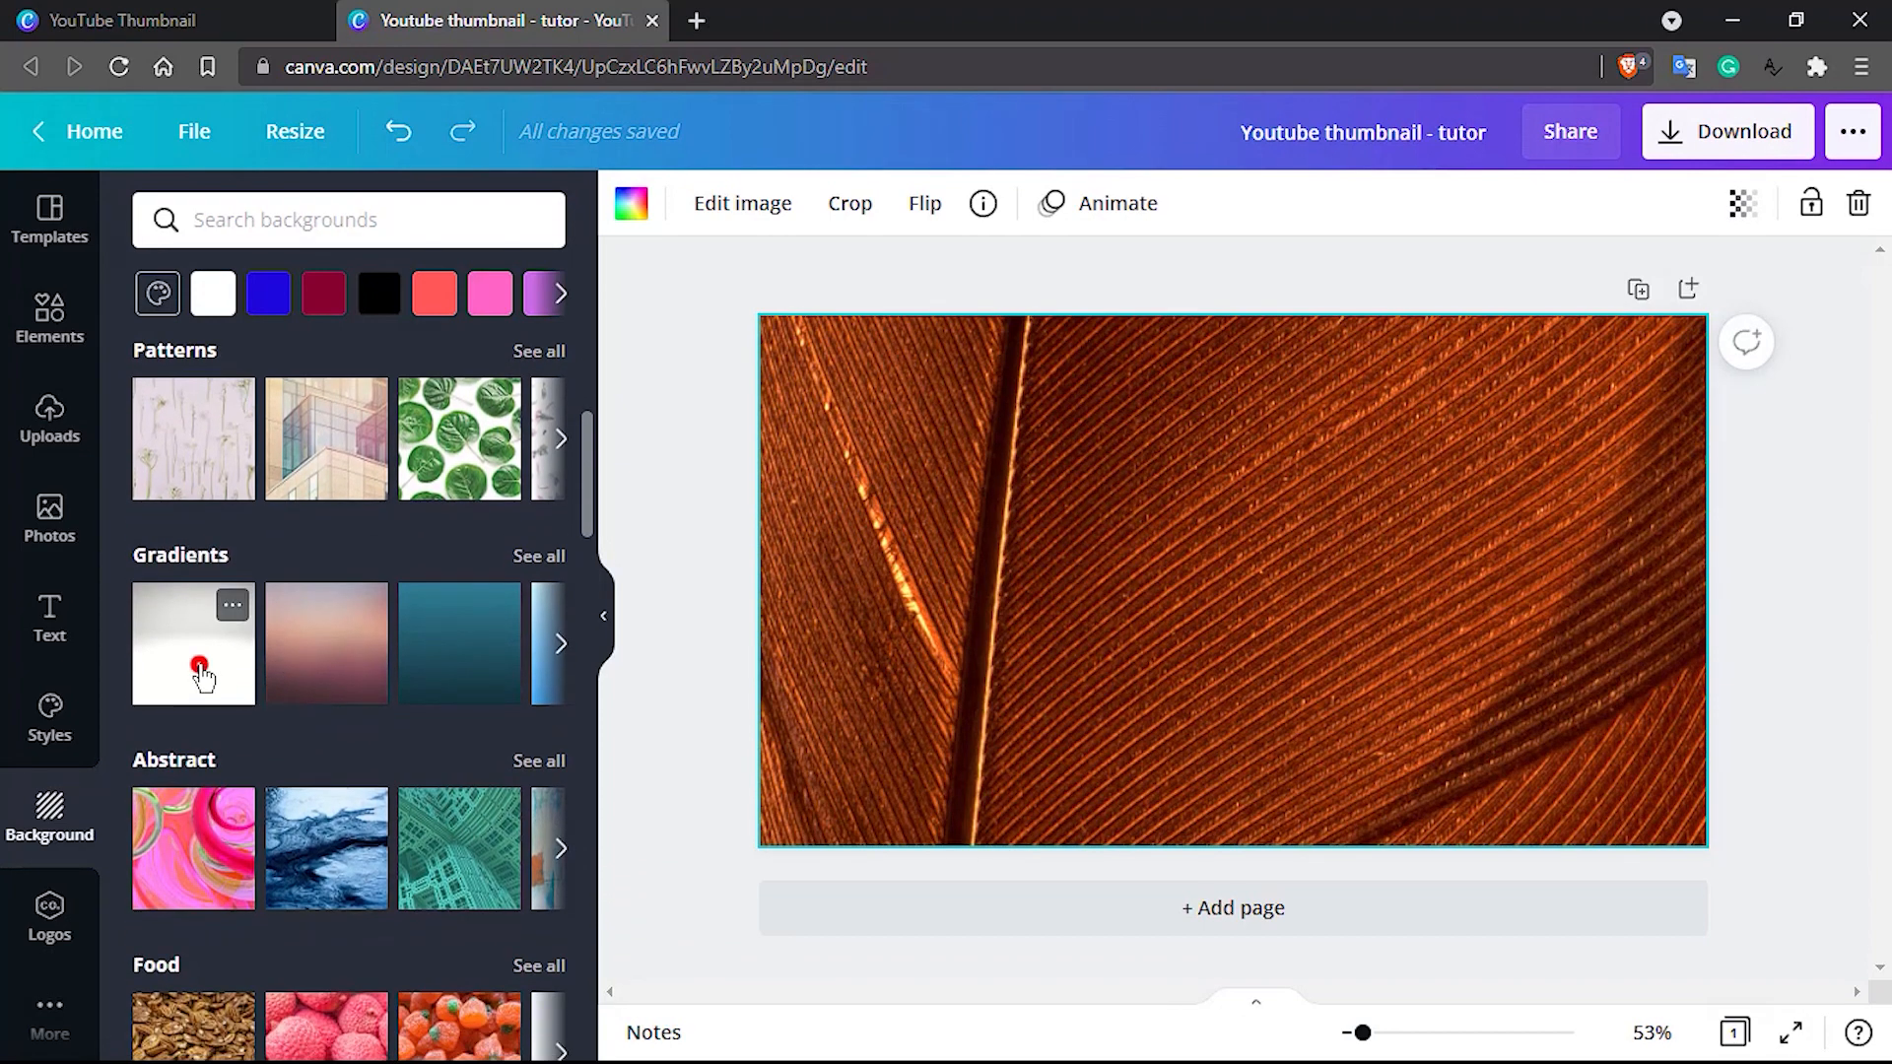
{"action": "left_click", "coordinate": [206, 673]}
{"action": "left_click", "coordinate": [415, 680]}
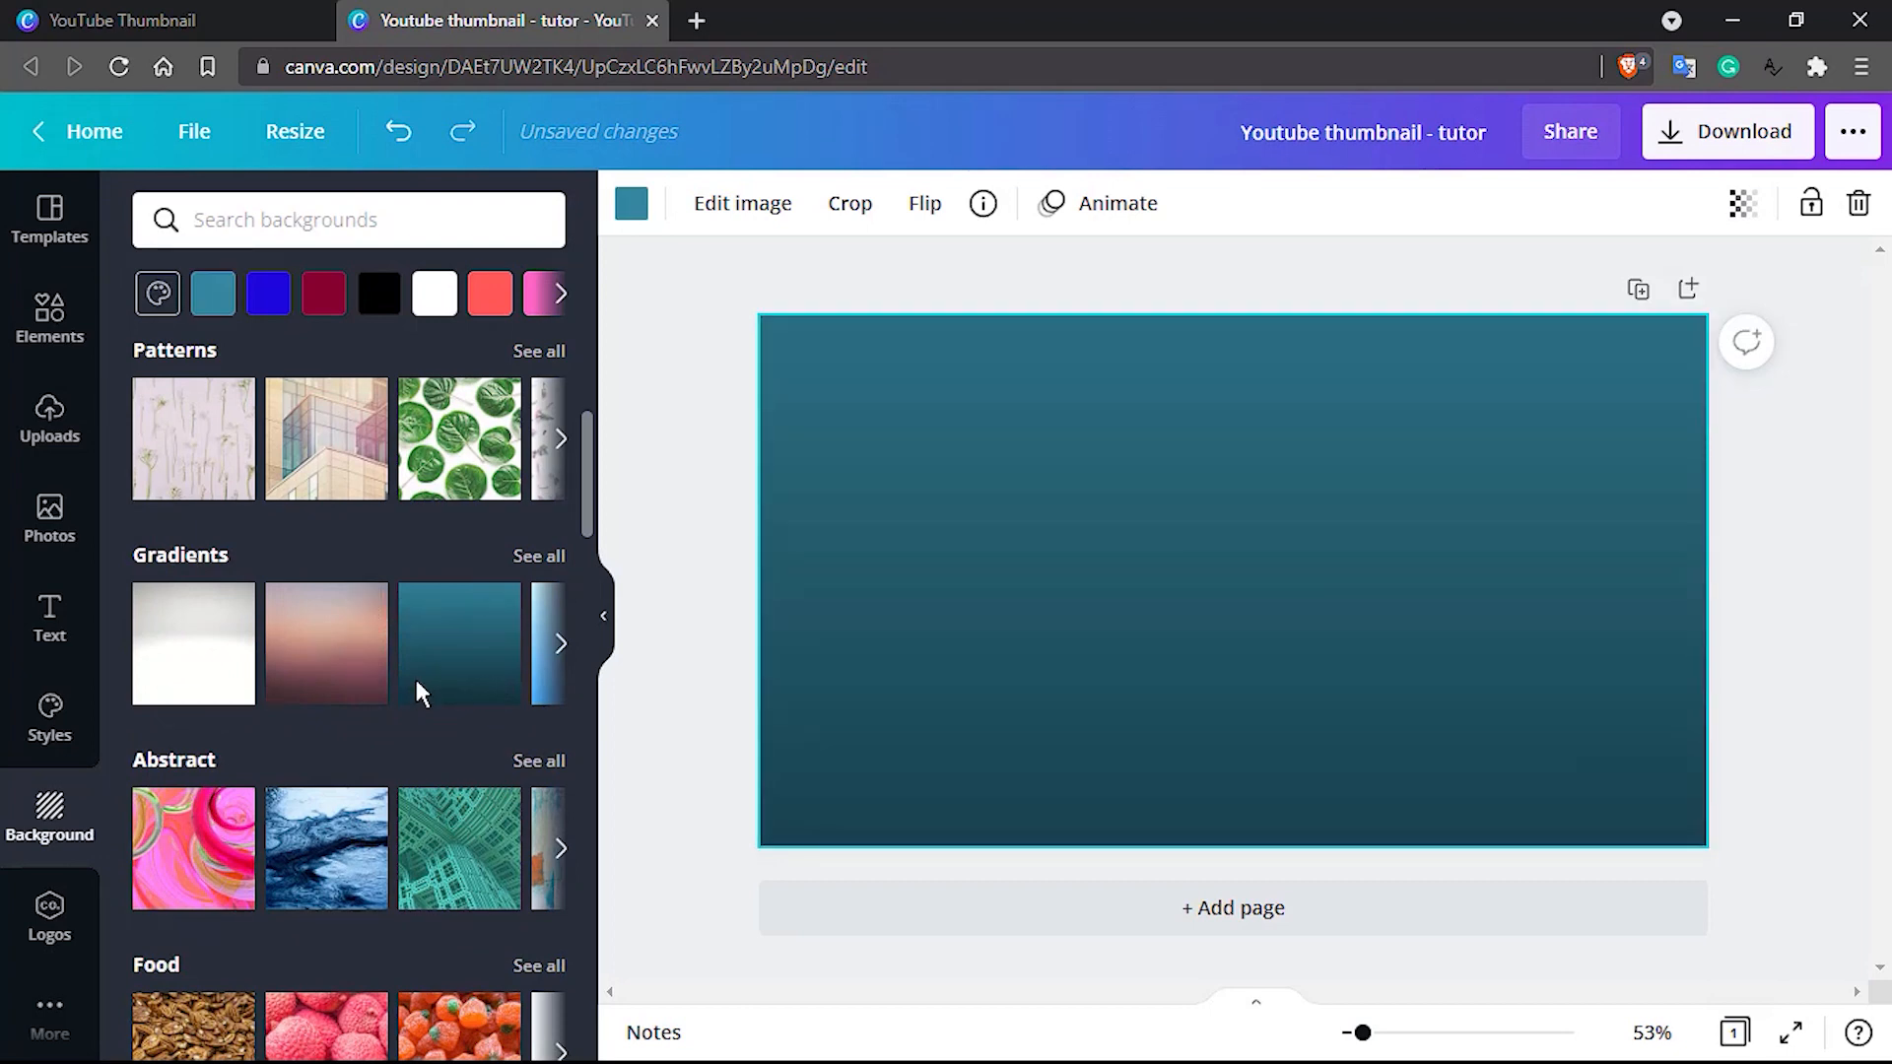
{"action": "scroll", "coordinate": [416, 690], "scroll_direction": "down", "scroll_amount": 7}
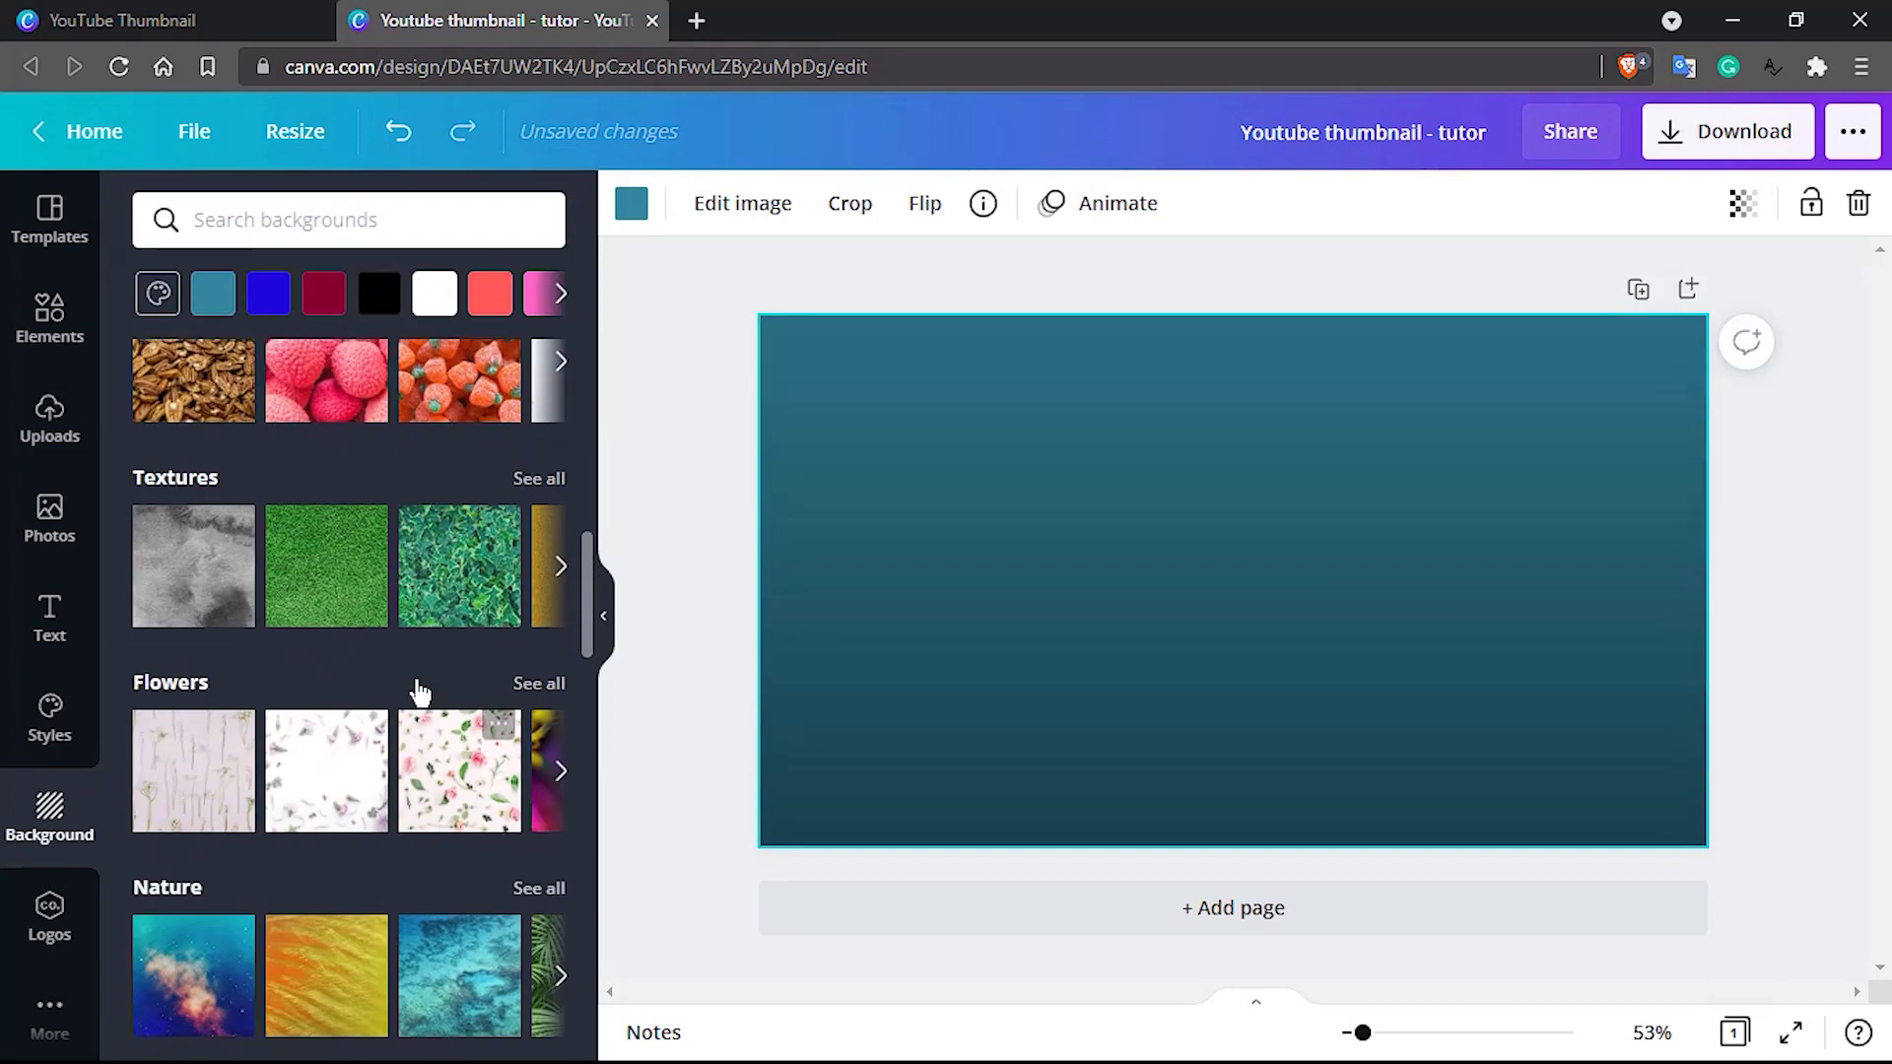
Search the elements for "blackboard" and add the wide dark grey blackboard photo to the page
{"action": "left_click", "coordinate": [48, 317]}
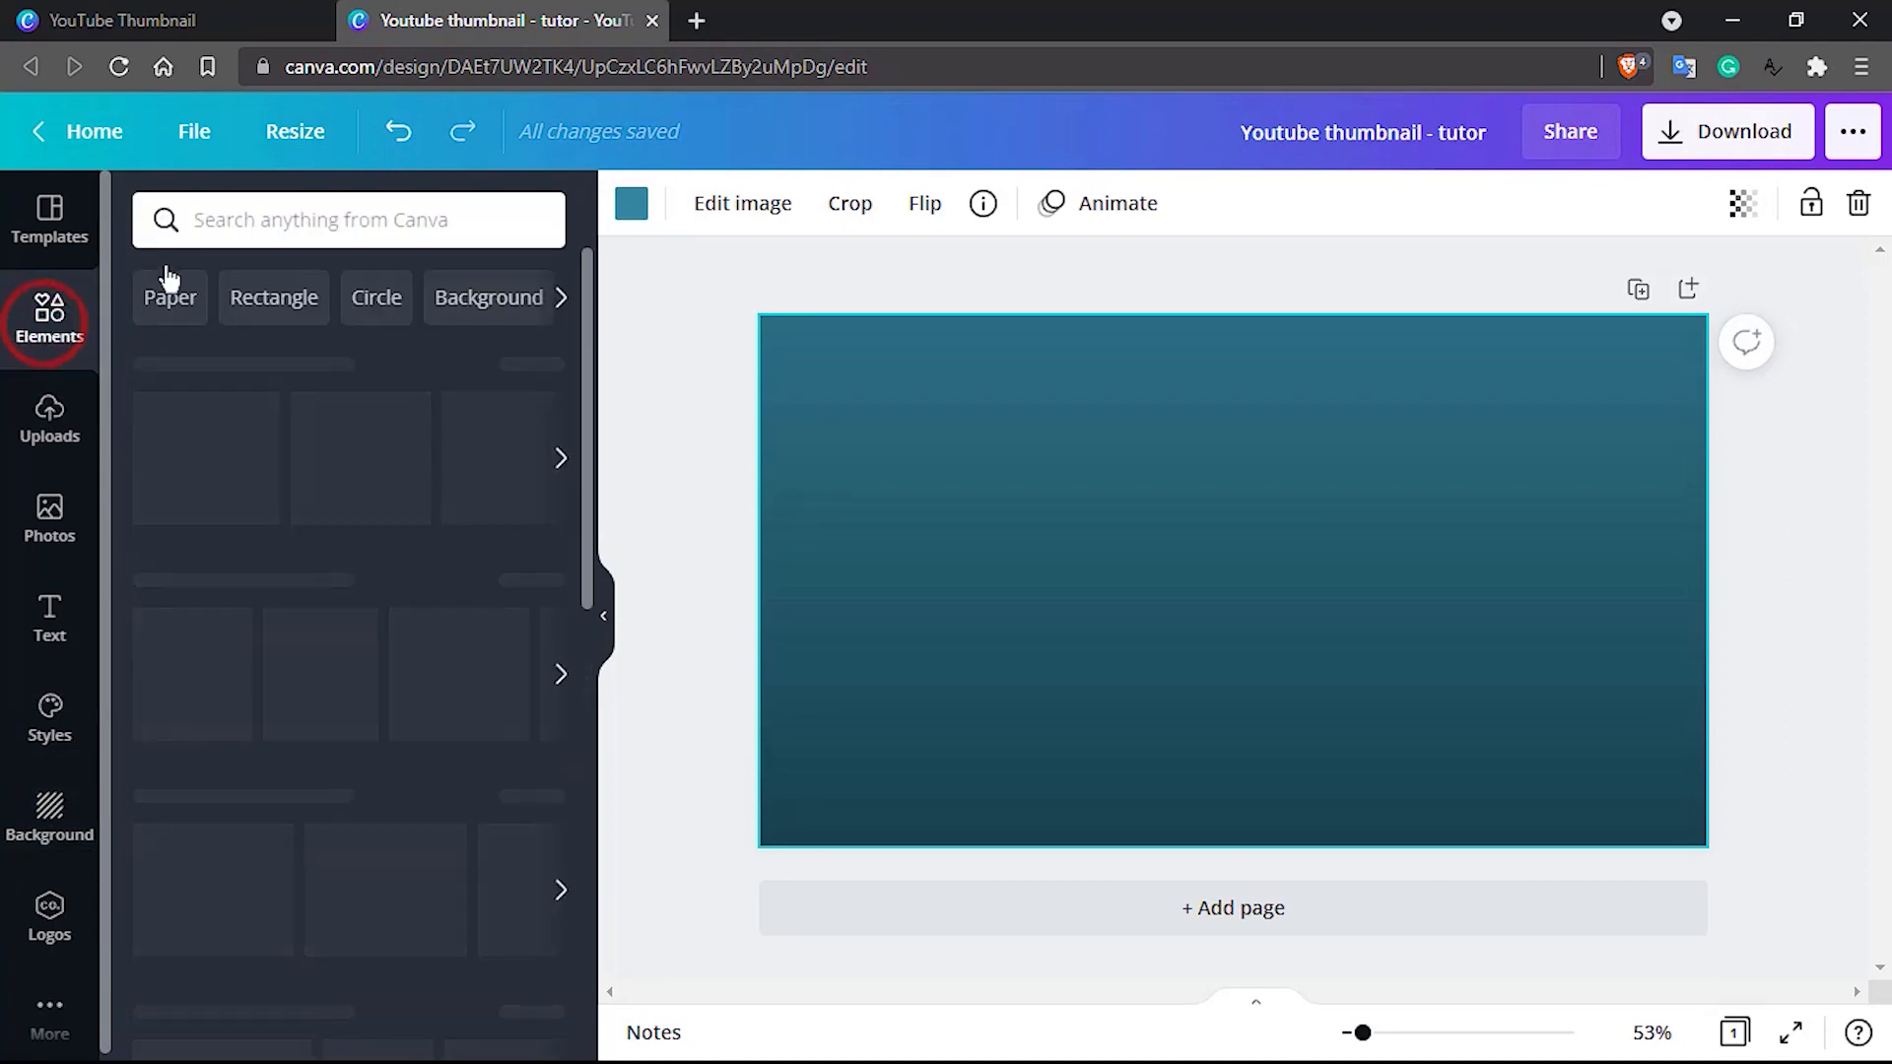
{"action": "left_click", "coordinate": [251, 226]}
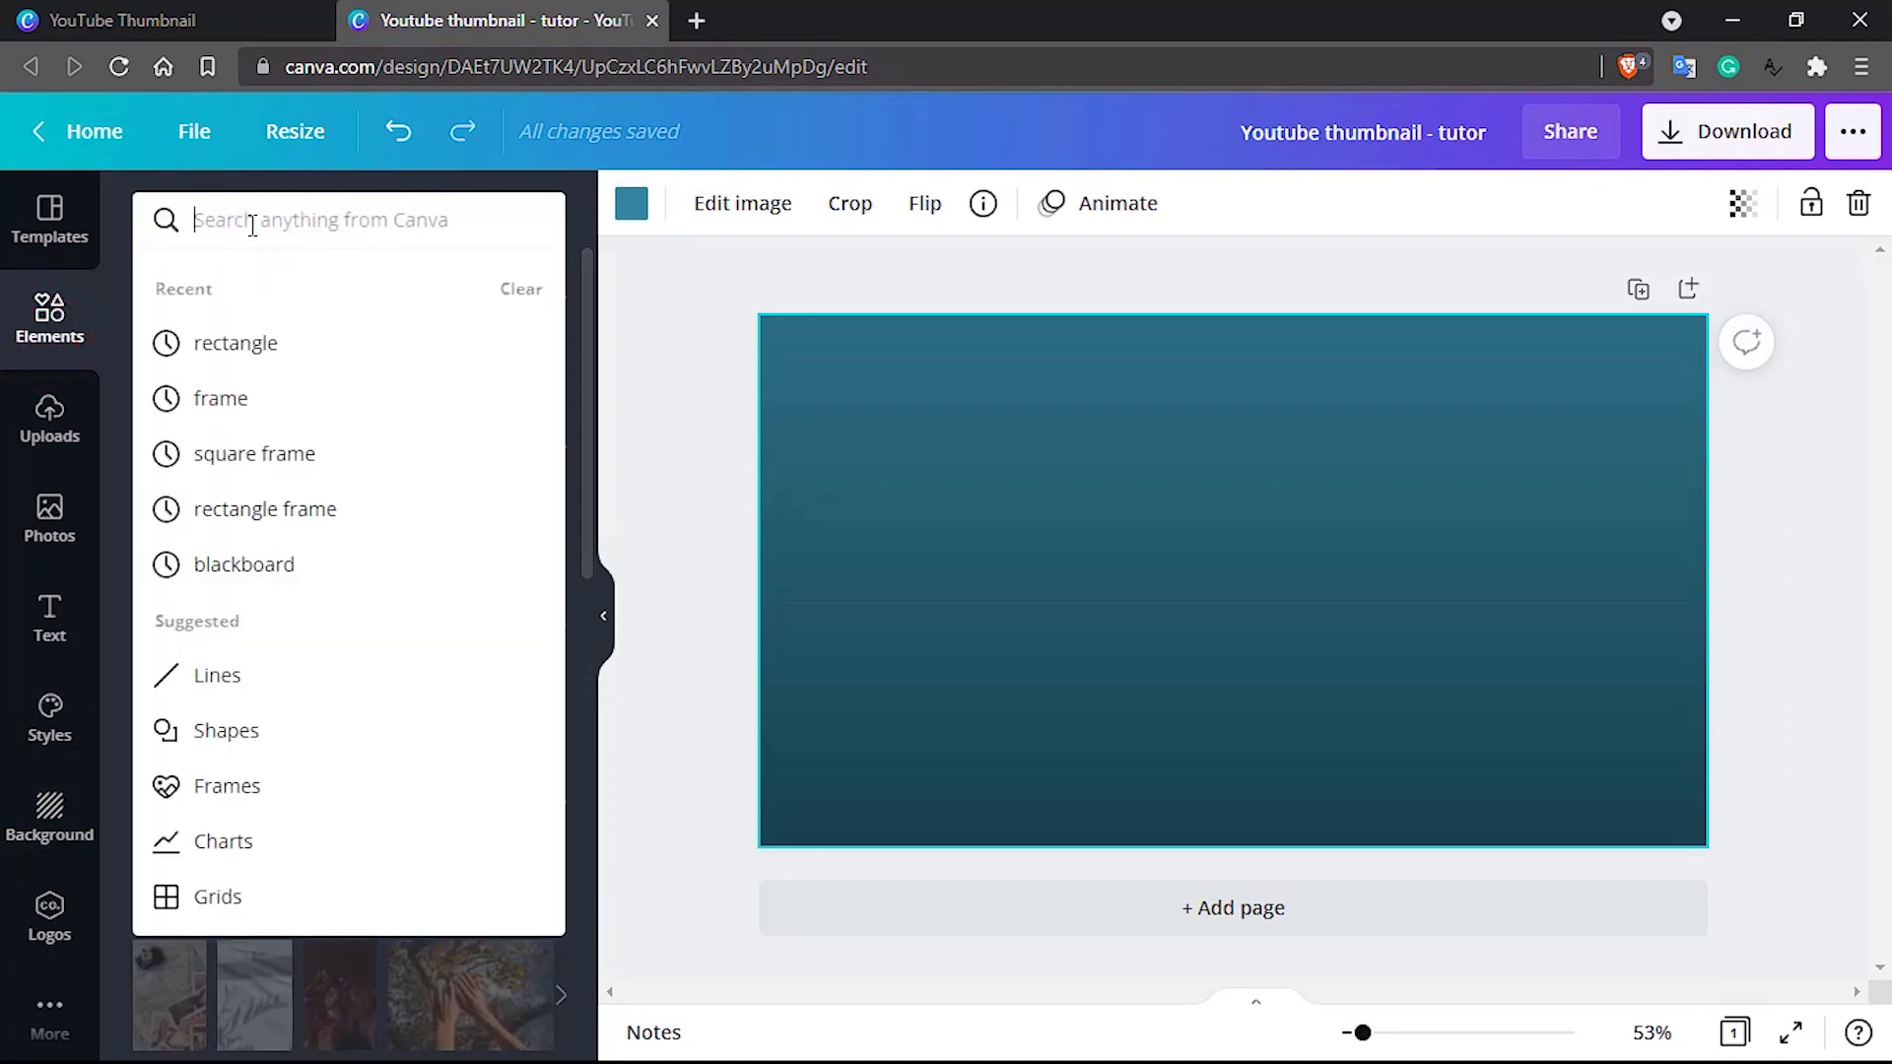
{"action": "left_click", "coordinate": [285, 564]}
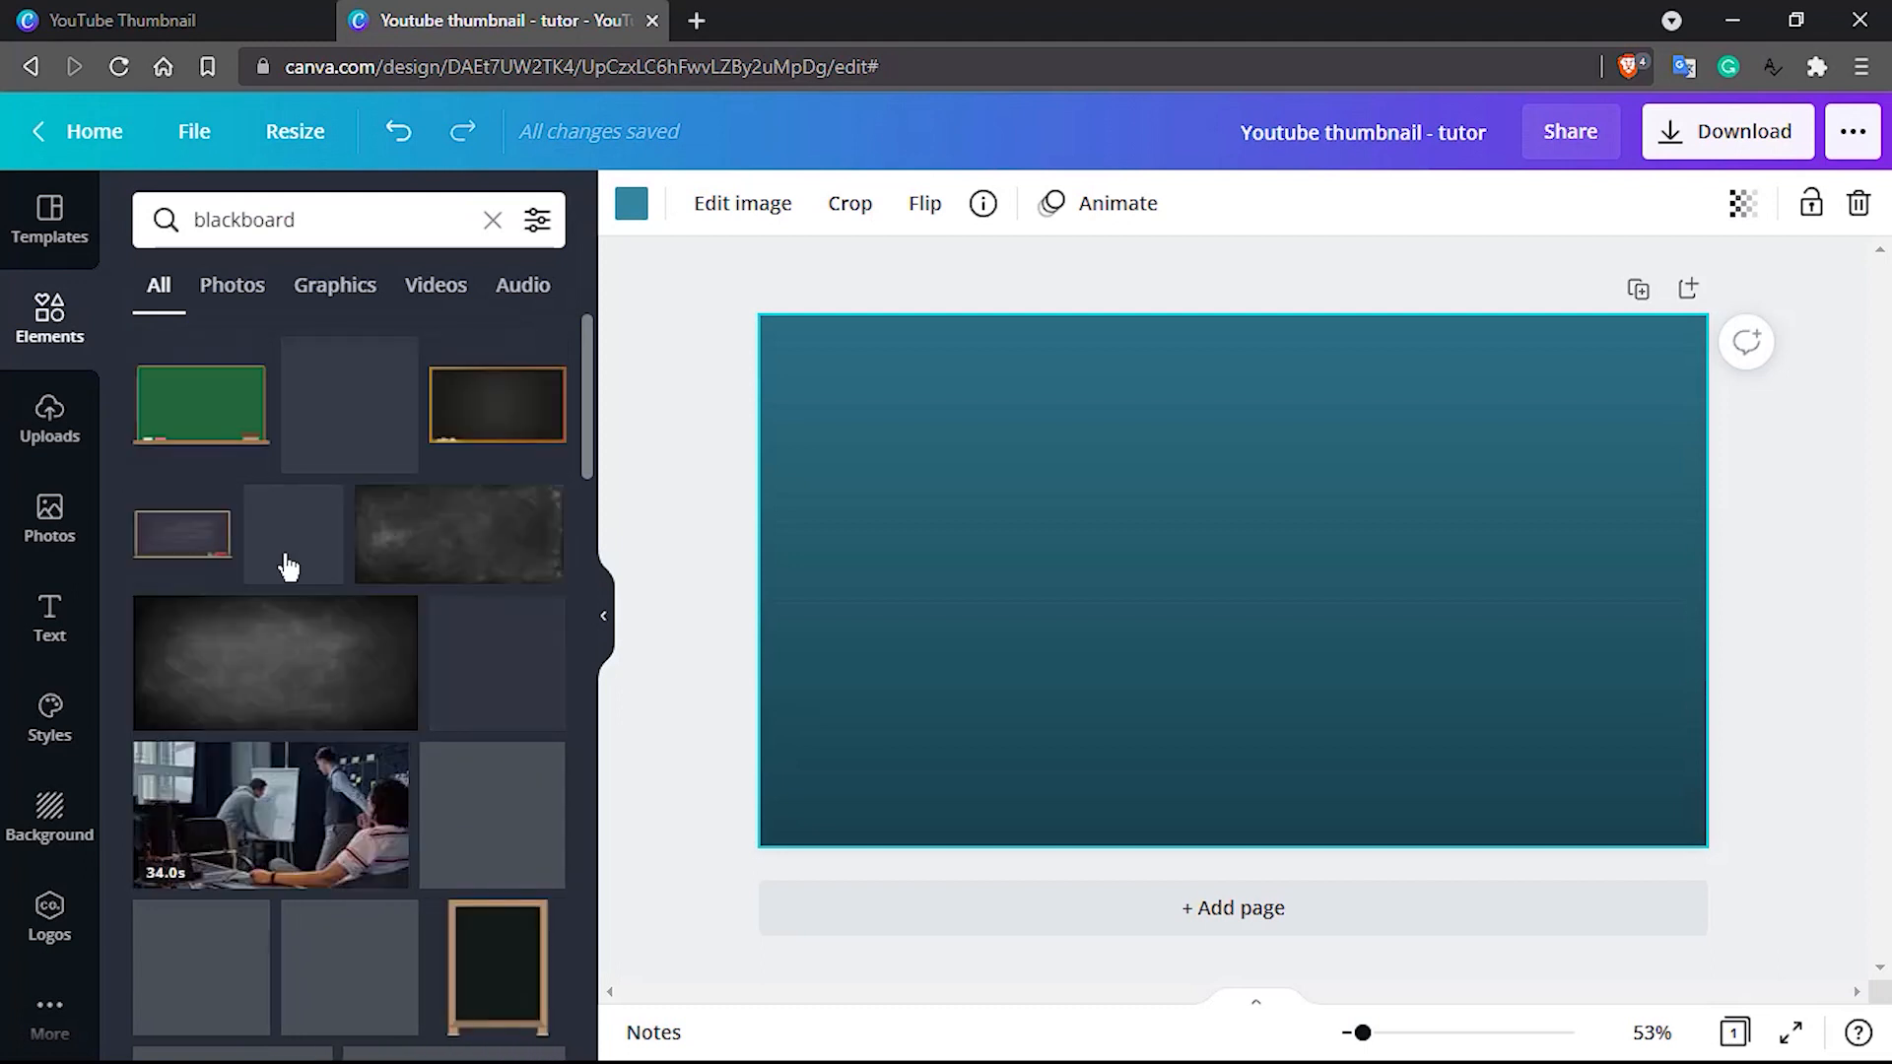
{"action": "left_click", "coordinate": [278, 675]}
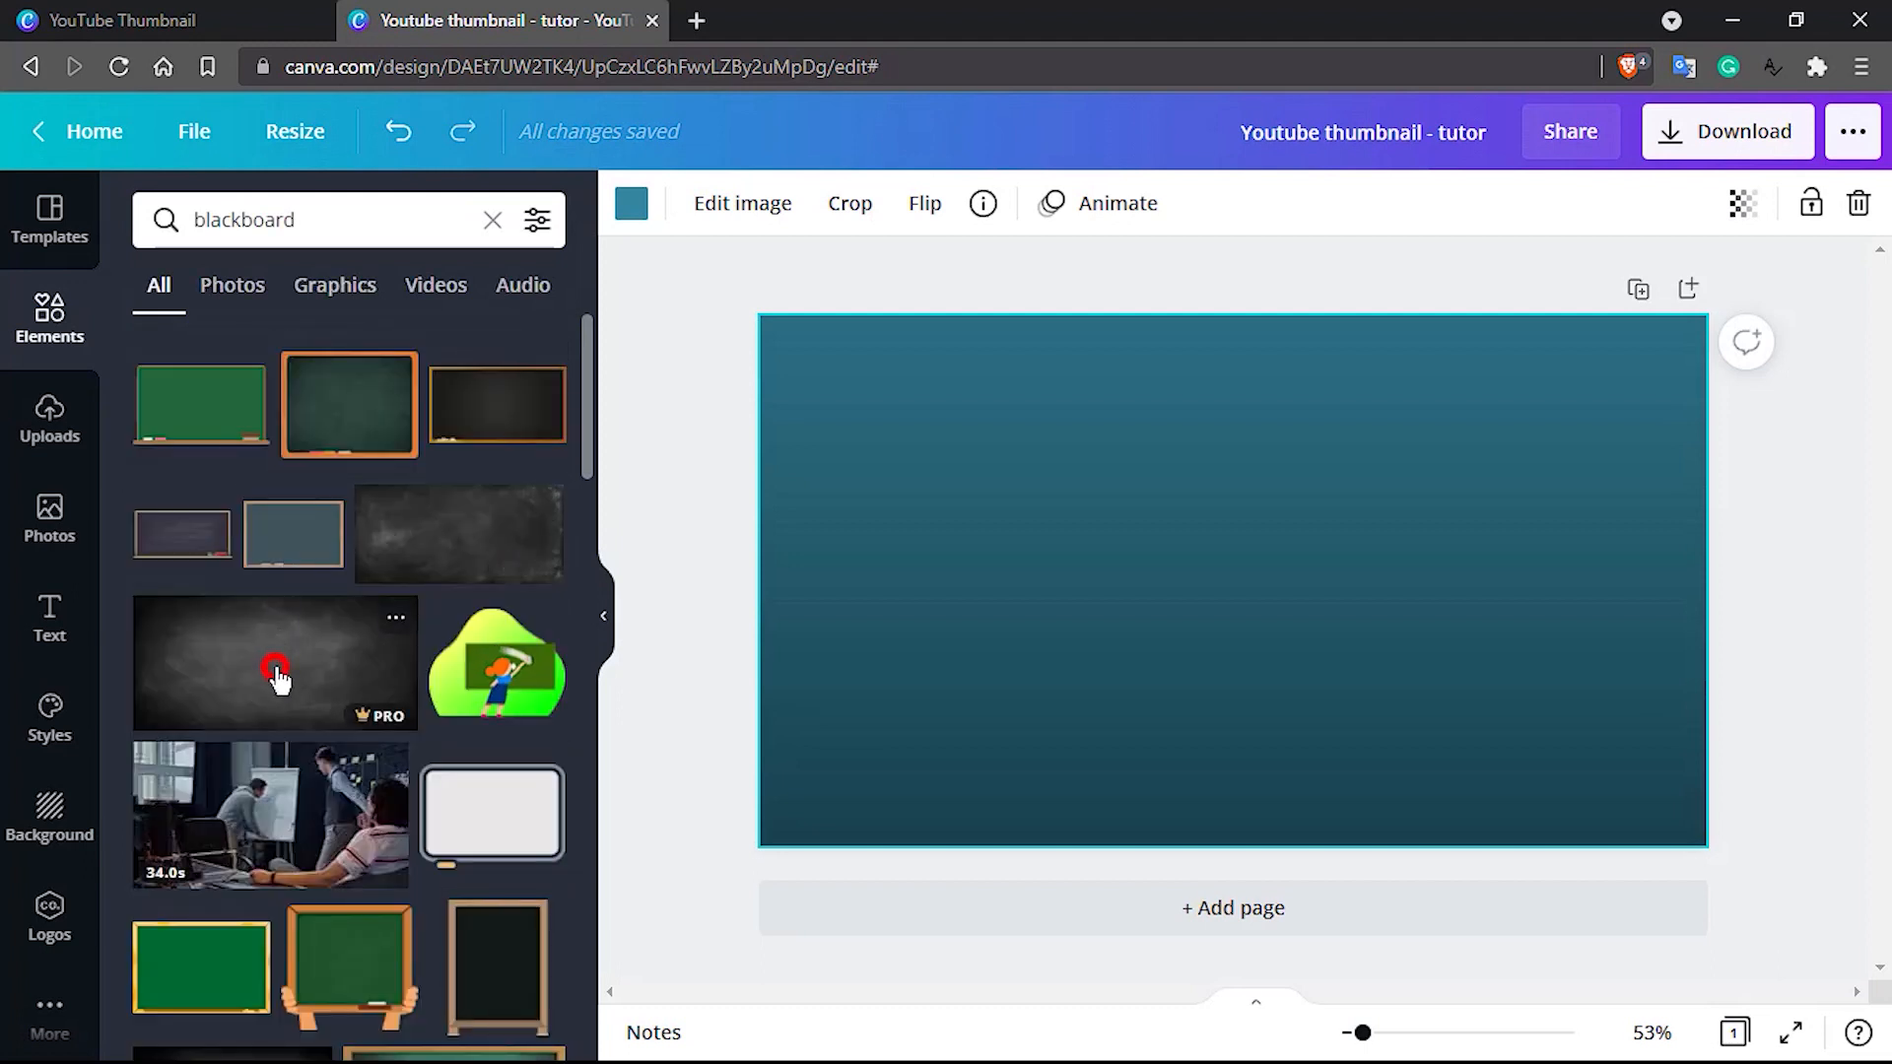
Delete the teal gradient image behind the blackboard photo and select the remaining page background
{"action": "left_click", "coordinate": [893, 351]}
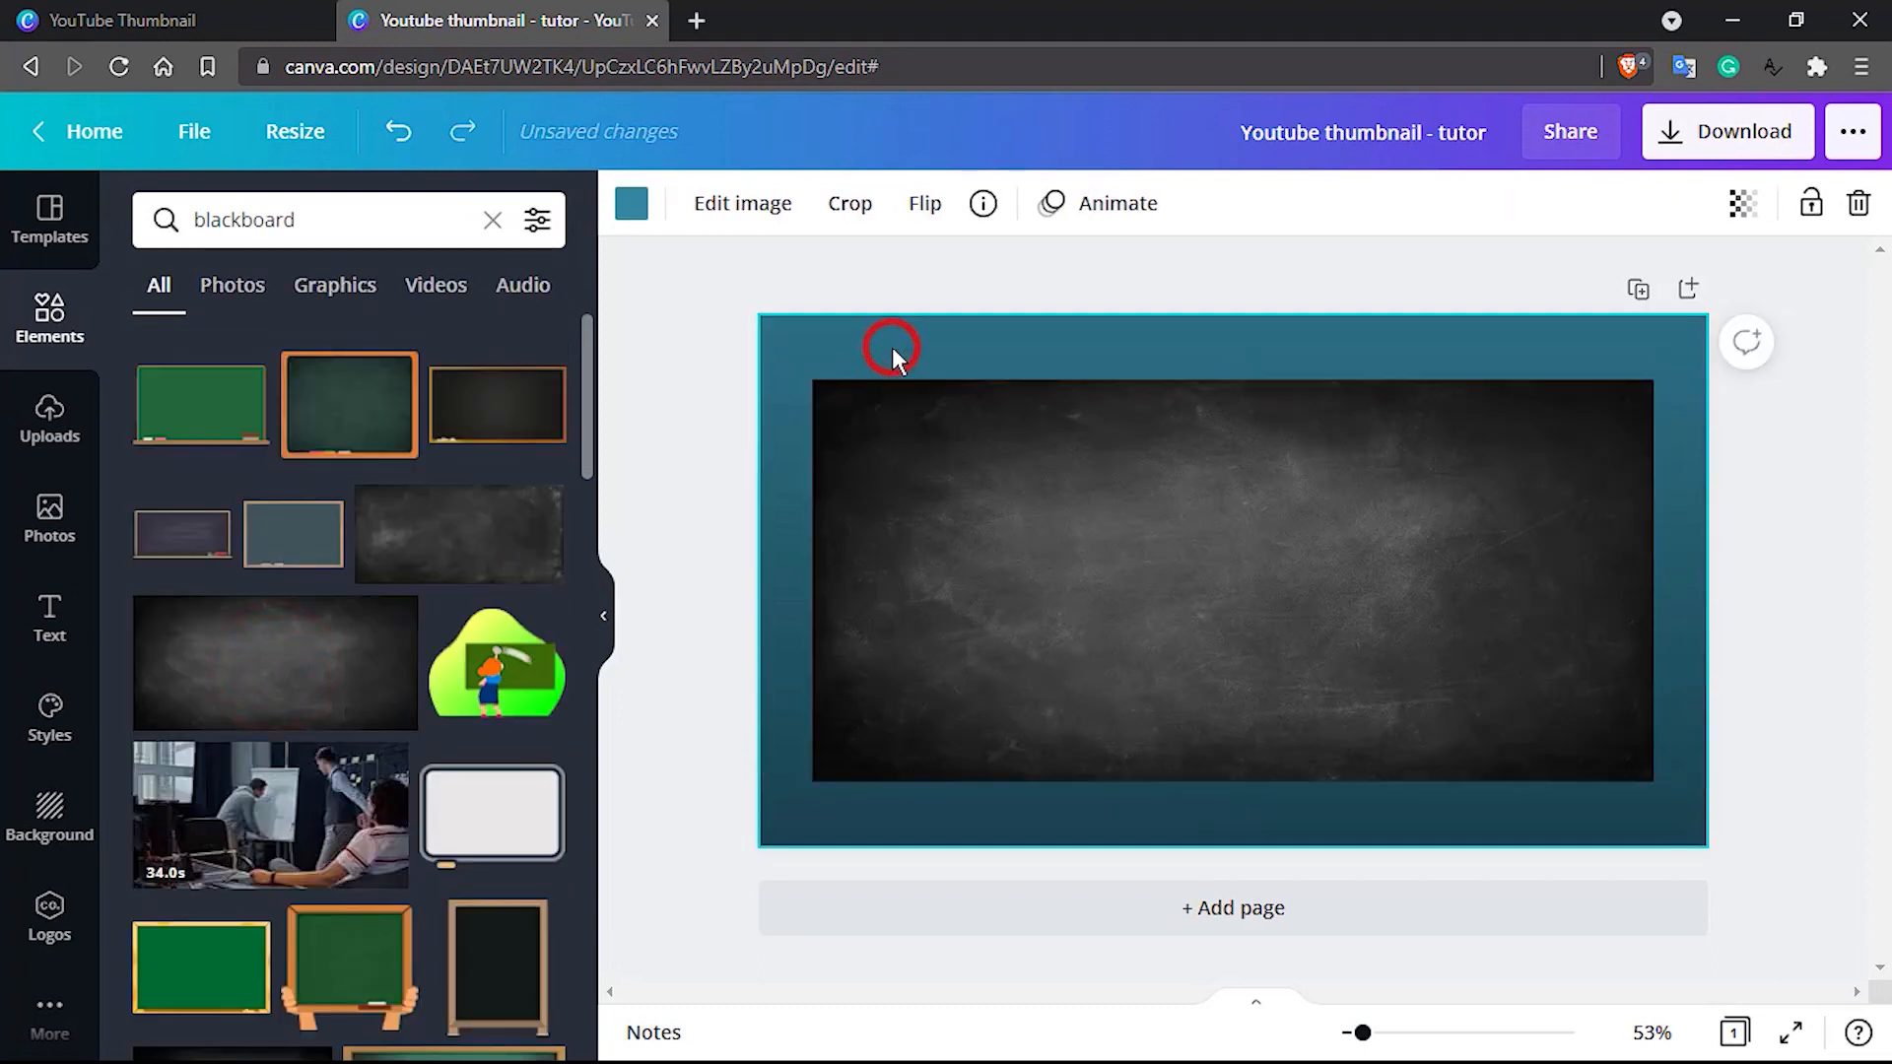
{"action": "key", "text": "Delete"}
{"action": "left_click", "coordinate": [893, 348]}
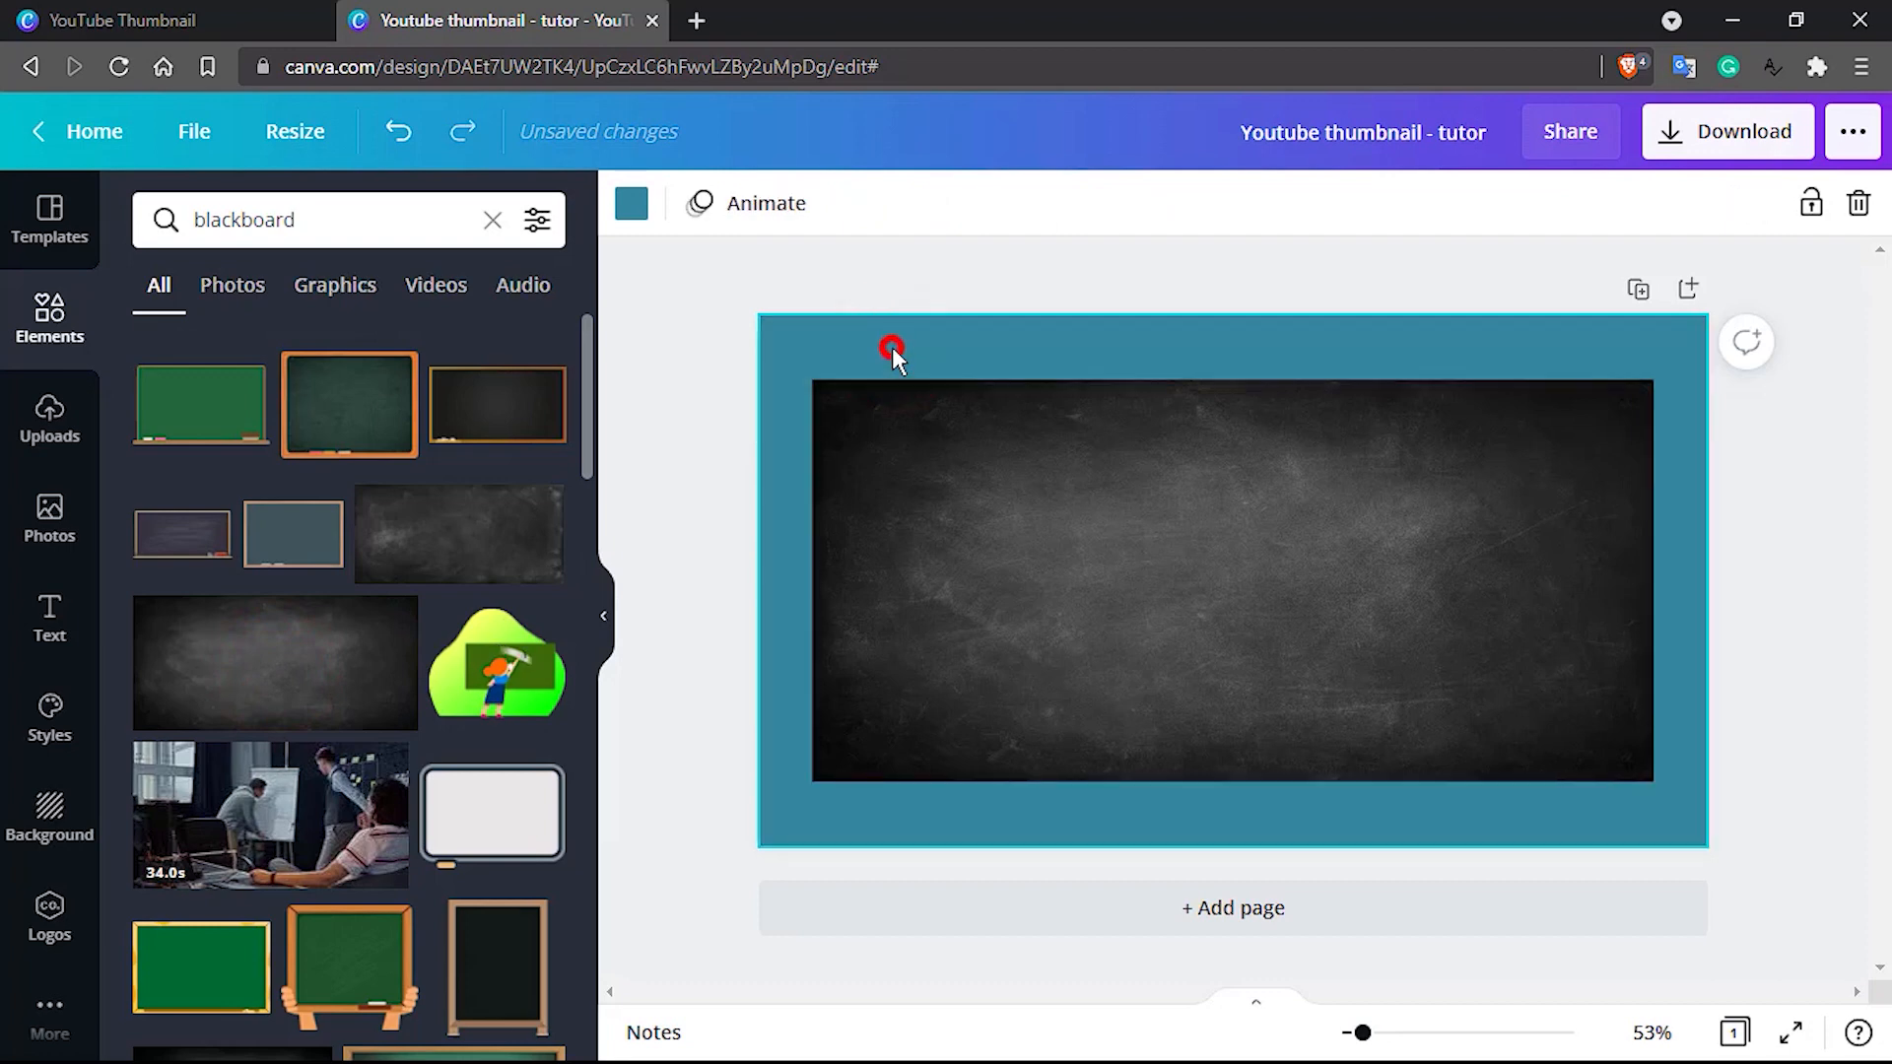
Remove the teal page background colour and delete the dark grey blackboard photo from the page
{"action": "key", "text": "Delete"}
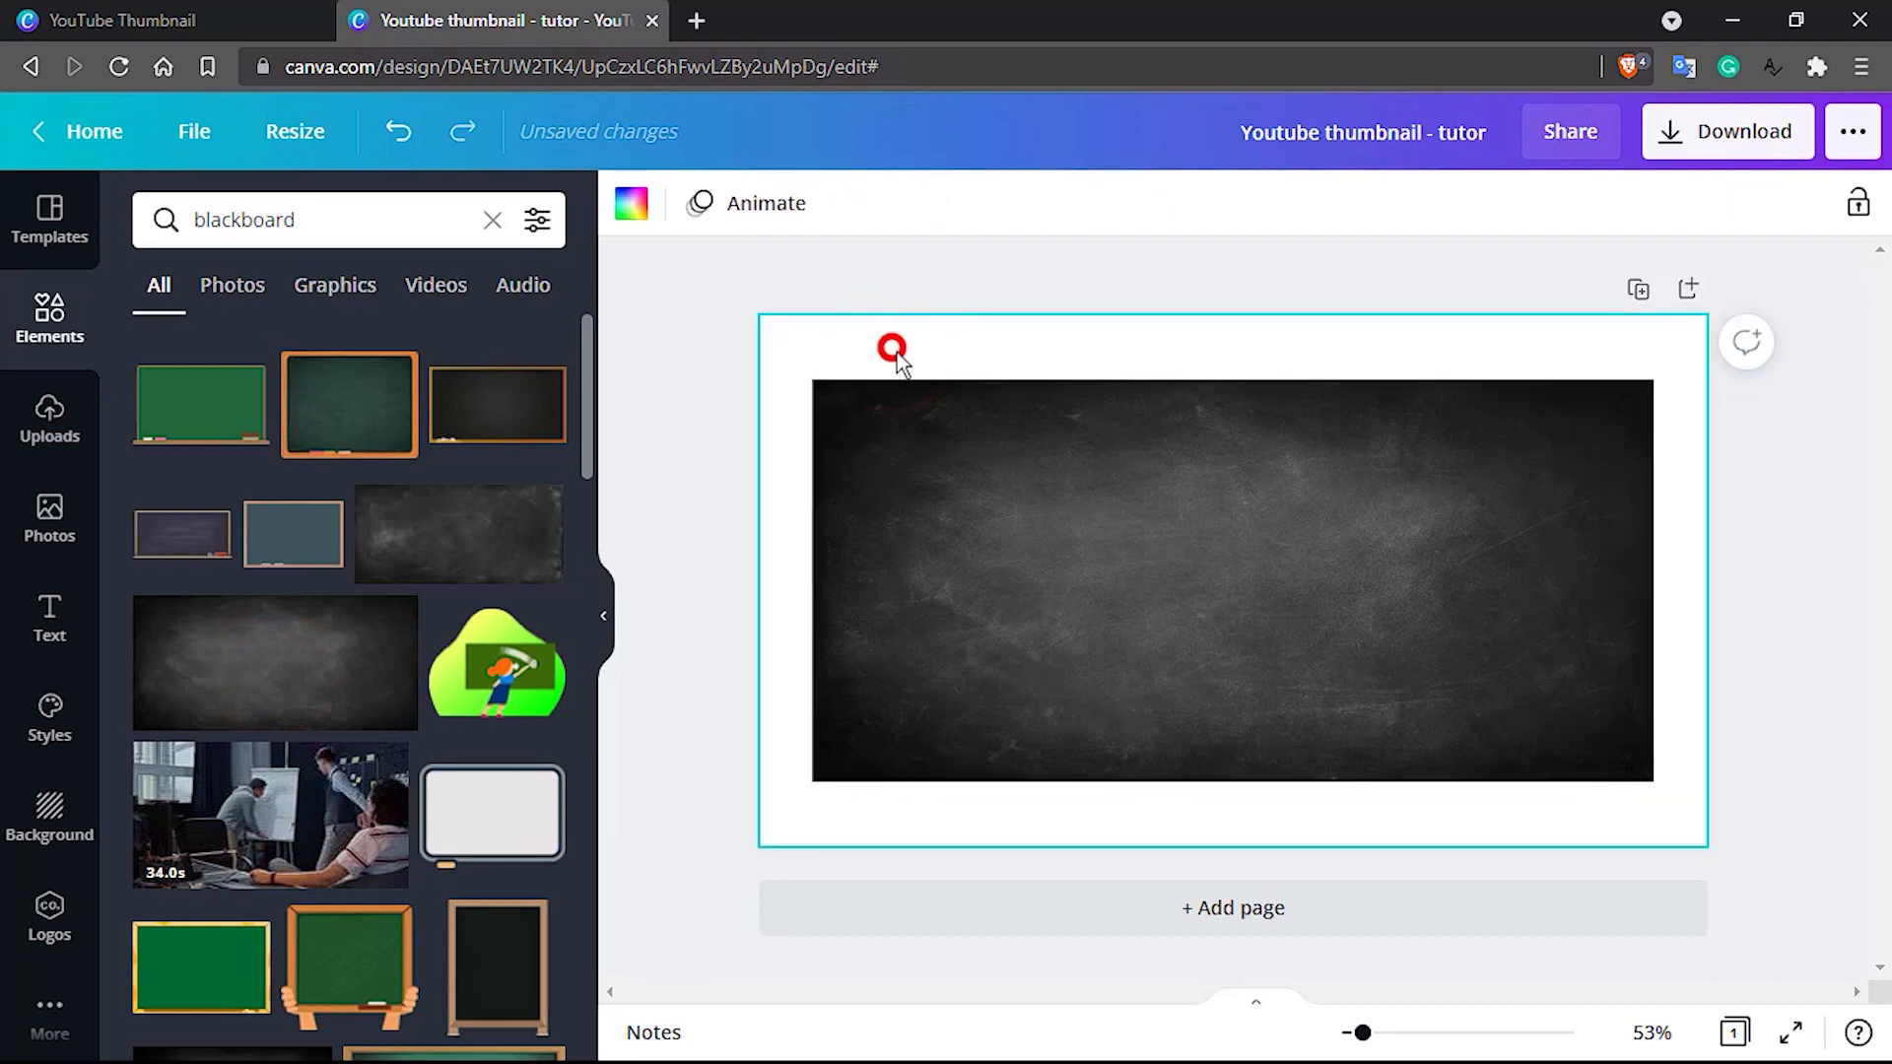
{"action": "left_click", "coordinate": [978, 418]}
{"action": "key", "text": "Delete"}
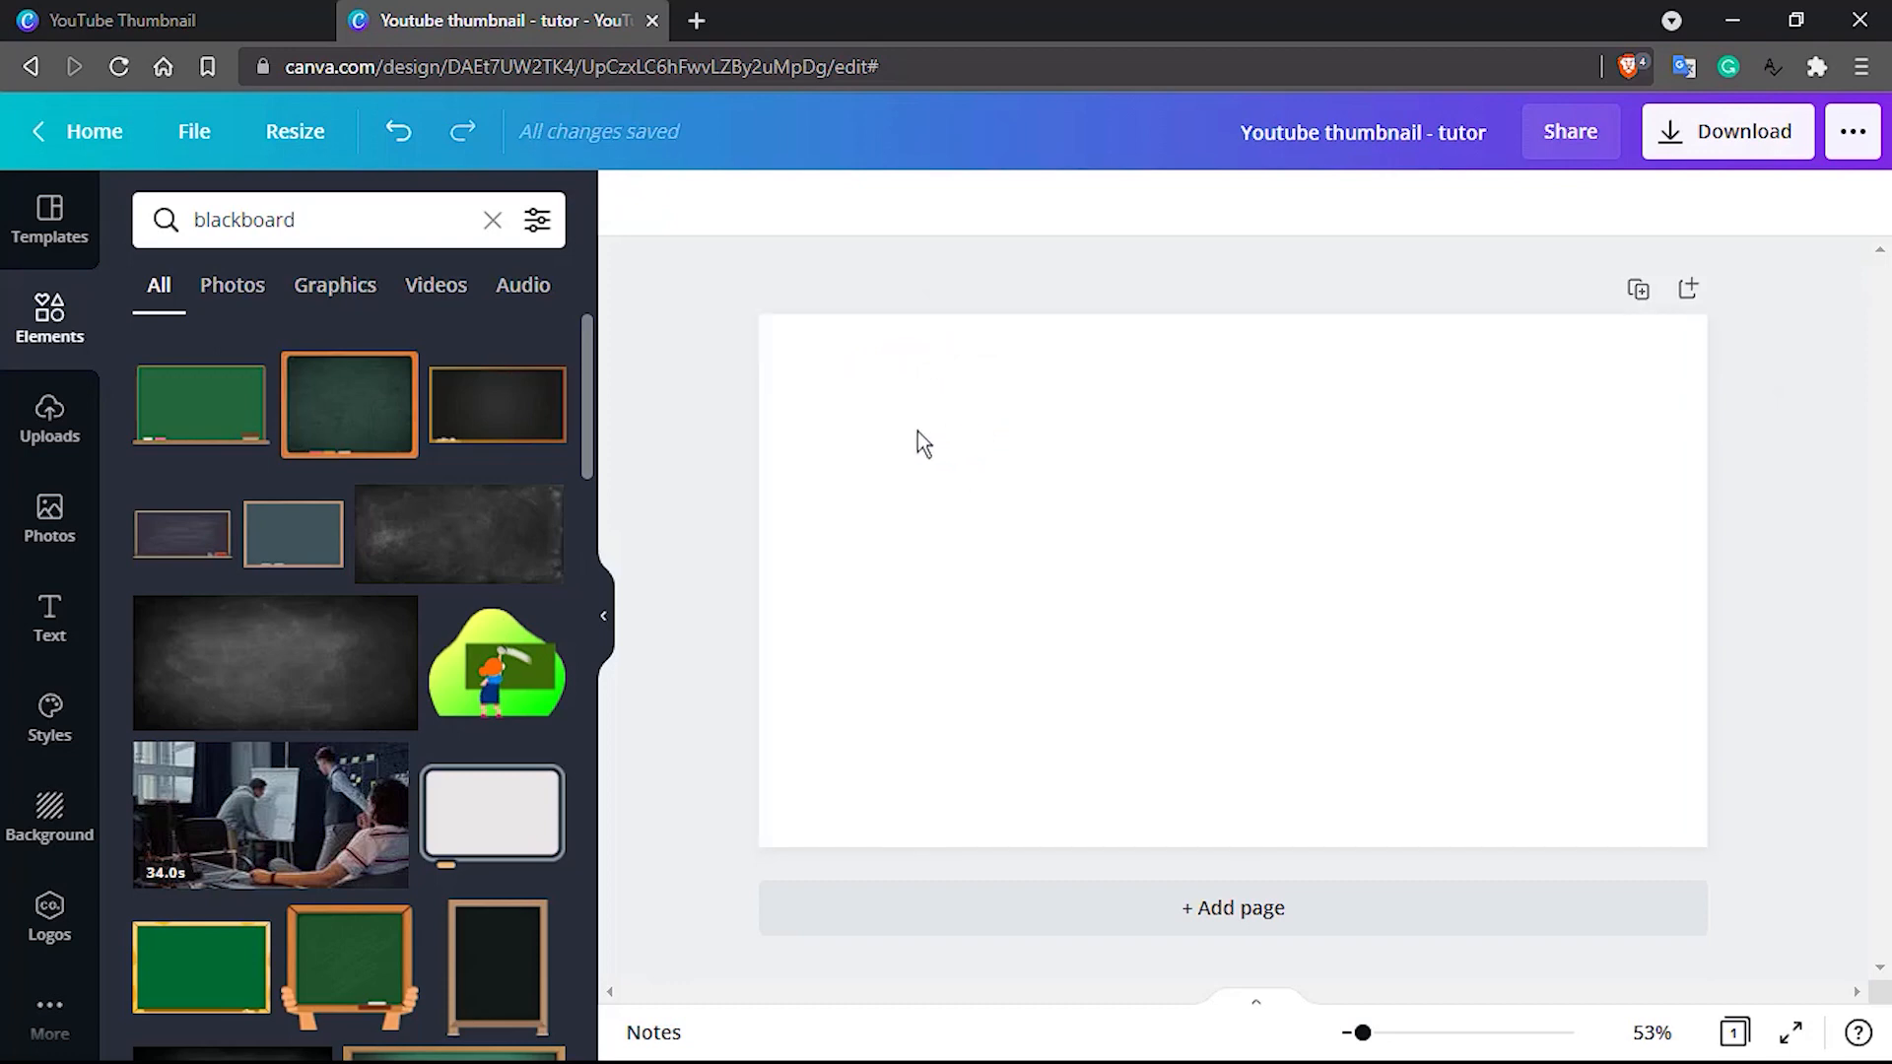
Try the scratched blackboard photo on the blank page, and delete it again
{"action": "left_click", "coordinate": [431, 538]}
{"action": "left_click", "coordinate": [917, 572]}
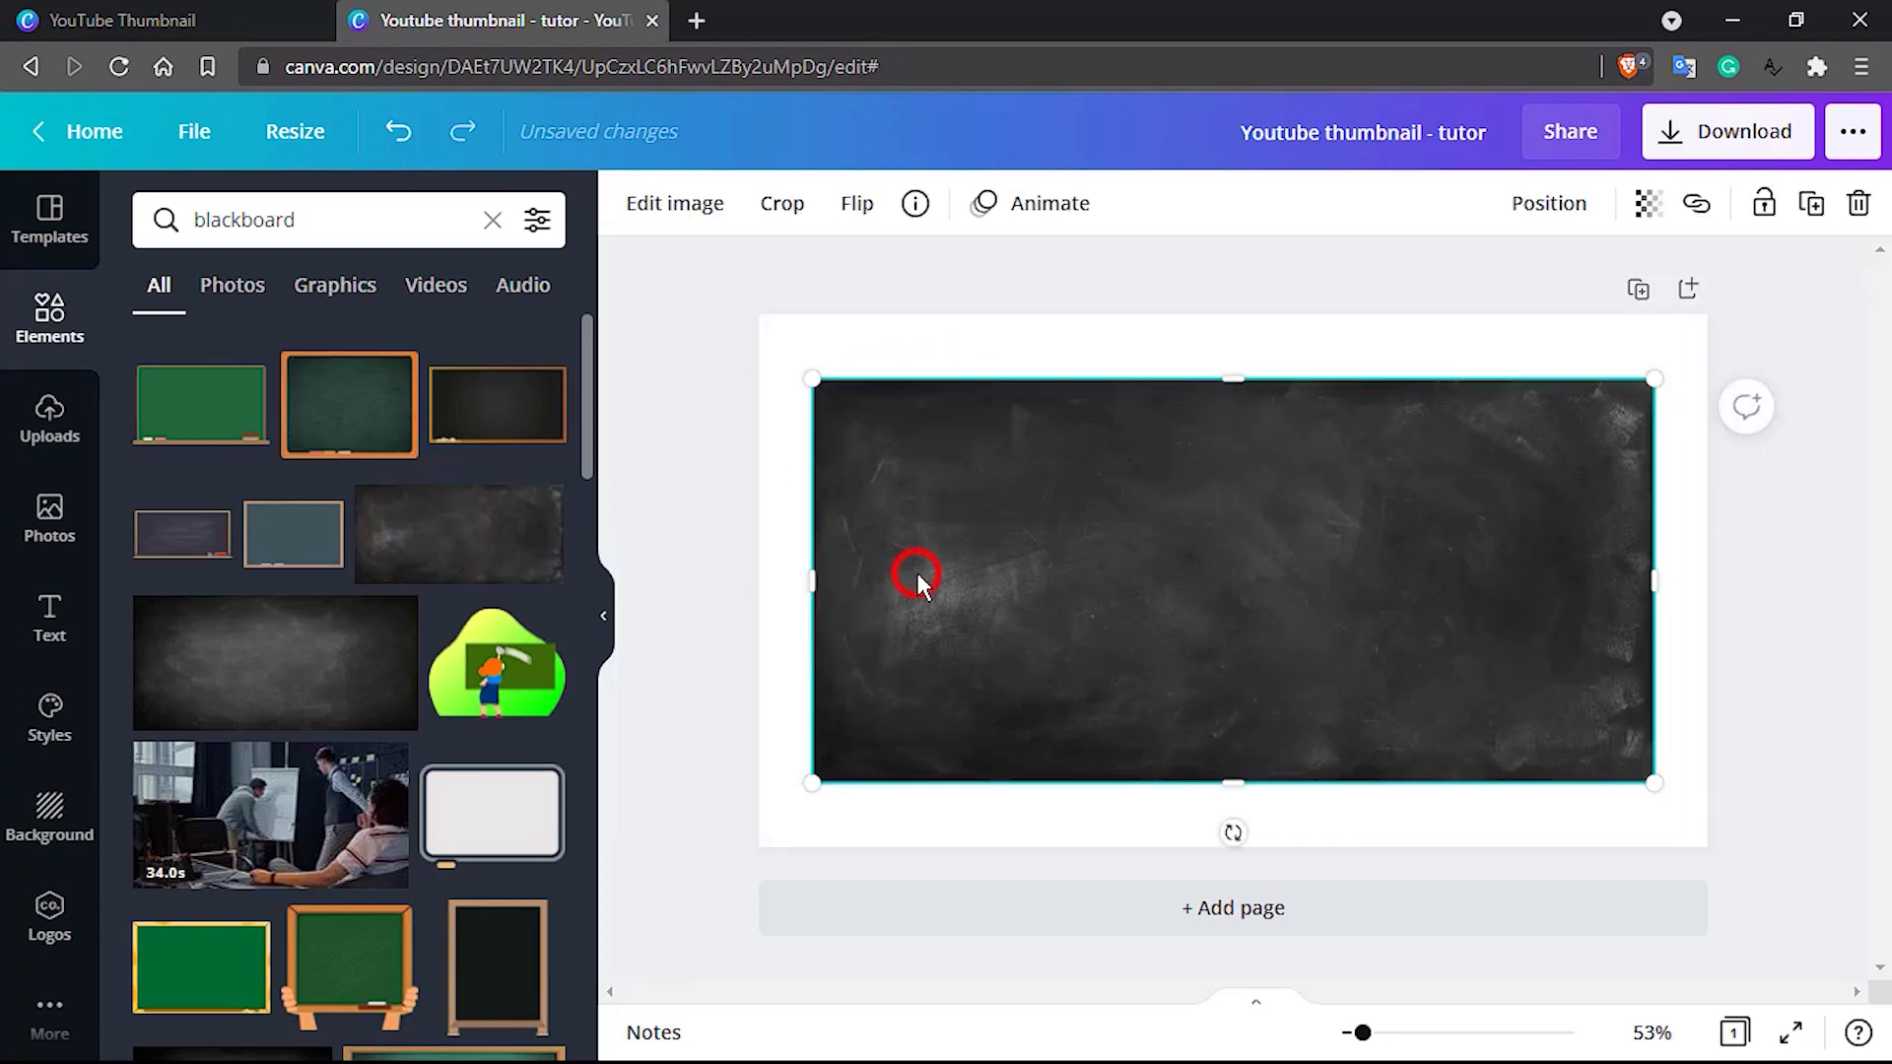
{"action": "key", "text": "Delete"}
{"action": "left_click", "coordinate": [917, 573]}
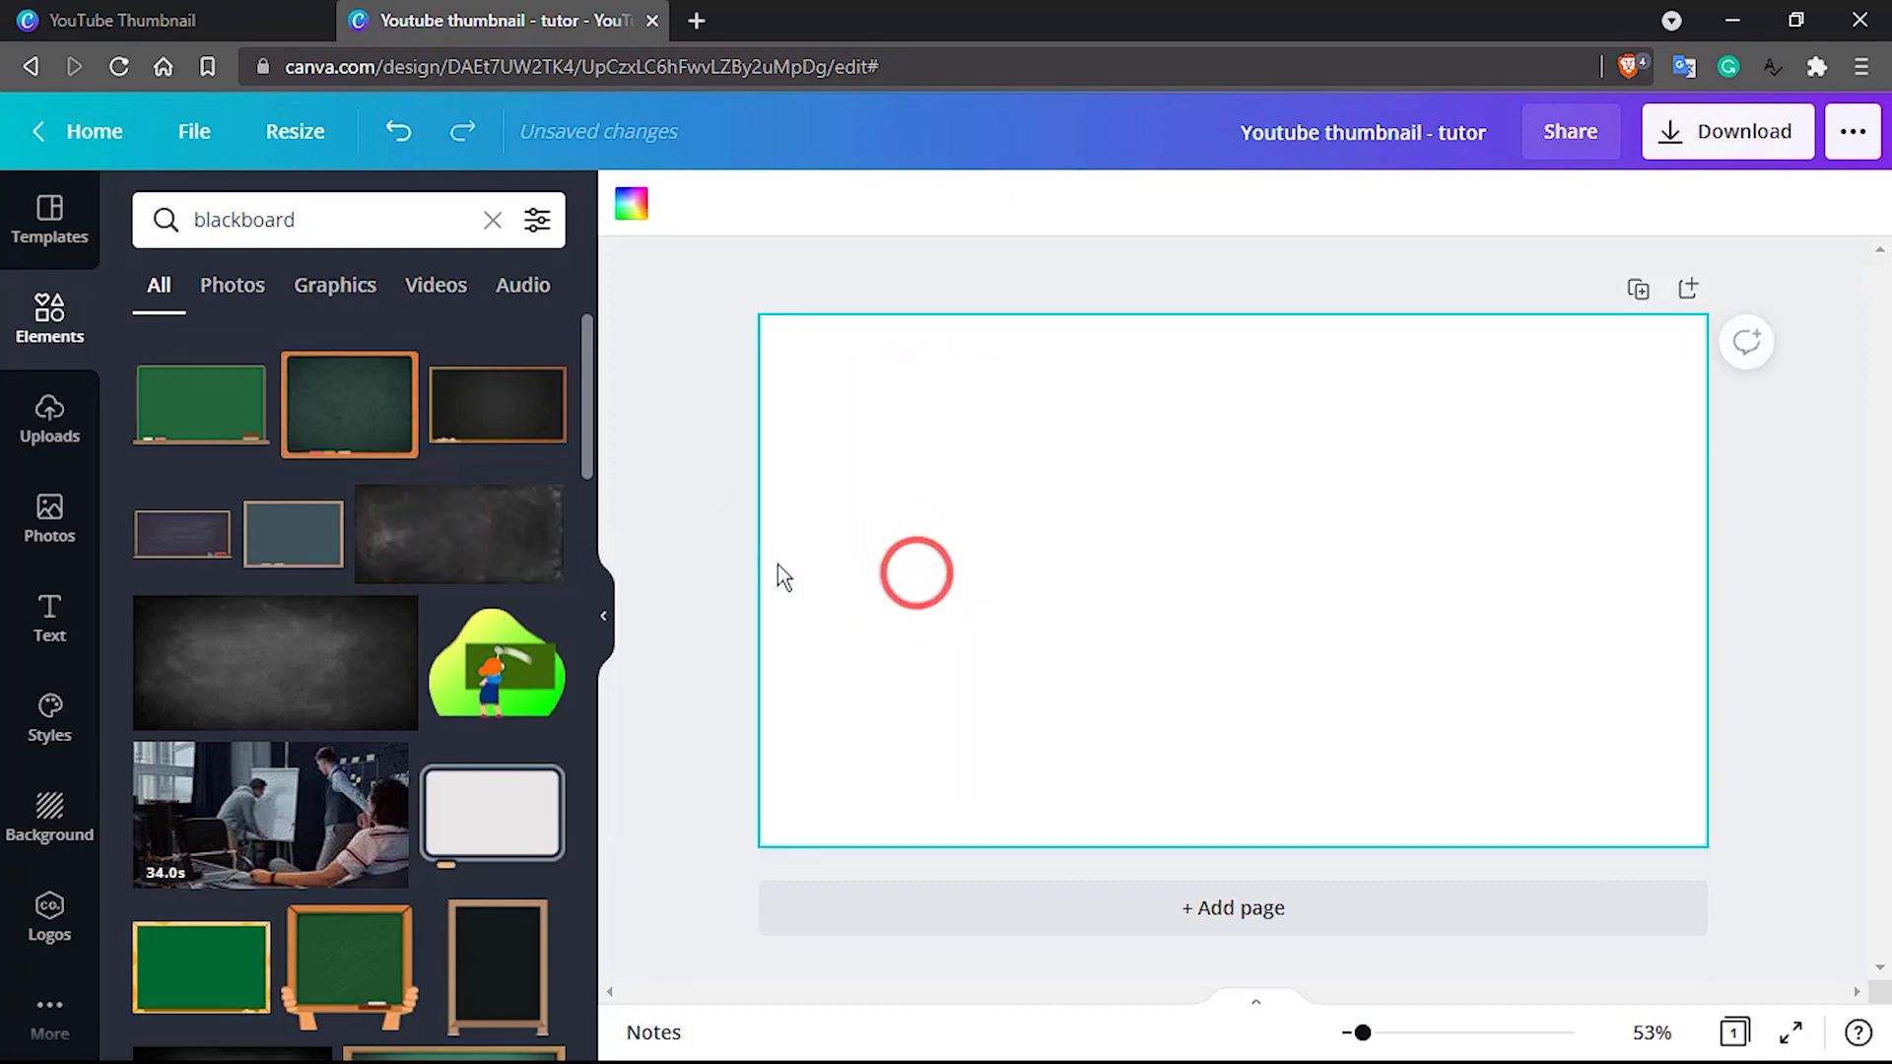
Try aligning the scratched blackboard photo with the page's top-left corner and enlarging it to cover the page, and undo it
{"action": "left_click", "coordinate": [454, 540]}
{"action": "left_click_drag", "start_coordinate": [900, 545], "coordinate": [848, 478]}
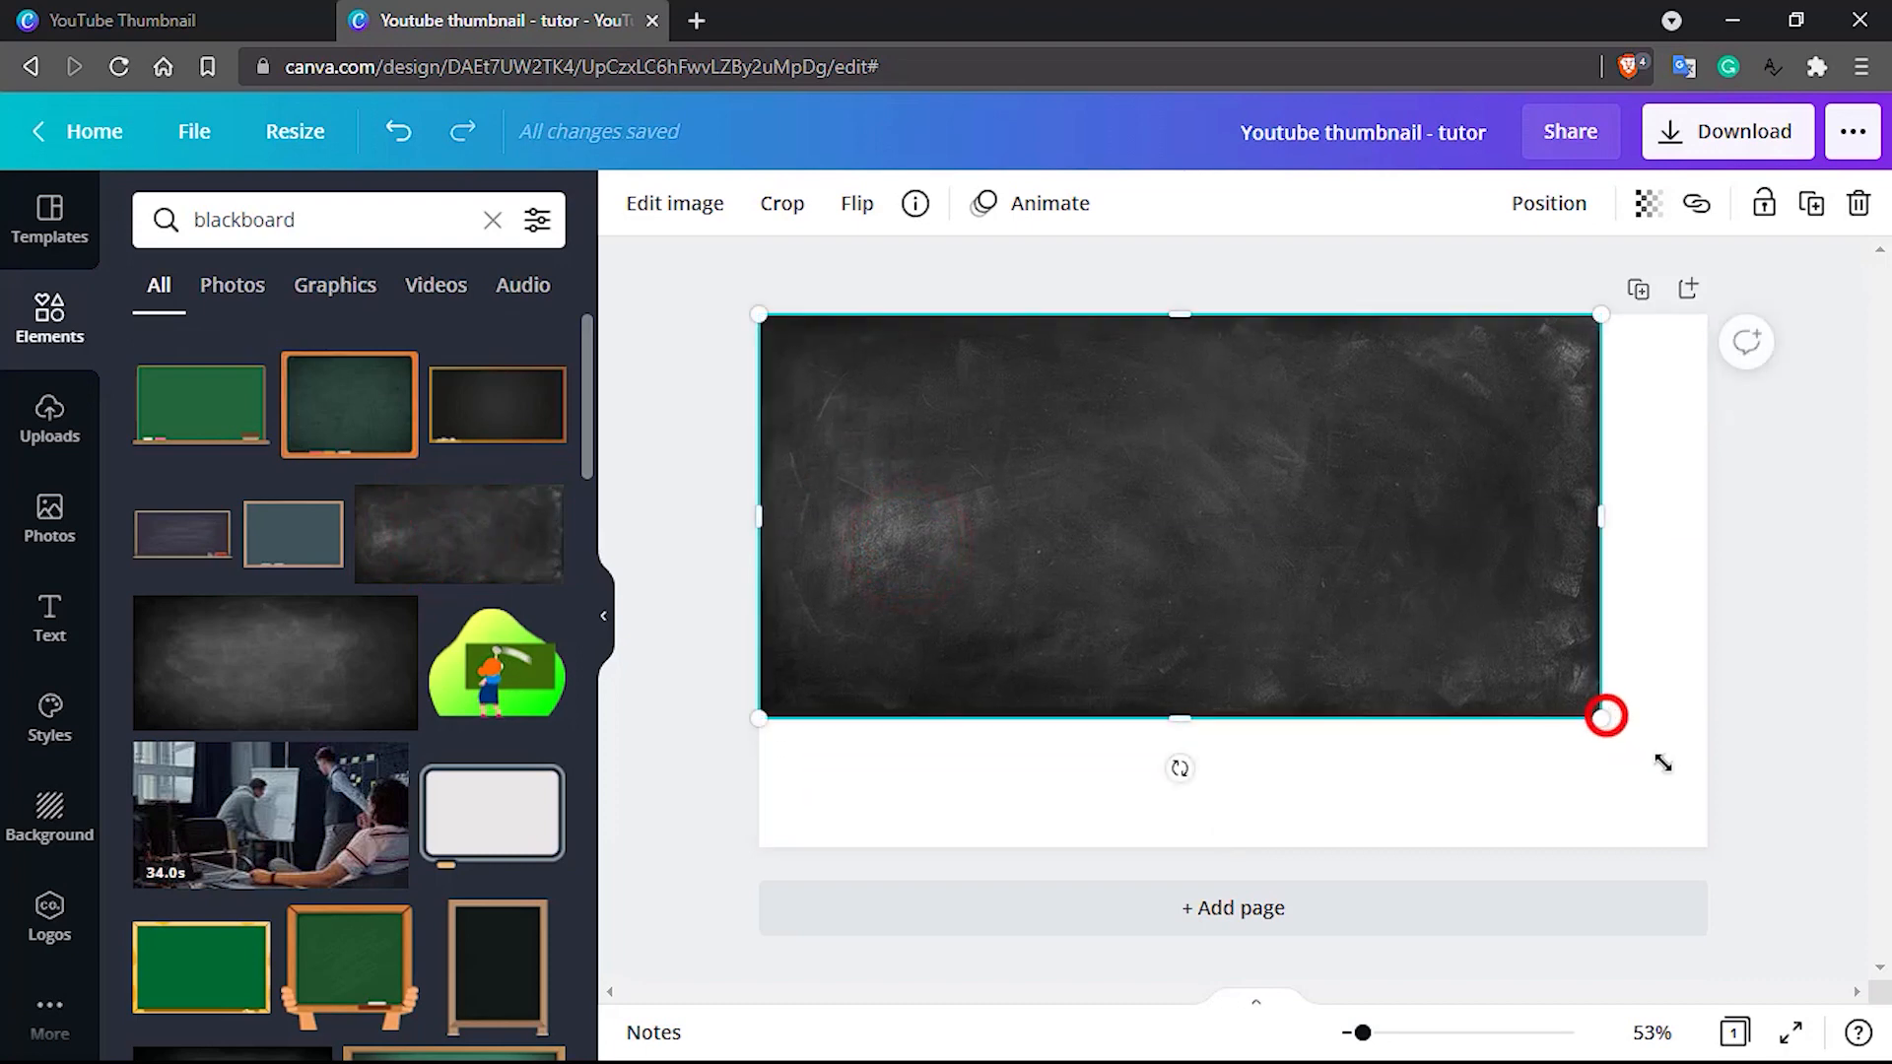
{"action": "left_click_drag", "start_coordinate": [1664, 764], "coordinate": [1841, 932]}
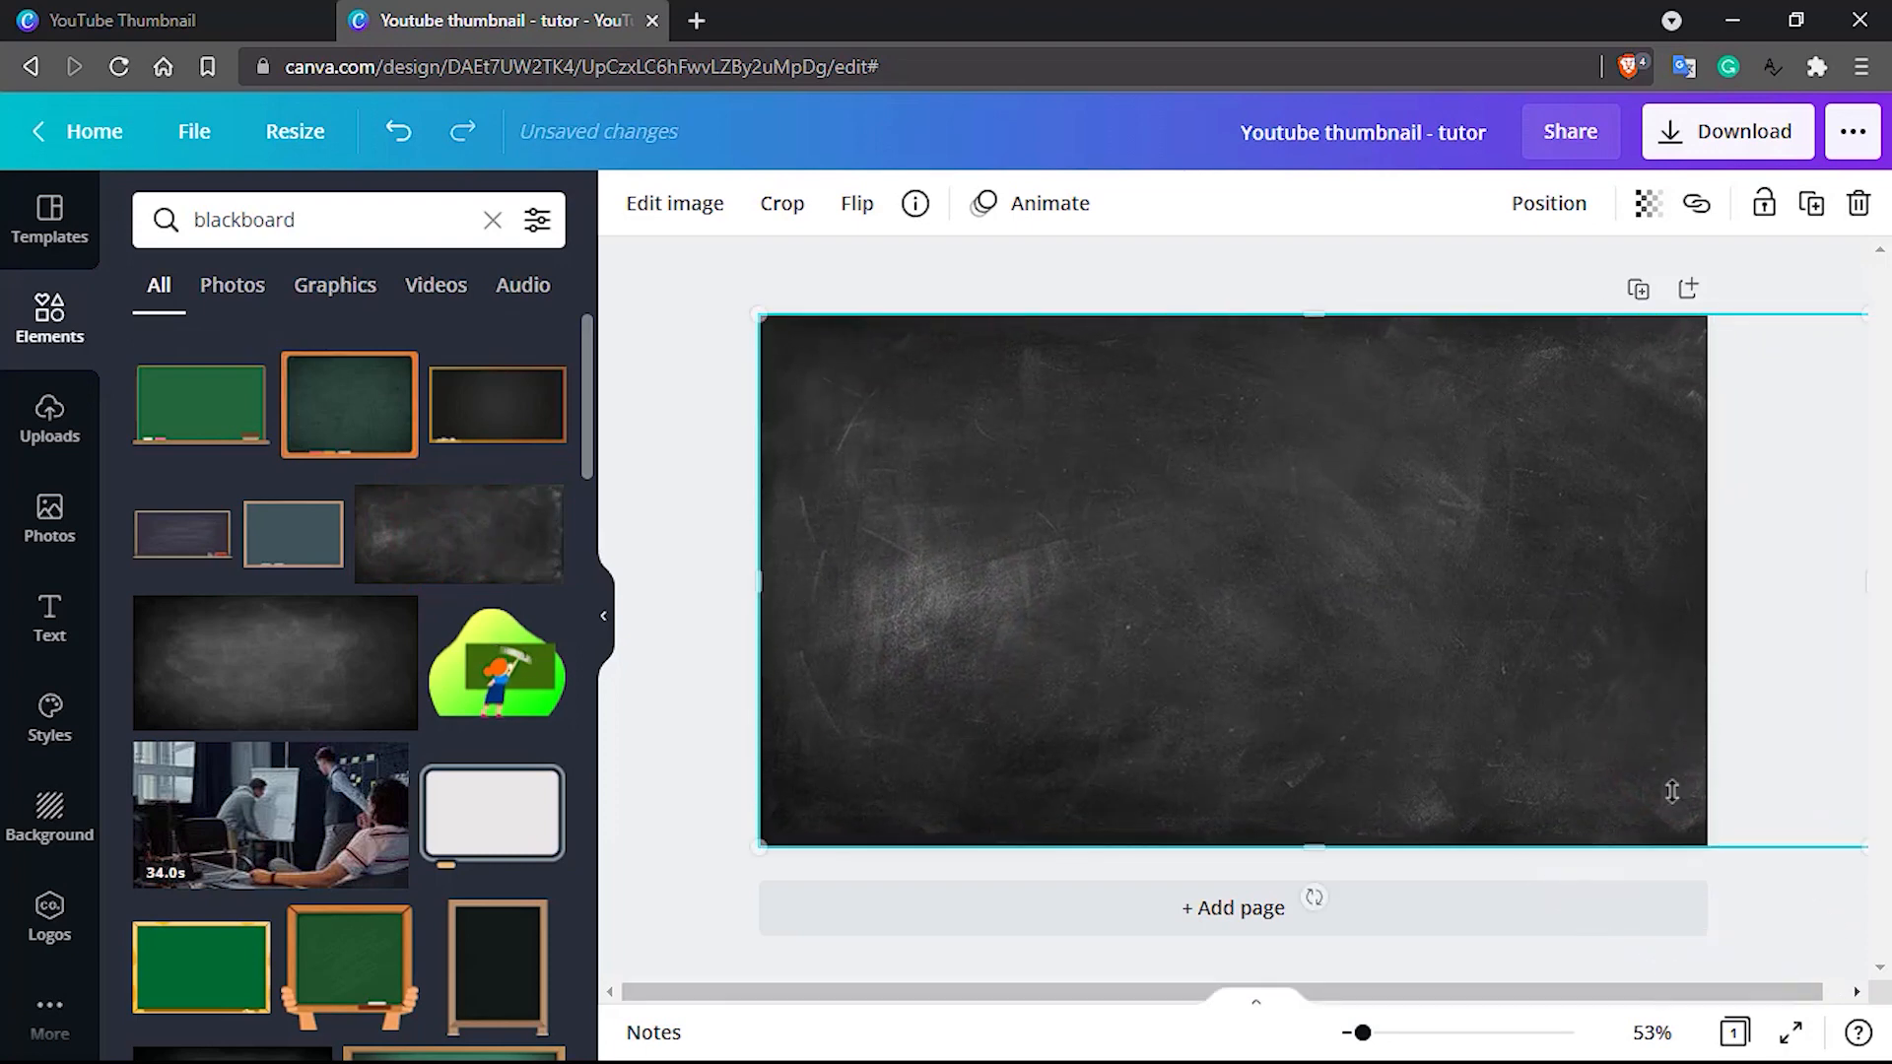
{"action": "key", "text": "ctrl+z"}
{"action": "key", "text": "ctrl+z"}
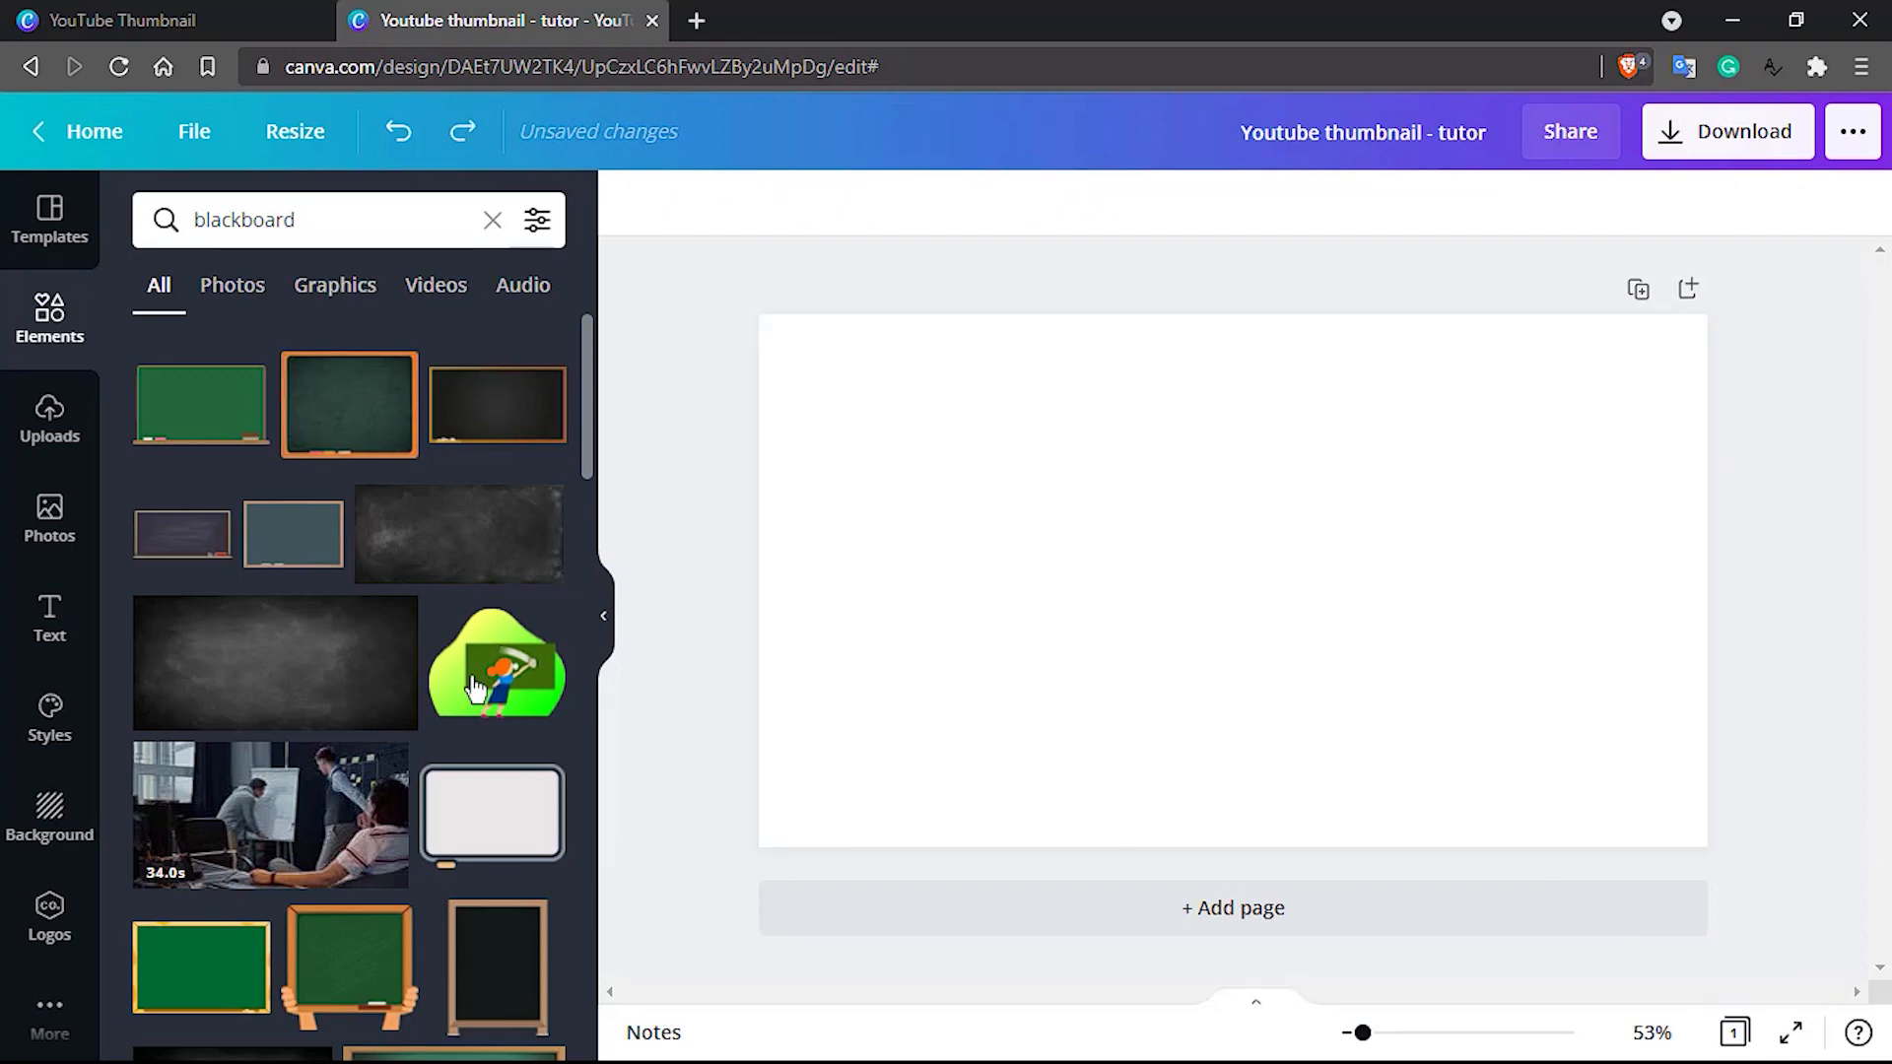
Add the dark blackboard photo with the lighter centre and stretch it to cover the whole page
{"action": "left_click", "coordinate": [276, 668]}
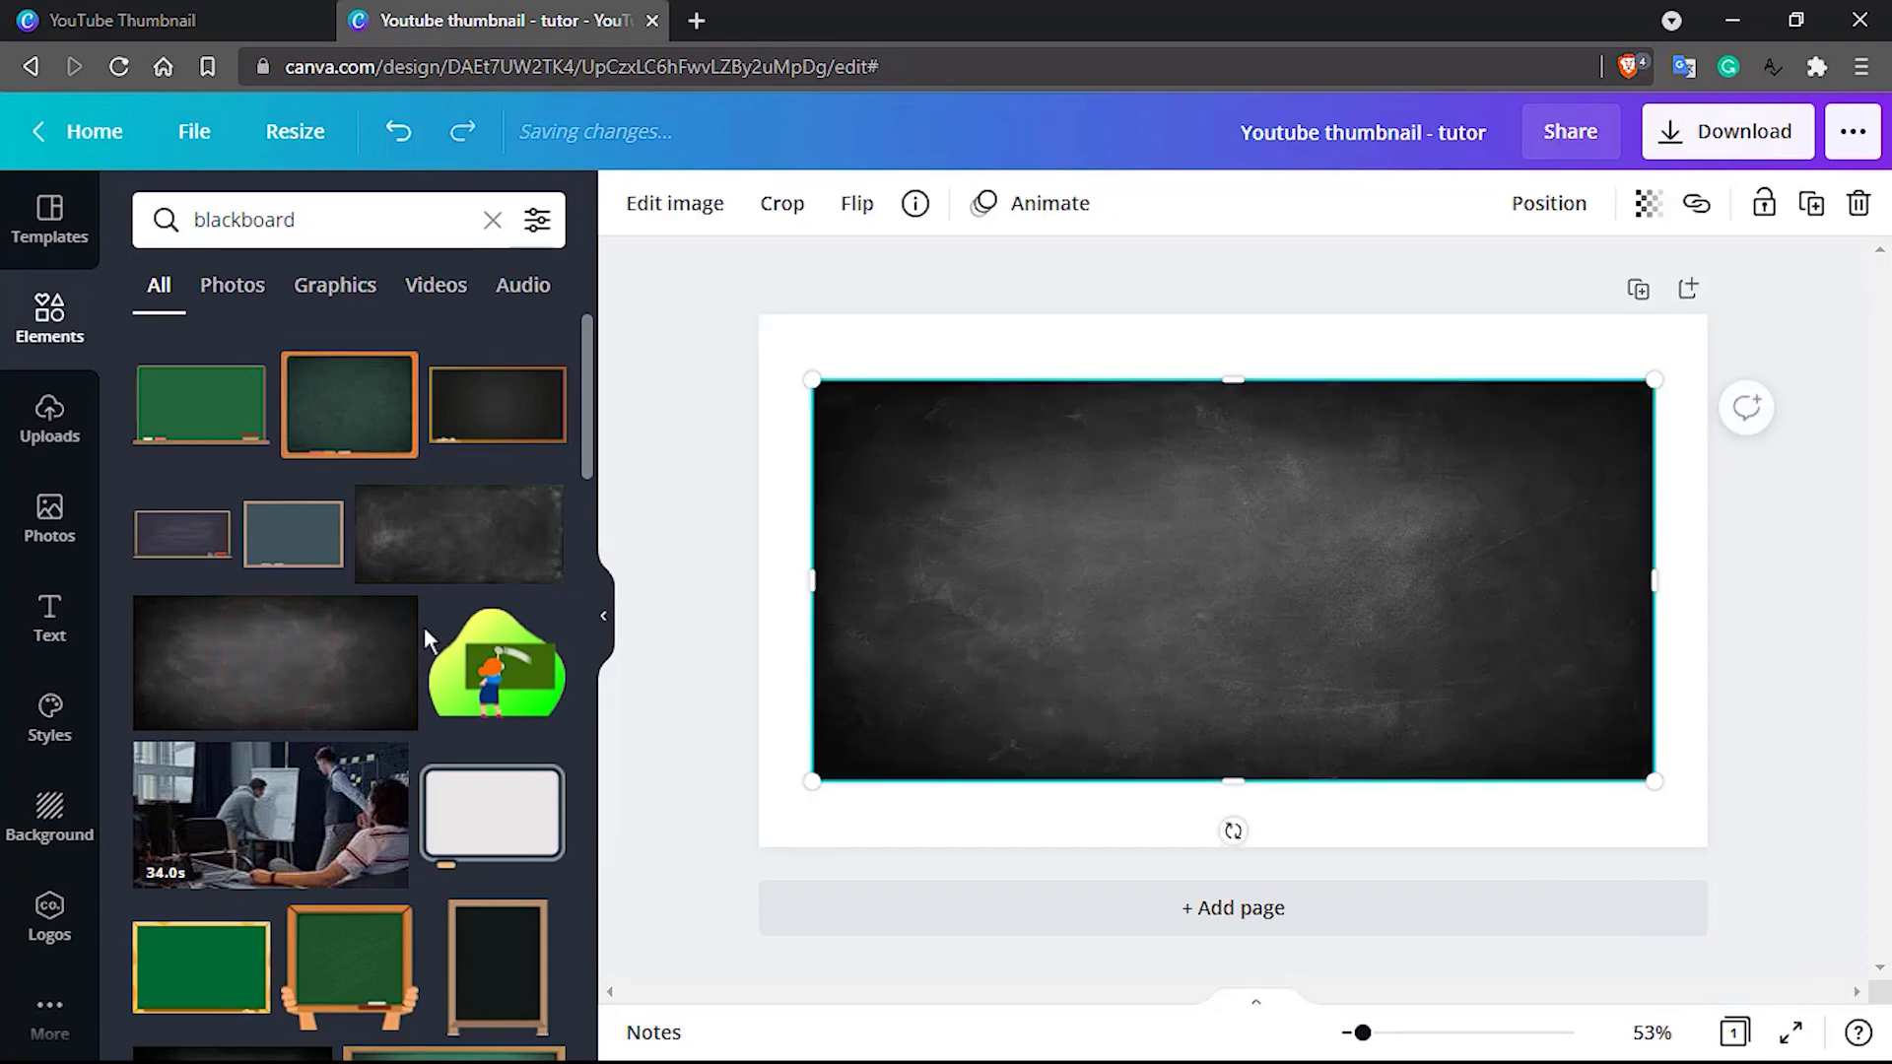
{"action": "left_click_drag", "start_coordinate": [1656, 376], "coordinate": [1720, 347]}
{"action": "mouse_move", "coordinate": [1552, 458]}
{"action": "left_mouse_down"}
{"action": "mouse_move", "coordinate": [1470, 423]}
{"action": "mouse_move", "coordinate": [1529, 410]}
{"action": "mouse_move", "coordinate": [1499, 427]}
{"action": "mouse_move", "coordinate": [1515, 448]}
{"action": "left_mouse_up"}
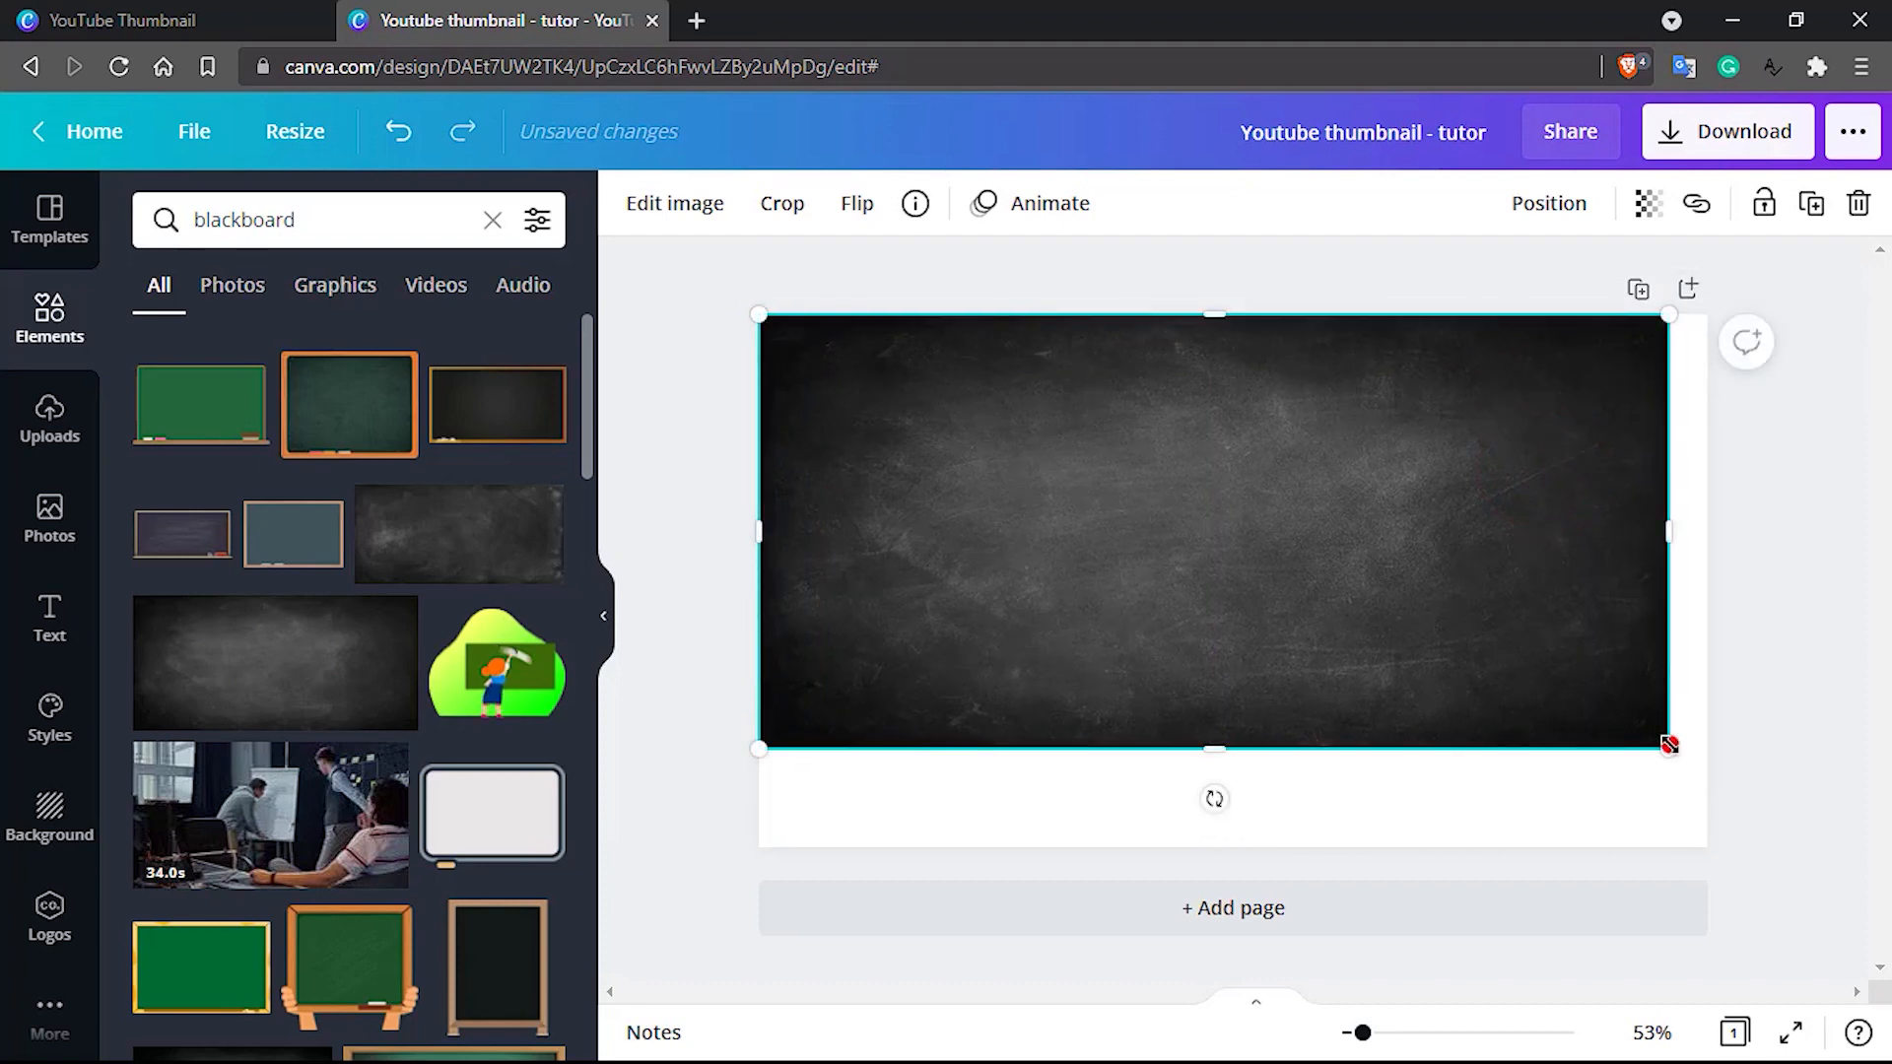
{"action": "left_click_drag", "start_coordinate": [1668, 745], "coordinate": [1707, 765]}
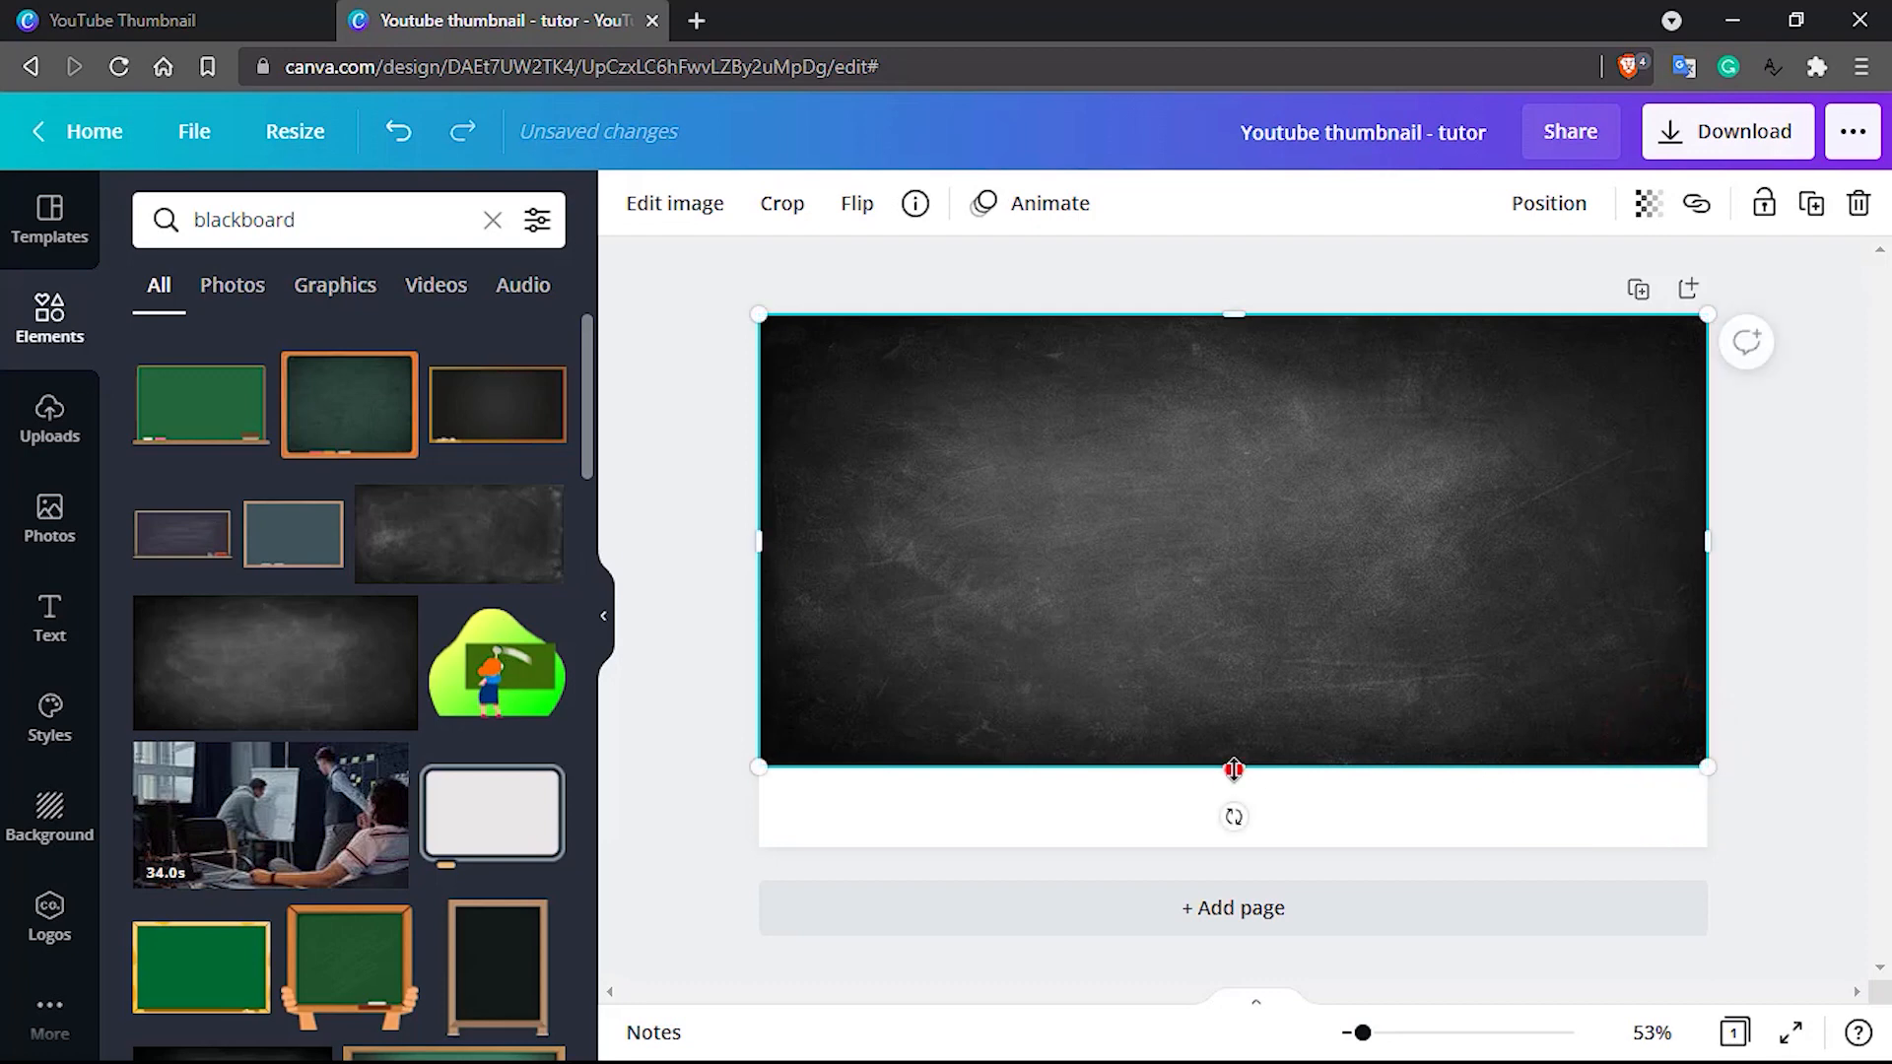
{"action": "left_click_drag", "start_coordinate": [1234, 770], "coordinate": [1237, 847]}
{"action": "left_click", "coordinate": [1794, 558]}
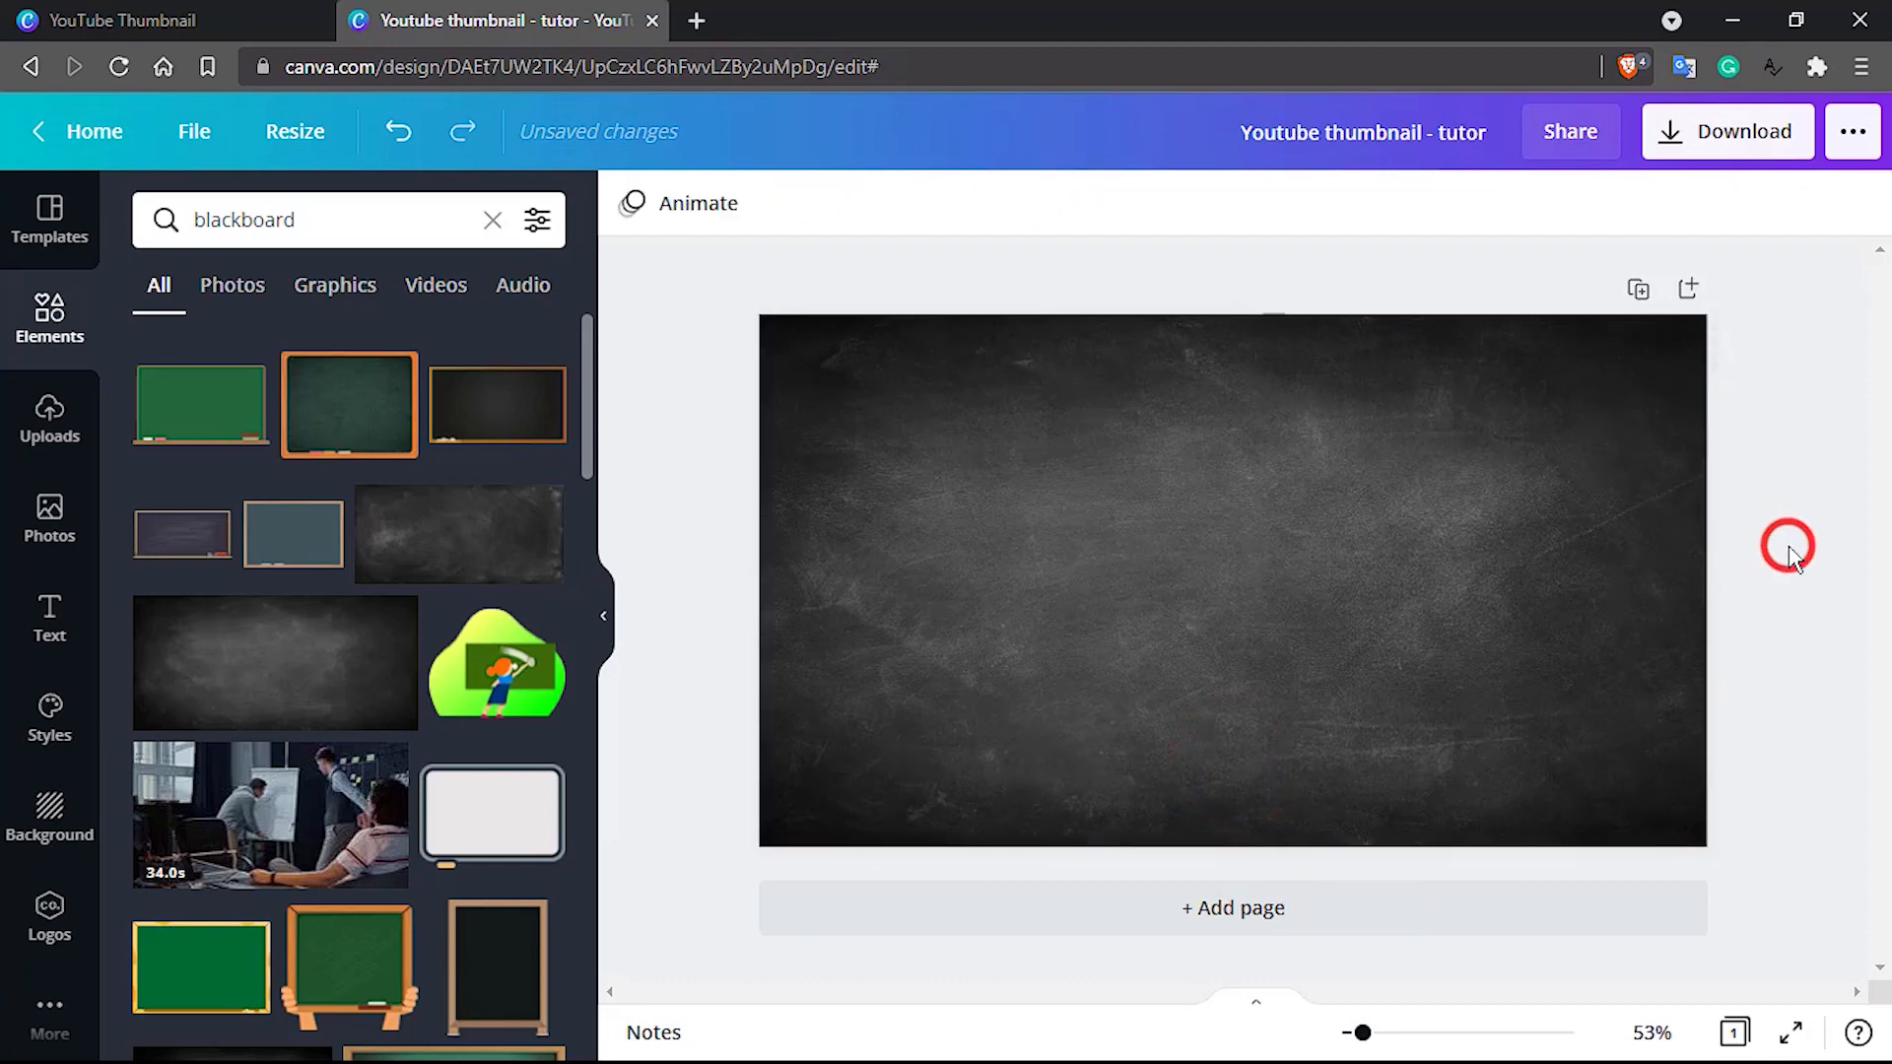
Undo the moving and resizing of the dark blackboard photo
{"action": "left_click", "coordinate": [1221, 618]}
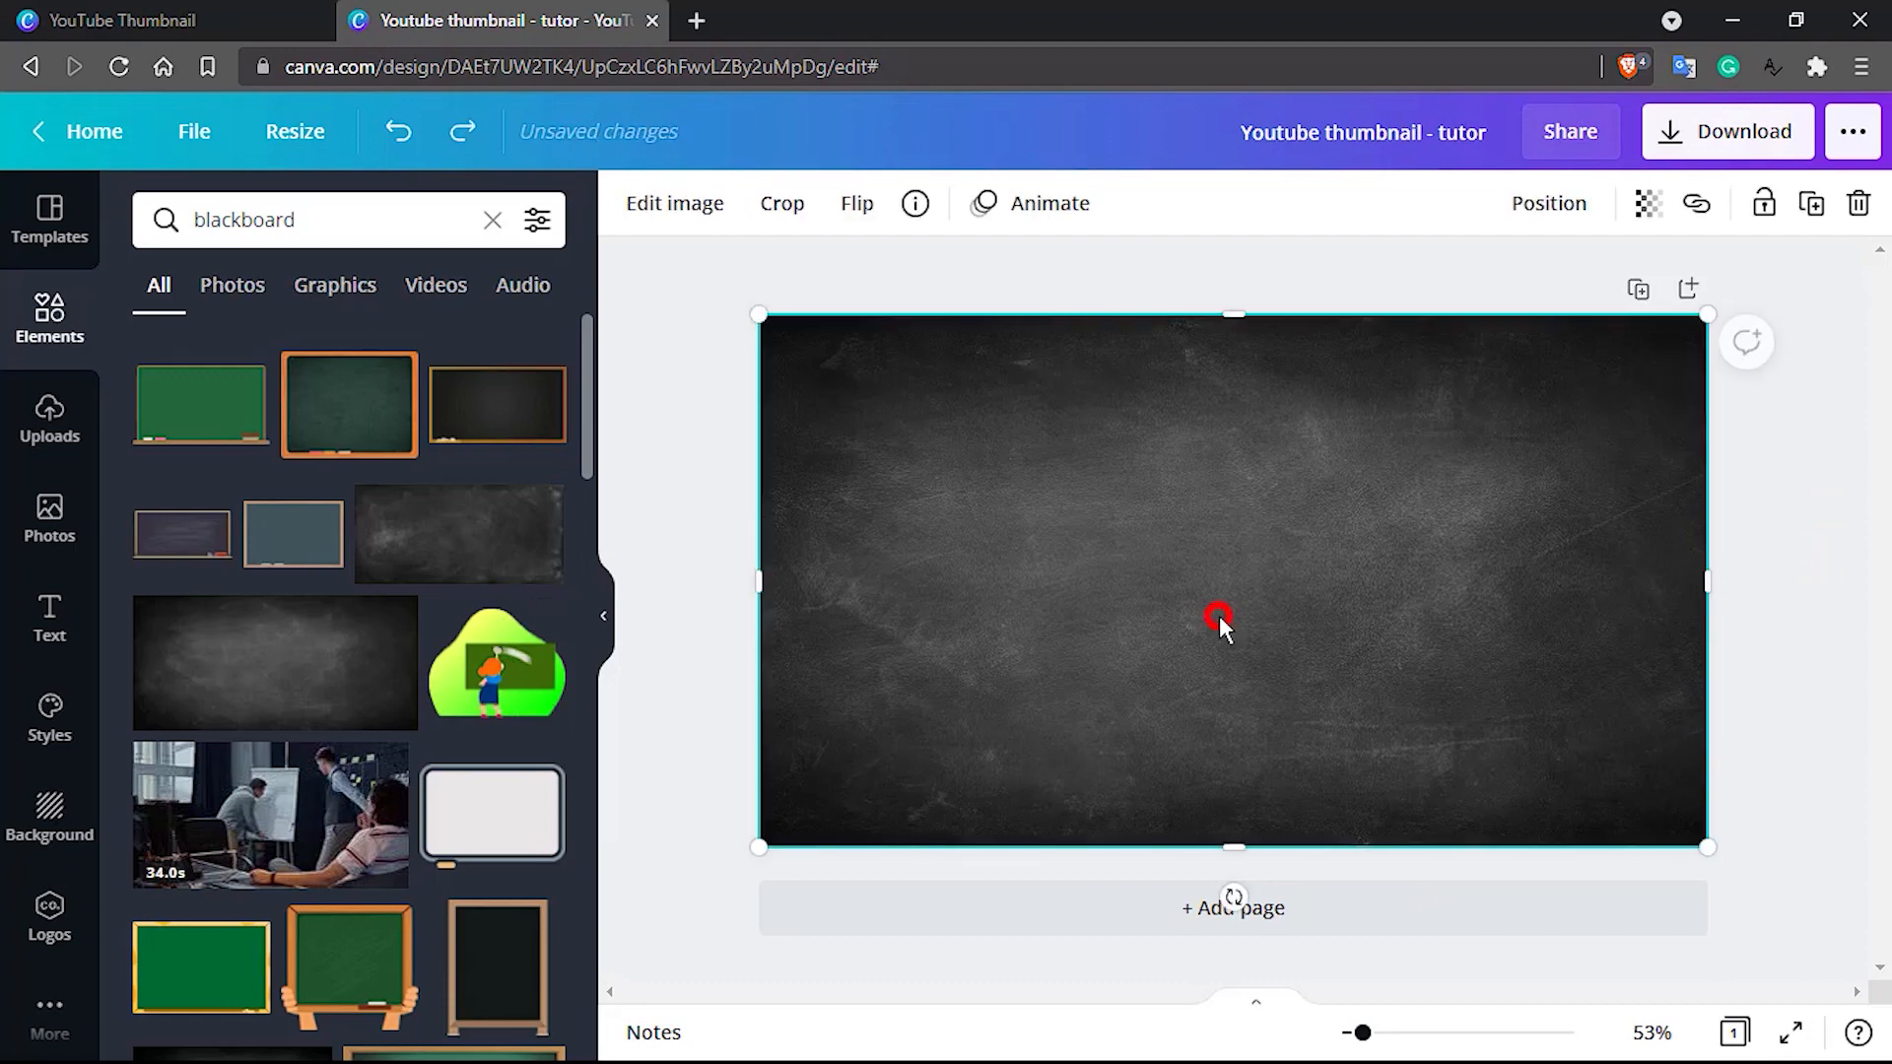
{"action": "key", "text": "ctrl+z"}
{"action": "key", "text": "ctrl+z"}
{"action": "key", "text": "ctrl+z"}
{"action": "key", "text": "ctrl+z"}
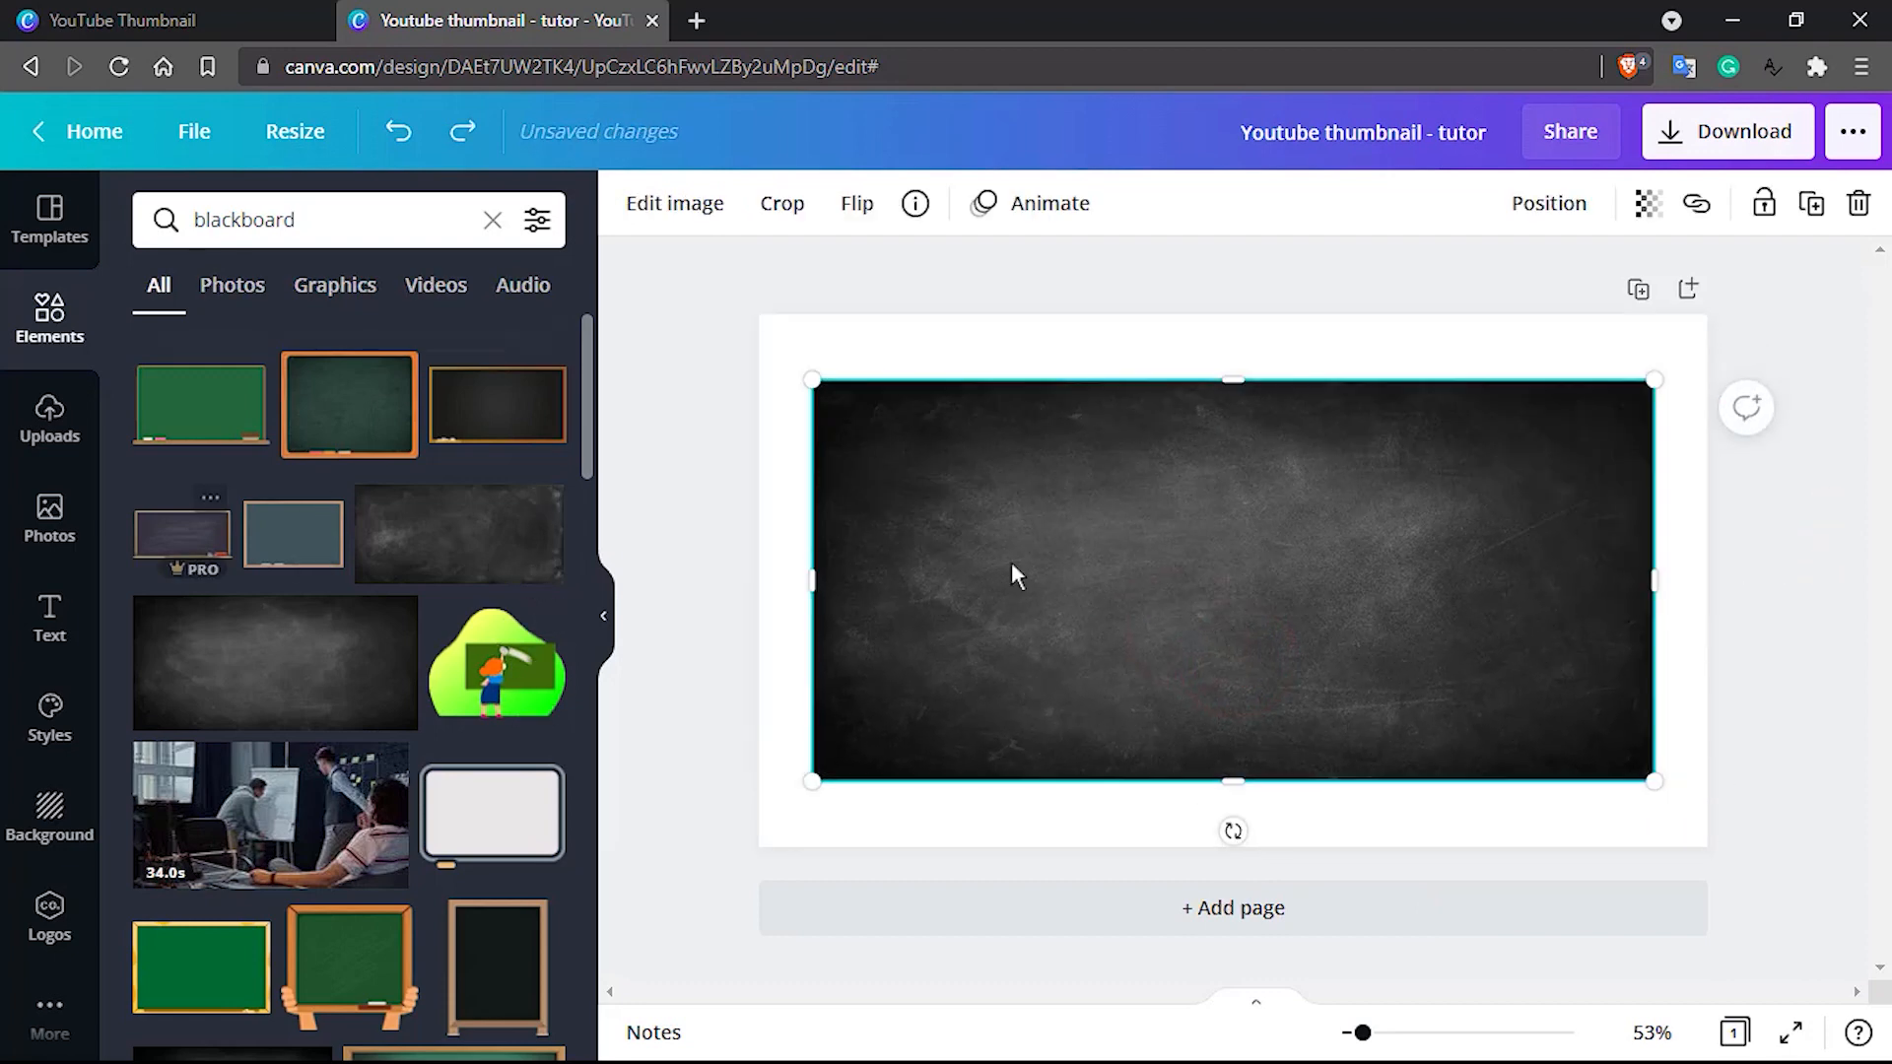
Delete the blackboard photo and fill the empty page with the single-image grid
{"action": "left_click", "coordinate": [62, 323]}
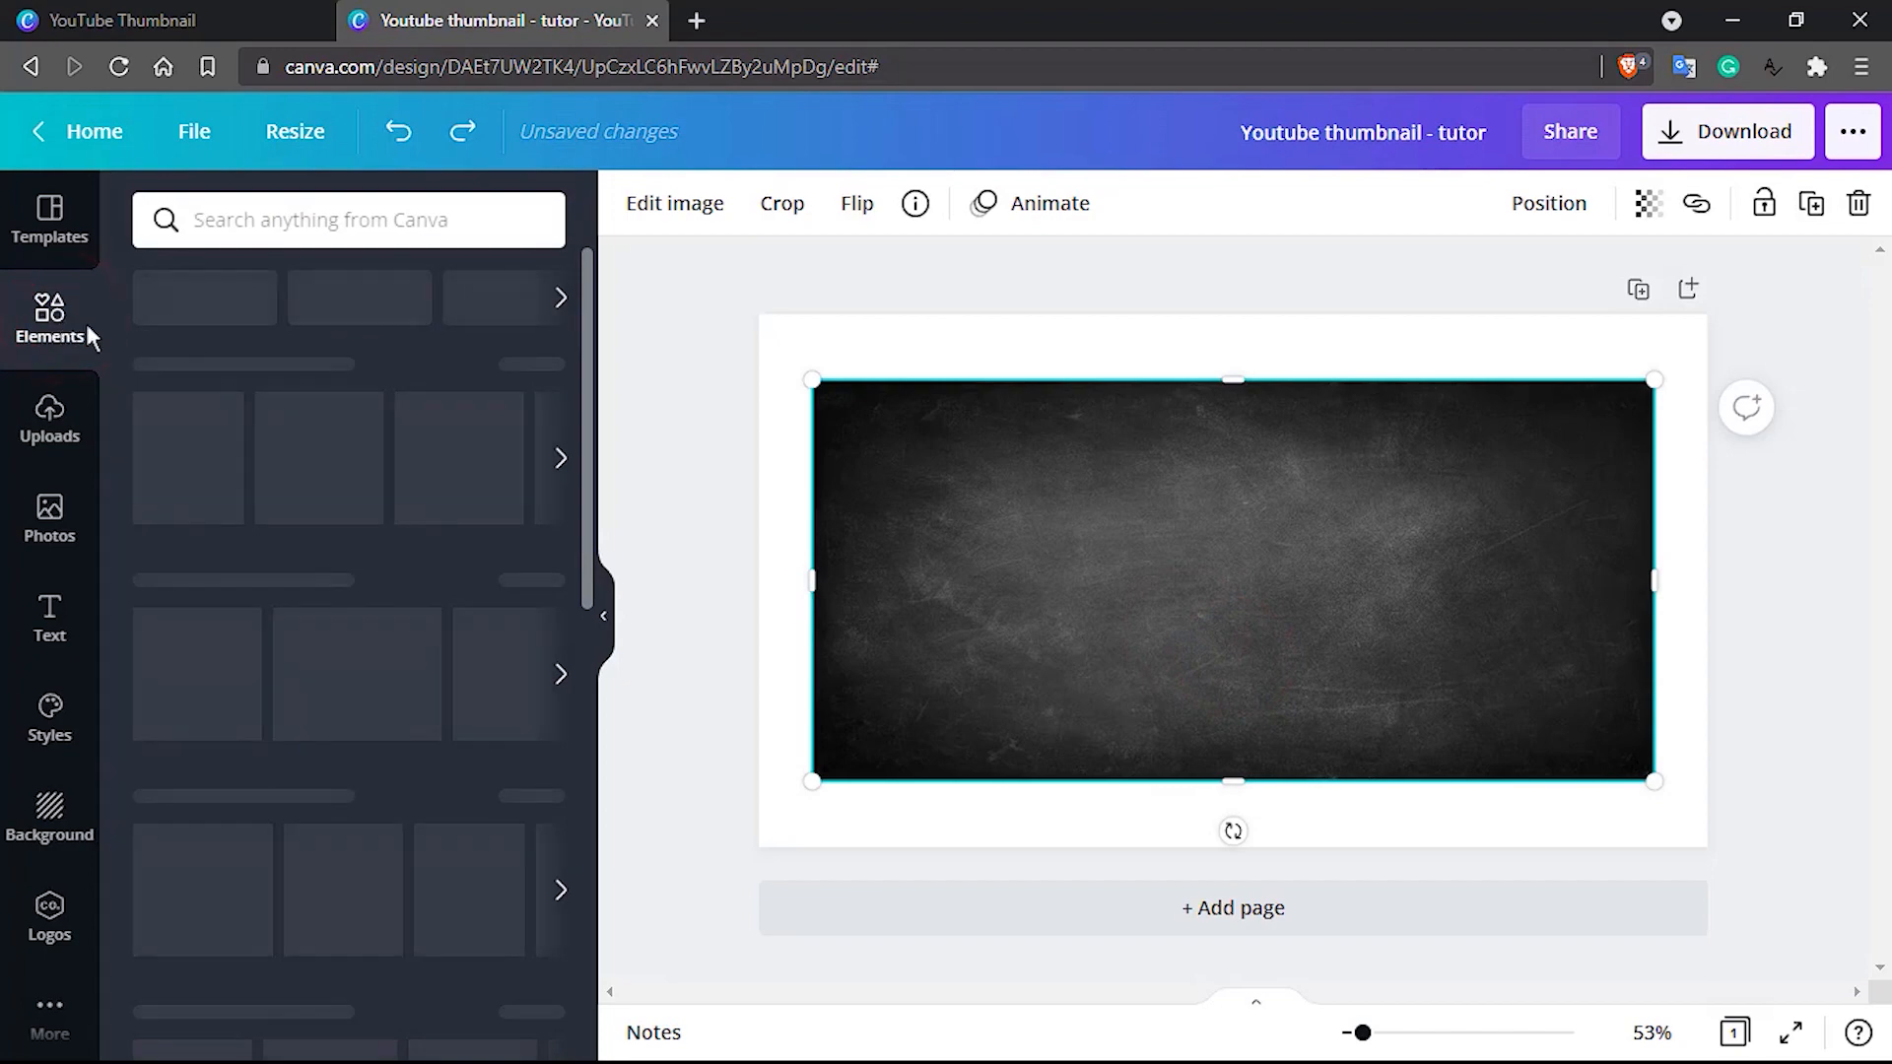
{"action": "left_click", "coordinate": [1030, 606]}
{"action": "key", "text": "Delete"}
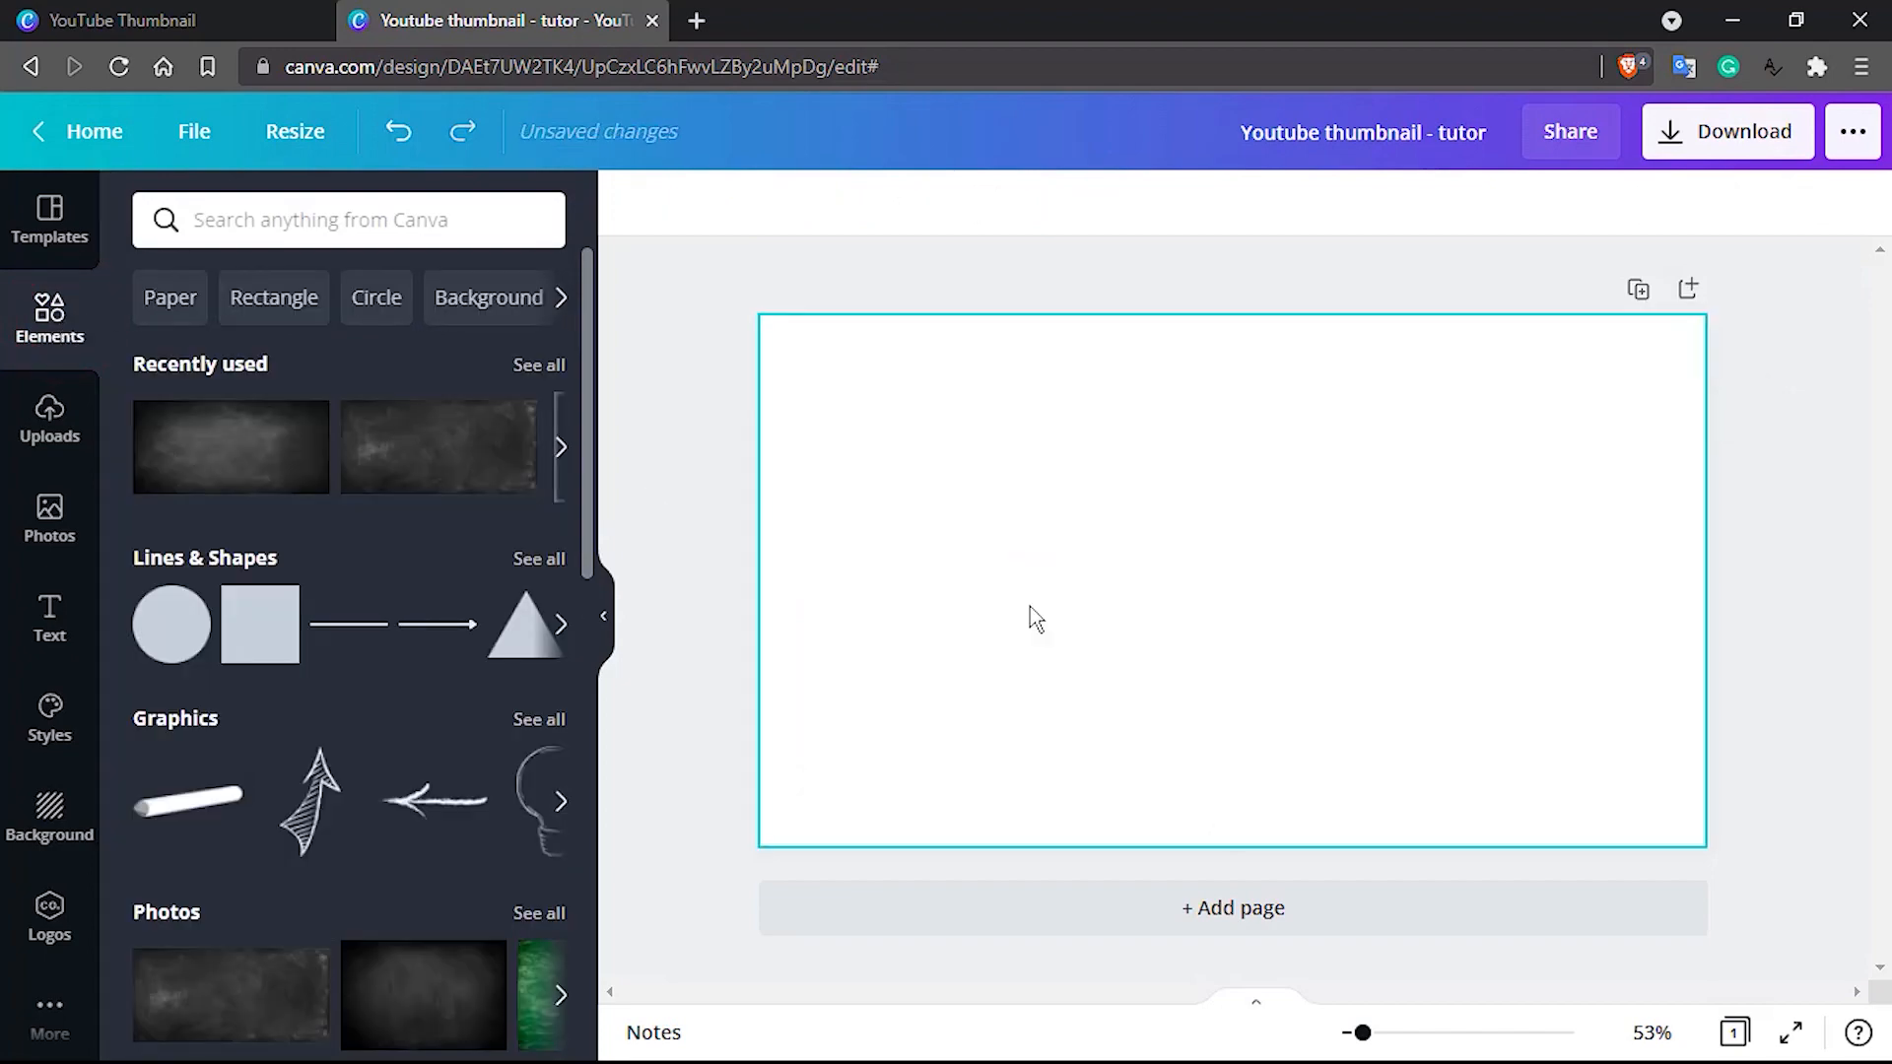
{"action": "scroll", "coordinate": [376, 686], "scroll_direction": "down", "scroll_amount": 12}
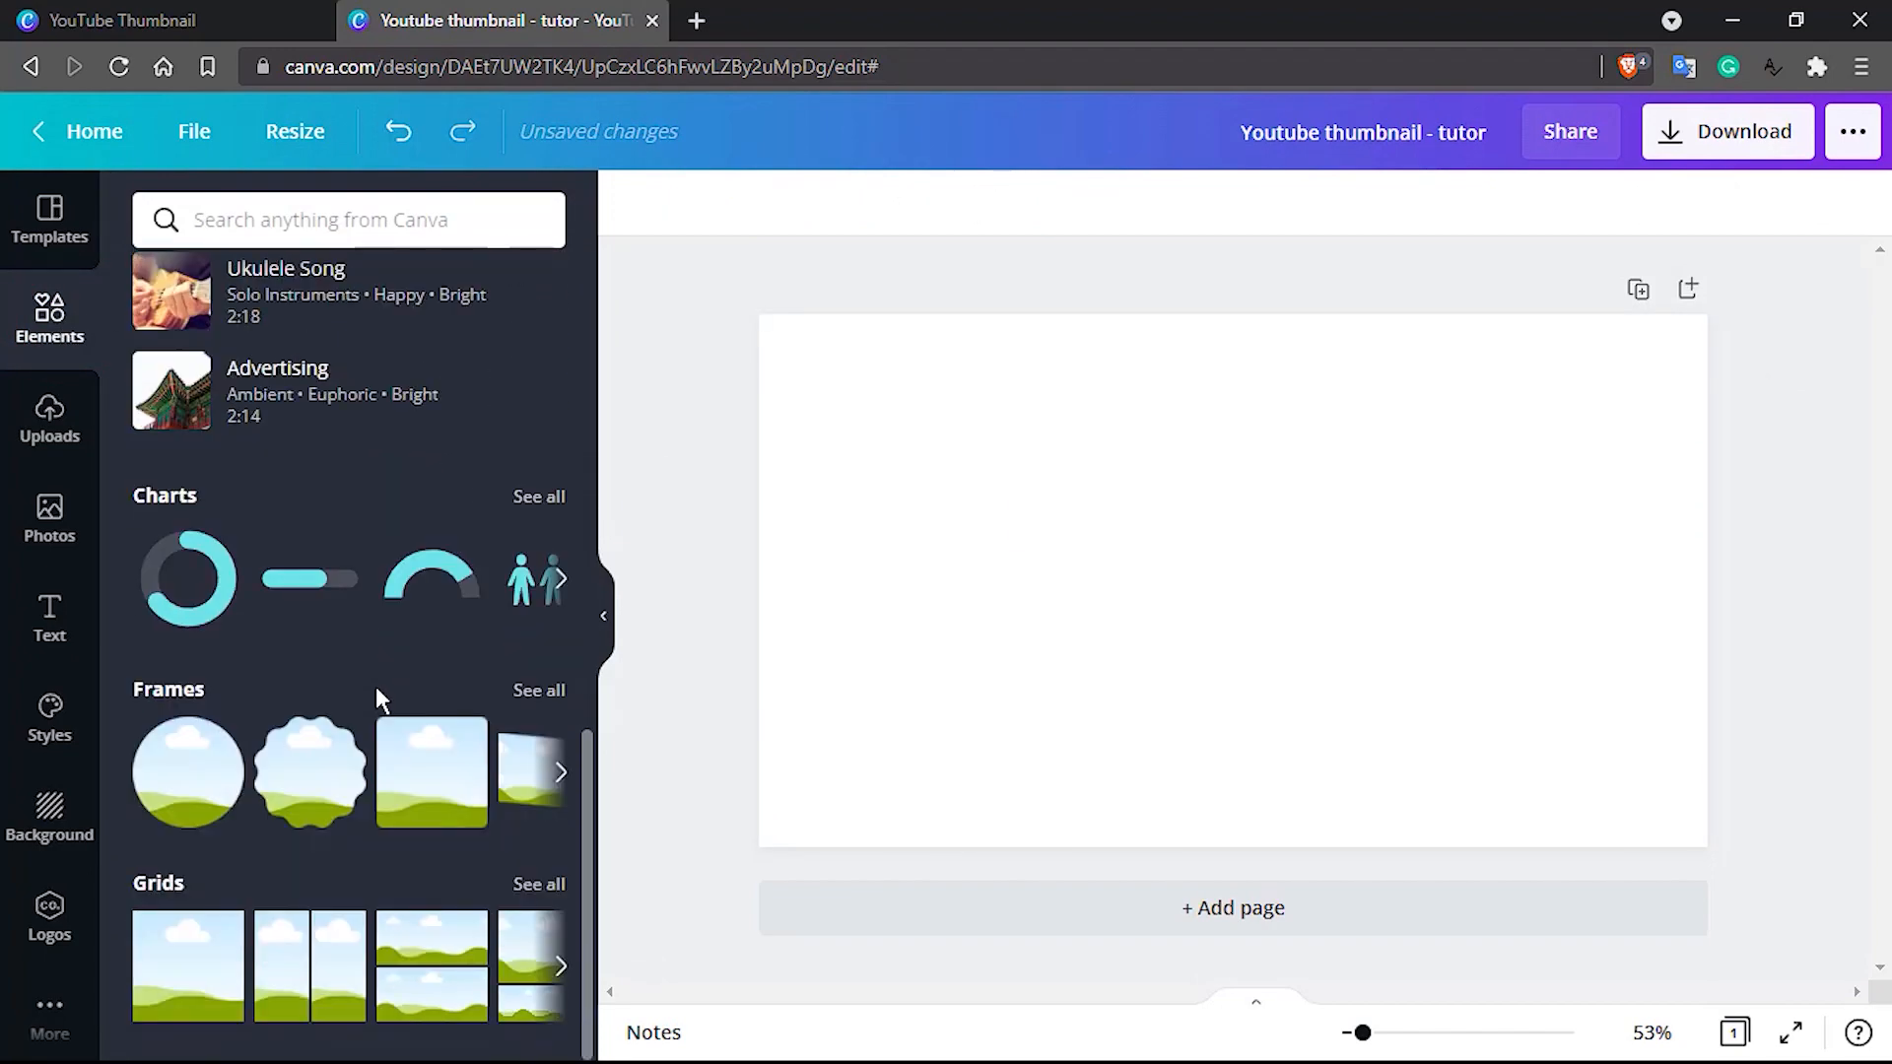
{"action": "left_click", "coordinate": [158, 973]}
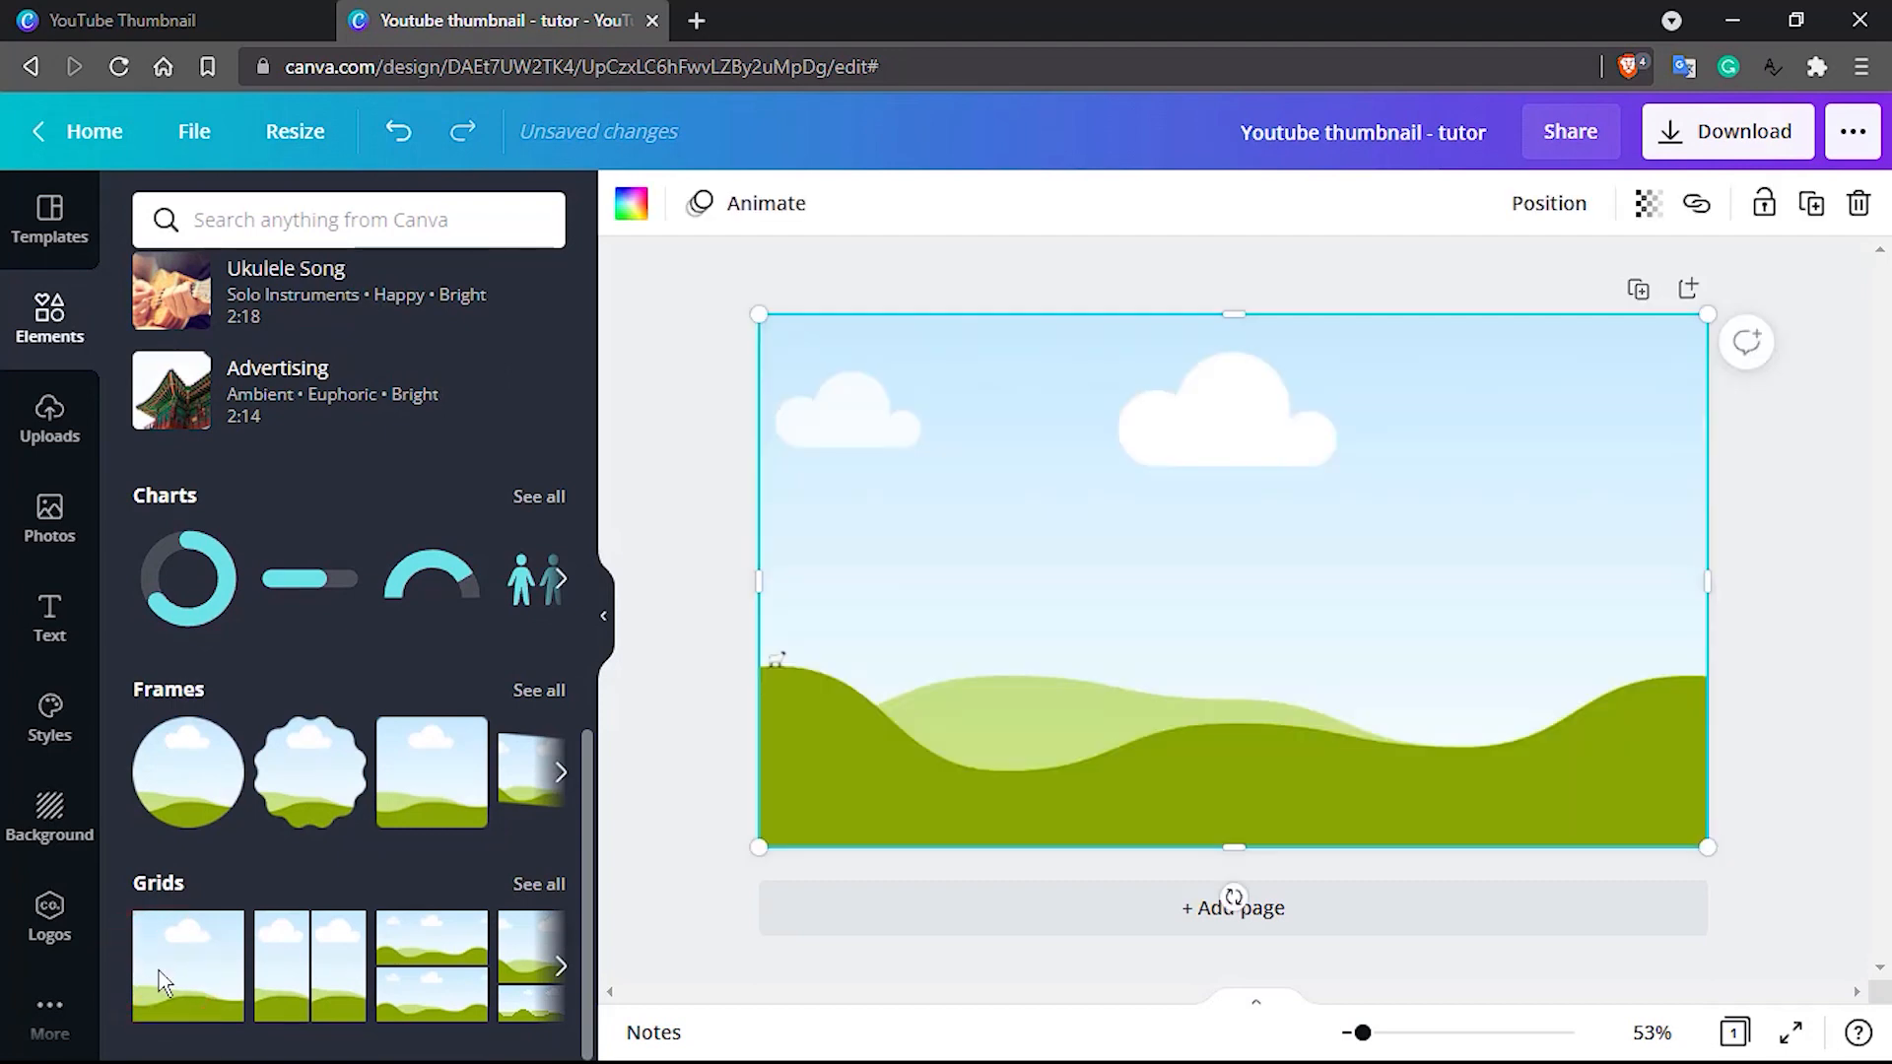
Try adding the recently used dark blackboard photo over the grid, and delete it
{"action": "scroll", "coordinate": [322, 548], "scroll_direction": "up", "scroll_amount": 12}
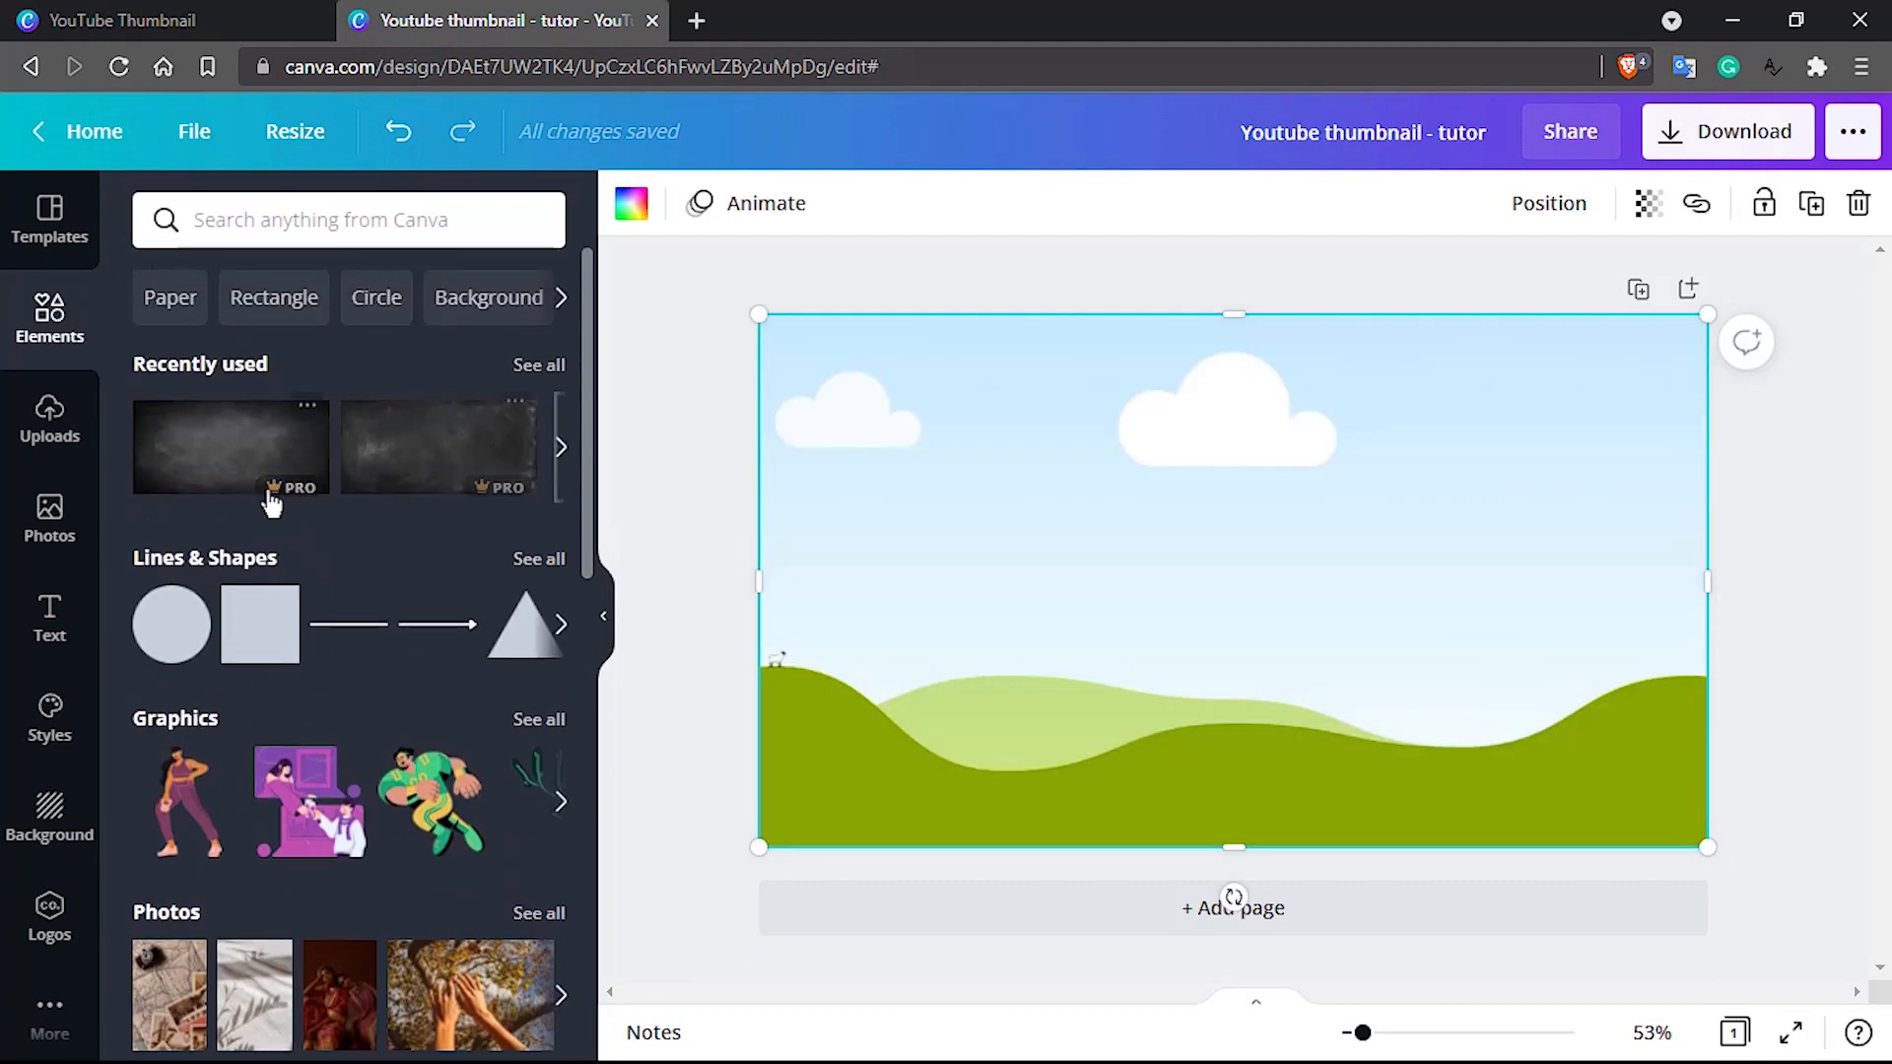
{"action": "left_click", "coordinate": [225, 449]}
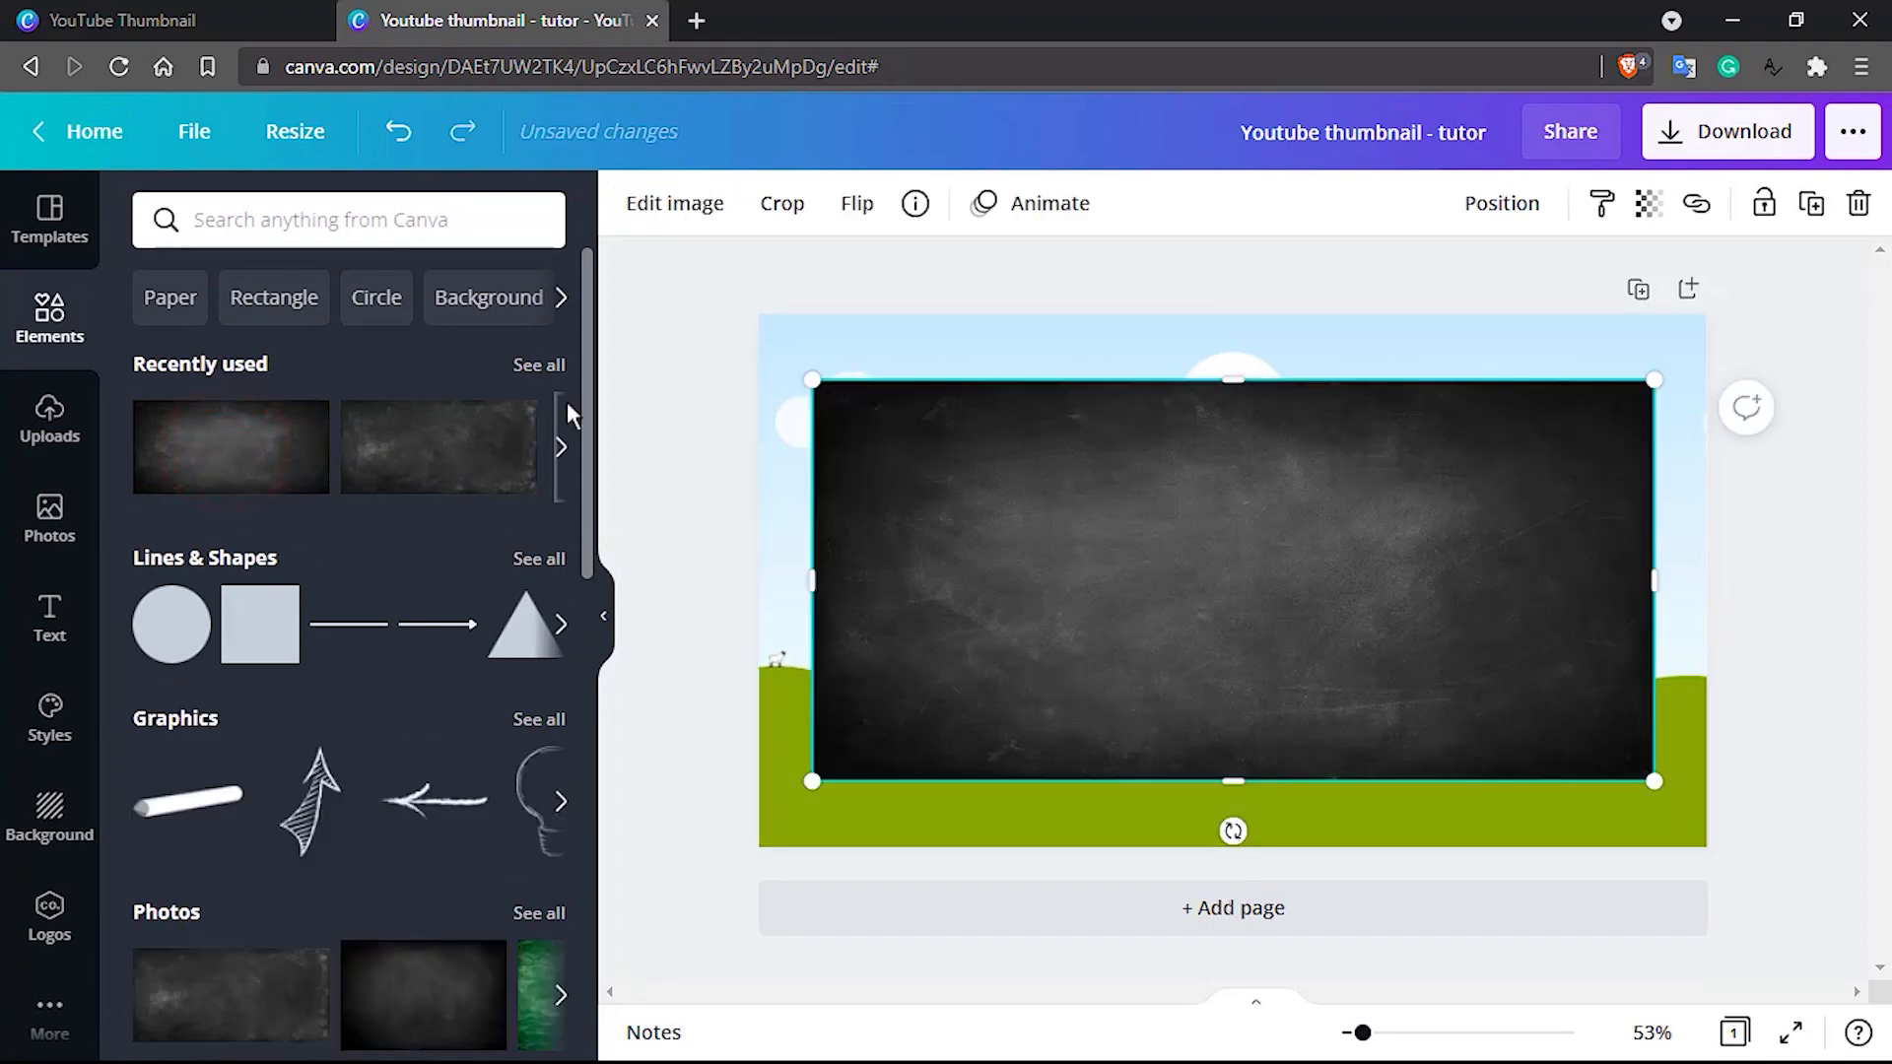
{"action": "left_click", "coordinate": [987, 350]}
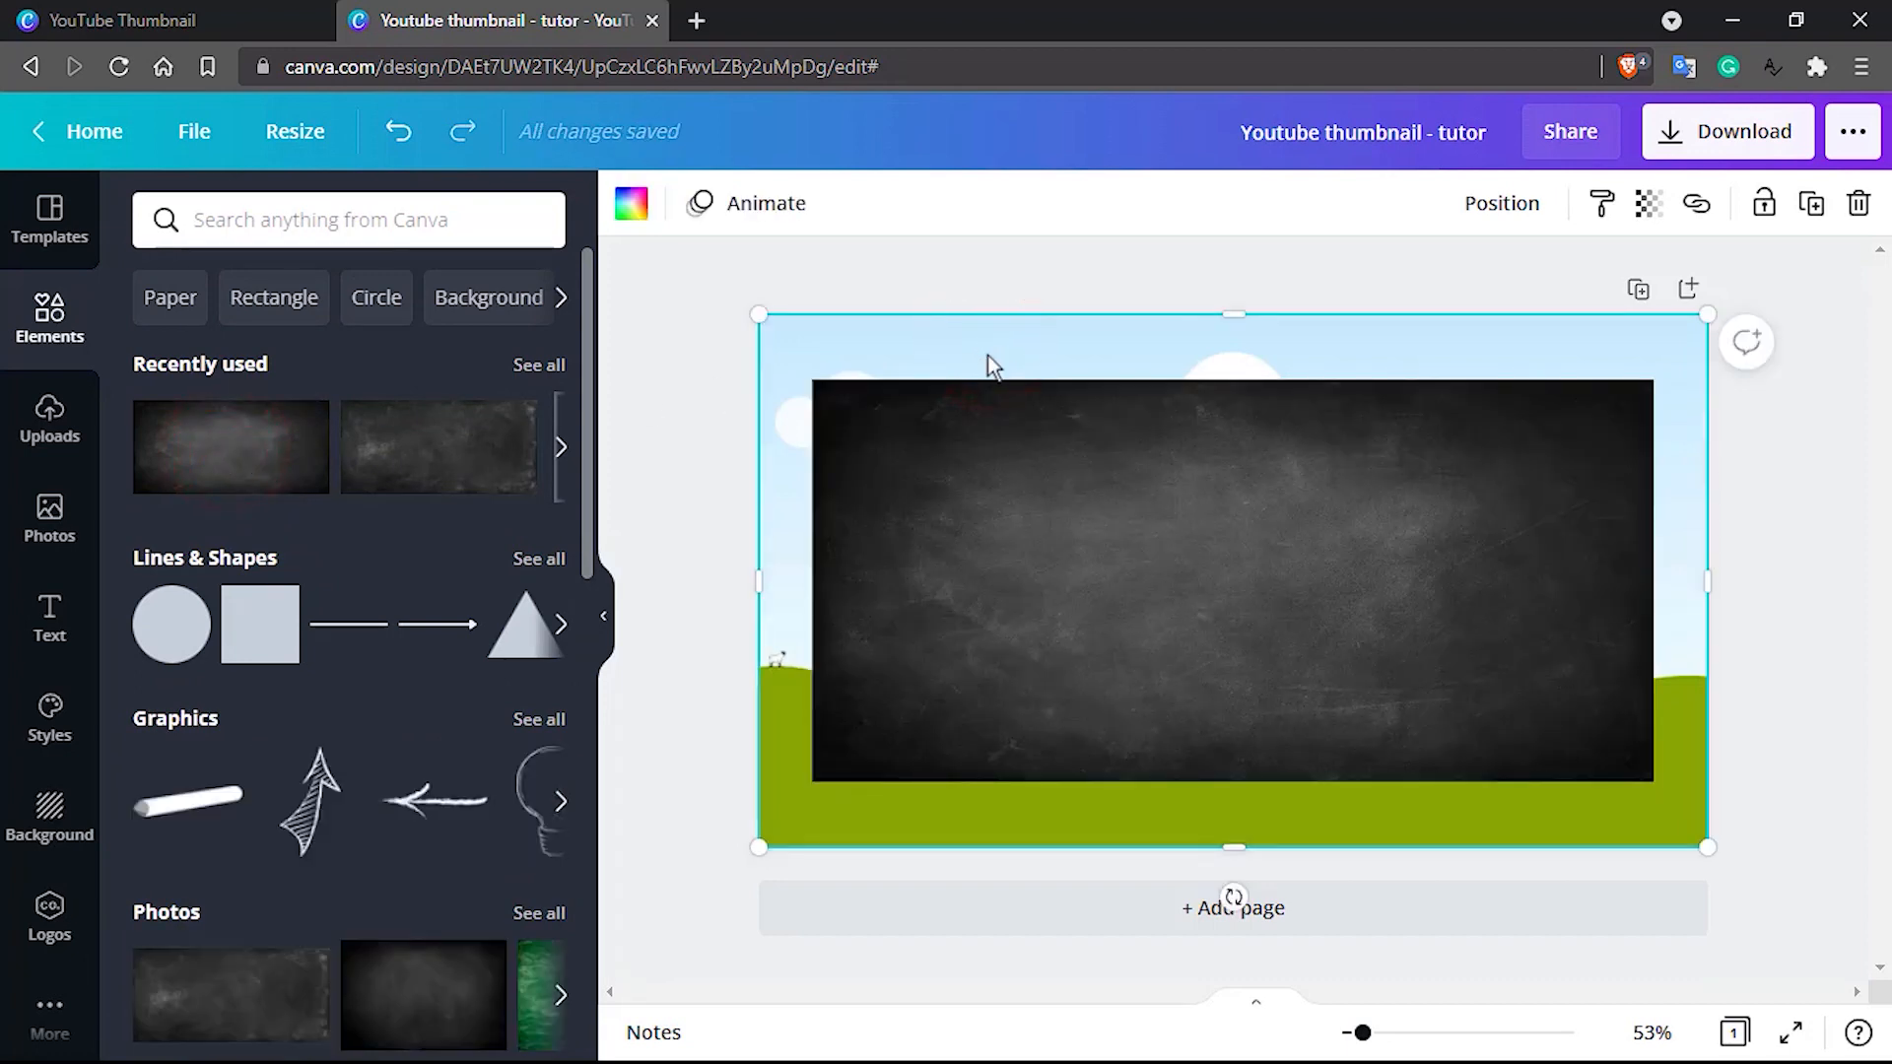
{"action": "left_click", "coordinate": [1013, 461]}
{"action": "key", "text": "Delete"}
{"action": "left_click", "coordinate": [1013, 459]}
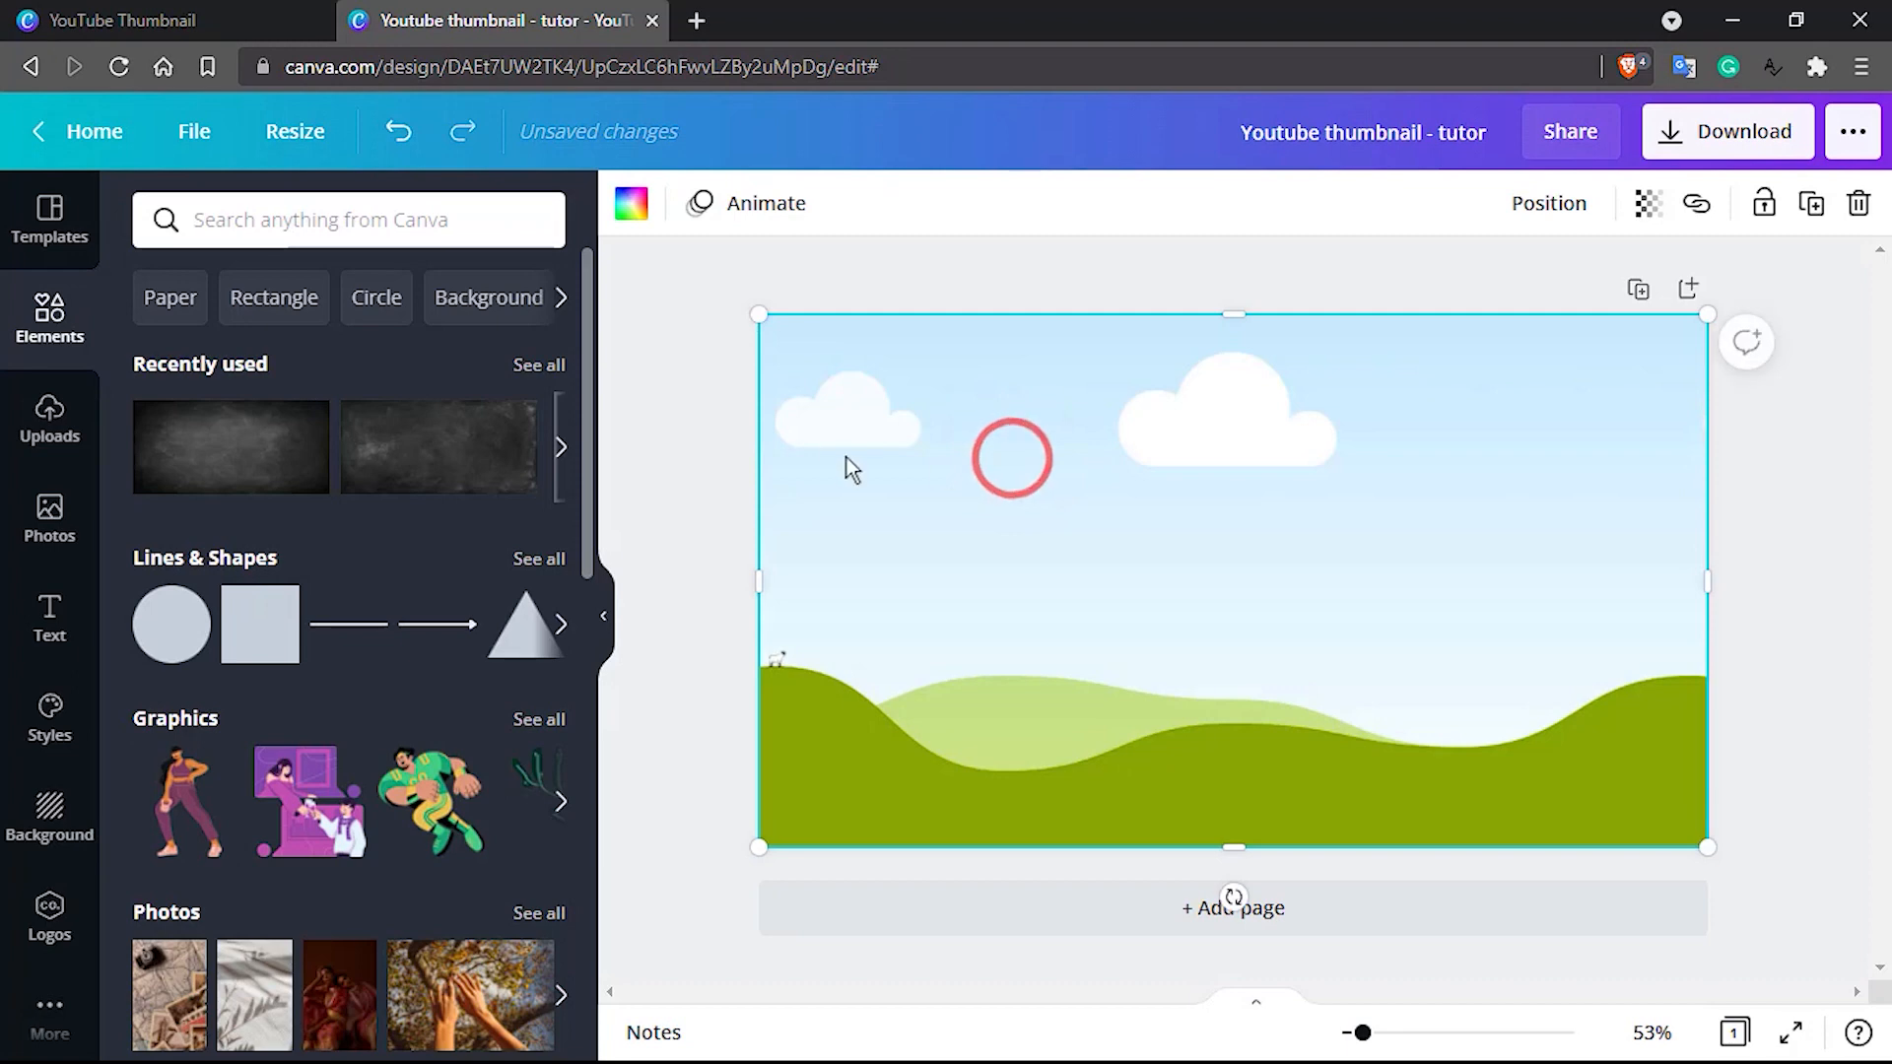
Place the recently used dark blackboard photo inside the grid so it fills the page, leaving no loose copy on top
{"action": "left_click", "coordinate": [207, 449]}
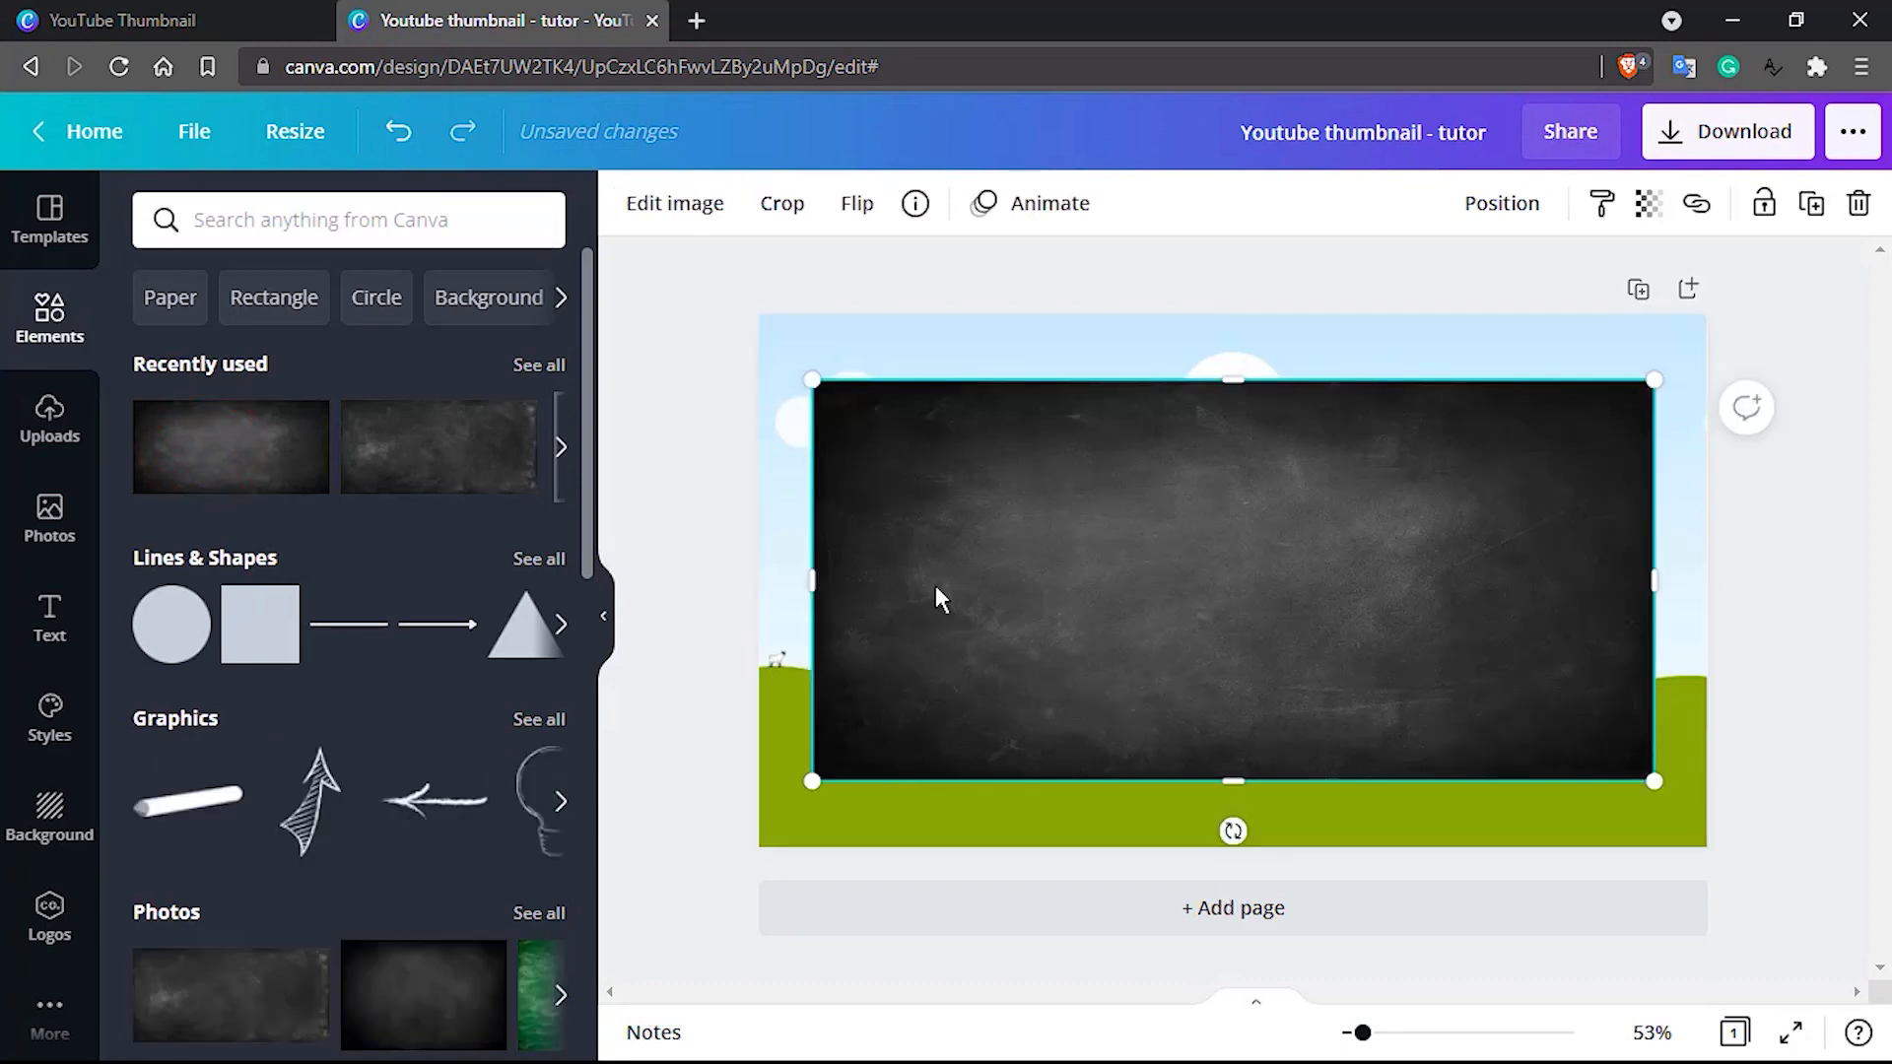
{"action": "key", "text": "Delete"}
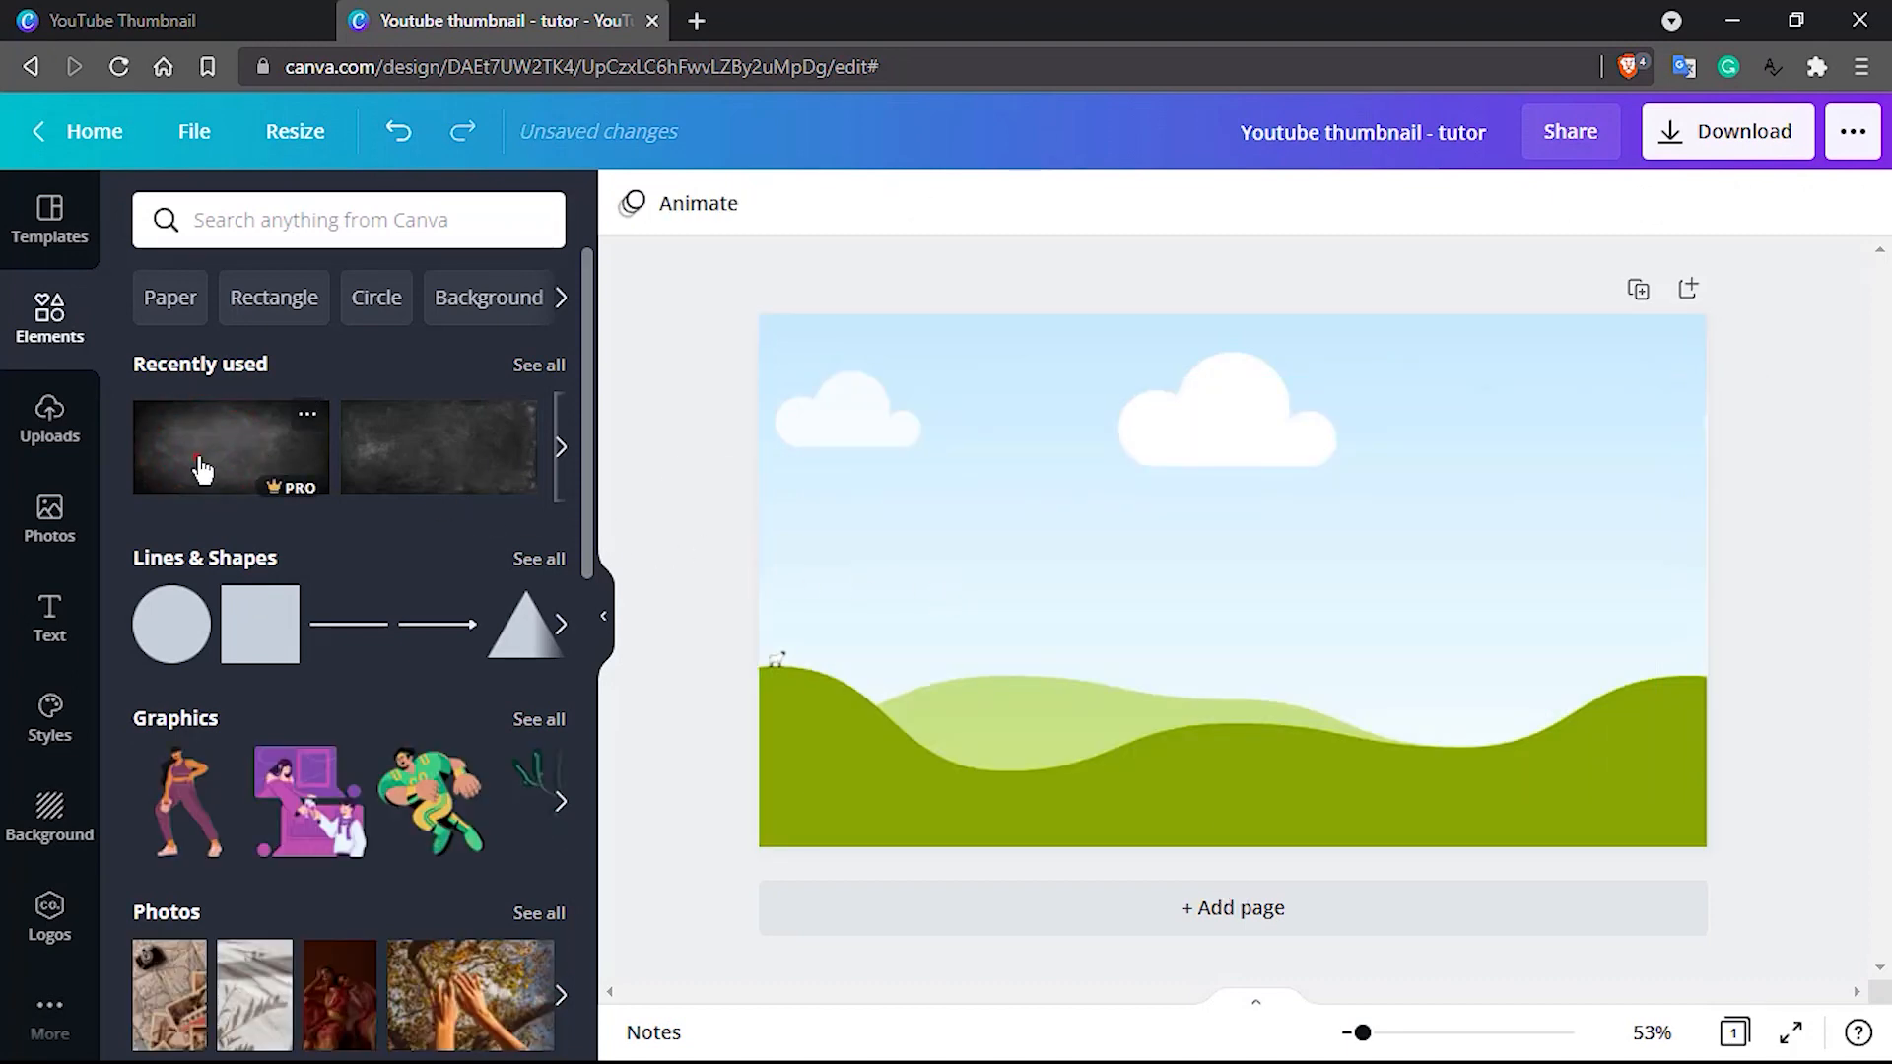
{"action": "left_click_drag", "start_coordinate": [798, 541], "coordinate": [1012, 549]}
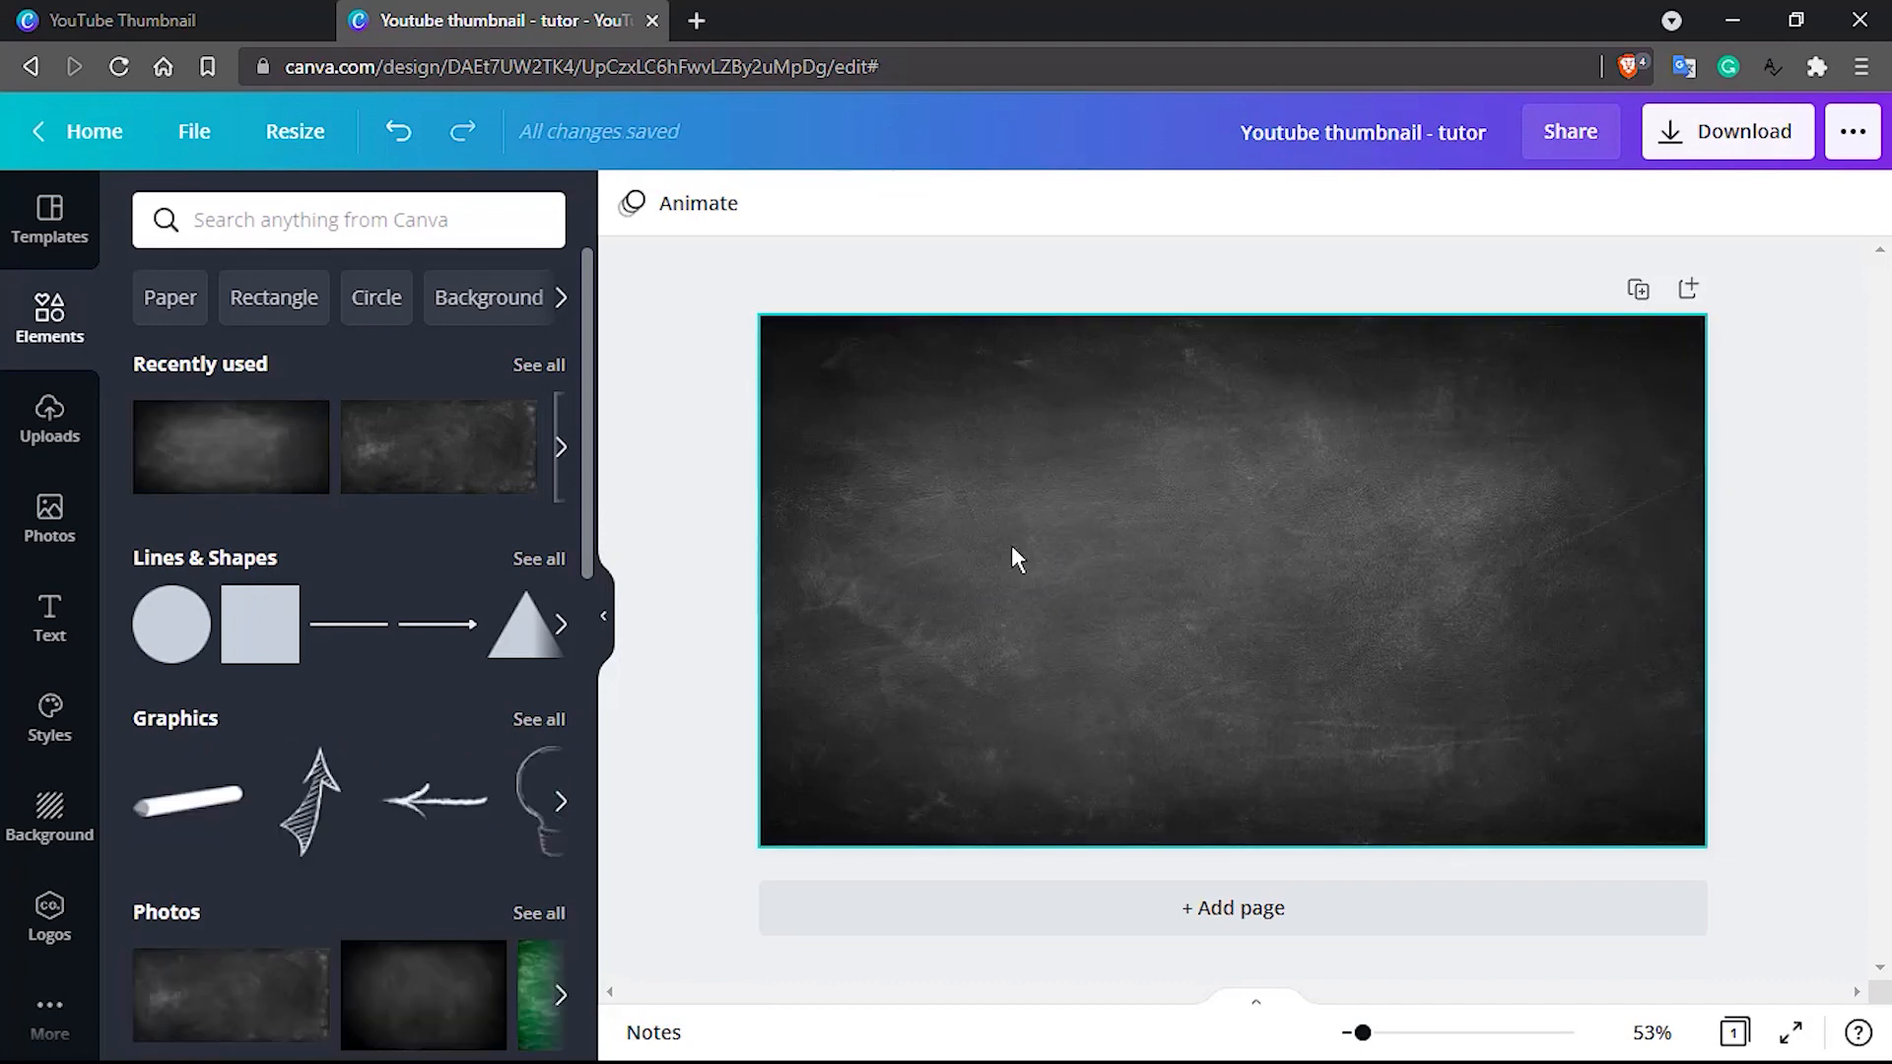
Search the elements for "rectangle"
{"action": "left_click", "coordinate": [283, 215]}
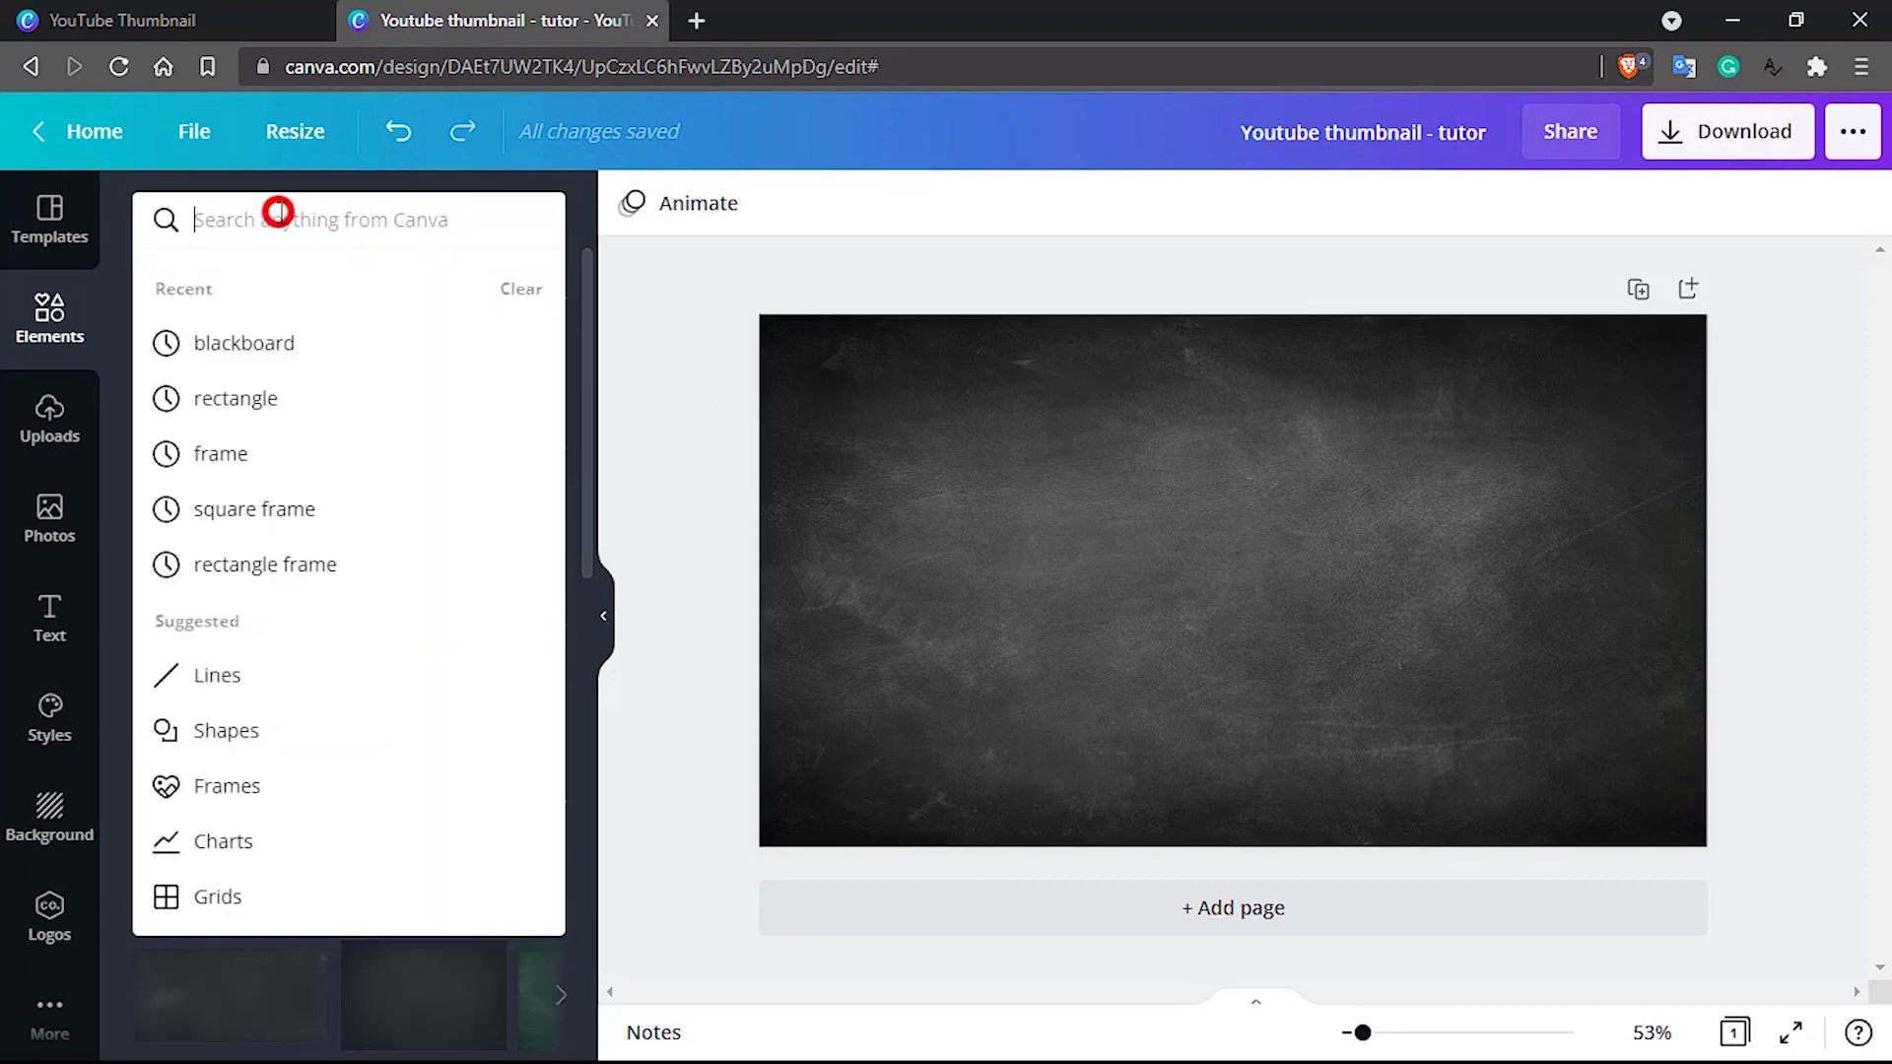
{"action": "type", "text": "rectangl"}
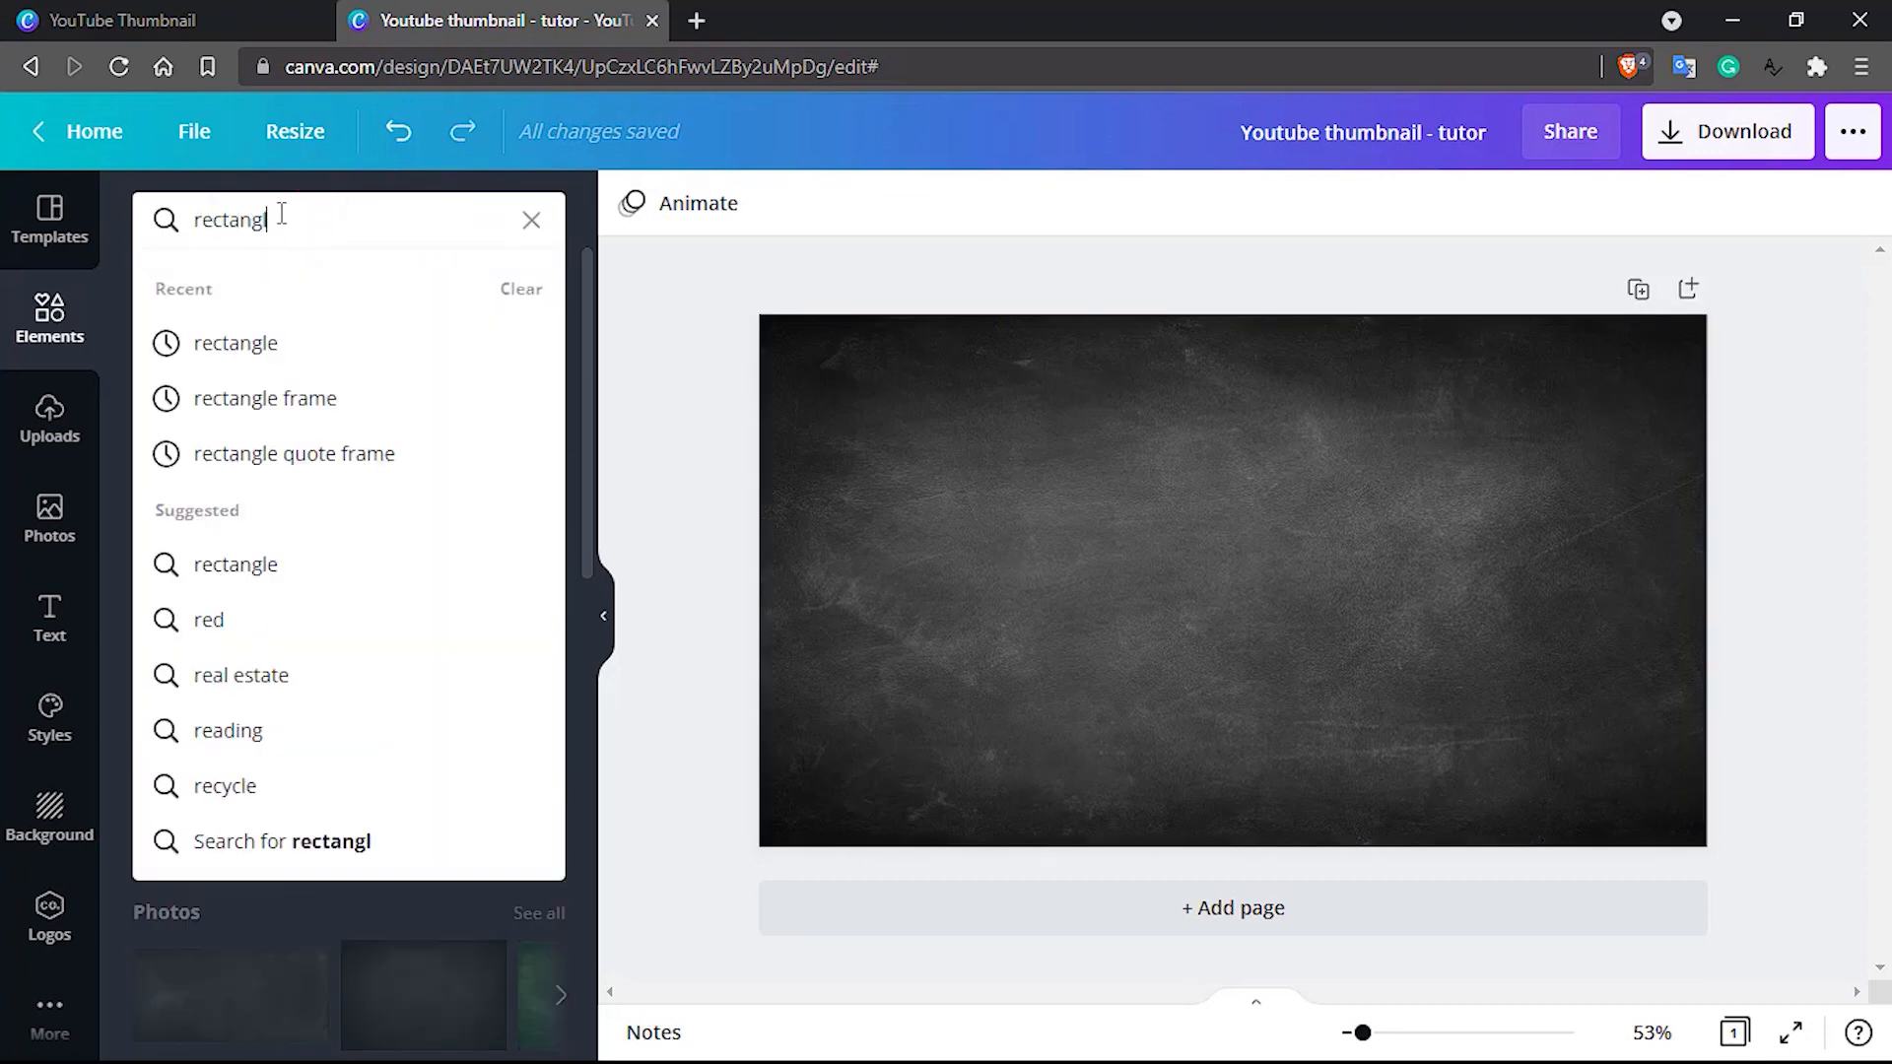
{"action": "type", "text": "e"}
{"action": "key", "text": "Return"}
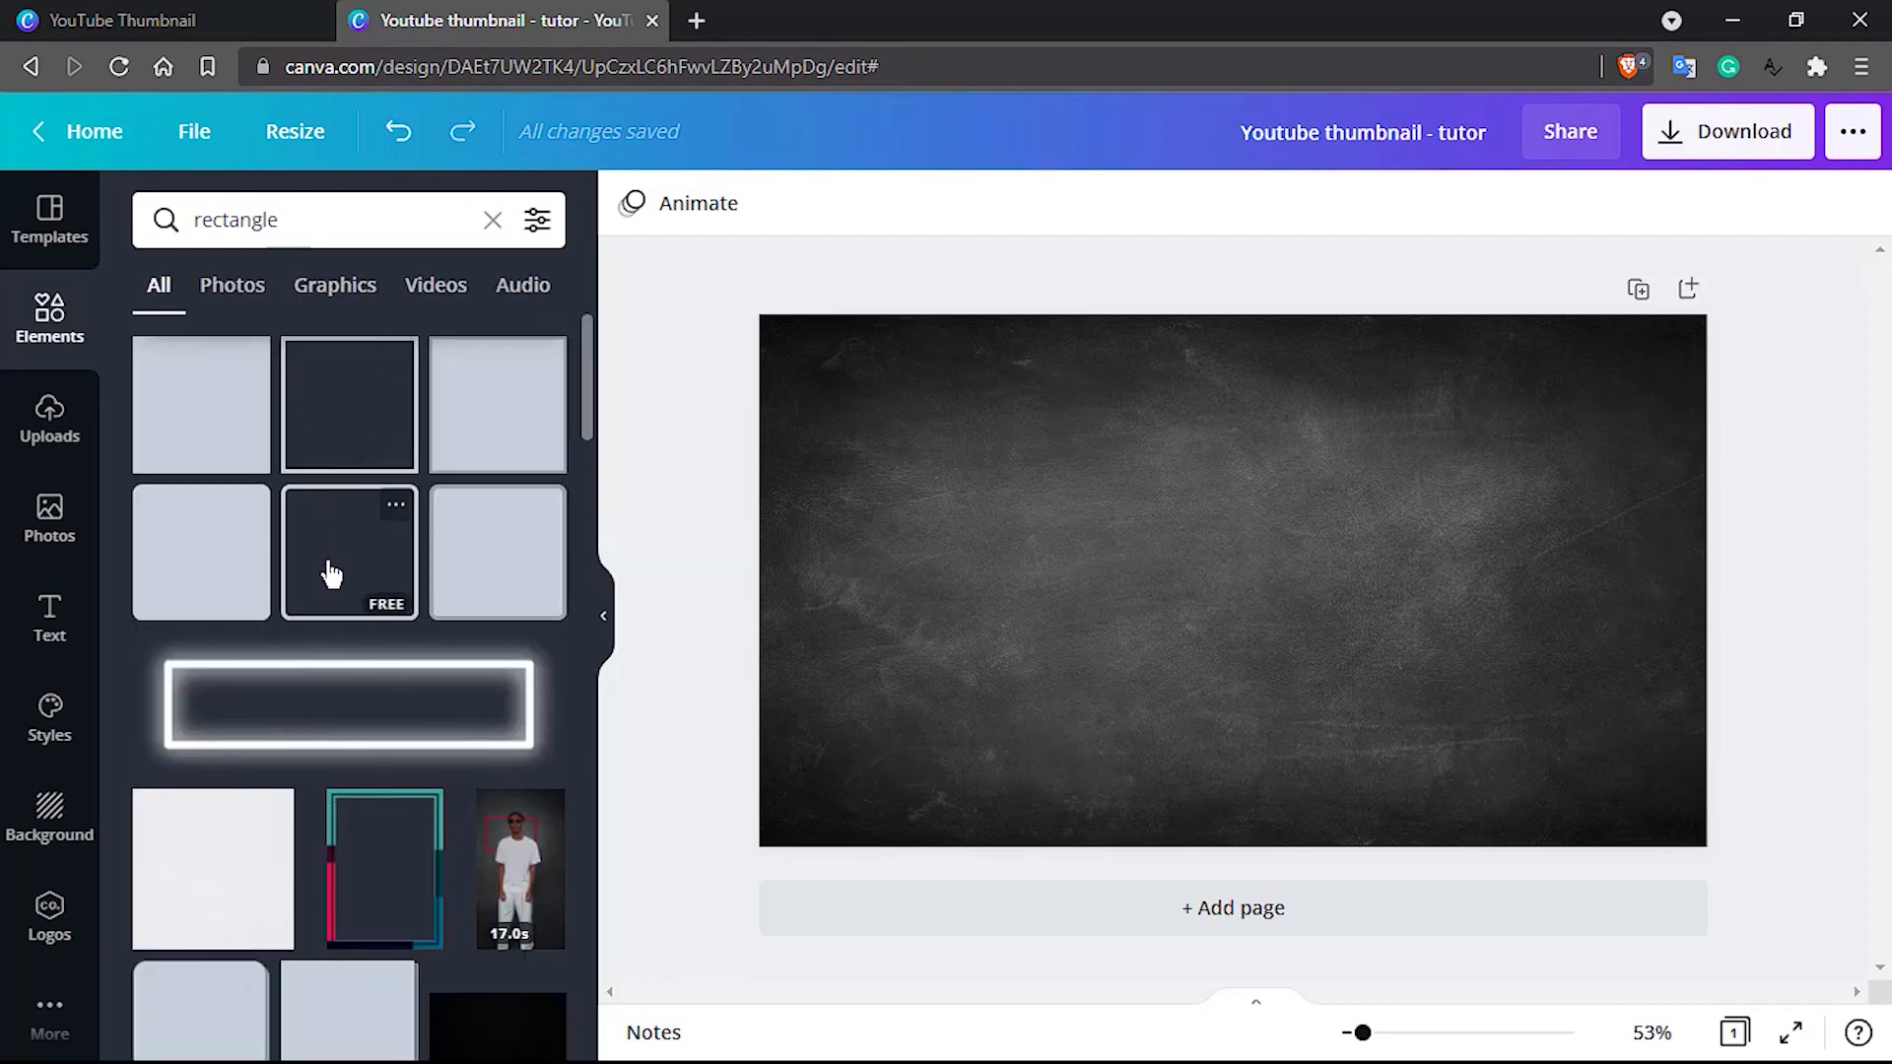
Add the unfilled rounded rectangle outline from the search results to the blackboard page
{"action": "scroll", "coordinate": [330, 575], "scroll_direction": "down", "scroll_amount": 8}
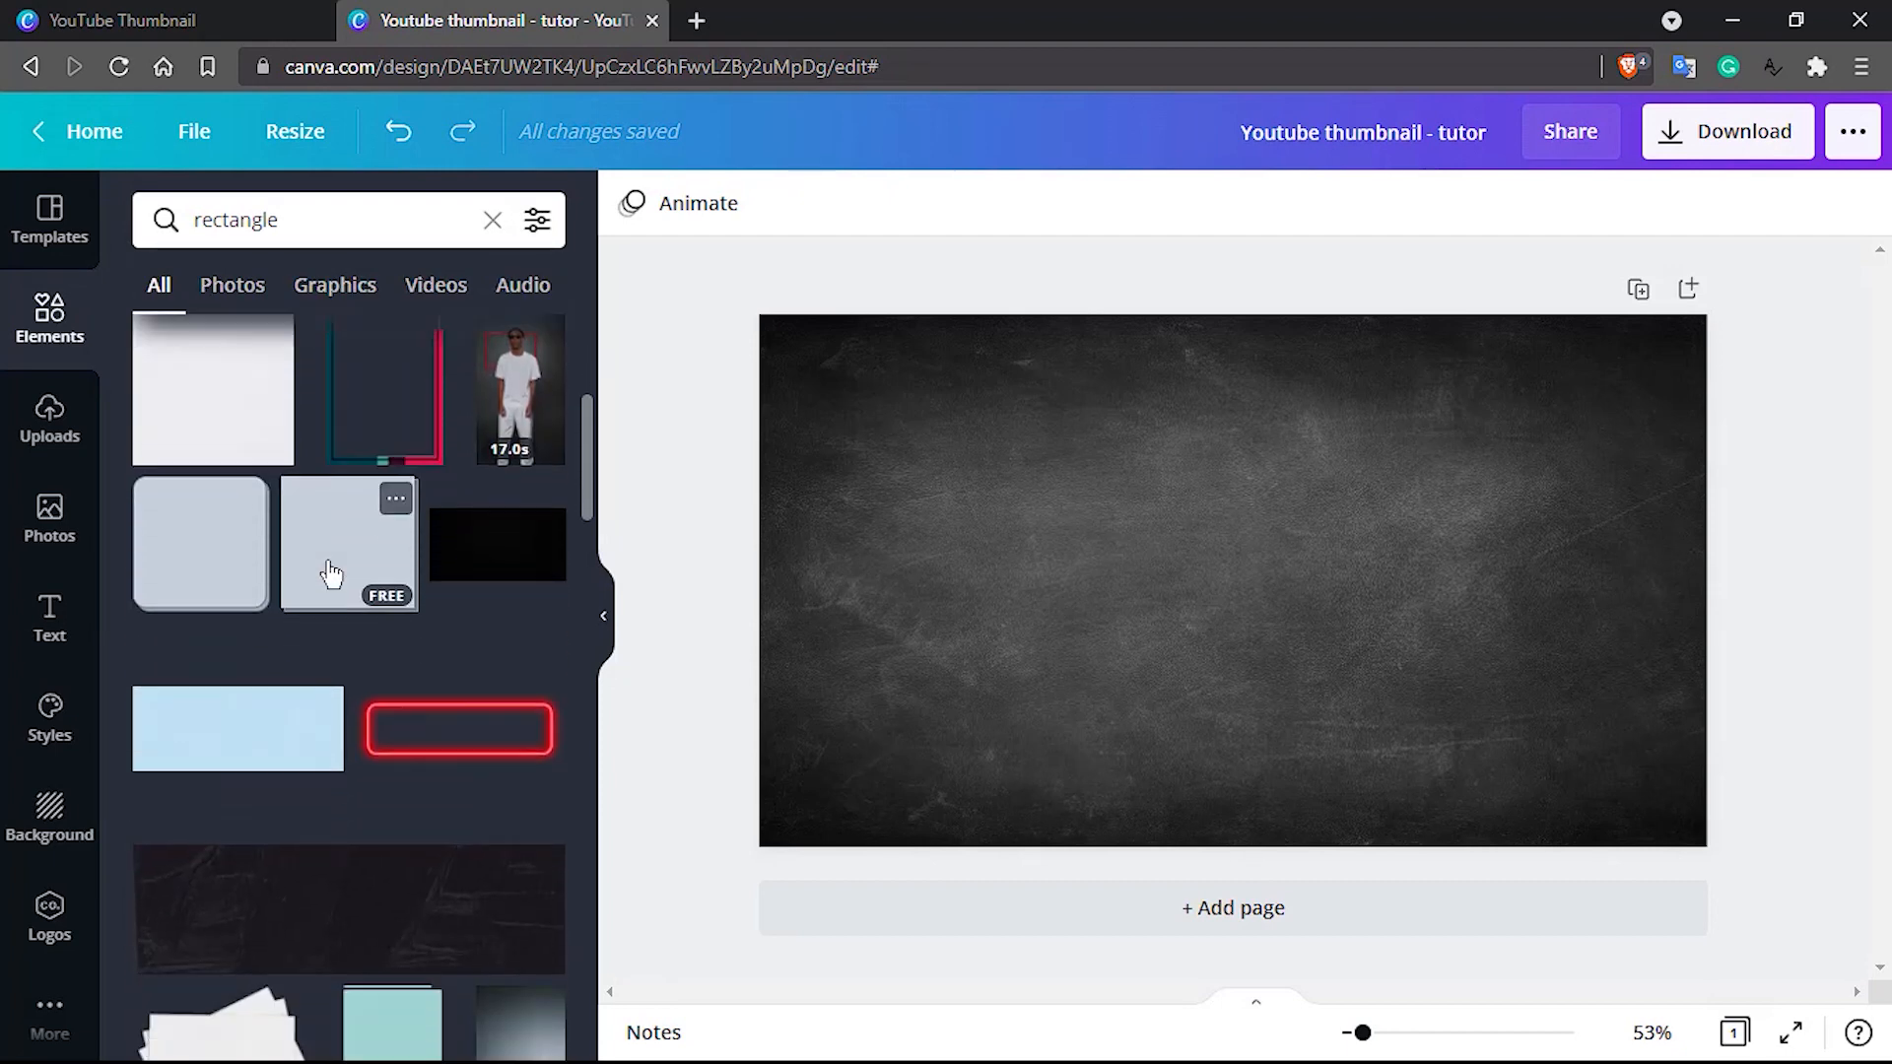
{"action": "scroll", "coordinate": [331, 575], "scroll_direction": "down", "scroll_amount": 10}
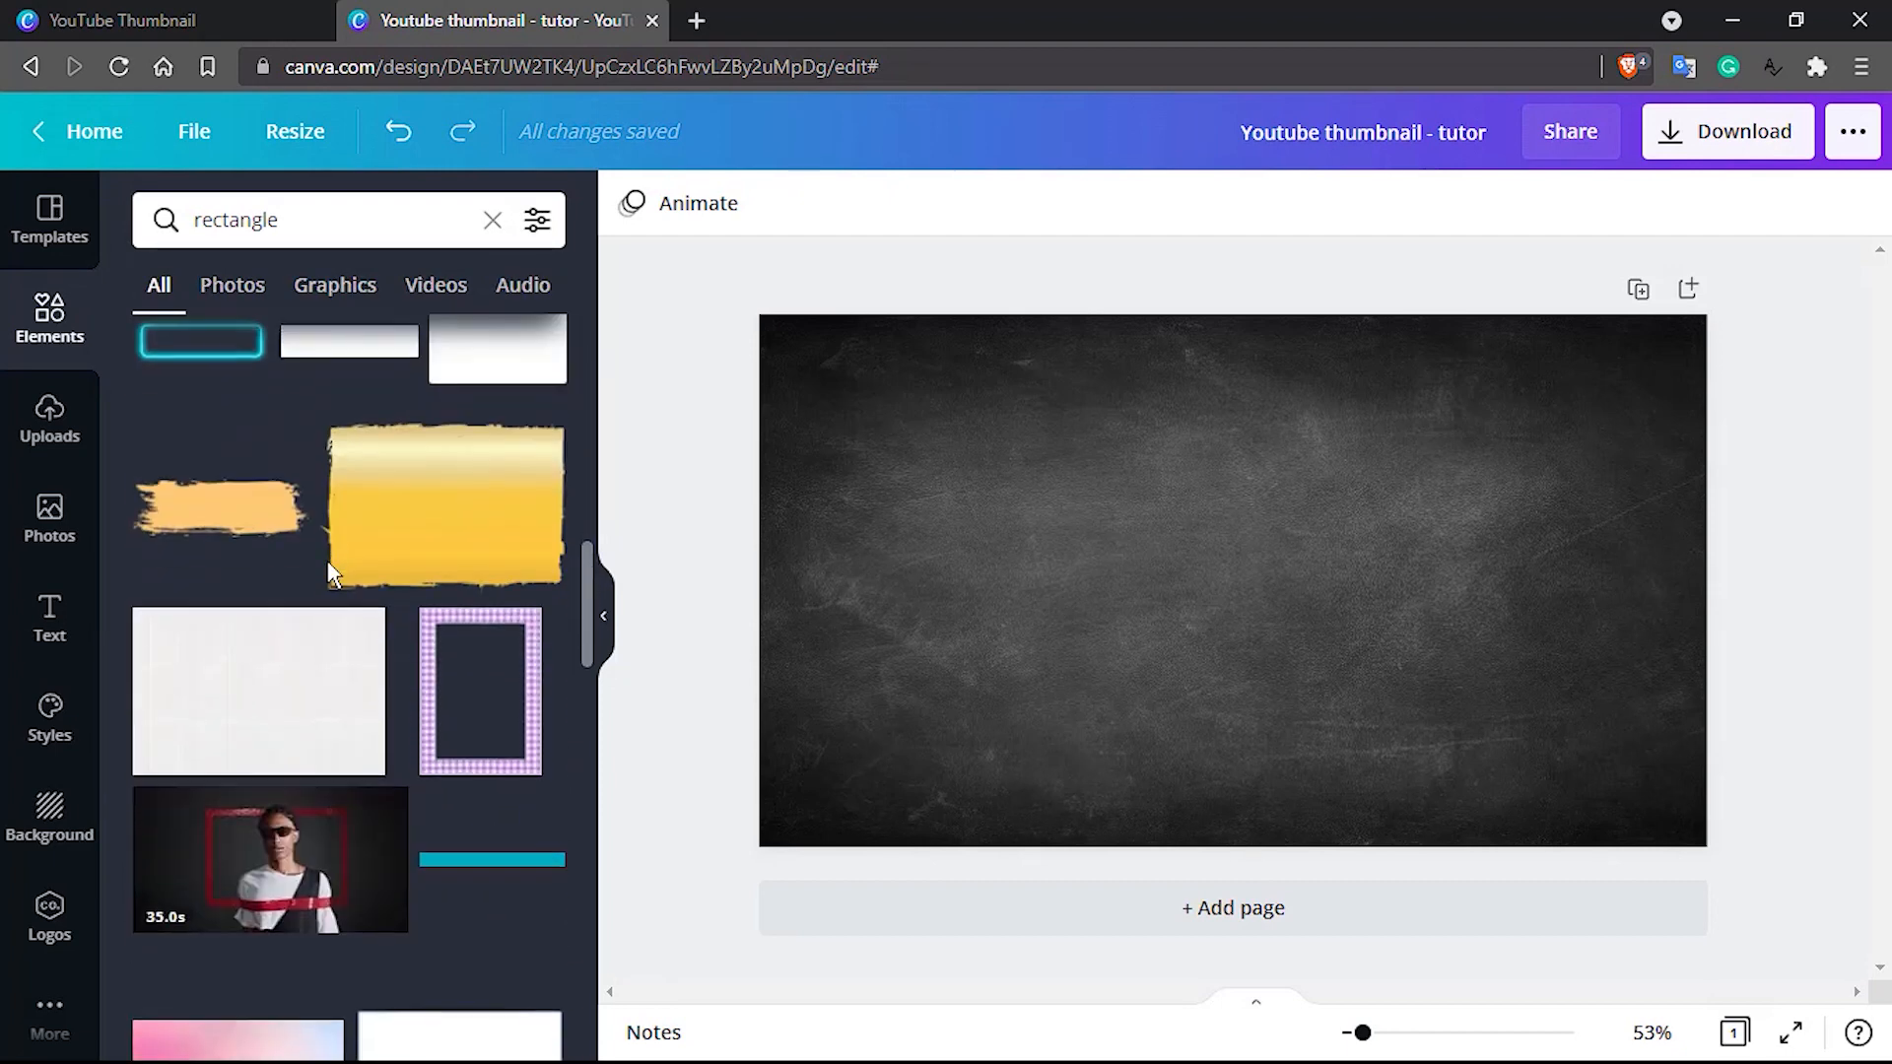
{"action": "scroll", "coordinate": [332, 575], "scroll_direction": "down", "scroll_amount": 2}
{"action": "scroll", "coordinate": [332, 574], "scroll_direction": "up", "scroll_amount": 10}
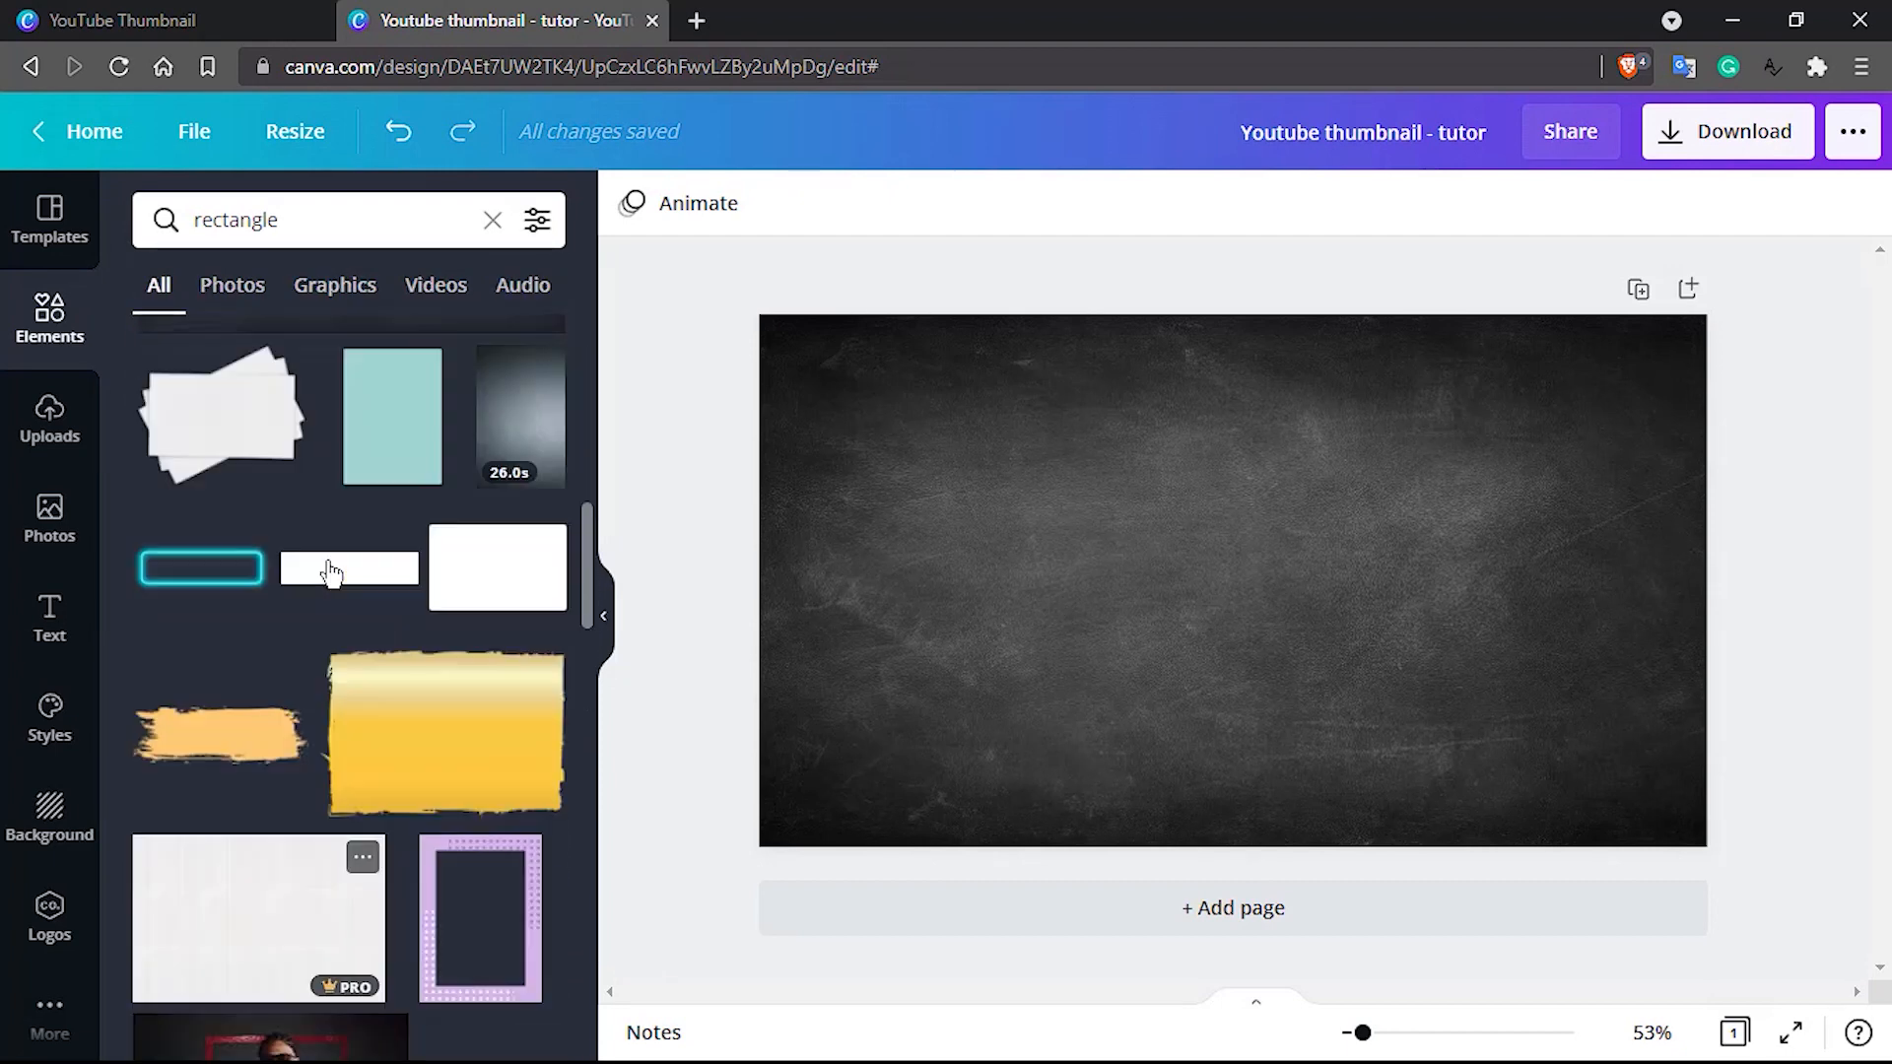
{"action": "scroll", "coordinate": [332, 574], "scroll_direction": "down", "scroll_amount": 9}
{"action": "scroll", "coordinate": [332, 574], "scroll_direction": "down", "scroll_amount": 5}
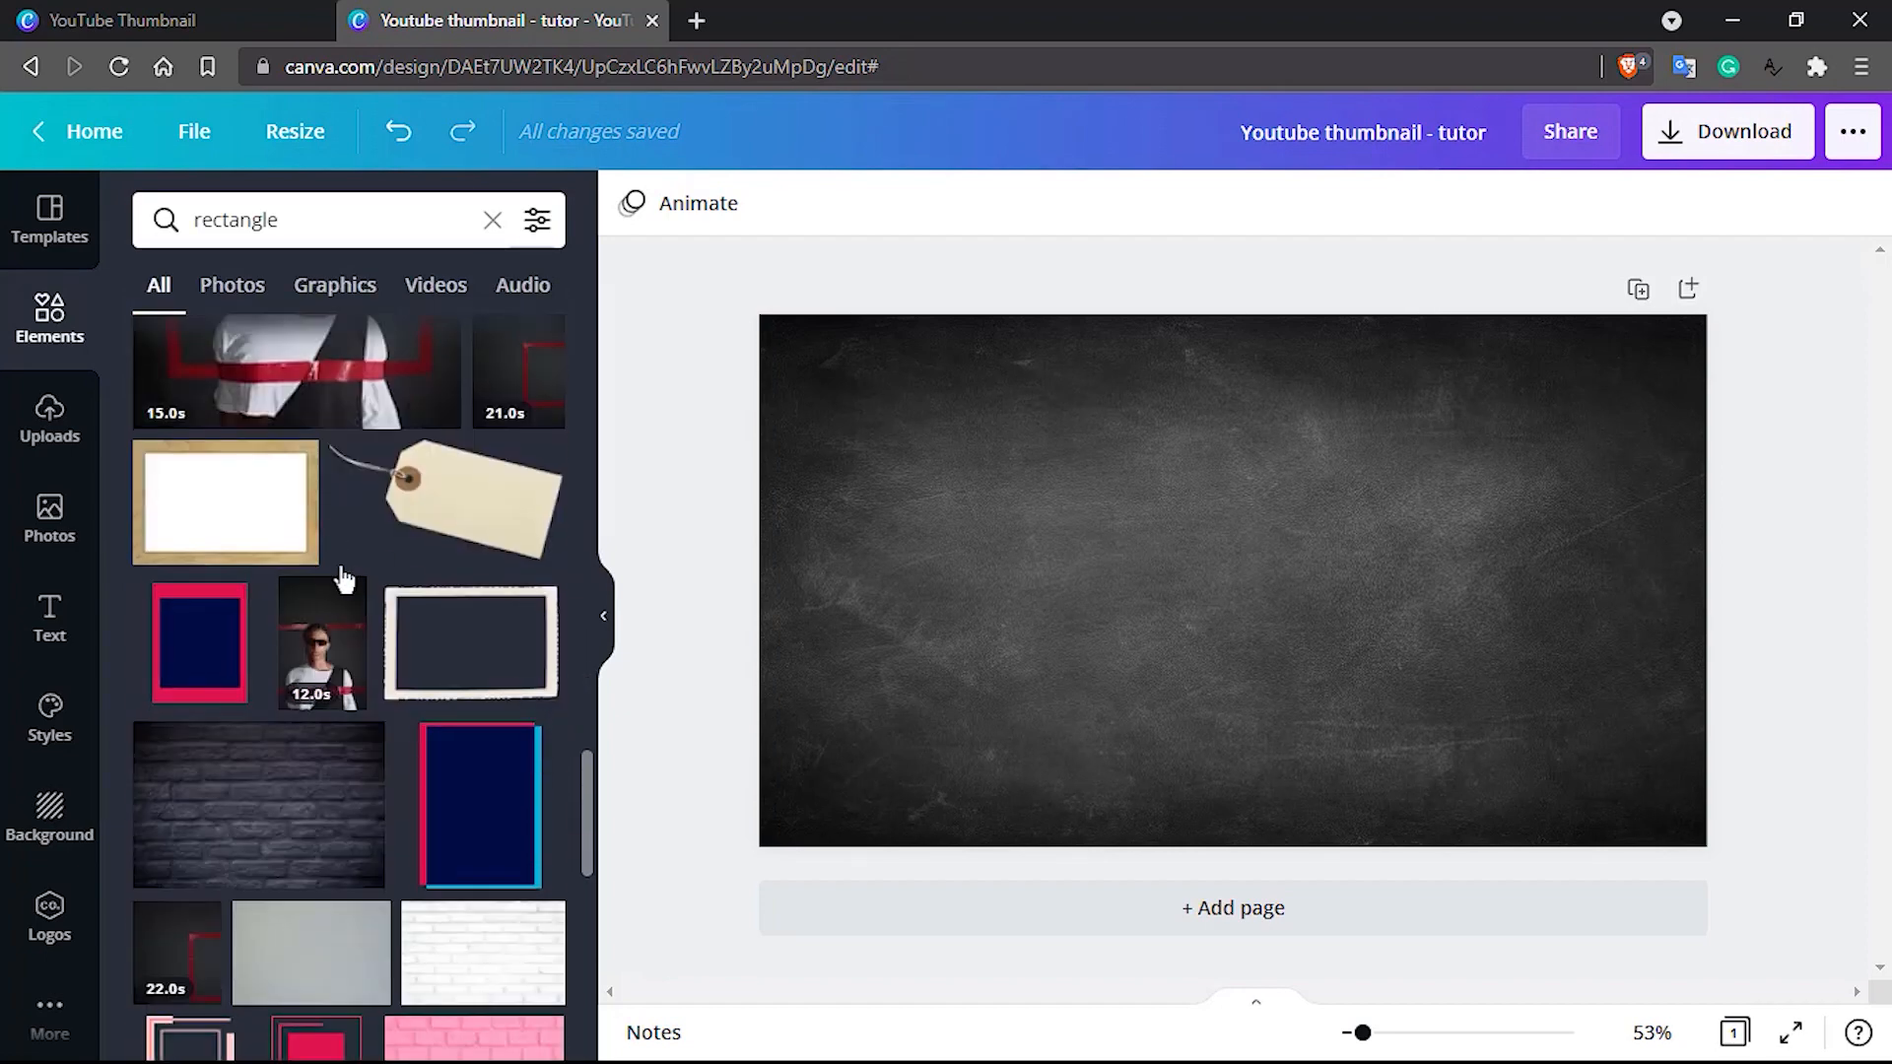
{"action": "scroll", "coordinate": [450, 624], "scroll_direction": "down", "scroll_amount": 1}
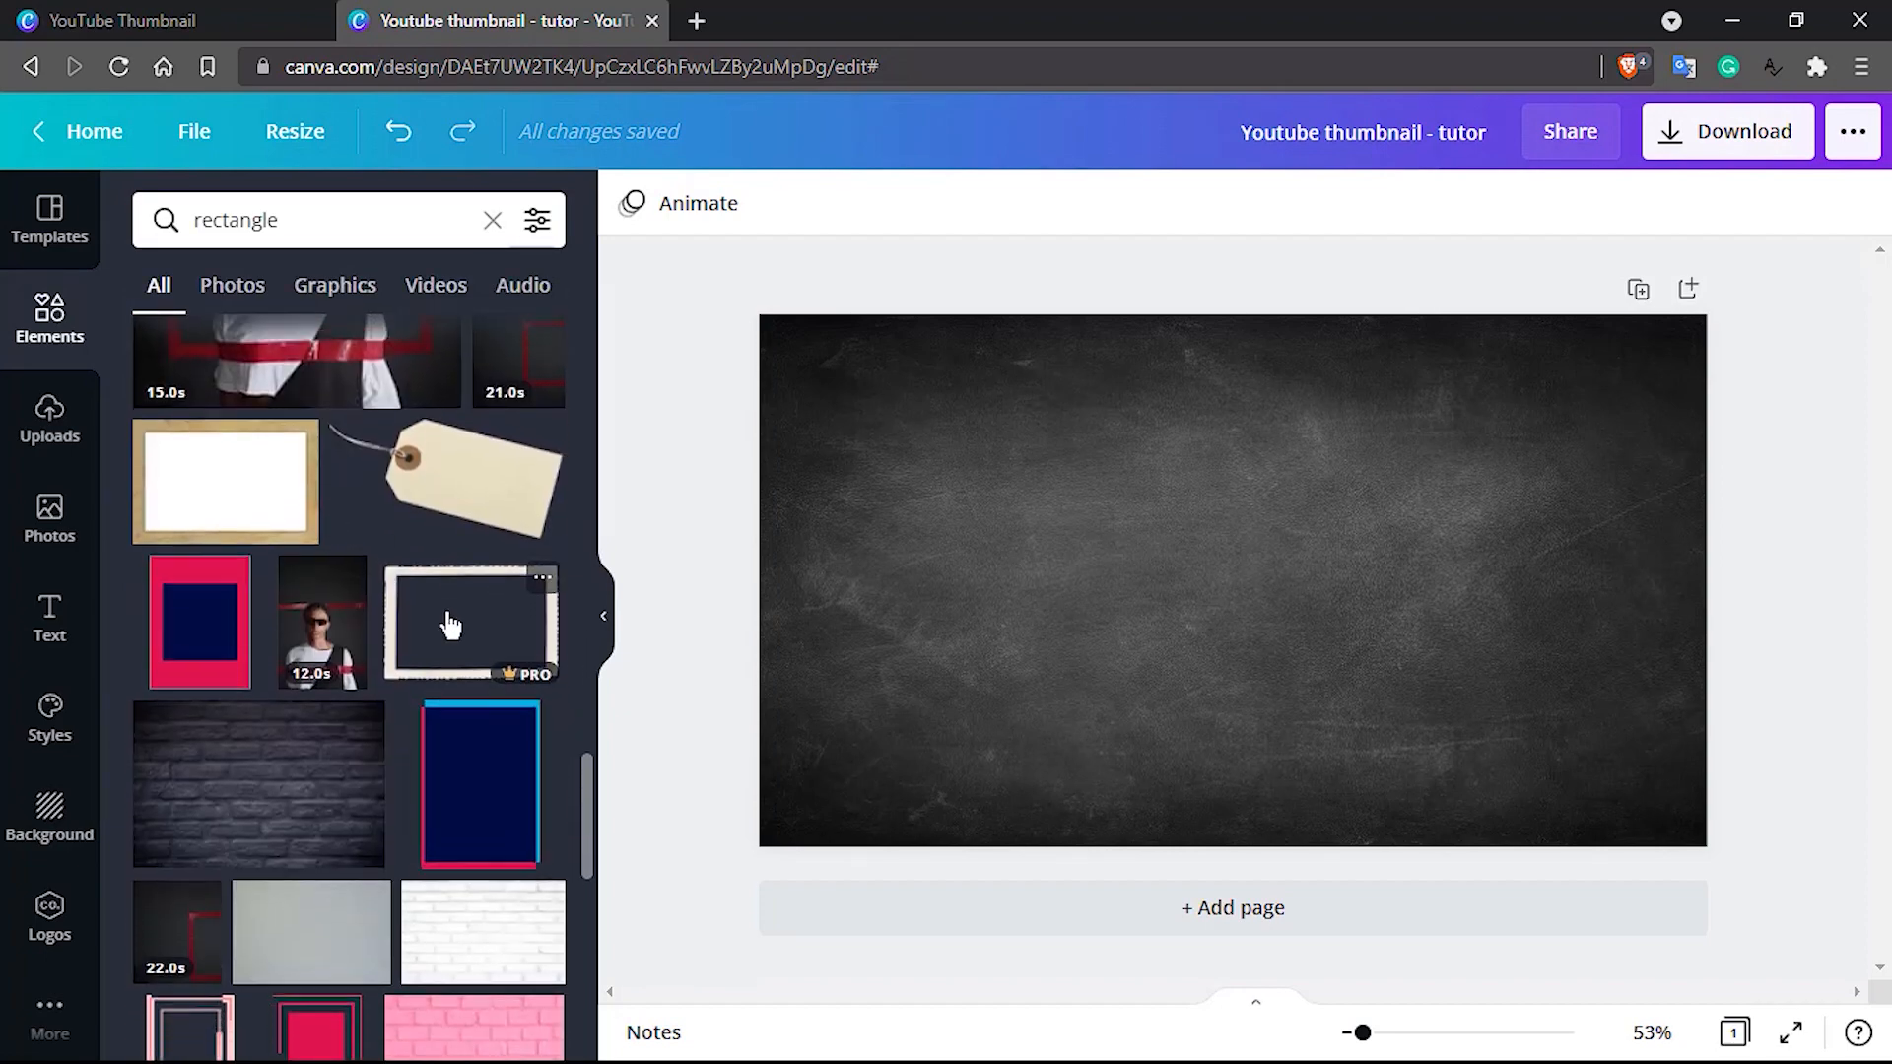
{"action": "scroll", "coordinate": [450, 624], "scroll_direction": "up", "scroll_amount": 10}
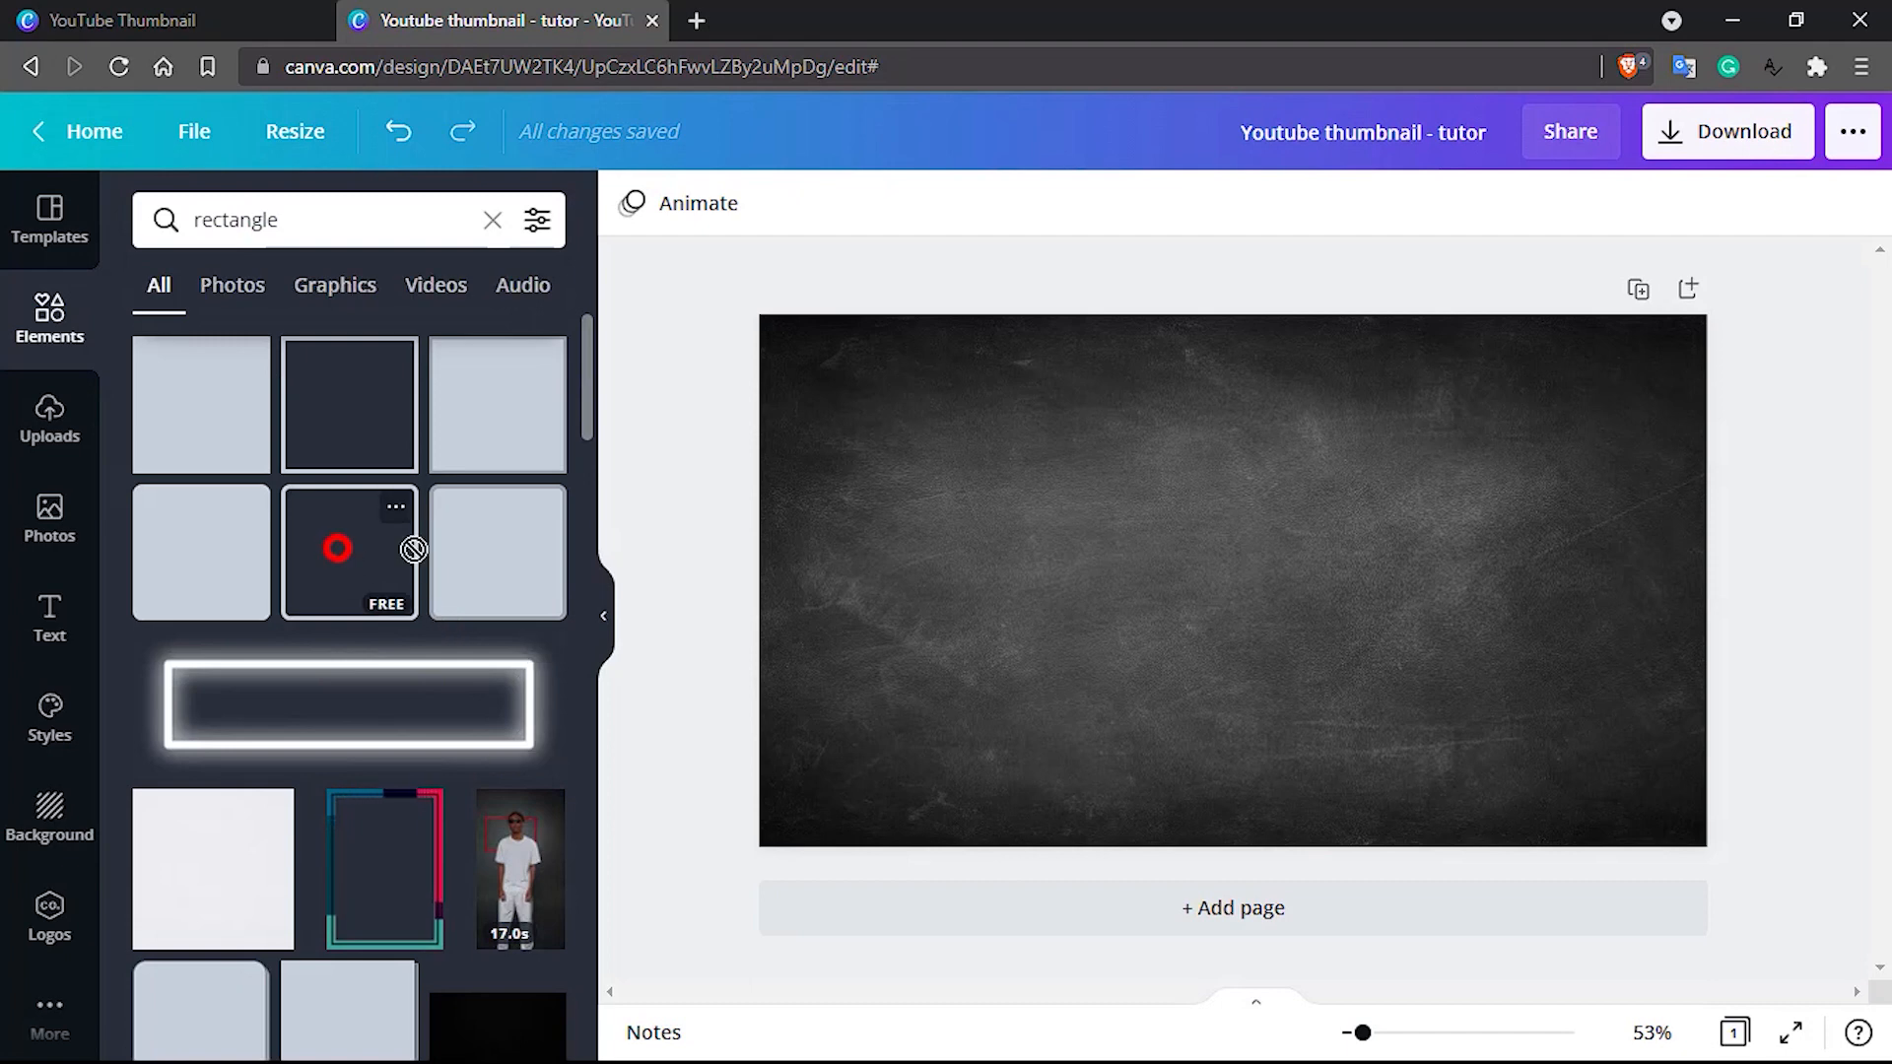
{"action": "left_click_drag", "start_coordinate": [413, 549], "coordinate": [1109, 518]}
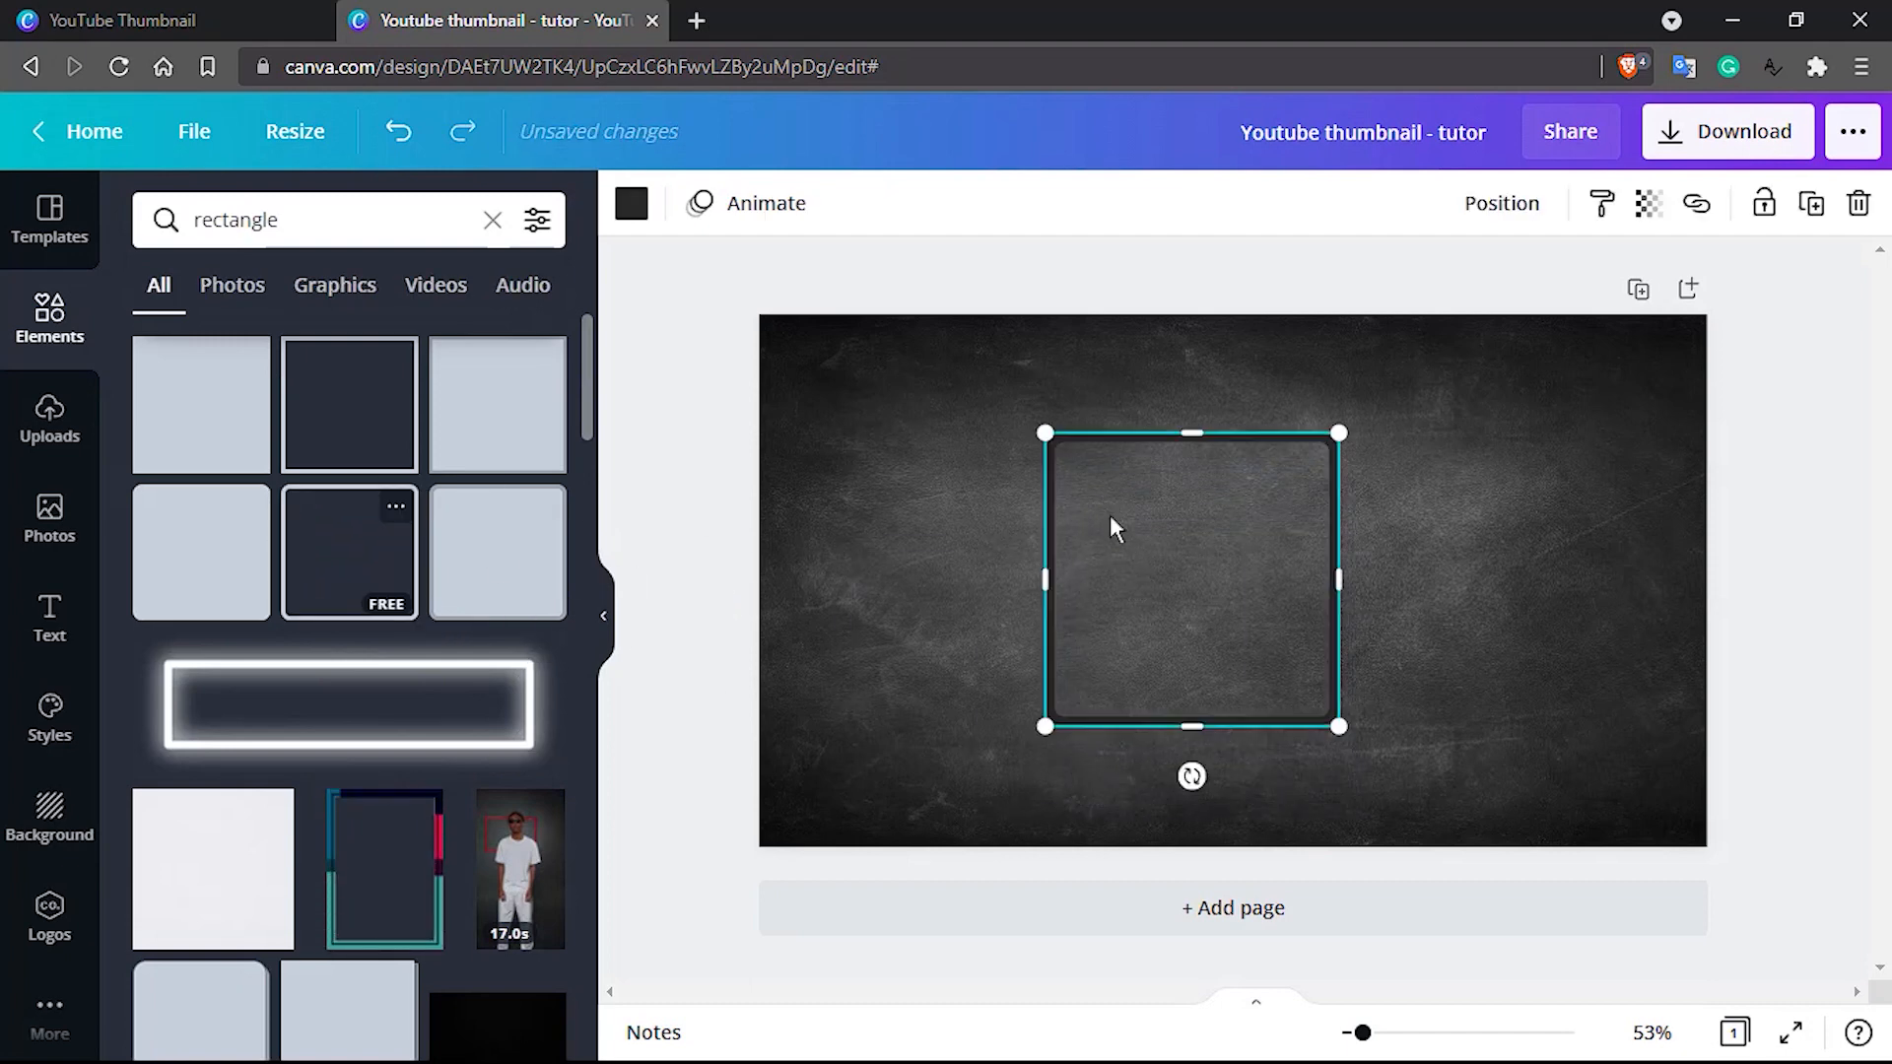
Stretch the rounded outline on all four sides so it frames the page with a narrow, even margin
{"action": "left_click_drag", "start_coordinate": [1192, 726], "coordinate": [1195, 811]}
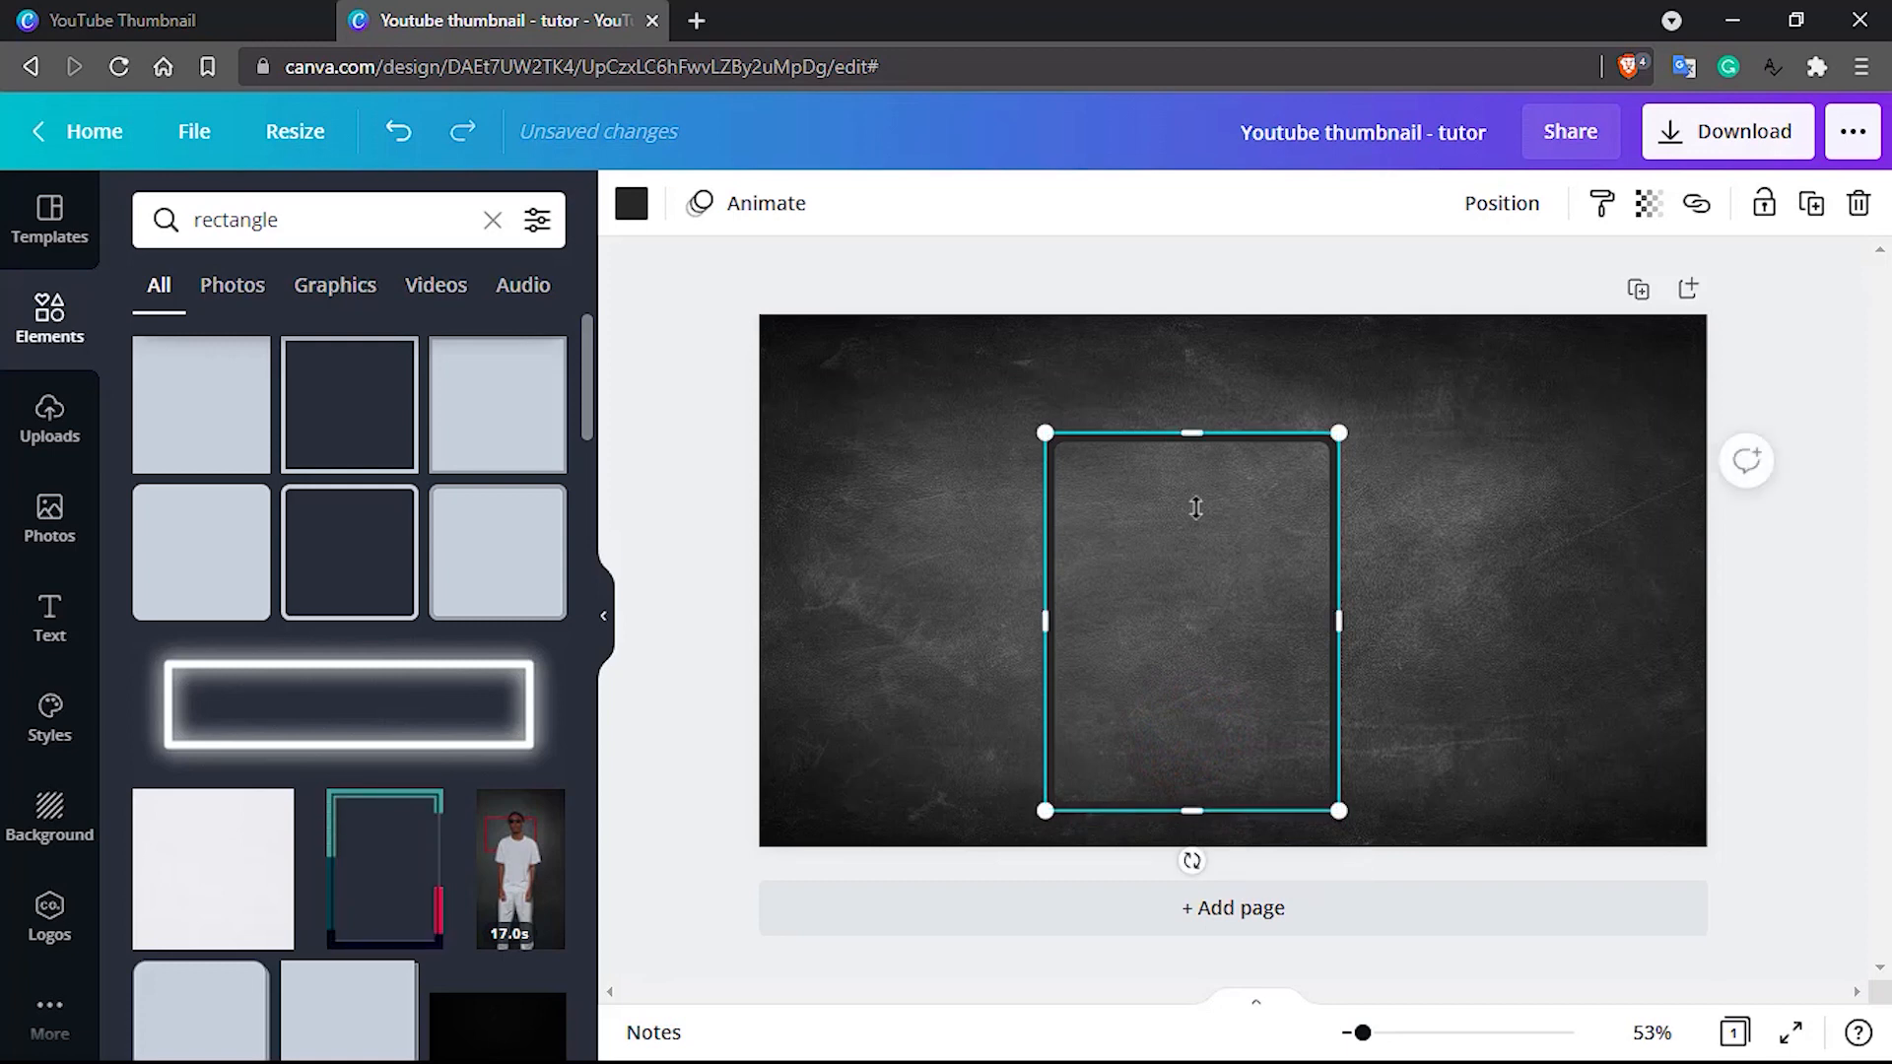
{"action": "left_click_drag", "start_coordinate": [1195, 431], "coordinate": [1187, 349]}
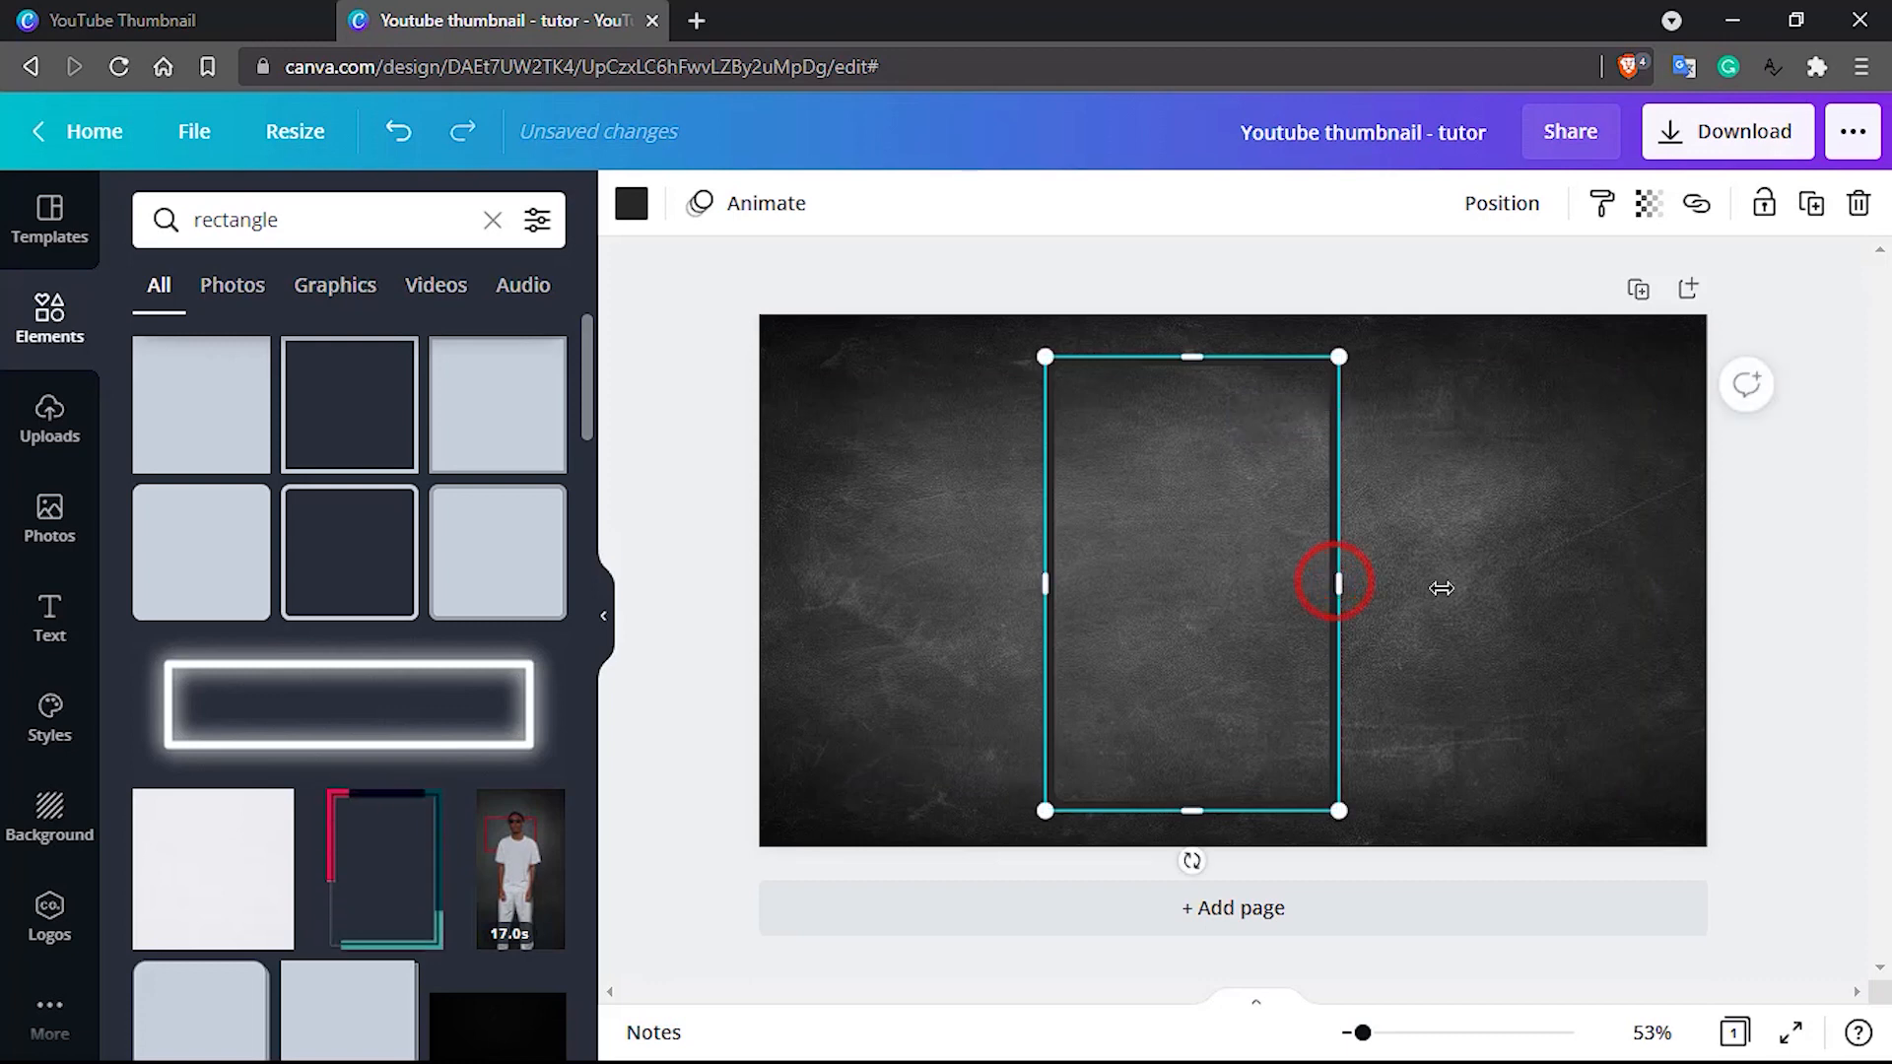
{"action": "left_click_drag", "start_coordinate": [1441, 588], "coordinate": [1638, 606]}
{"action": "left_click_drag", "start_coordinate": [1045, 584], "coordinate": [798, 582]}
Recolour the rounded frame white using the document colours and deselect it
{"action": "left_click", "coordinate": [631, 203]}
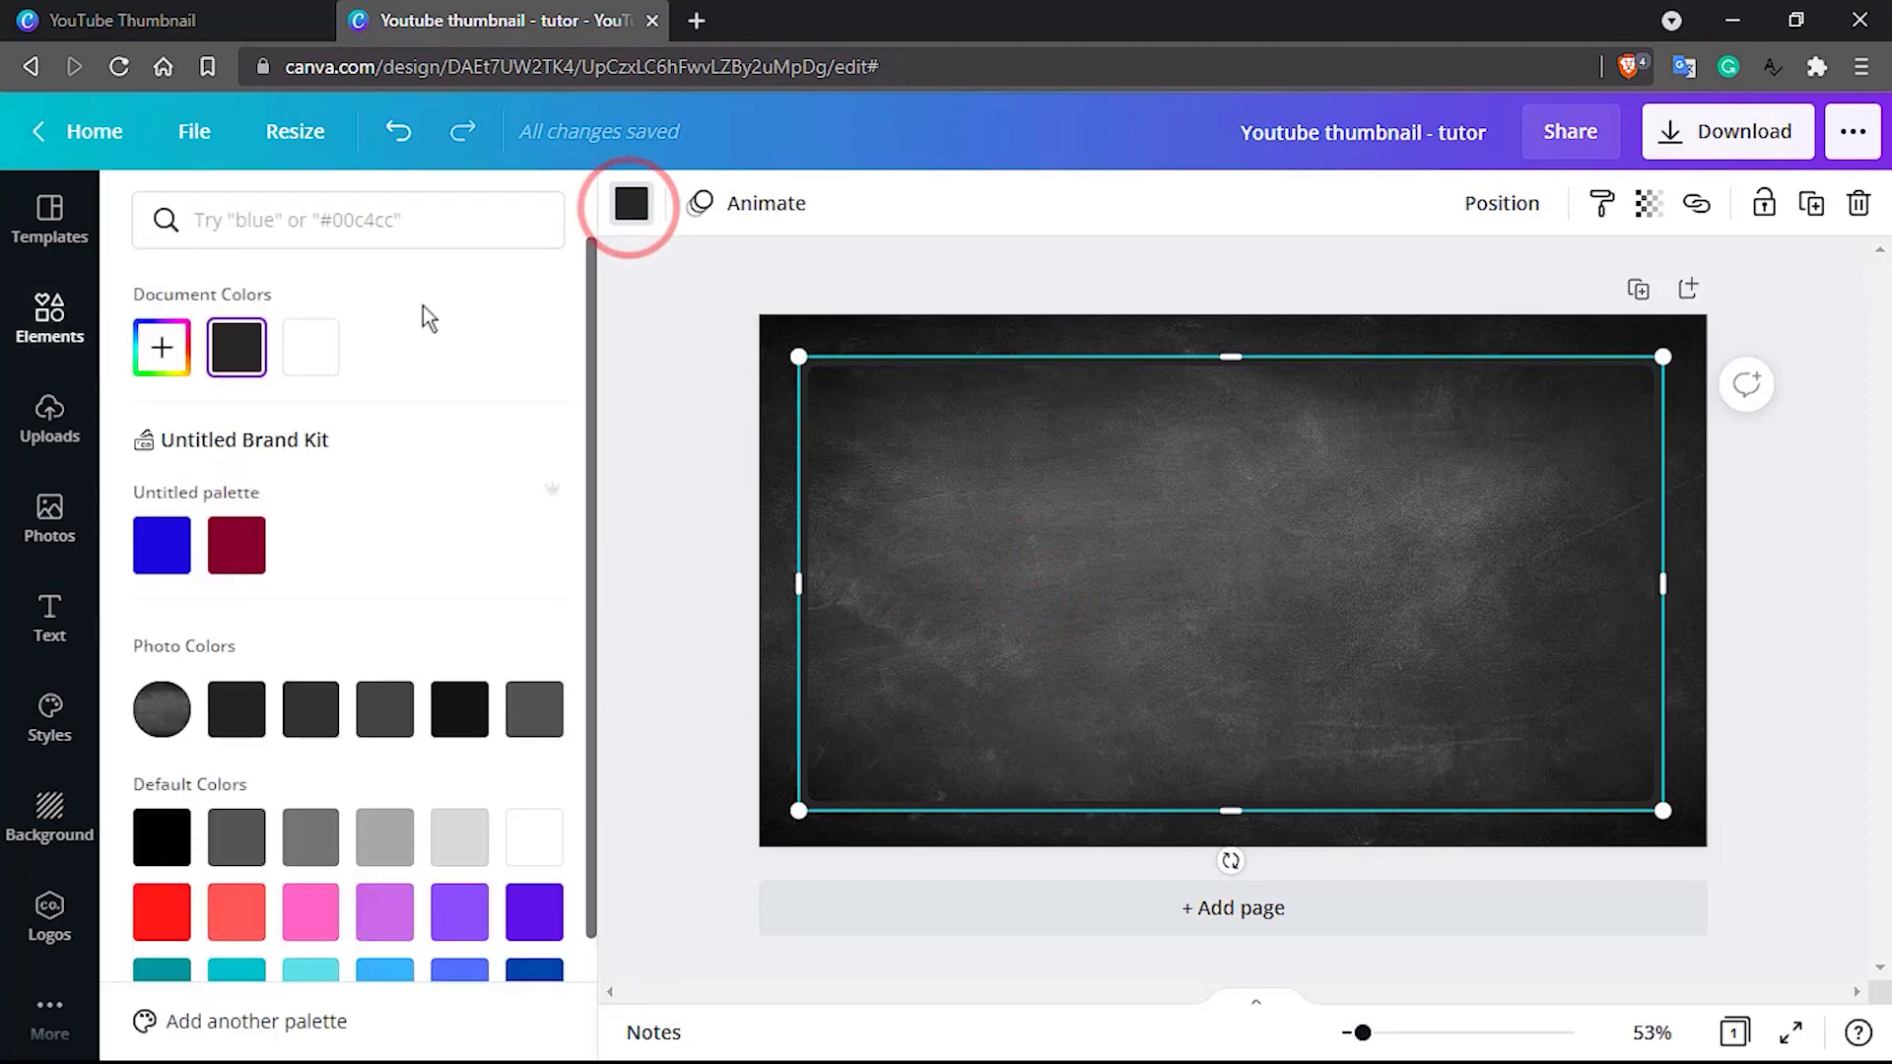
{"action": "left_click", "coordinate": [311, 347]}
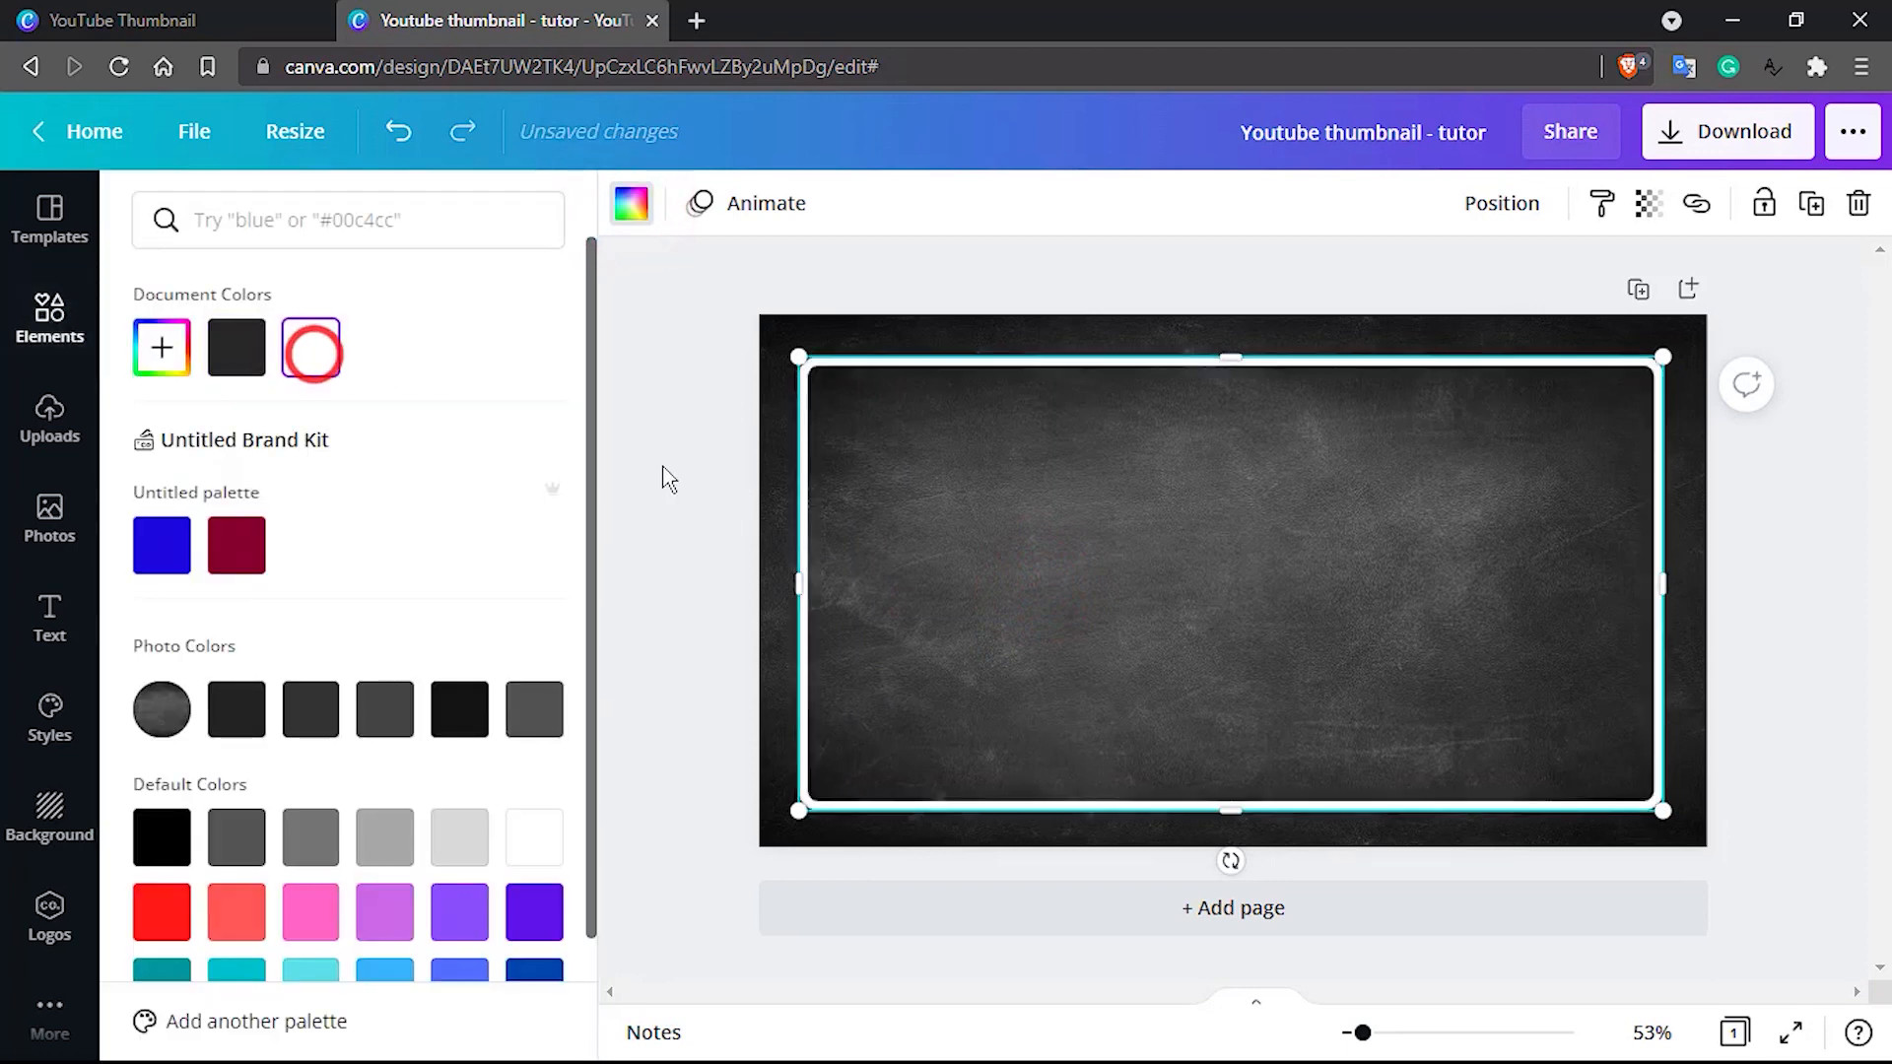
{"action": "left_click", "coordinate": [1232, 568]}
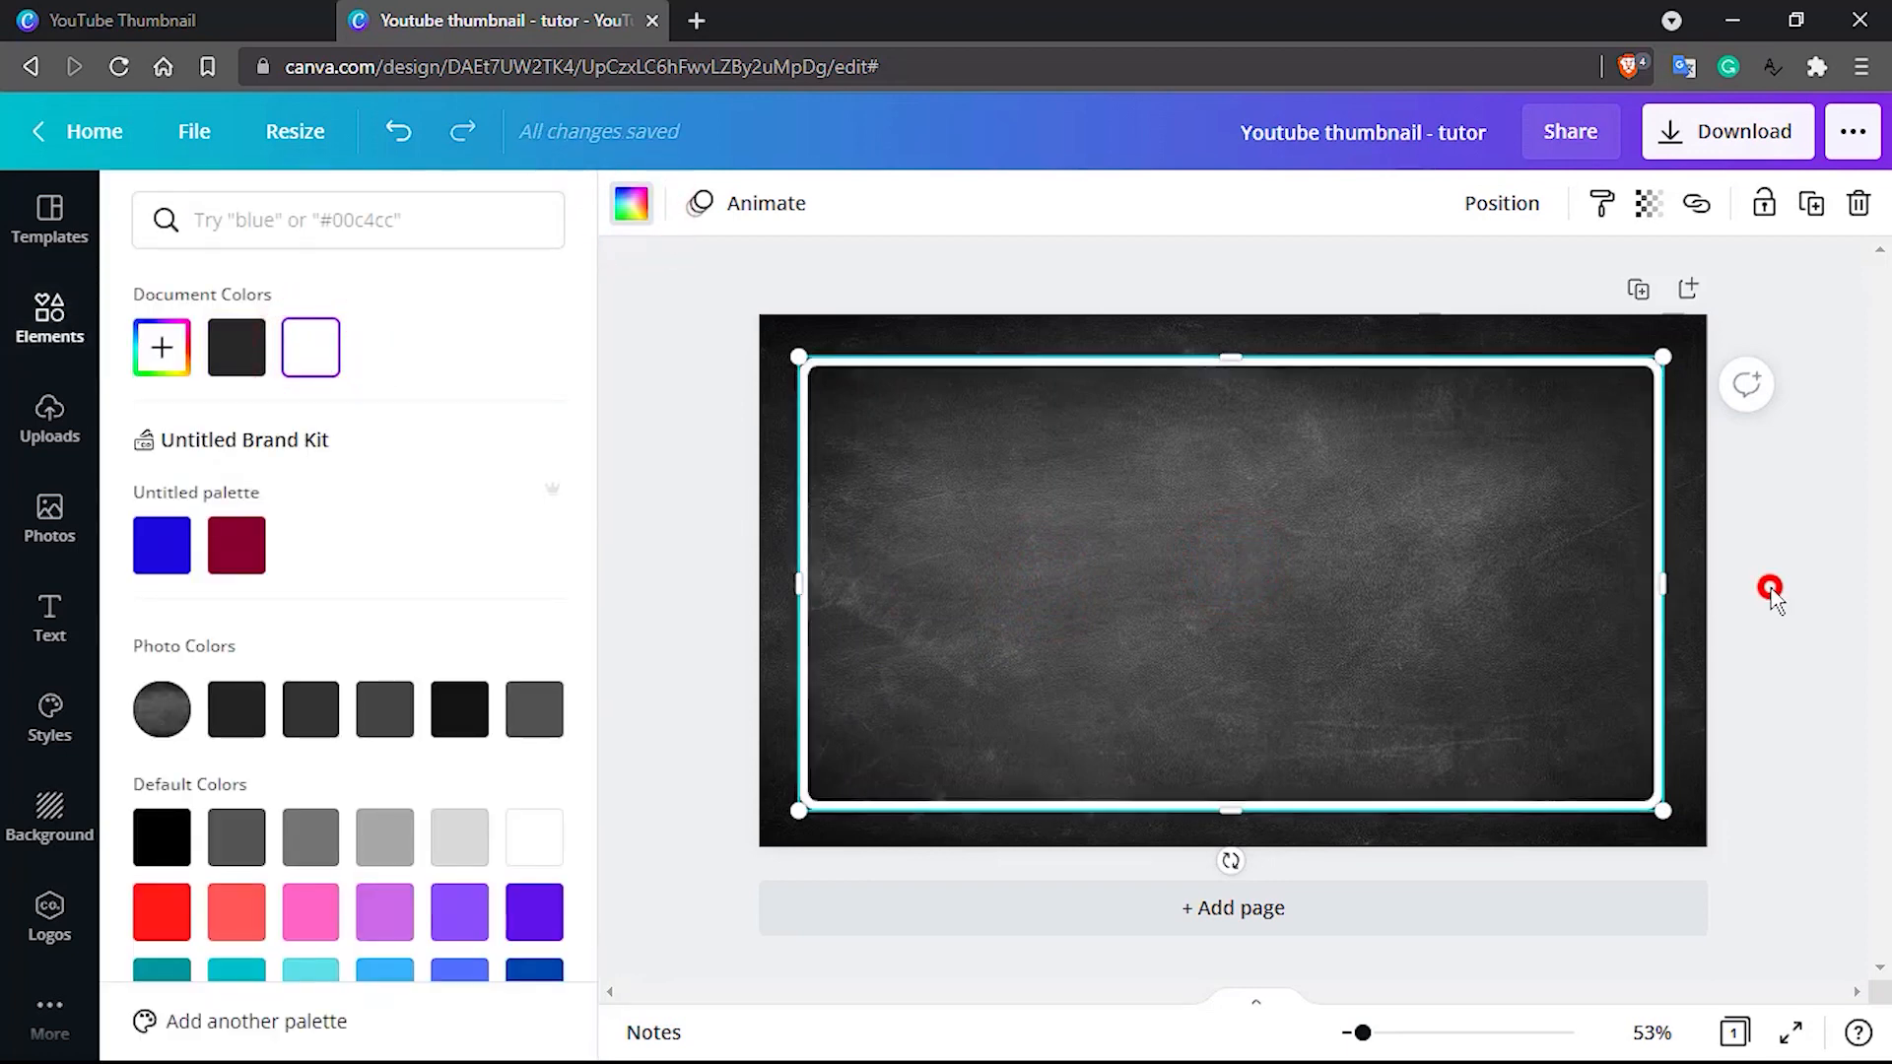
{"action": "left_click", "coordinate": [1771, 591]}
{"action": "left_click", "coordinate": [1304, 491]}
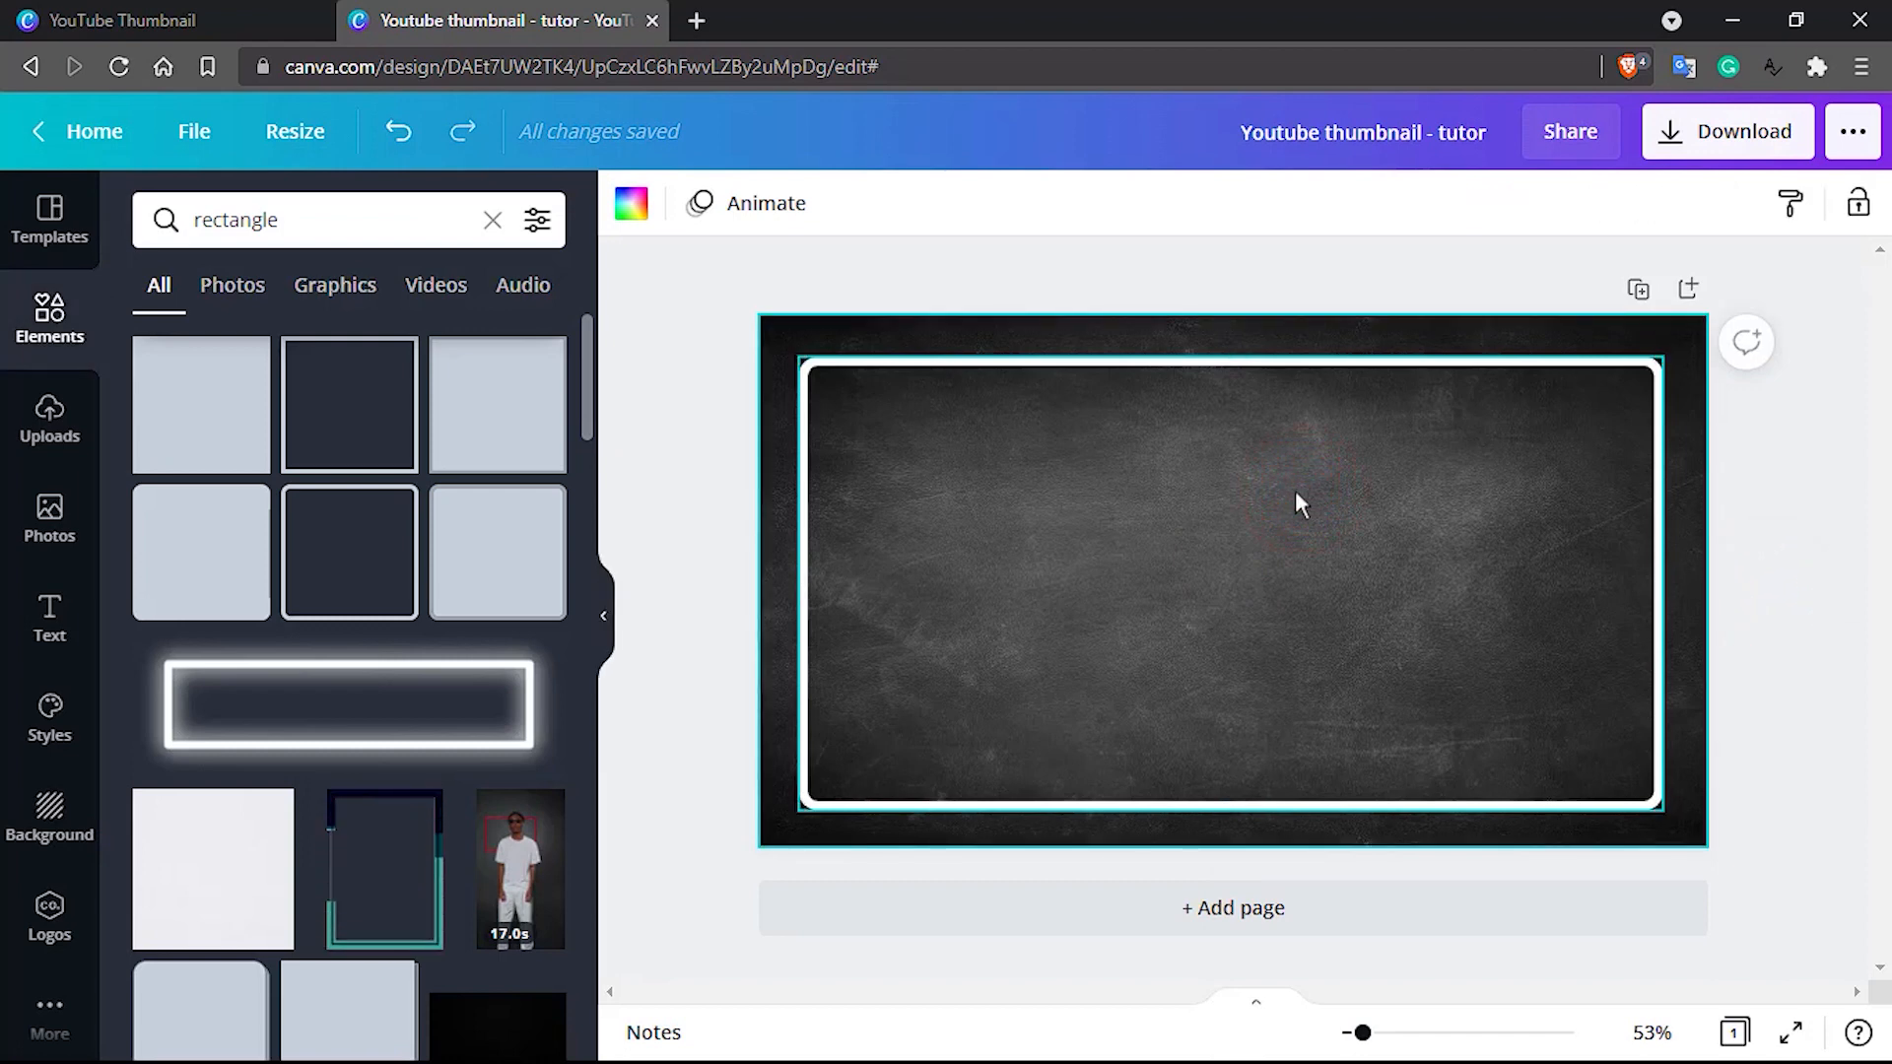
{"action": "left_click", "coordinate": [1092, 477]}
{"action": "left_click", "coordinate": [1250, 295]}
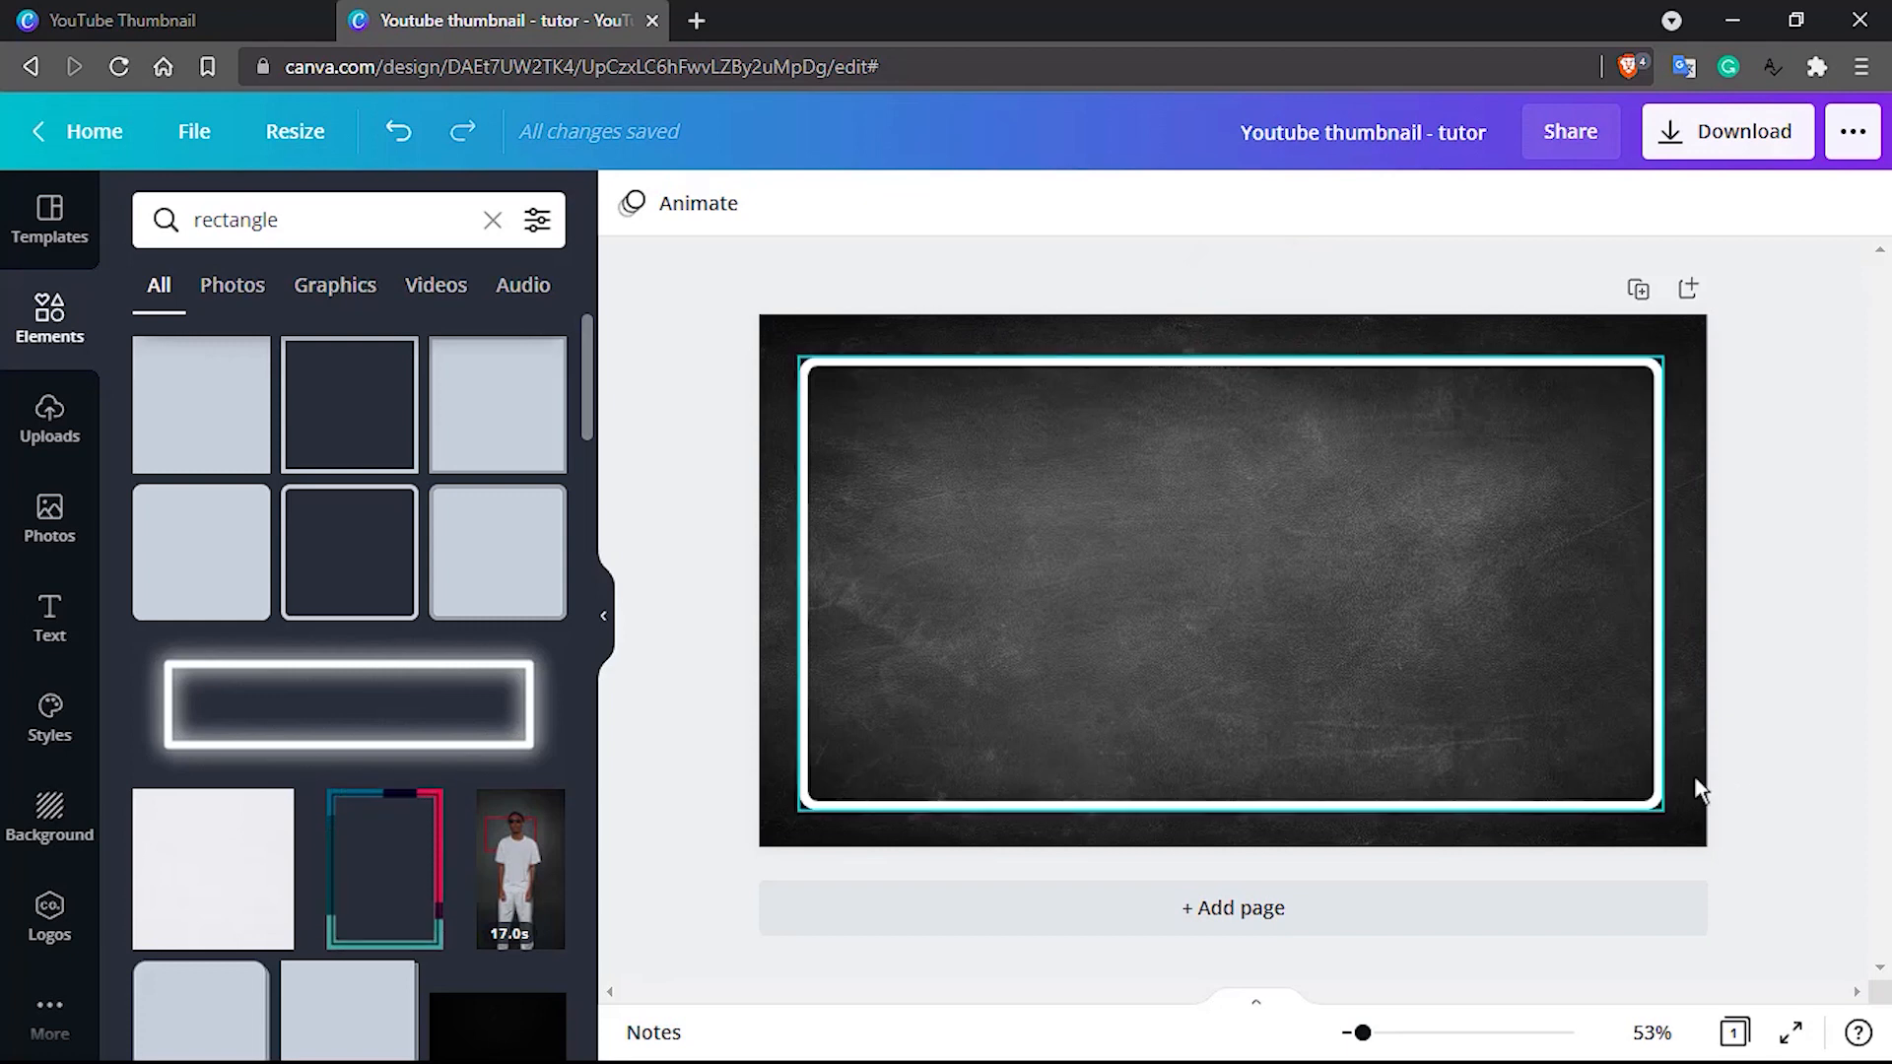
Add the outlined "BE BRAVE" font combination to the page inside the white frame
{"action": "left_click", "coordinate": [50, 623]}
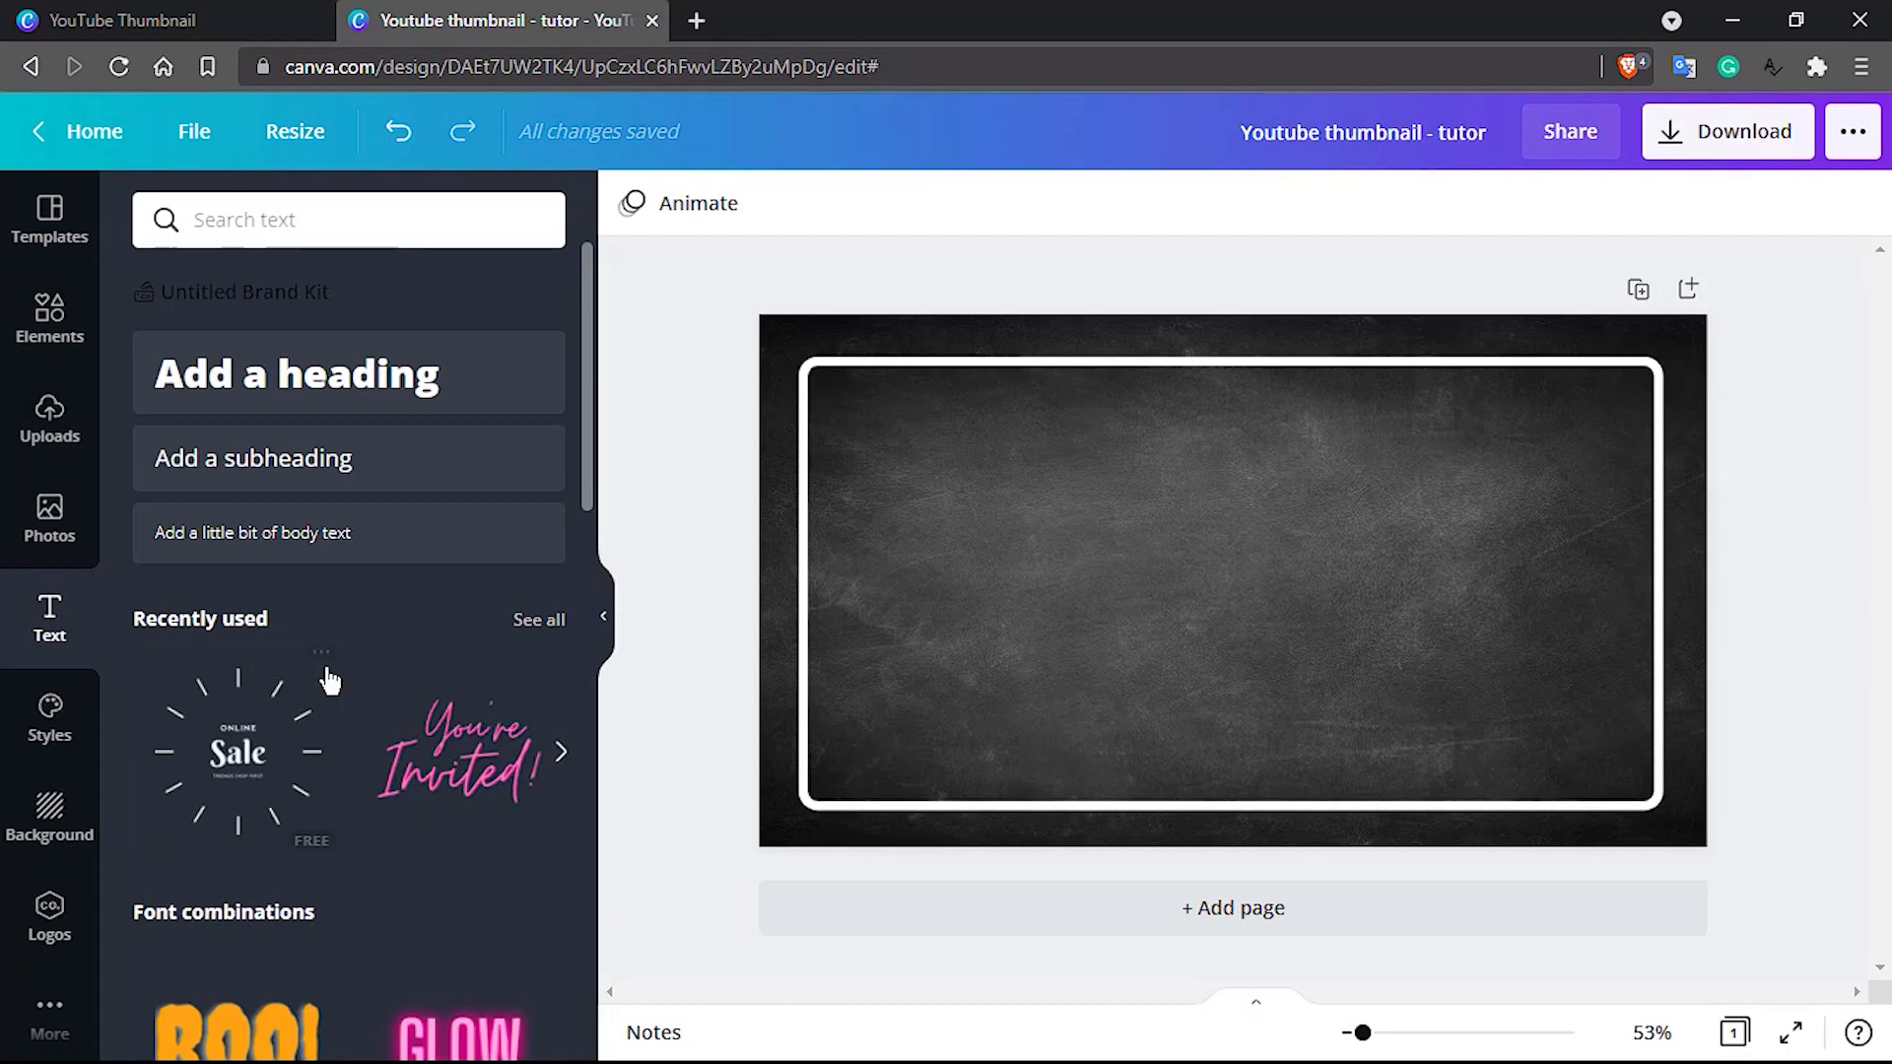
{"action": "scroll", "coordinate": [328, 679], "scroll_direction": "down", "scroll_amount": 1}
{"action": "scroll", "coordinate": [328, 678], "scroll_direction": "up", "scroll_amount": 1}
{"action": "scroll", "coordinate": [359, 655], "scroll_direction": "down", "scroll_amount": 3}
{"action": "scroll", "coordinate": [369, 651], "scroll_direction": "down", "scroll_amount": 1}
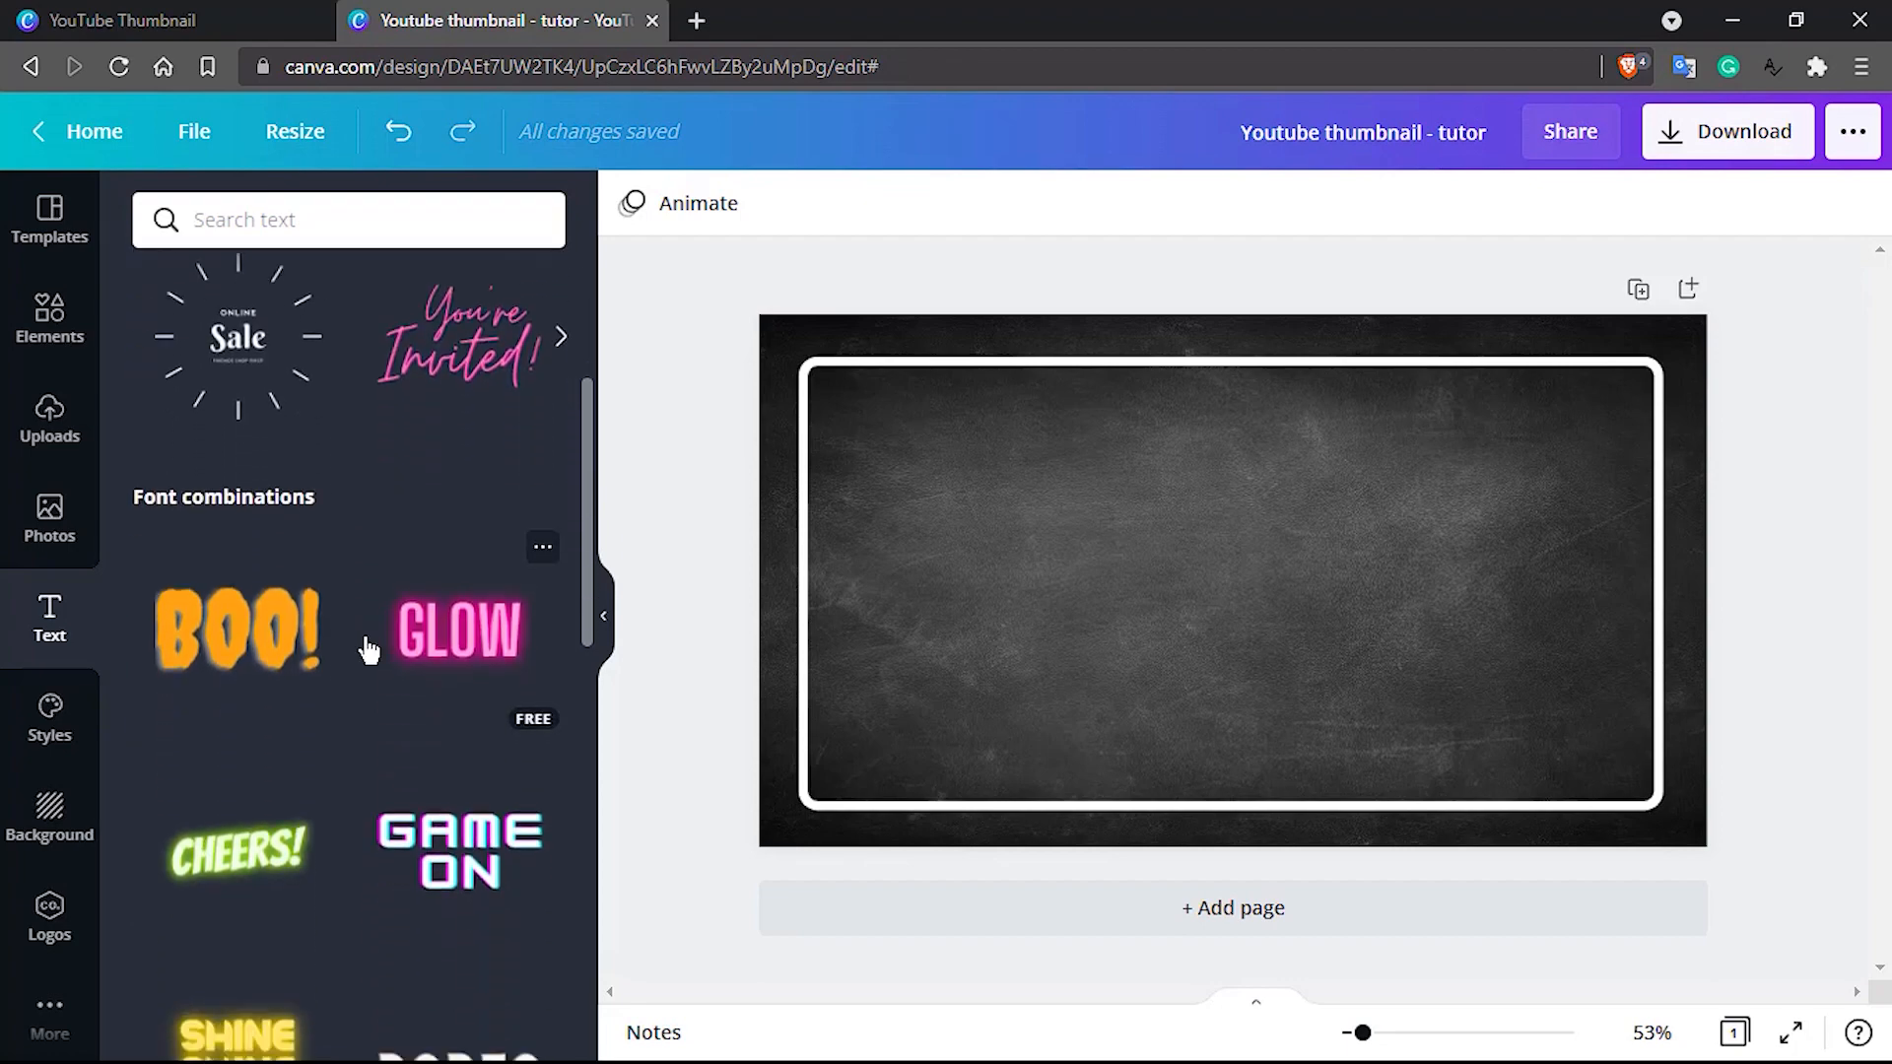
{"action": "scroll", "coordinate": [369, 651], "scroll_direction": "down", "scroll_amount": 3}
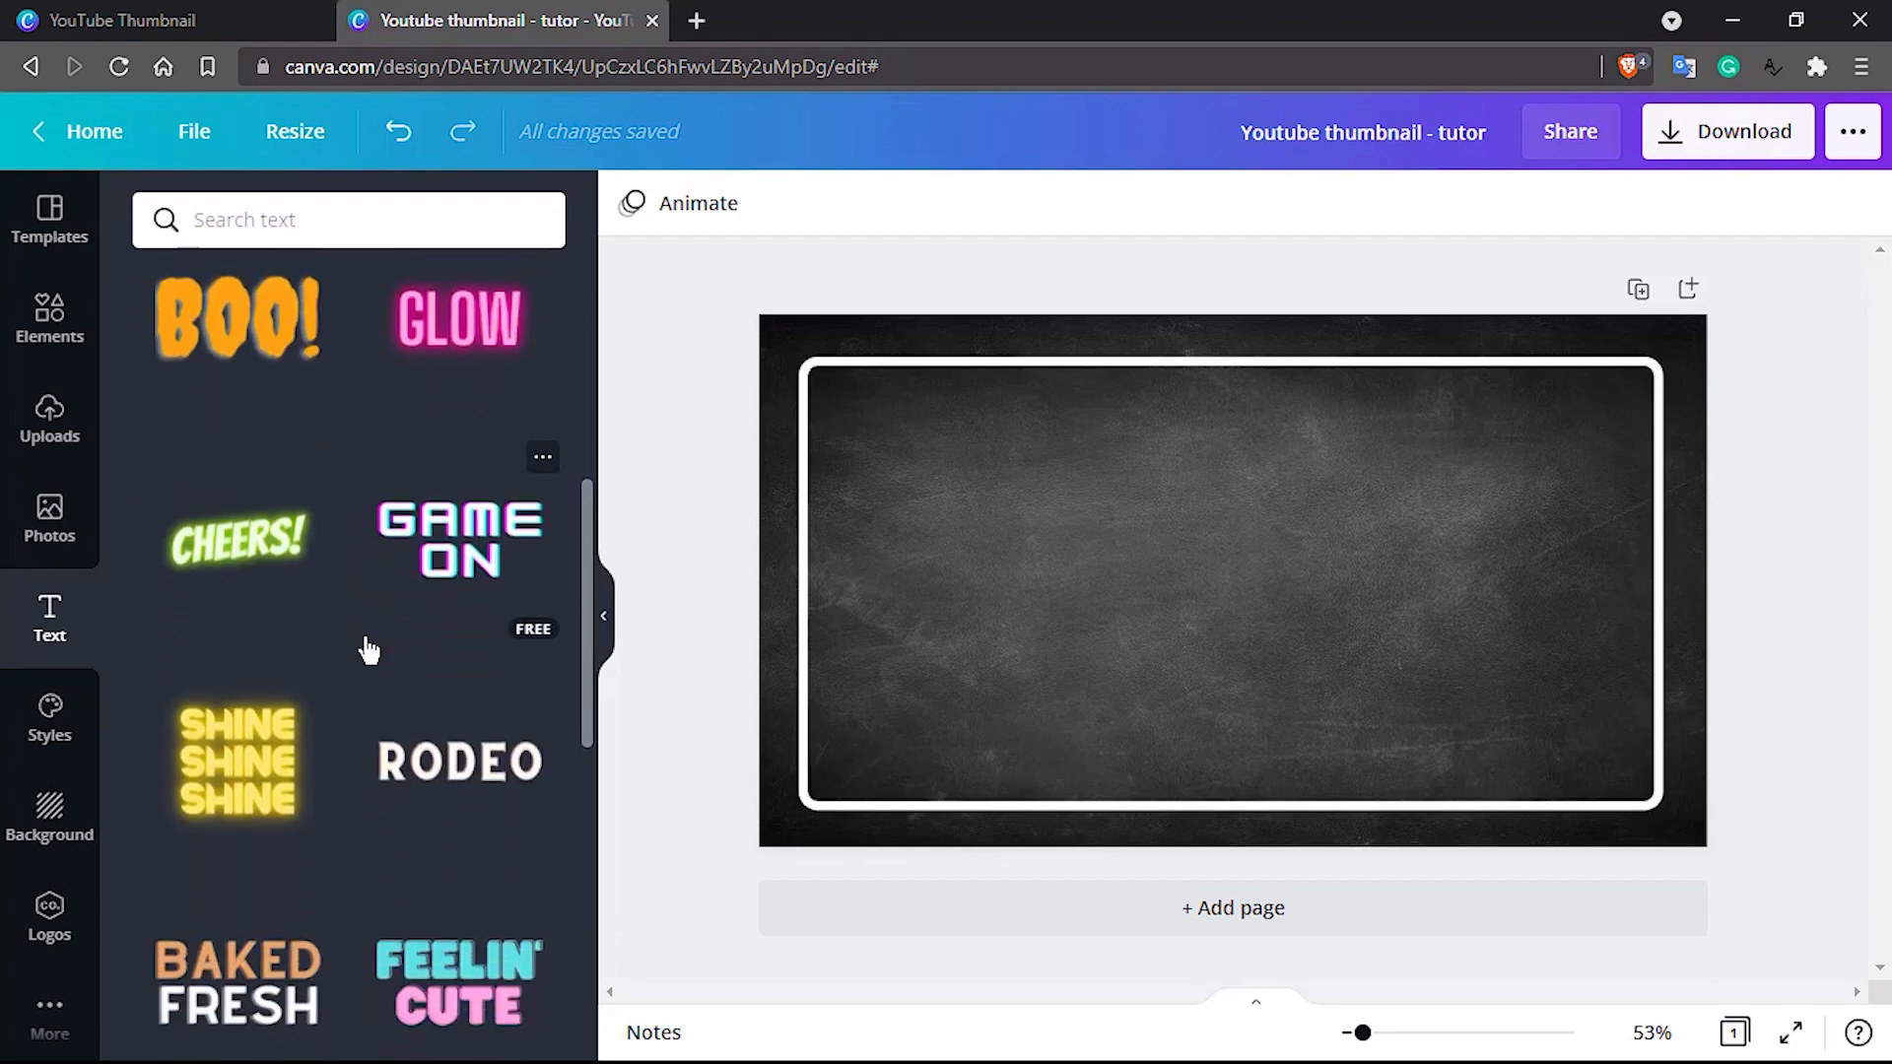
{"action": "scroll", "coordinate": [369, 650], "scroll_direction": "up", "scroll_amount": 7}
{"action": "scroll", "coordinate": [369, 650], "scroll_direction": "down", "scroll_amount": 5}
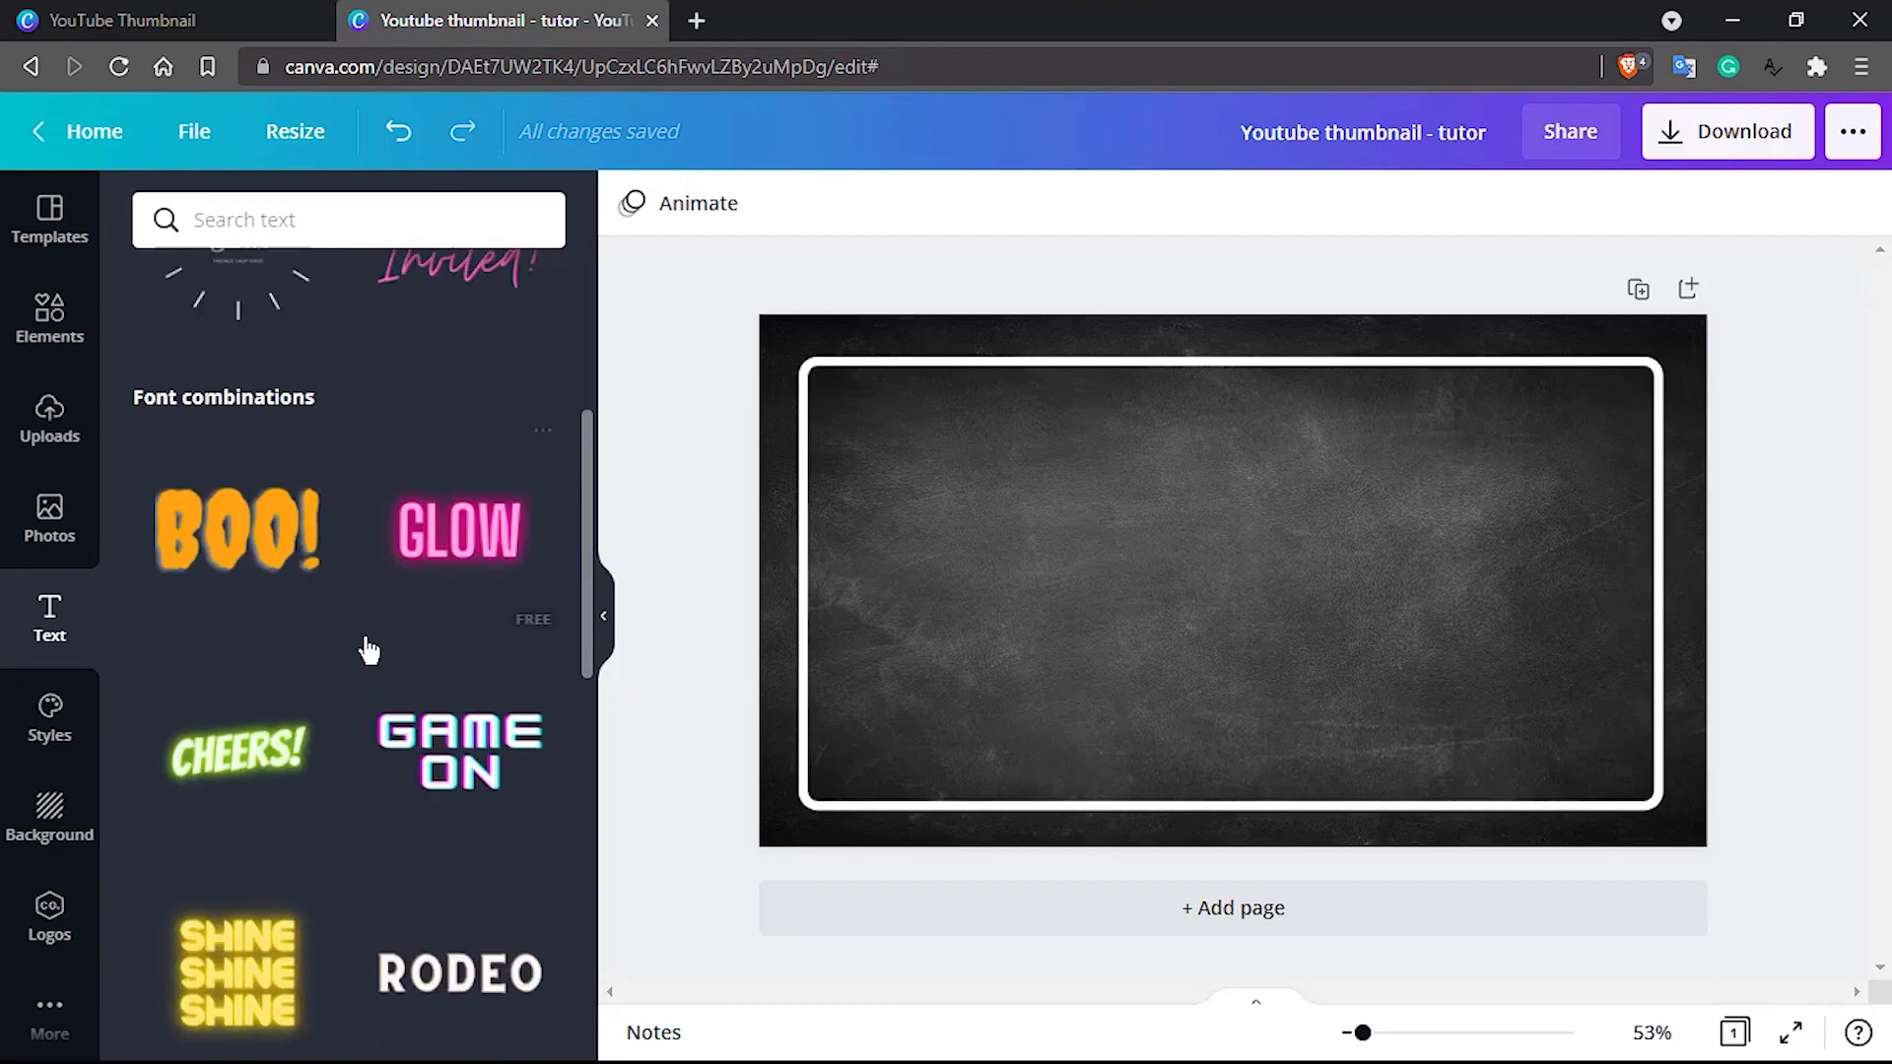
{"action": "scroll", "coordinate": [370, 650], "scroll_direction": "down", "scroll_amount": 6}
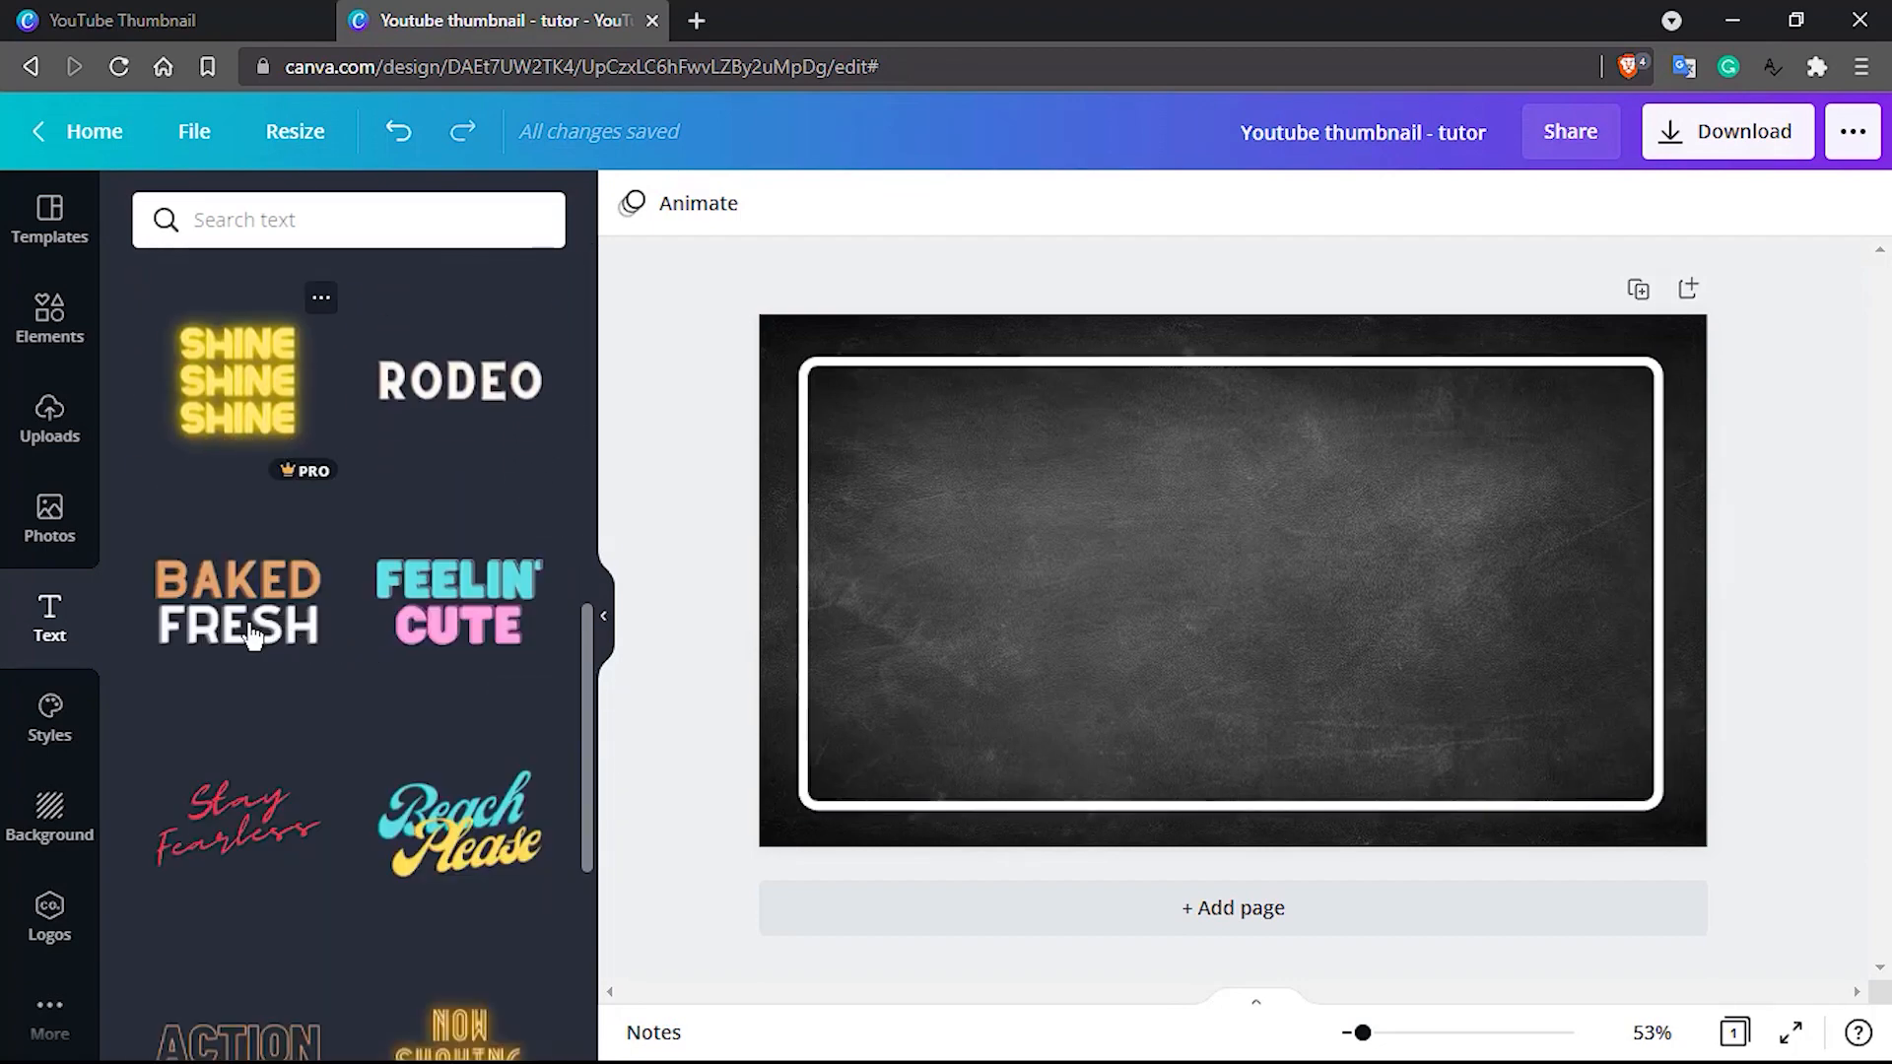
{"action": "scroll", "coordinate": [251, 636], "scroll_direction": "down", "scroll_amount": 5}
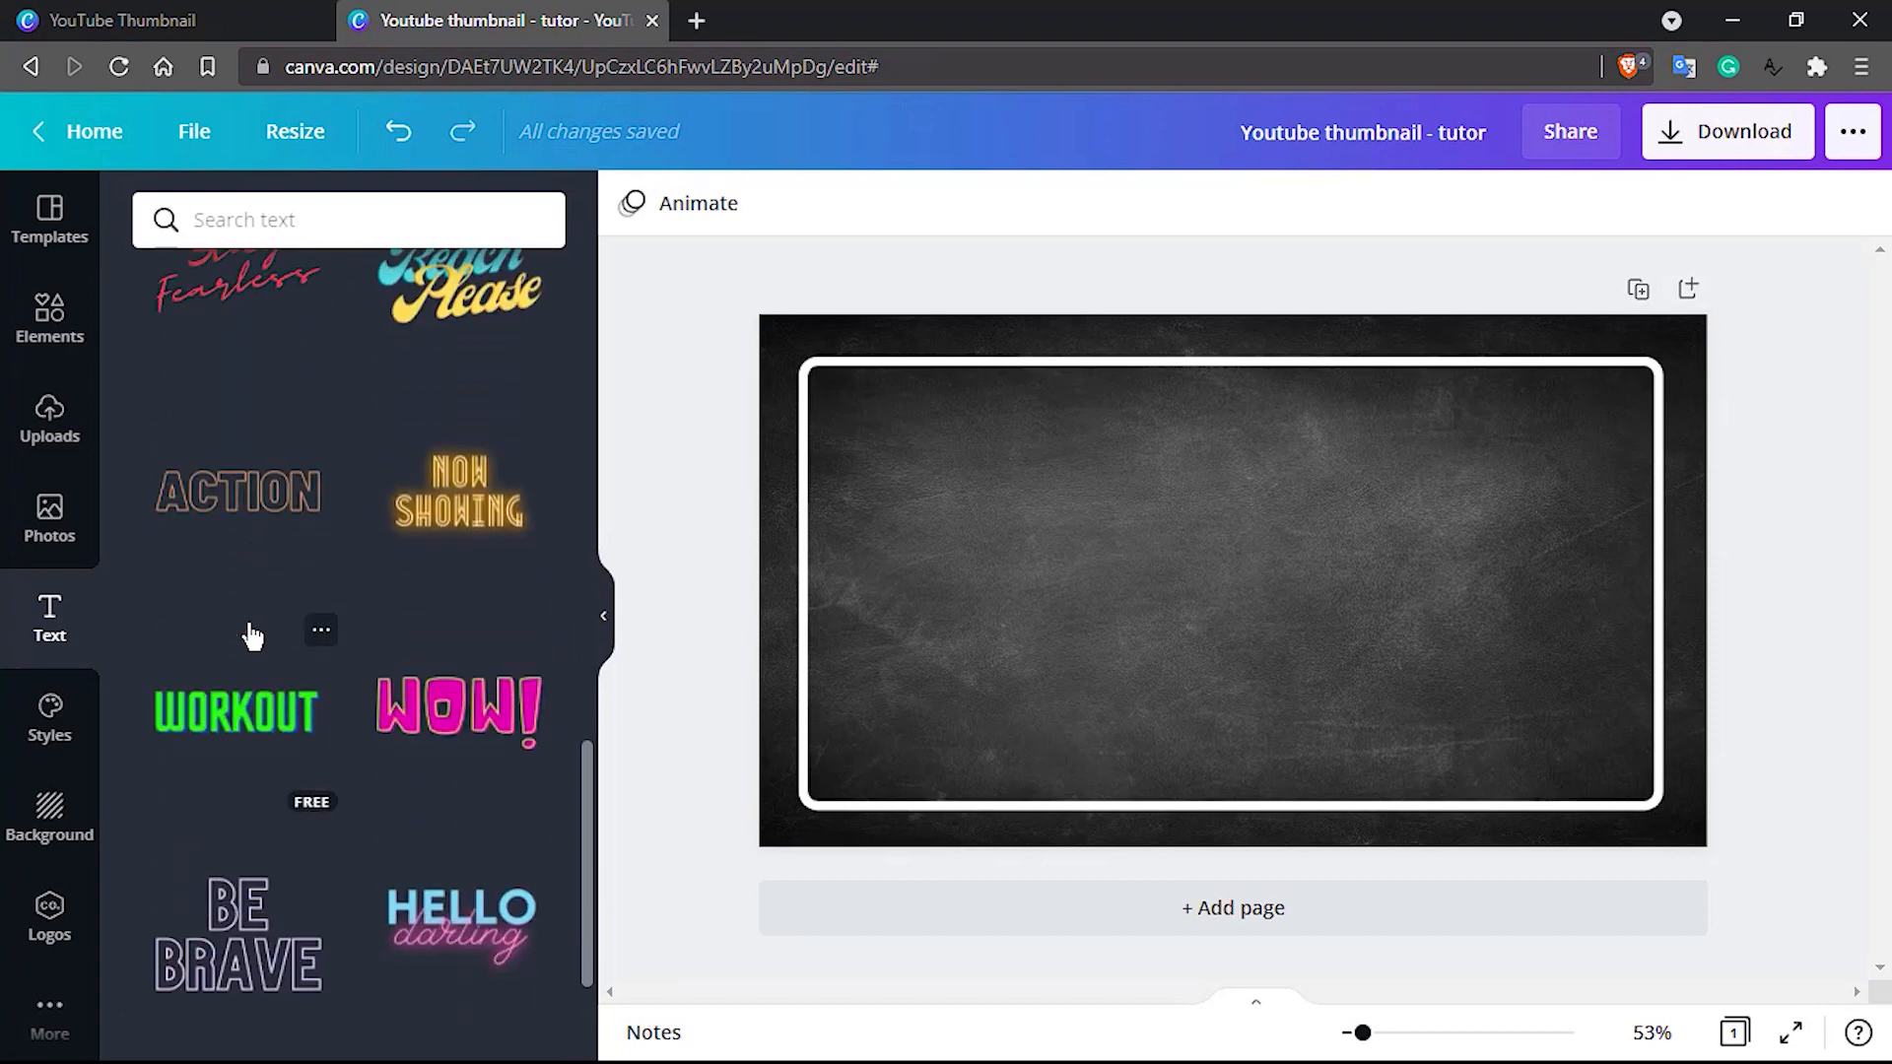
{"action": "scroll", "coordinate": [251, 635], "scroll_direction": "down", "scroll_amount": 4}
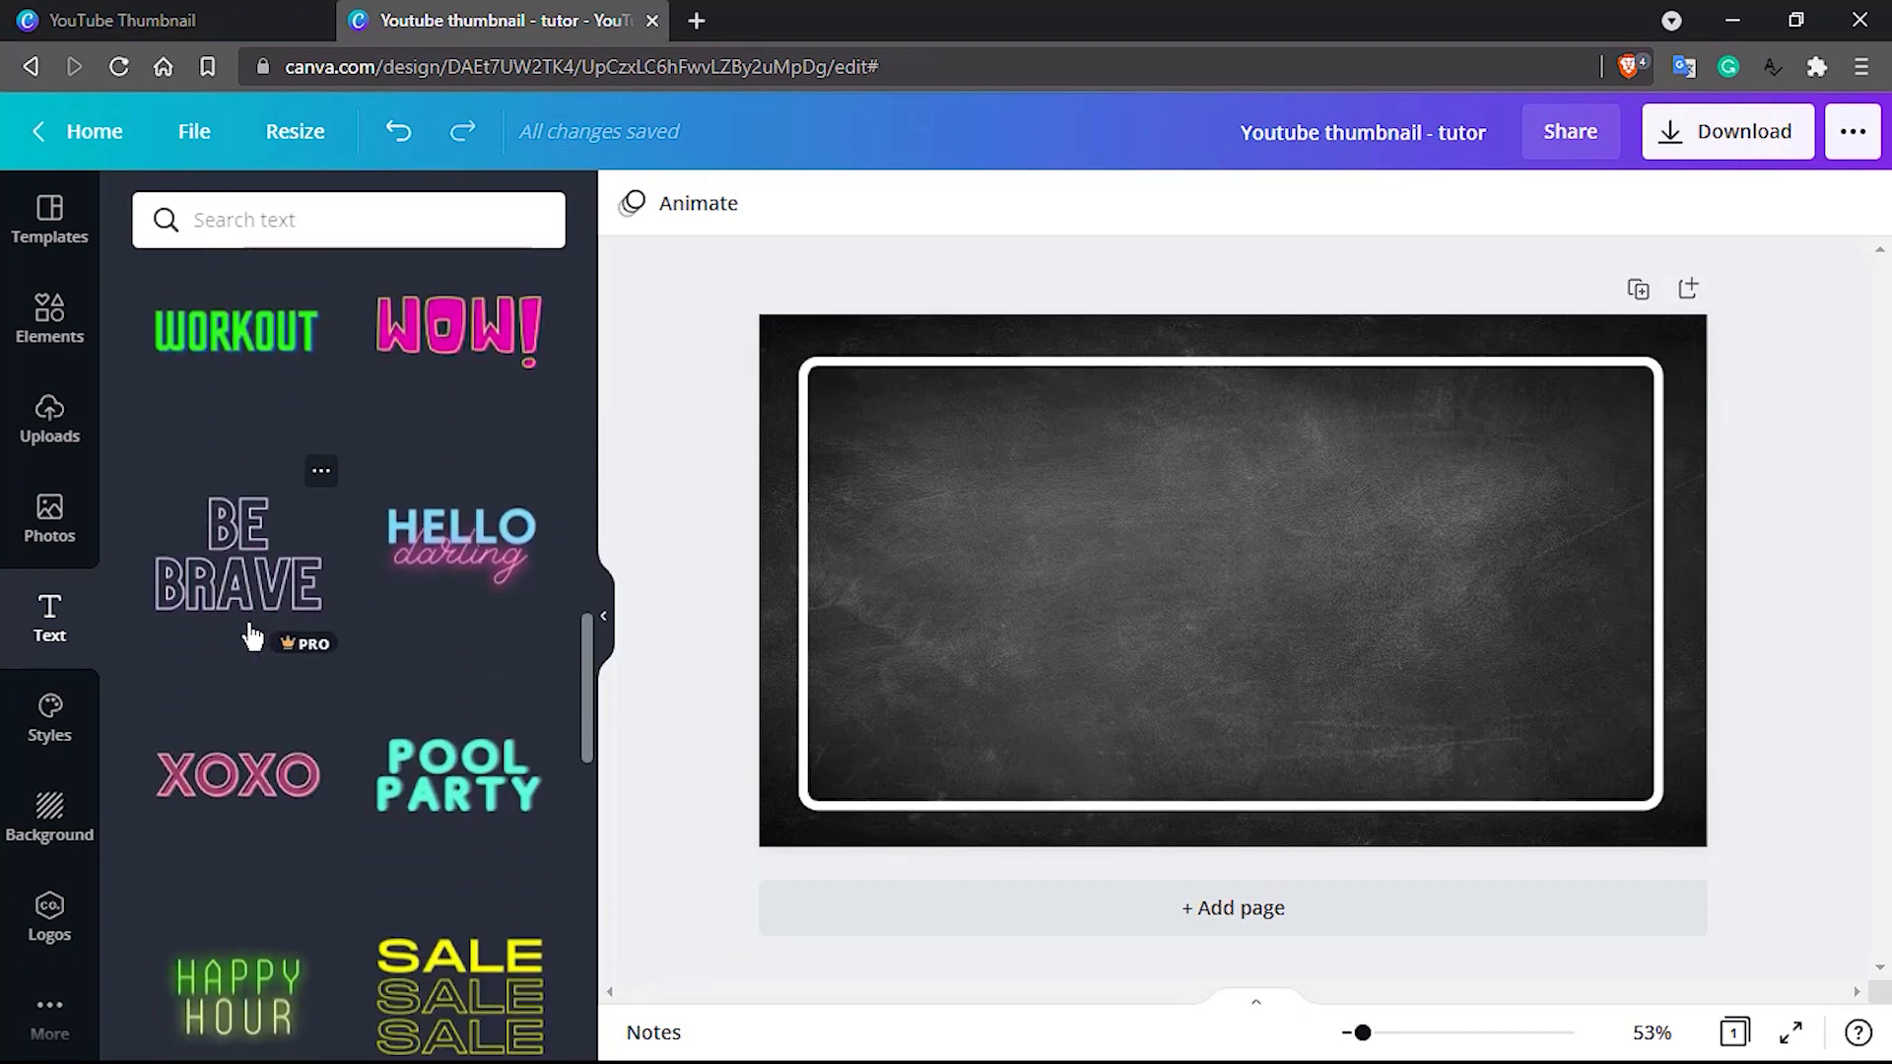
{"action": "scroll", "coordinate": [251, 636], "scroll_direction": "down", "scroll_amount": 6}
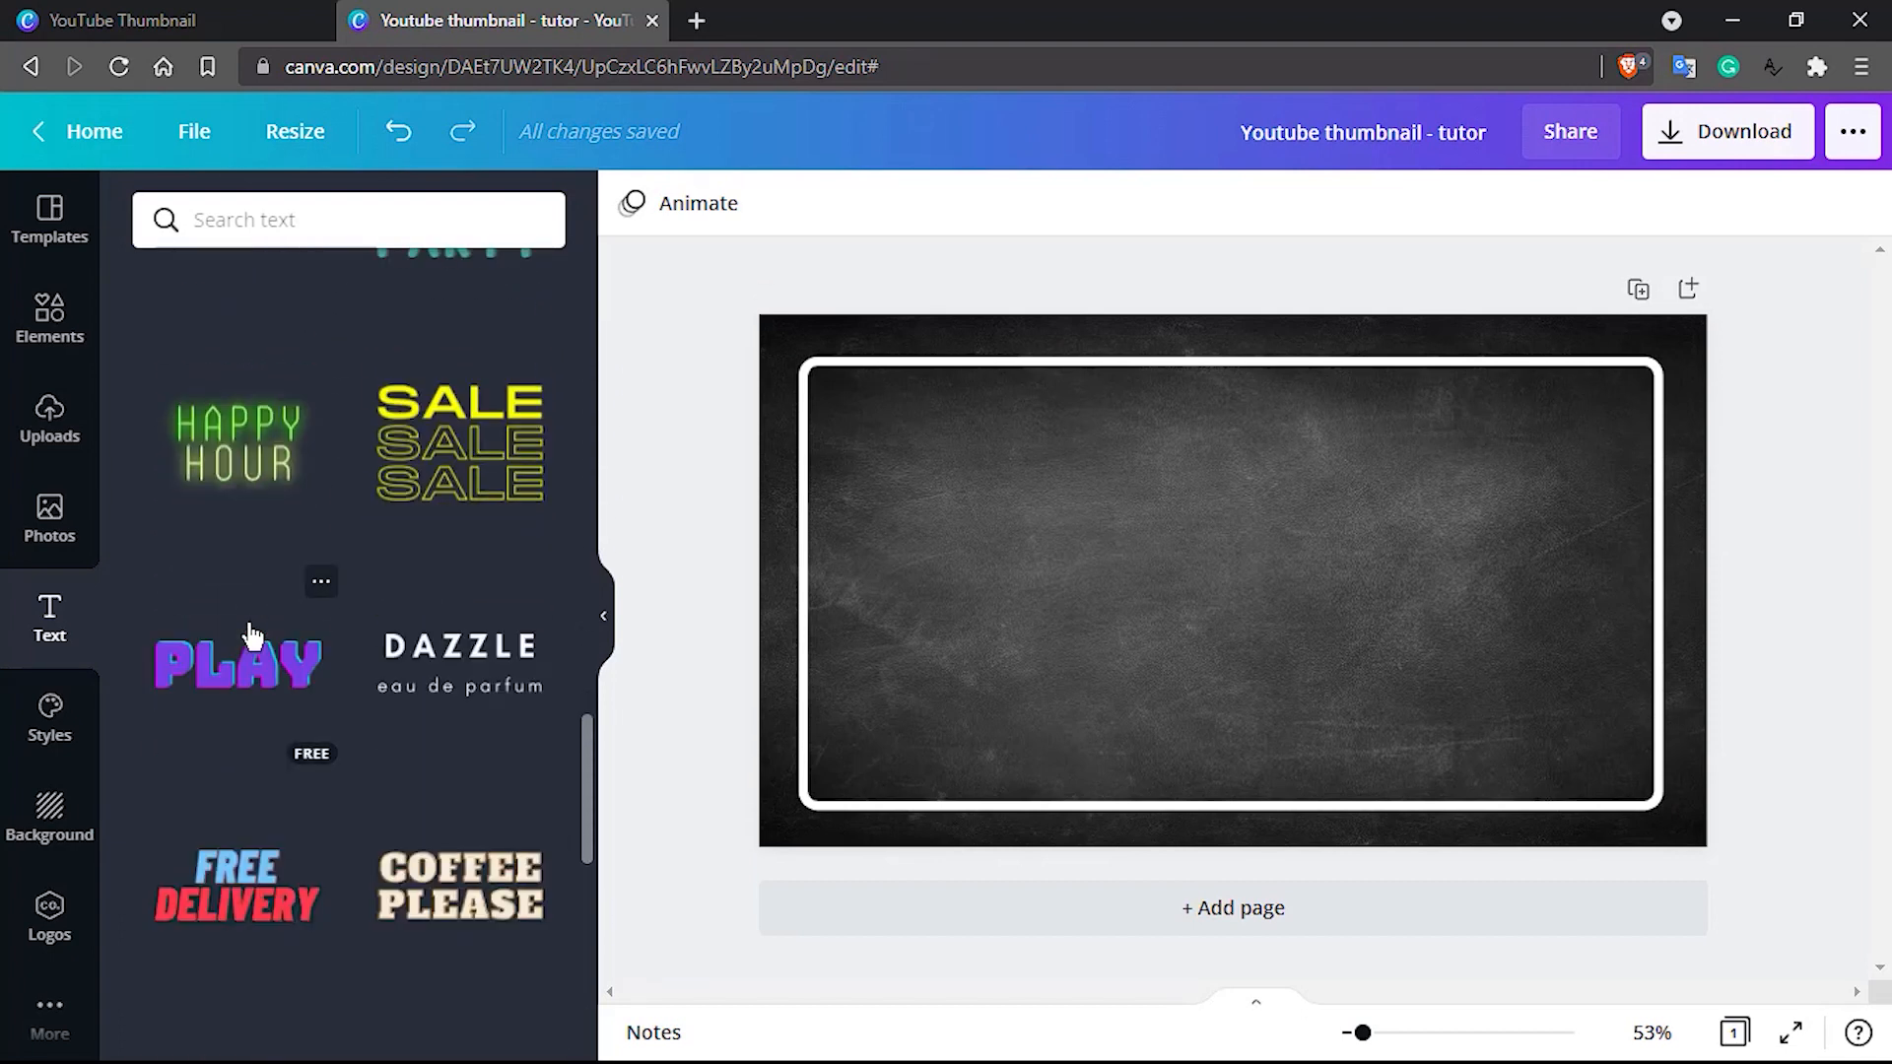
{"action": "scroll", "coordinate": [251, 636], "scroll_direction": "up", "scroll_amount": 7}
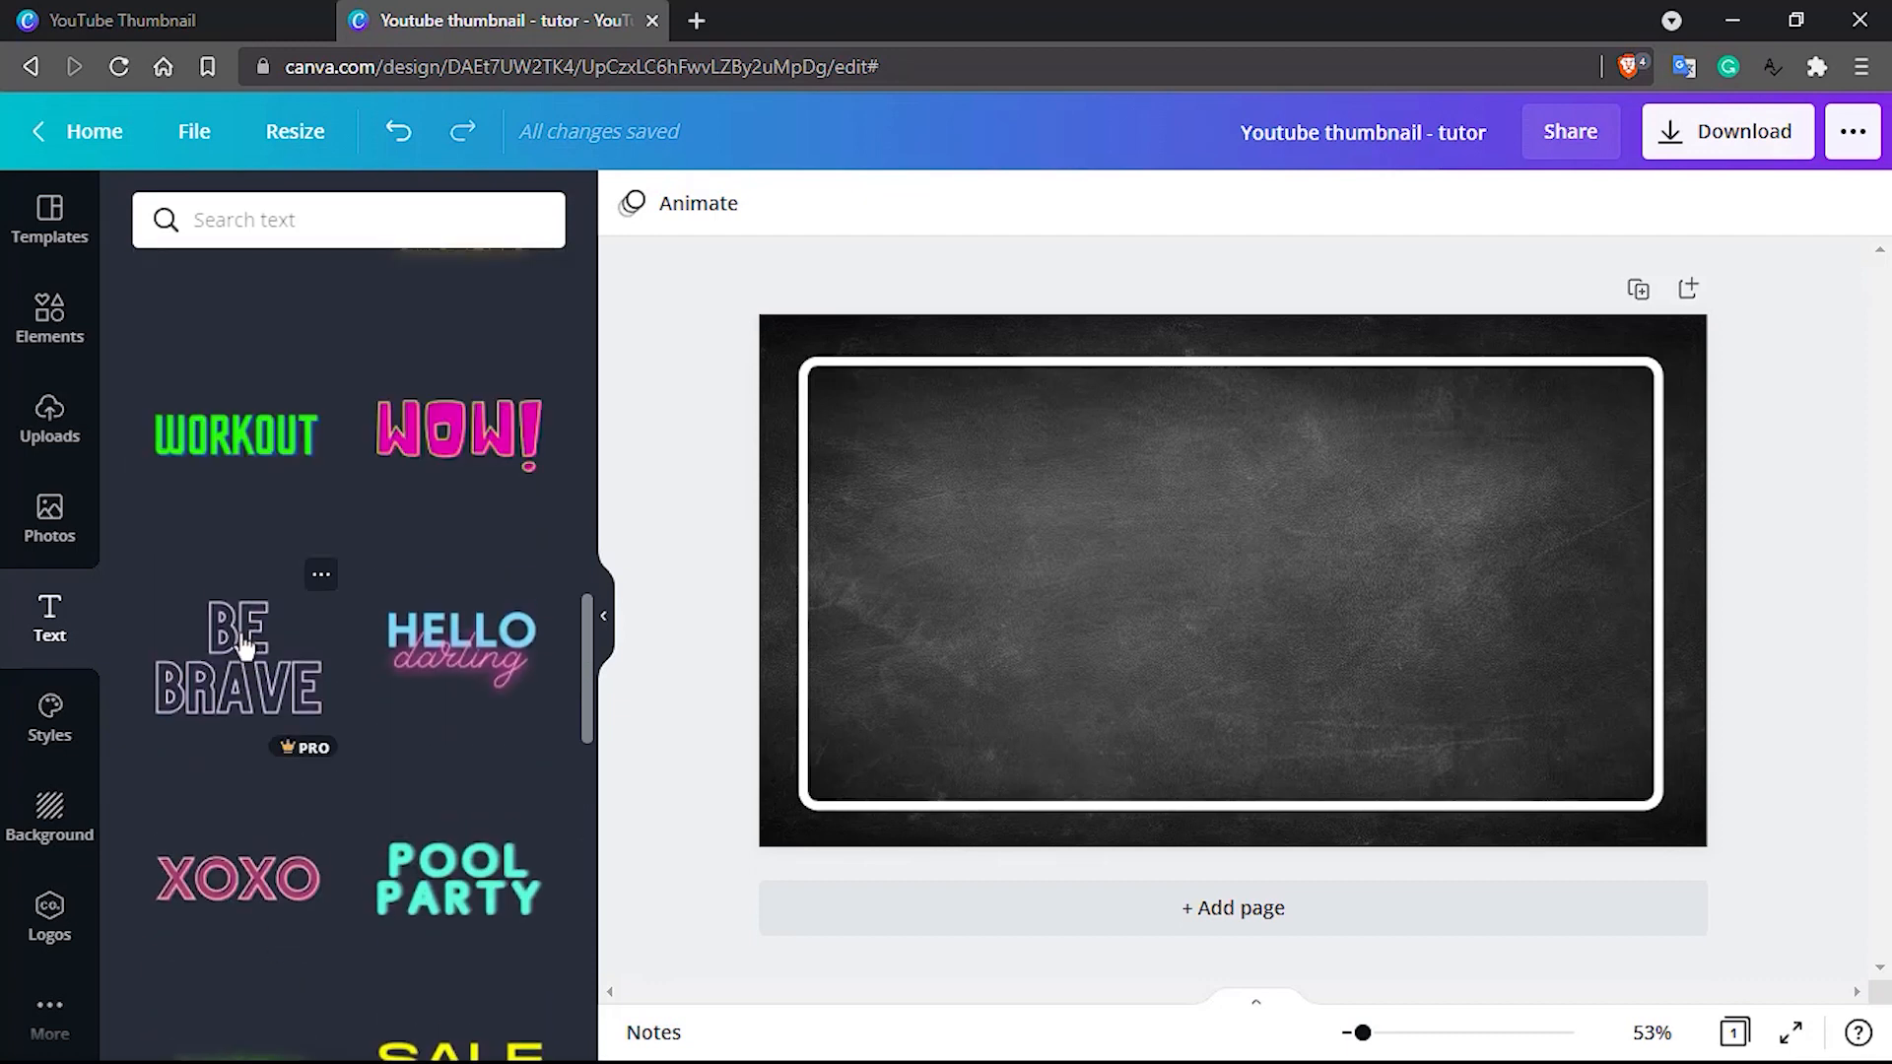
{"action": "left_click_drag", "start_coordinate": [232, 690], "coordinate": [991, 550]}
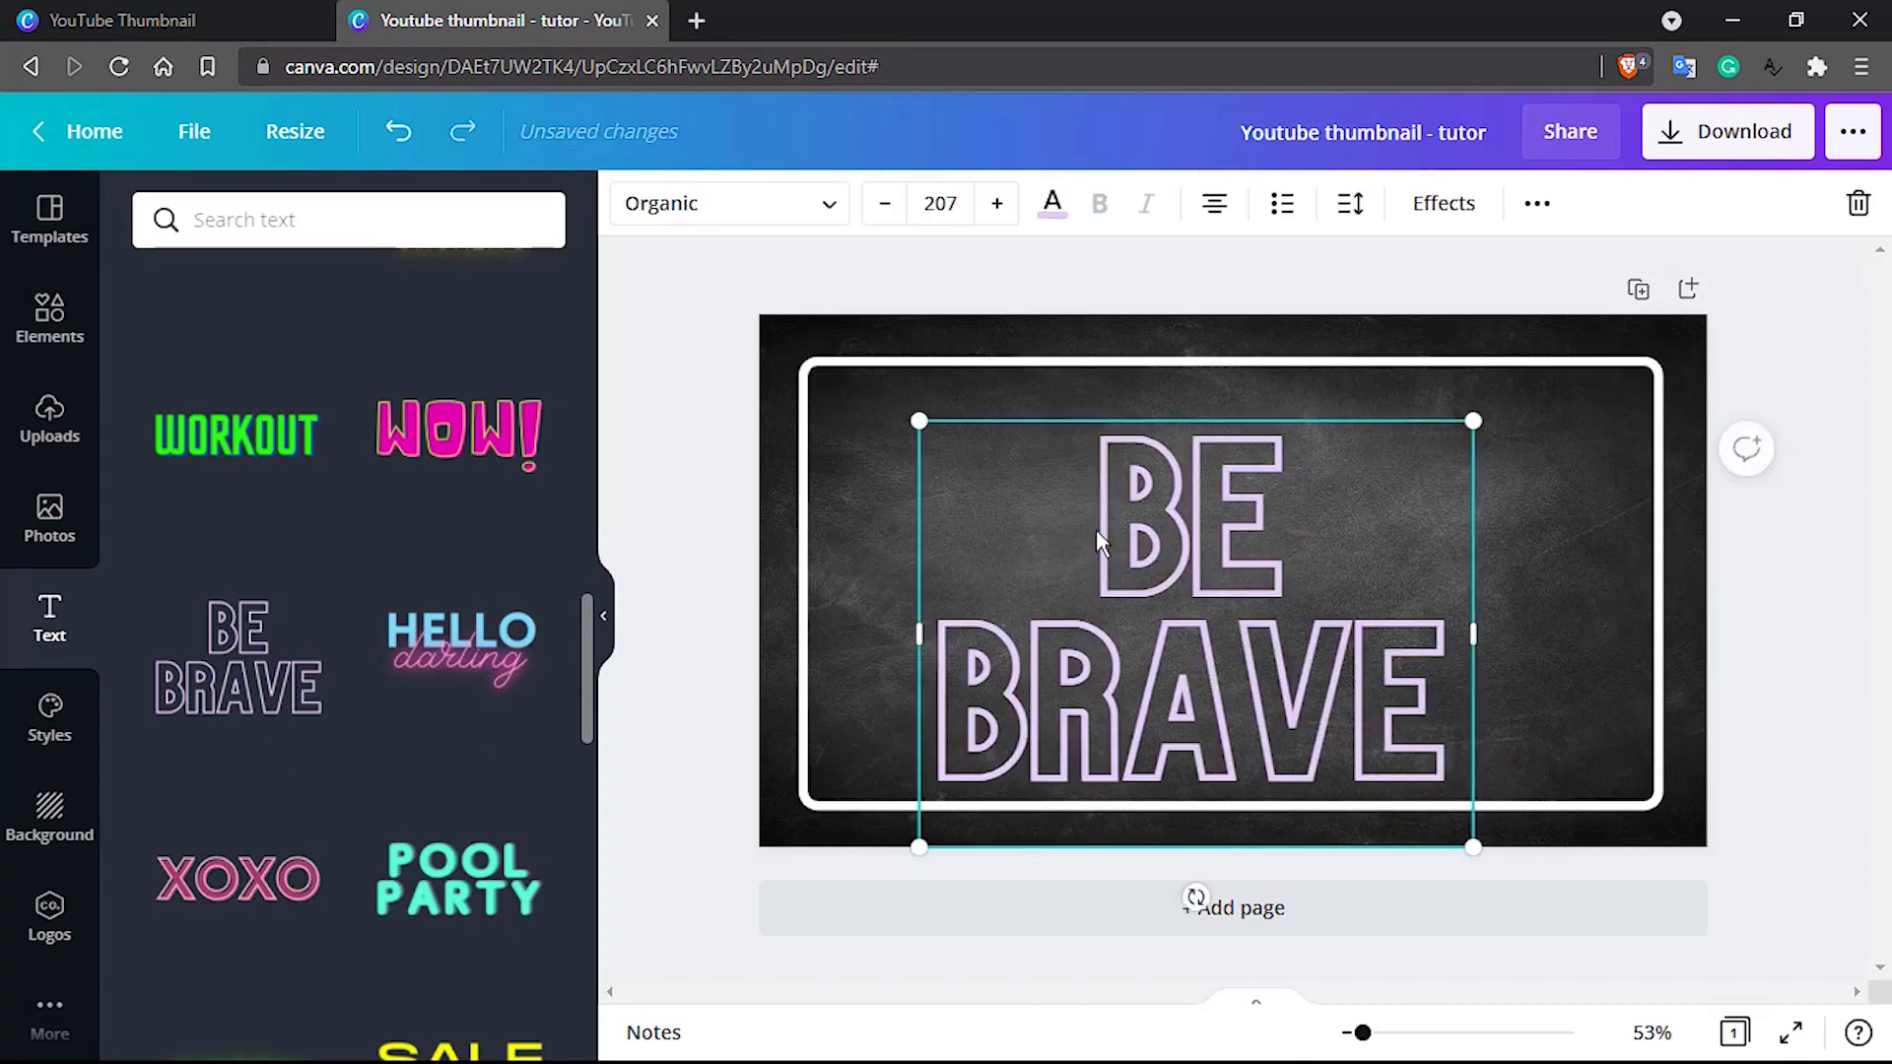
Delete the word "BE" and its line break from the outlined text, keeping only "BRAVE"
{"action": "double_click", "coordinate": [1202, 510]}
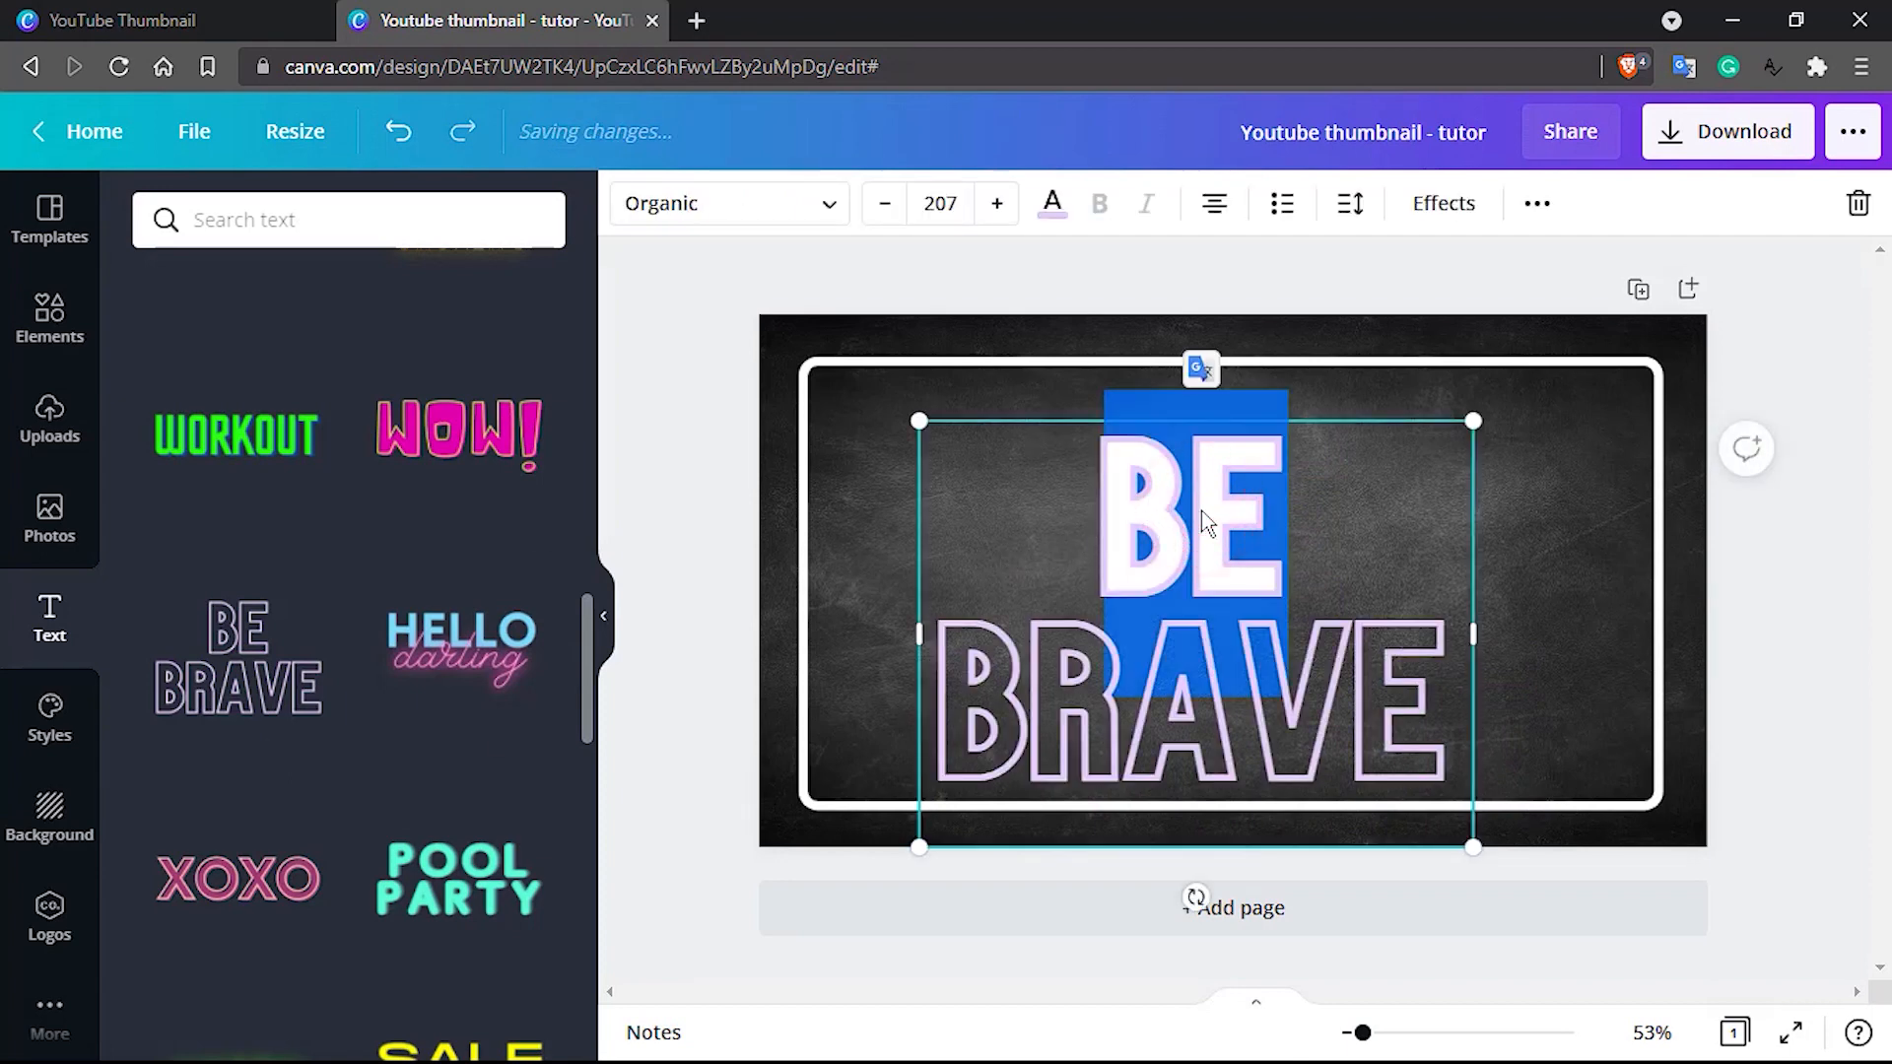
{"action": "key", "text": "BackSpace"}
{"action": "key", "text": "Delete"}
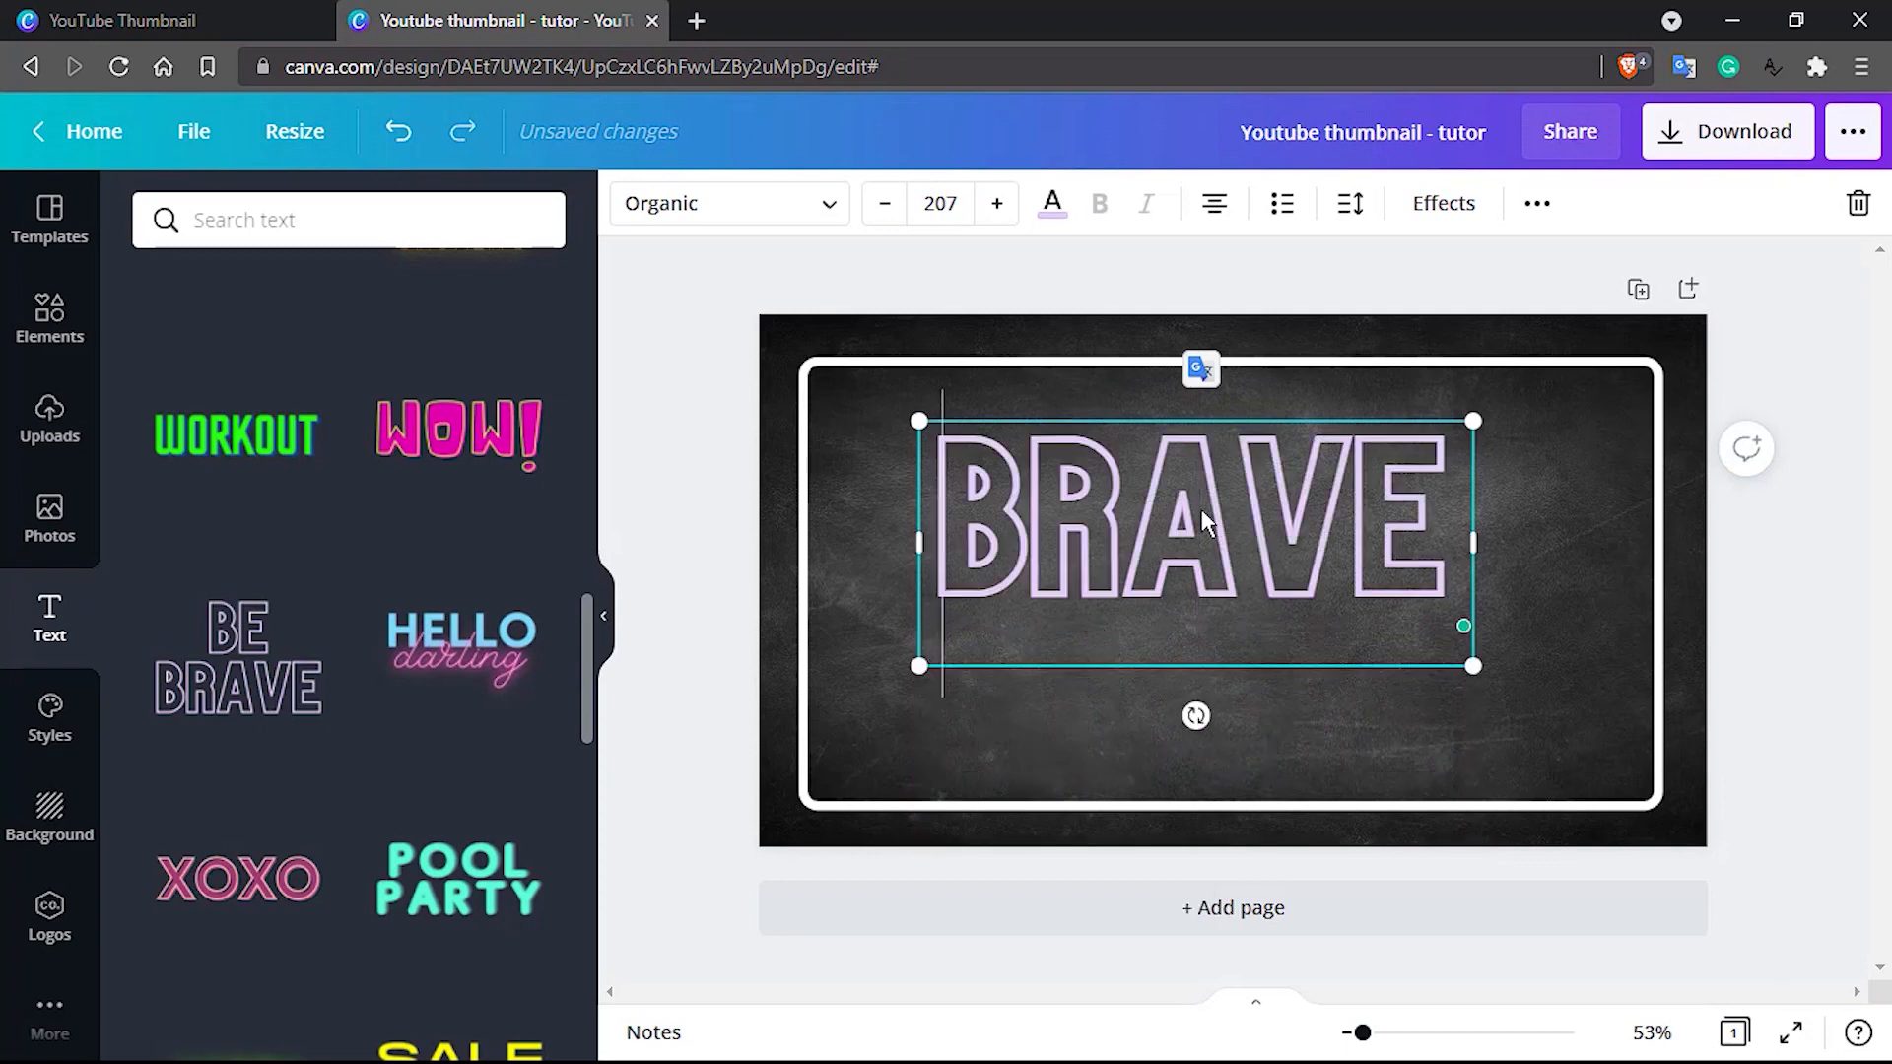
Set the "BRAVE" text to font size 60 and move its box against the frame's left edge, slightly above mid-height
{"action": "double_click", "coordinate": [1112, 519]}
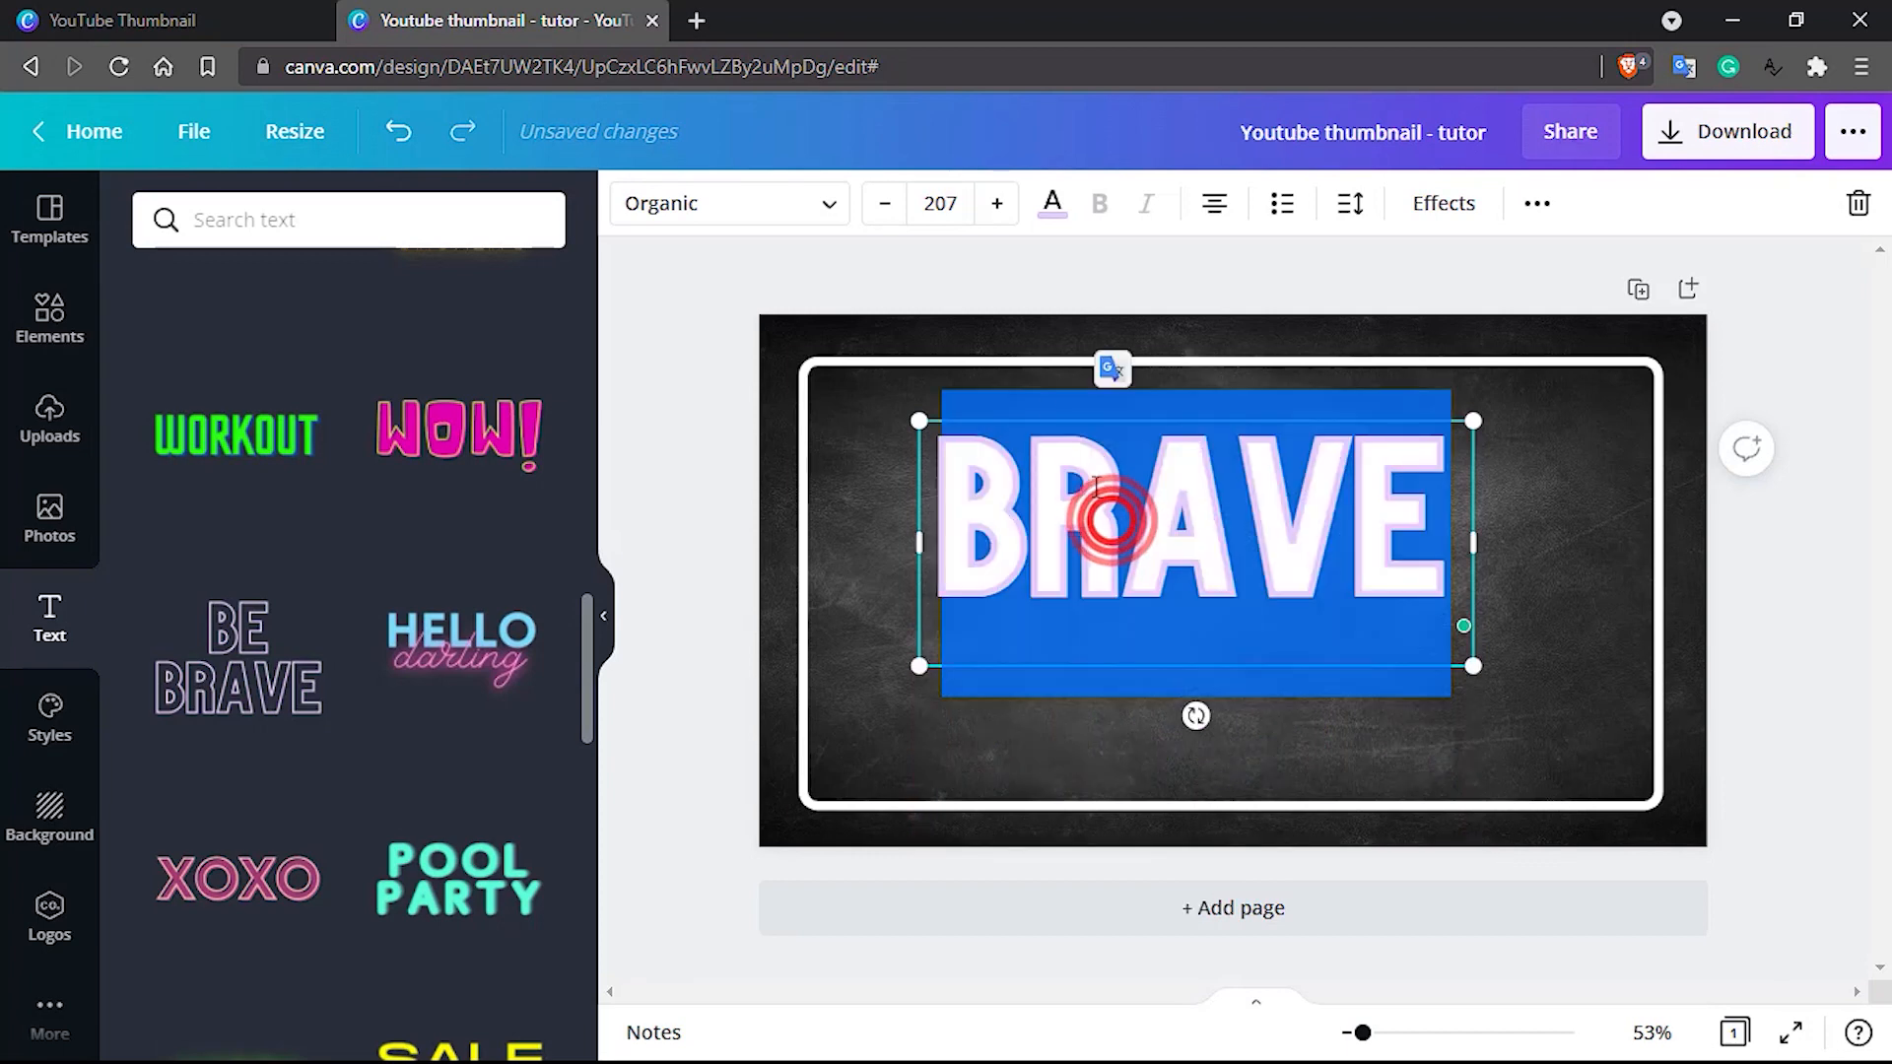
{"action": "left_click", "coordinate": [936, 203]}
{"action": "left_click", "coordinate": [936, 203]}
{"action": "left_click", "coordinate": [937, 203]}
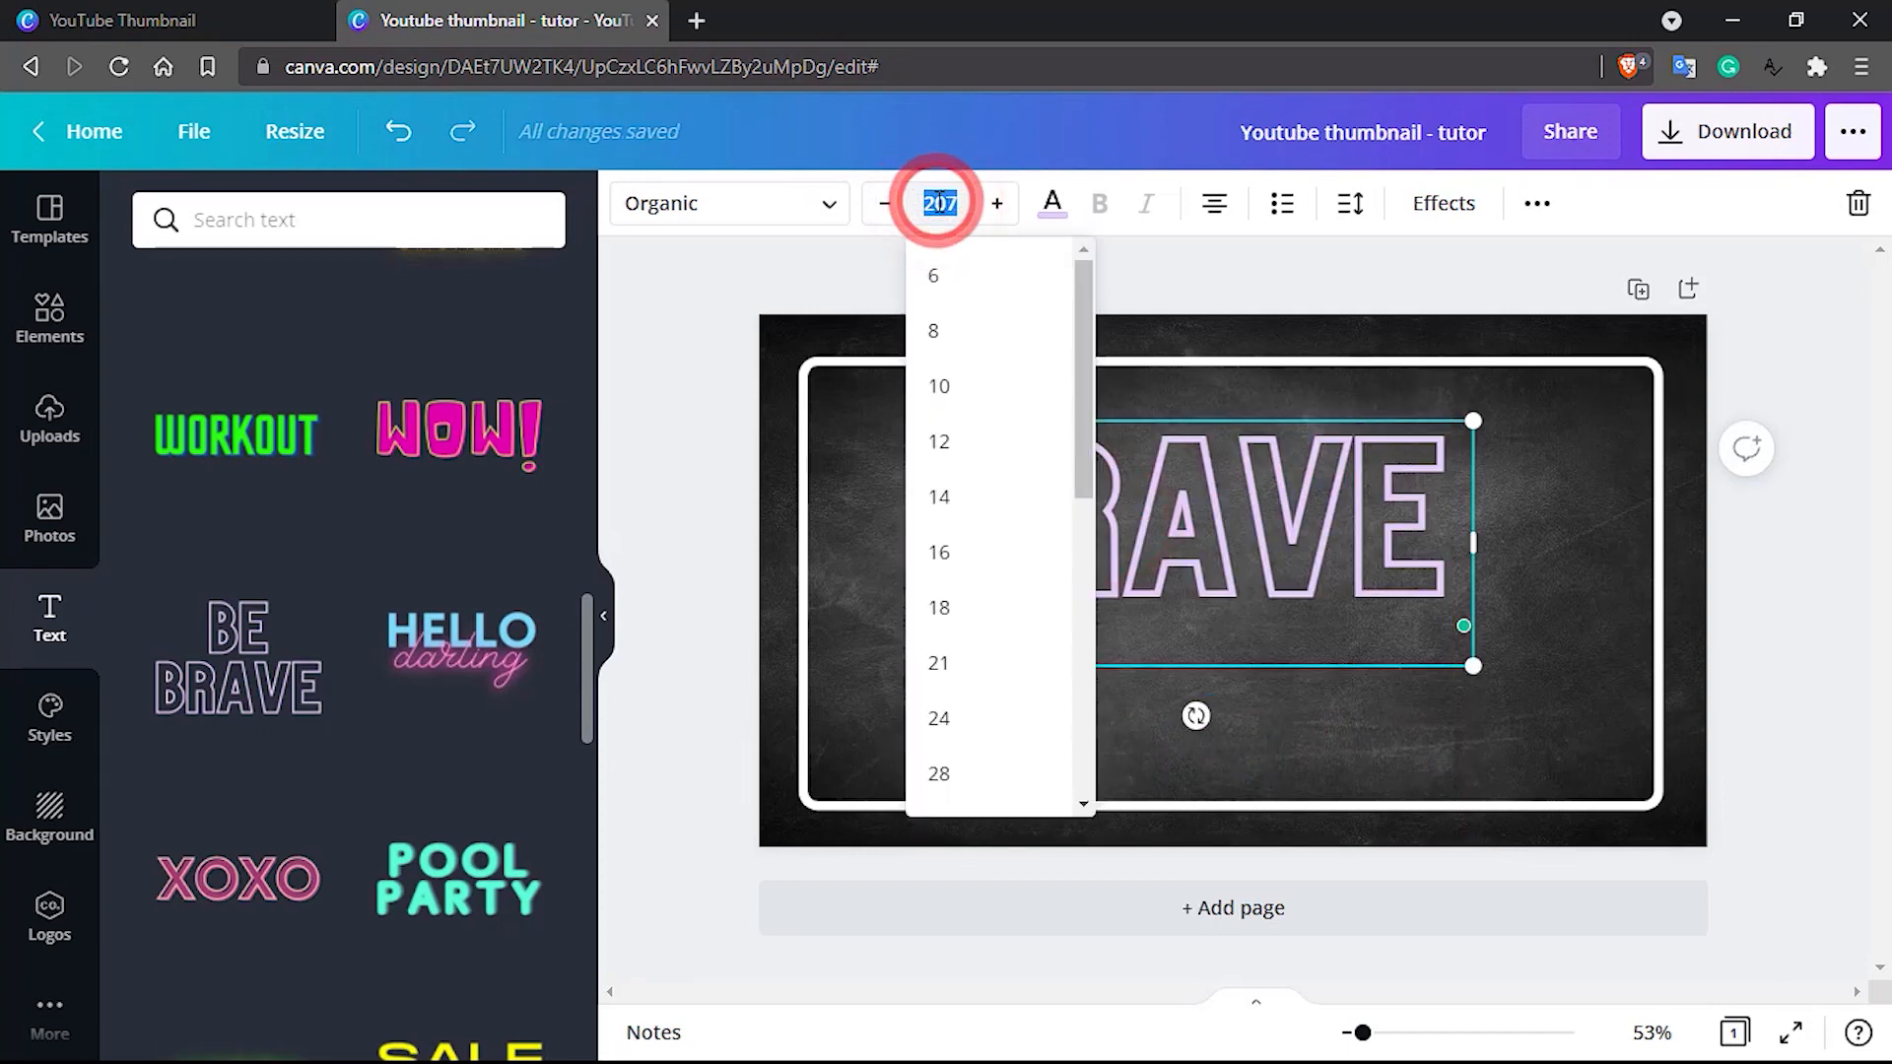
{"action": "key", "text": "Return"}
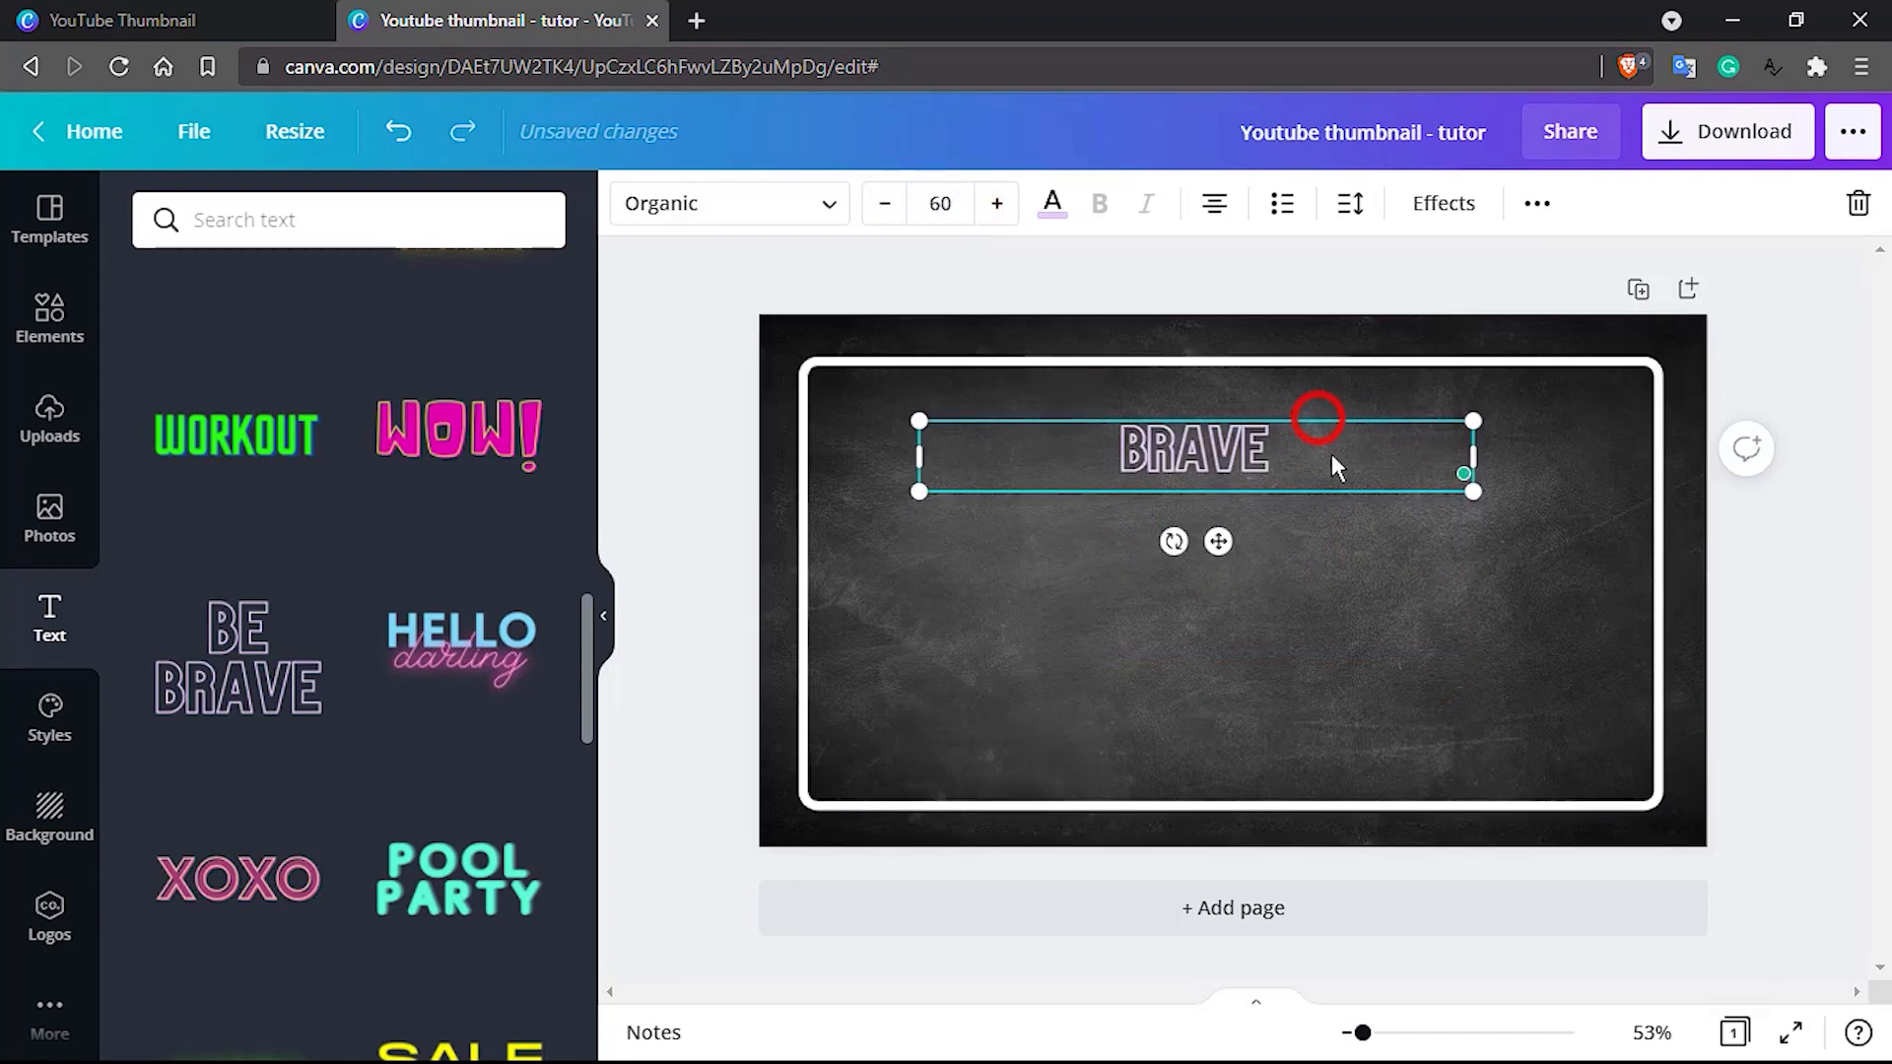
{"action": "left_click_drag", "start_coordinate": [1332, 455], "coordinate": [1204, 506]}
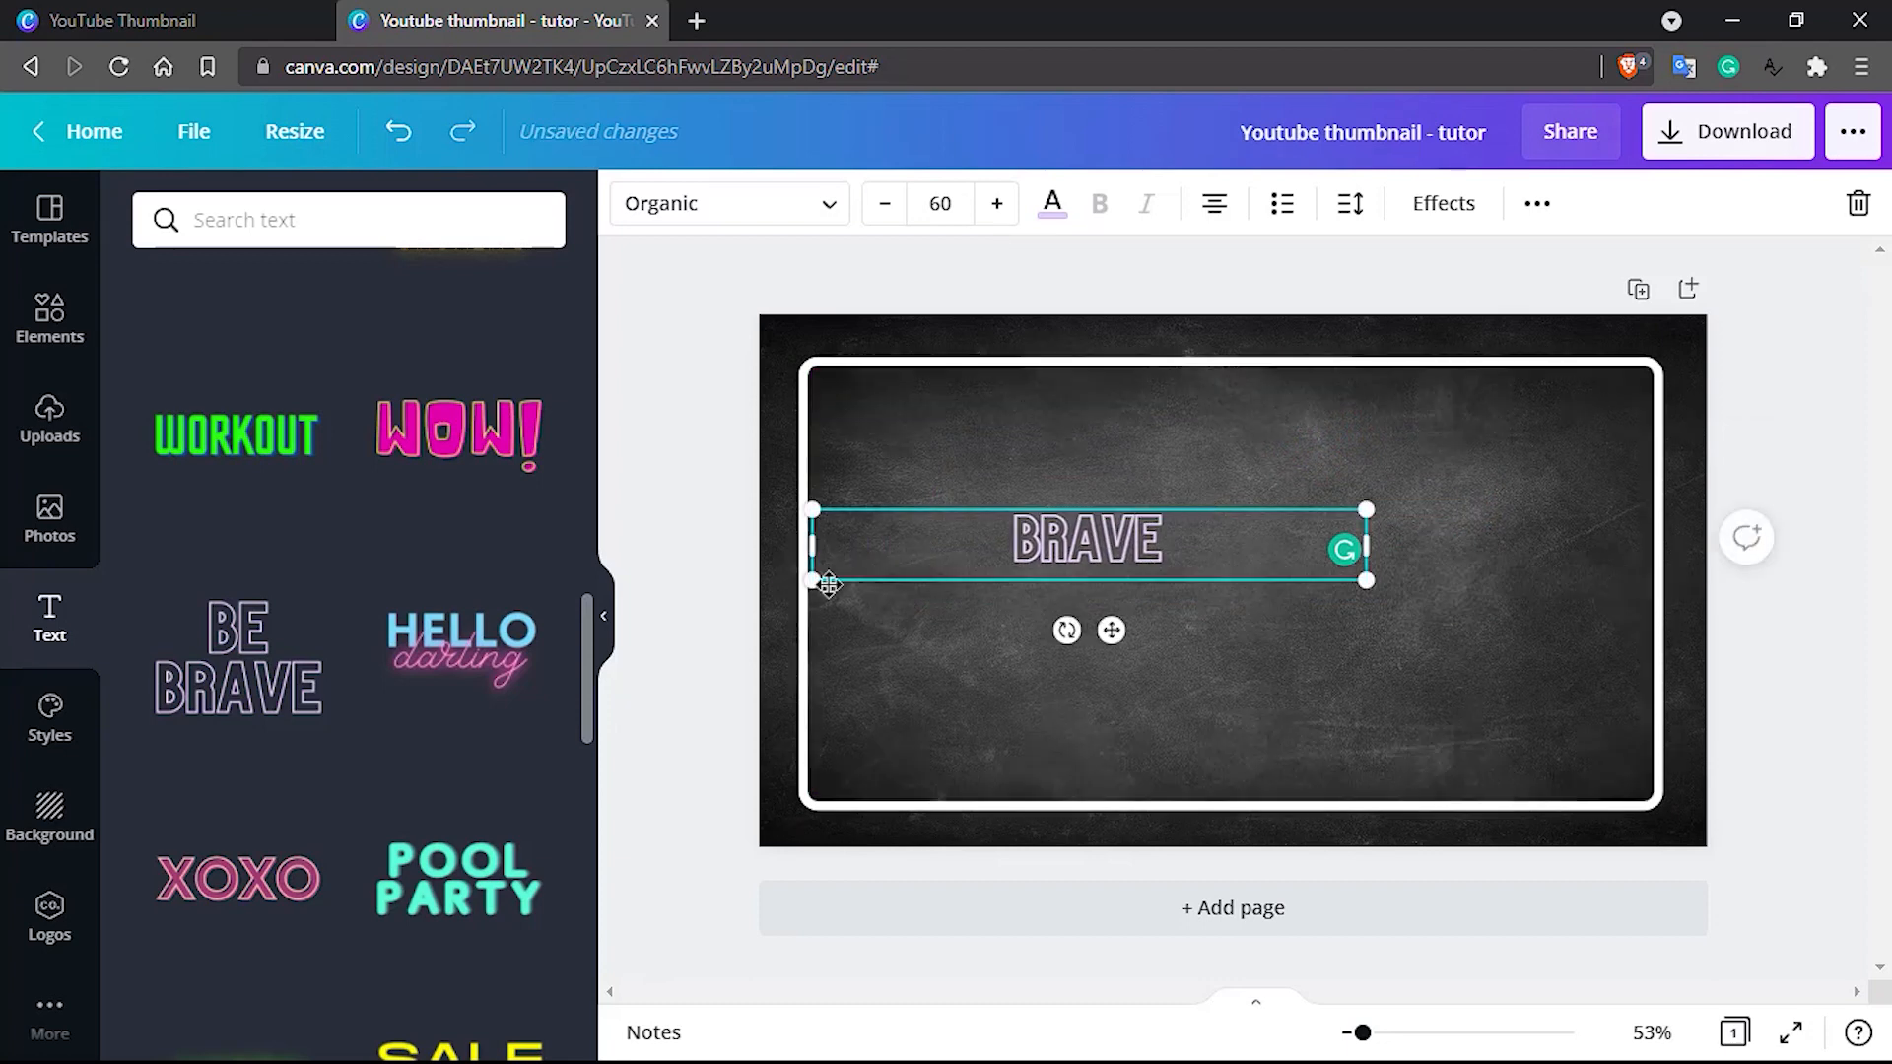
Add the "Beach Please" font combination to the page inside the white frame
{"action": "scroll", "coordinate": [343, 700], "scroll_direction": "down", "scroll_amount": 10}
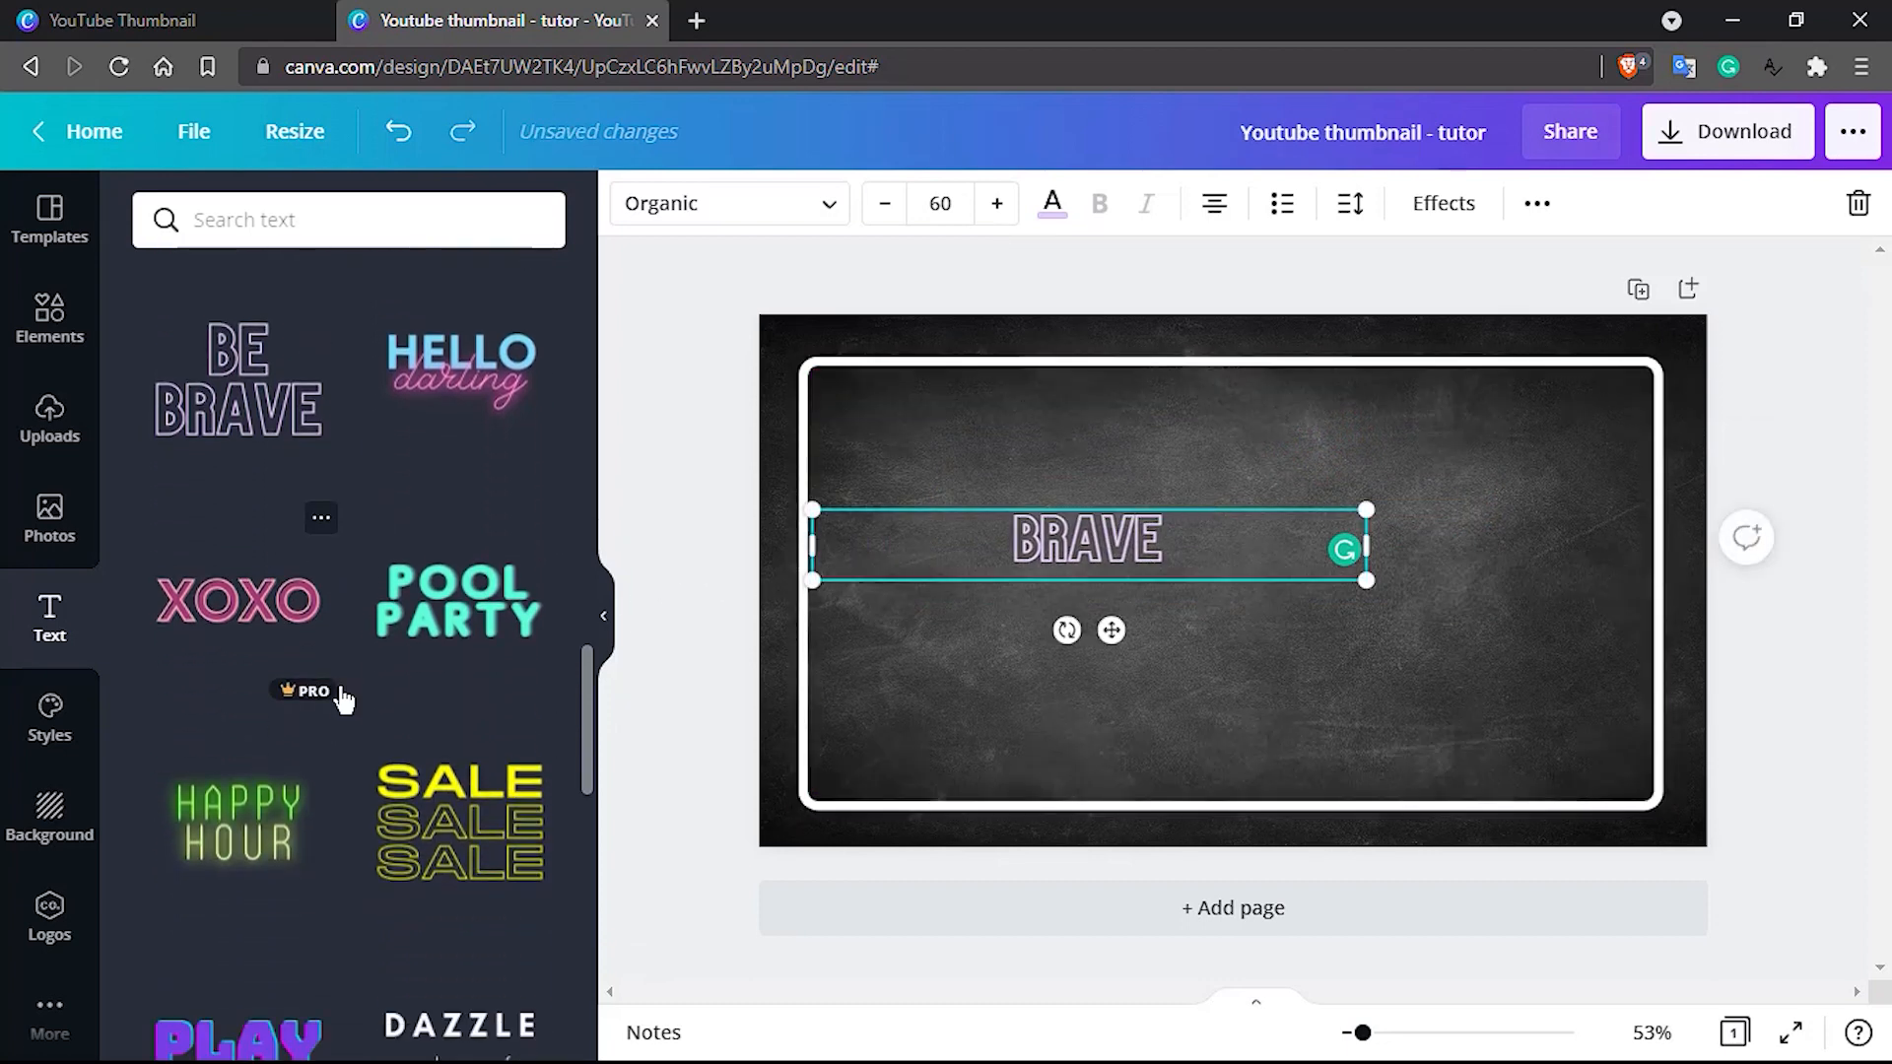
{"action": "scroll", "coordinate": [343, 701], "scroll_direction": "down", "scroll_amount": 10}
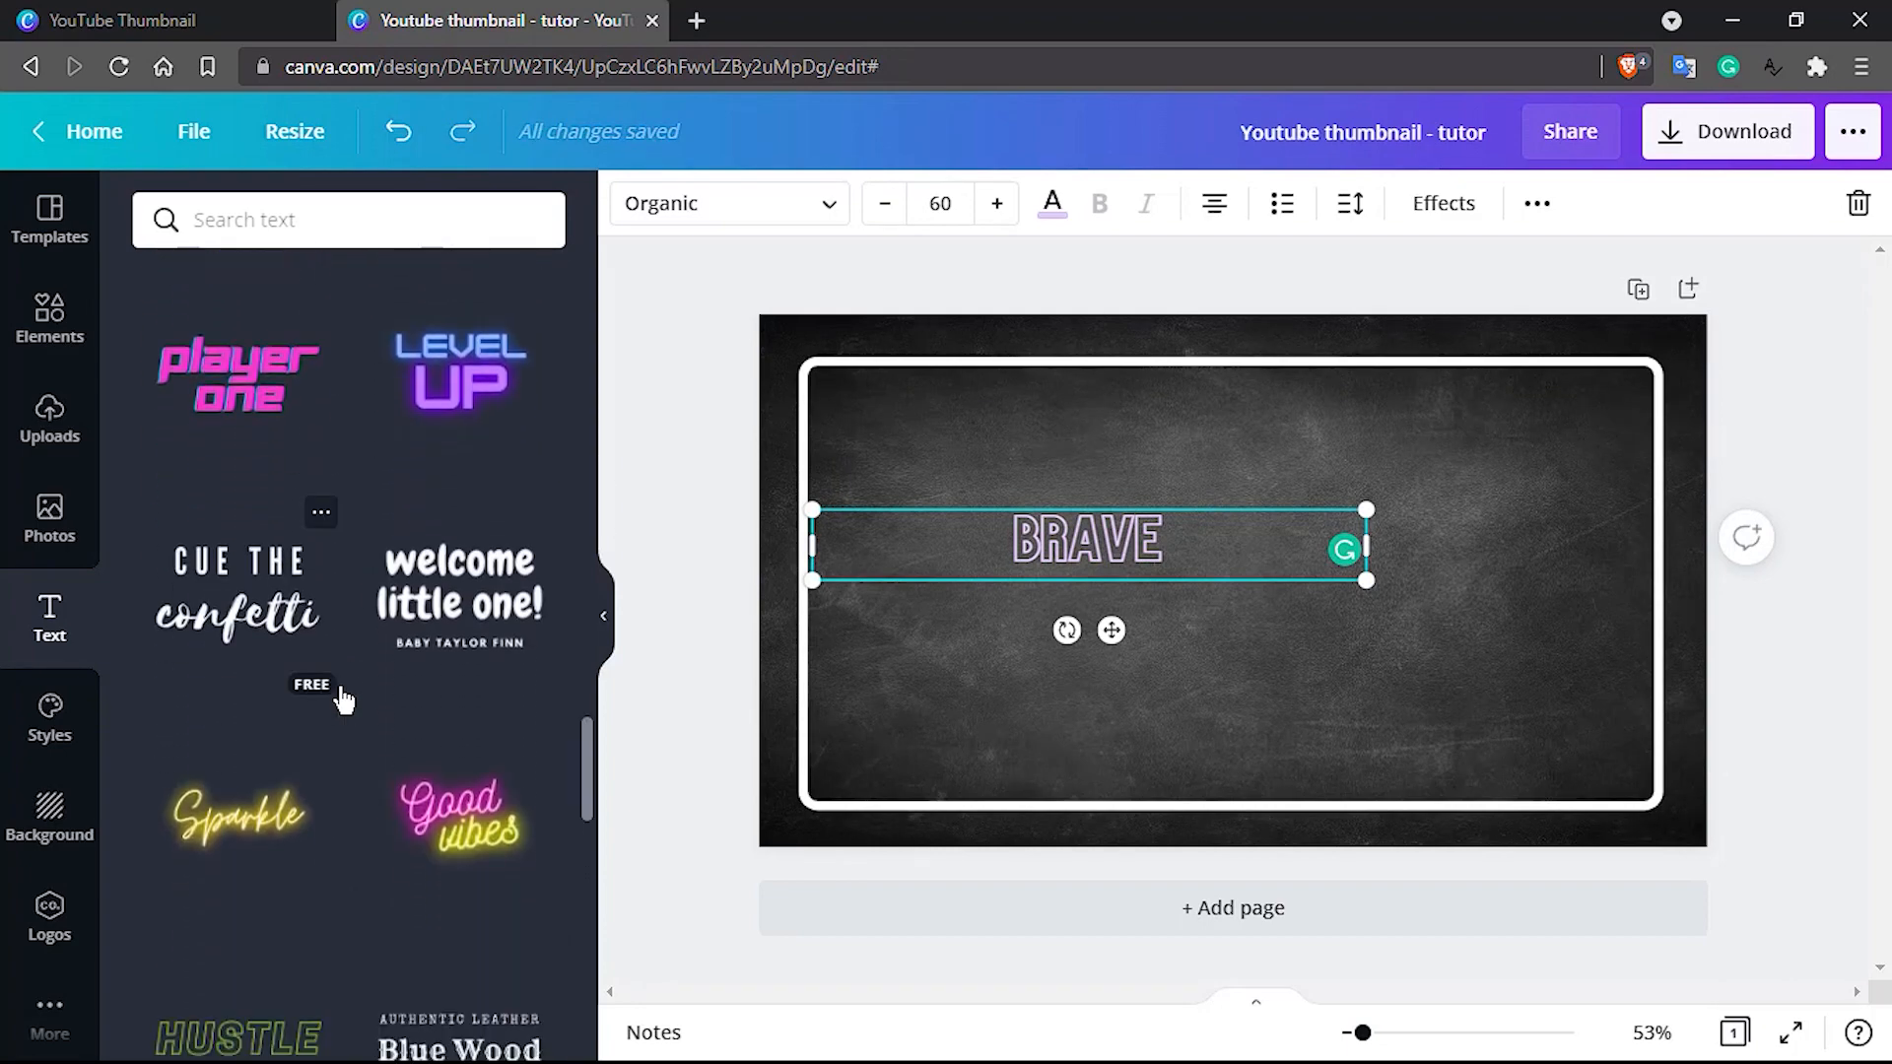
{"action": "scroll", "coordinate": [343, 701], "scroll_direction": "up", "scroll_amount": 15}
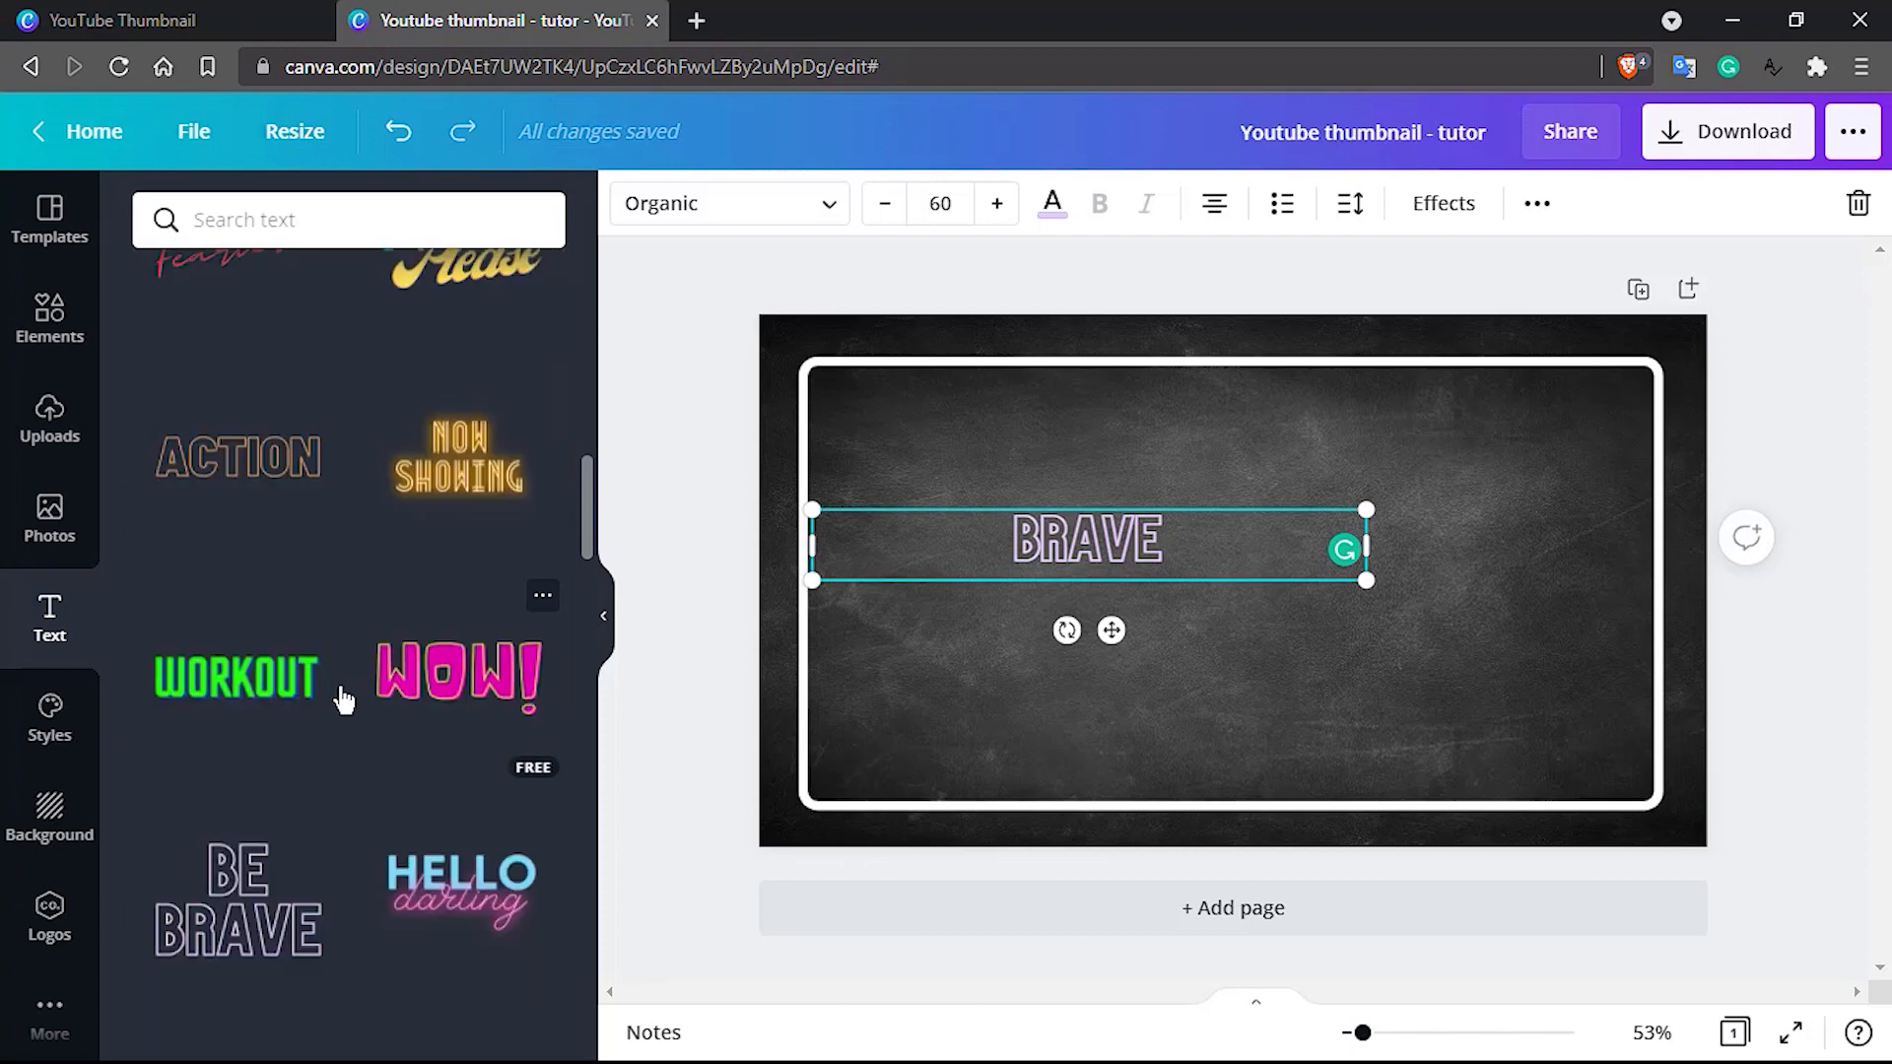
{"action": "scroll", "coordinate": [343, 700], "scroll_direction": "up", "scroll_amount": 4}
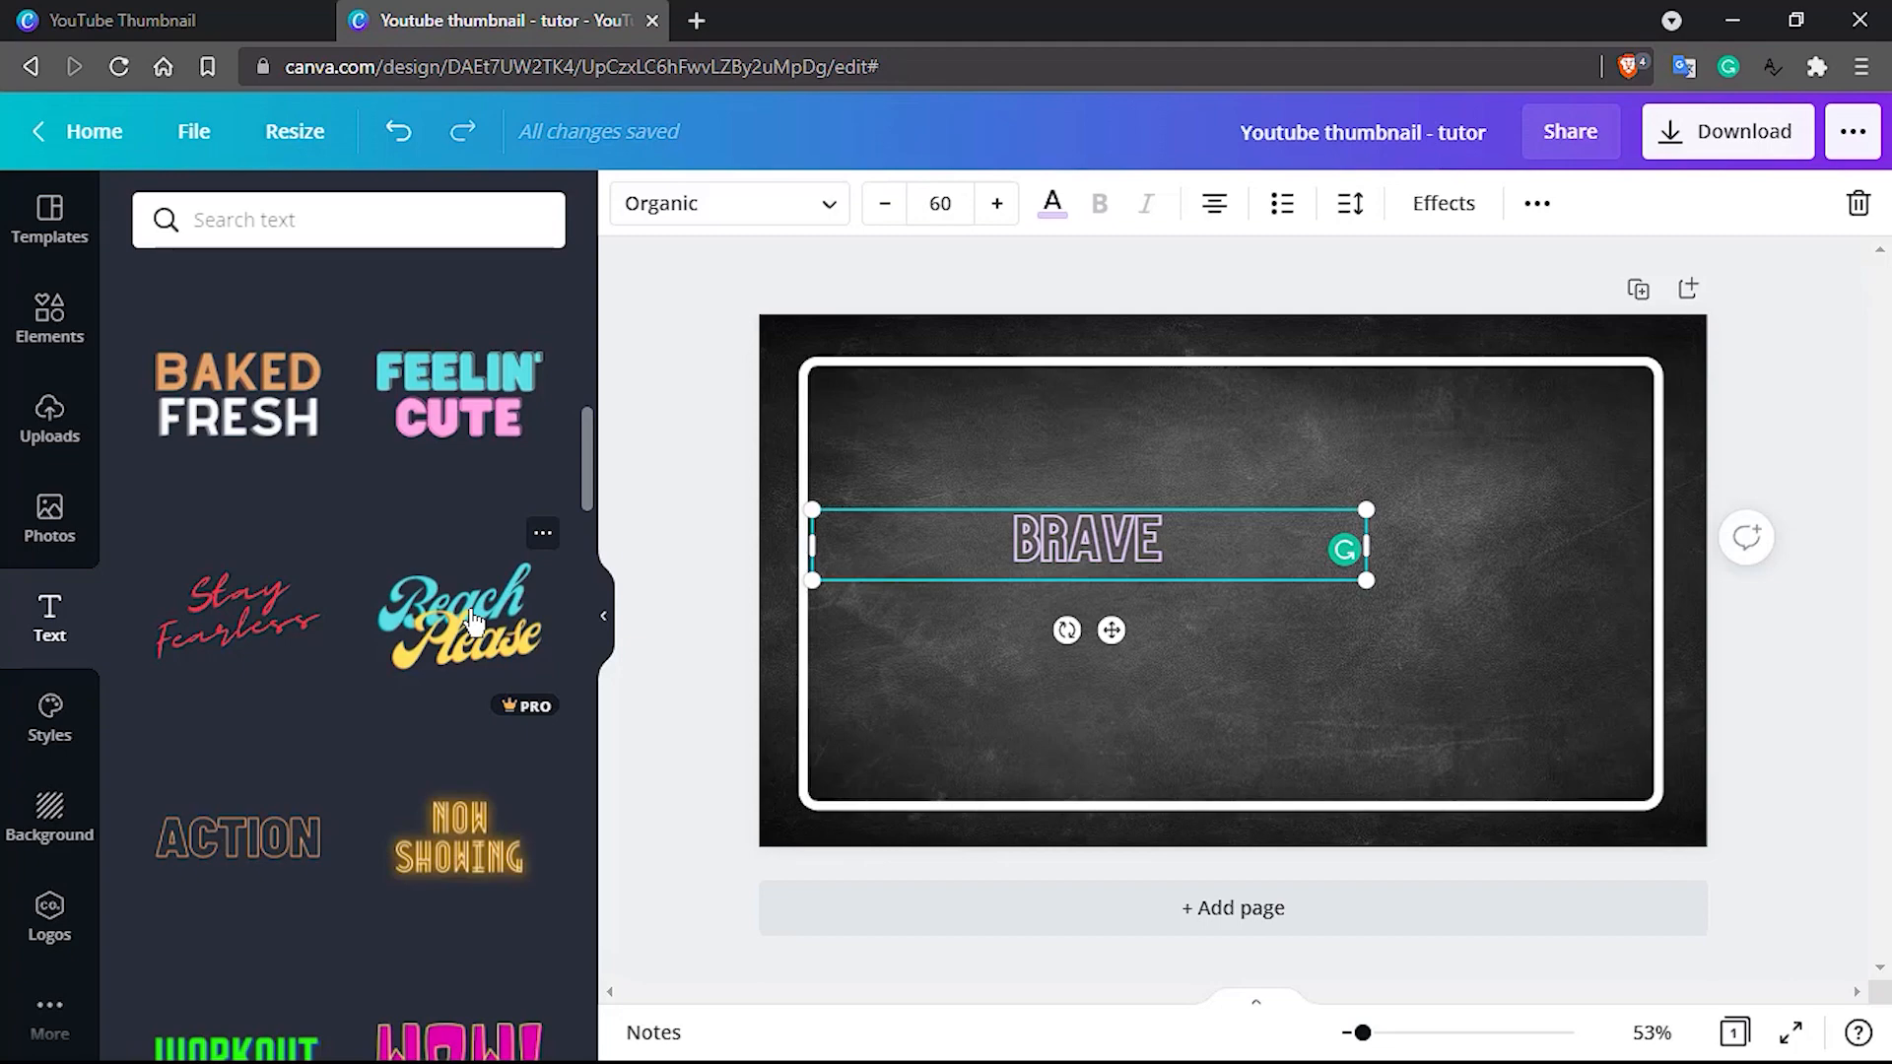
{"action": "scroll", "coordinate": [471, 621], "scroll_direction": "up", "scroll_amount": 10}
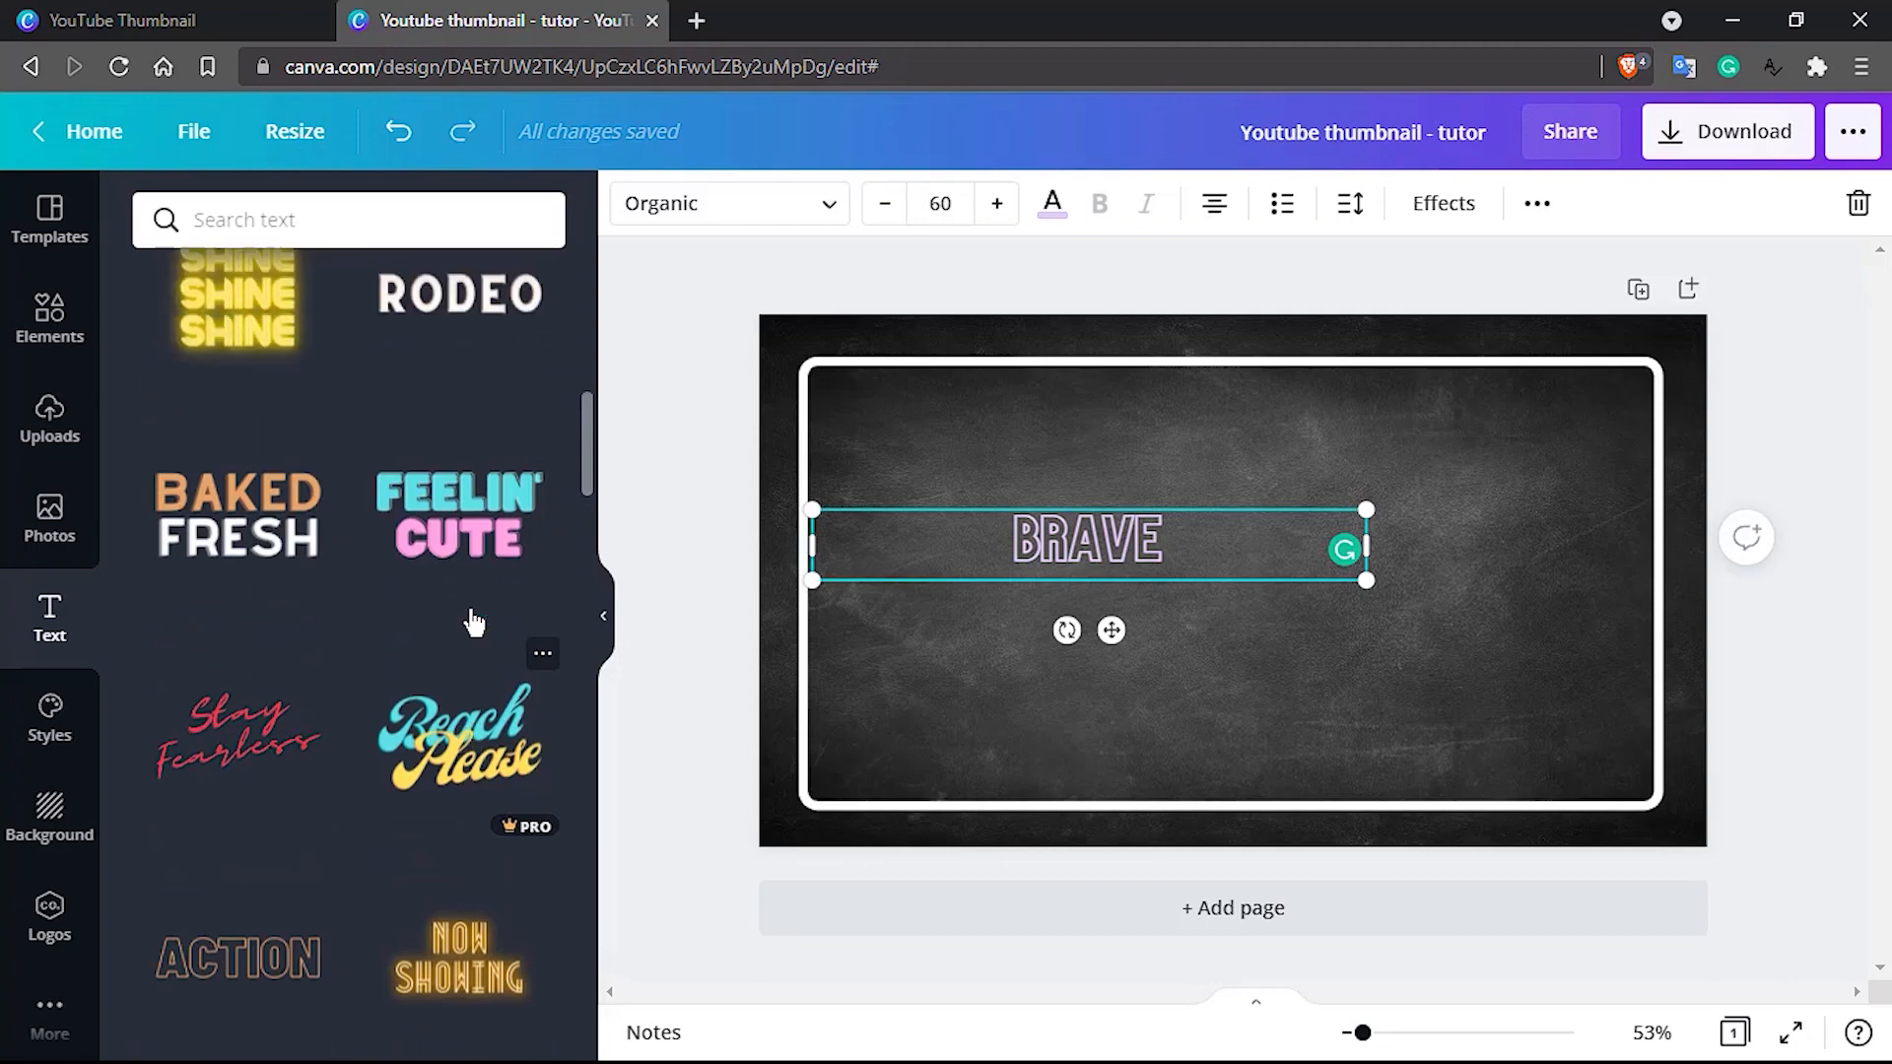
{"action": "scroll", "coordinate": [471, 621], "scroll_direction": "down", "scroll_amount": 8}
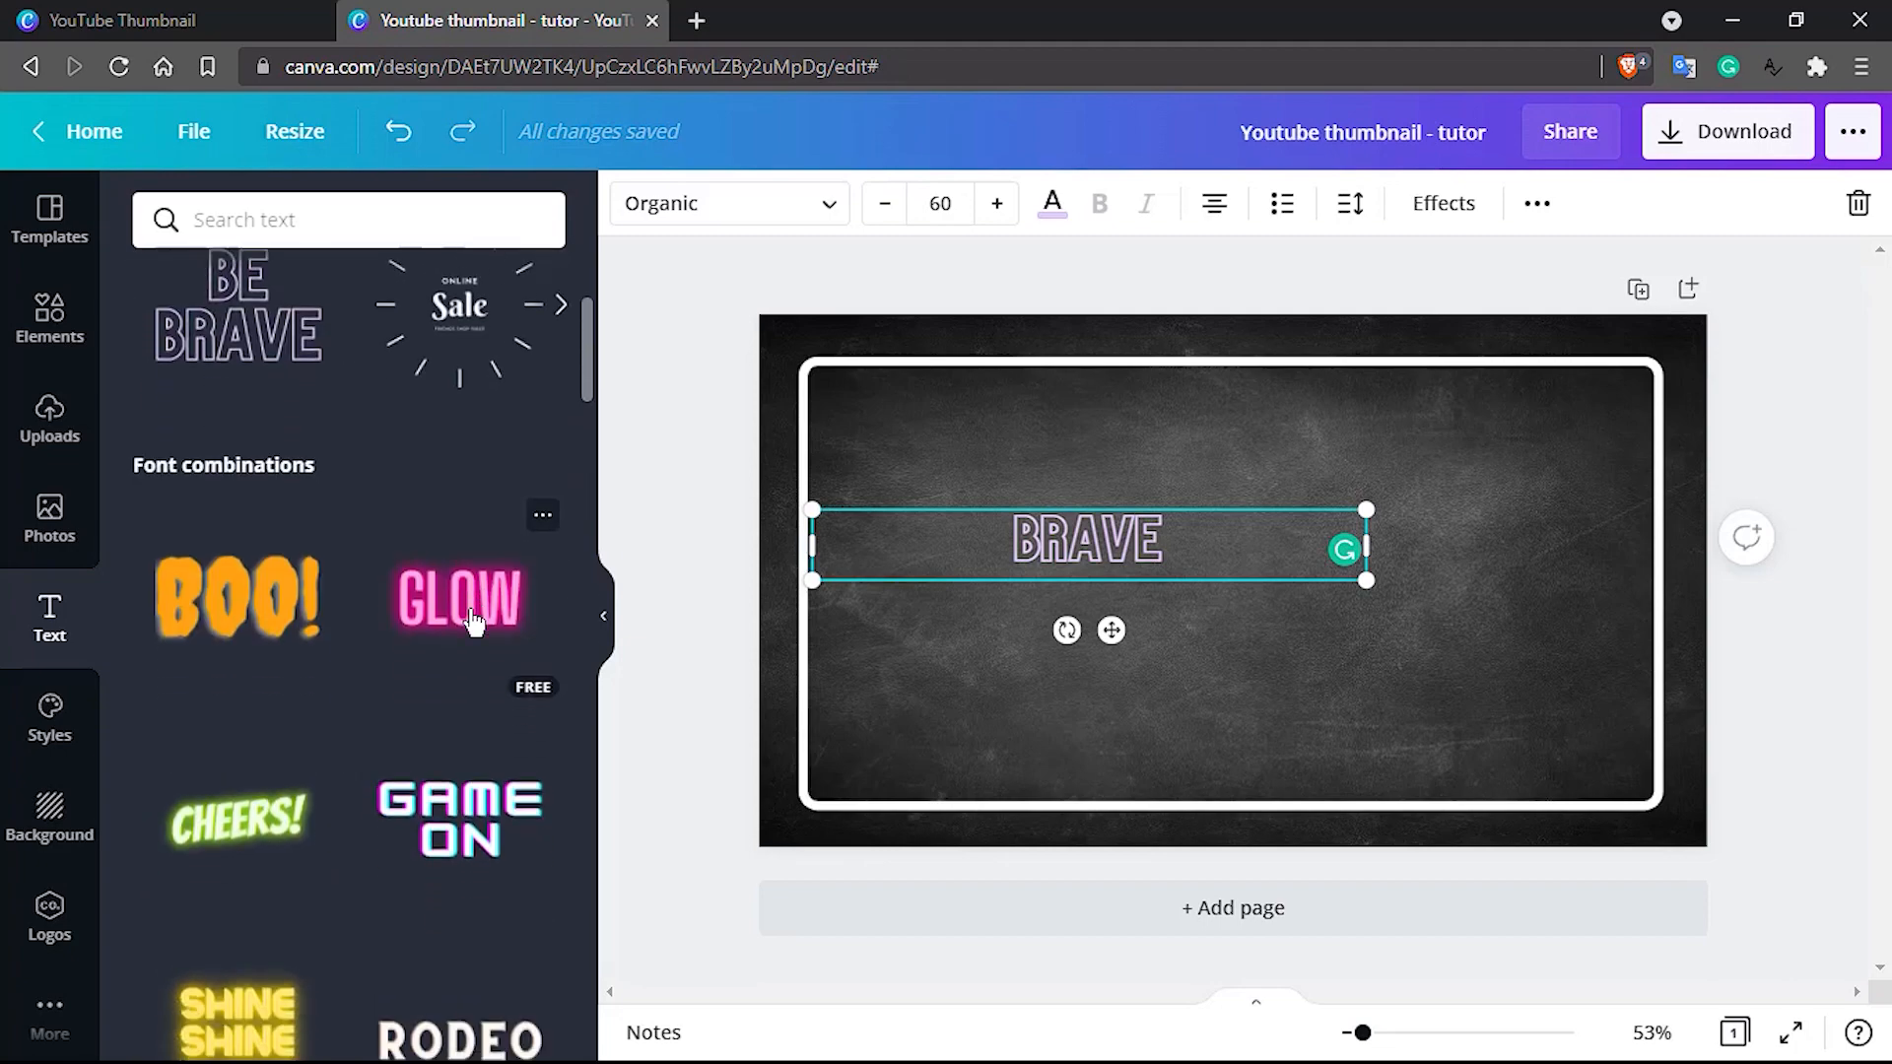
{"action": "scroll", "coordinate": [474, 621], "scroll_direction": "down", "scroll_amount": 7}
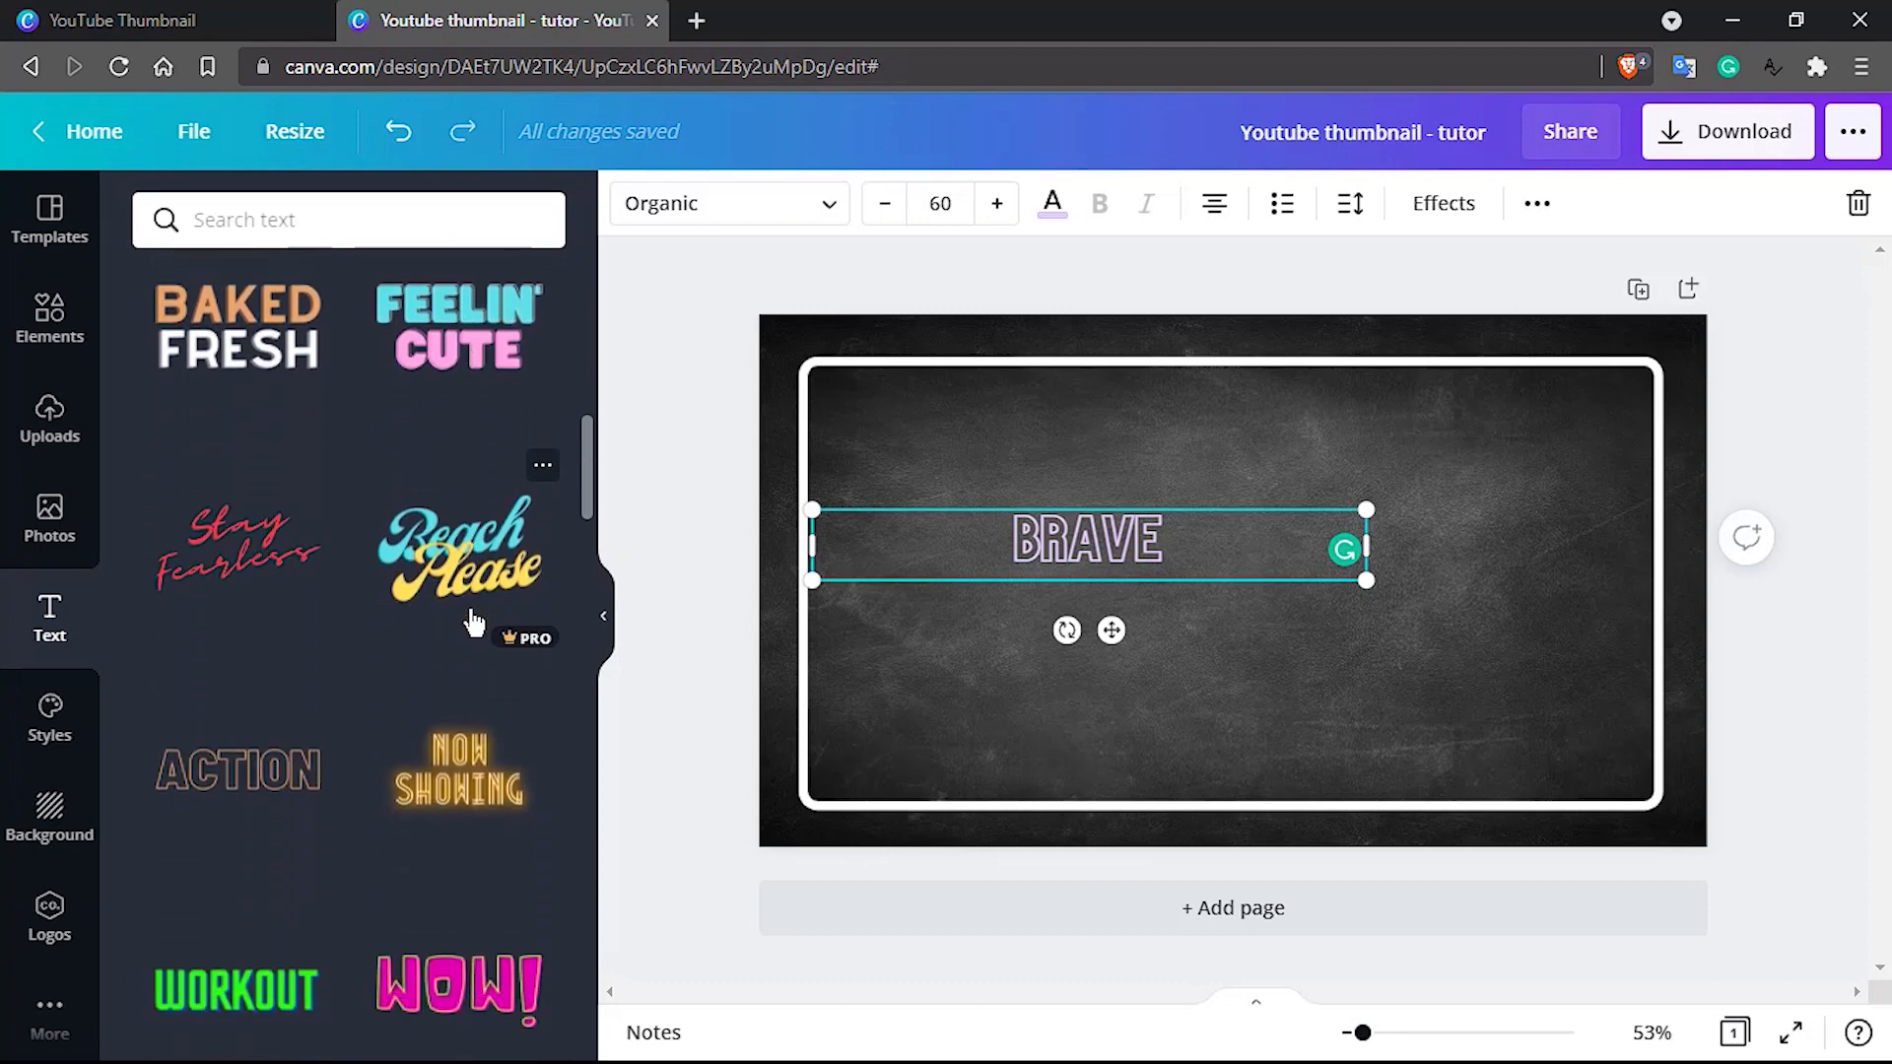
{"action": "scroll", "coordinate": [474, 621], "scroll_direction": "down", "scroll_amount": 2}
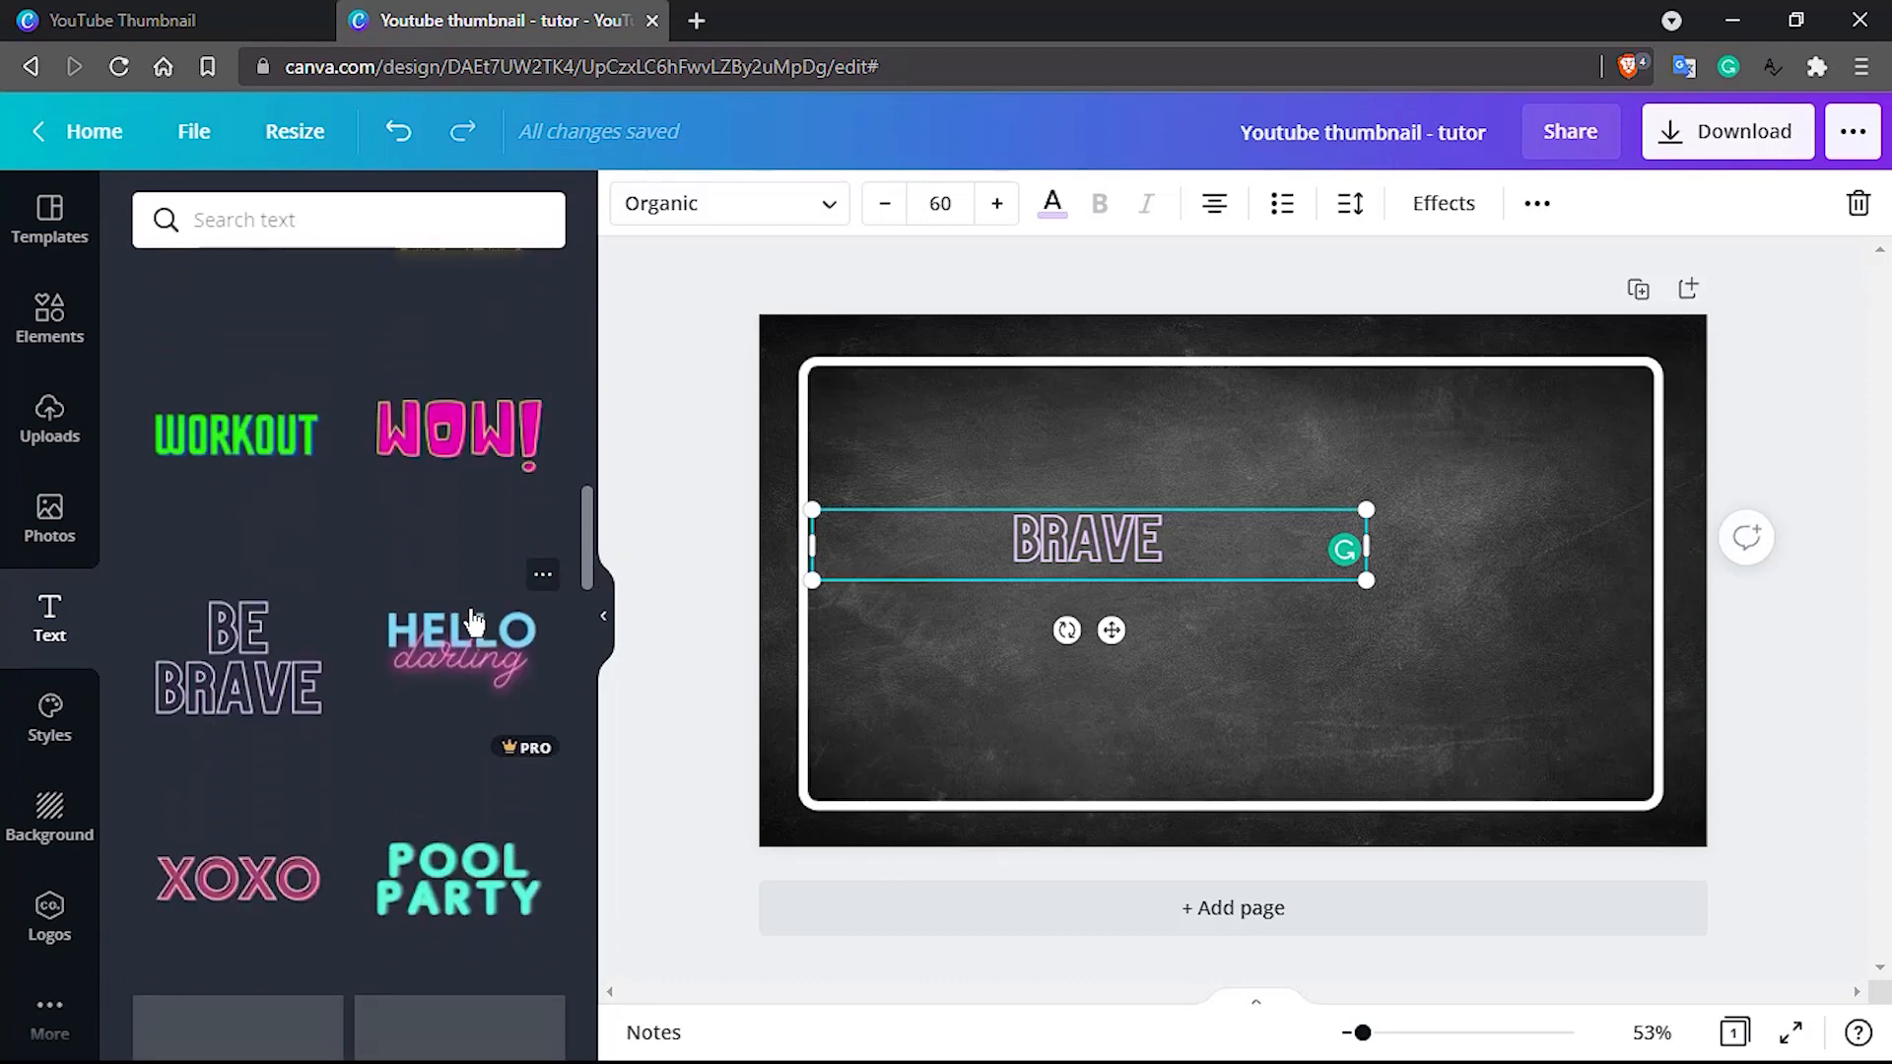
{"action": "scroll", "coordinate": [471, 621], "scroll_direction": "up", "scroll_amount": 5}
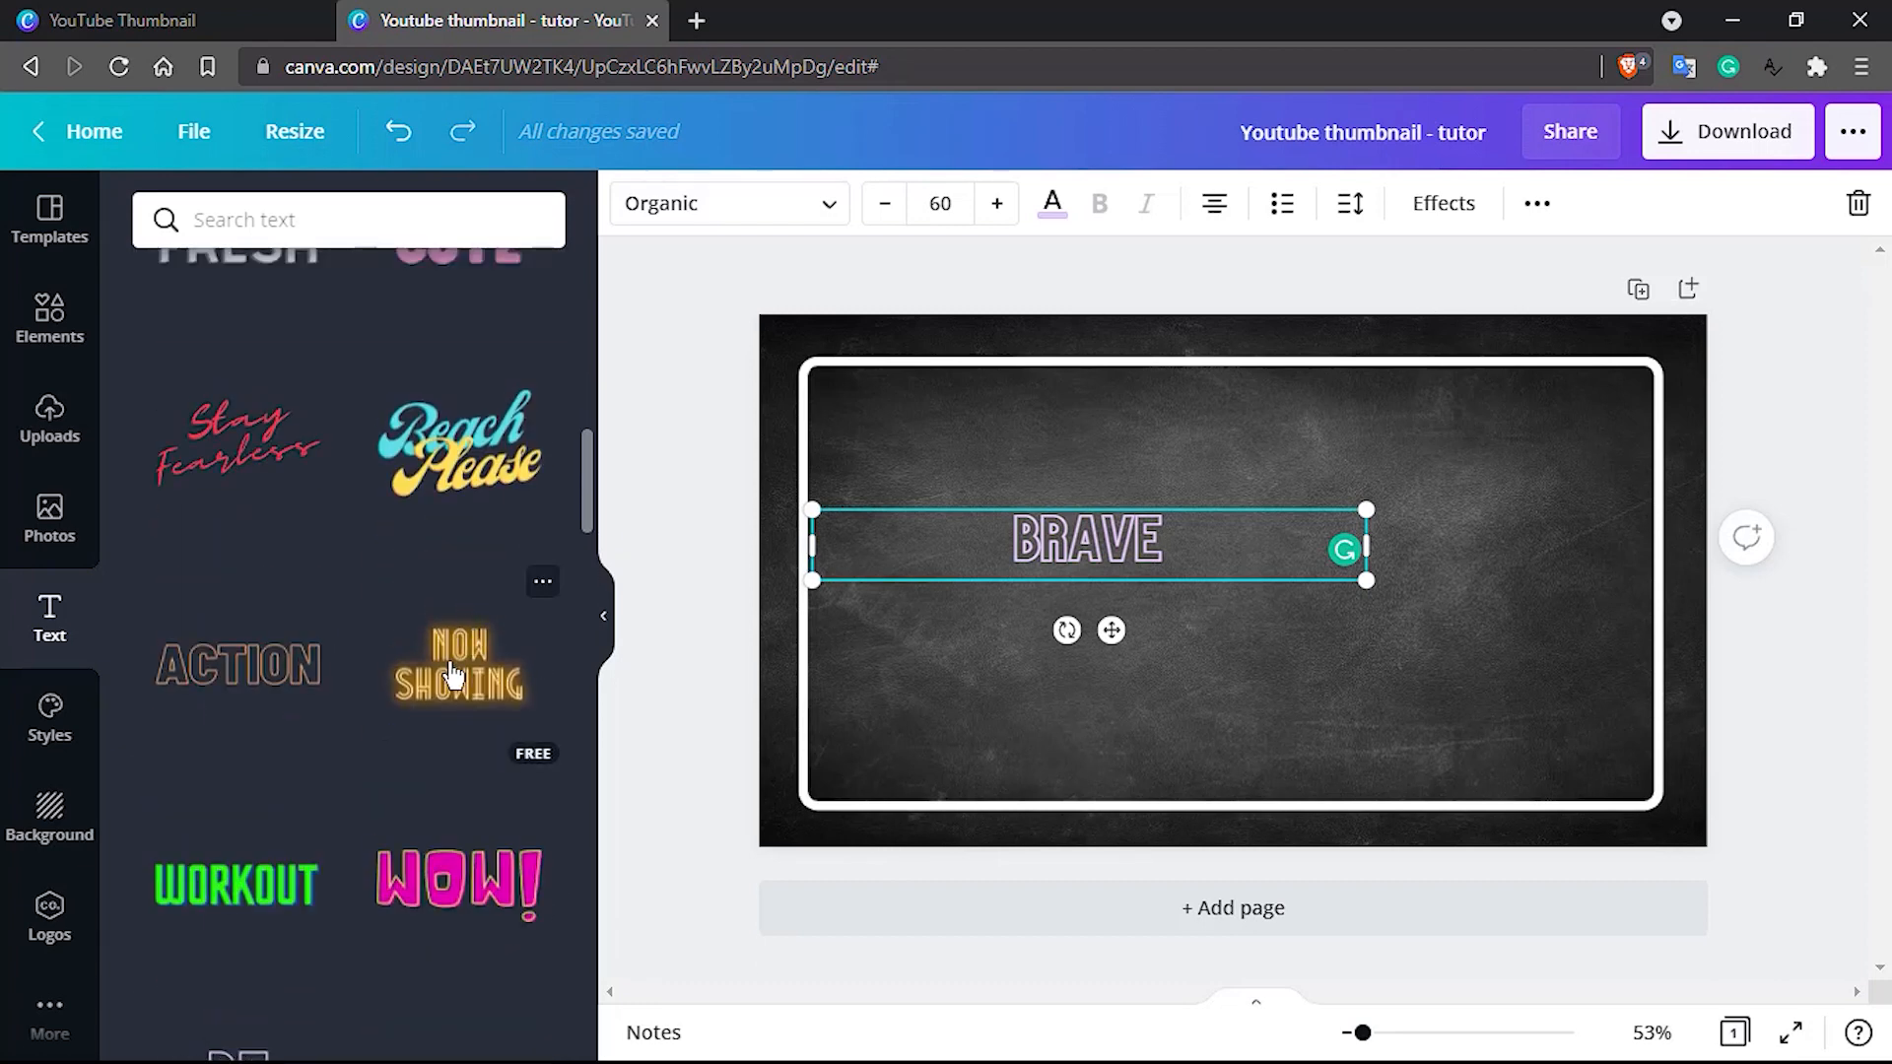
{"action": "scroll", "coordinate": [464, 631], "scroll_direction": "down", "scroll_amount": 5}
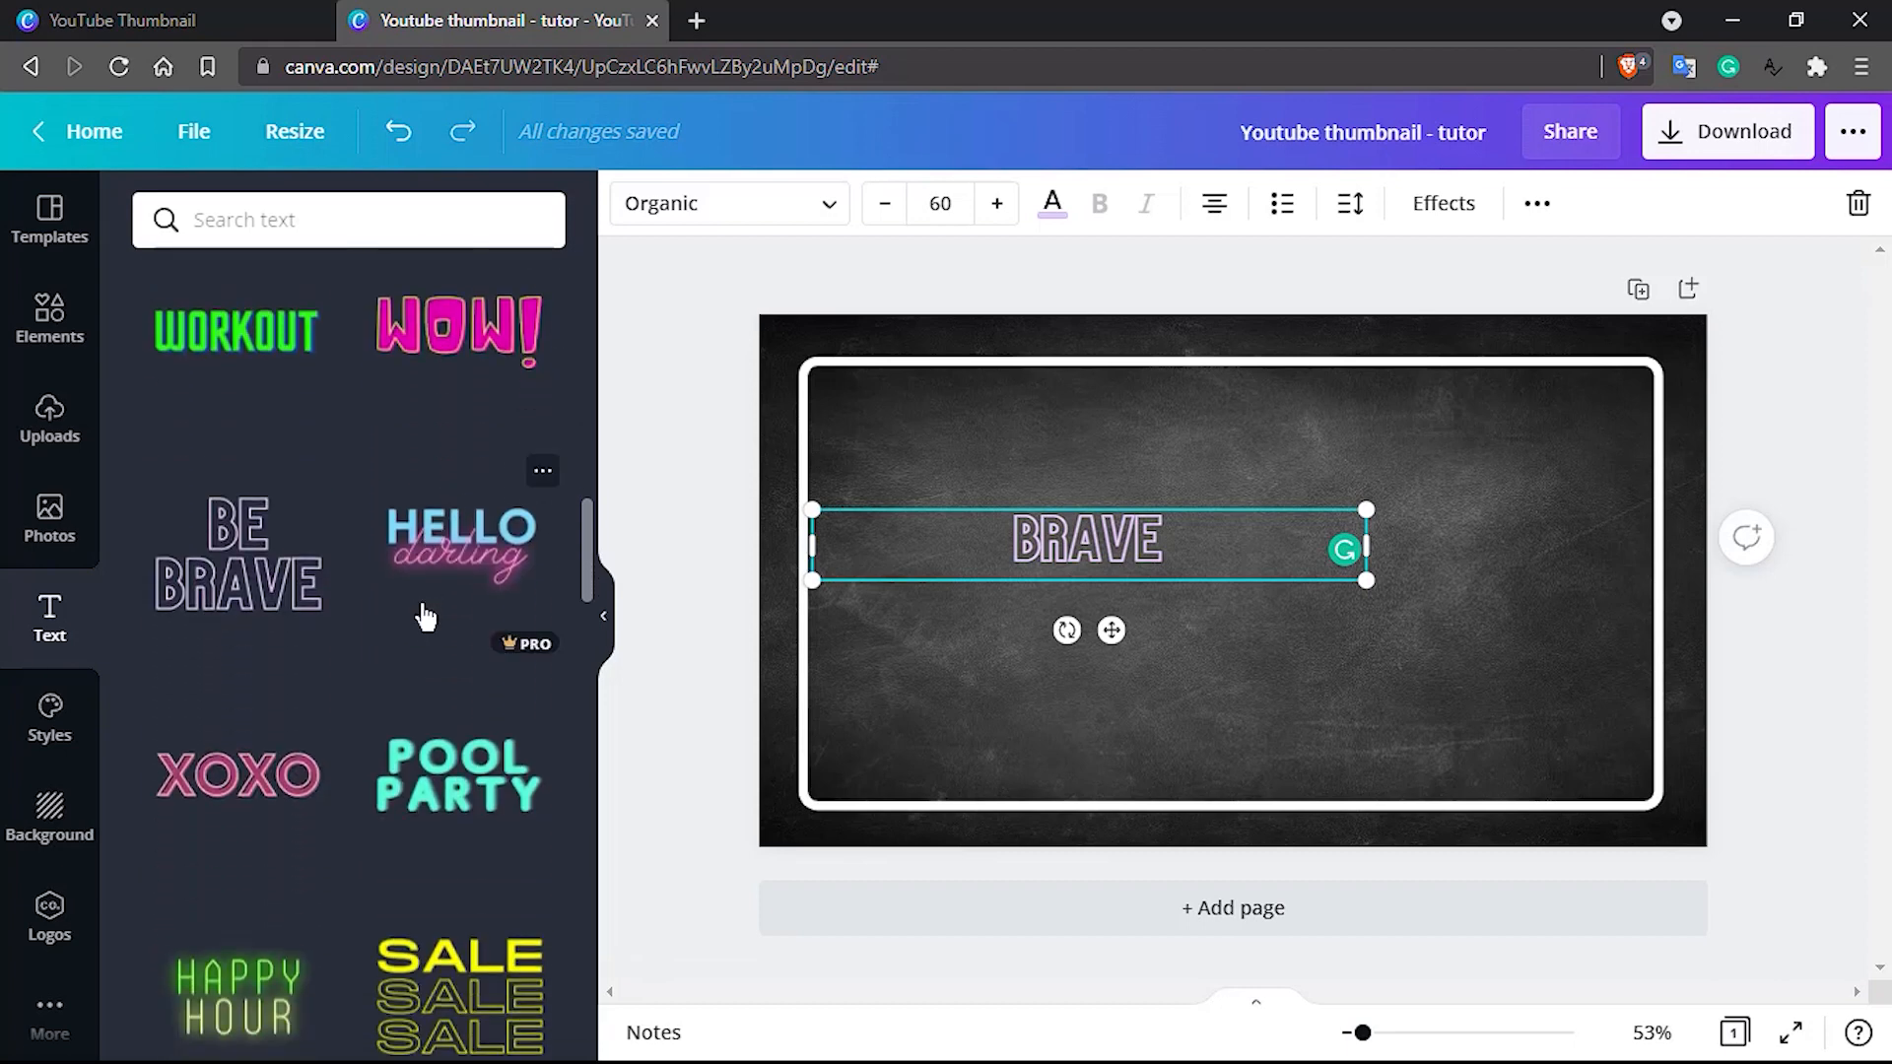
{"action": "scroll", "coordinate": [426, 617], "scroll_direction": "up", "scroll_amount": 5}
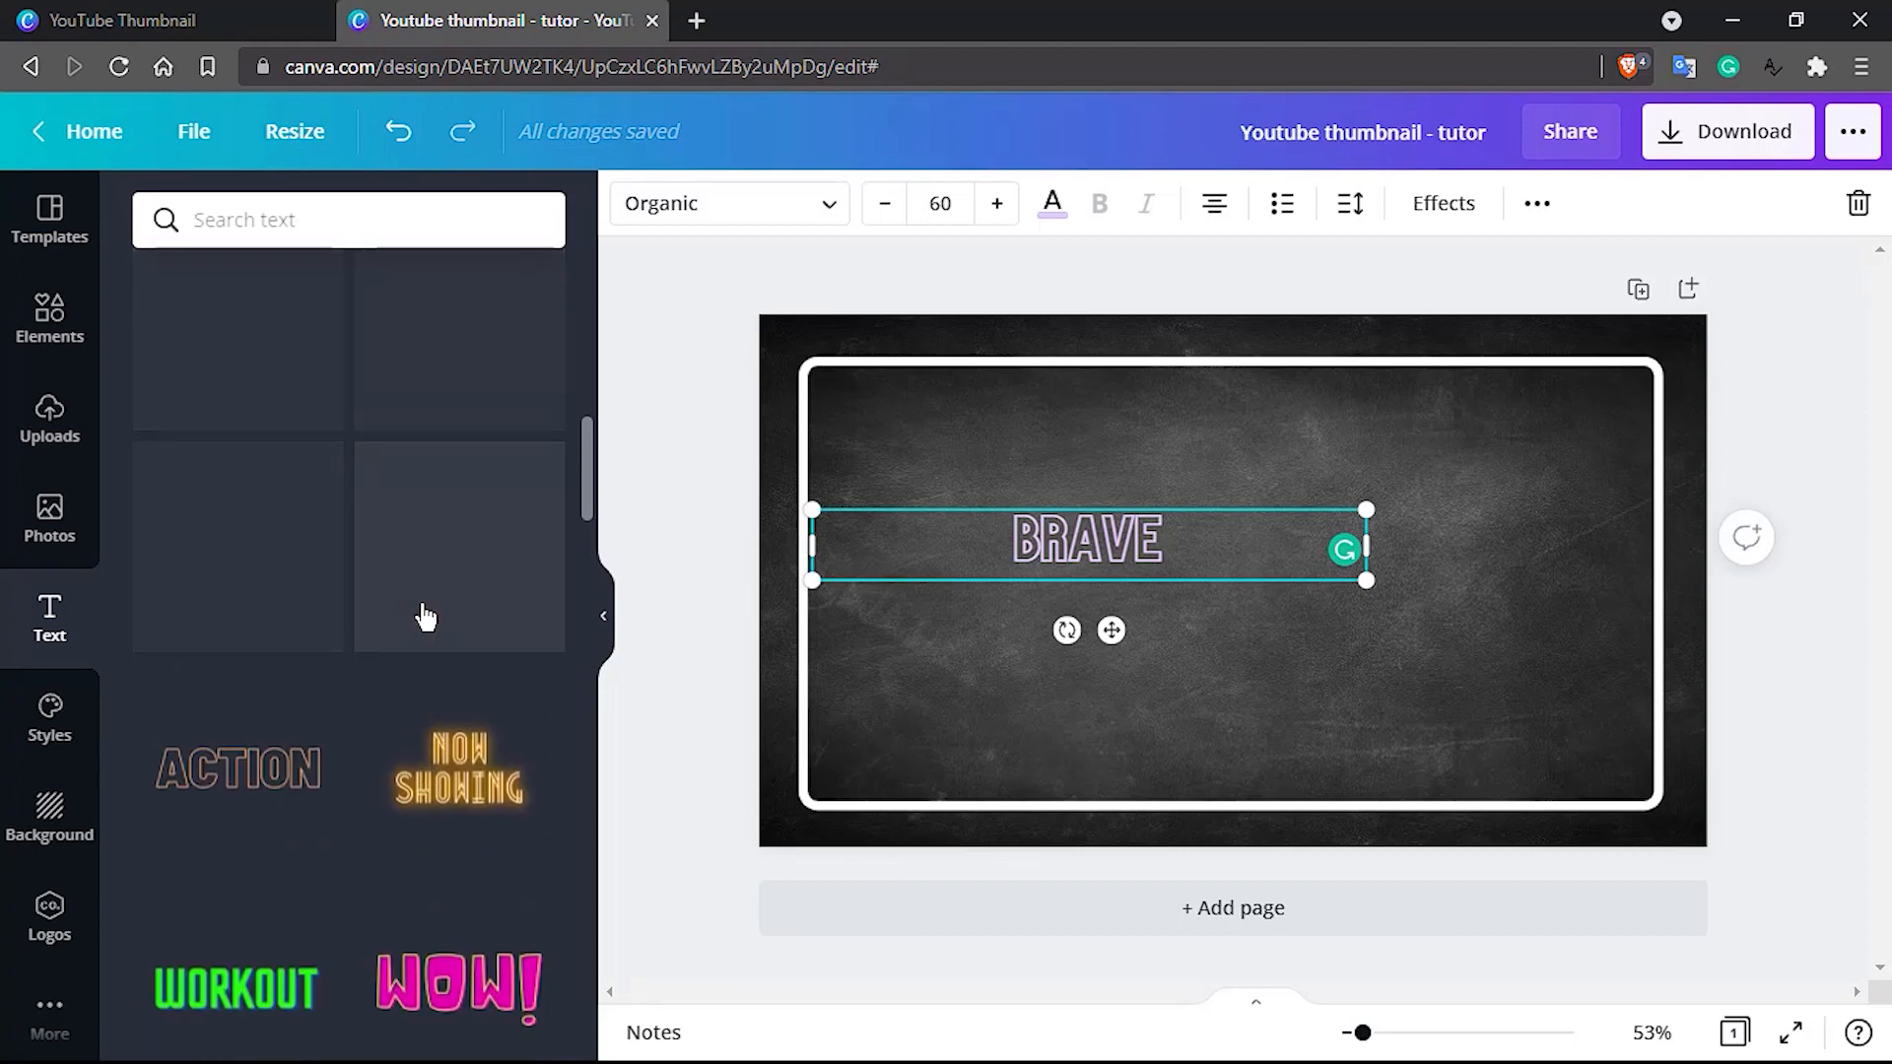
{"action": "left_click", "coordinate": [456, 584]}
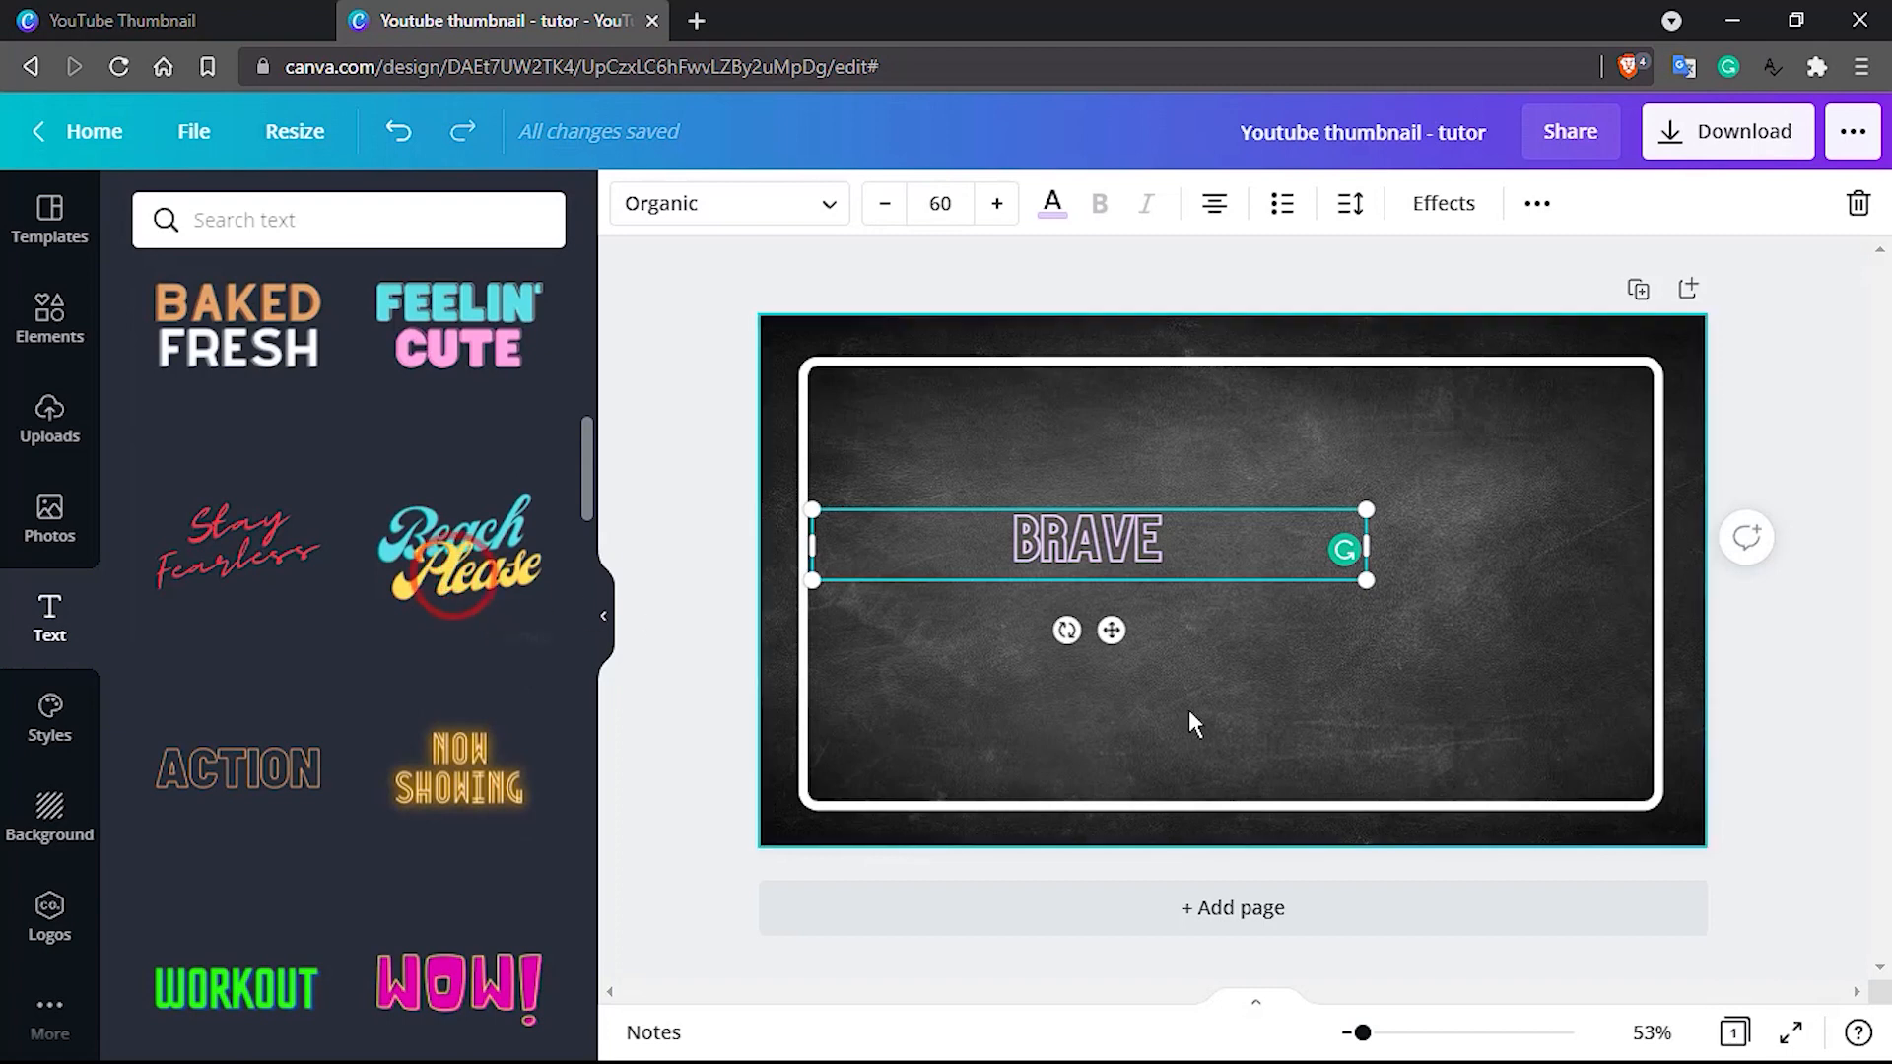
{"action": "left_click", "coordinate": [1256, 646]}
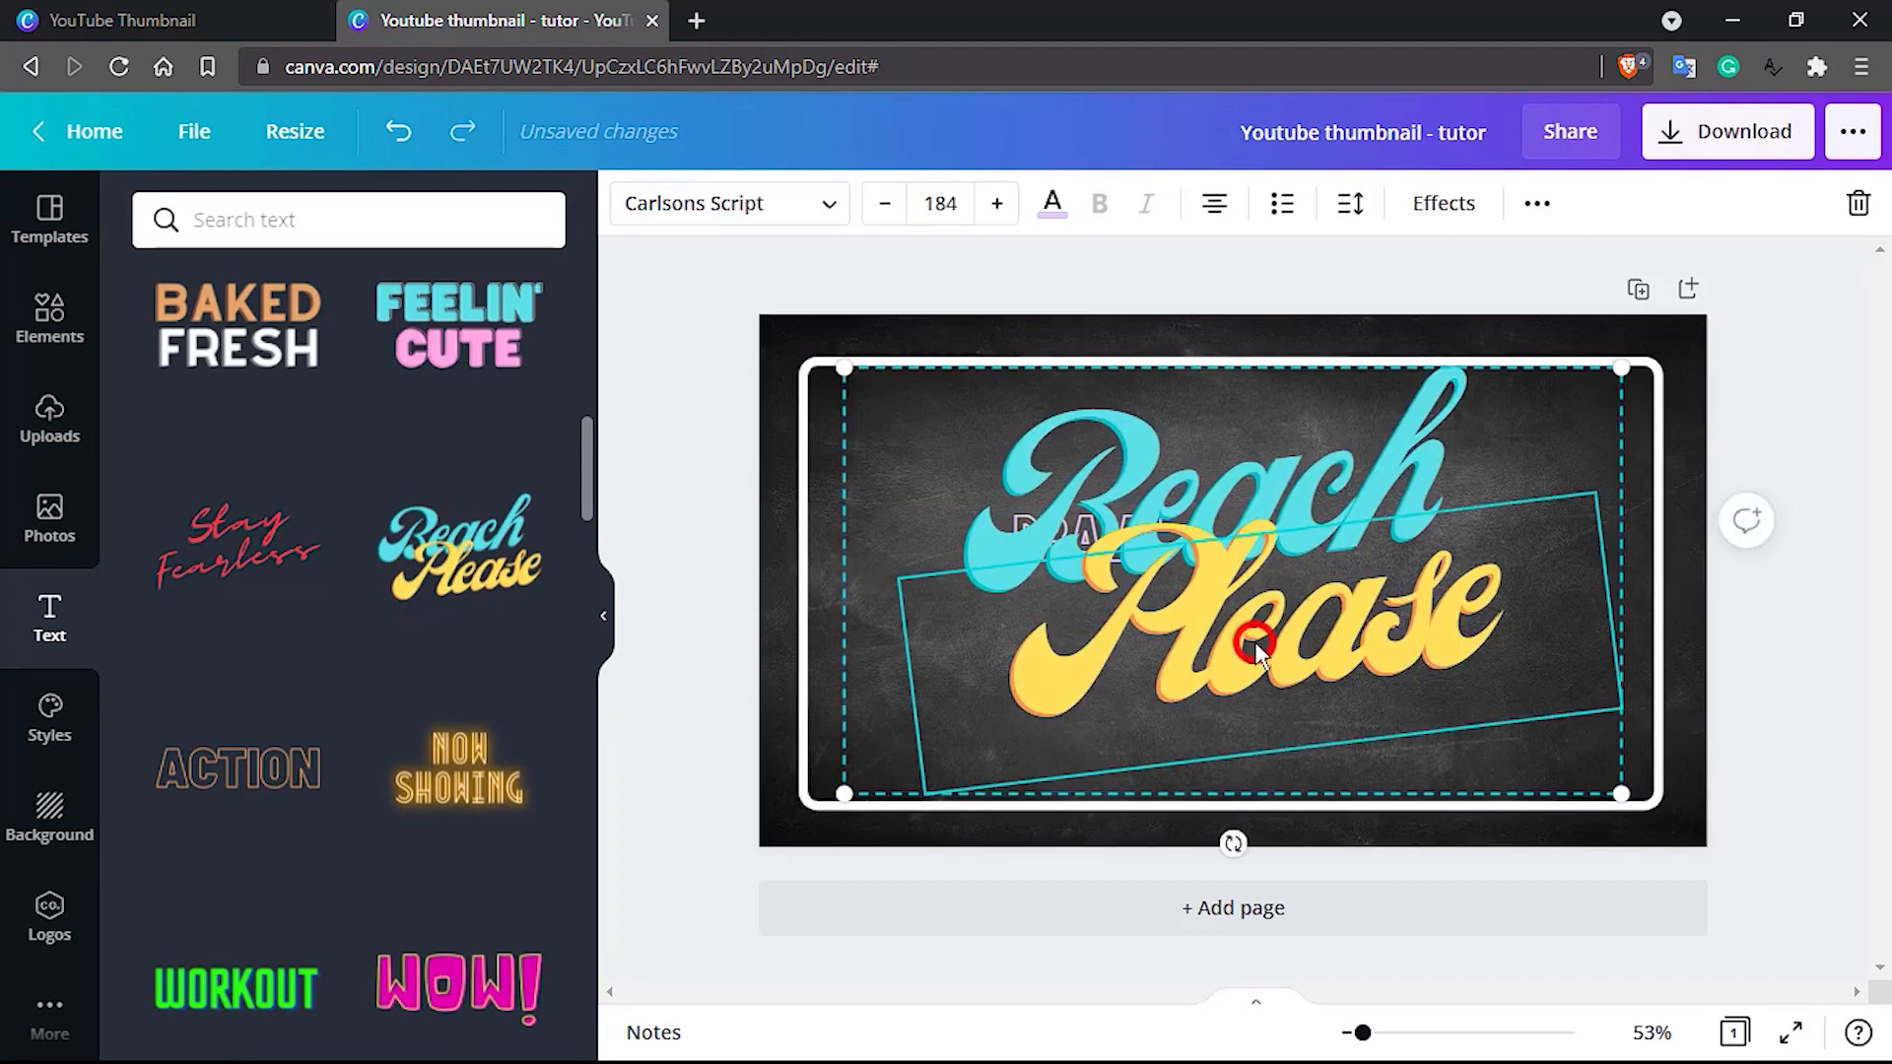
Set the yellow "Please" text of the font combination to font size 60
{"action": "left_click", "coordinate": [1322, 455]}
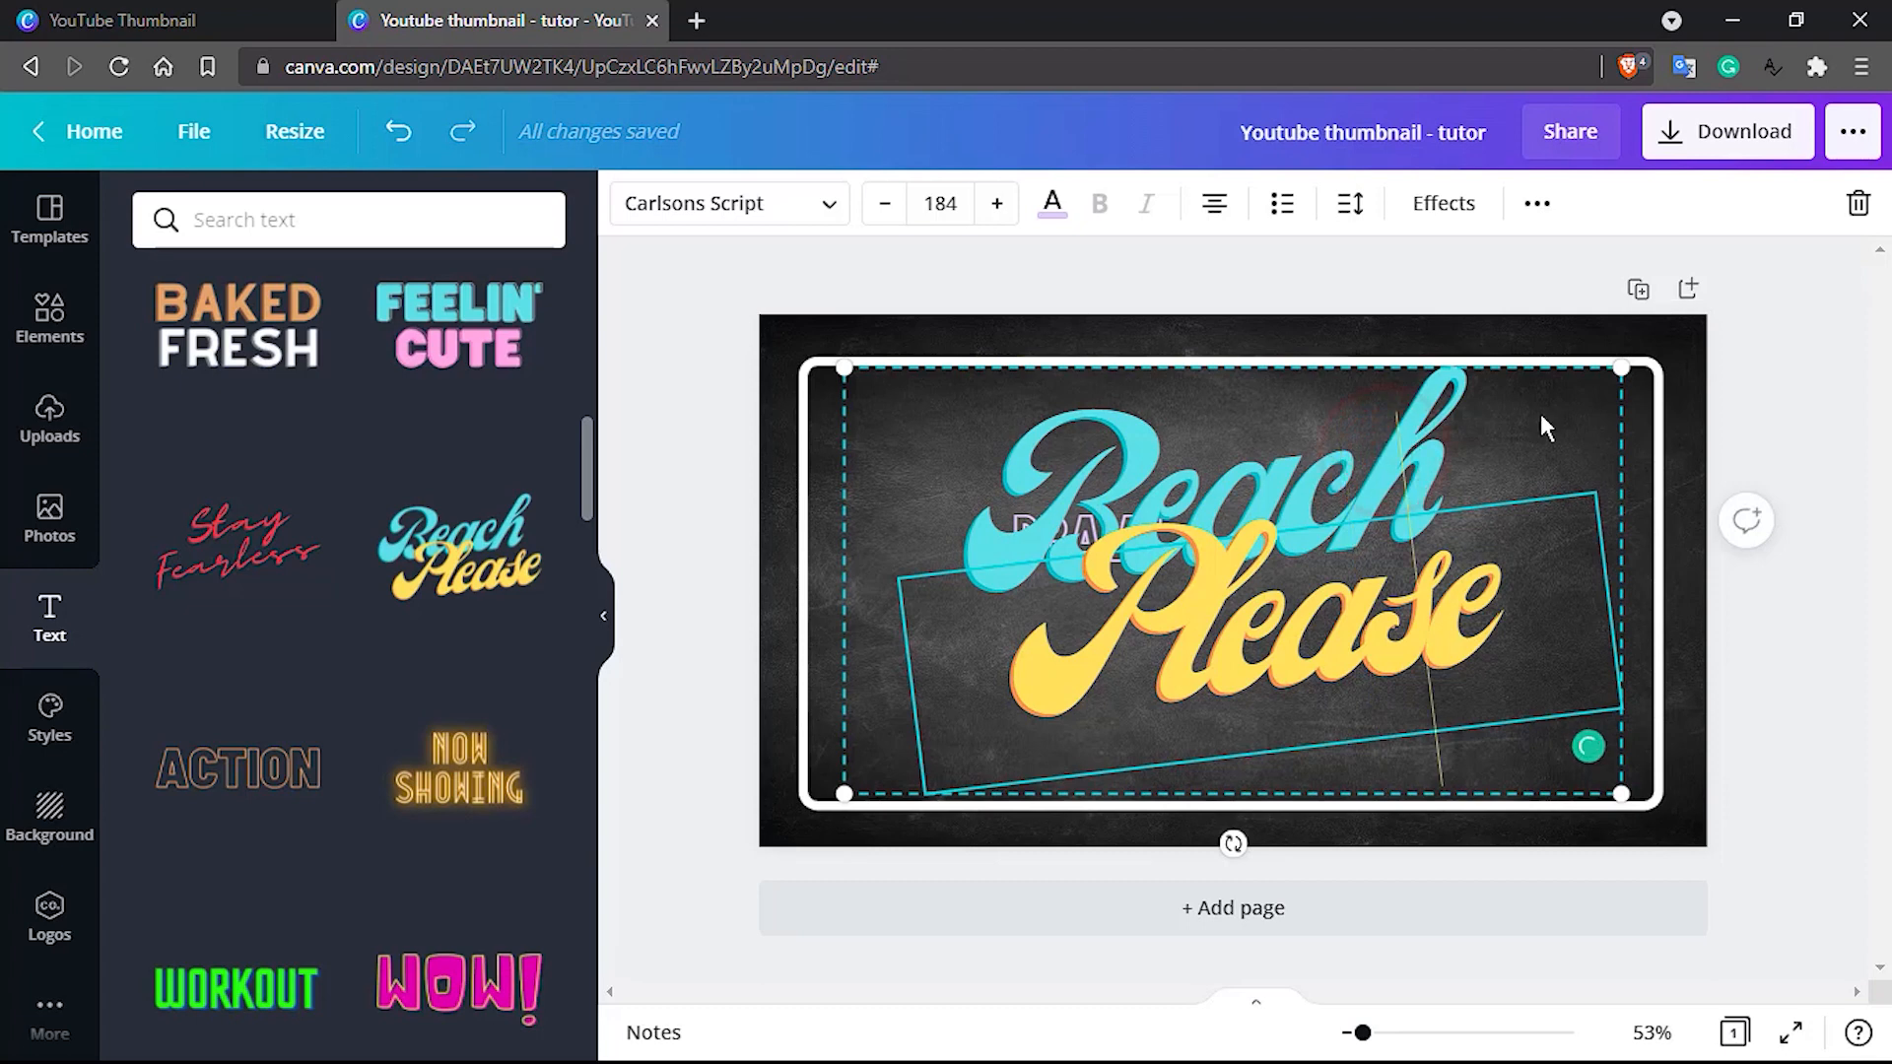
{"action": "double_click", "coordinate": [1417, 429]}
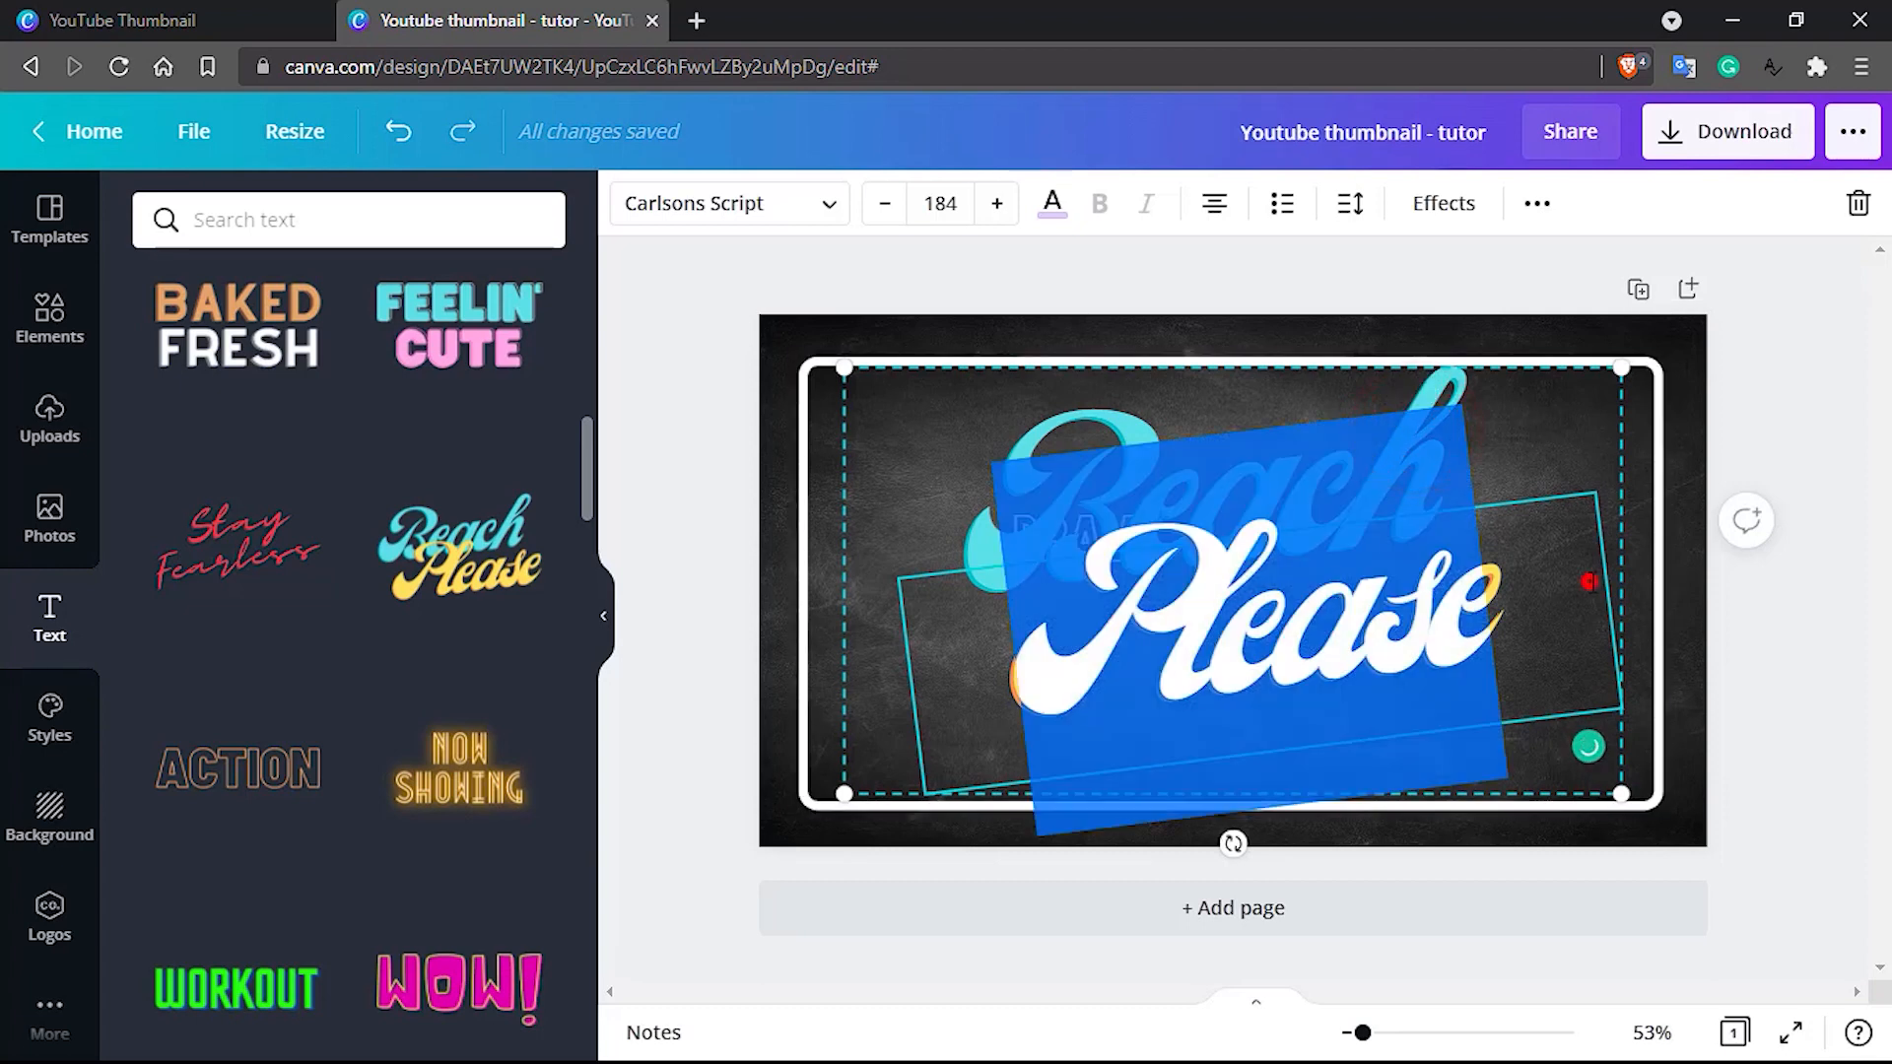
{"action": "left_click", "coordinate": [1590, 581]}
{"action": "double_click", "coordinate": [1310, 581]}
{"action": "left_click", "coordinate": [943, 207]}
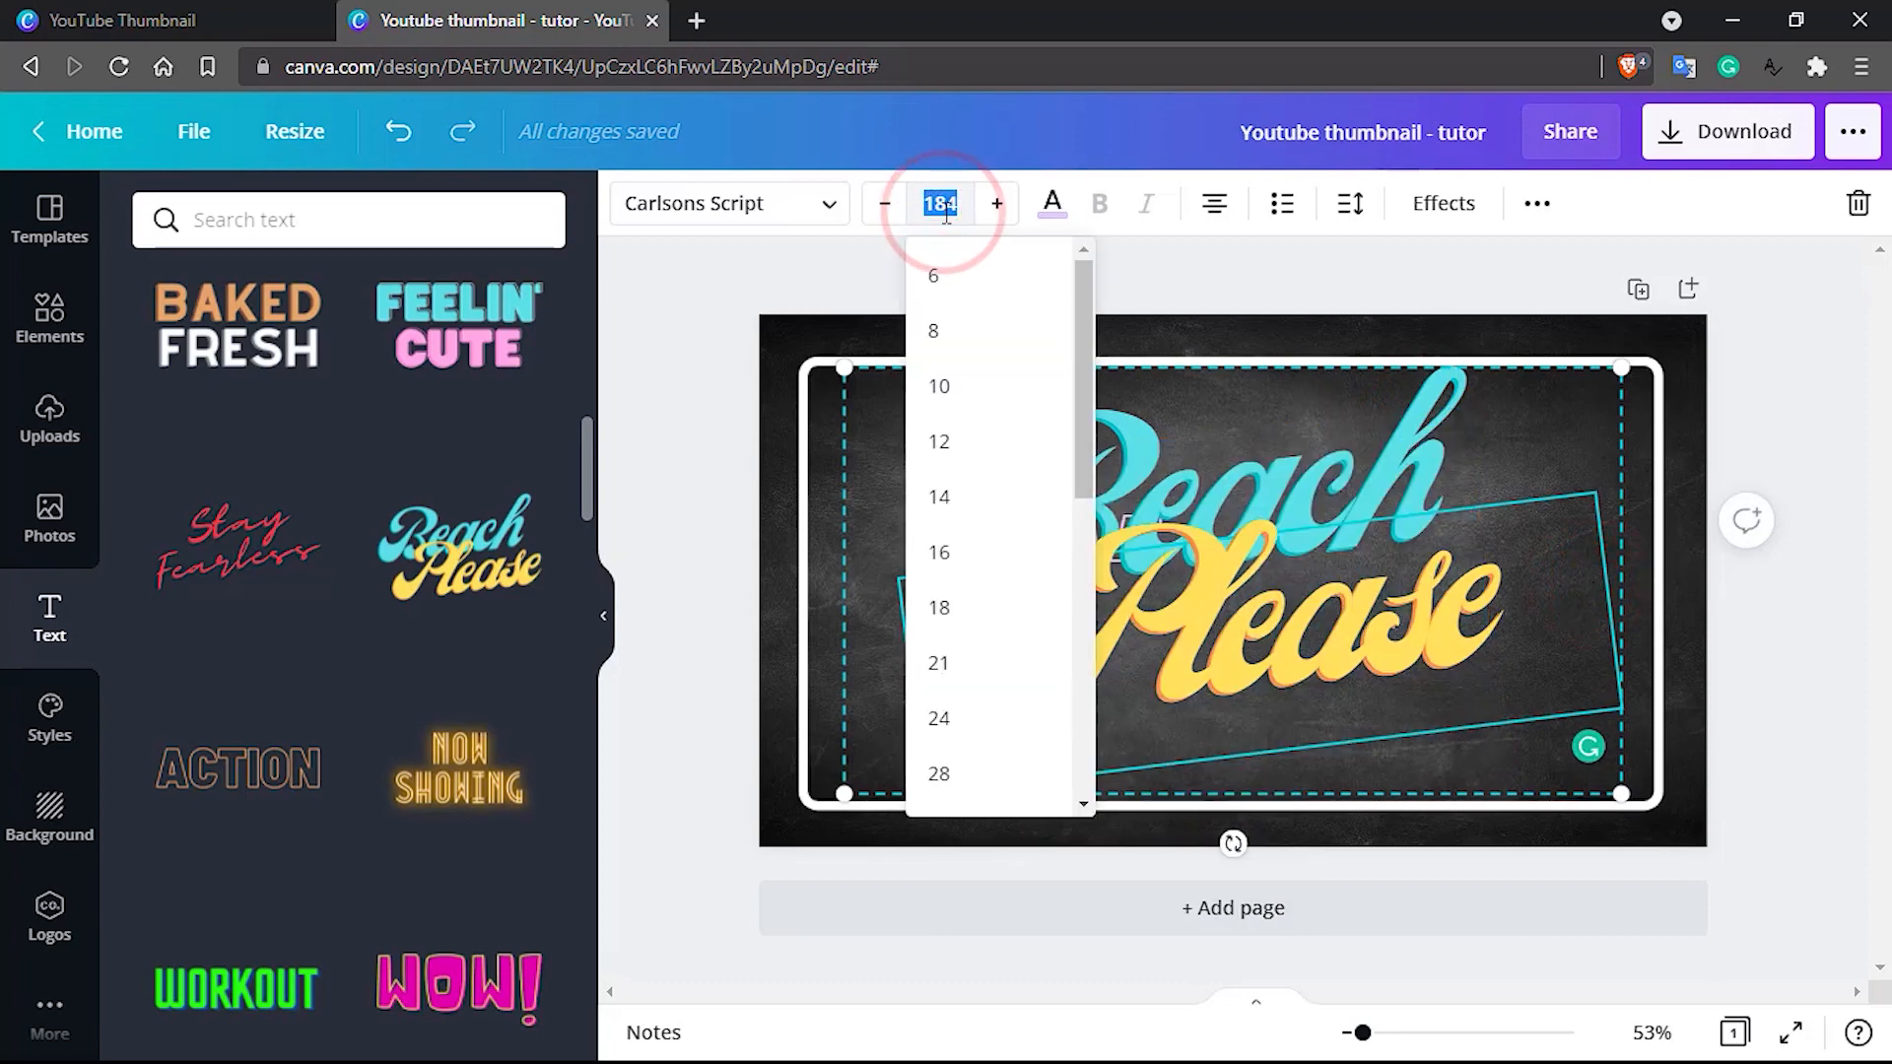
{"action": "key", "text": "Return"}
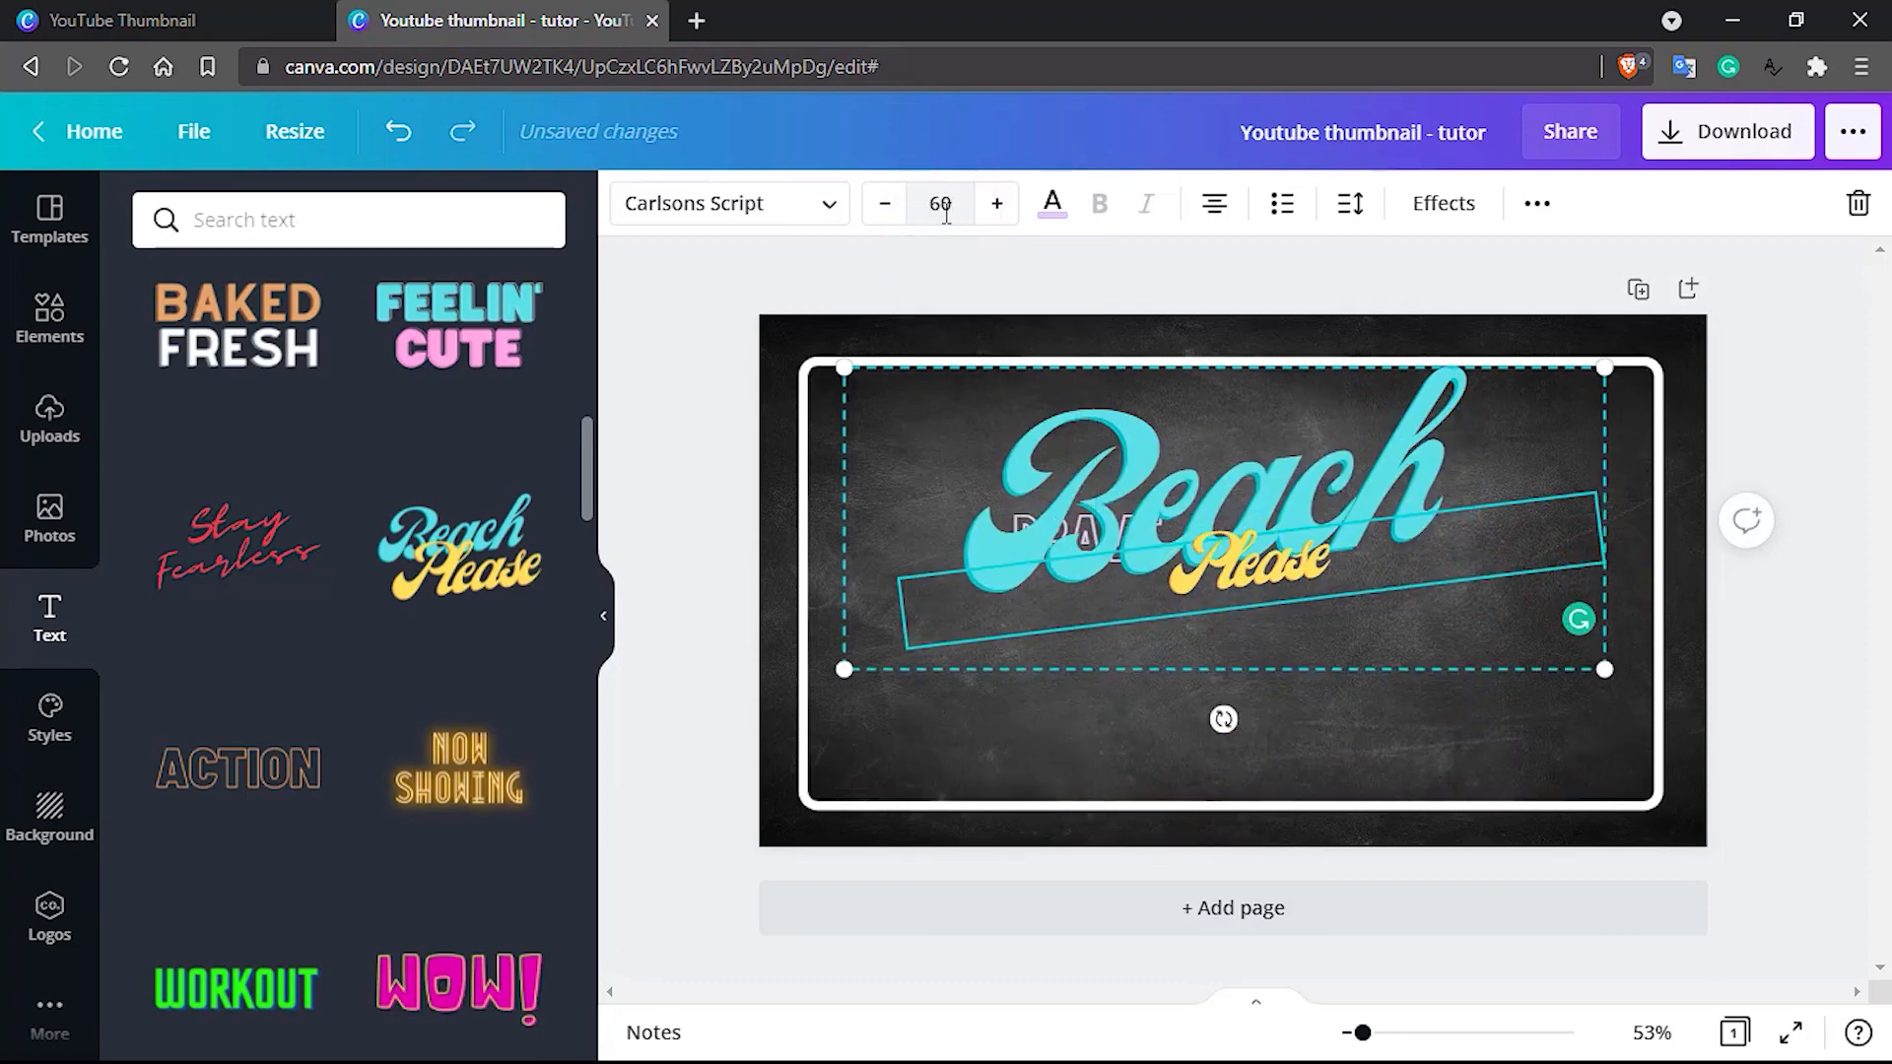
Delete the blue "Beach" text and move the "Please" text directly above "BRAVE"
{"action": "left_click", "coordinate": [1114, 423]}
{"action": "key", "text": "Delete"}
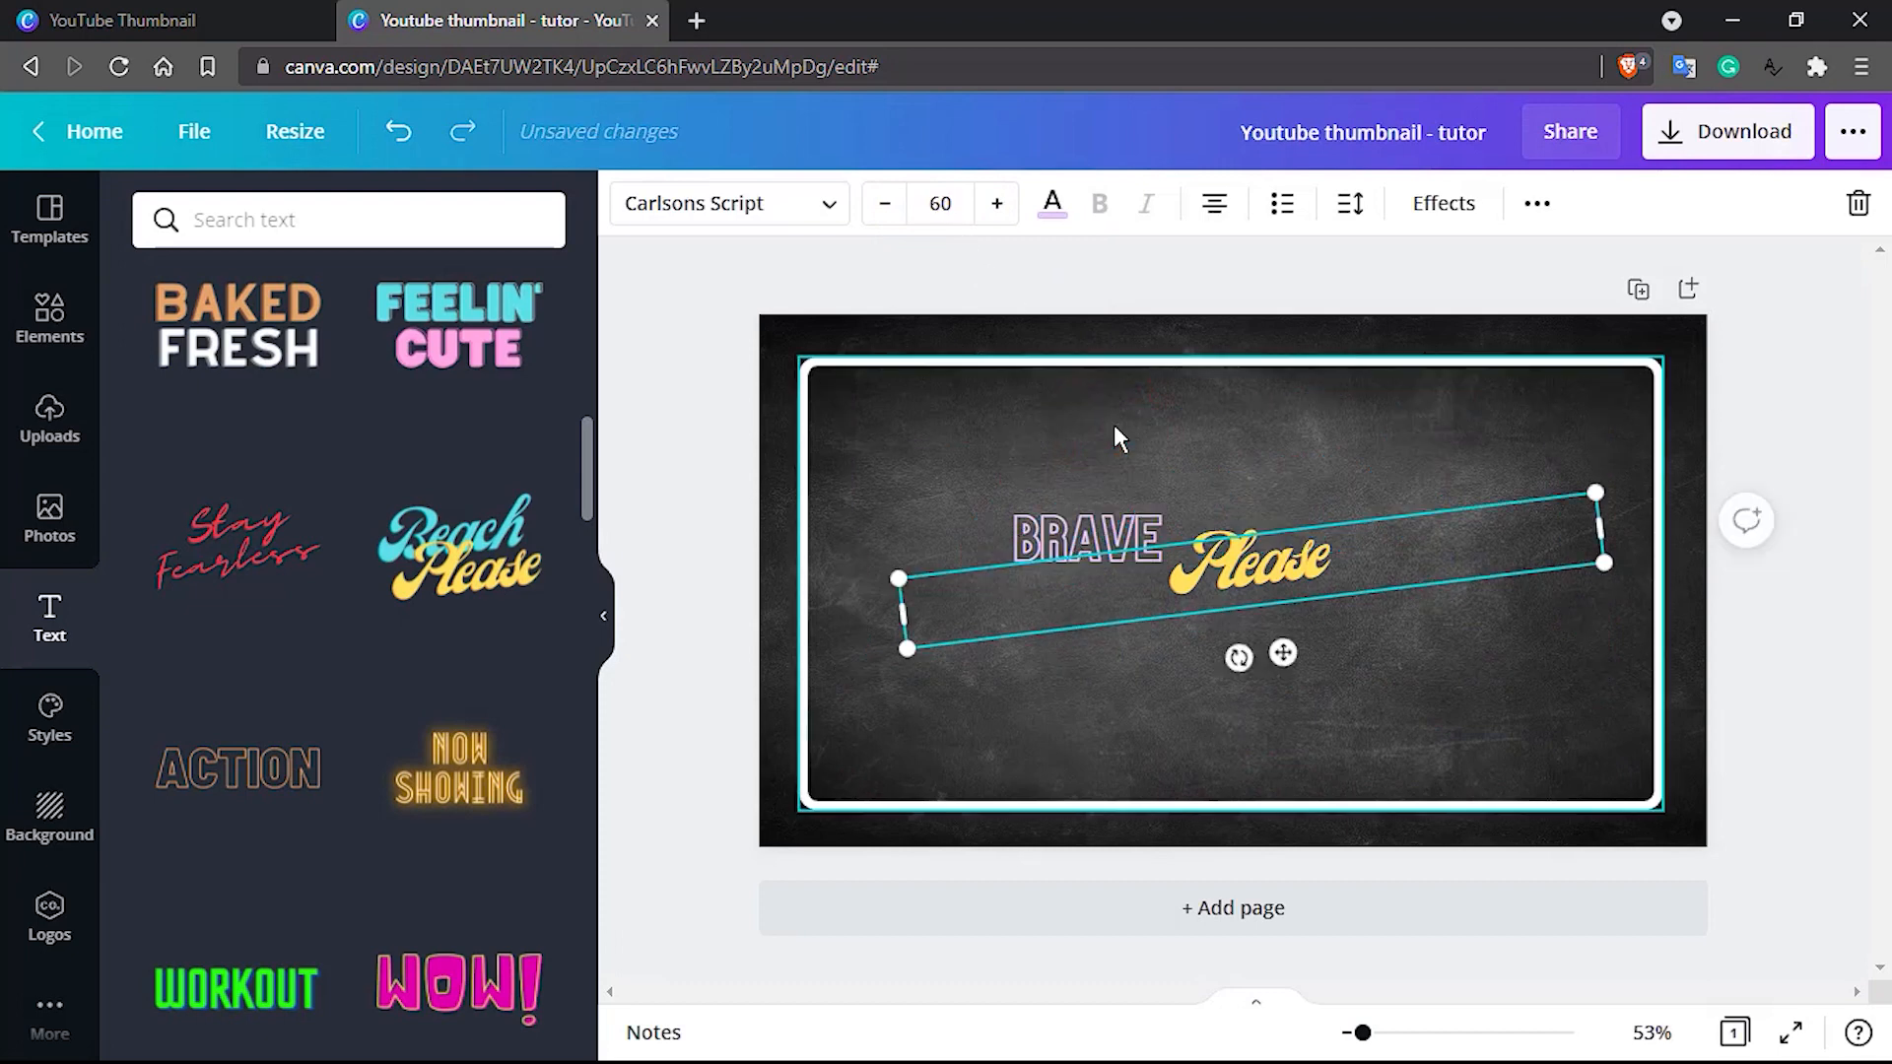
{"action": "left_click_drag", "start_coordinate": [1265, 556], "coordinate": [1113, 464]}
{"action": "left_click_drag", "start_coordinate": [1261, 564], "coordinate": [1257, 562]}
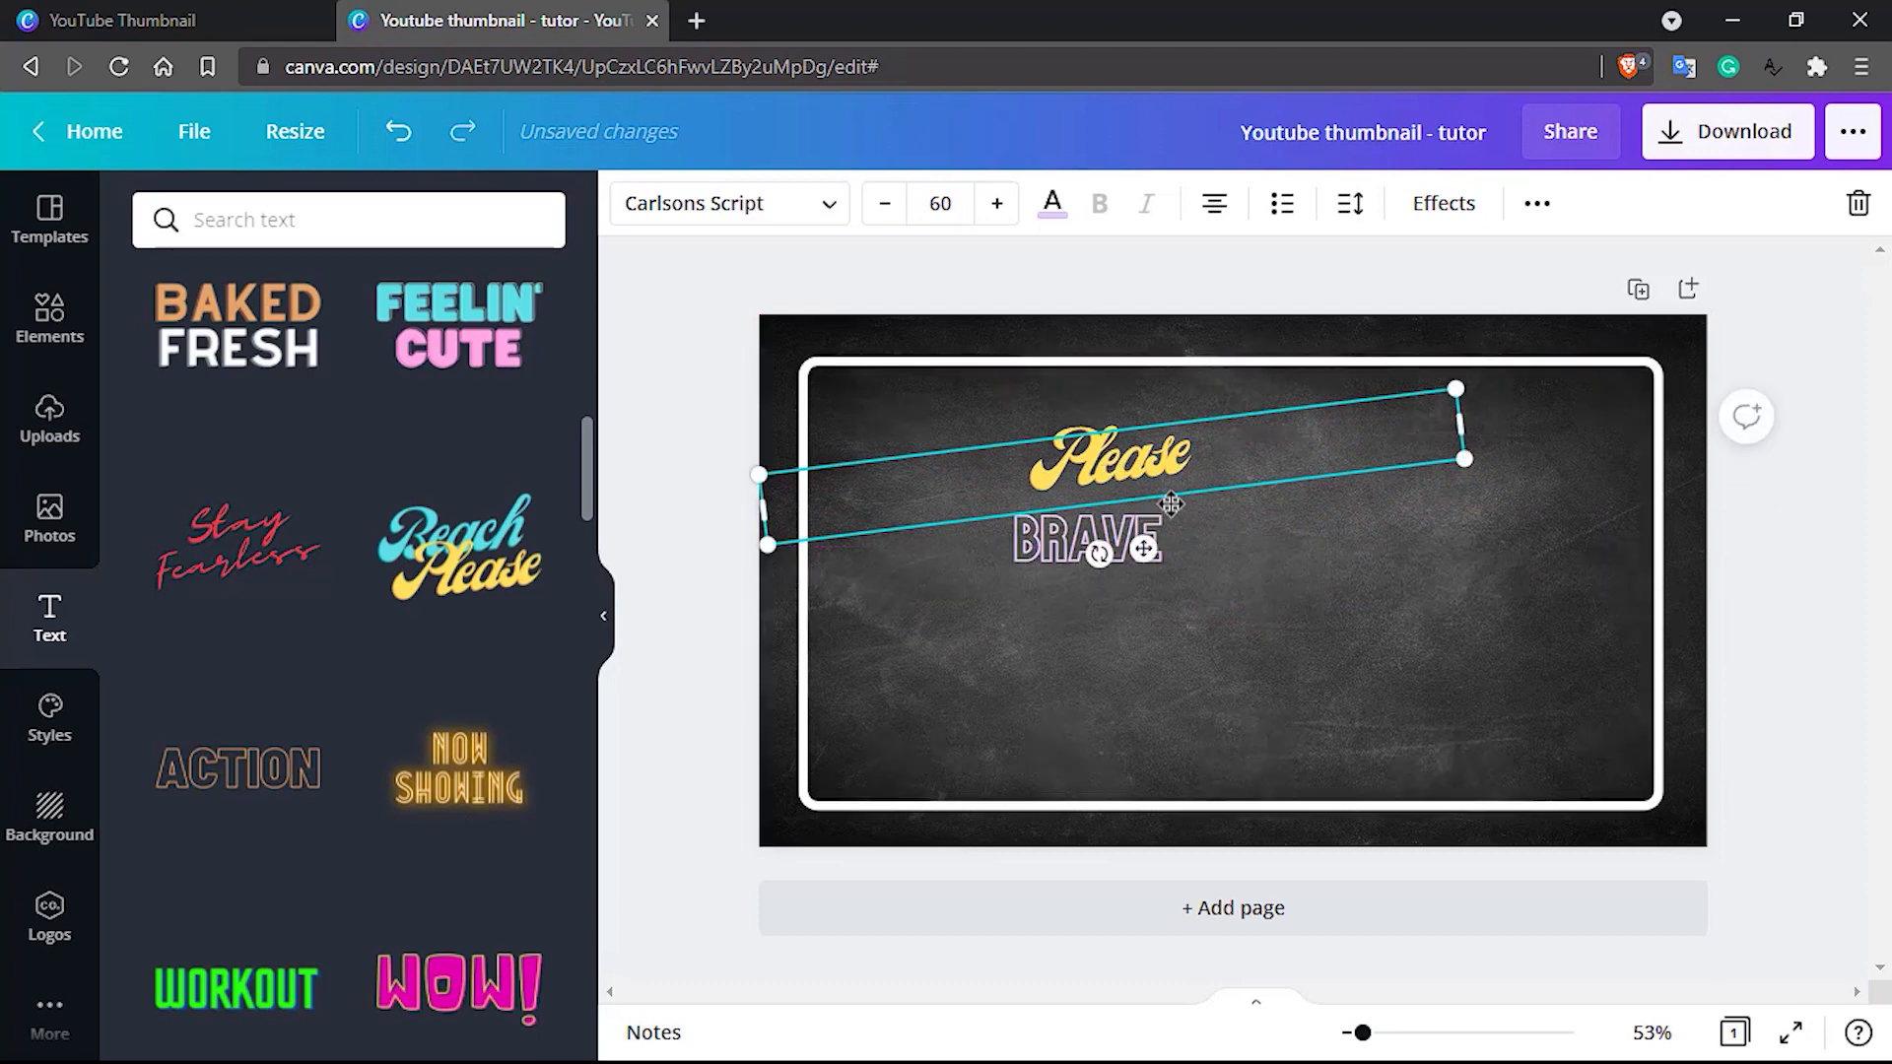
Replace the word "Please" in the yellow script text with "10 tips"
{"action": "double_click", "coordinate": [1104, 463]}
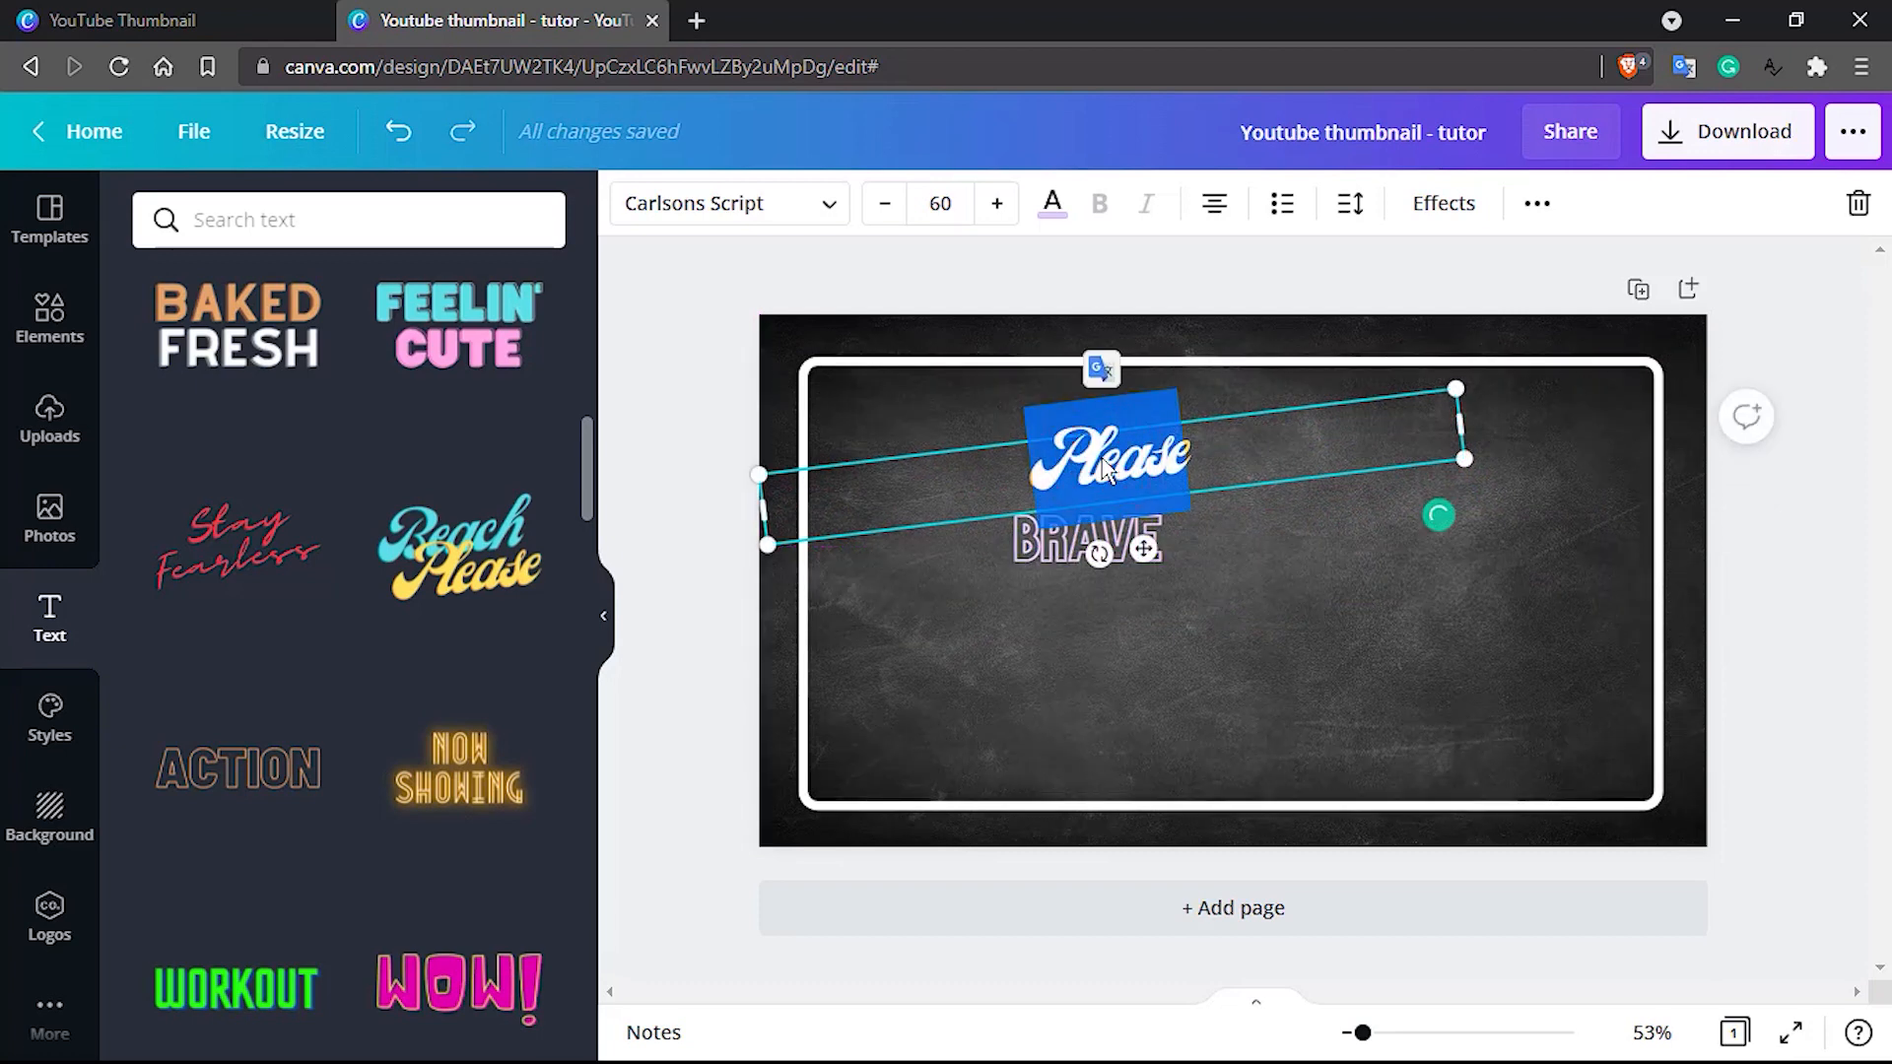
{"action": "type", "text": "10 tips"}
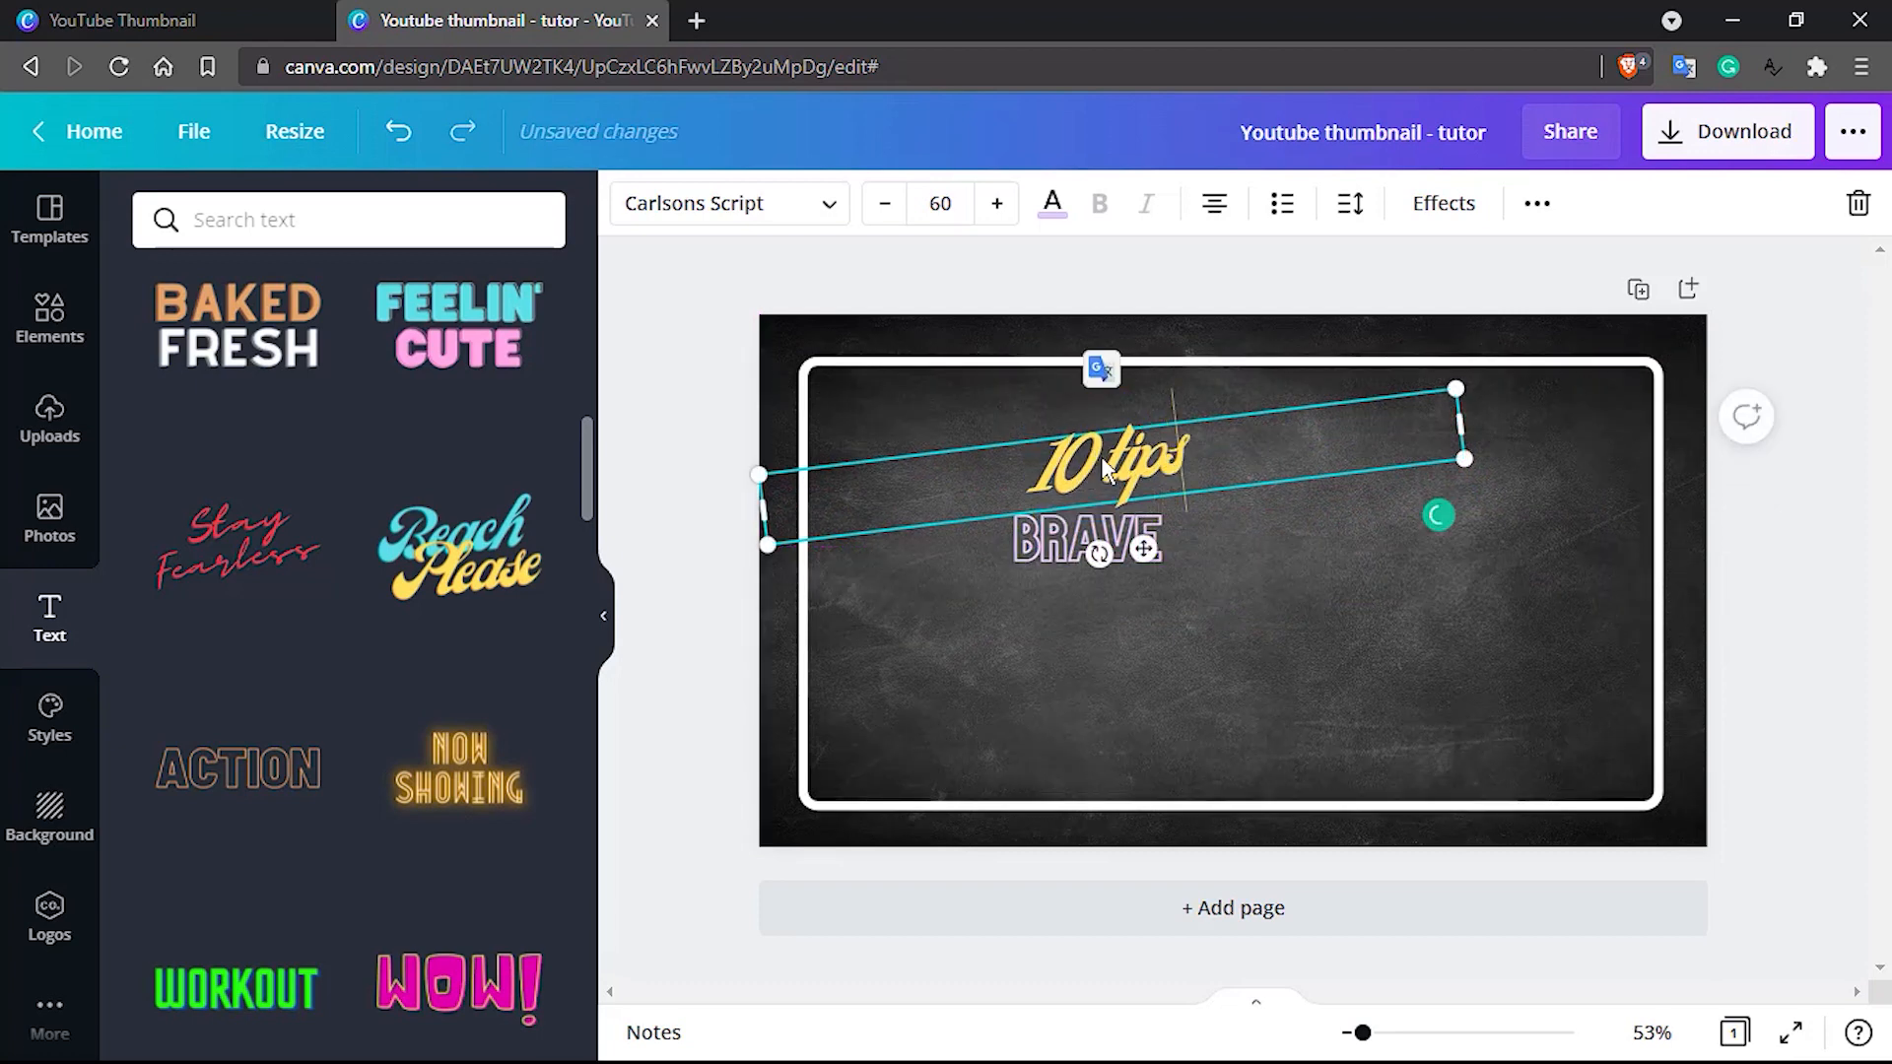
Replace the outlined "BRAVE" text with "FOR HOW TO CREATE"
{"action": "left_click", "coordinate": [1050, 540]}
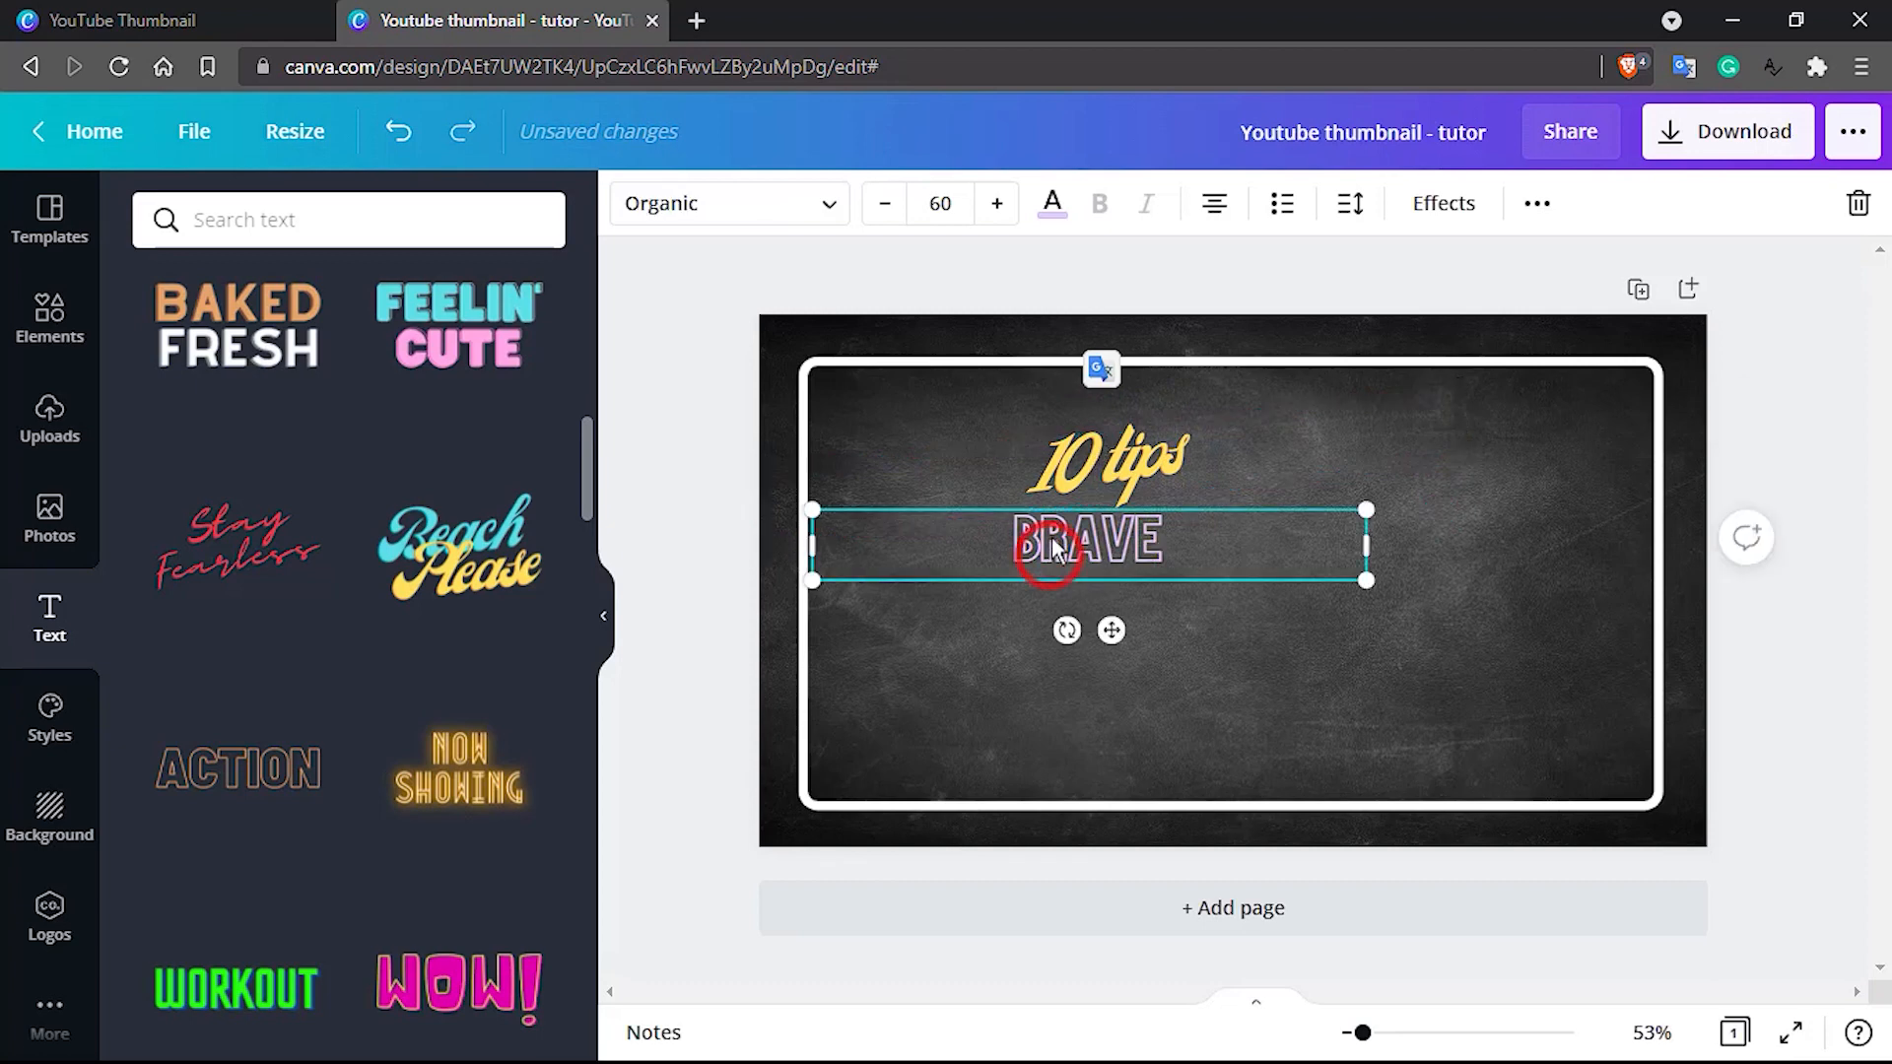
{"action": "double_click", "coordinate": [1052, 537]}
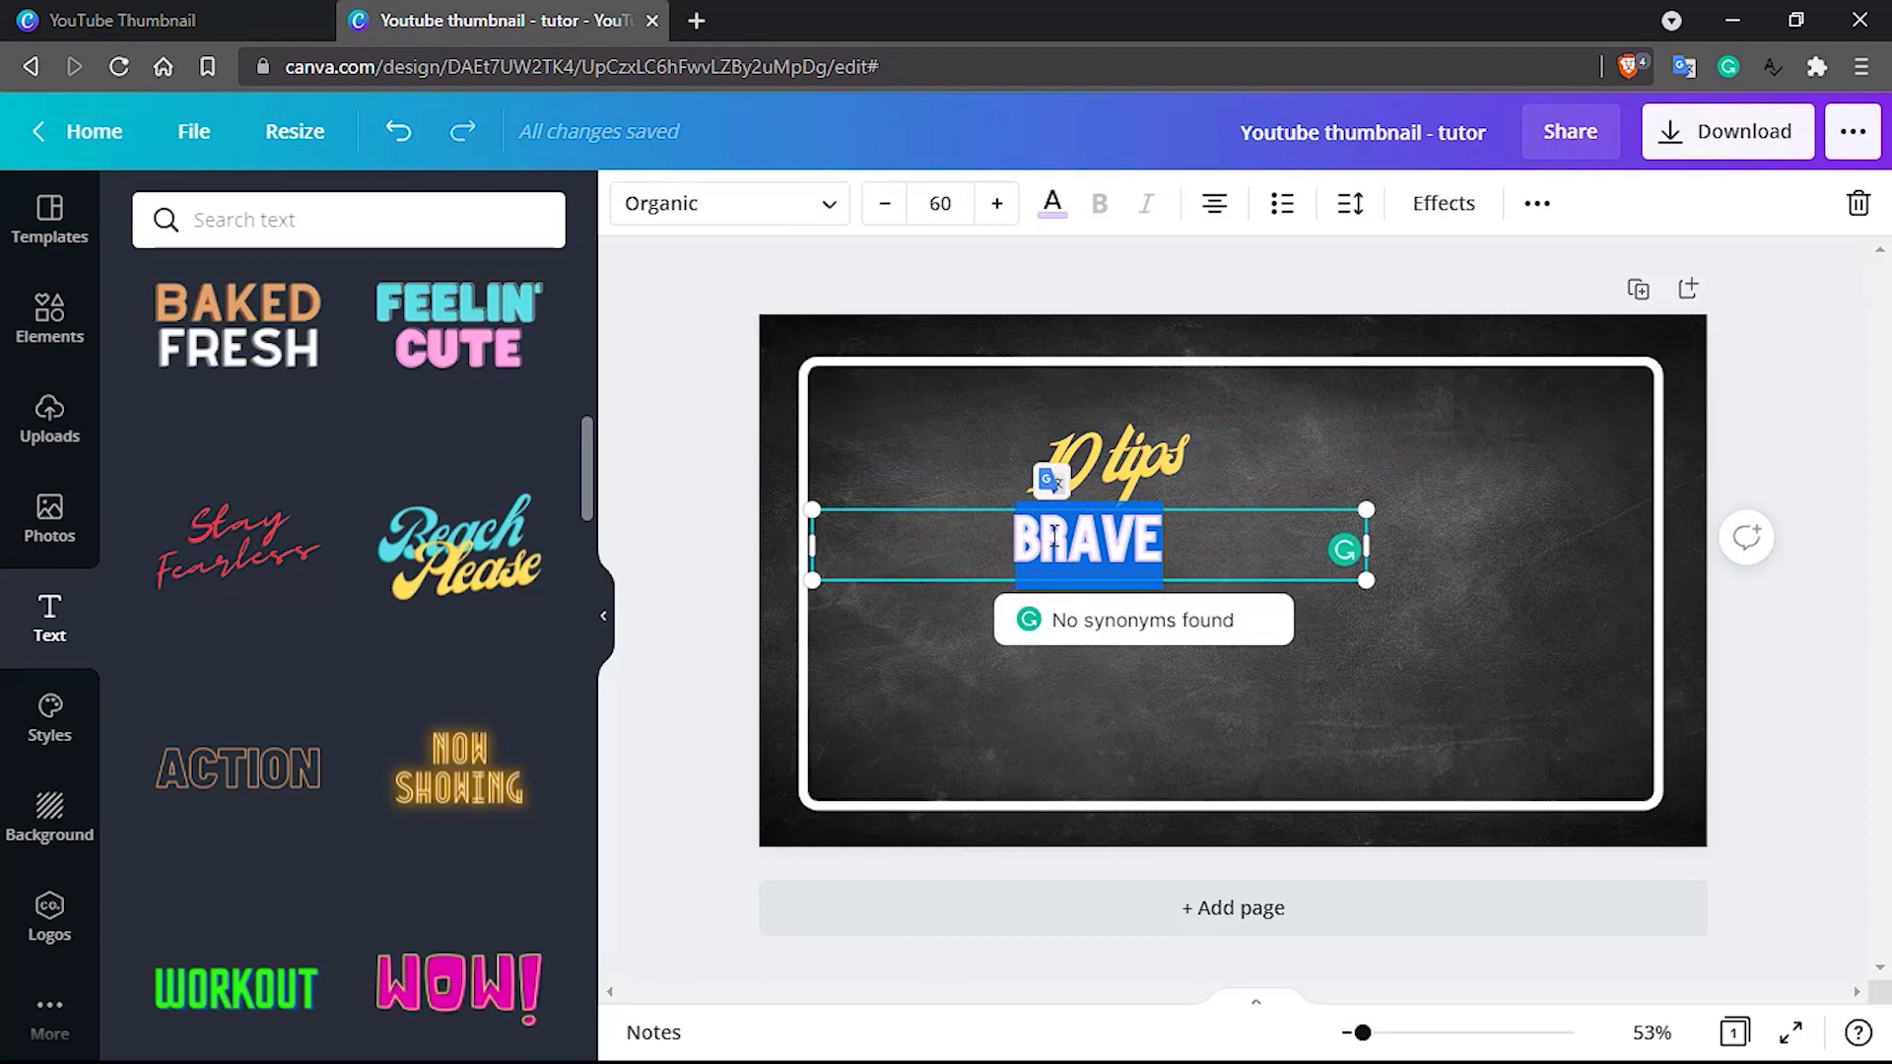
{"action": "type", "text": "FOR"}
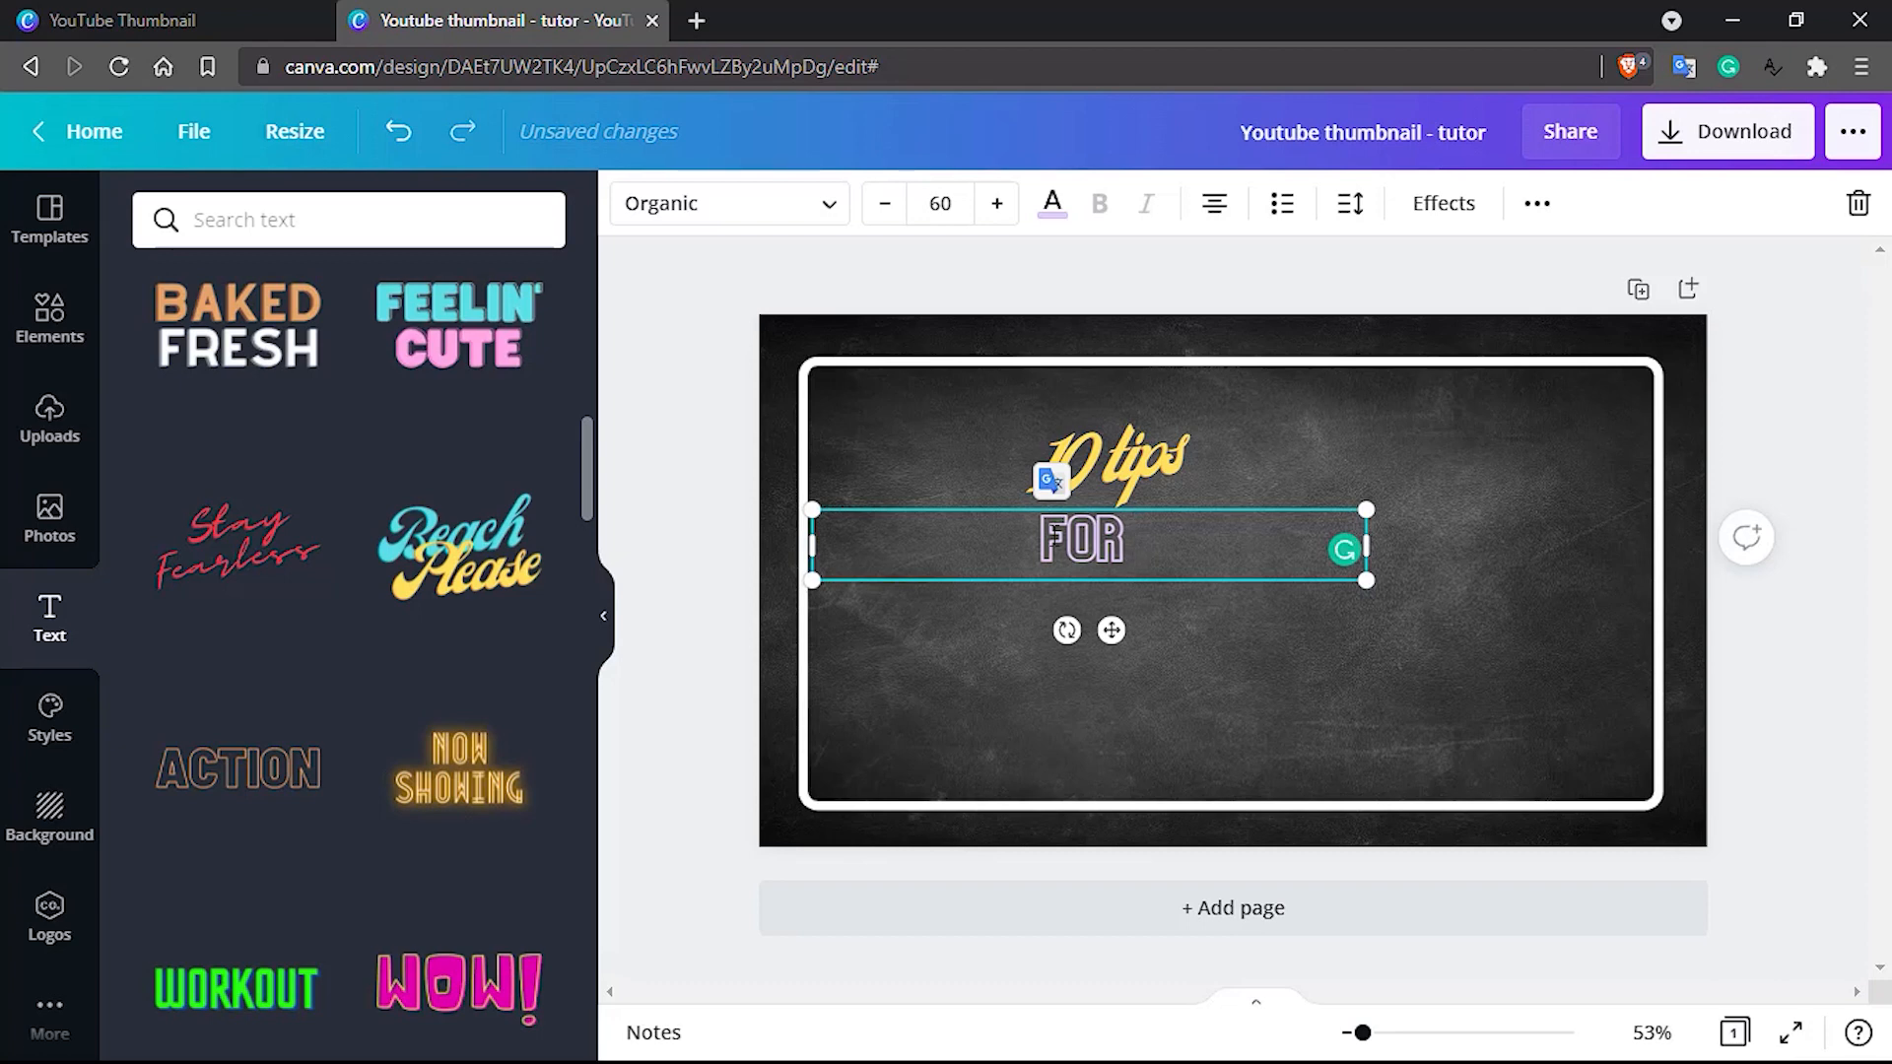
{"action": "type", "text": "HOW"}
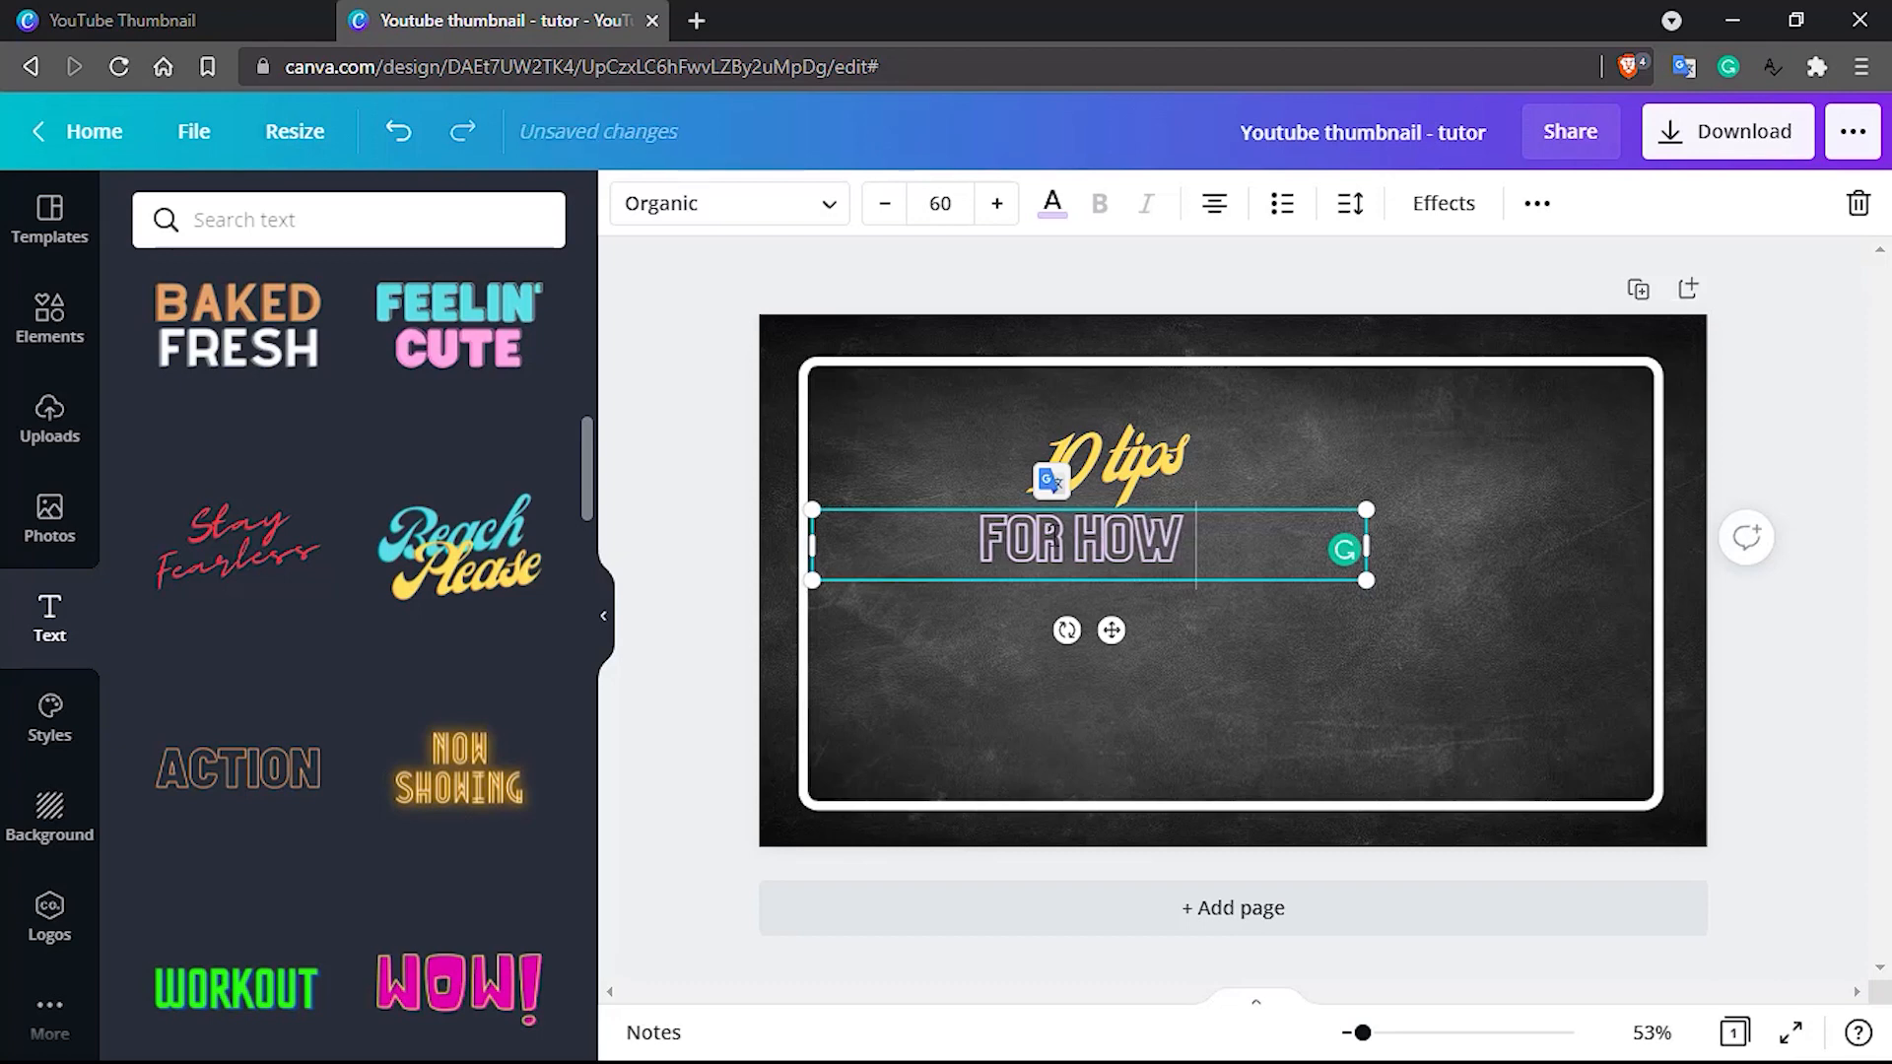
{"action": "type", "text": " TO CREATE"}
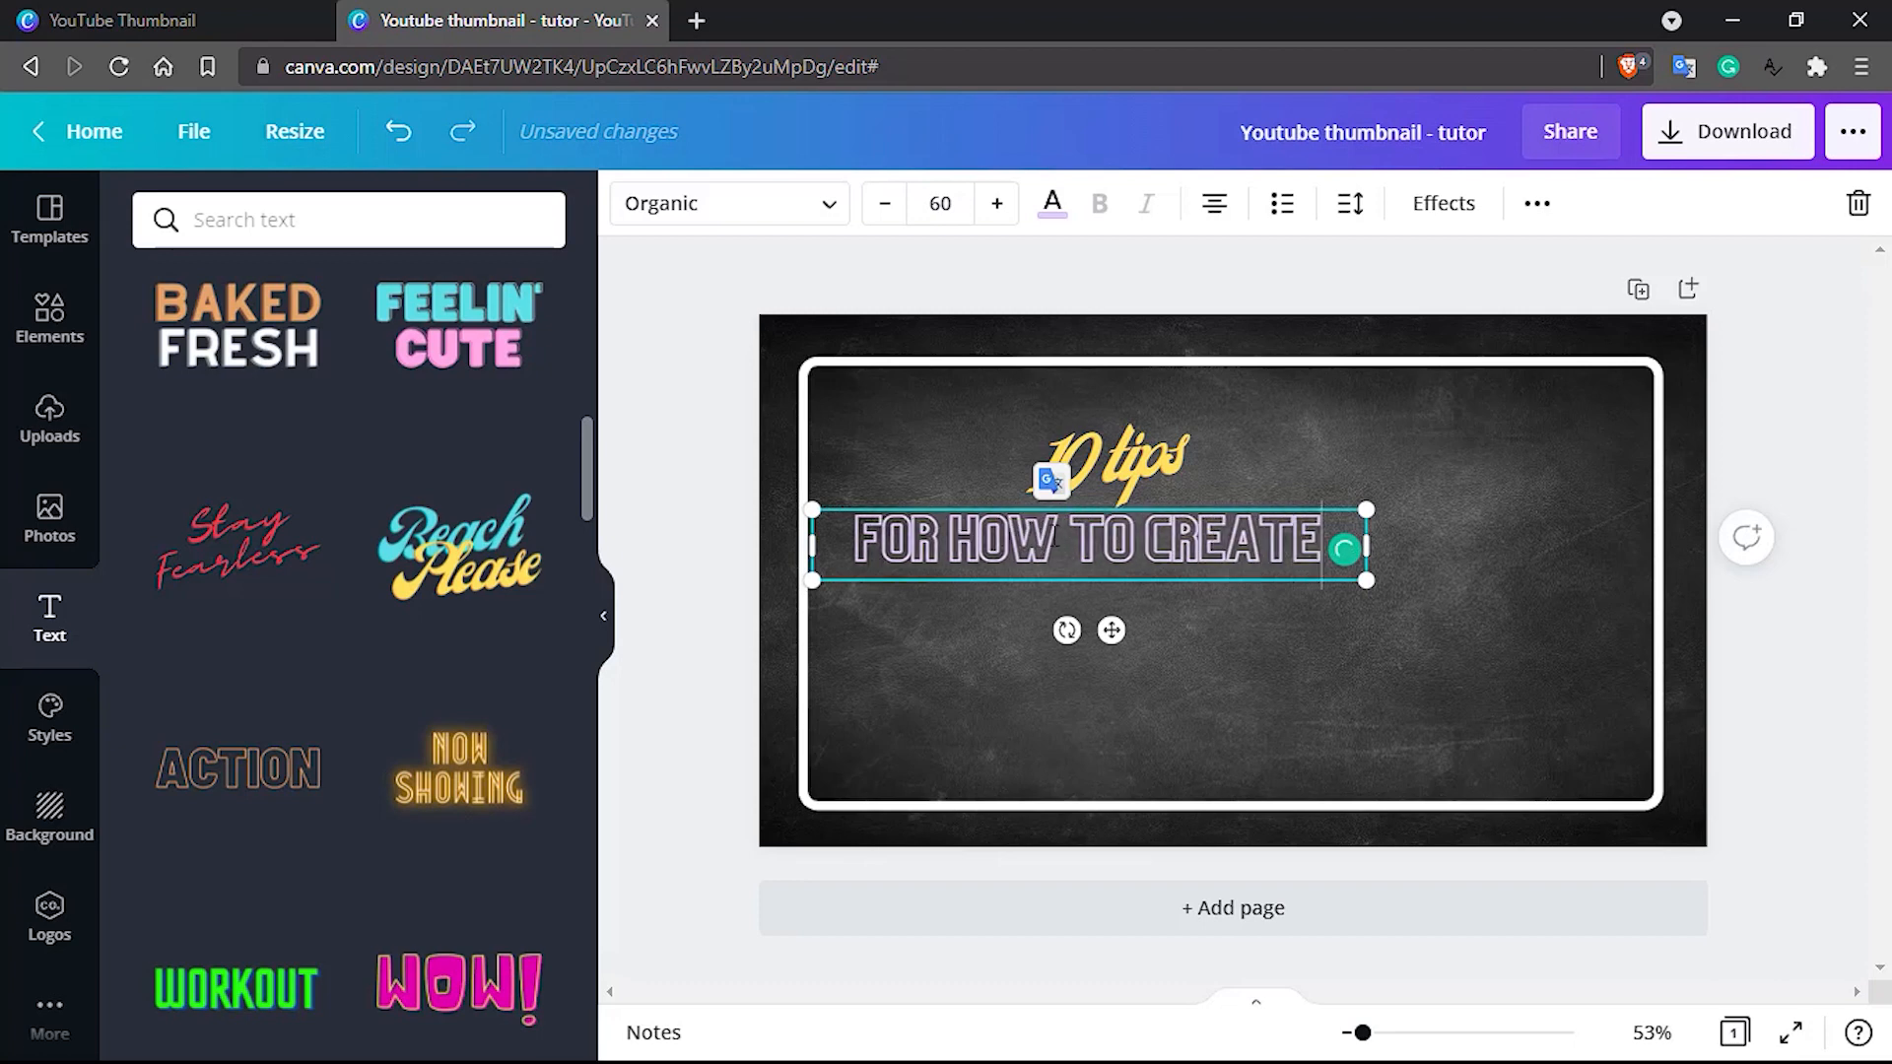
Enlarge "10 tips" to about font size 66, raise it slightly, and shift both text lines left within the white frame
{"action": "left_click", "coordinate": [1064, 473]}
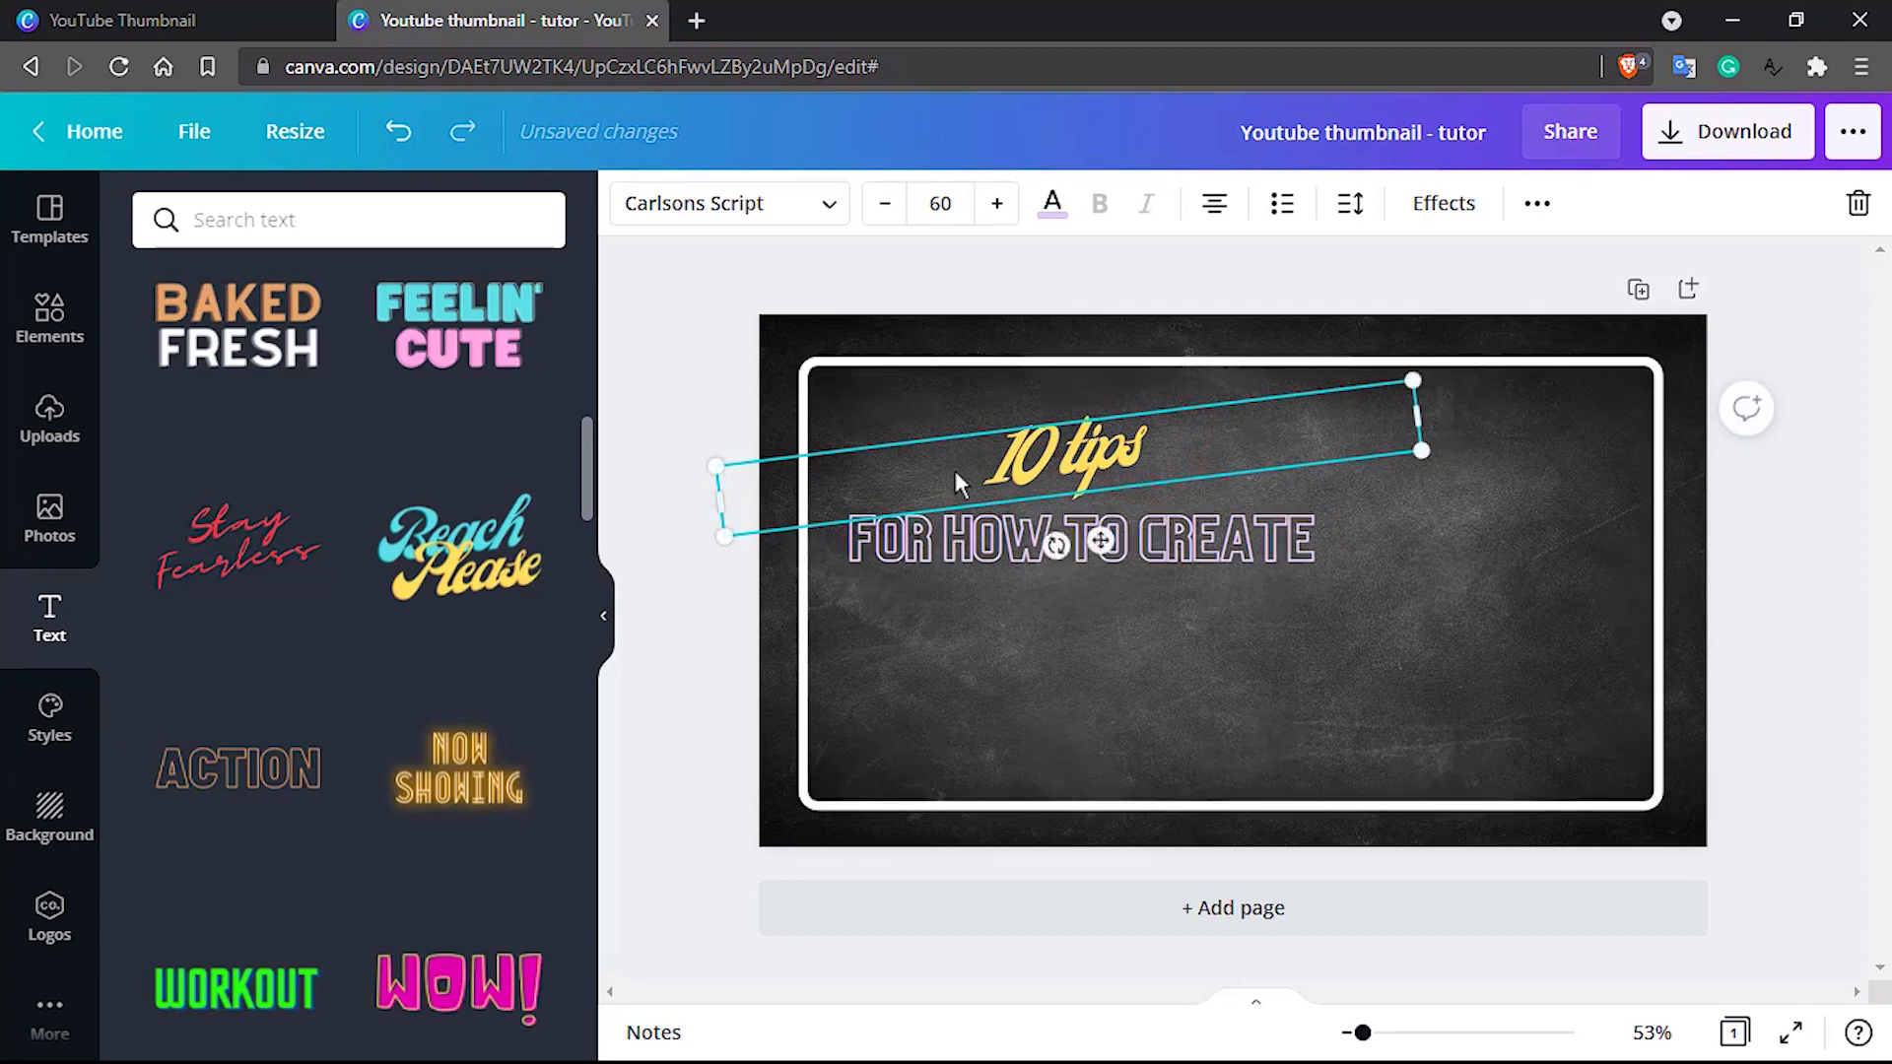
{"action": "left_click_drag", "start_coordinate": [722, 537], "coordinate": [653, 606]}
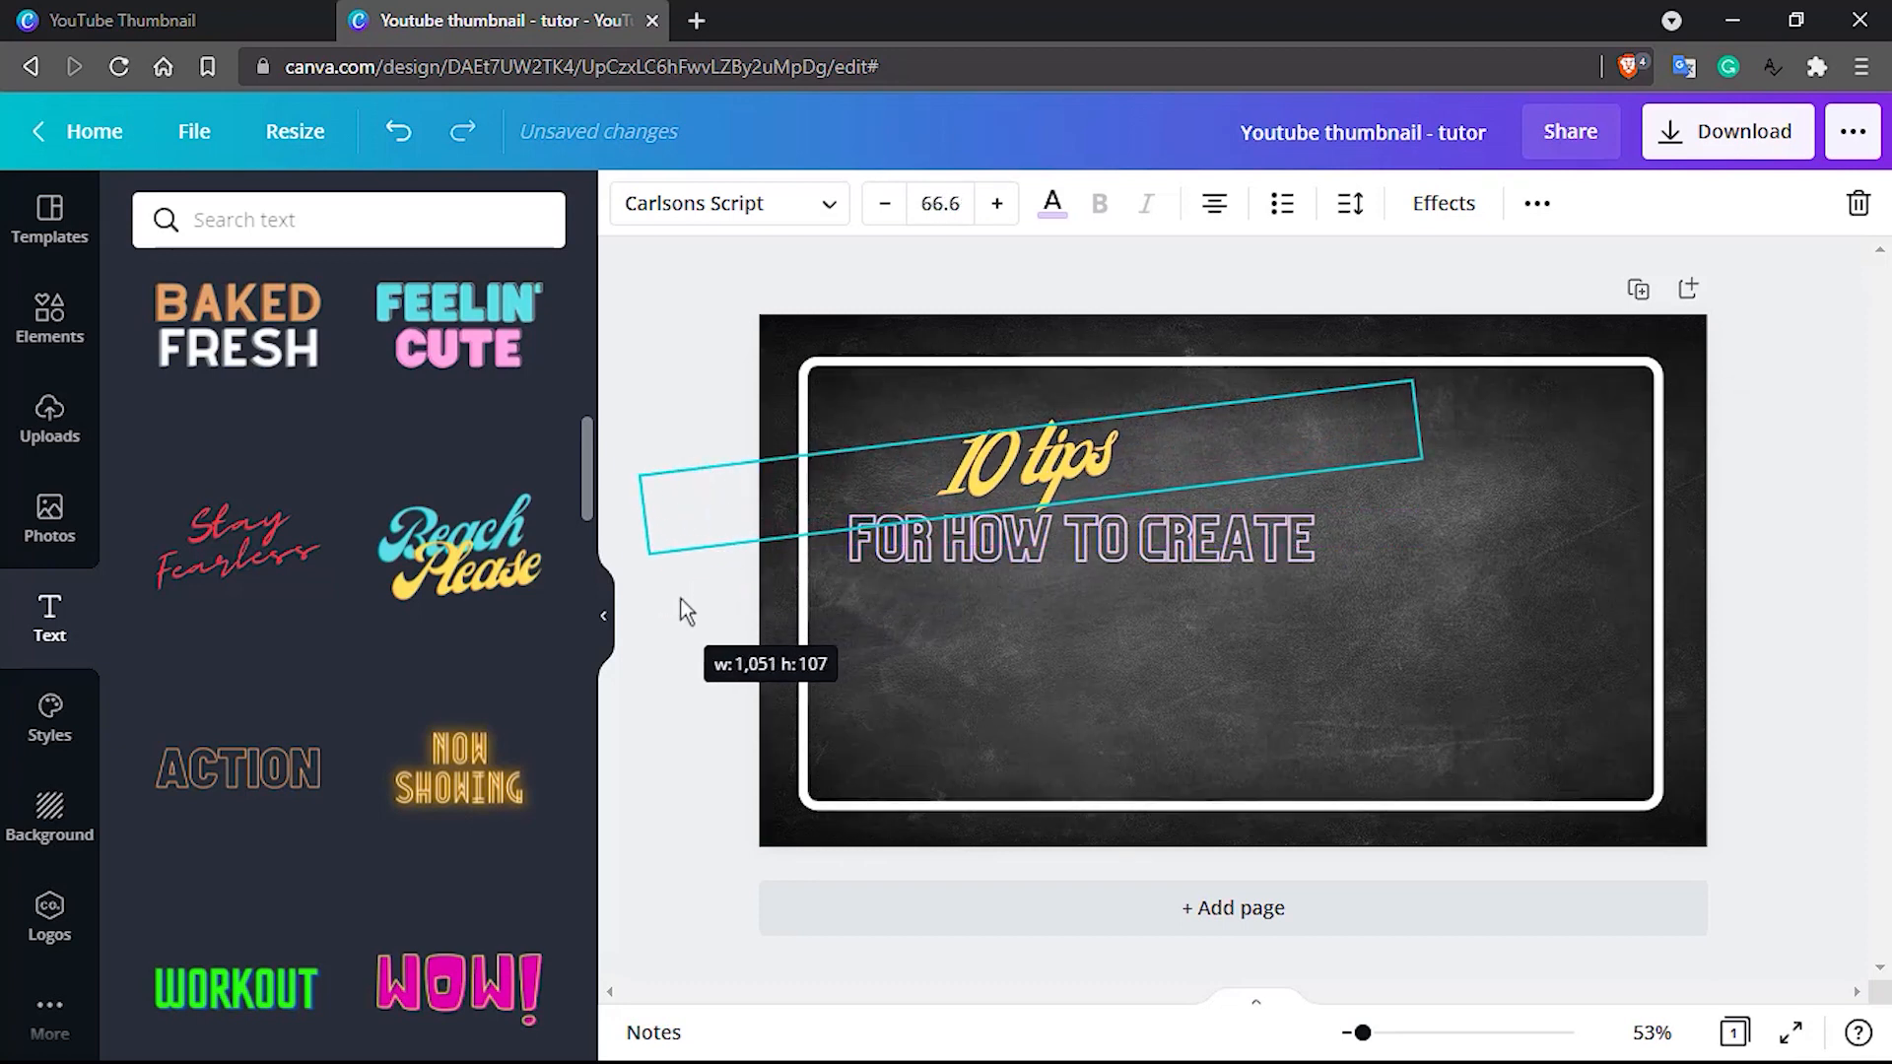
{"action": "left_click_drag", "start_coordinate": [1032, 478], "coordinate": [1032, 438]}
{"action": "left_click", "coordinate": [904, 536]}
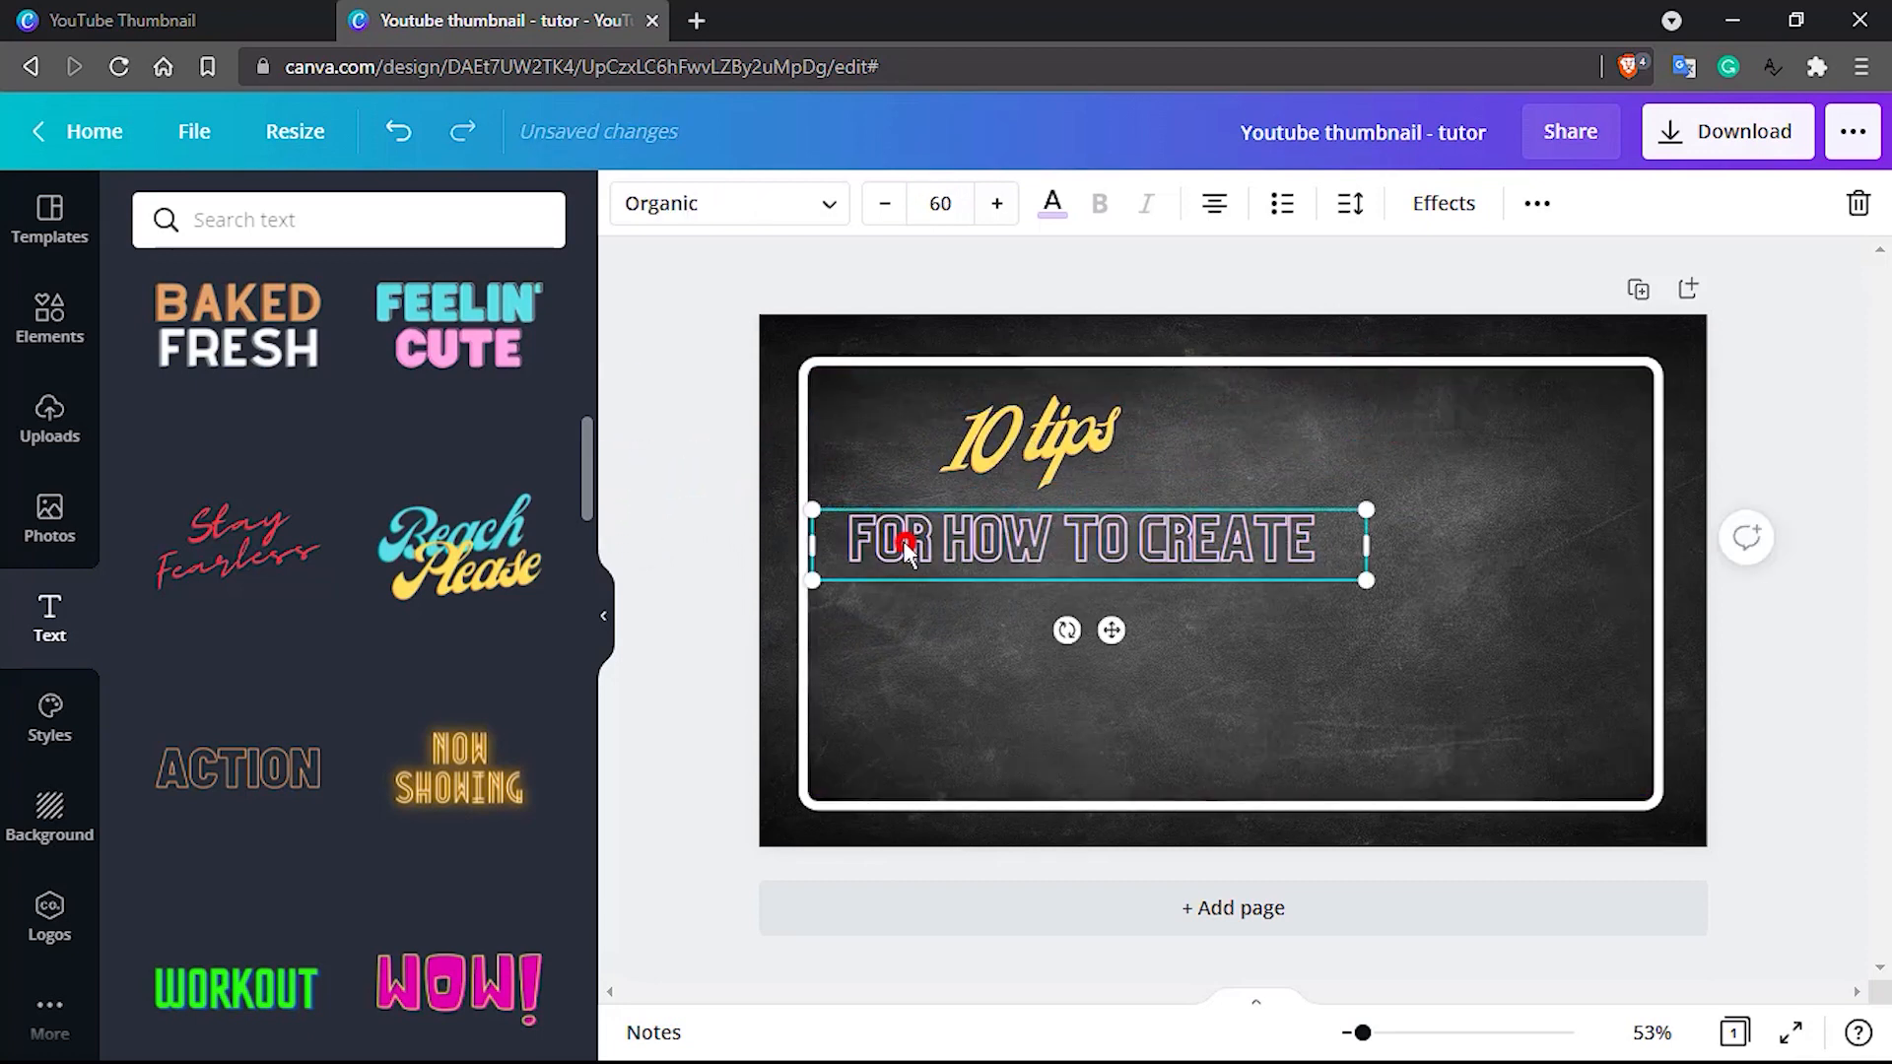
{"action": "mouse_move", "coordinate": [903, 536]}
{"action": "left_mouse_down"}
{"action": "mouse_move", "coordinate": [876, 525]}
{"action": "mouse_move", "coordinate": [879, 543]}
{"action": "left_mouse_up"}
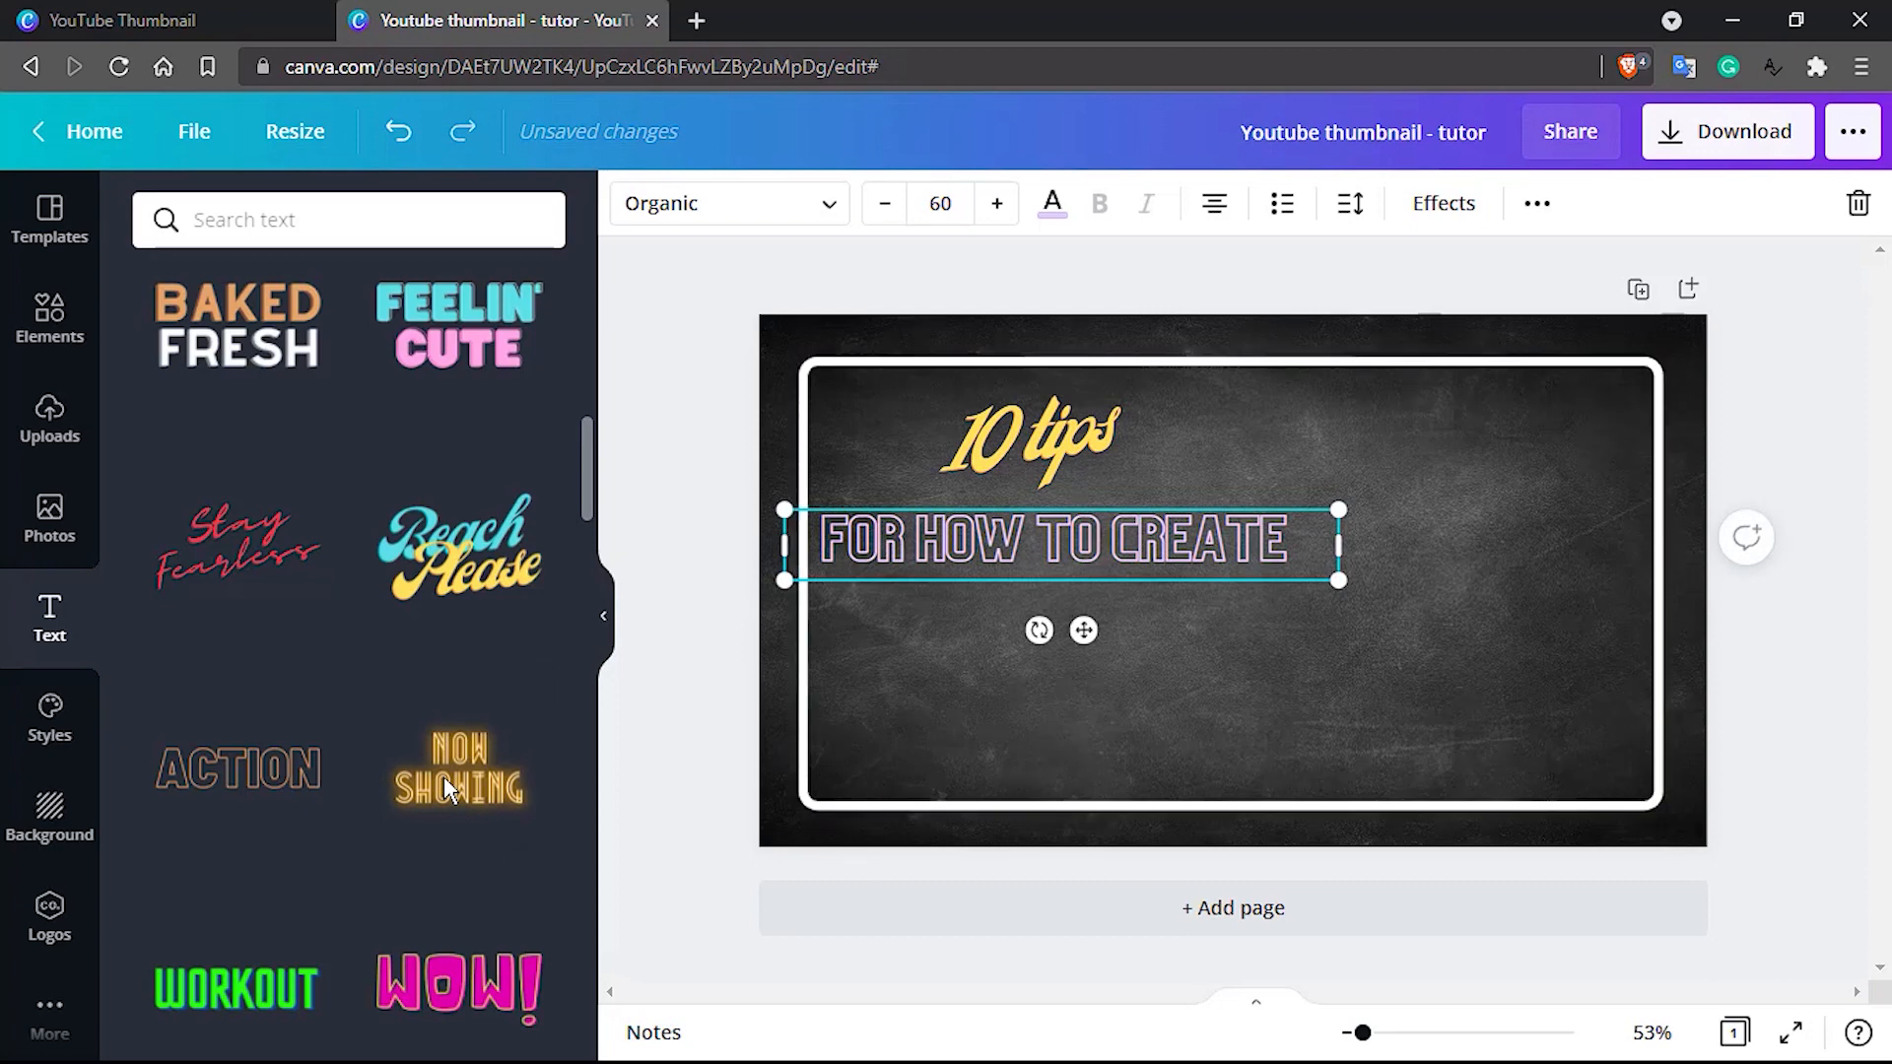
Add the glowing "NOW SHOWING" font combination to the page and set all its text to font size 60
{"action": "left_click", "coordinate": [903, 662]}
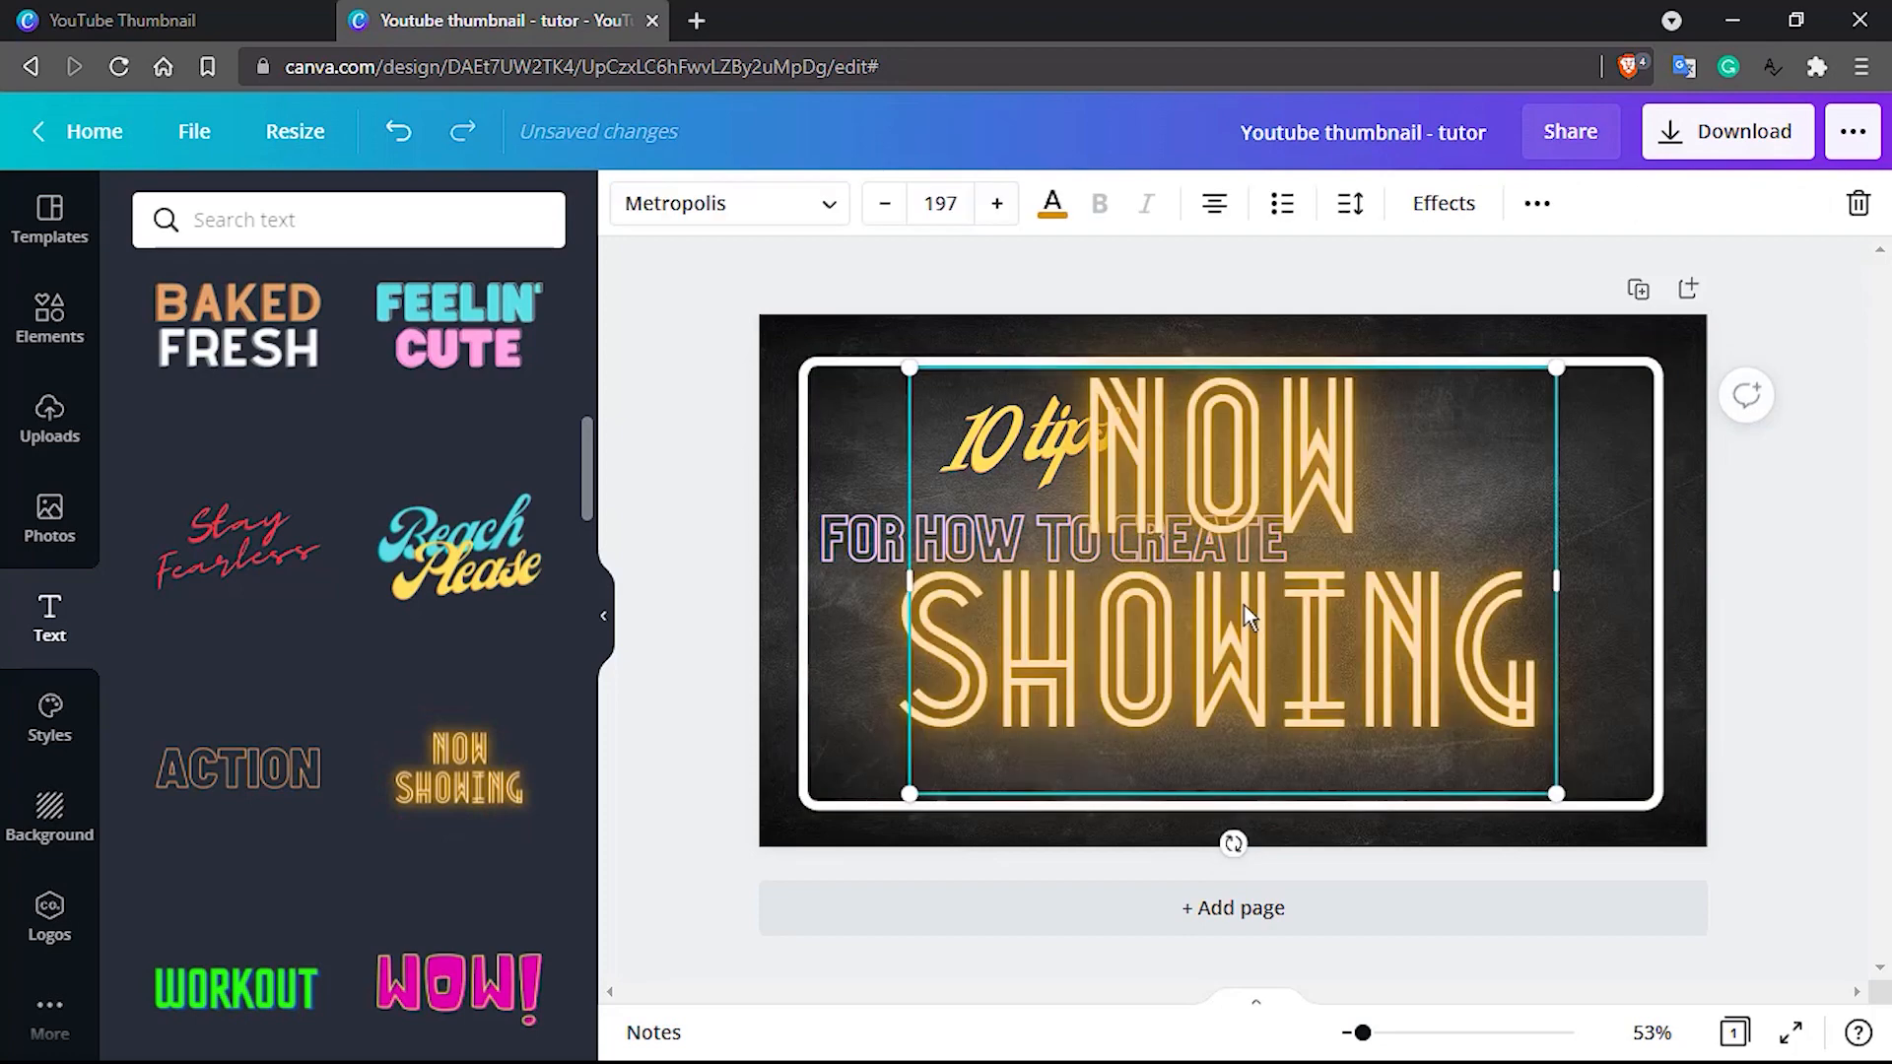
{"action": "double_click", "coordinate": [1169, 462]}
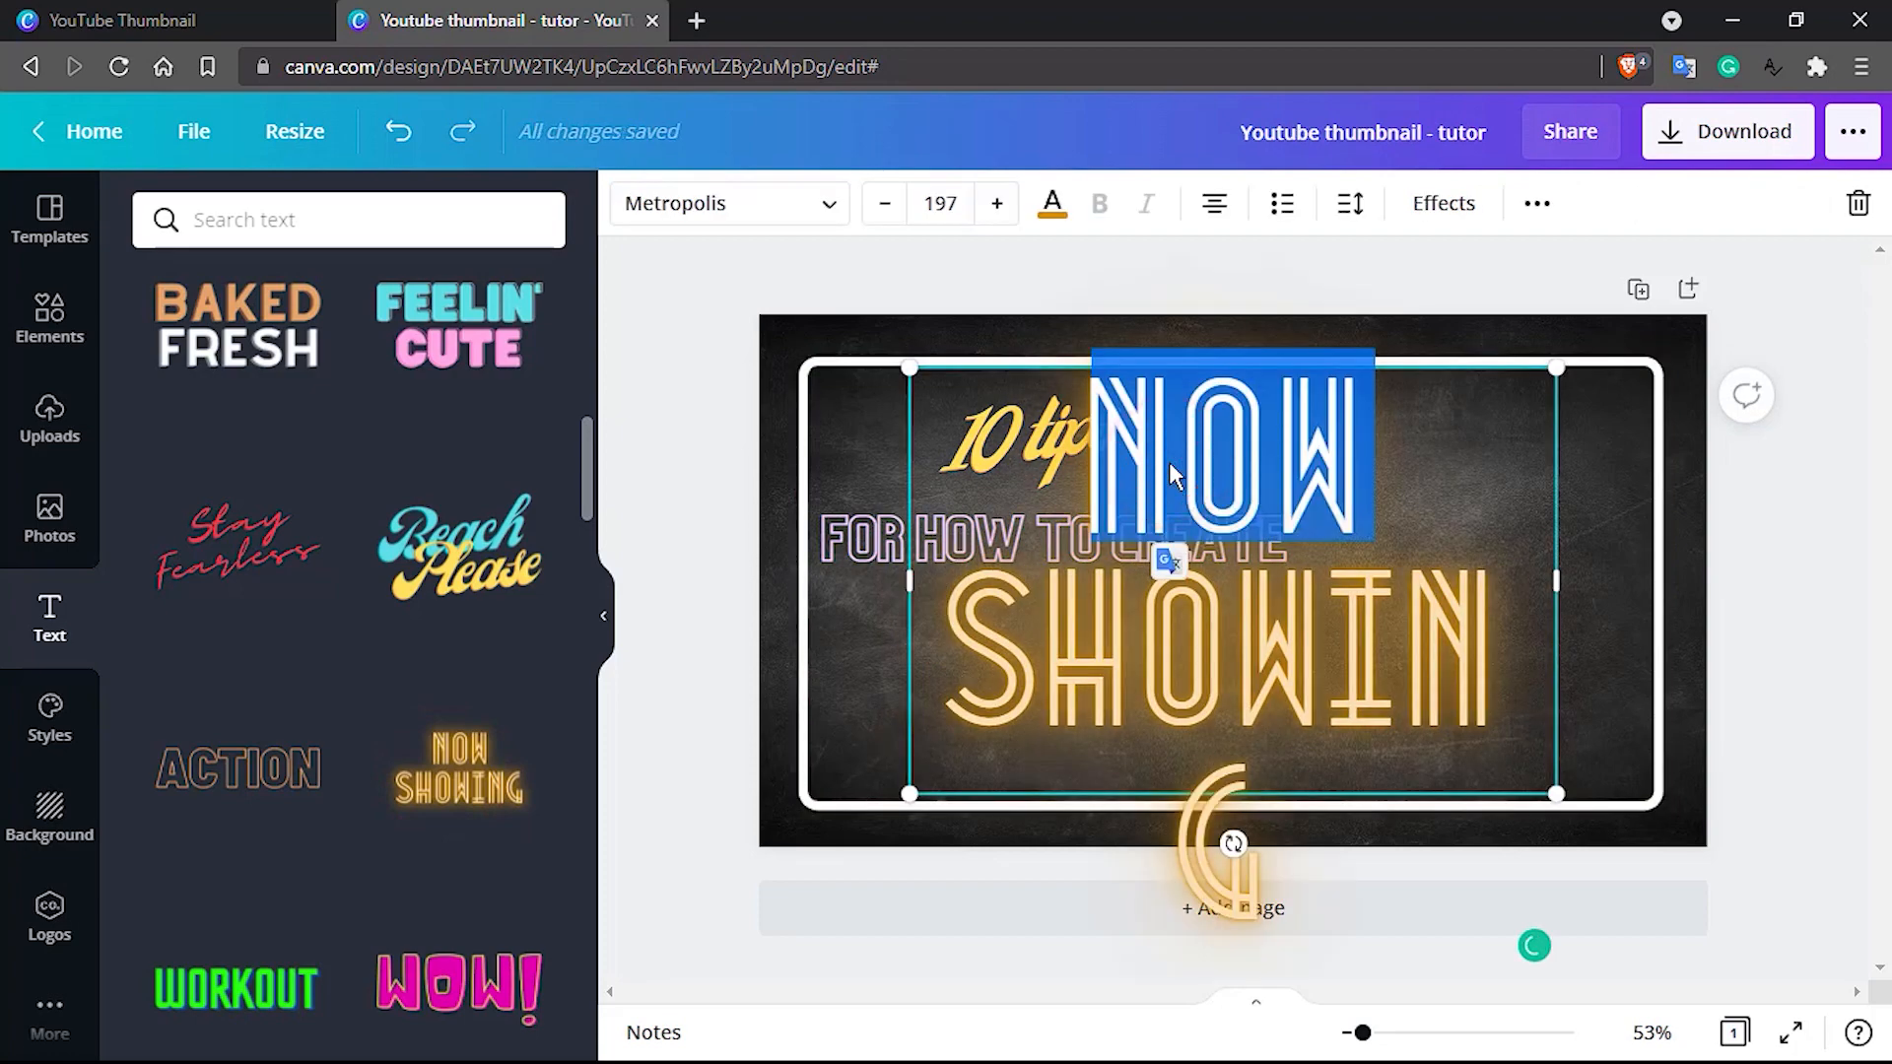
{"action": "key", "text": "ctrl+a"}
{"action": "left_click", "coordinate": [949, 204]}
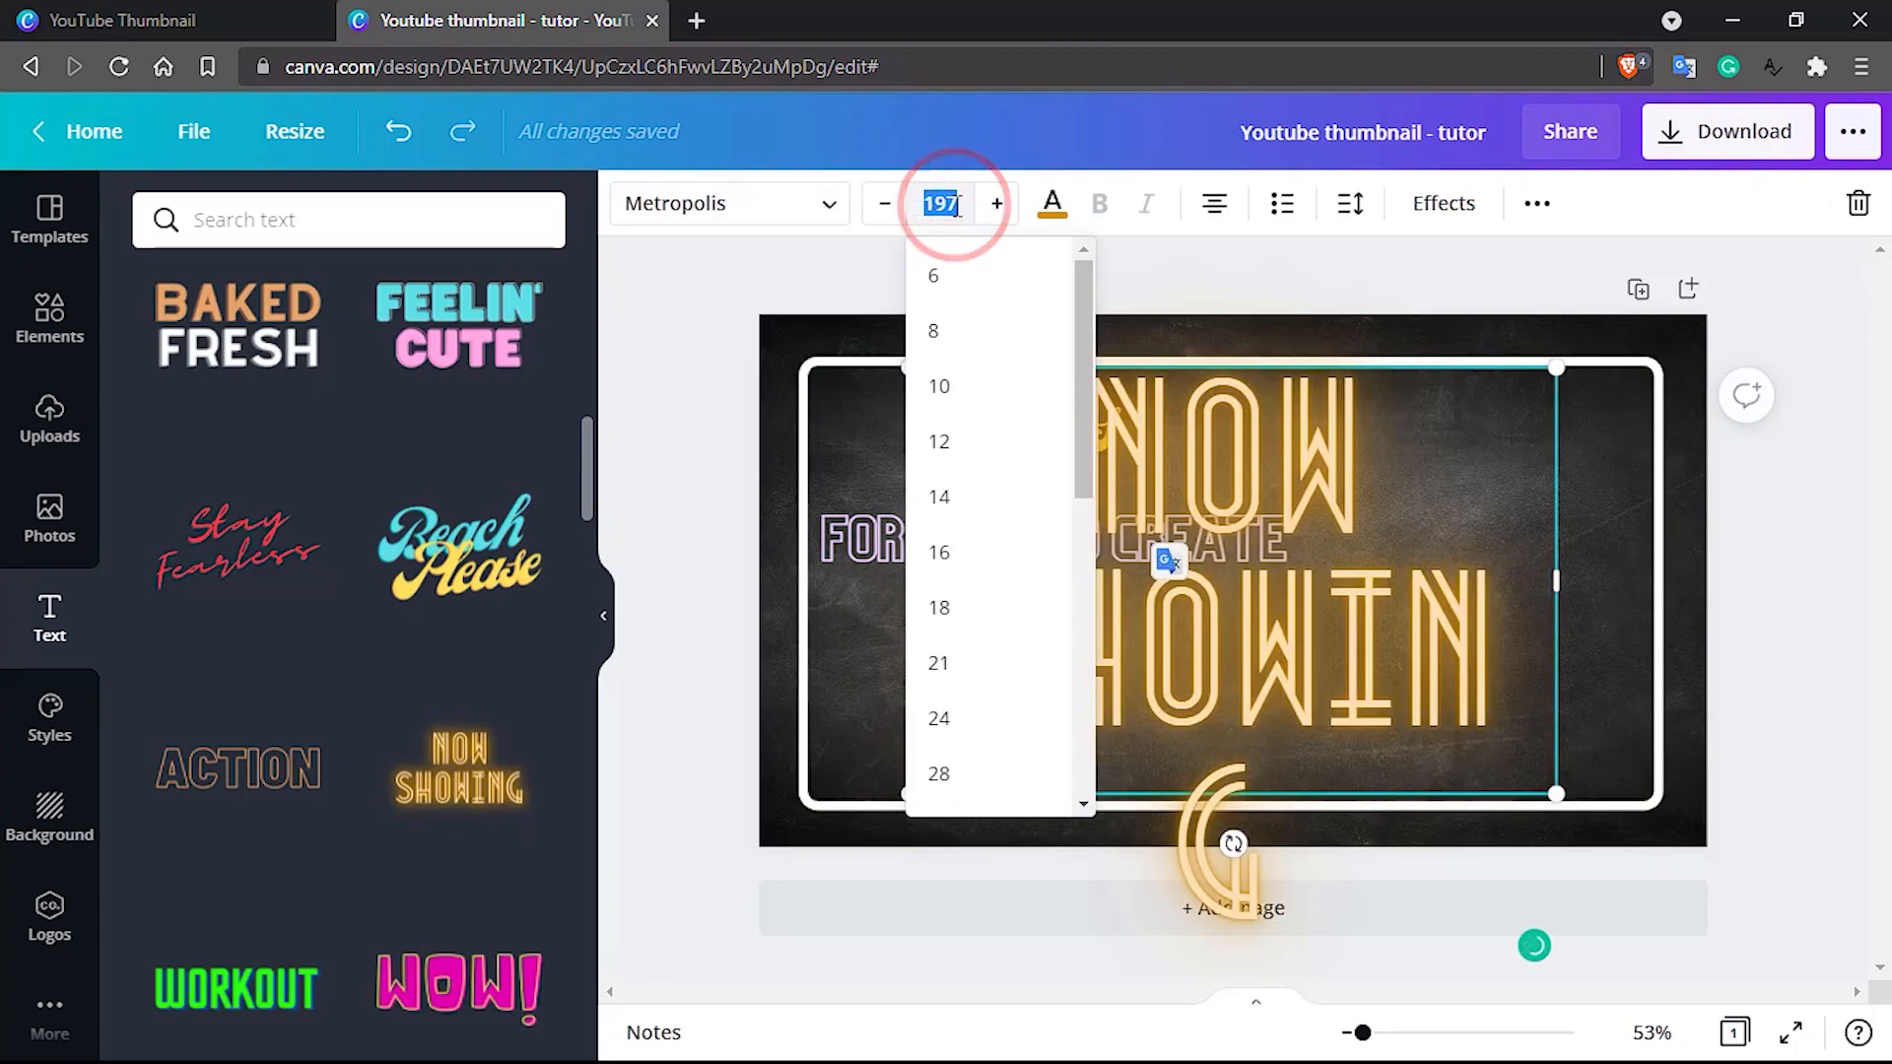
{"action": "type", "text": "60"}
{"action": "key", "text": "Return"}
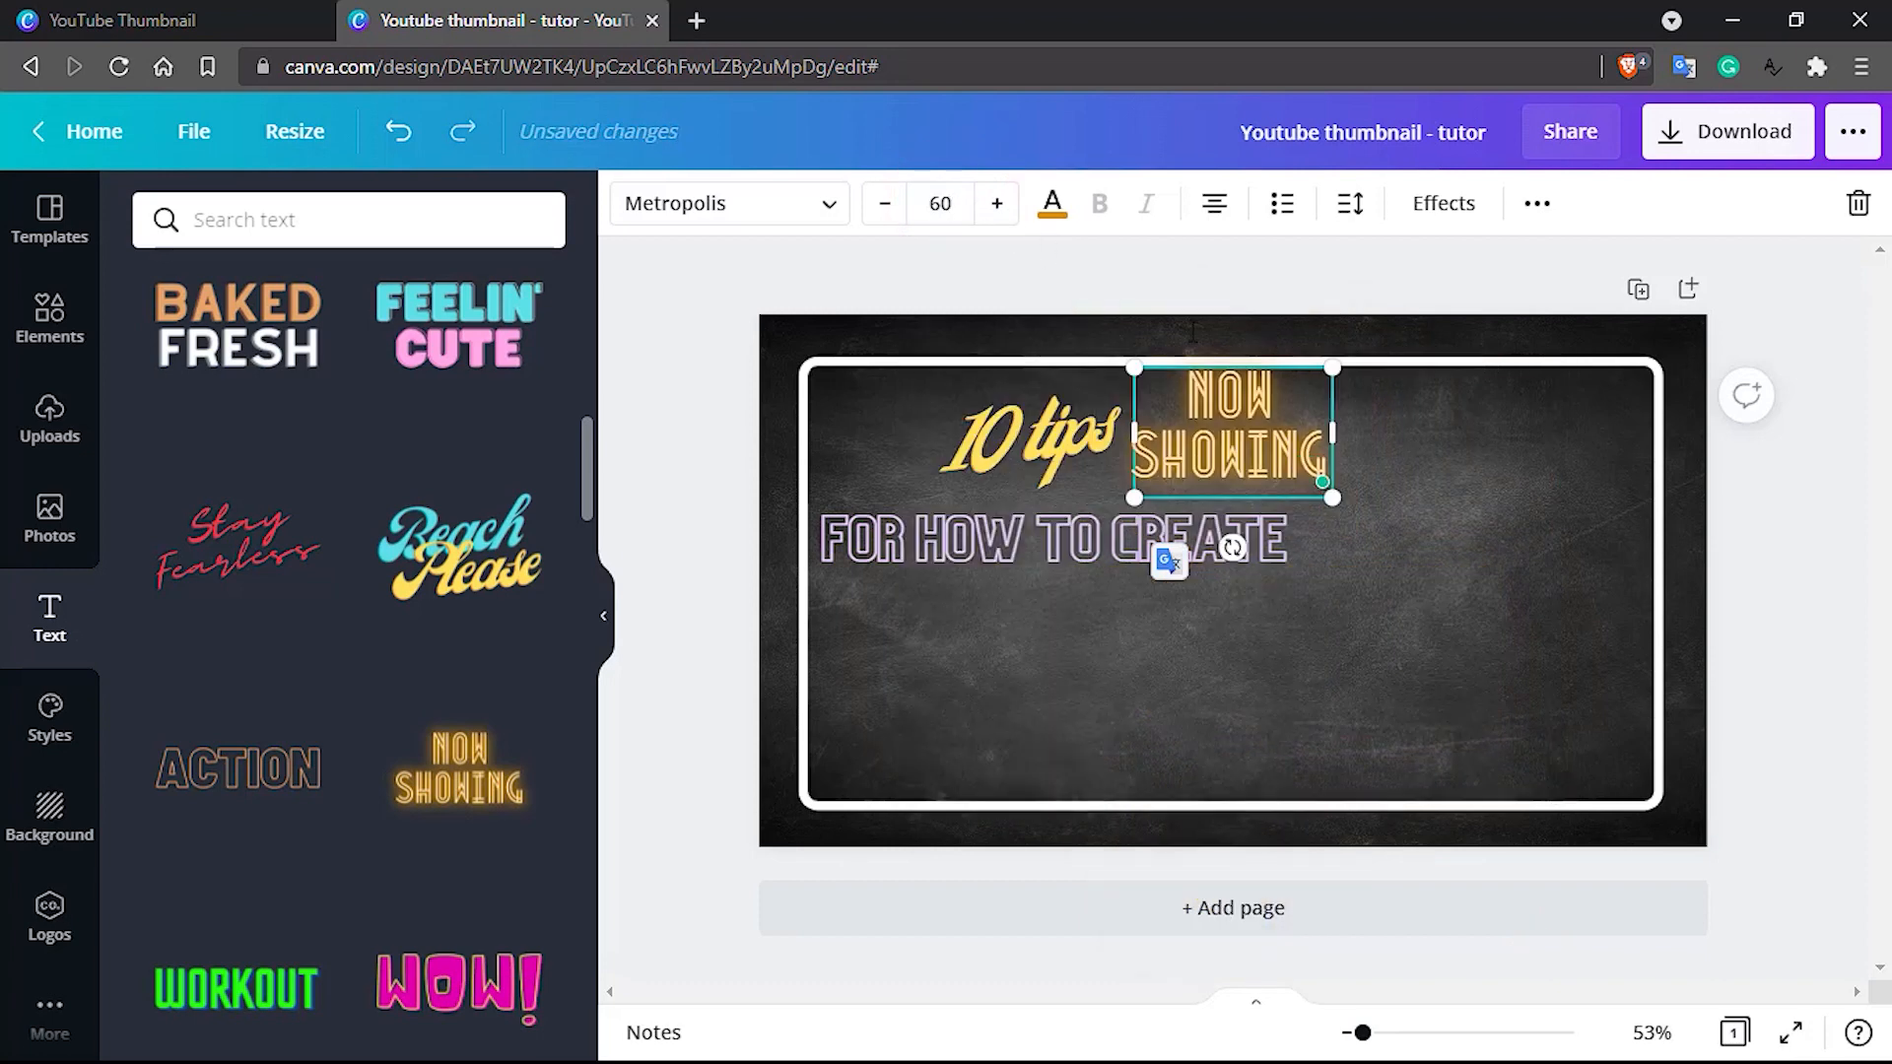
{"action": "left_click", "coordinate": [1301, 390]}
{"action": "left_click", "coordinate": [1417, 437]}
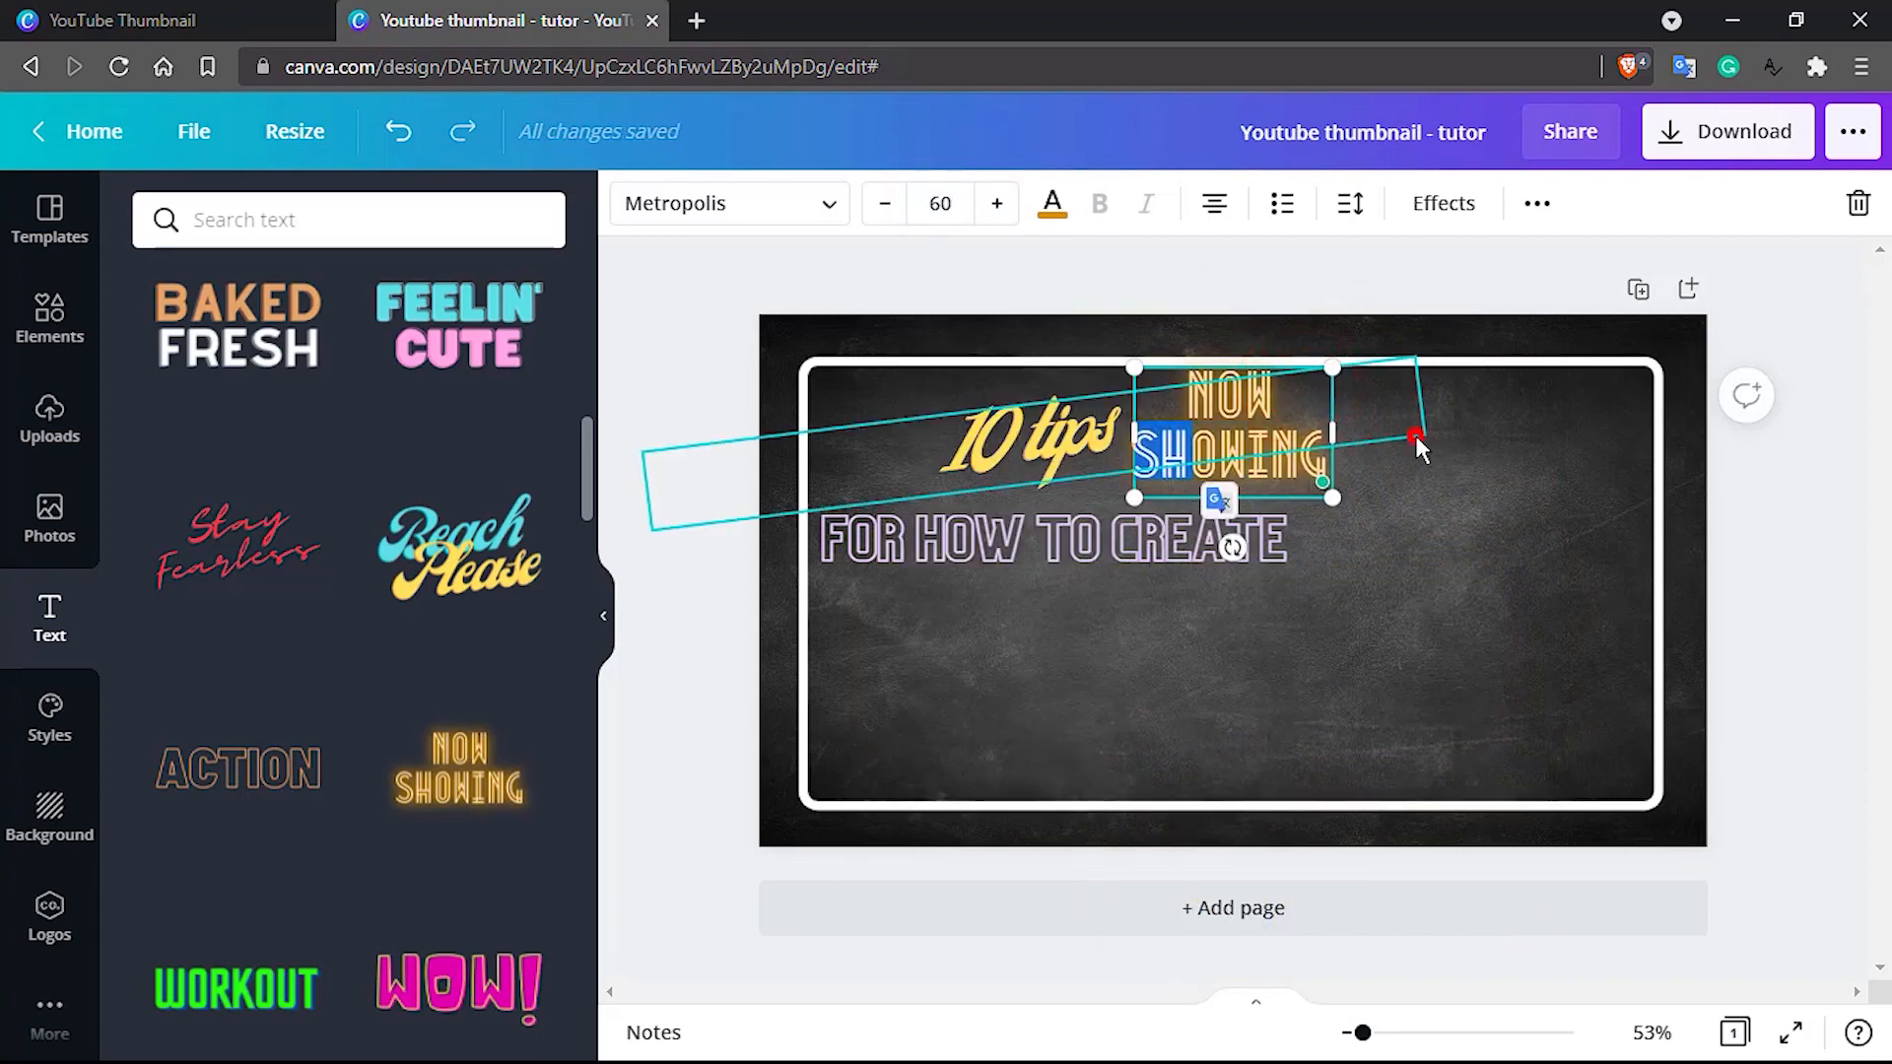
Move the glowing "NOW SHOWING" text beneath "FOR HOW TO CREATE" and replace its wording with "YOUTUBE THUMBNAIL"
{"action": "left_click", "coordinate": [1444, 554]}
{"action": "left_click_drag", "start_coordinate": [1291, 414], "coordinate": [1072, 632]}
{"action": "double_click", "coordinate": [987, 611]}
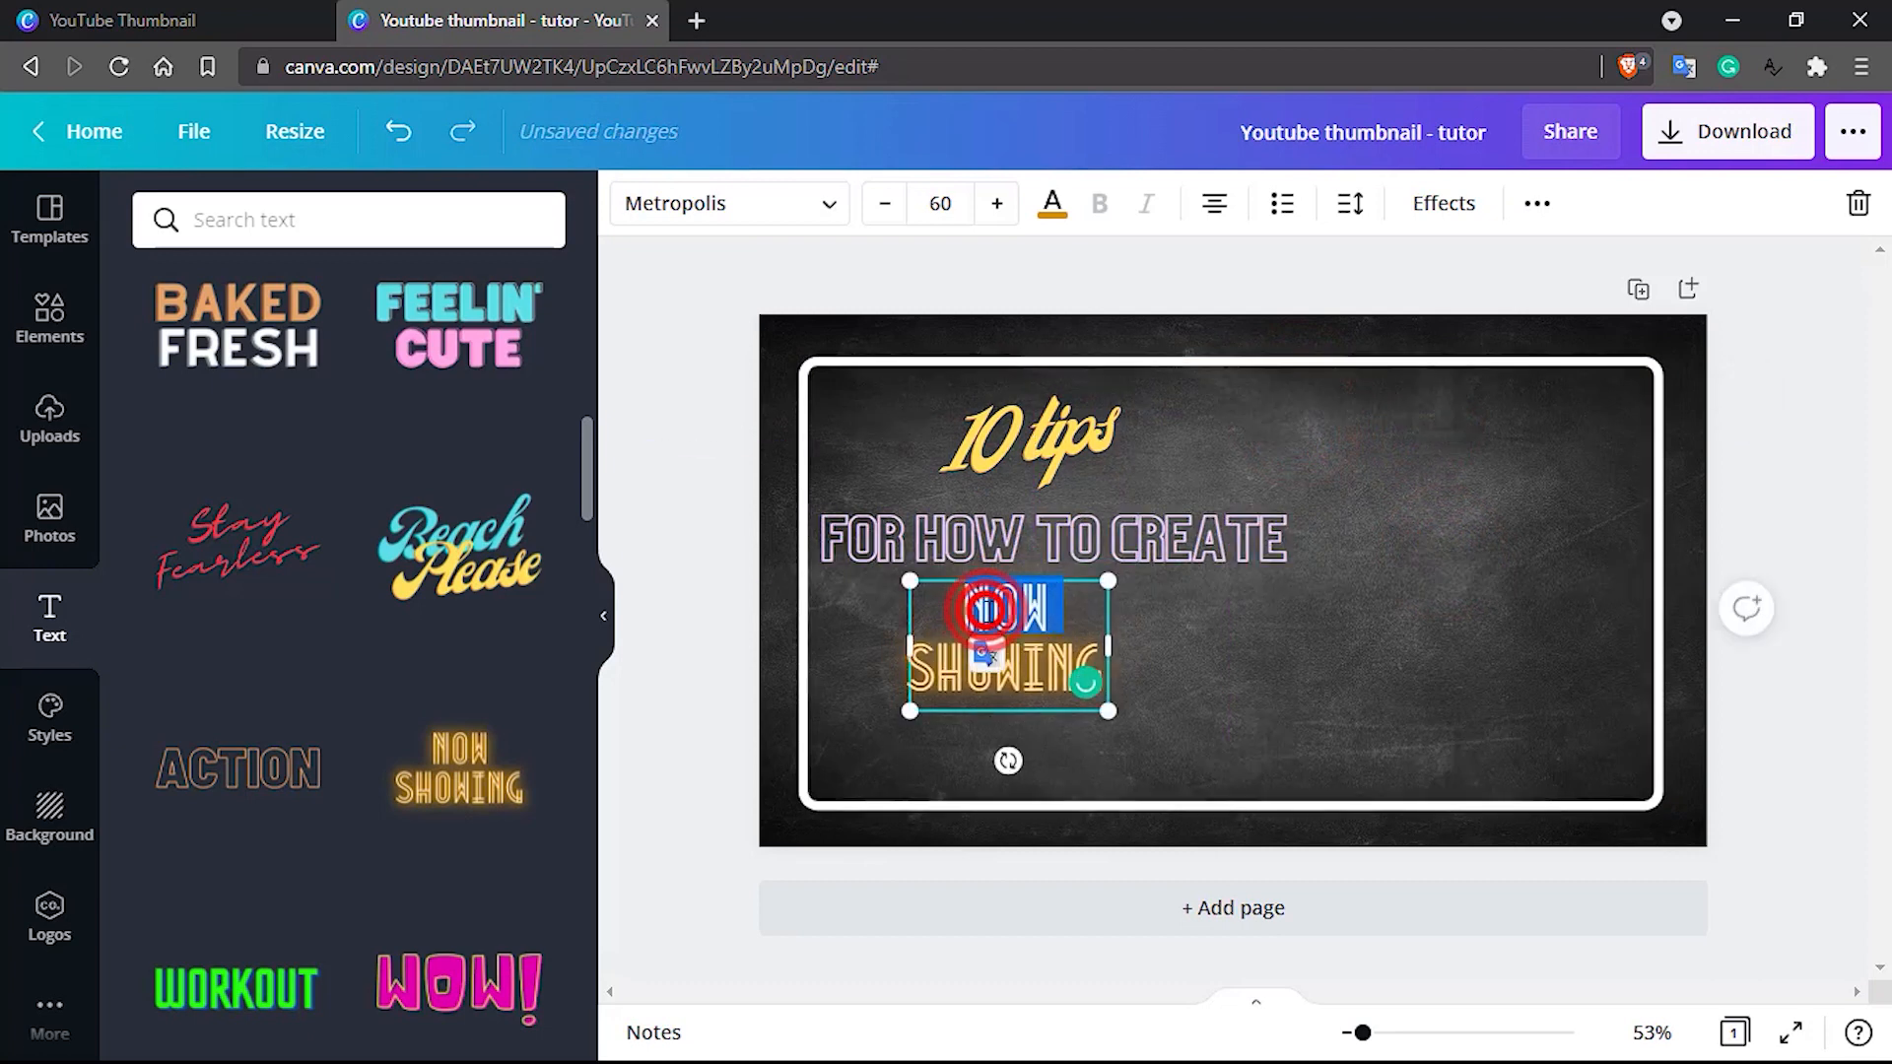
{"action": "key", "text": "BackSpace"}
{"action": "double_click", "coordinate": [989, 611]}
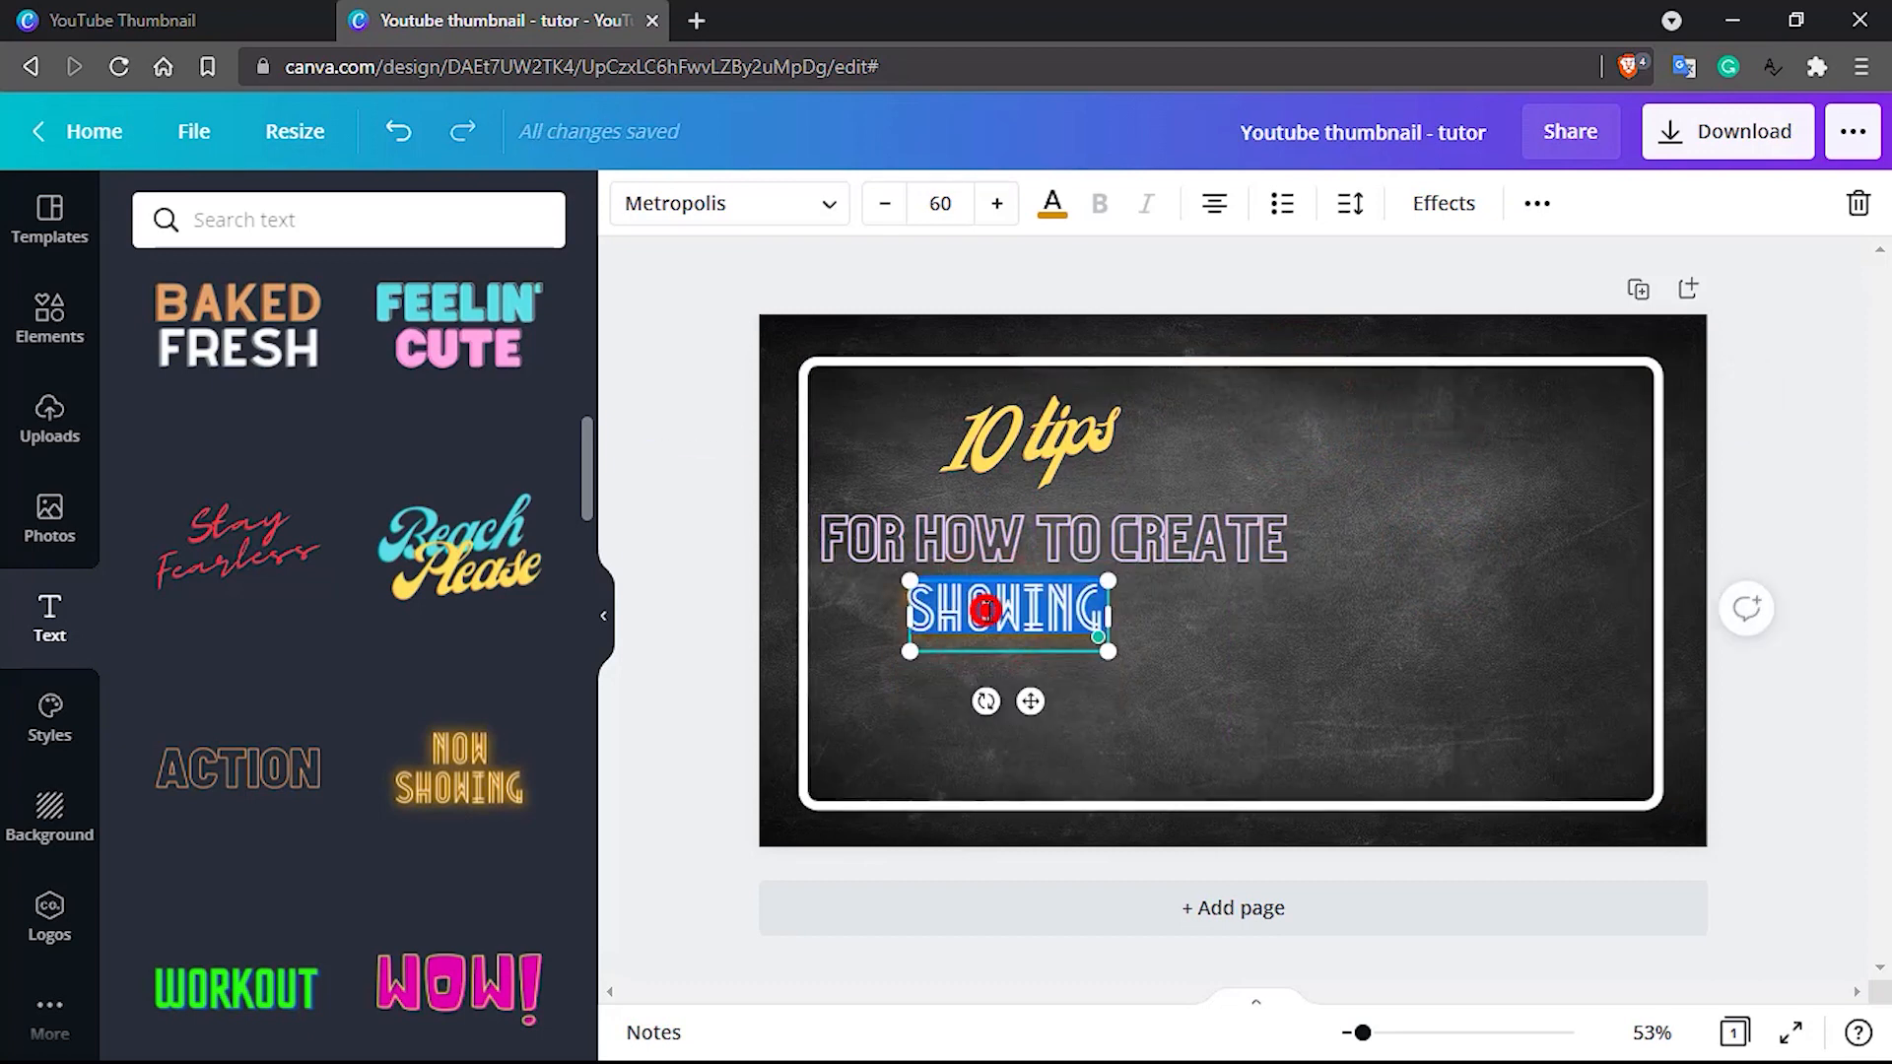
{"action": "type", "text": "Y"}
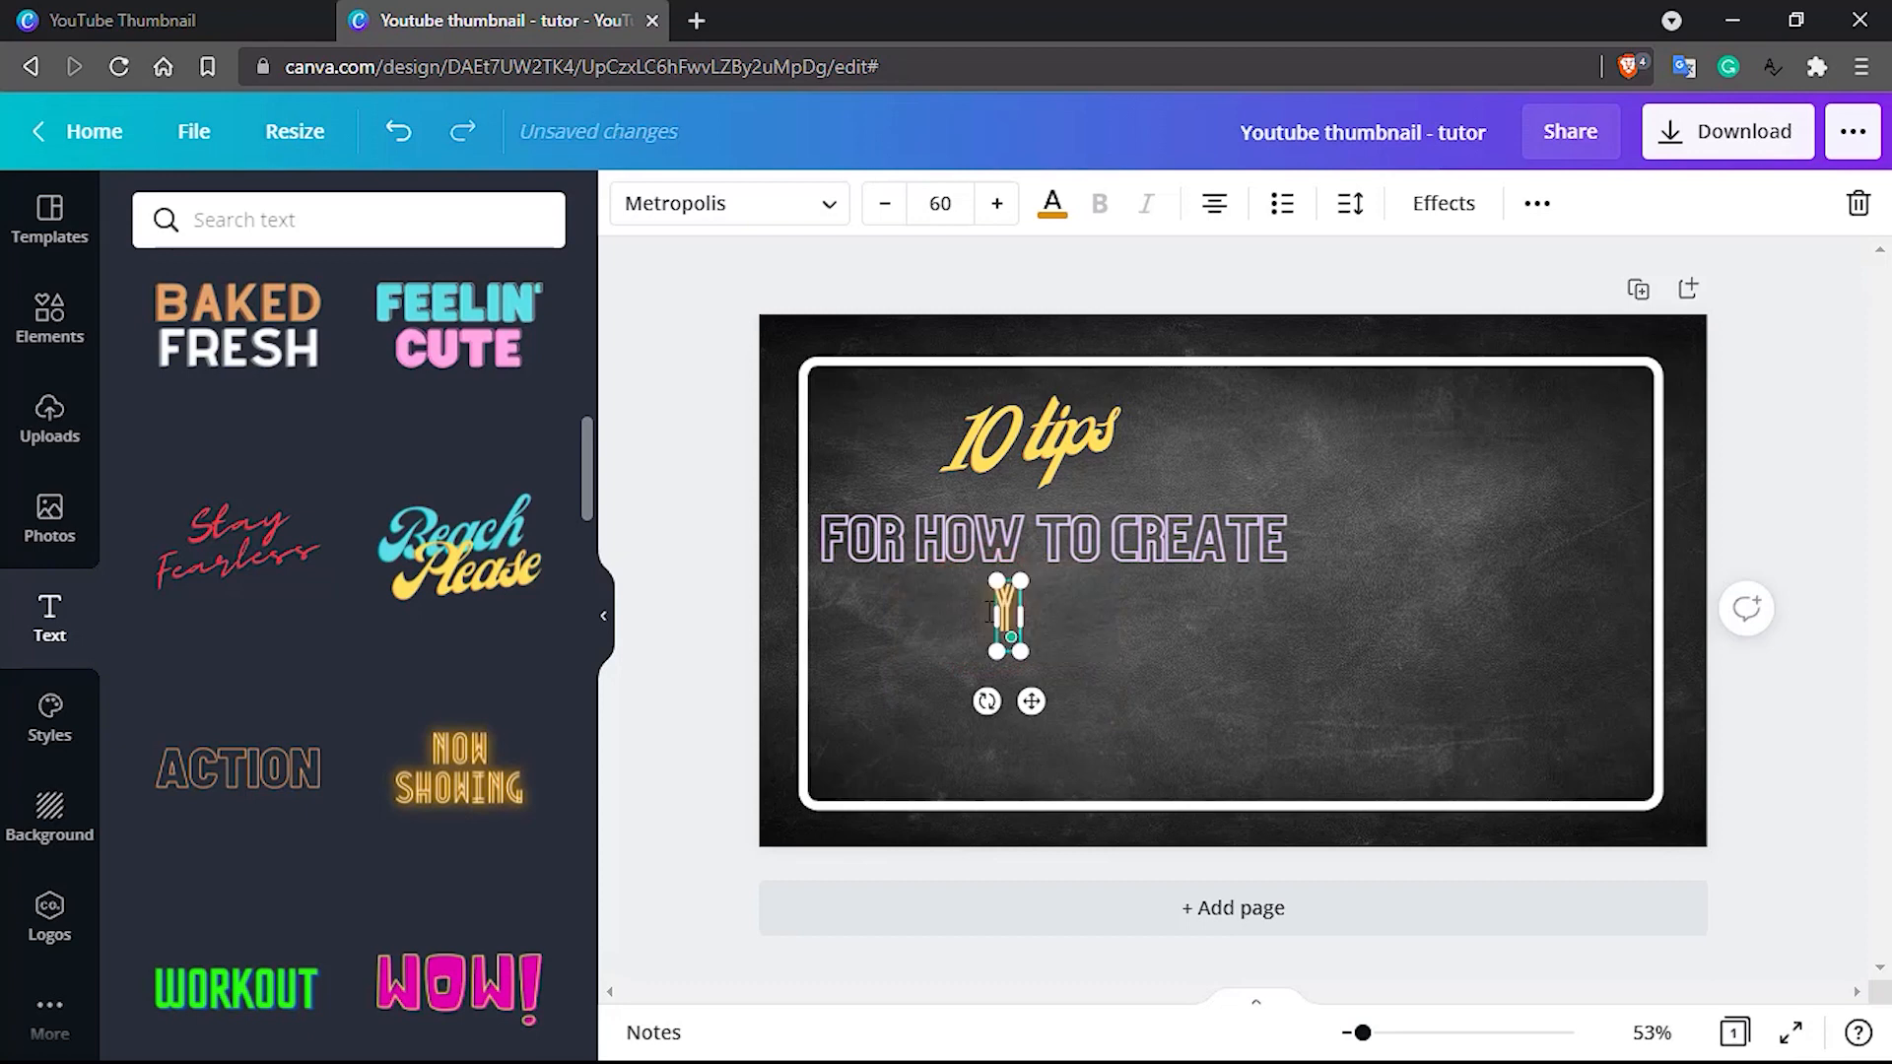
{"action": "type", "text": "OUTUBE"}
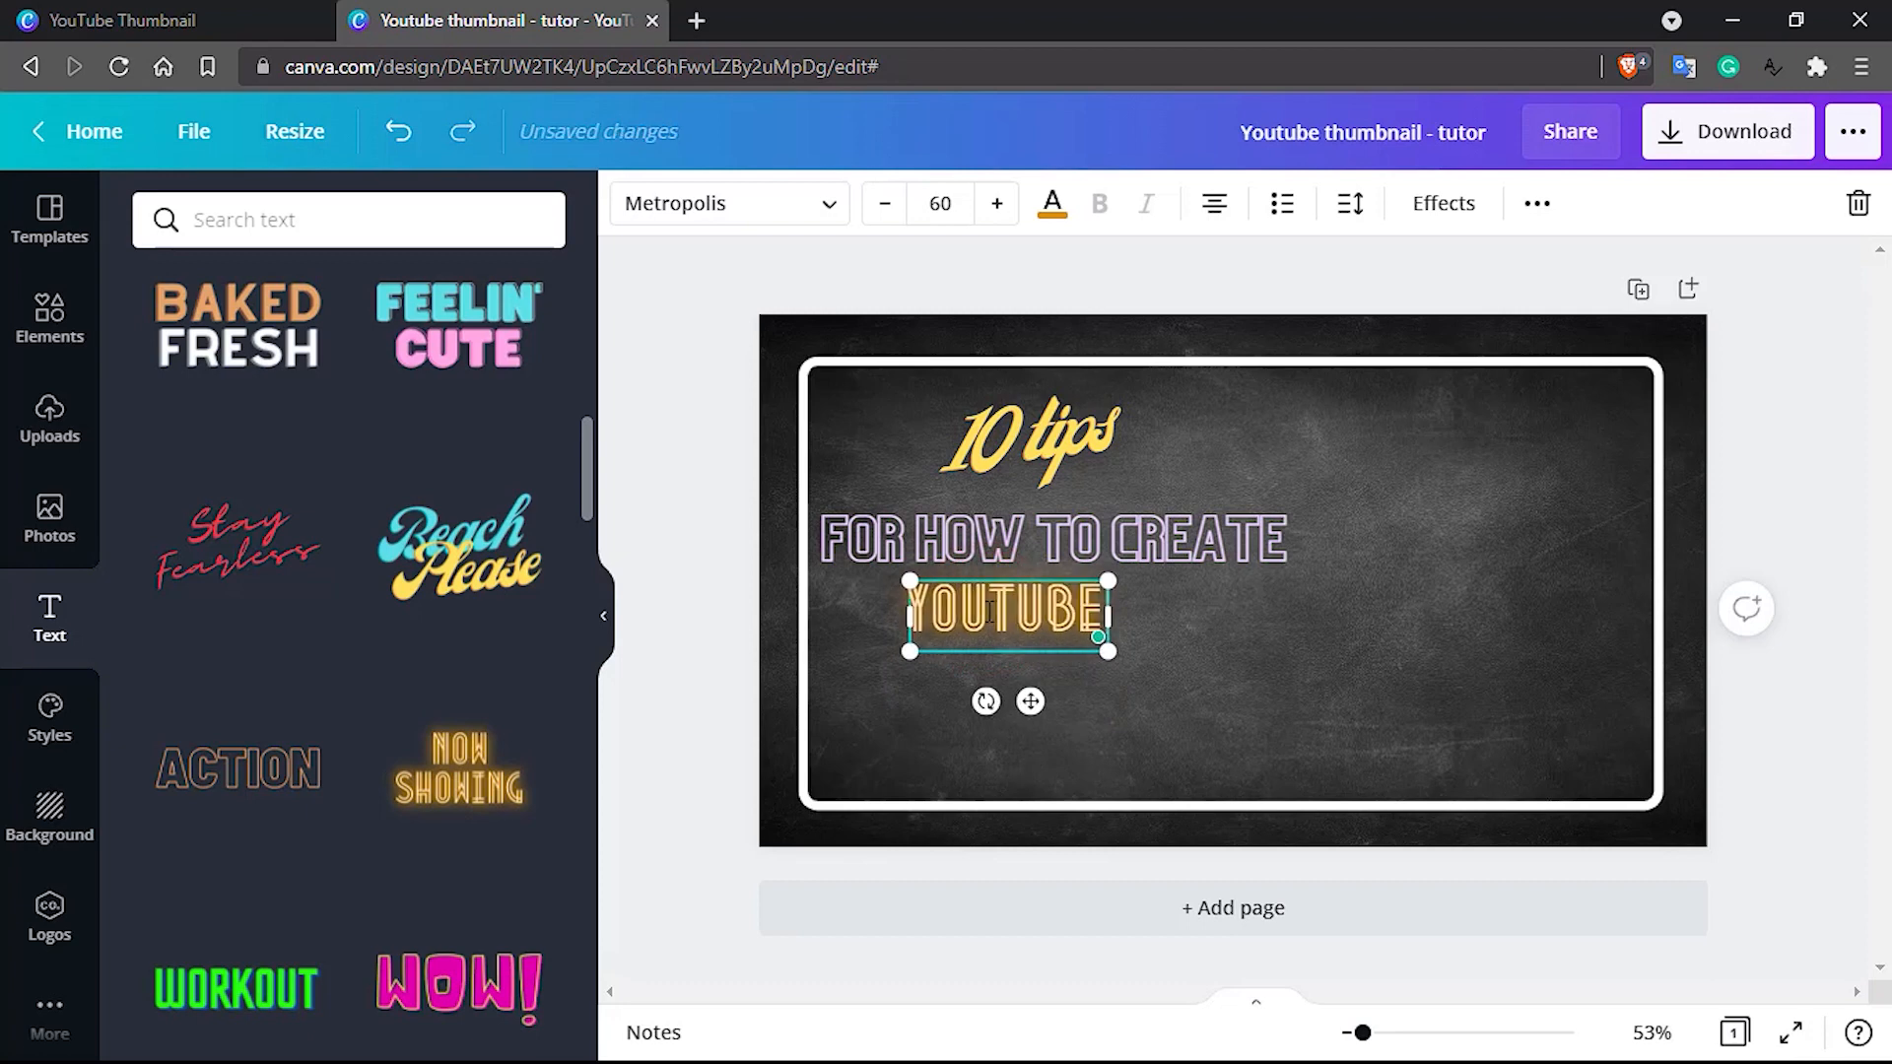
{"action": "type", "text": " THUM"}
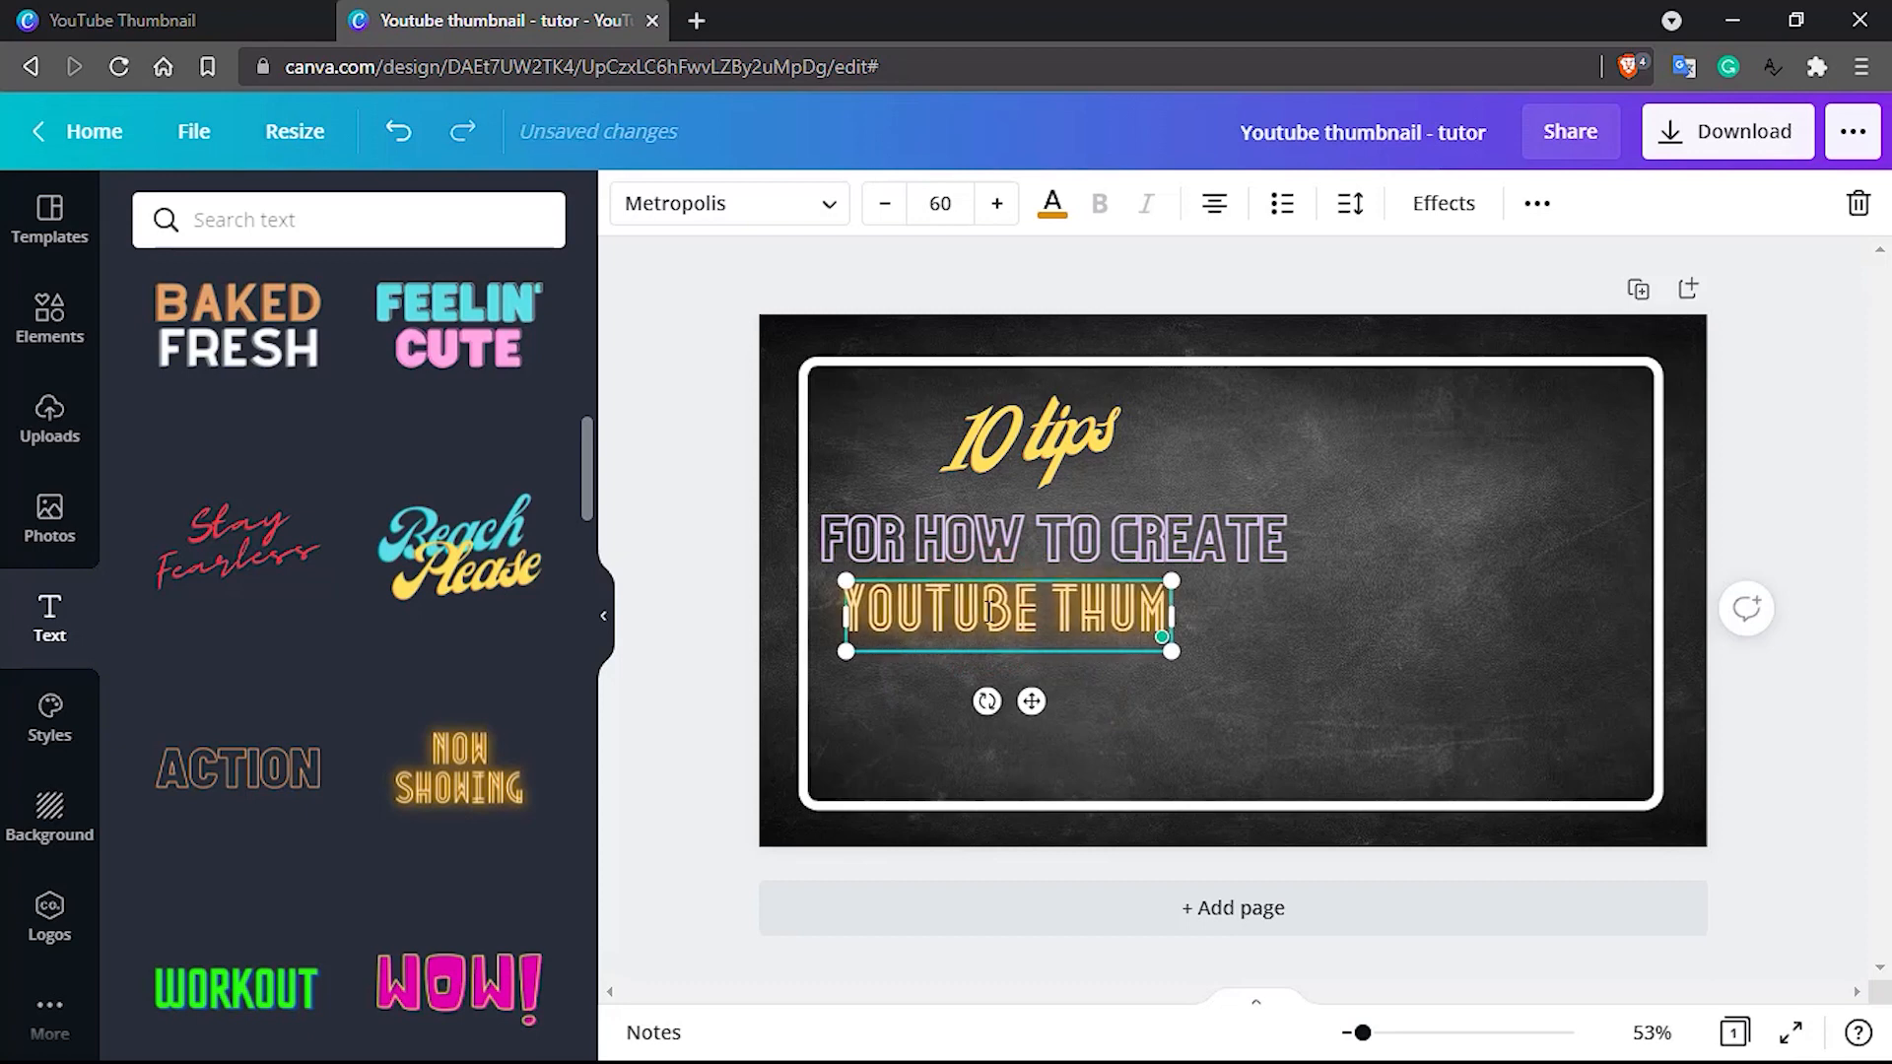
{"action": "type", "text": "BNAIL"}
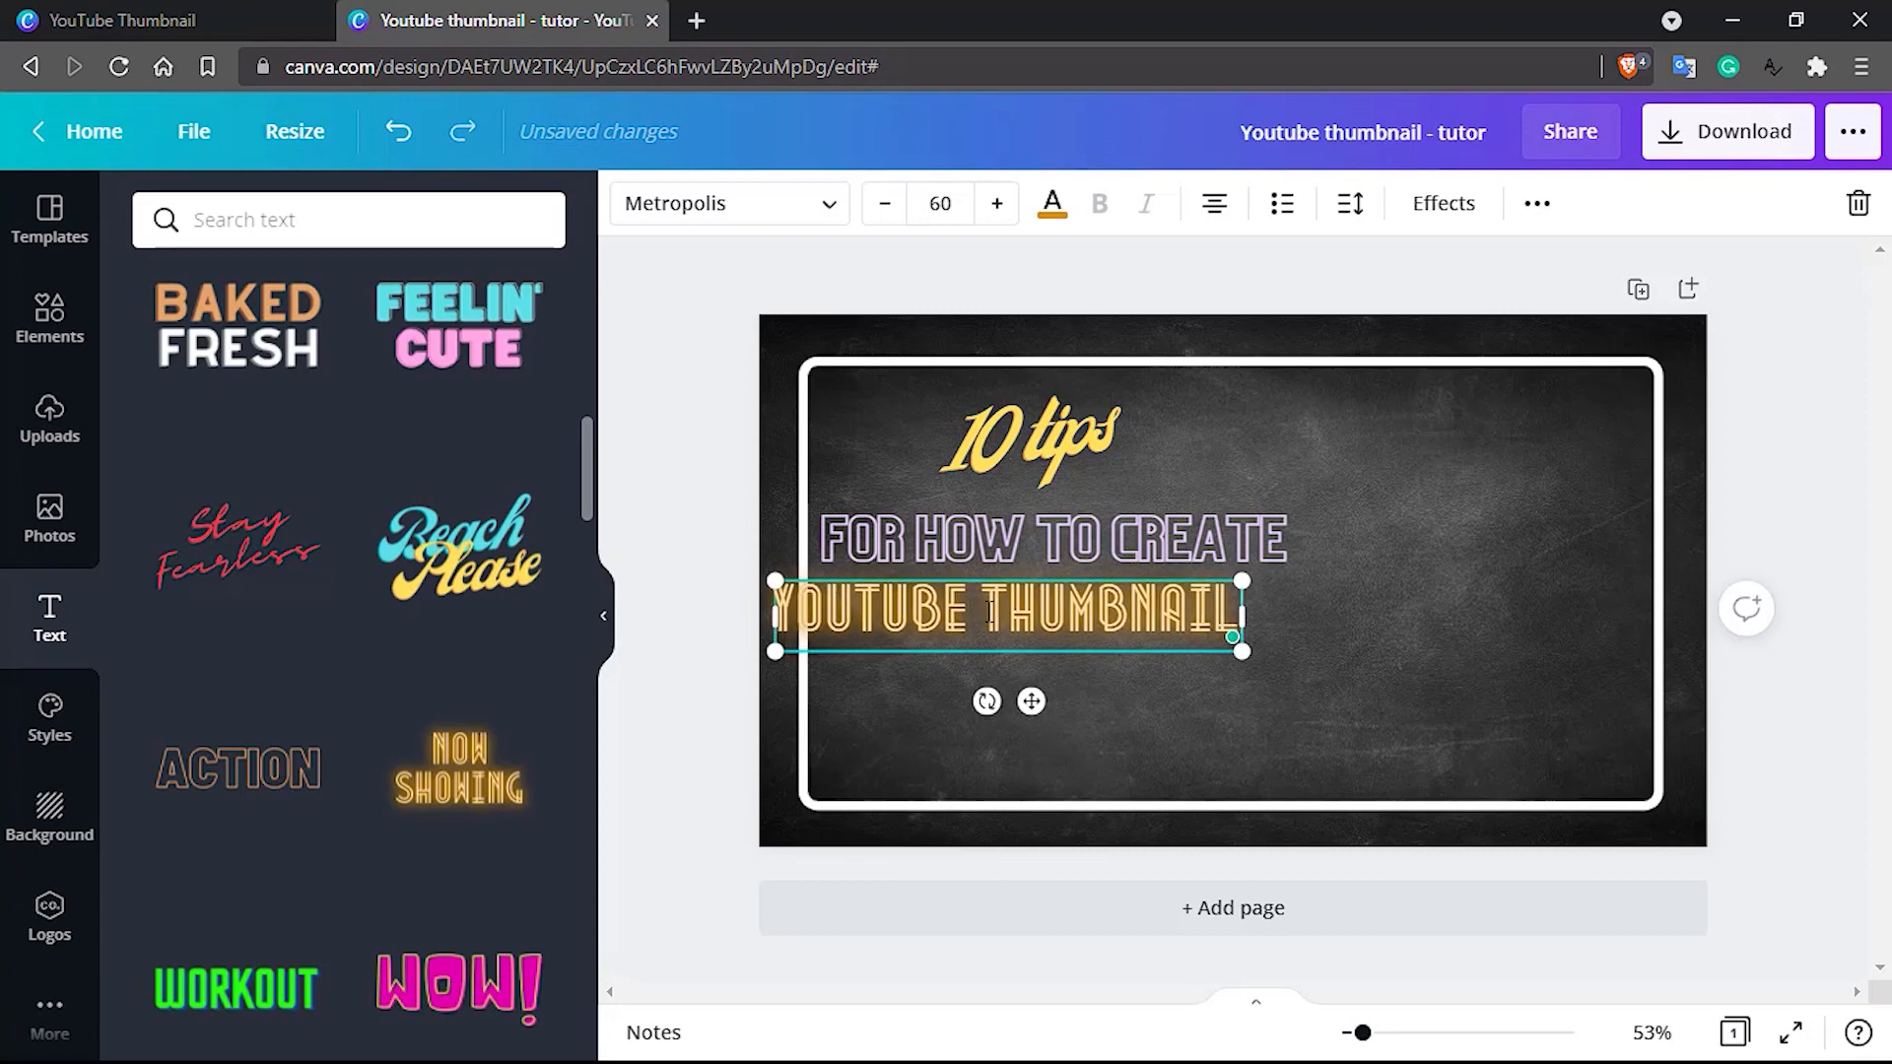
{"action": "left_click", "coordinate": [1356, 650]}
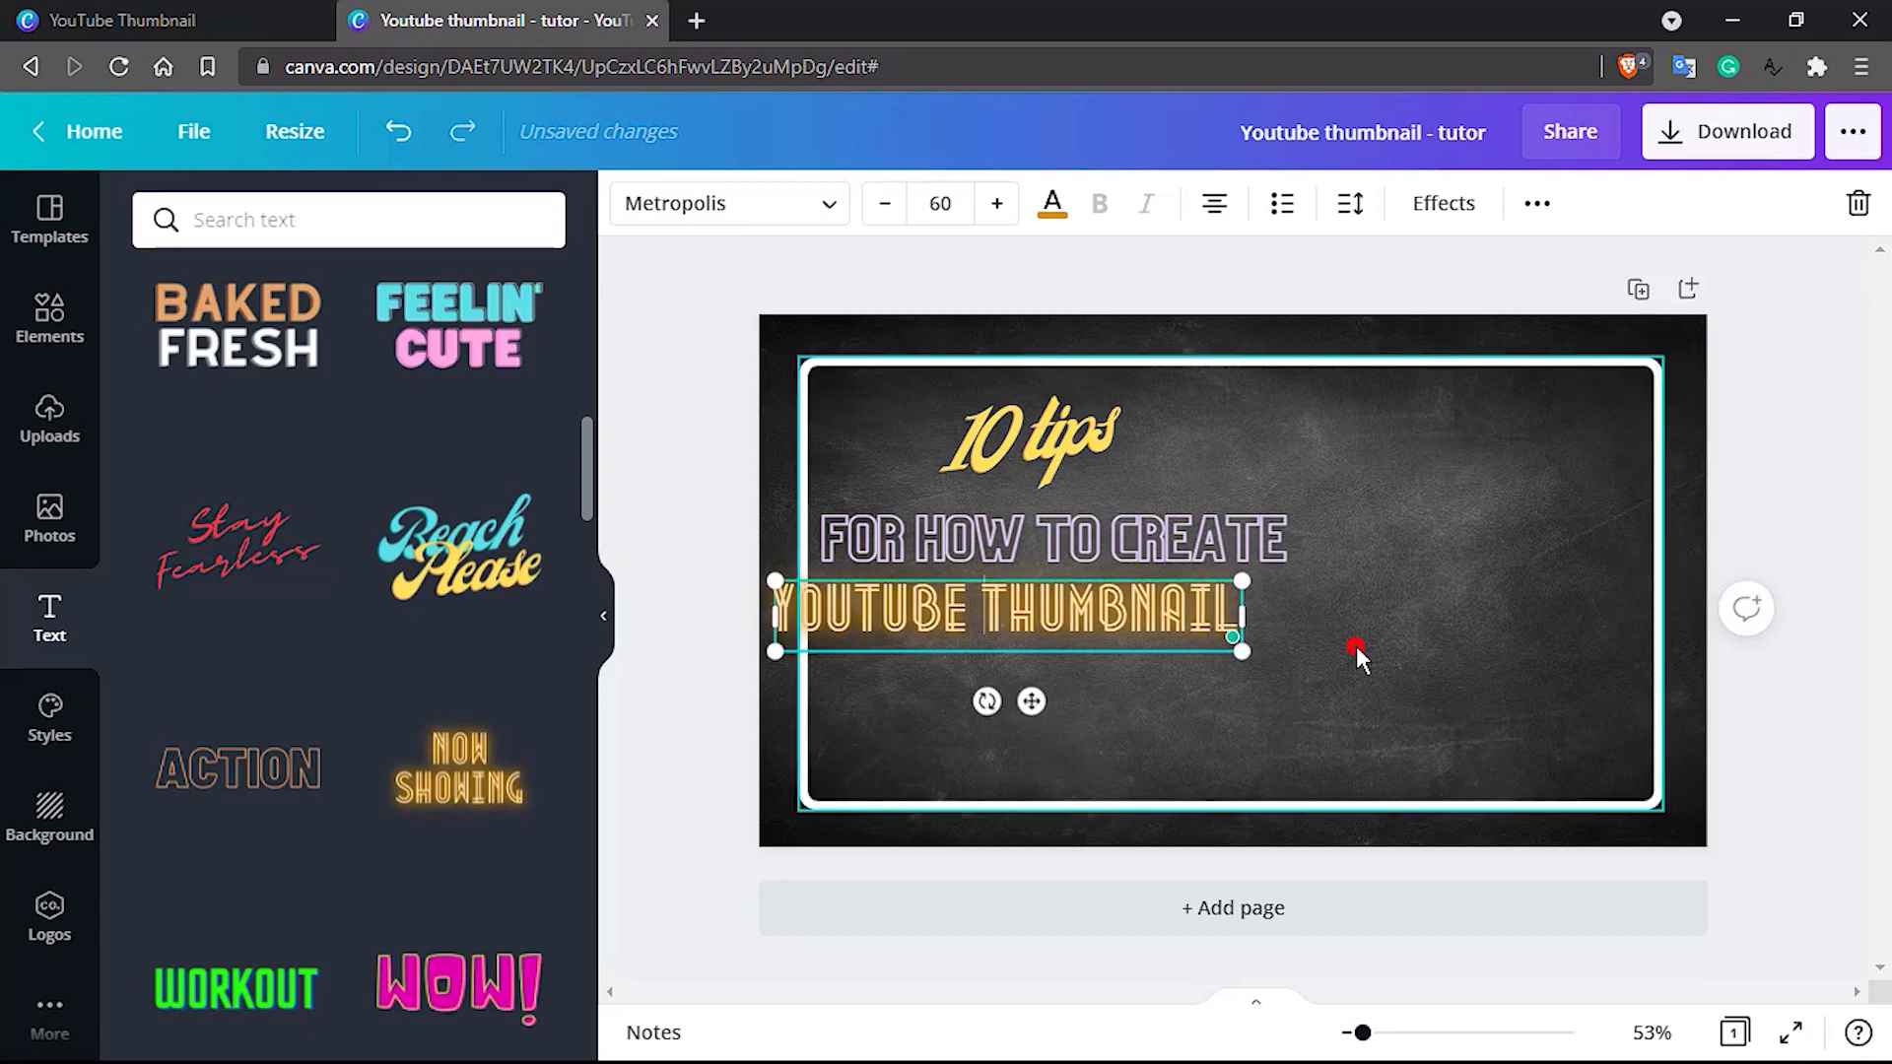
Set "FOR HOW TO CREATE" to font size 72, widen its box to fit one line, and move it slightly up
{"action": "left_click", "coordinate": [1186, 542]}
{"action": "left_click", "coordinate": [1186, 544]}
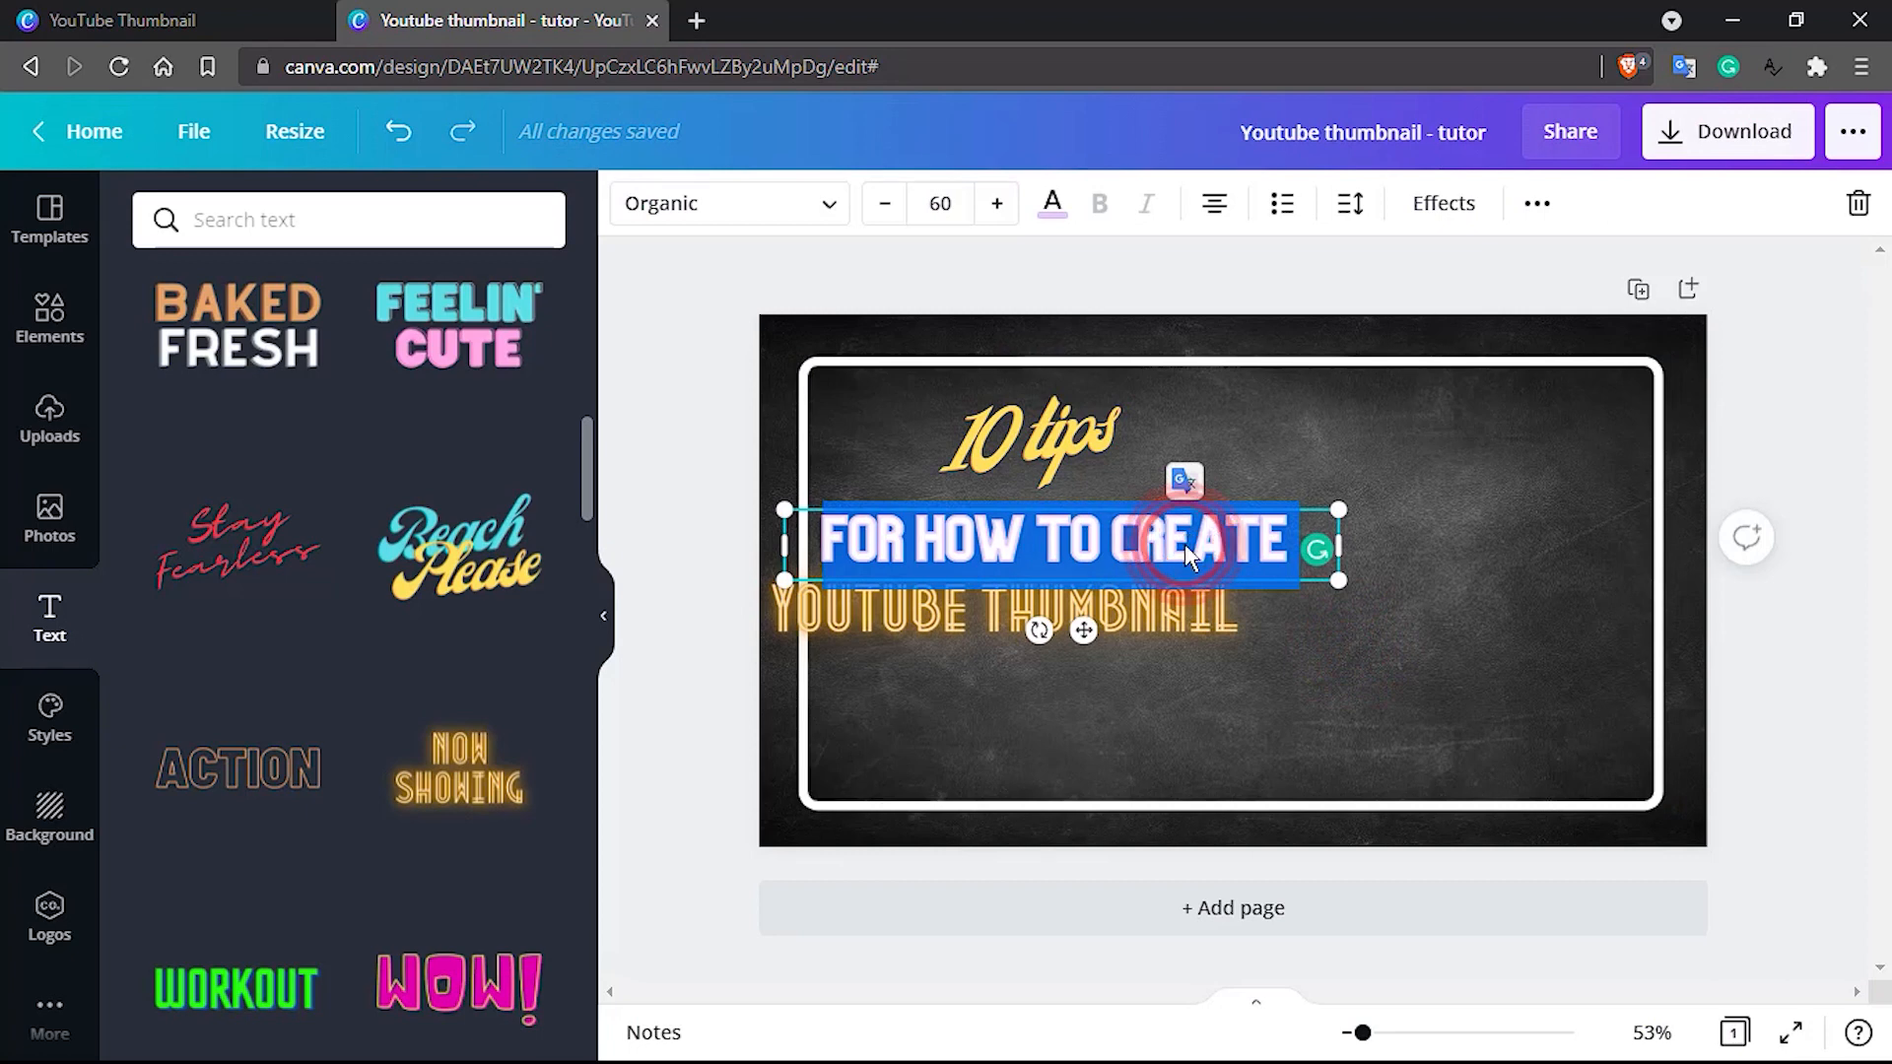
{"action": "left_click", "coordinate": [941, 203]}
{"action": "type", "text": "70"}
{"action": "key", "text": "Return"}
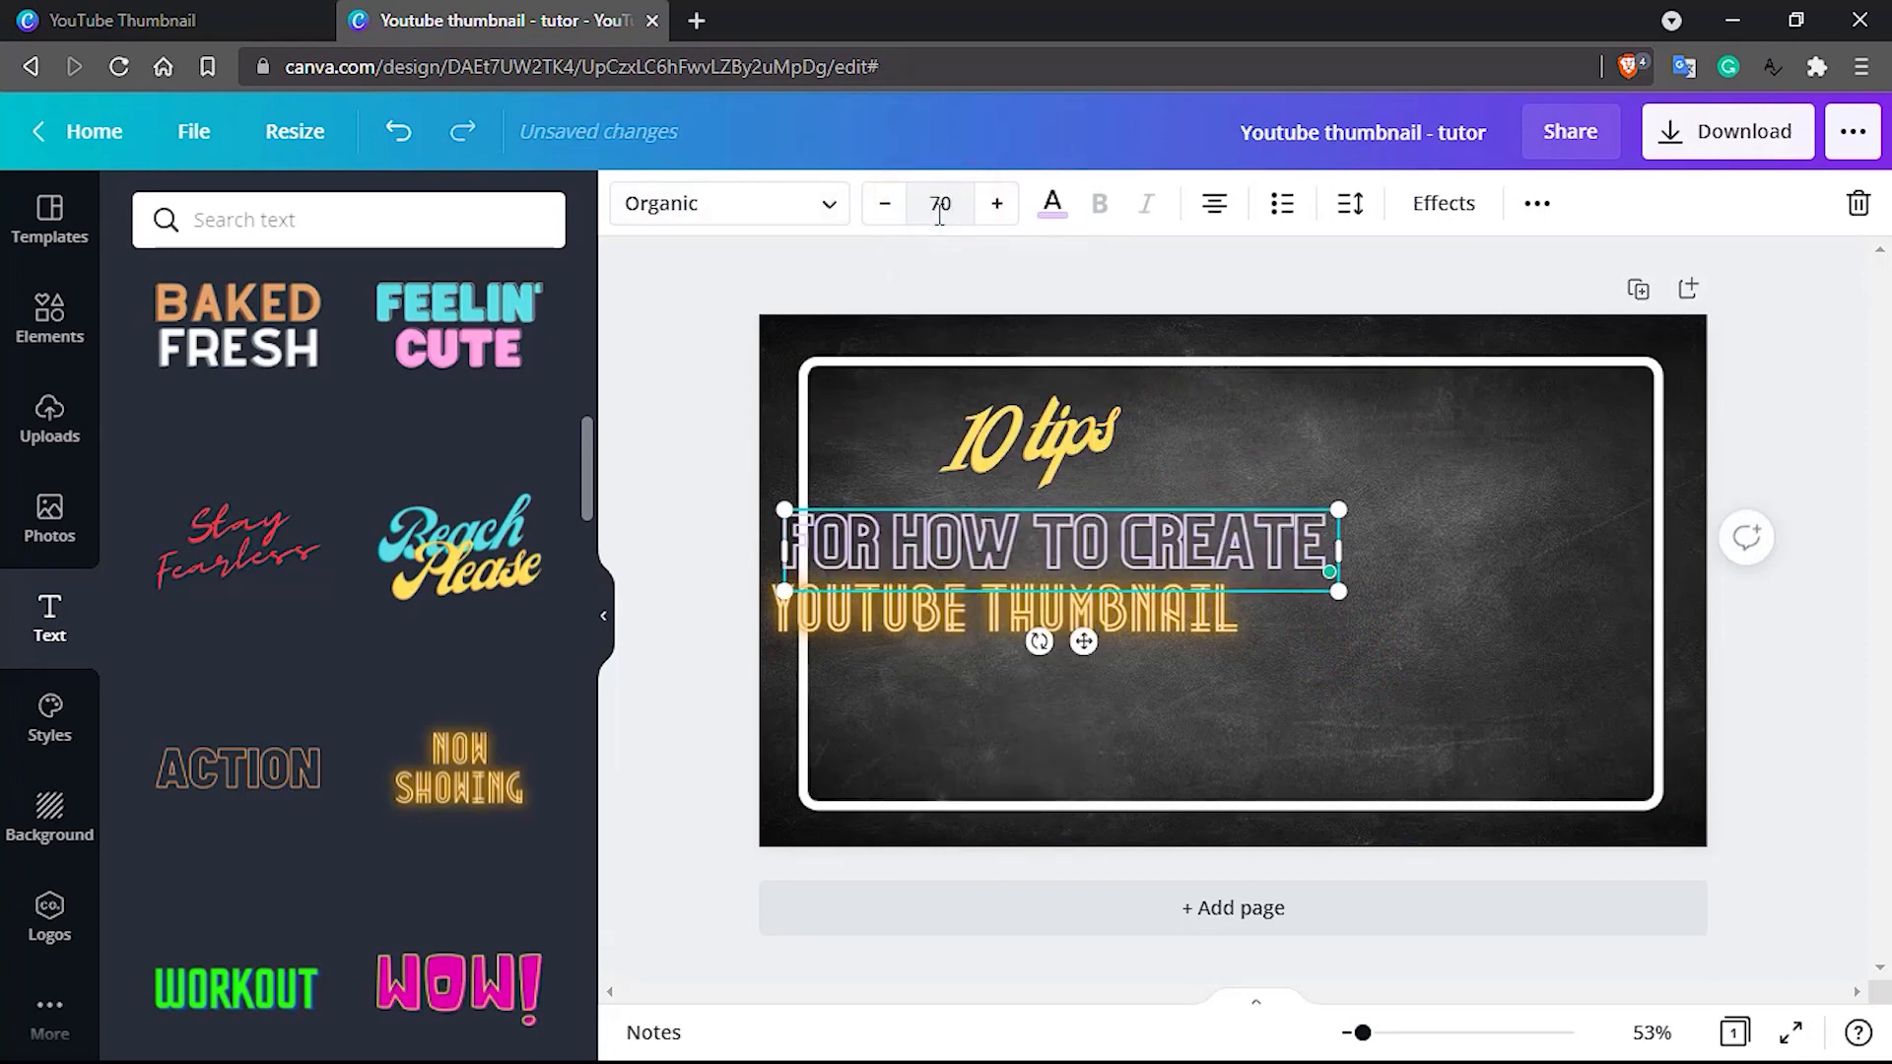
{"action": "left_click", "coordinate": [996, 204]}
{"action": "left_click", "coordinate": [995, 204]}
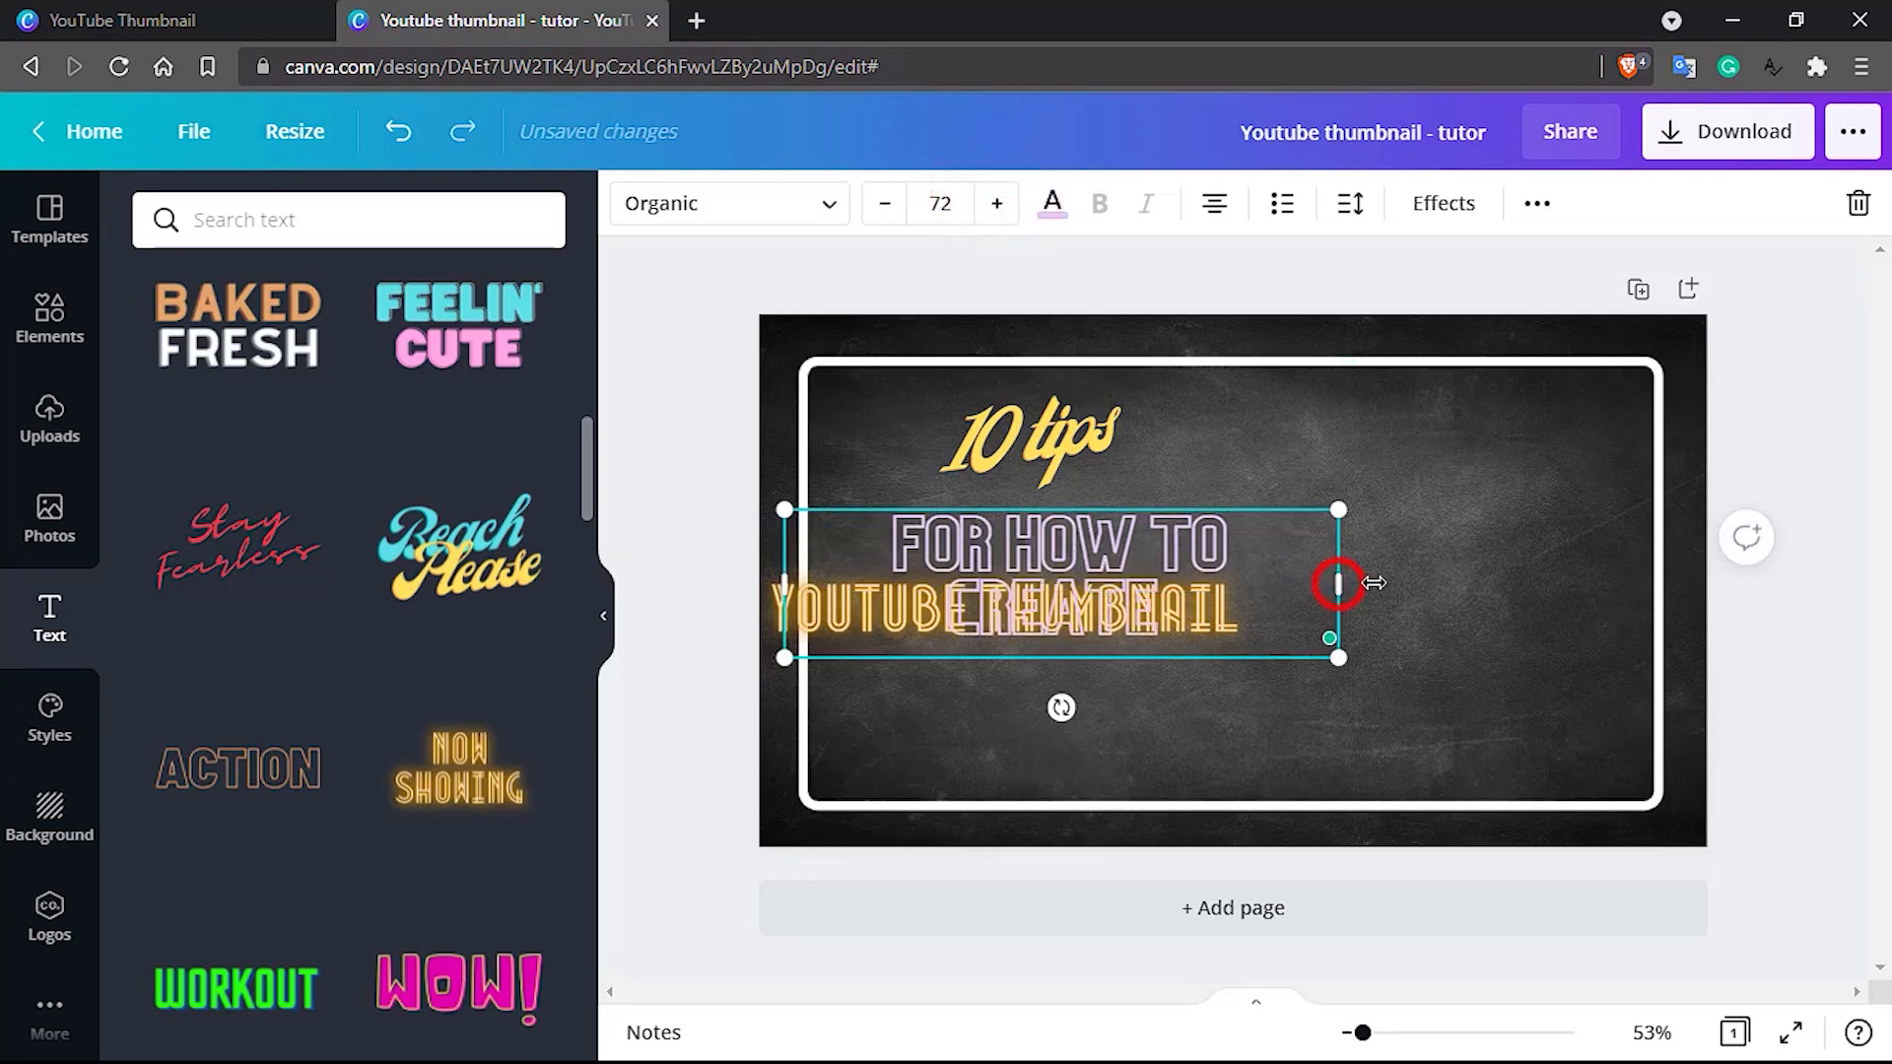
{"action": "left_click_drag", "start_coordinate": [1374, 582], "coordinate": [1455, 592]}
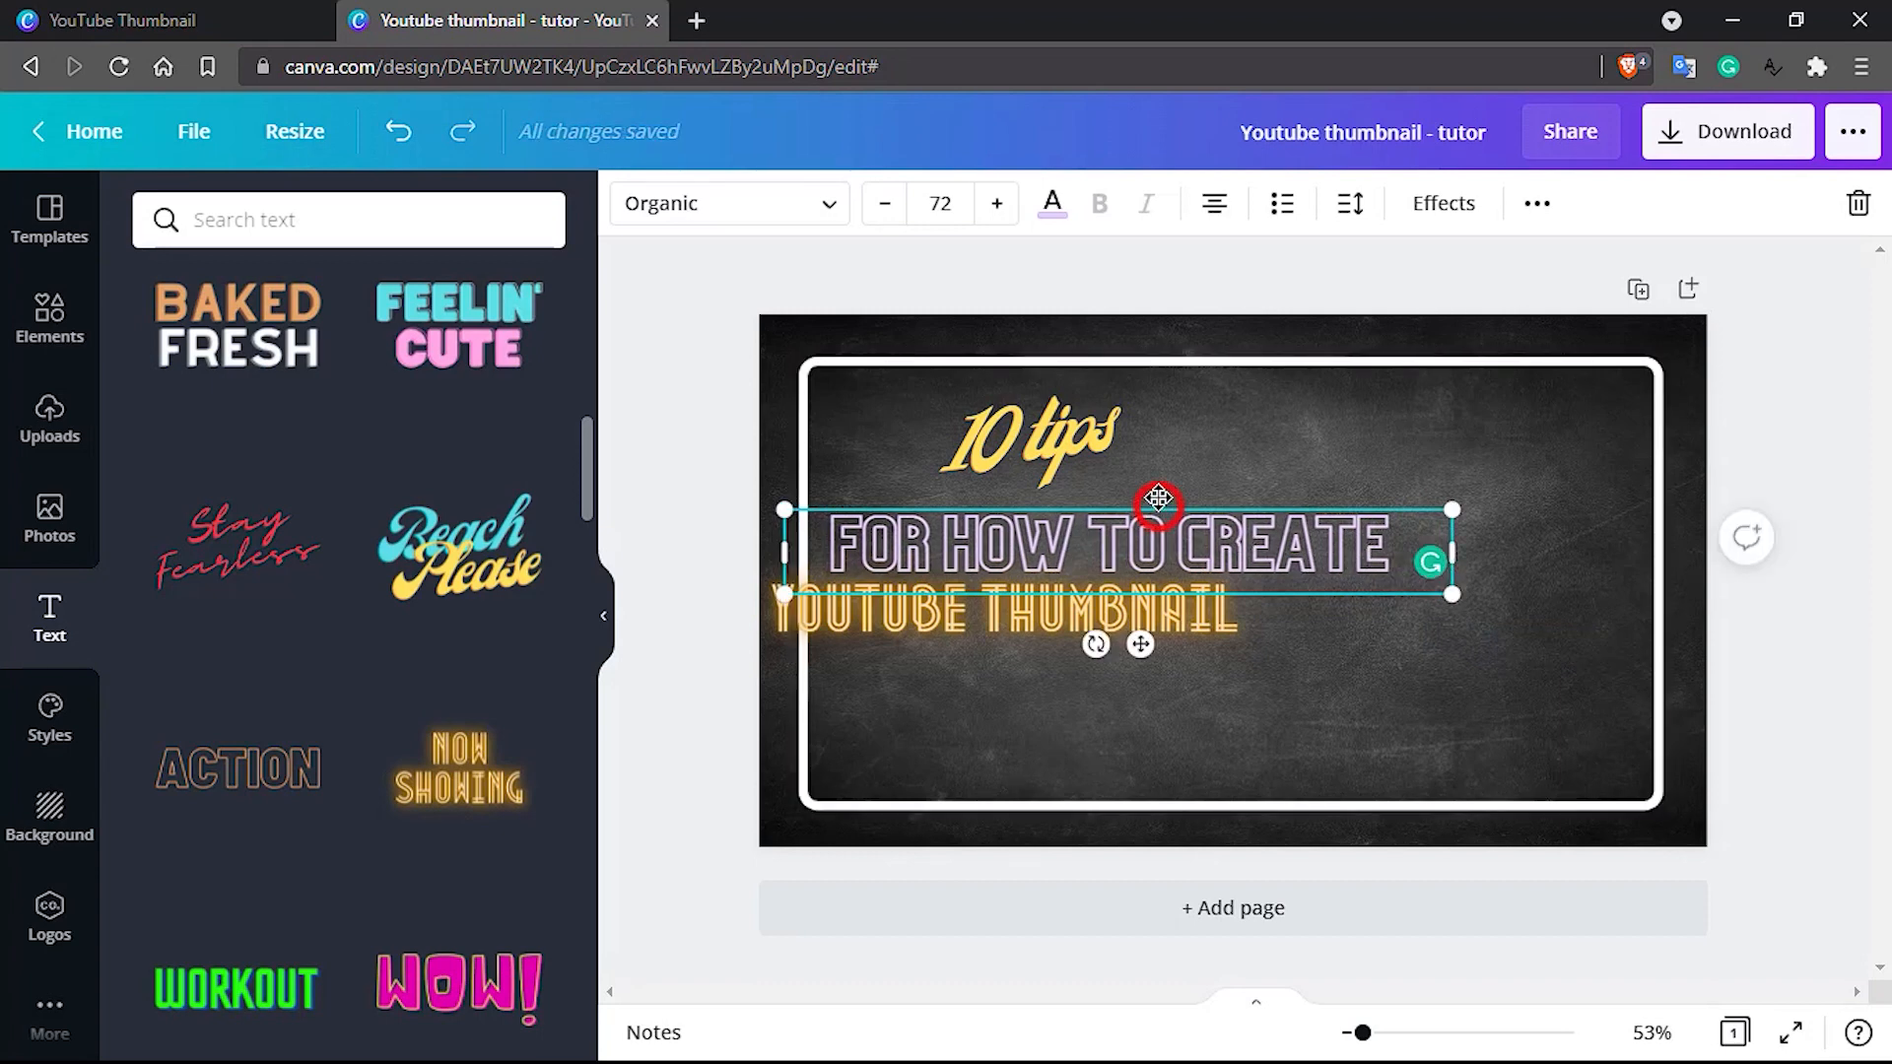
{"action": "left_click_drag", "start_coordinate": [1158, 500], "coordinate": [1158, 478]}
Move the yellow "10 tips" text slightly right and down, close above the "FOR HOW TO CREATE" line
{"action": "left_click", "coordinate": [1063, 433]}
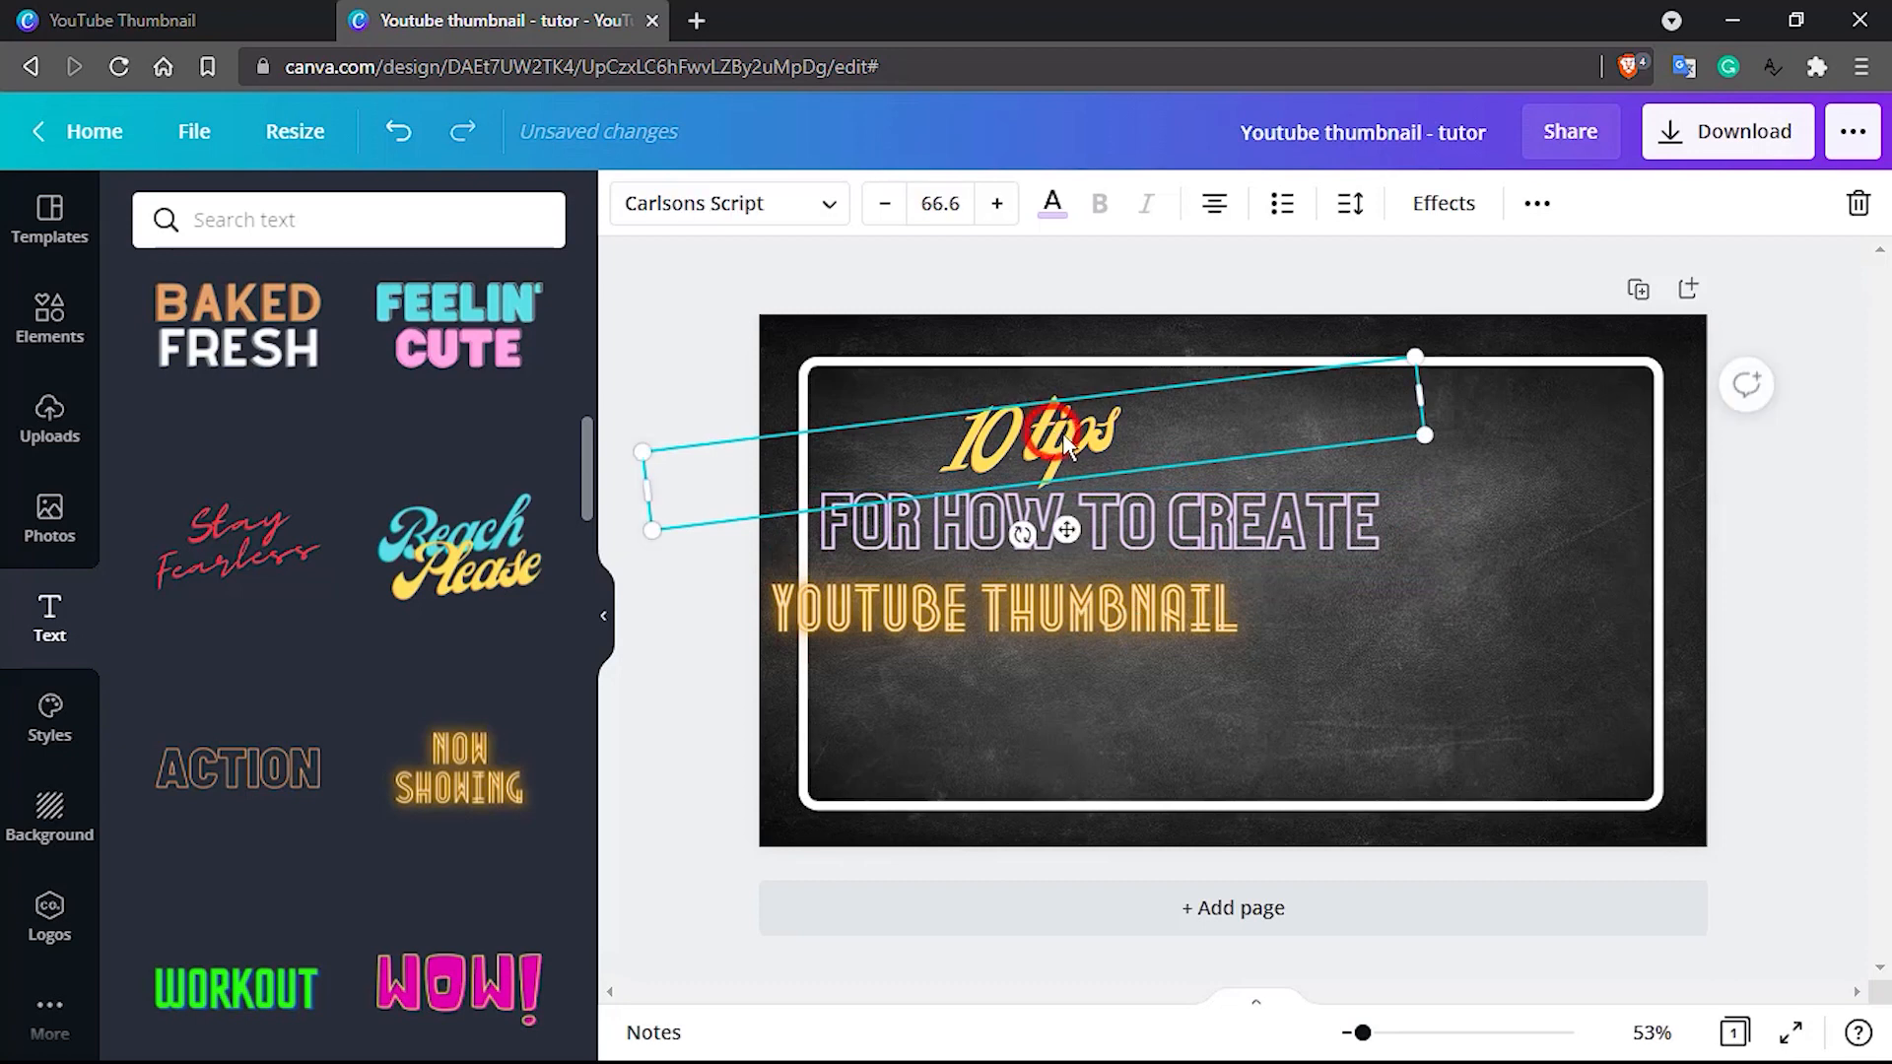
{"action": "left_click_drag", "start_coordinate": [1063, 433], "coordinate": [1081, 452]}
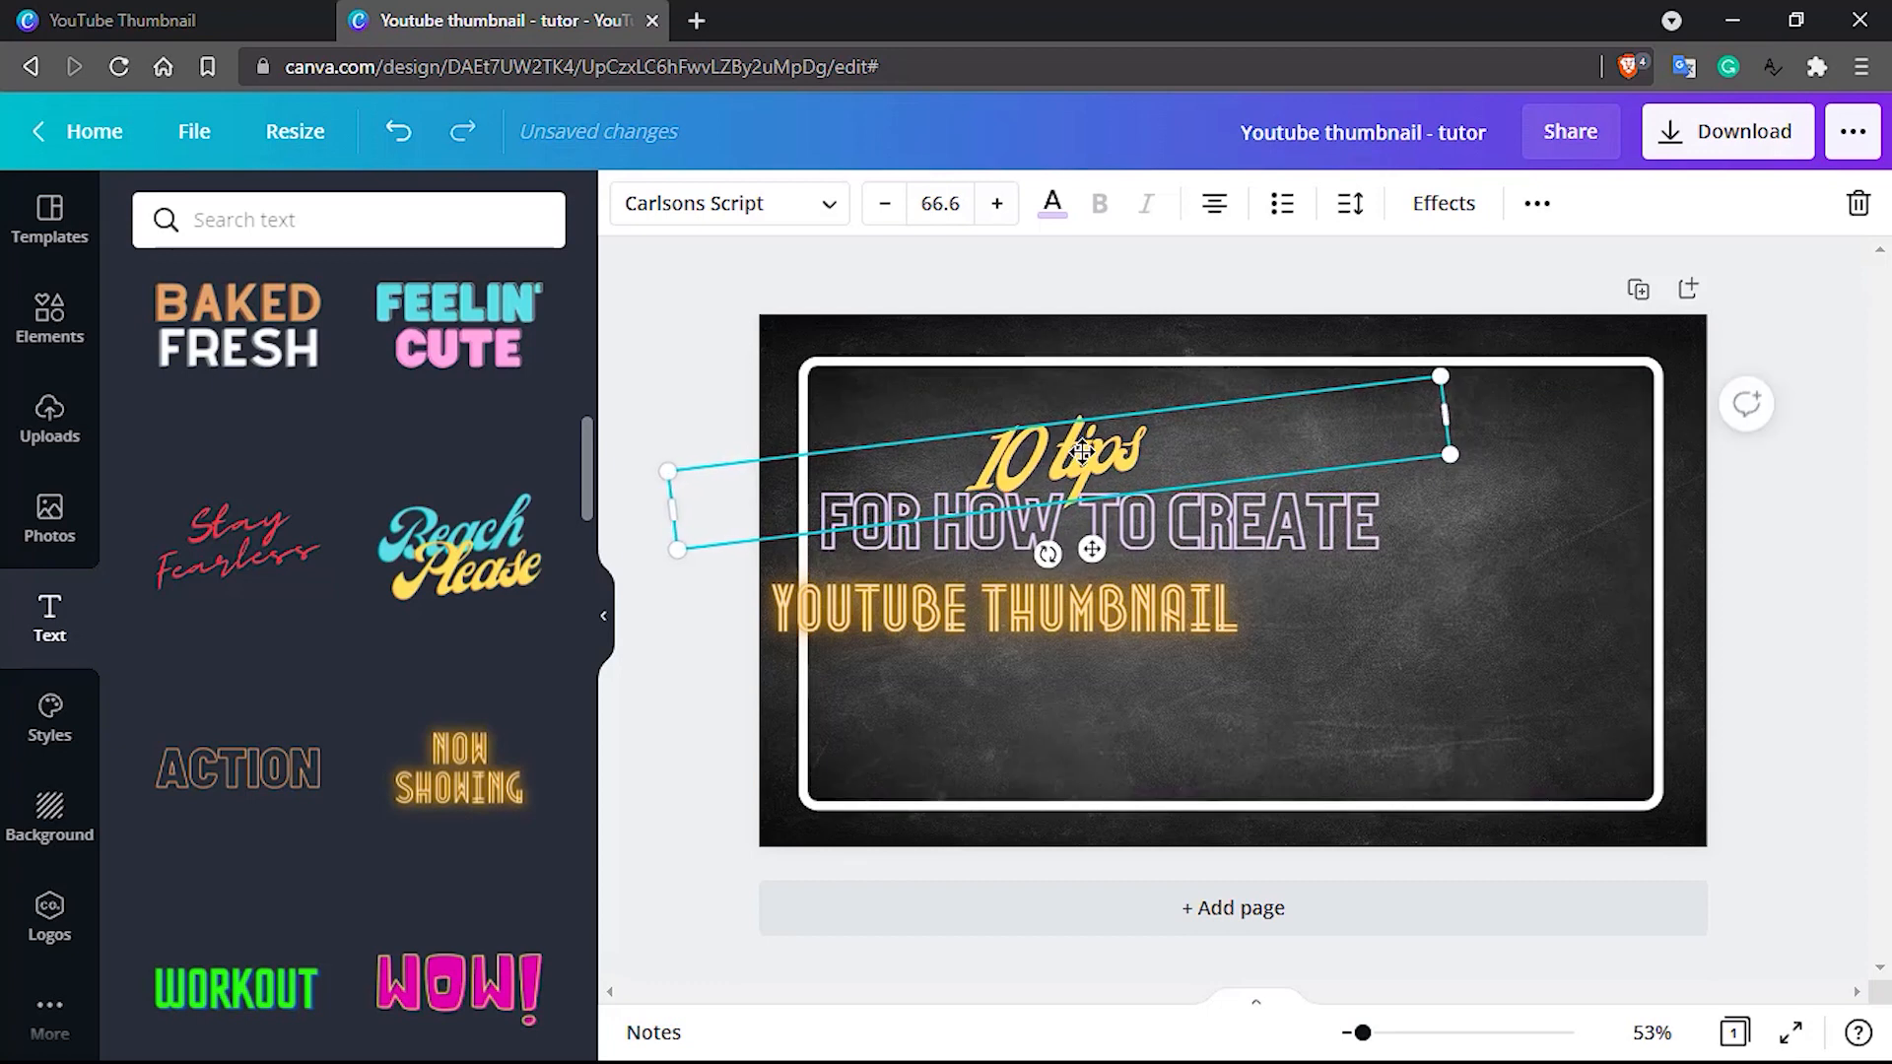
{"action": "left_click", "coordinate": [1021, 423]}
{"action": "left_click", "coordinate": [938, 372]}
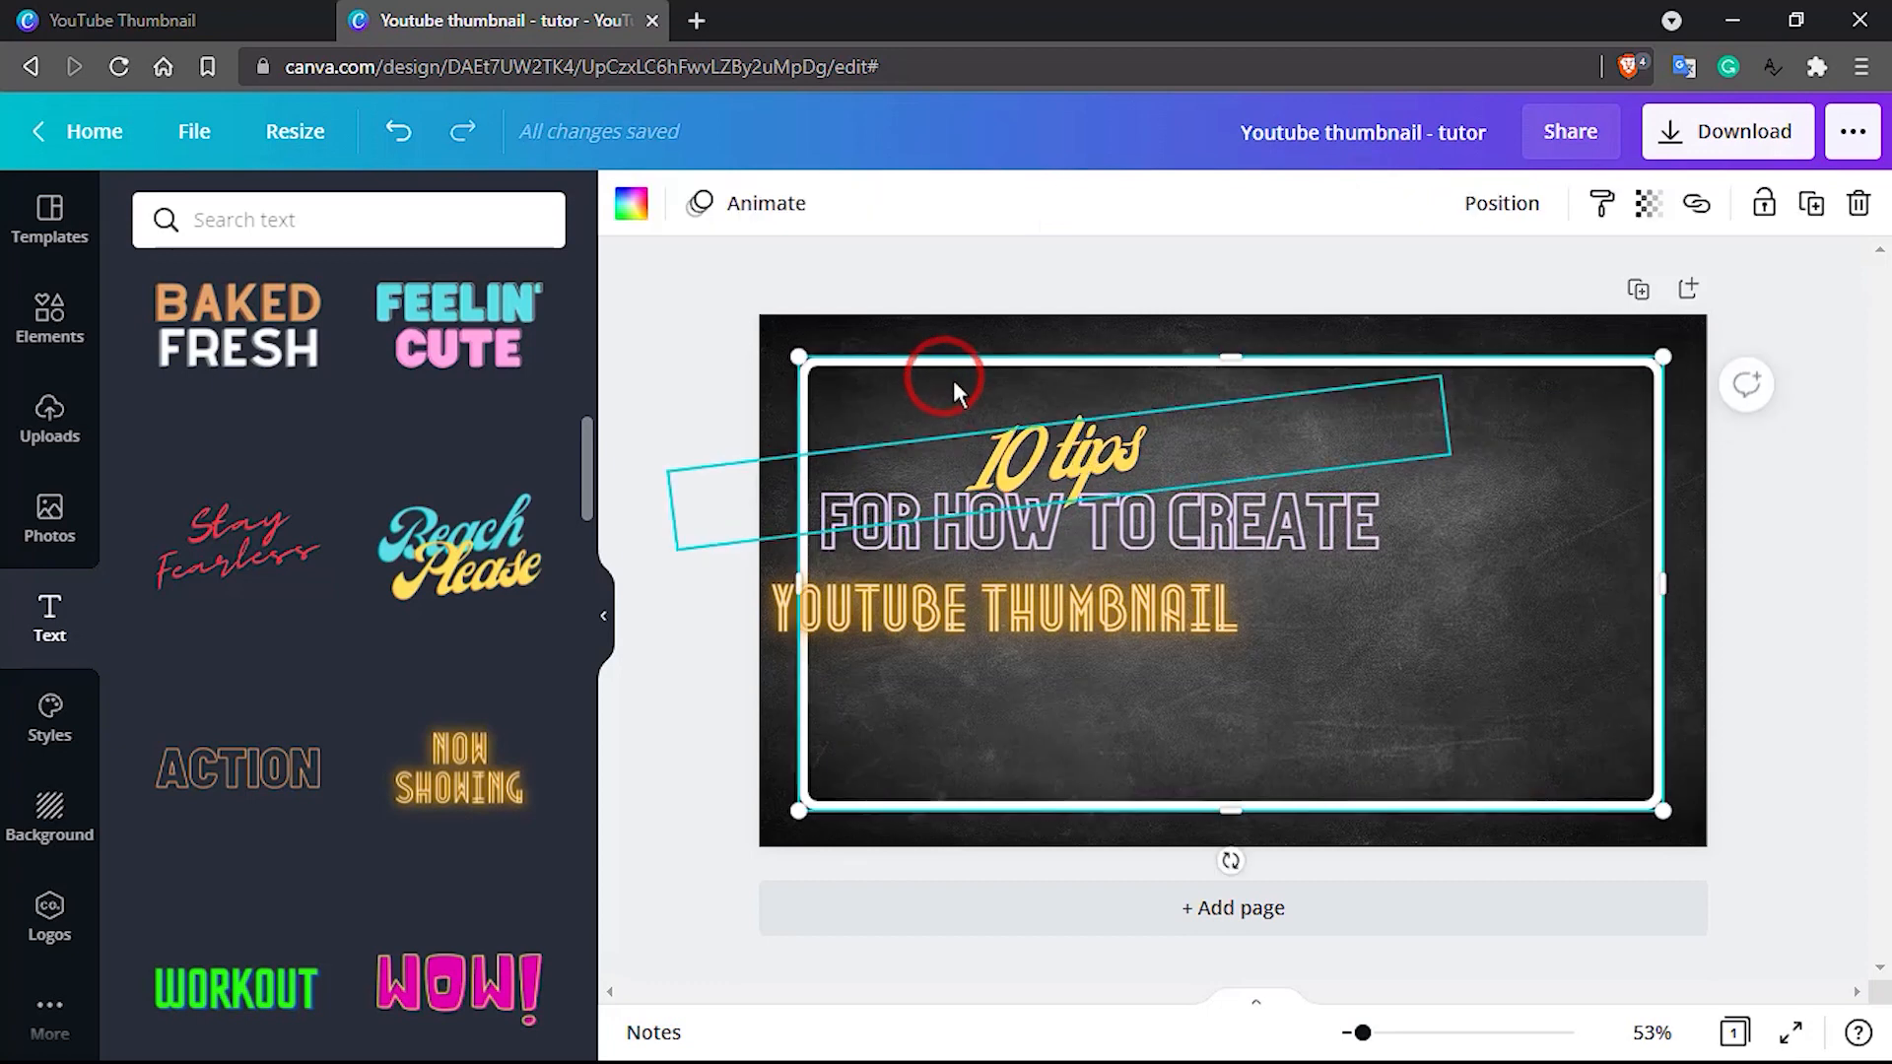
{"action": "left_click", "coordinate": [1101, 456]}
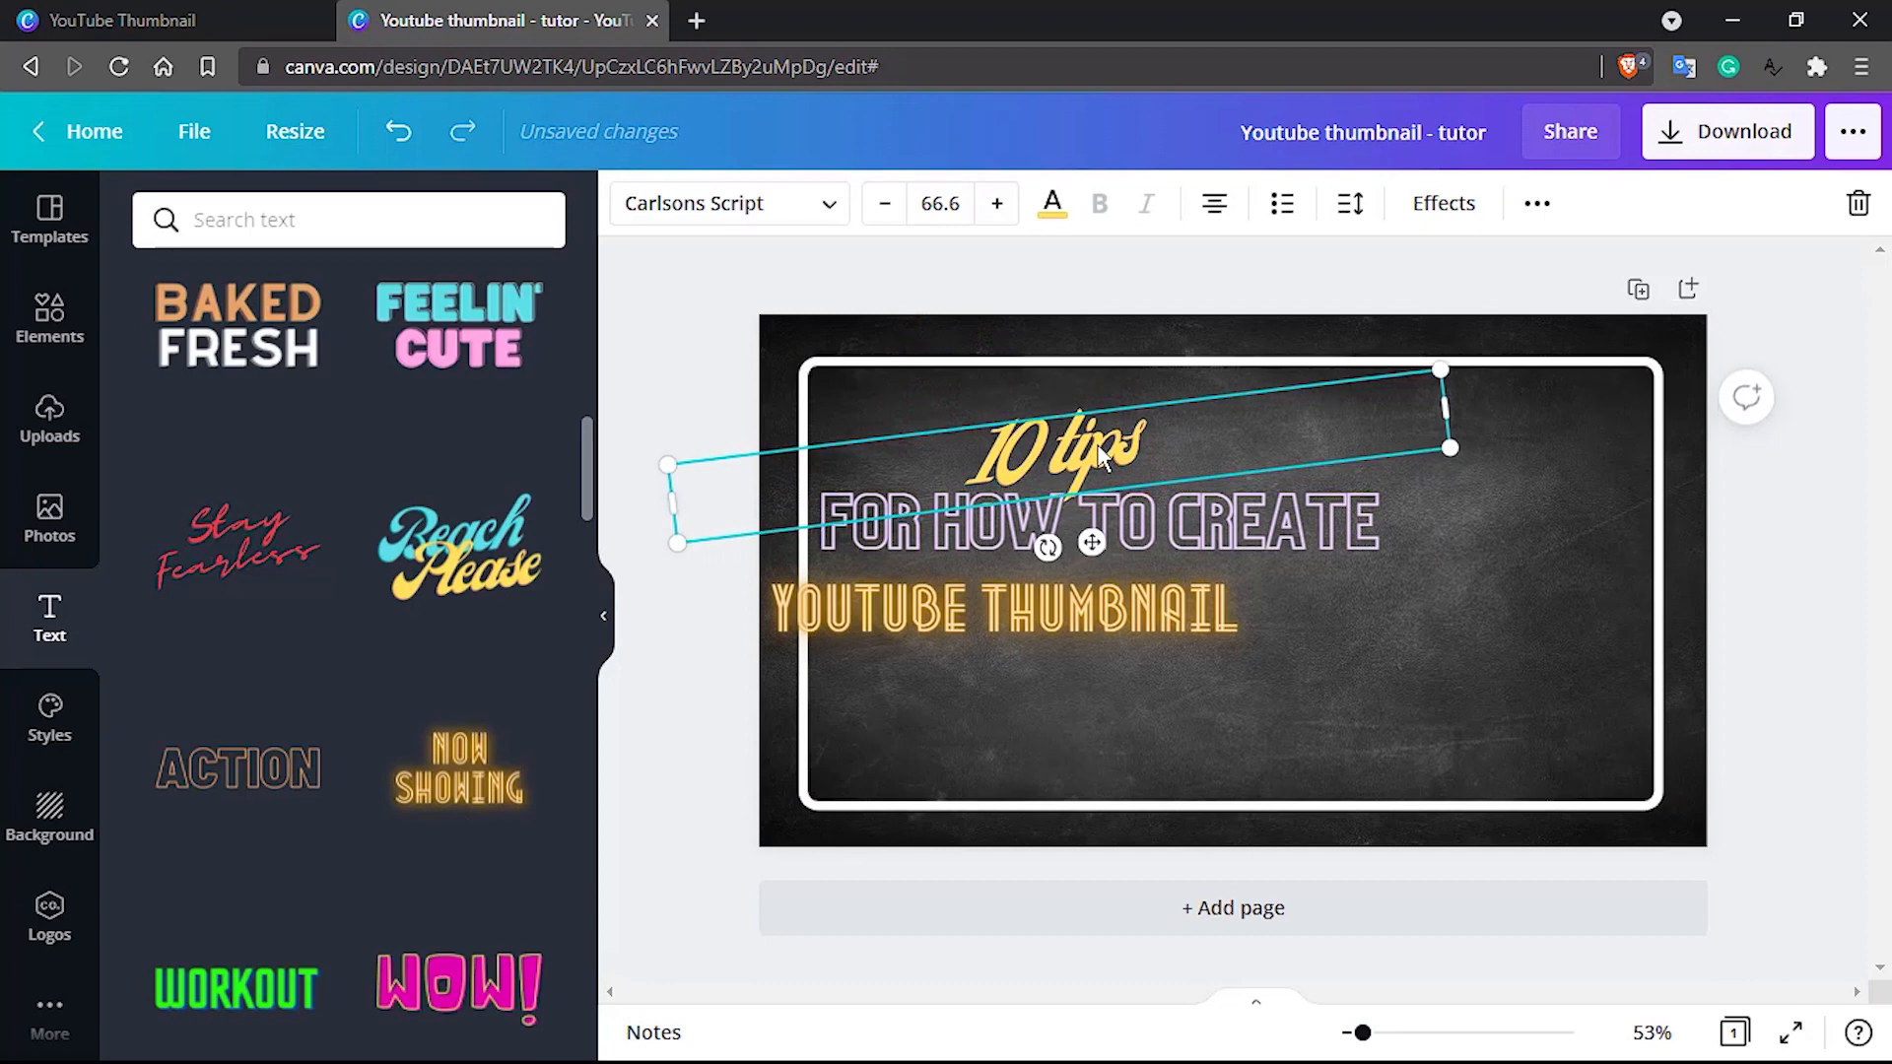
Move the glowing "YOUTUBE THUMBNAIL" line right and slightly up so it sits centred beneath "FOR HOW TO CREATE"
{"action": "left_click", "coordinate": [1191, 510]}
{"action": "left_click", "coordinate": [962, 594]}
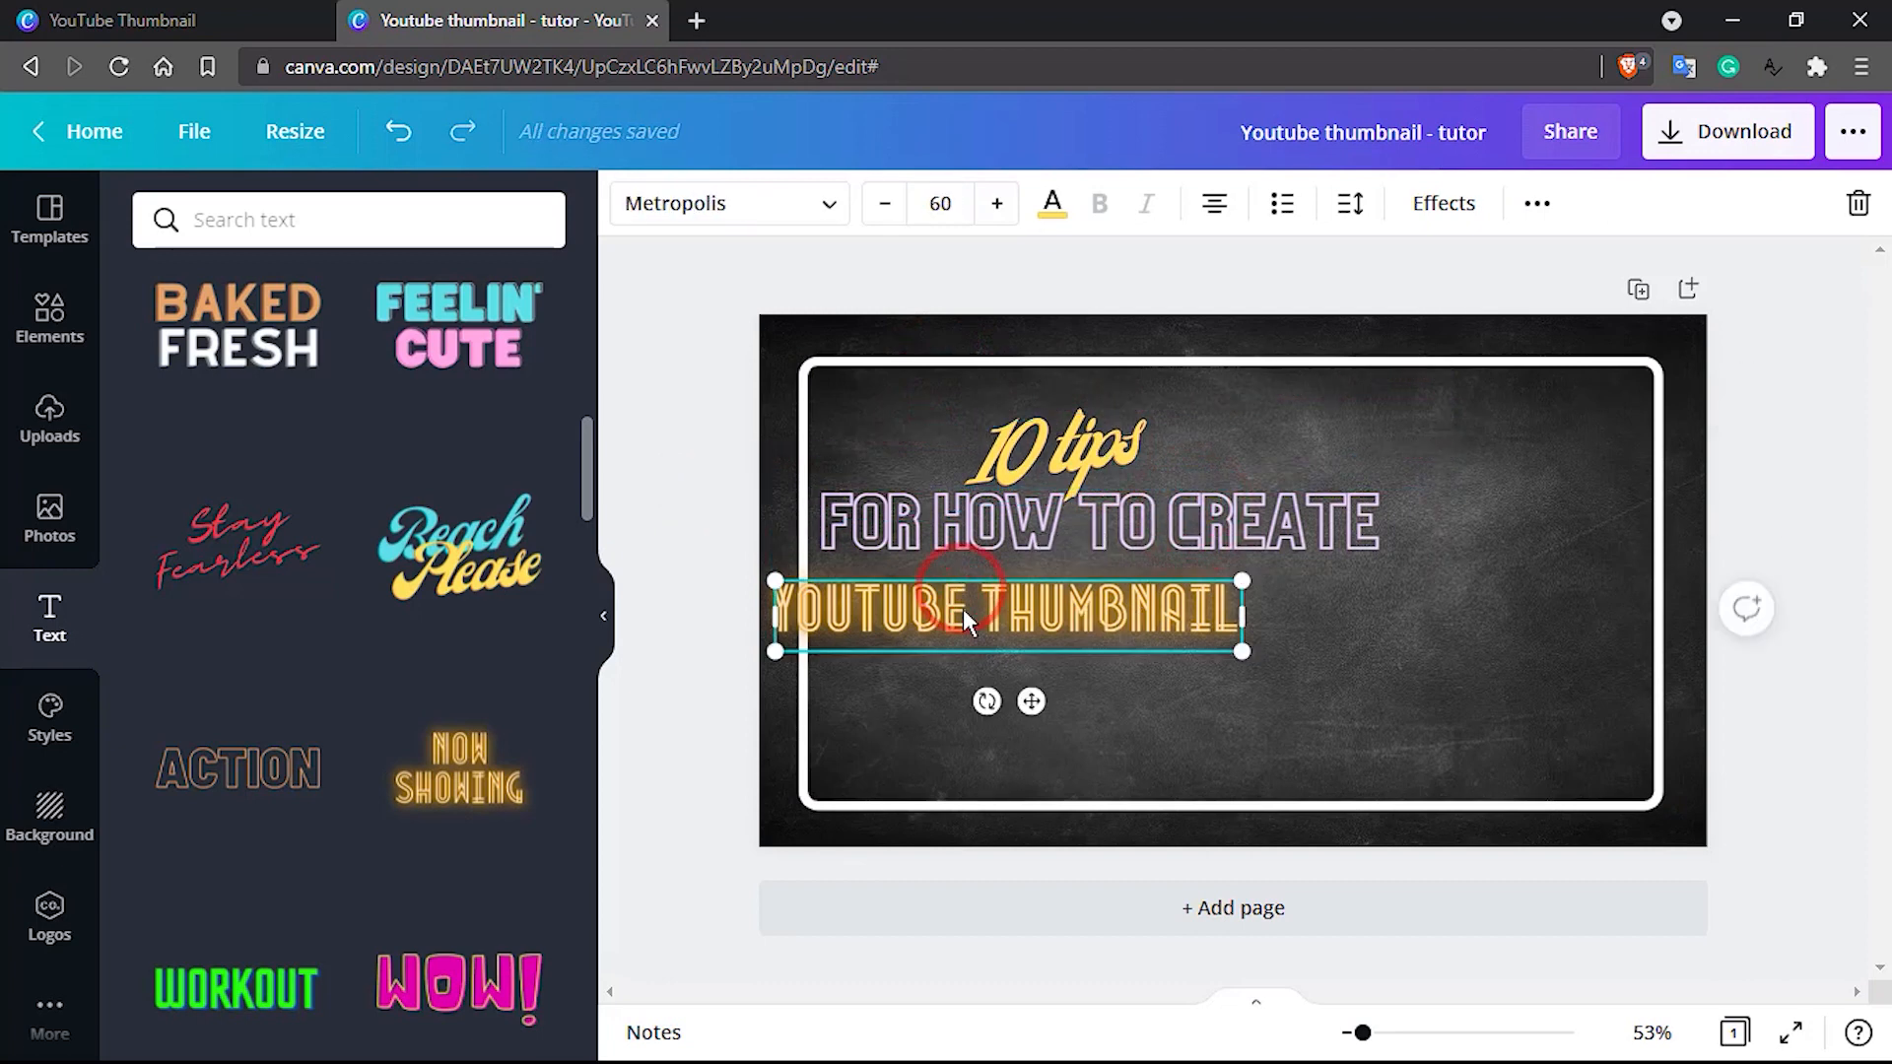
{"action": "left_click_drag", "start_coordinate": [1056, 609], "coordinate": [1155, 600]}
Nudge the "FOR HOW TO CREATE" and "YOUTUBE THUMBNAIL" lines slightly down and left to even out the title spacing
{"action": "left_click", "coordinate": [1069, 531]}
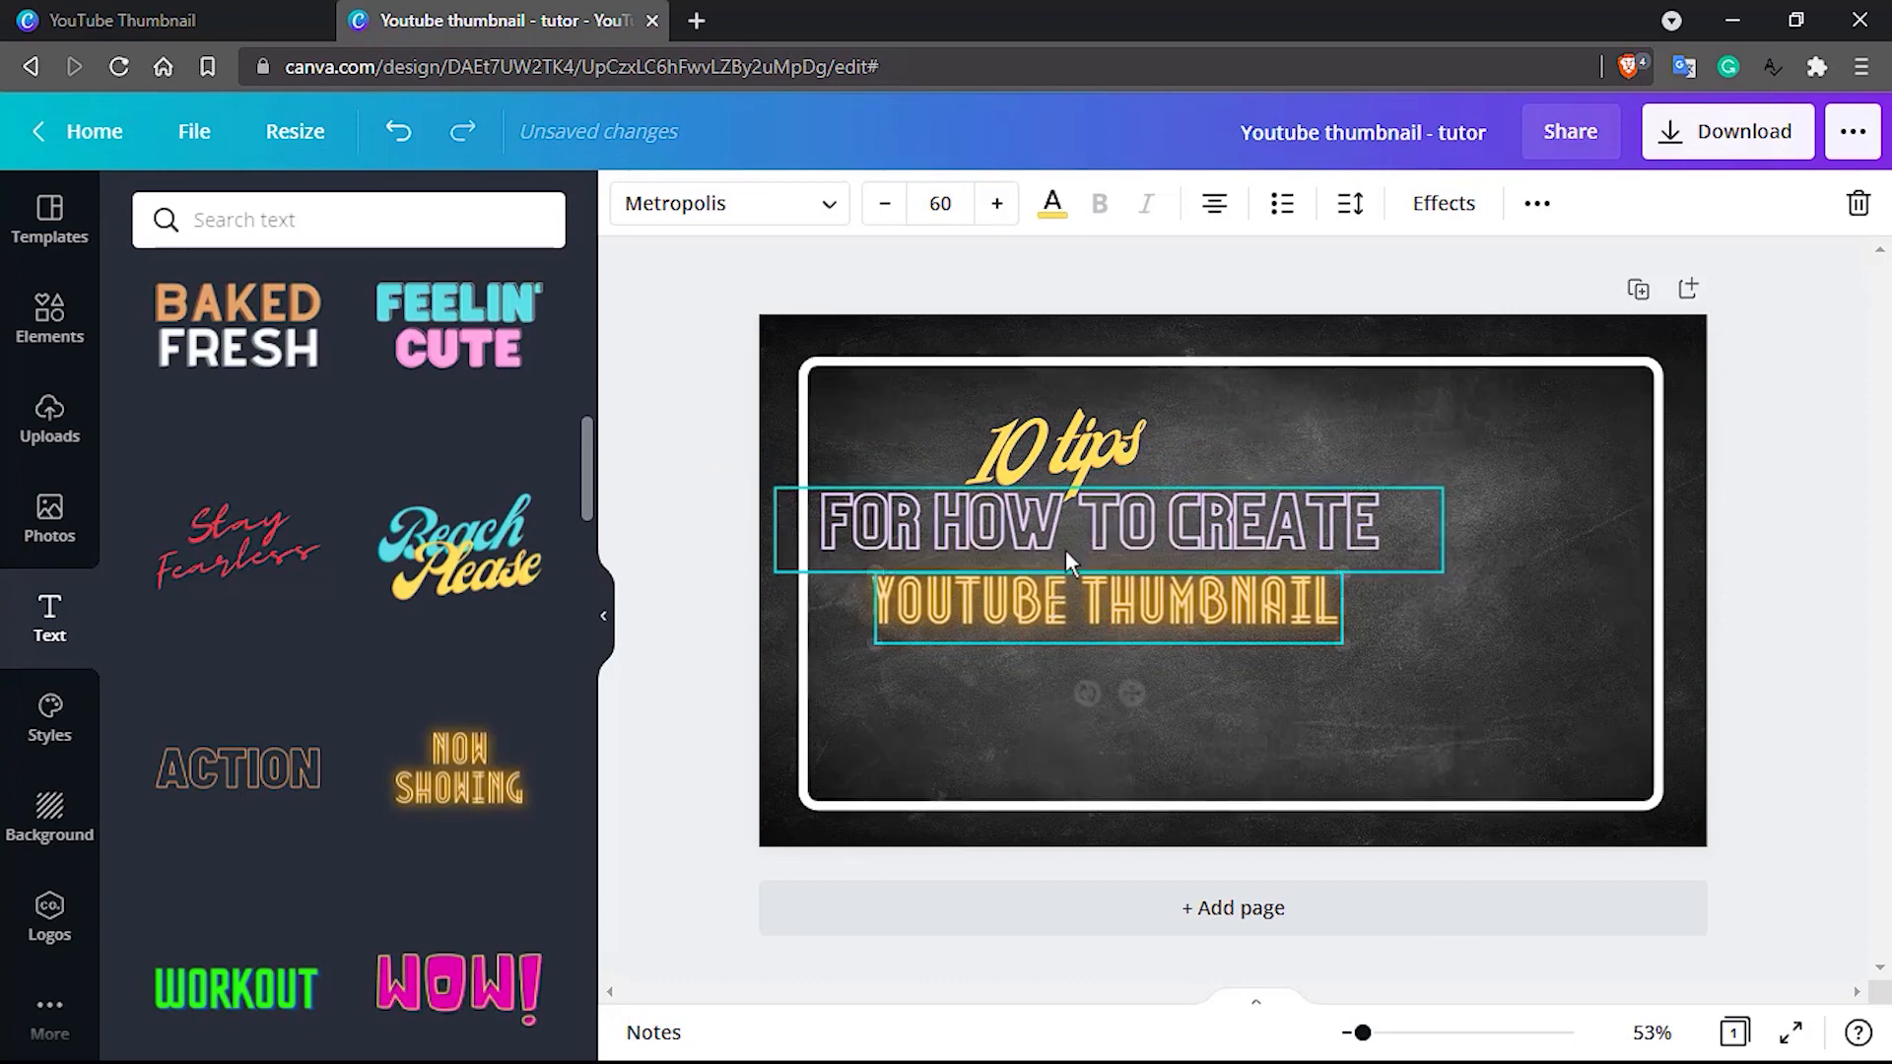
{"action": "key", "text": "Down"}
{"action": "key", "text": "Down"}
{"action": "key", "text": "Down"}
{"action": "key", "text": "Down"}
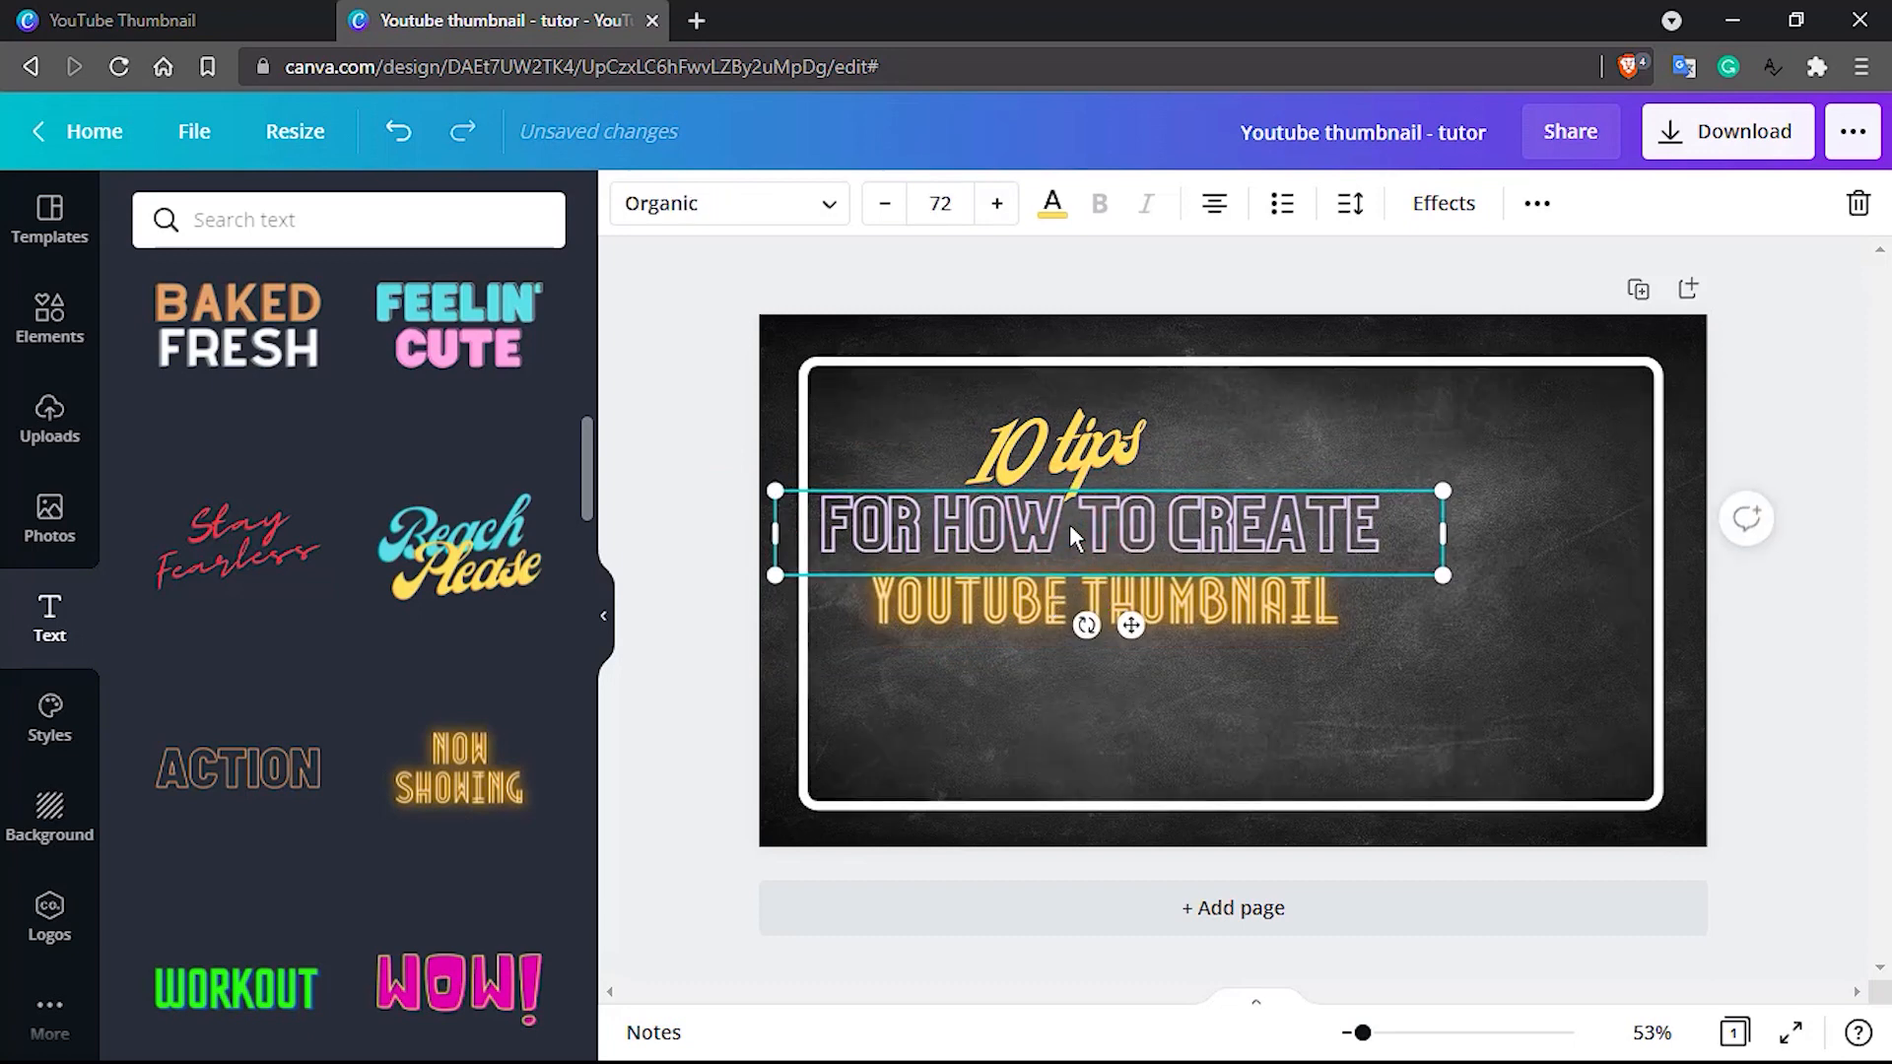
{"action": "key", "text": "Left"}
{"action": "key", "text": "Left"}
{"action": "key", "text": "Down"}
{"action": "key", "text": "Down"}
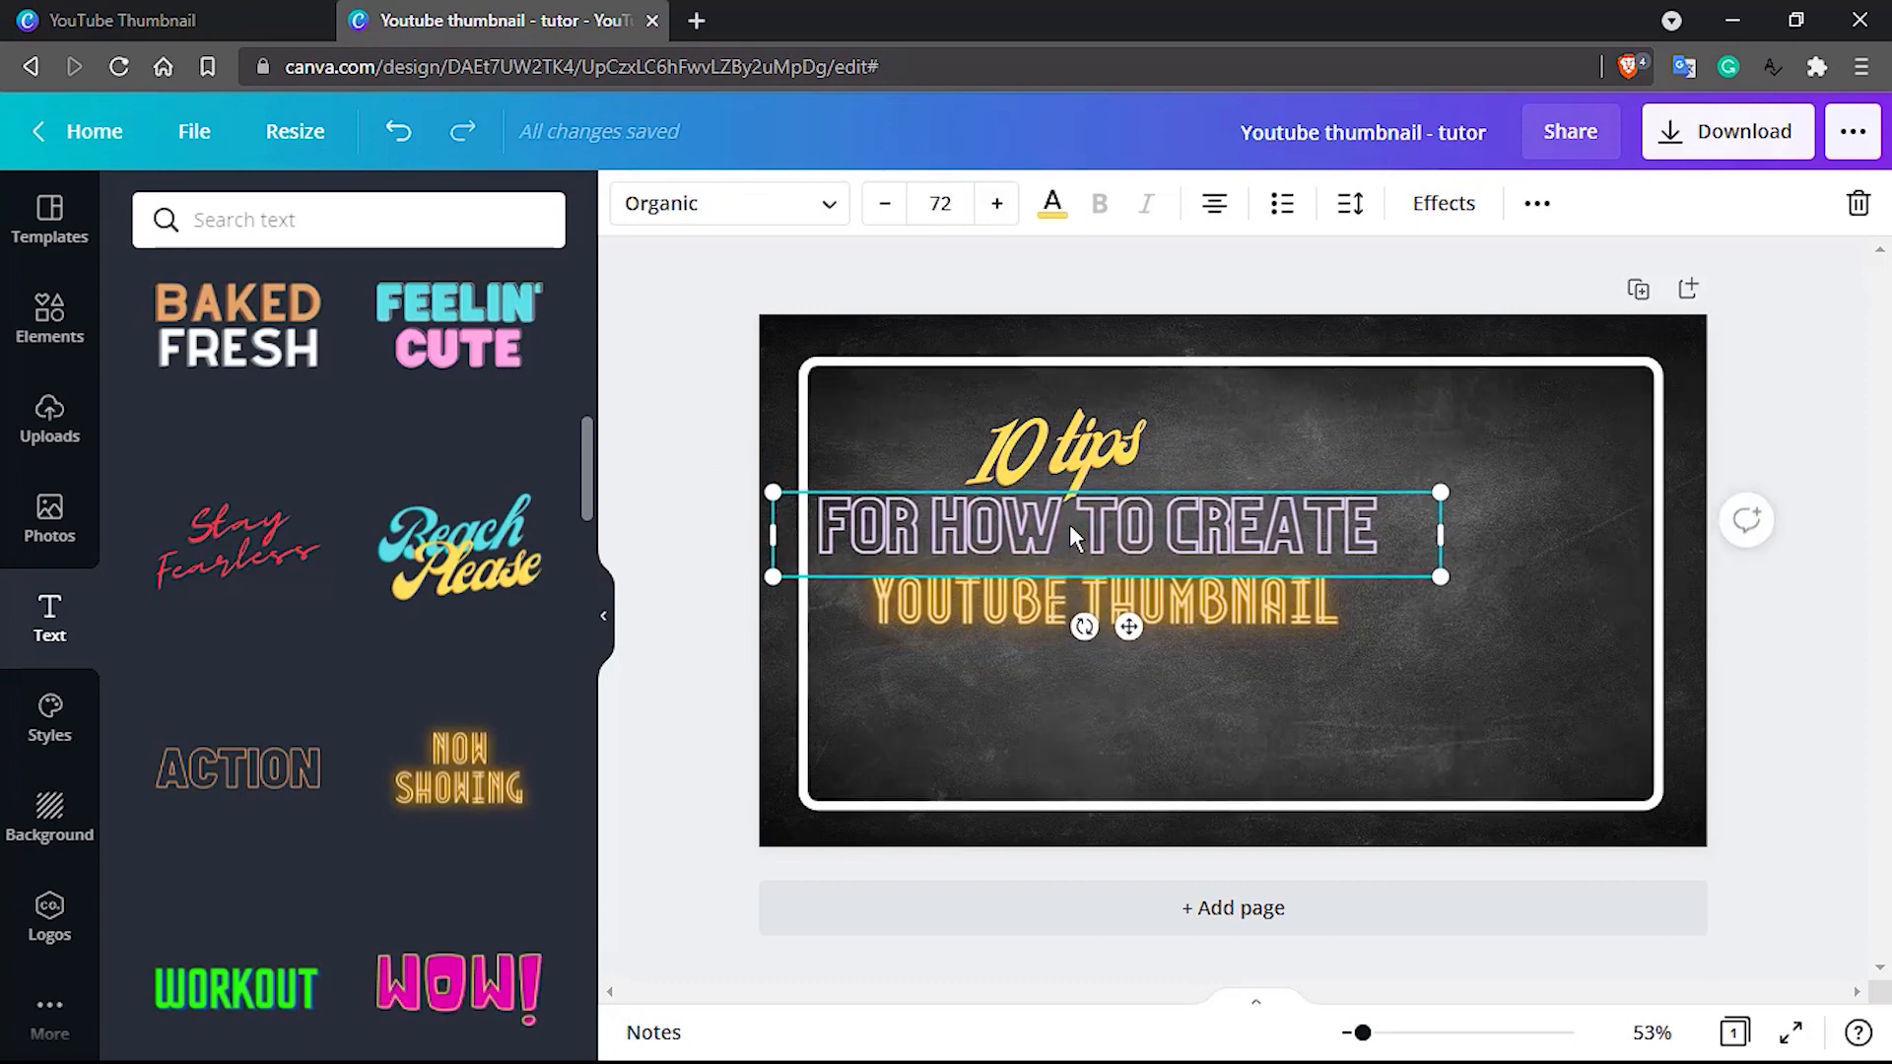
{"action": "left_click", "coordinate": [993, 621]}
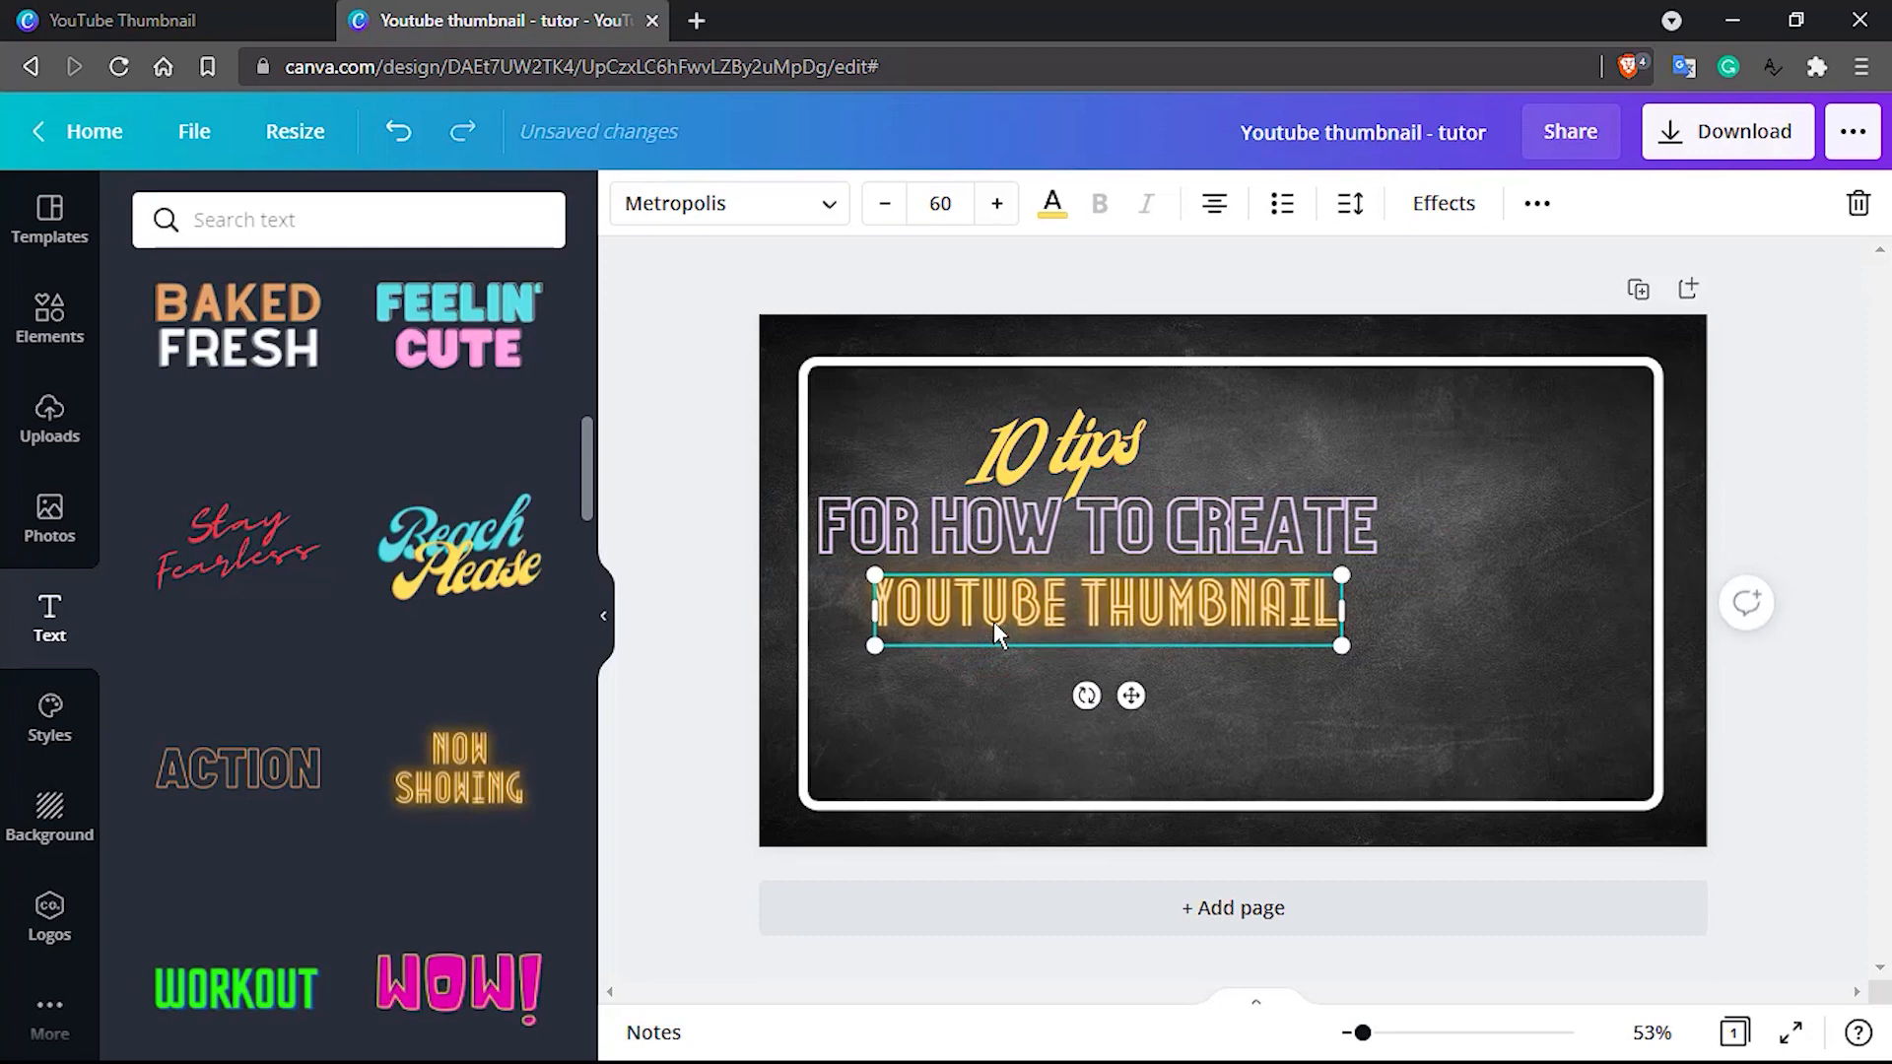
Change the text color of the outlined "FOR HOW TO CREATE" line to white
{"action": "left_click", "coordinate": [980, 536]}
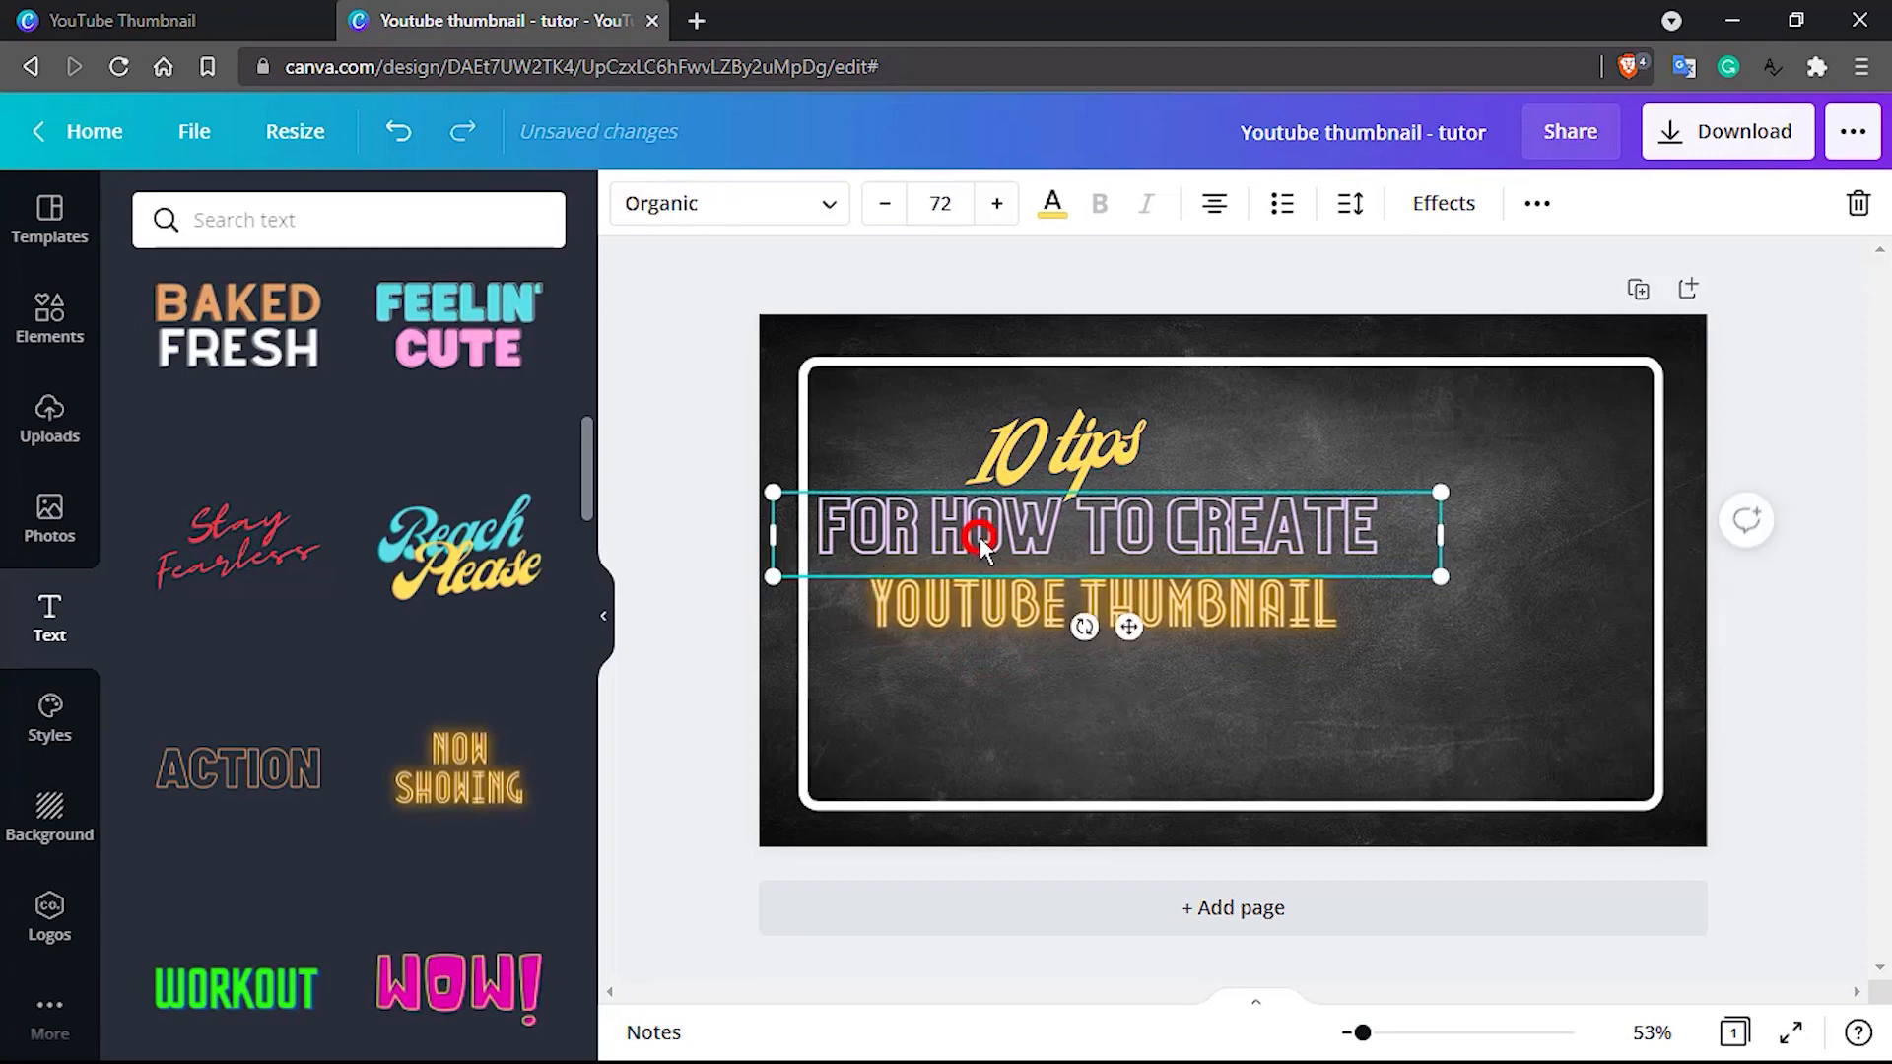
{"action": "left_click", "coordinate": [1051, 203]}
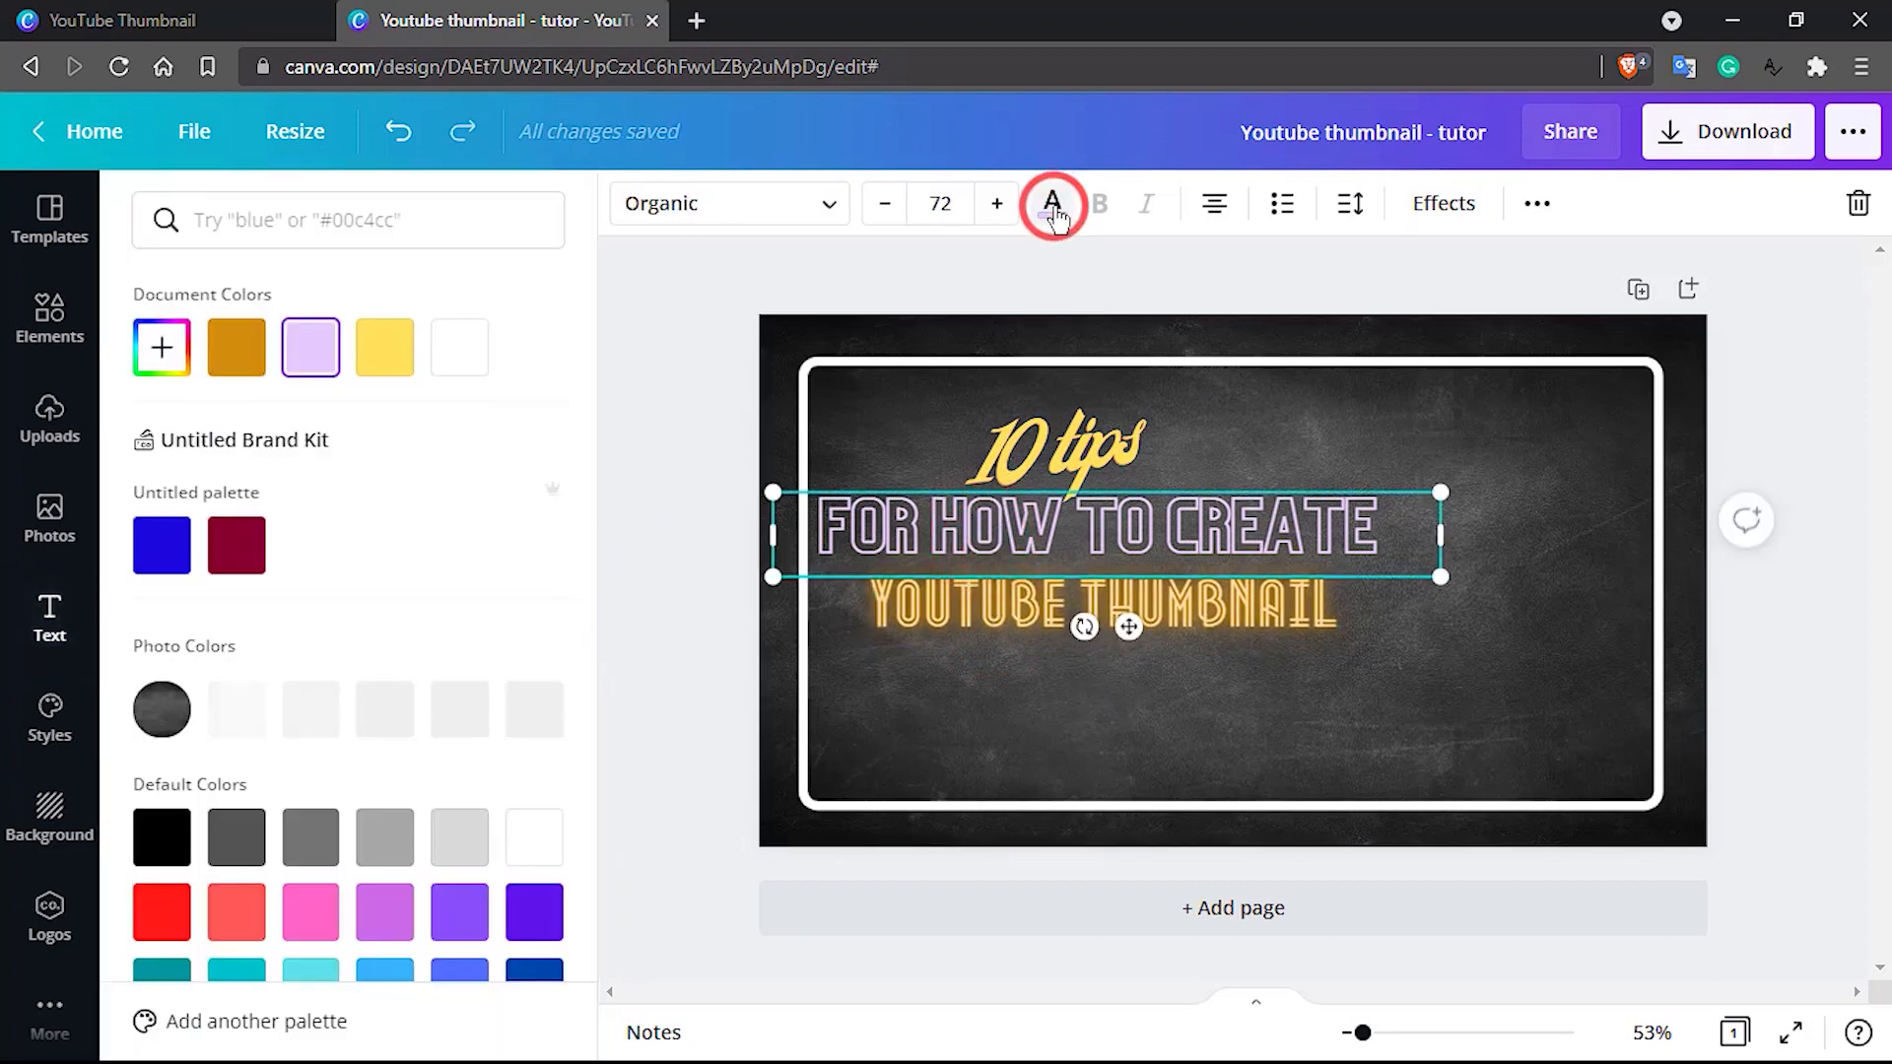
{"action": "left_click", "coordinate": [460, 370]}
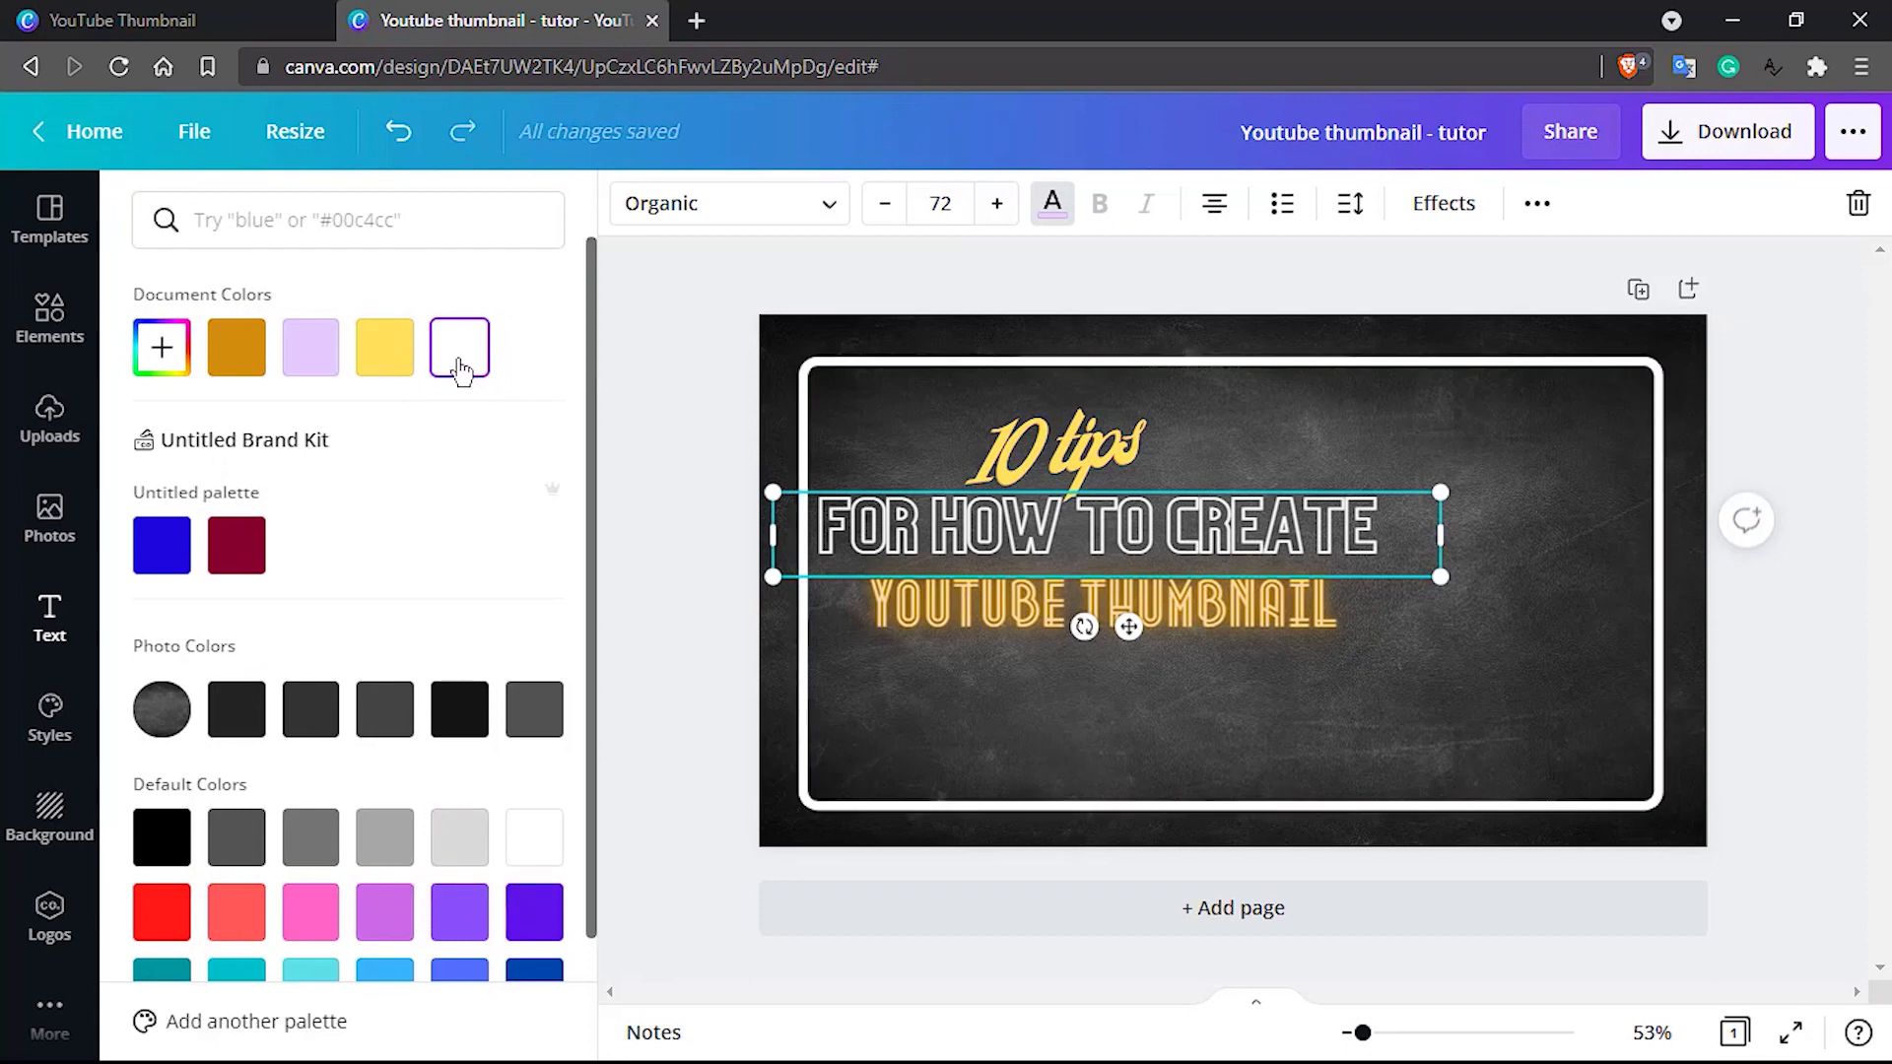
{"action": "scroll", "coordinate": [460, 370], "scroll_direction": "down", "scroll_amount": 2}
{"action": "left_click", "coordinate": [461, 698]}
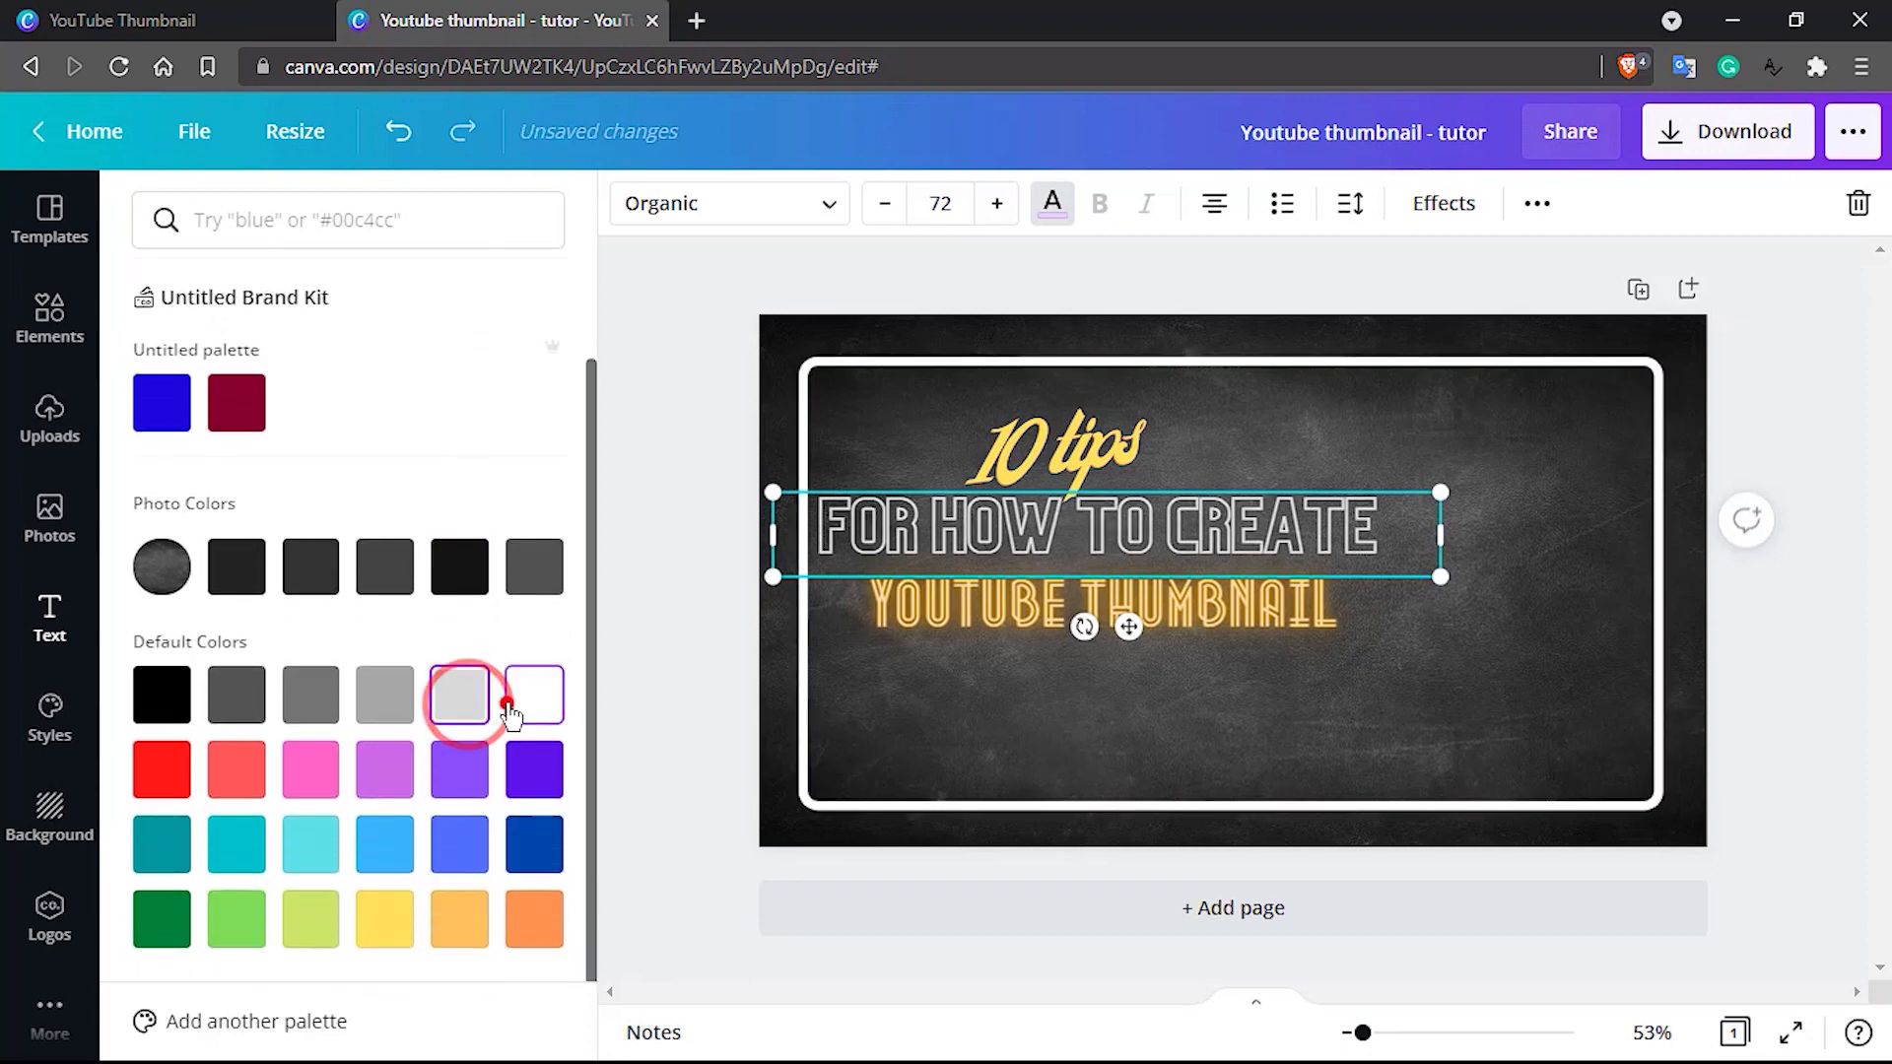
{"action": "left_click", "coordinate": [509, 705]}
Recolor the glowing "YOUTUBE THUMBNAIL" text bright red, comparing it with the former color by undoing and redoing the change
{"action": "left_click", "coordinate": [973, 613]}
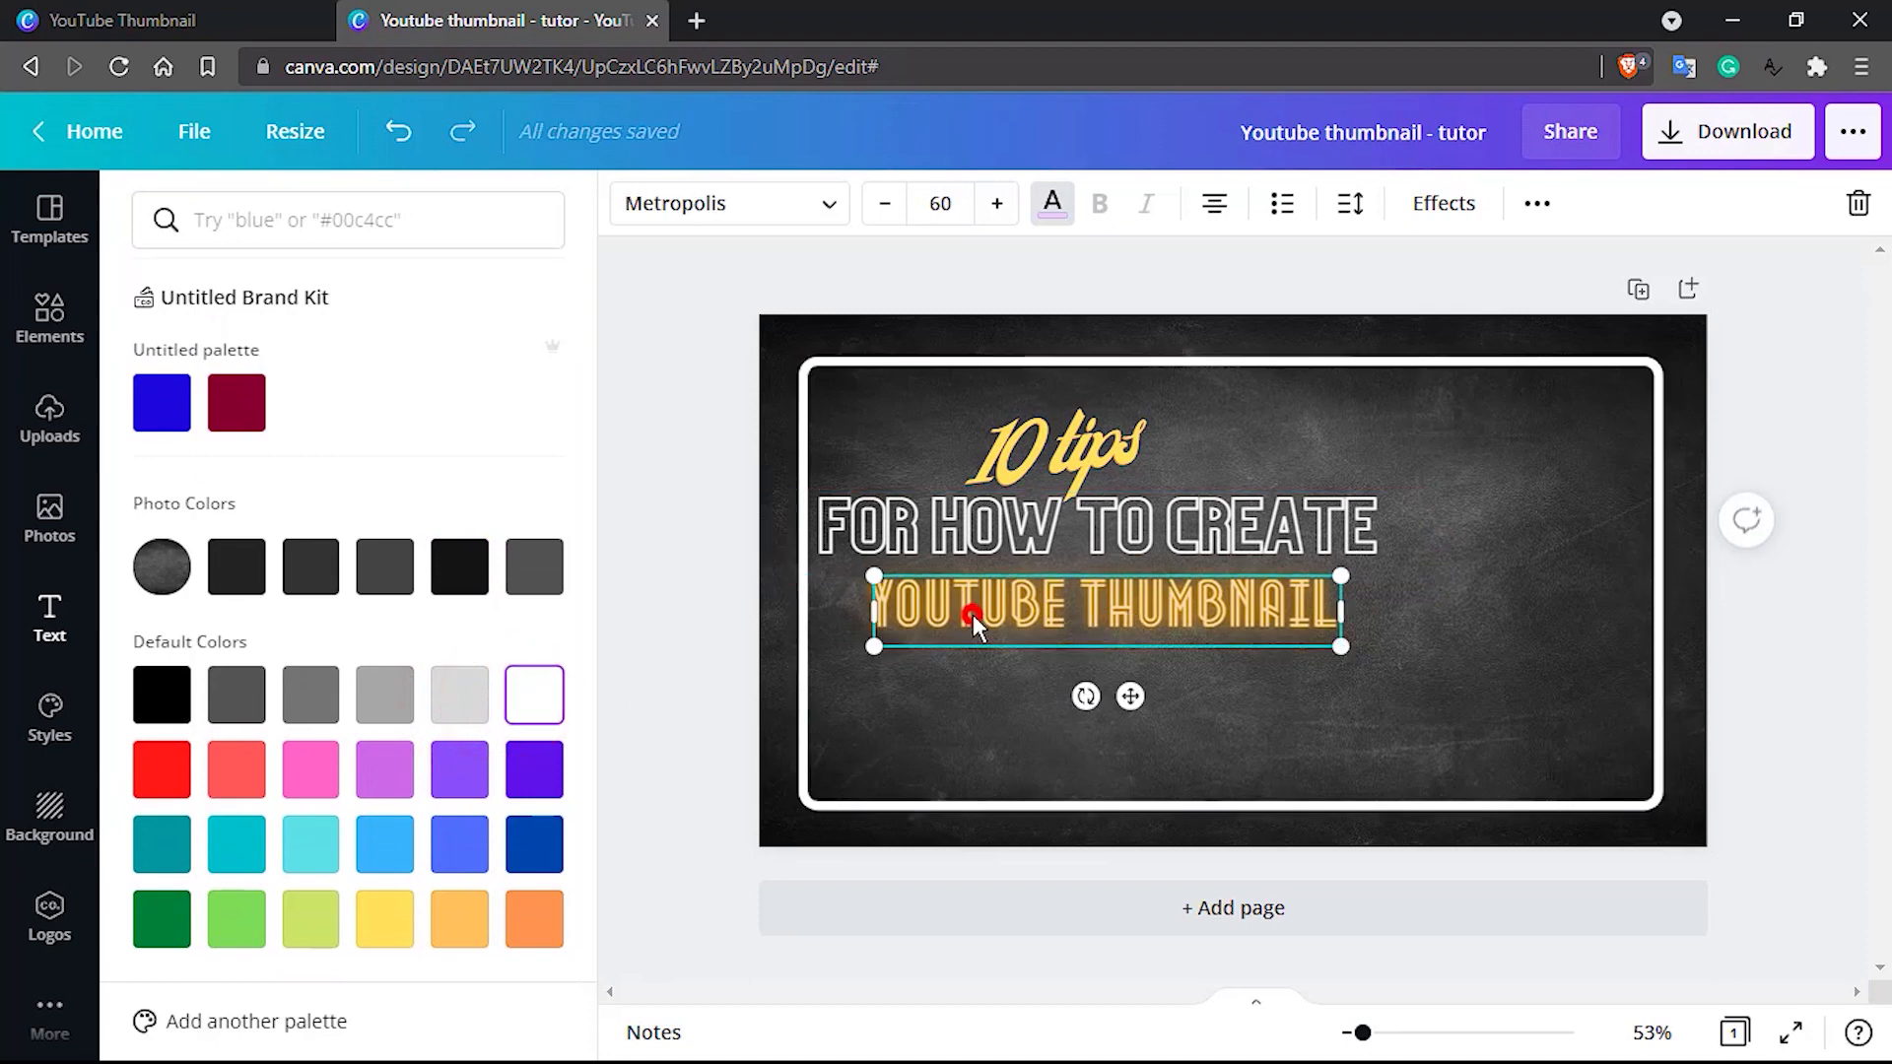
{"action": "double_click", "coordinate": [973, 613]}
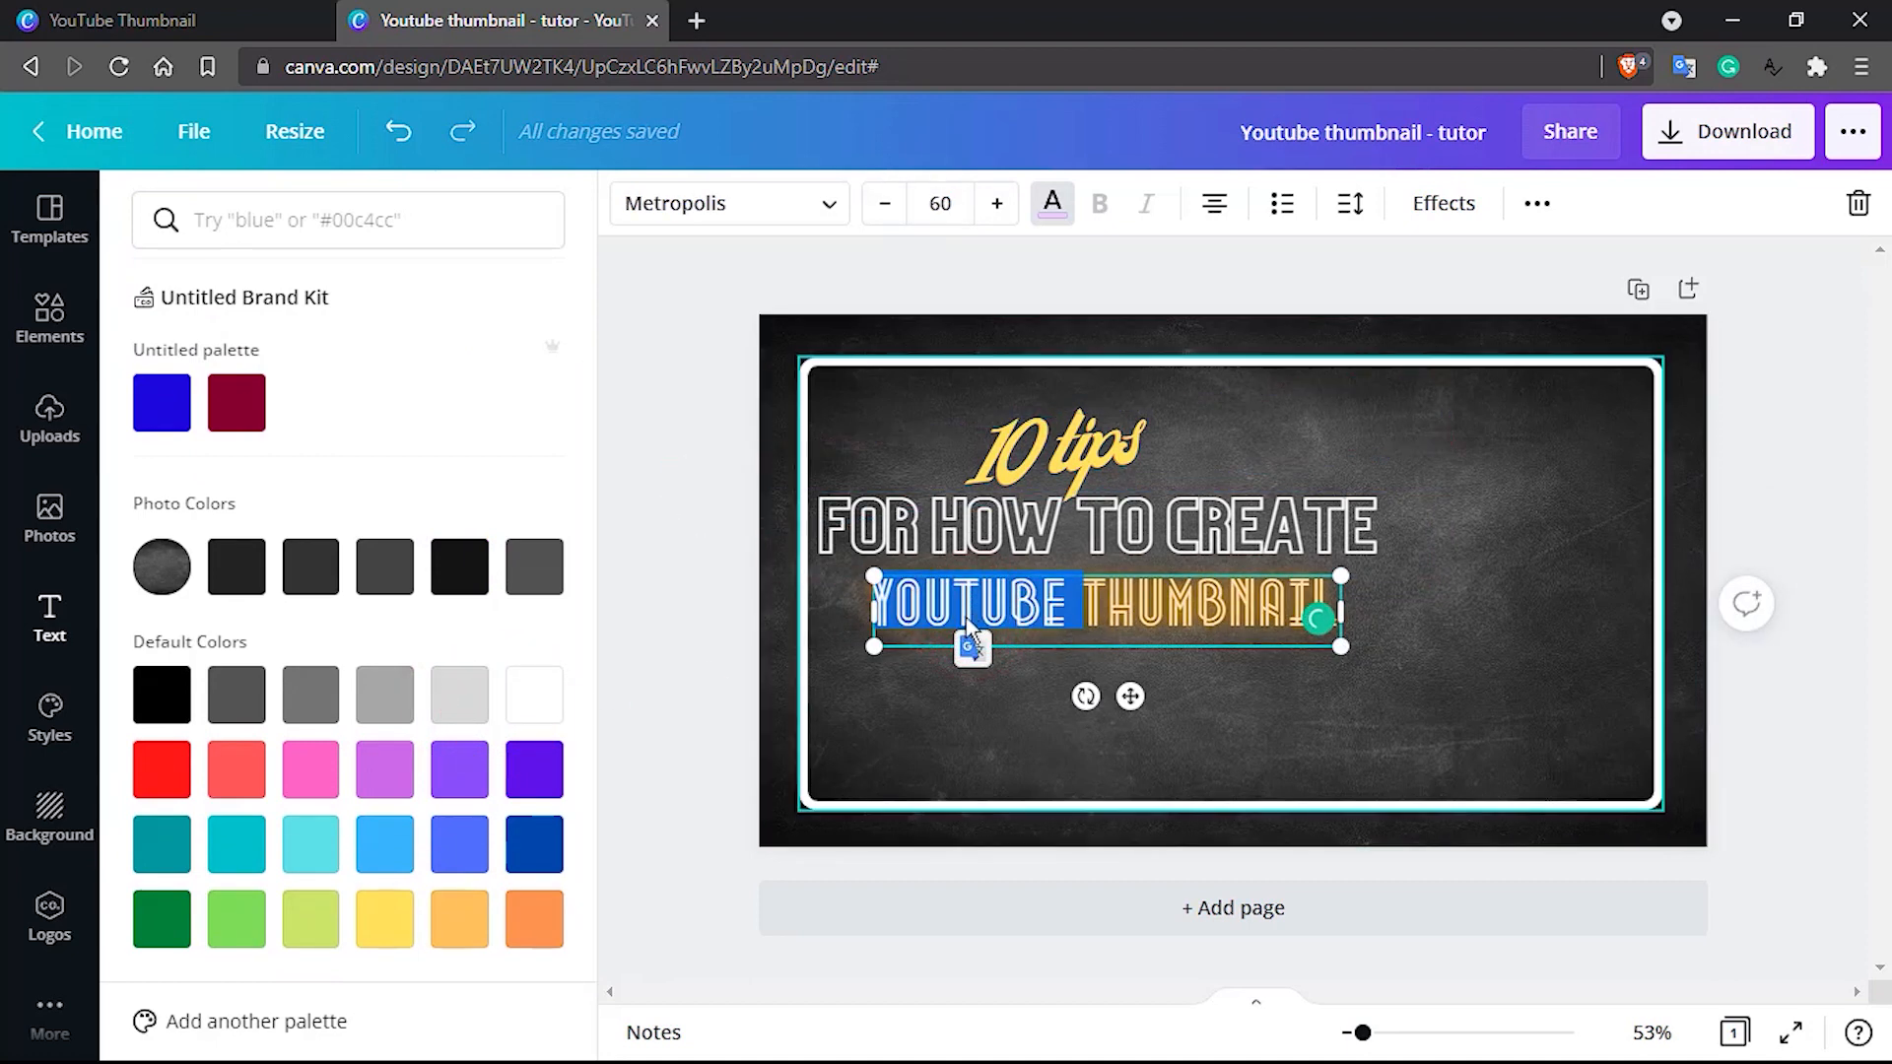
{"action": "left_click", "coordinate": [162, 771]}
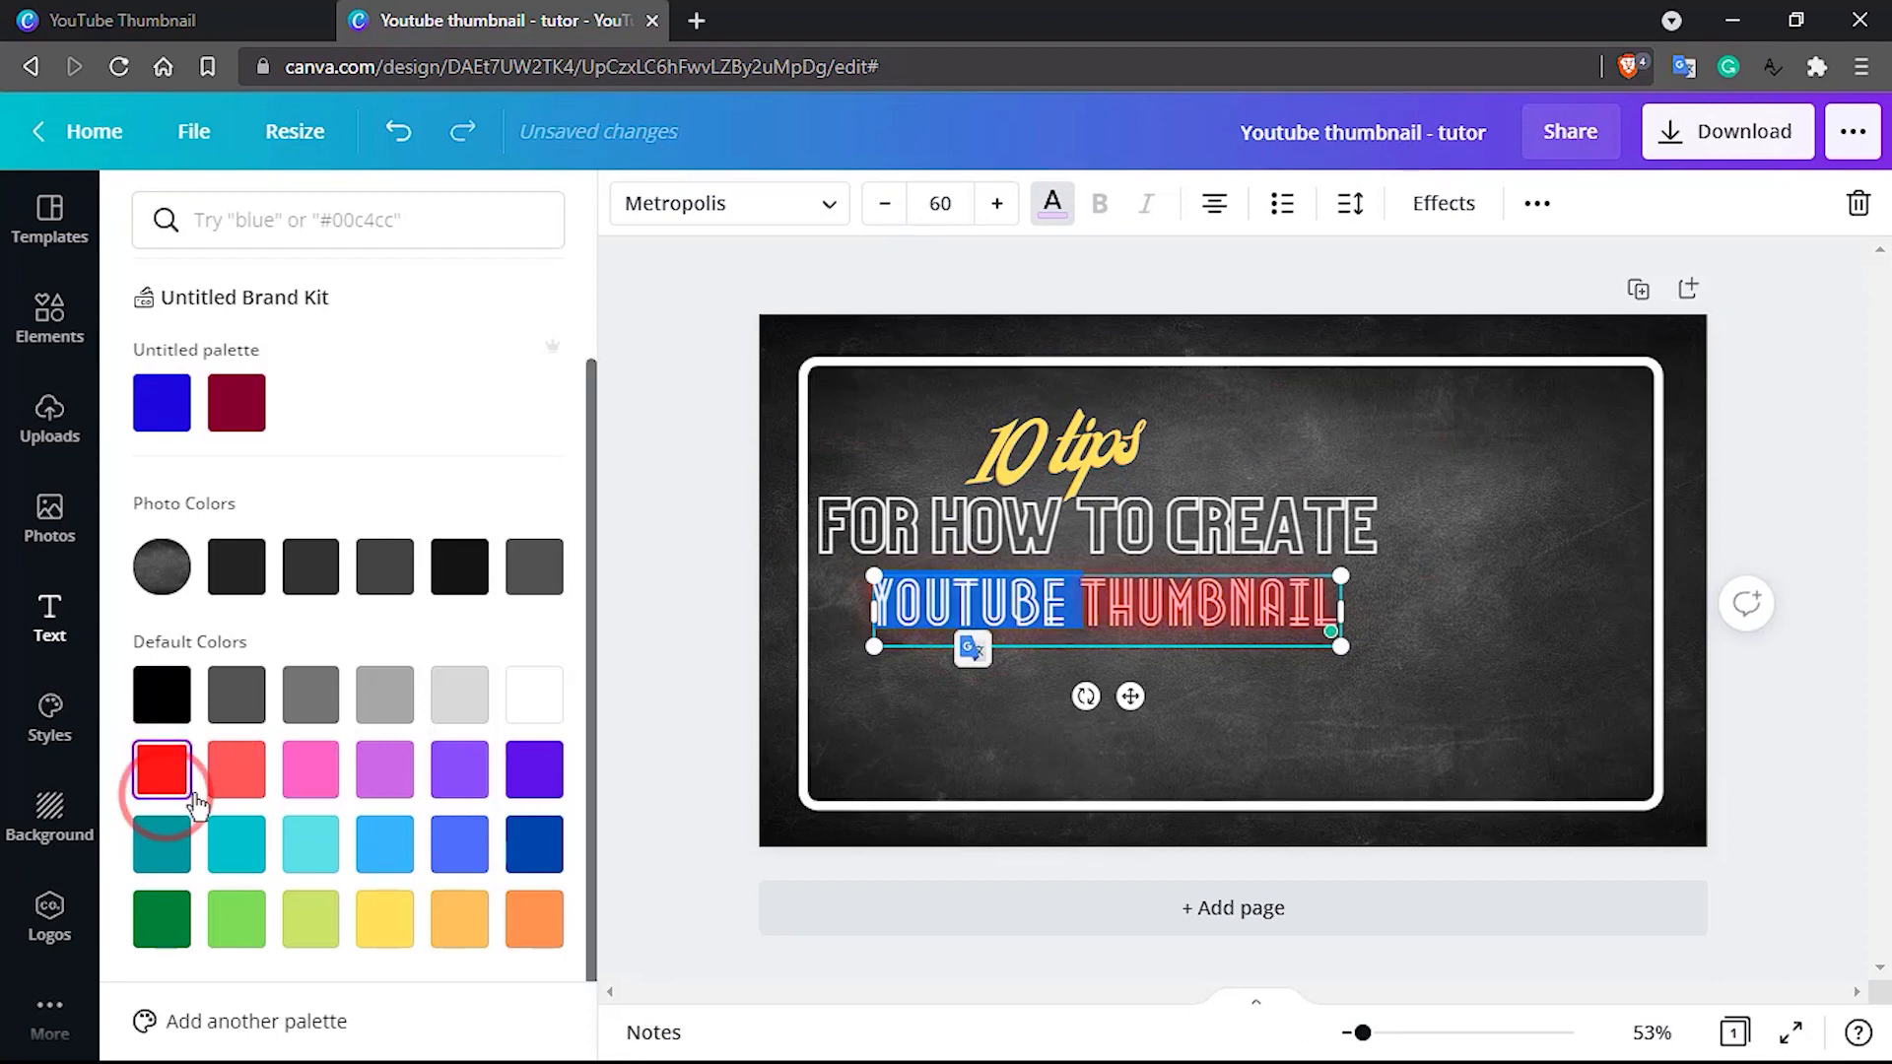
{"action": "left_click", "coordinate": [932, 751]}
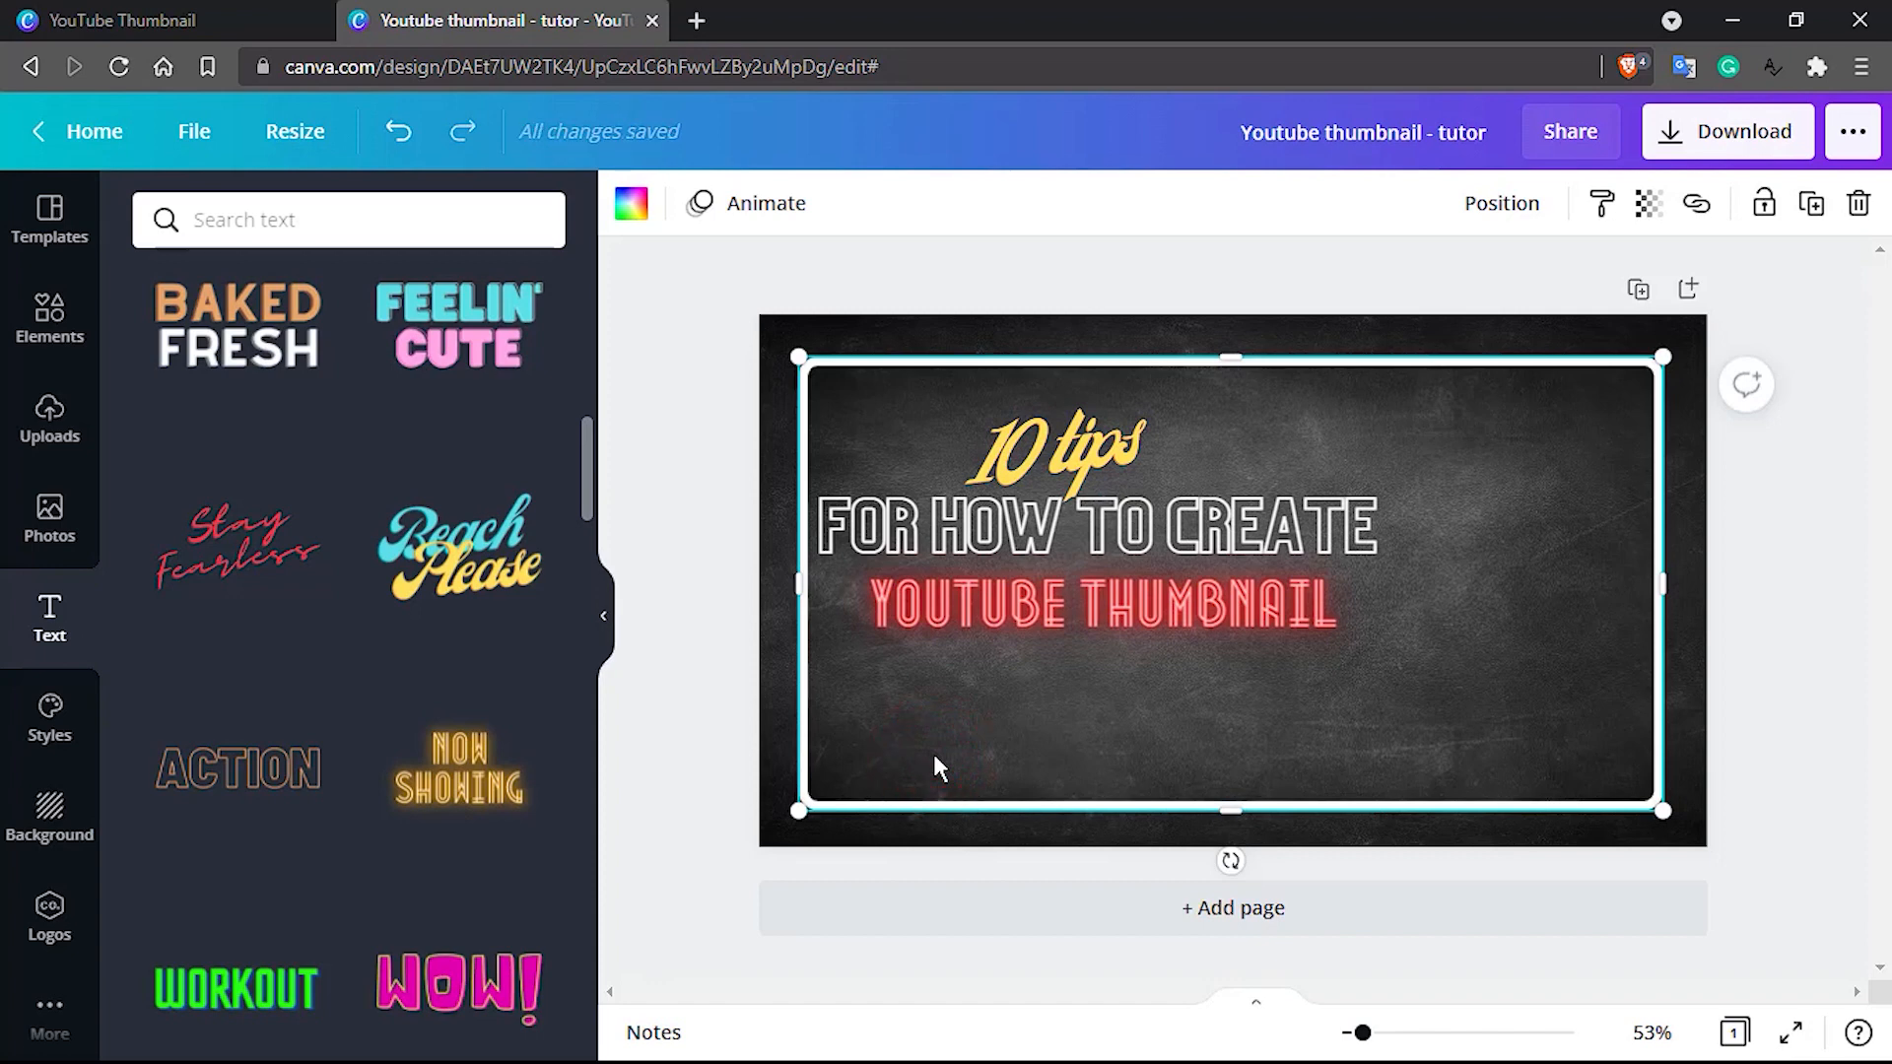
{"action": "key", "text": "ctrl+z"}
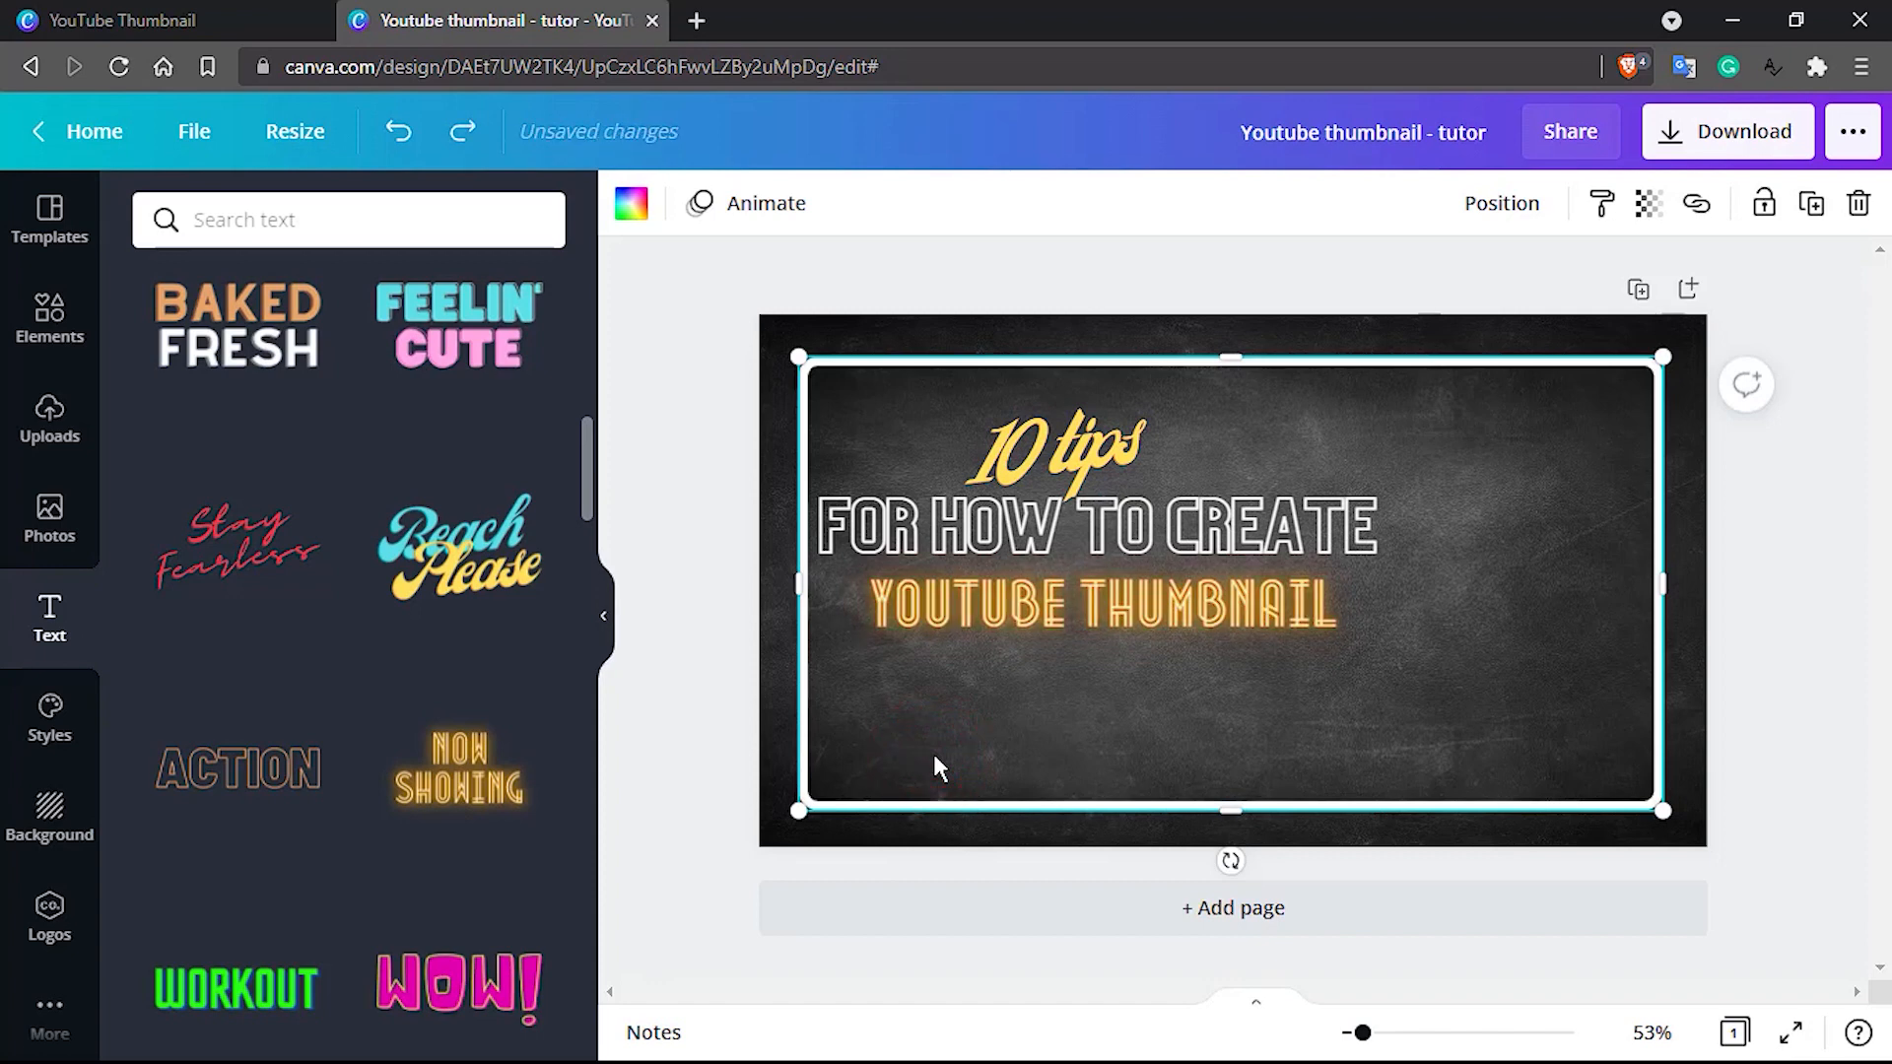
{"action": "key", "text": "ctrl+y"}
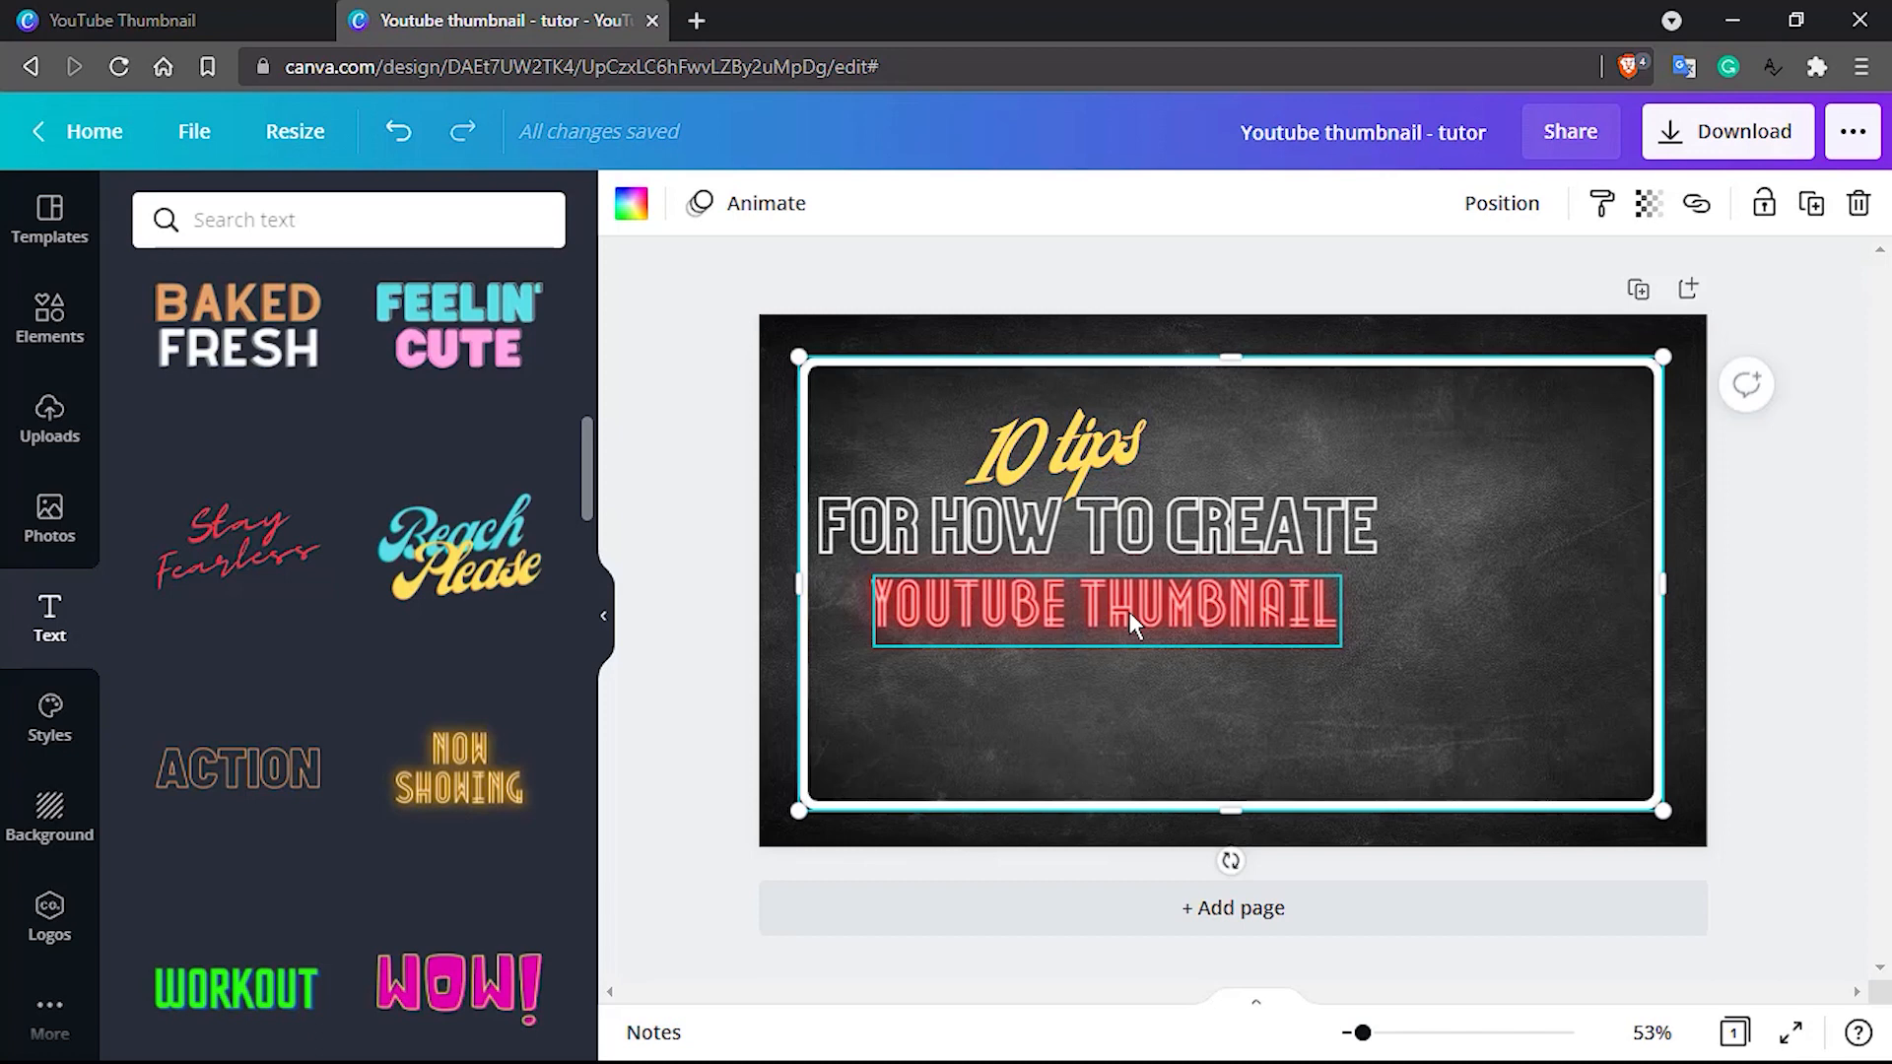
Add an "S" to the end of the red line so it reads "YOUTUBE THUMBNAILS"
{"action": "left_click", "coordinate": [1326, 615]}
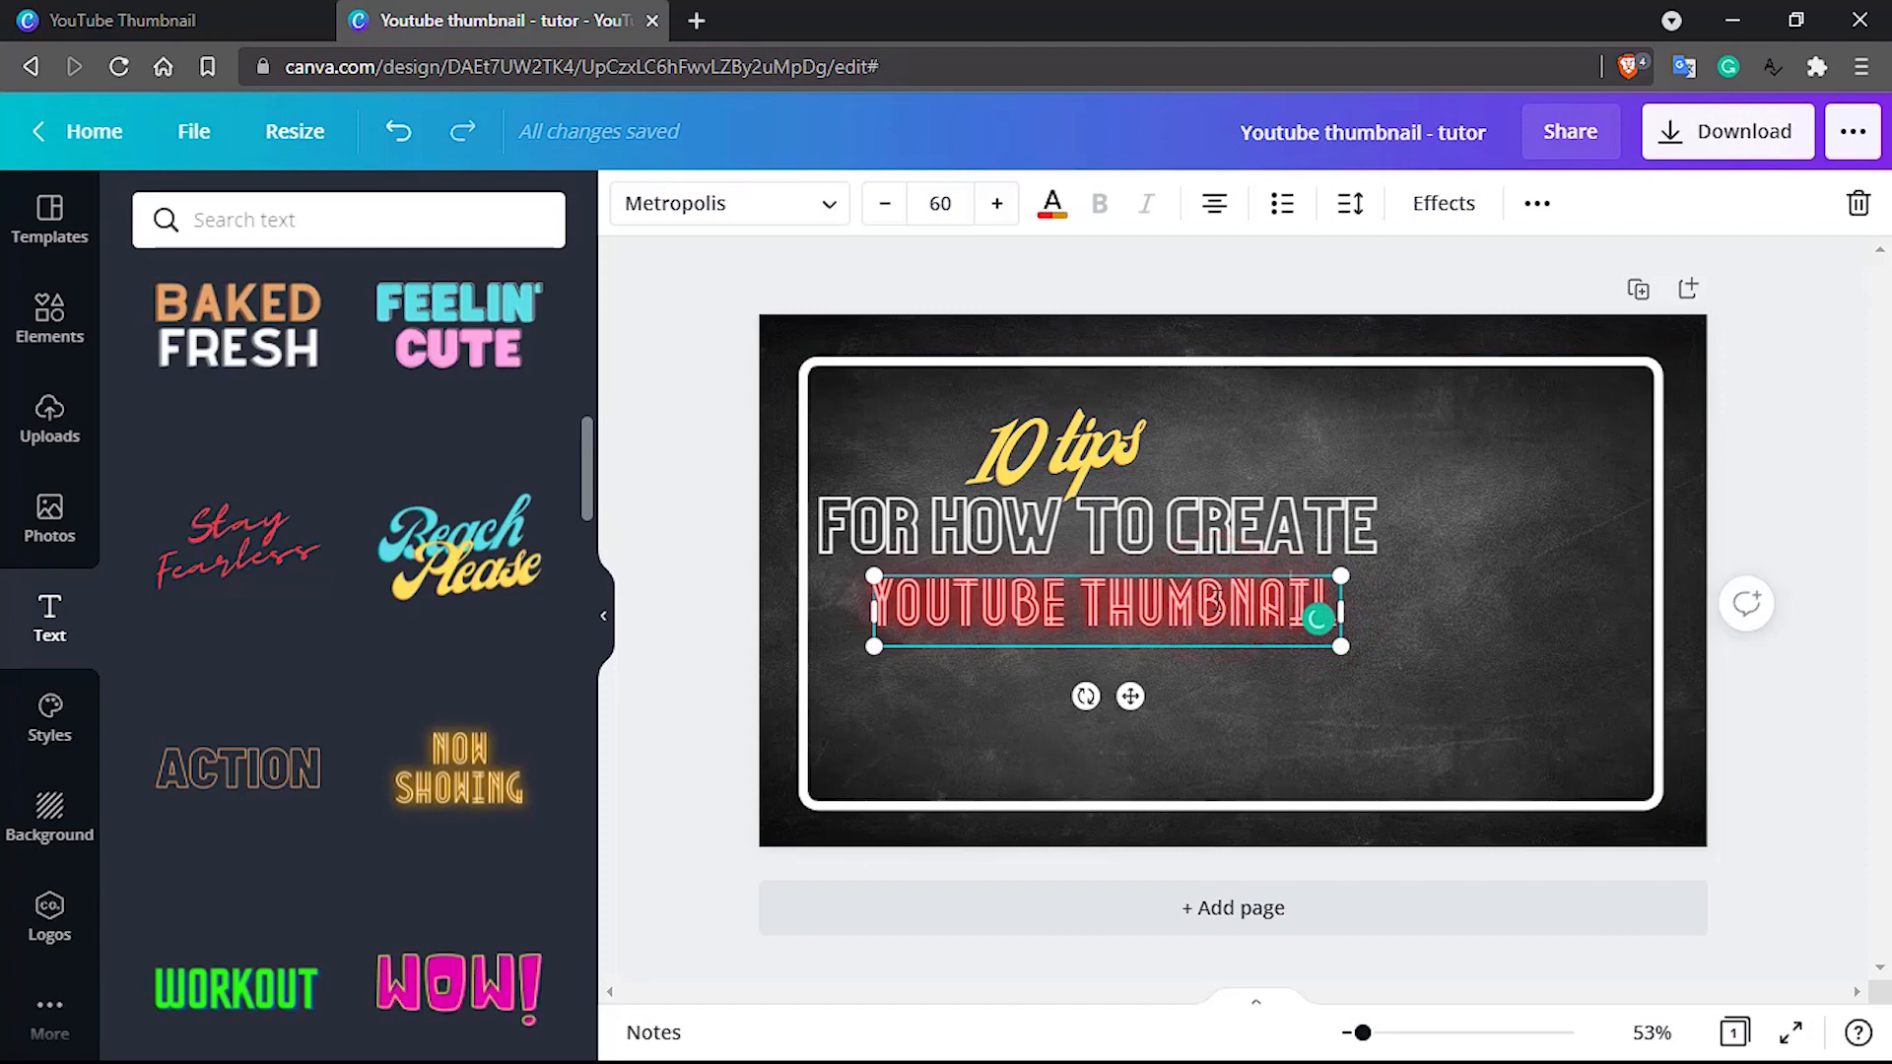
{"action": "type", "text": "S"}
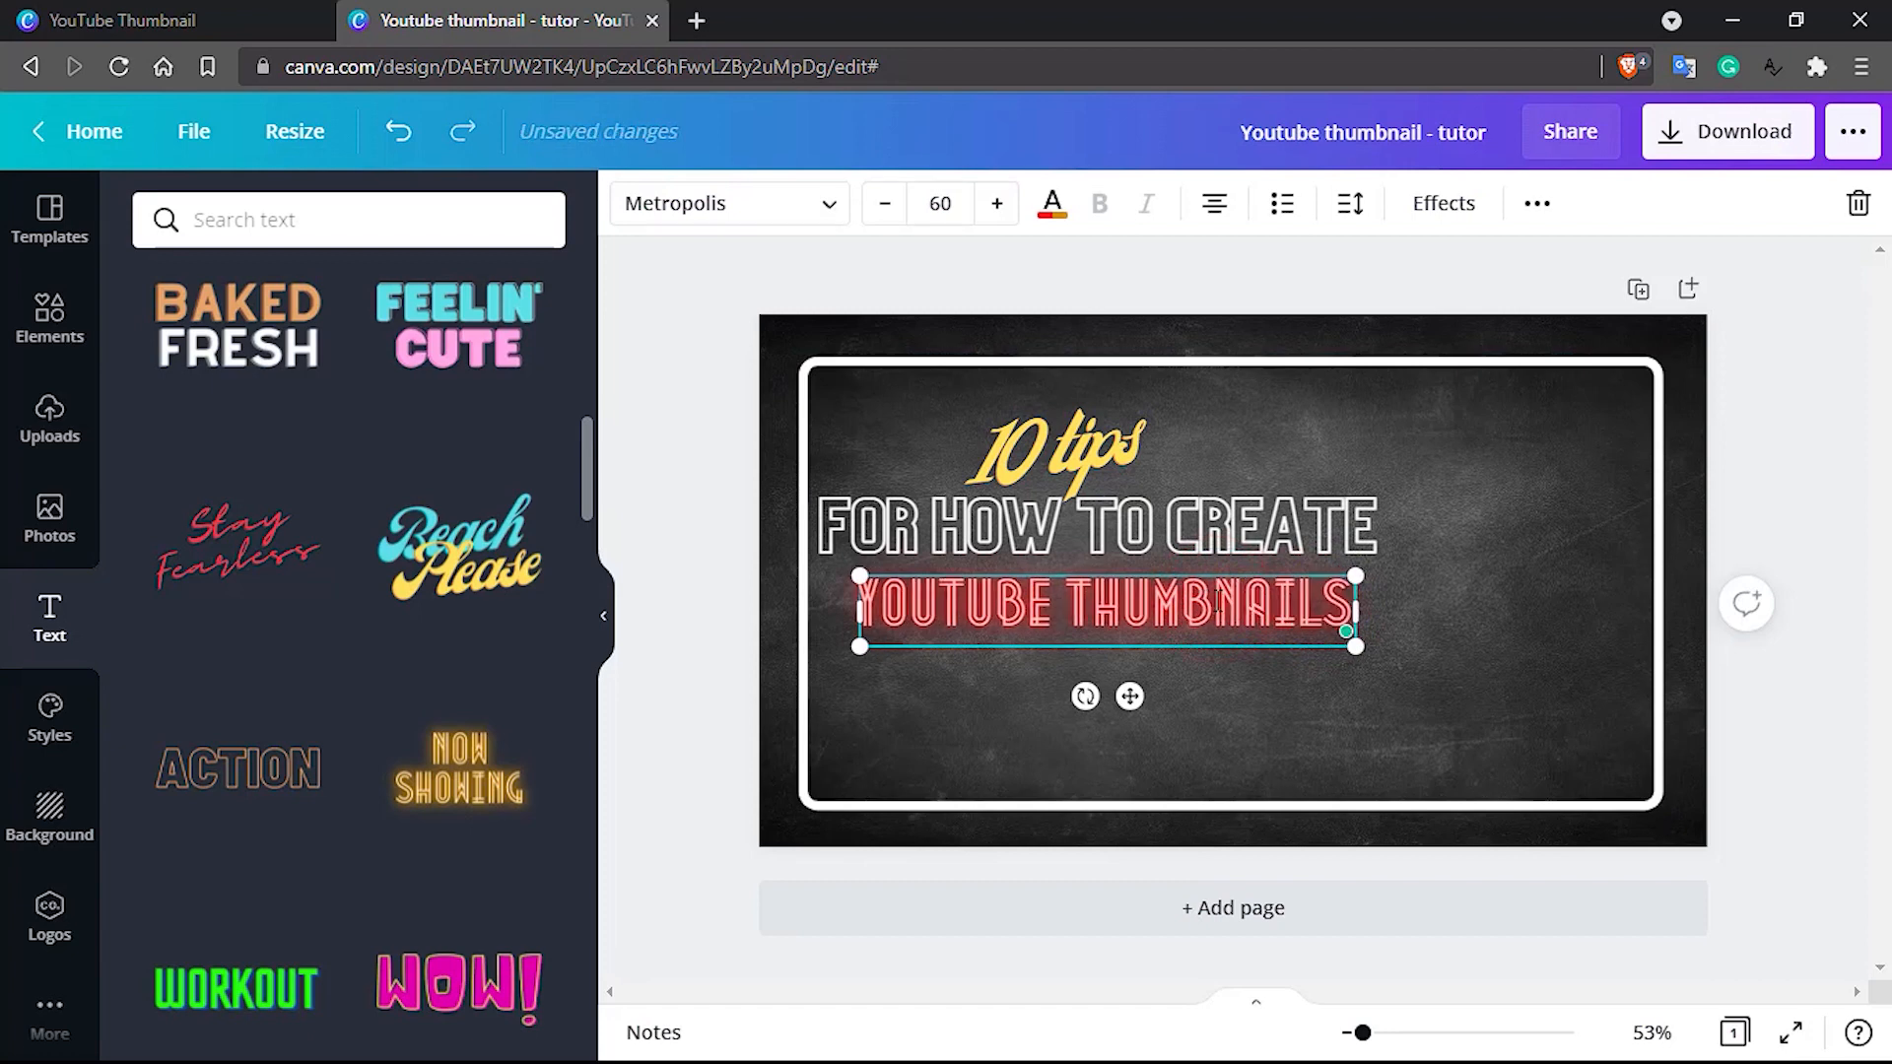
{"action": "left_click", "coordinate": [950, 698]}
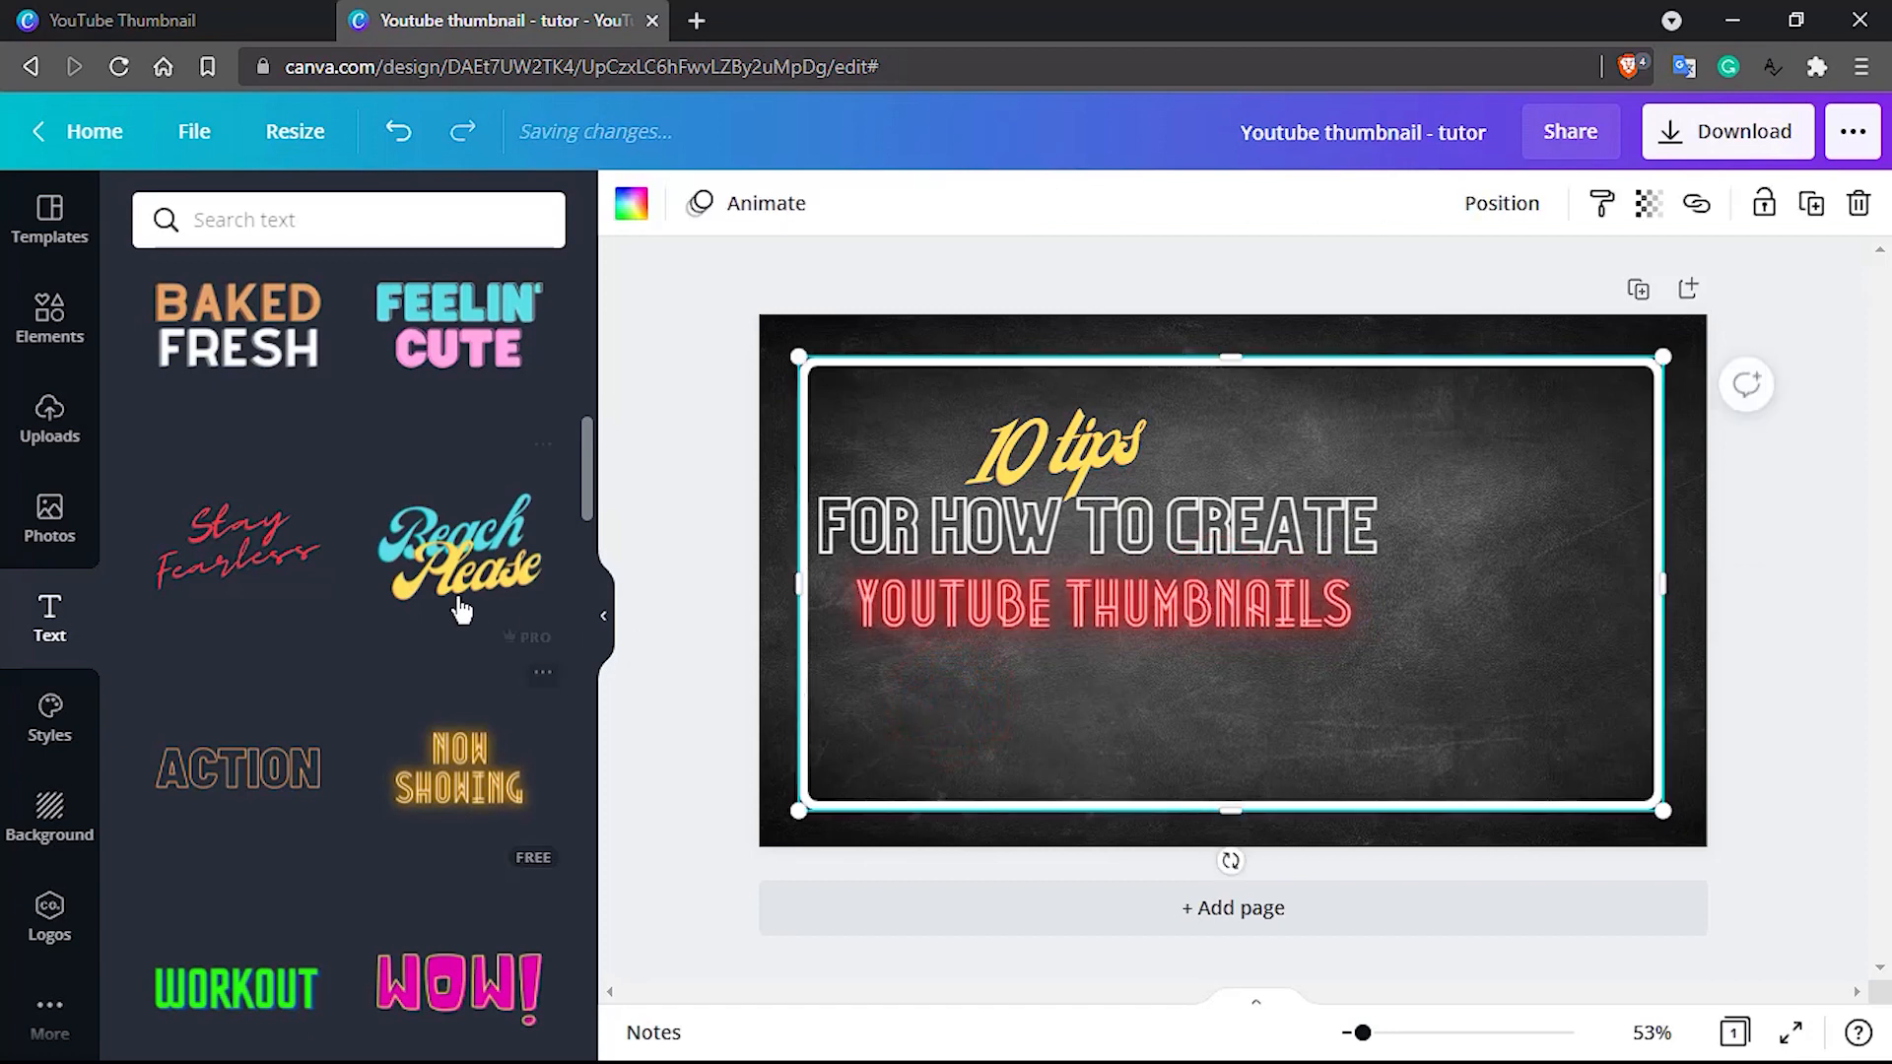
Look through the ready-made text combinations for a style that suits another line of the thumbnail title
{"action": "scroll", "coordinate": [227, 557], "scroll_direction": "down", "scroll_amount": 5}
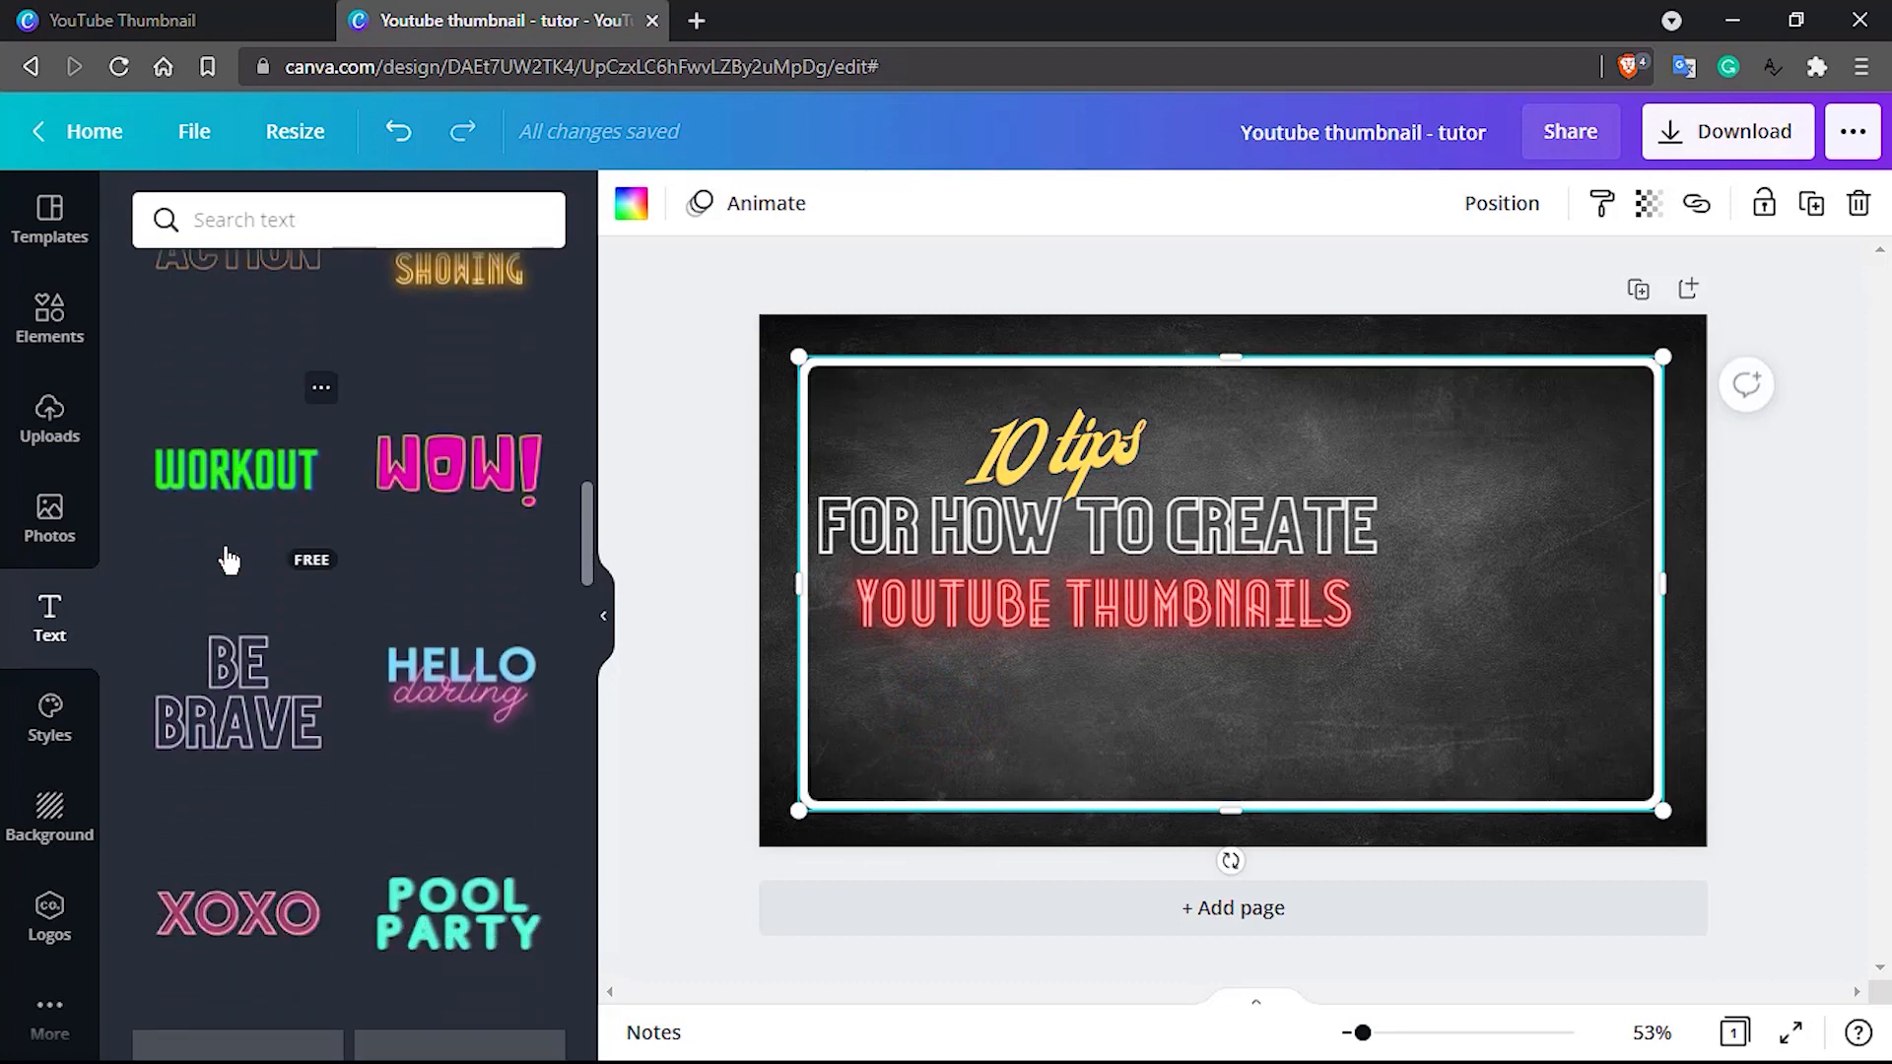
{"action": "scroll", "coordinate": [290, 678], "scroll_direction": "down", "scroll_amount": 8}
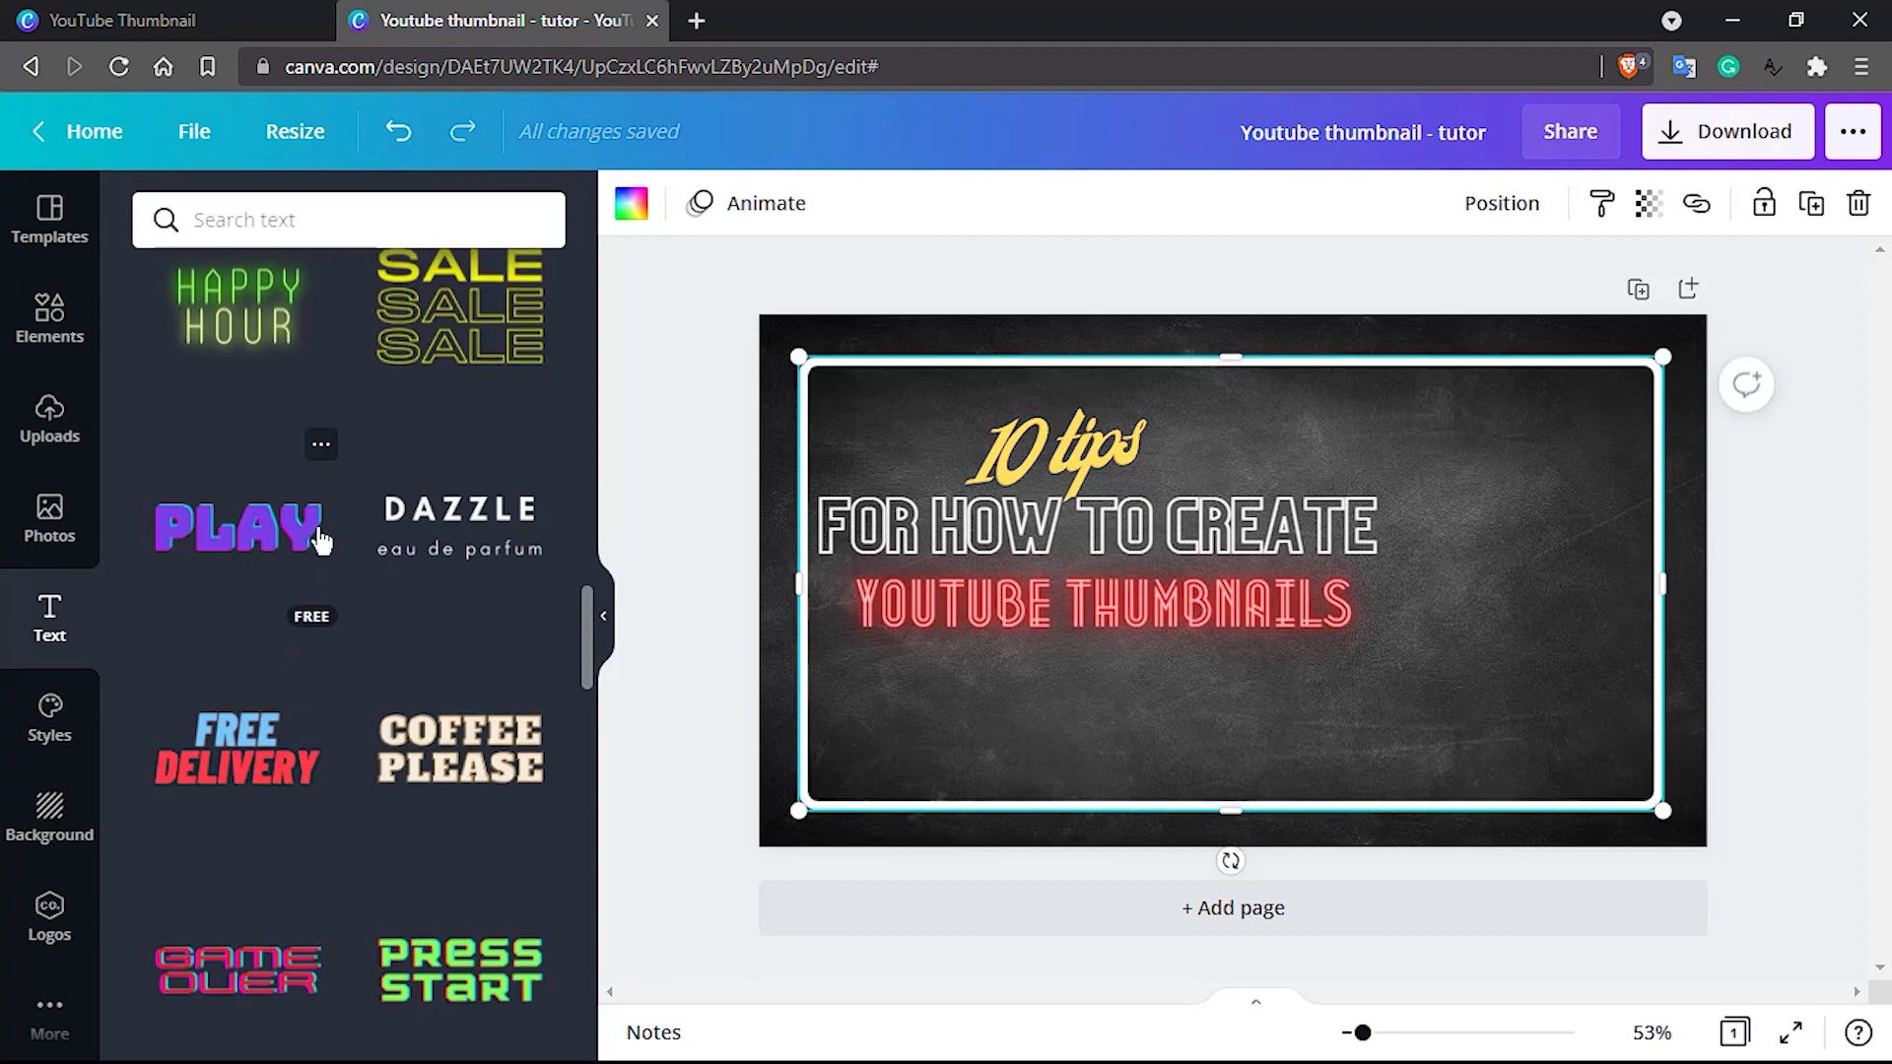
{"action": "scroll", "coordinate": [320, 540], "scroll_direction": "up", "scroll_amount": 3}
{"action": "scroll", "coordinate": [318, 540], "scroll_direction": "up", "scroll_amount": 2}
{"action": "scroll", "coordinate": [319, 540], "scroll_direction": "down", "scroll_amount": 3}
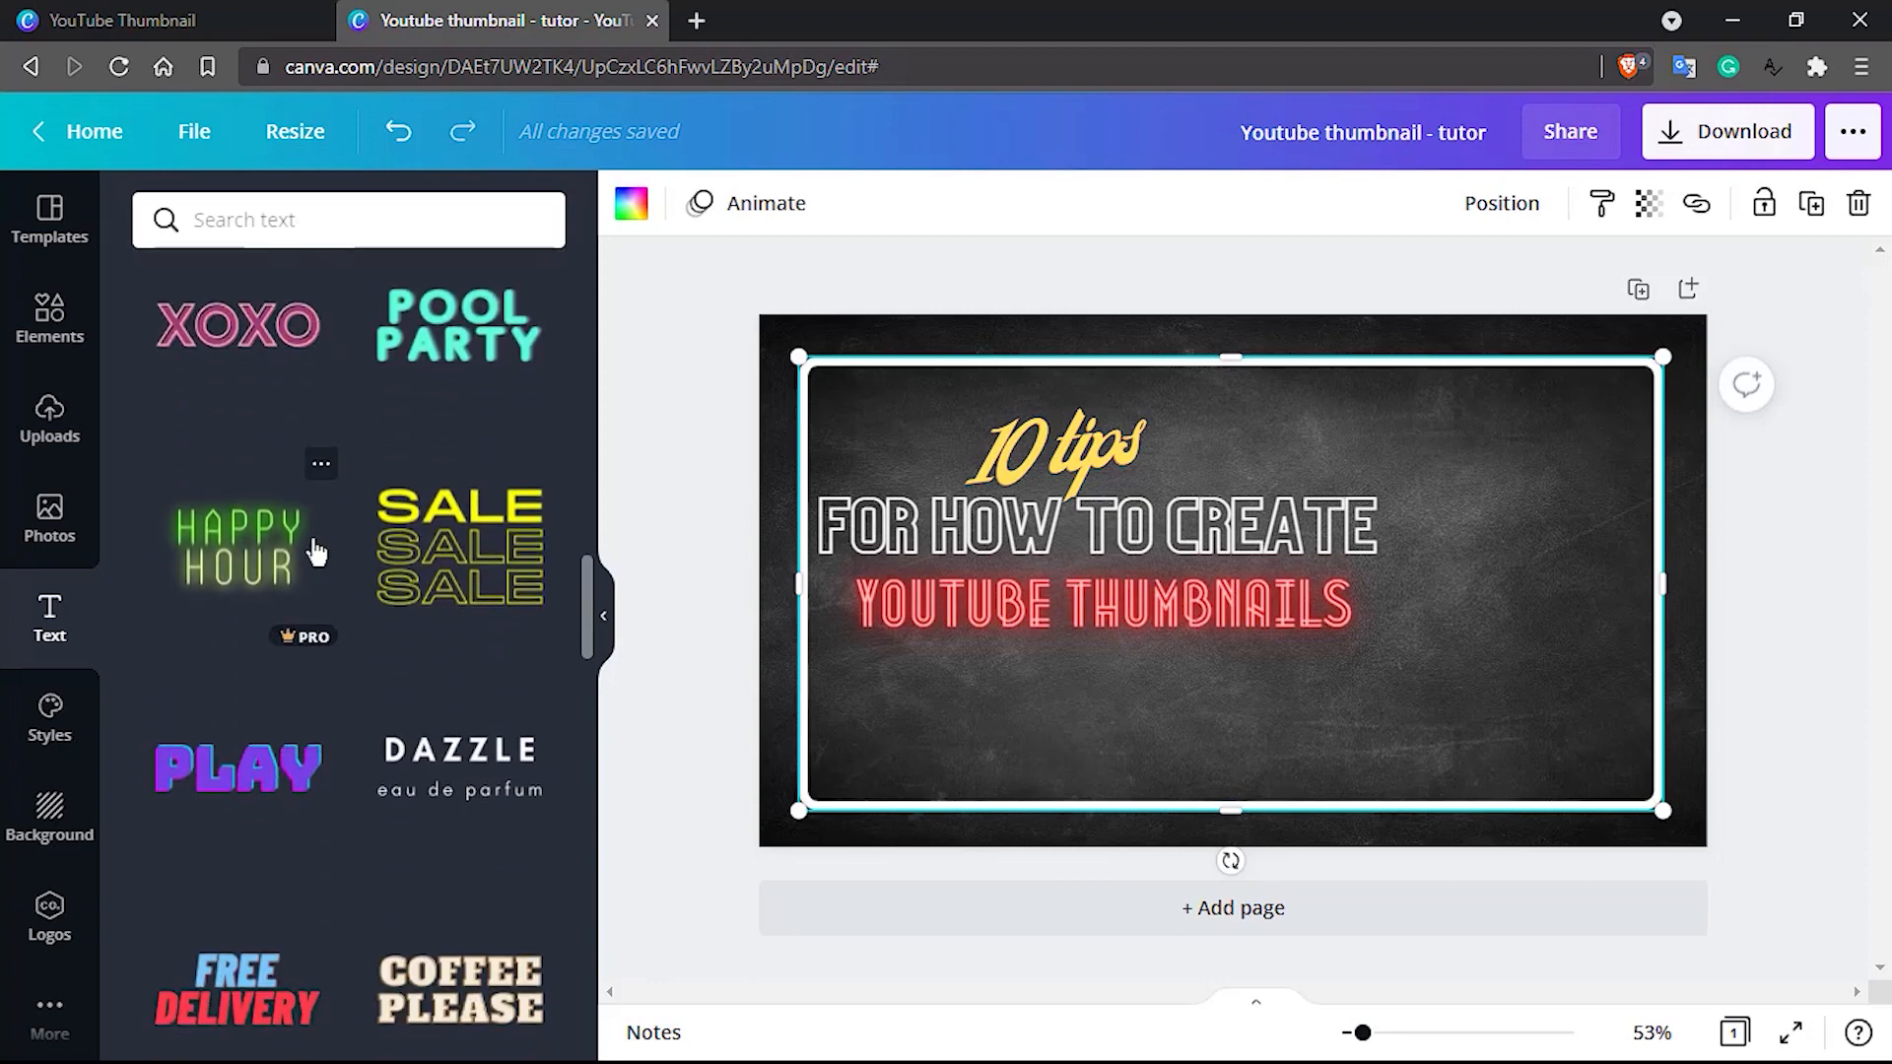
{"action": "scroll", "coordinate": [281, 631], "scroll_direction": "down", "scroll_amount": 10}
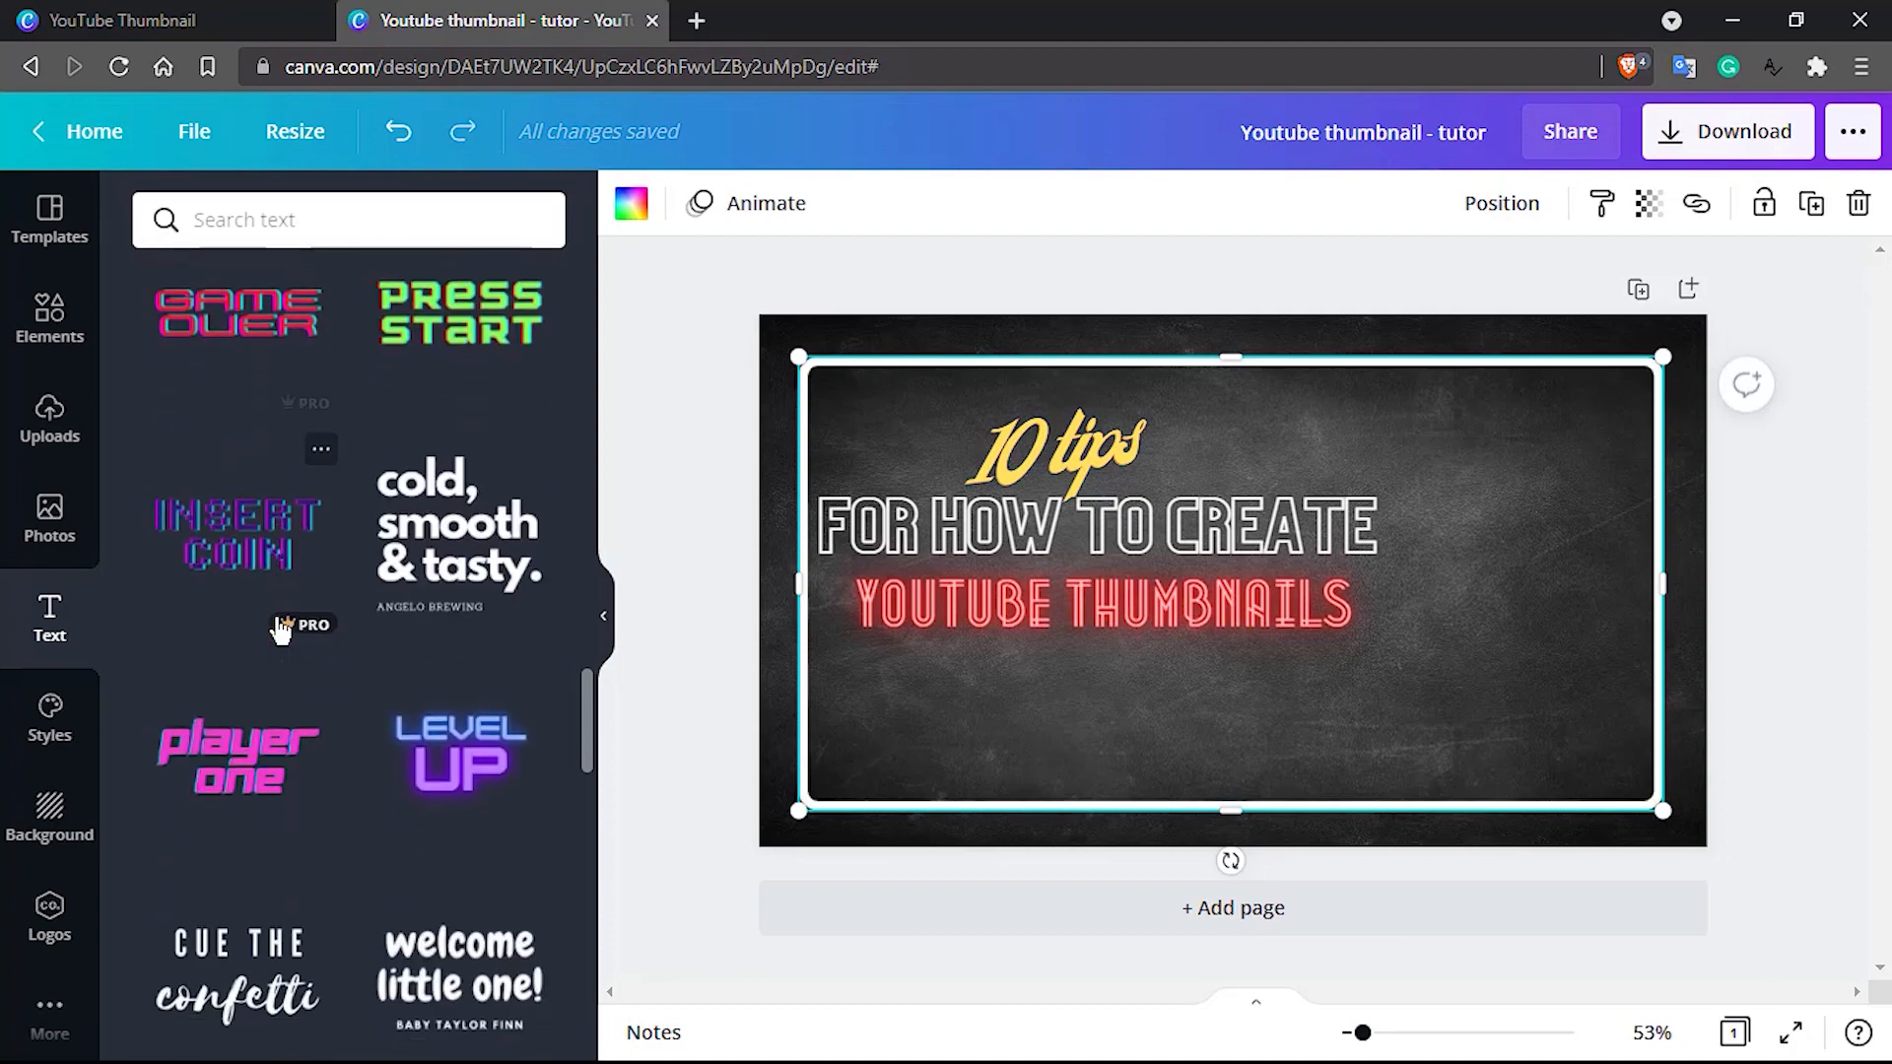
{"action": "scroll", "coordinate": [281, 631], "scroll_direction": "down", "scroll_amount": 3}
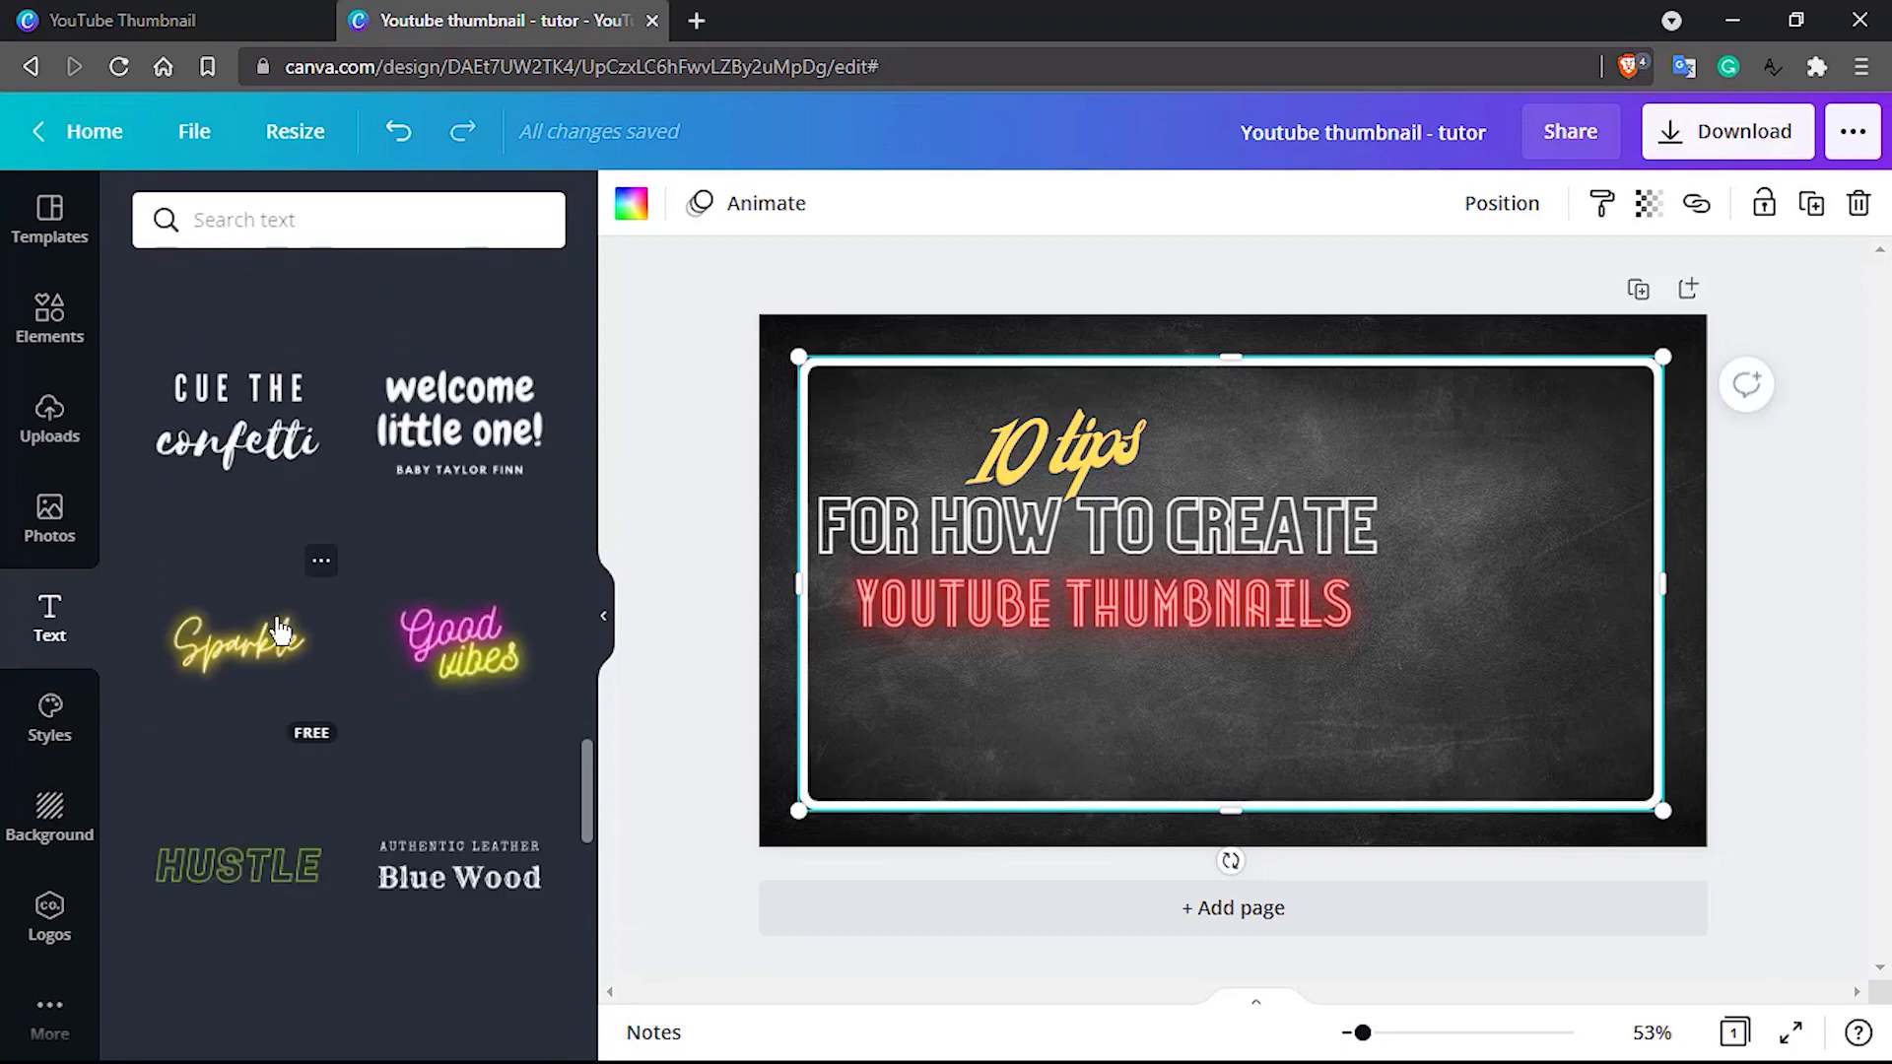
{"action": "scroll", "coordinate": [281, 631], "scroll_direction": "down", "scroll_amount": 8}
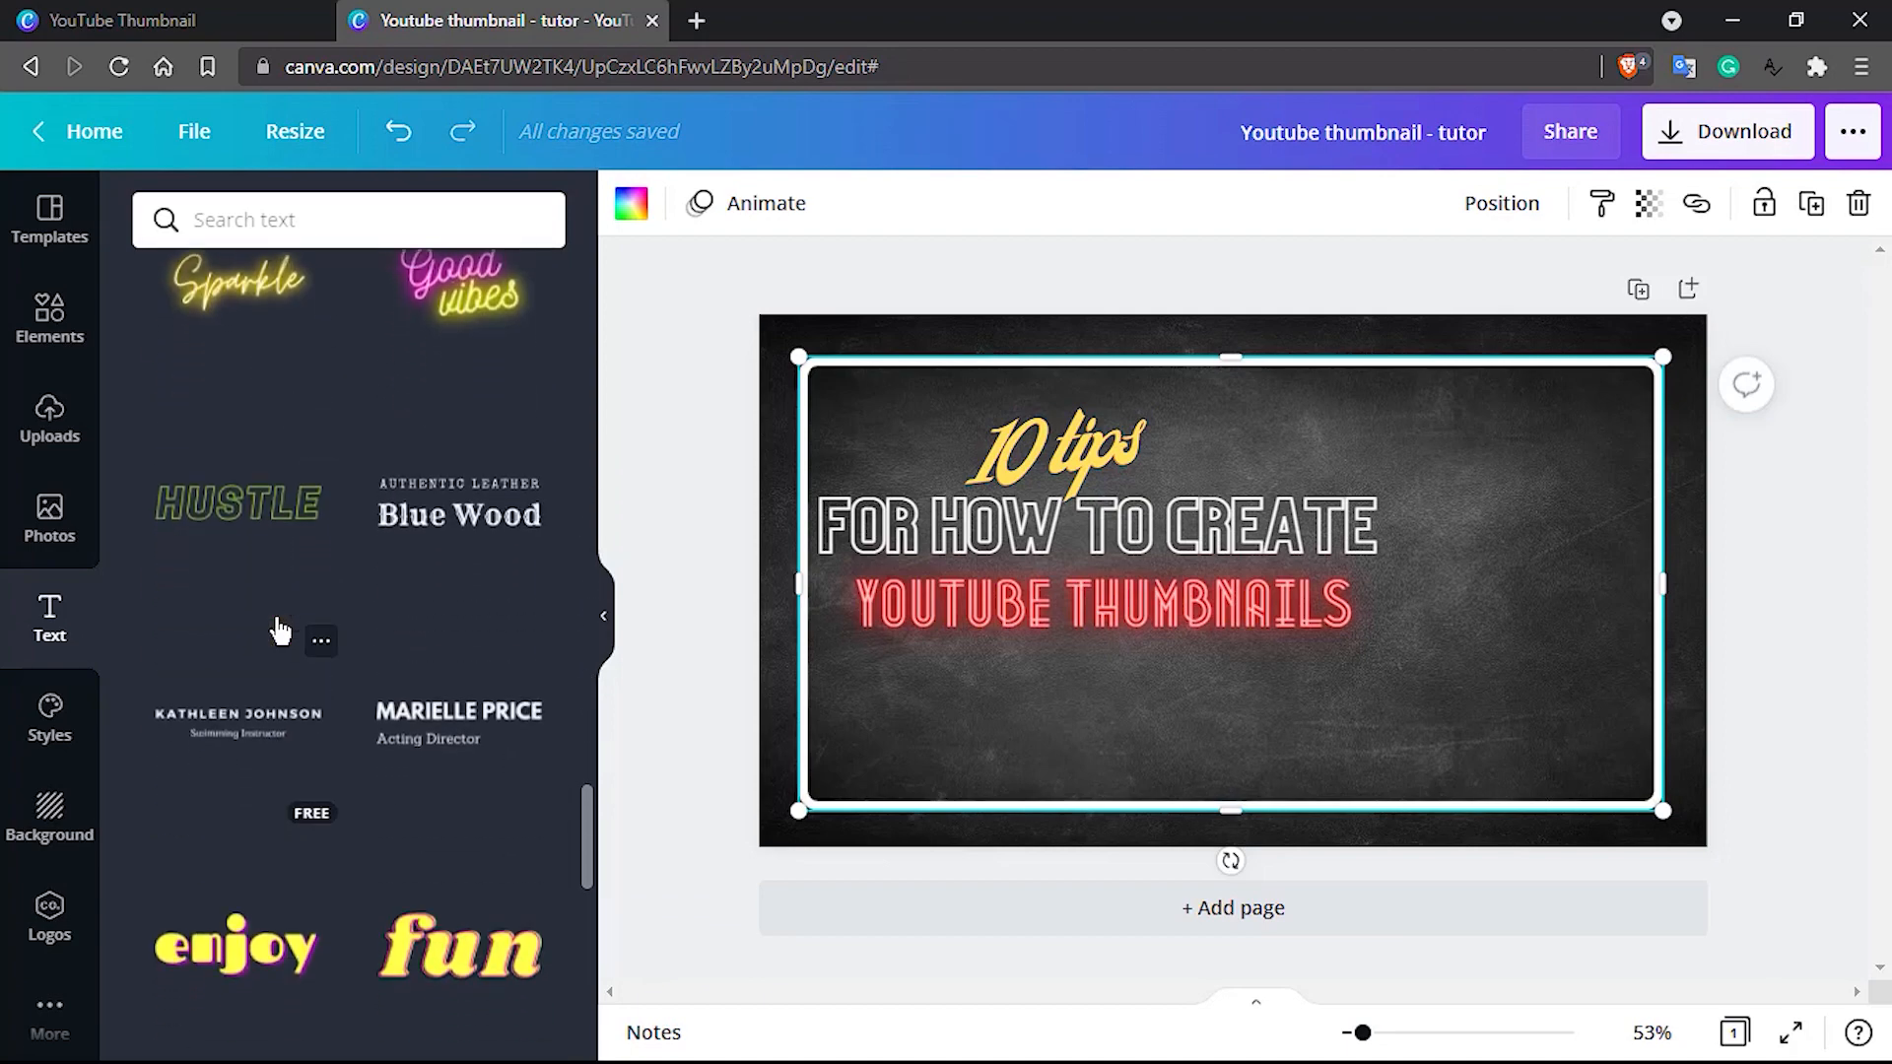
{"action": "scroll", "coordinate": [281, 631], "scroll_direction": "down", "scroll_amount": 3}
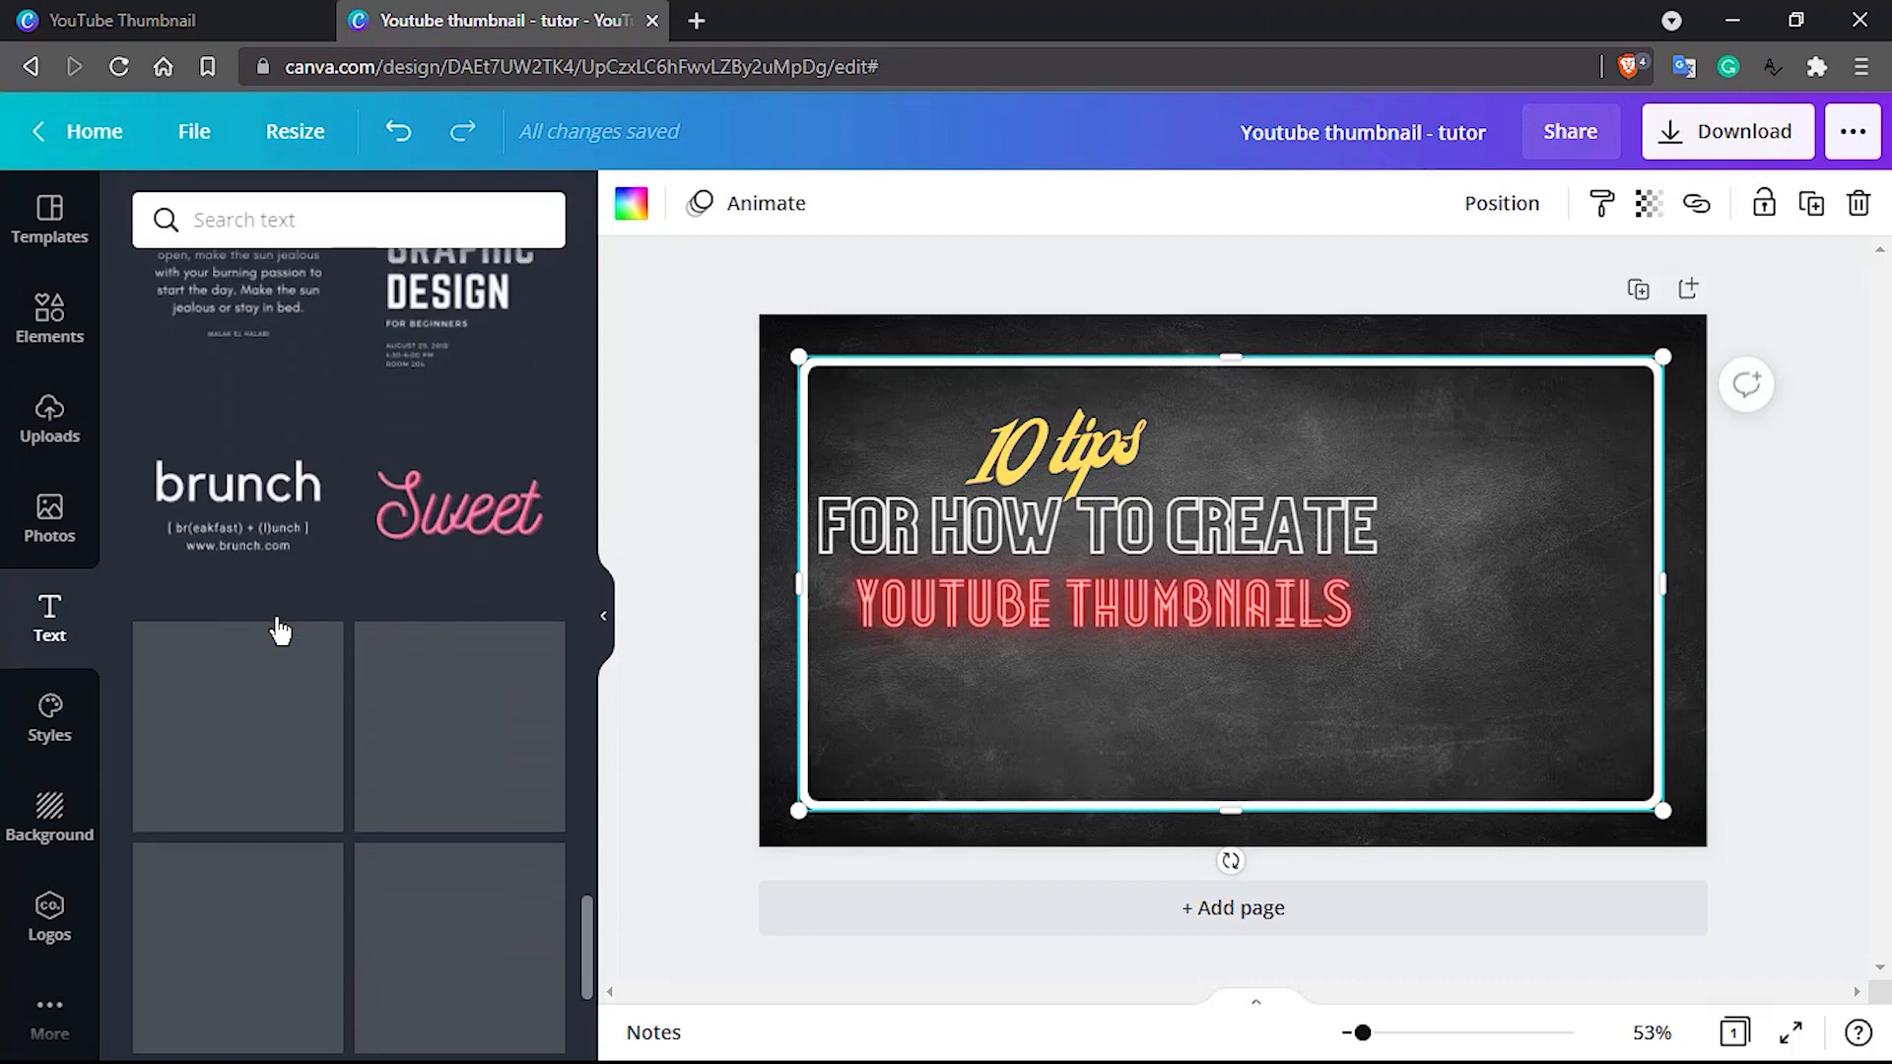
{"action": "scroll", "coordinate": [281, 631], "scroll_direction": "down", "scroll_amount": 4}
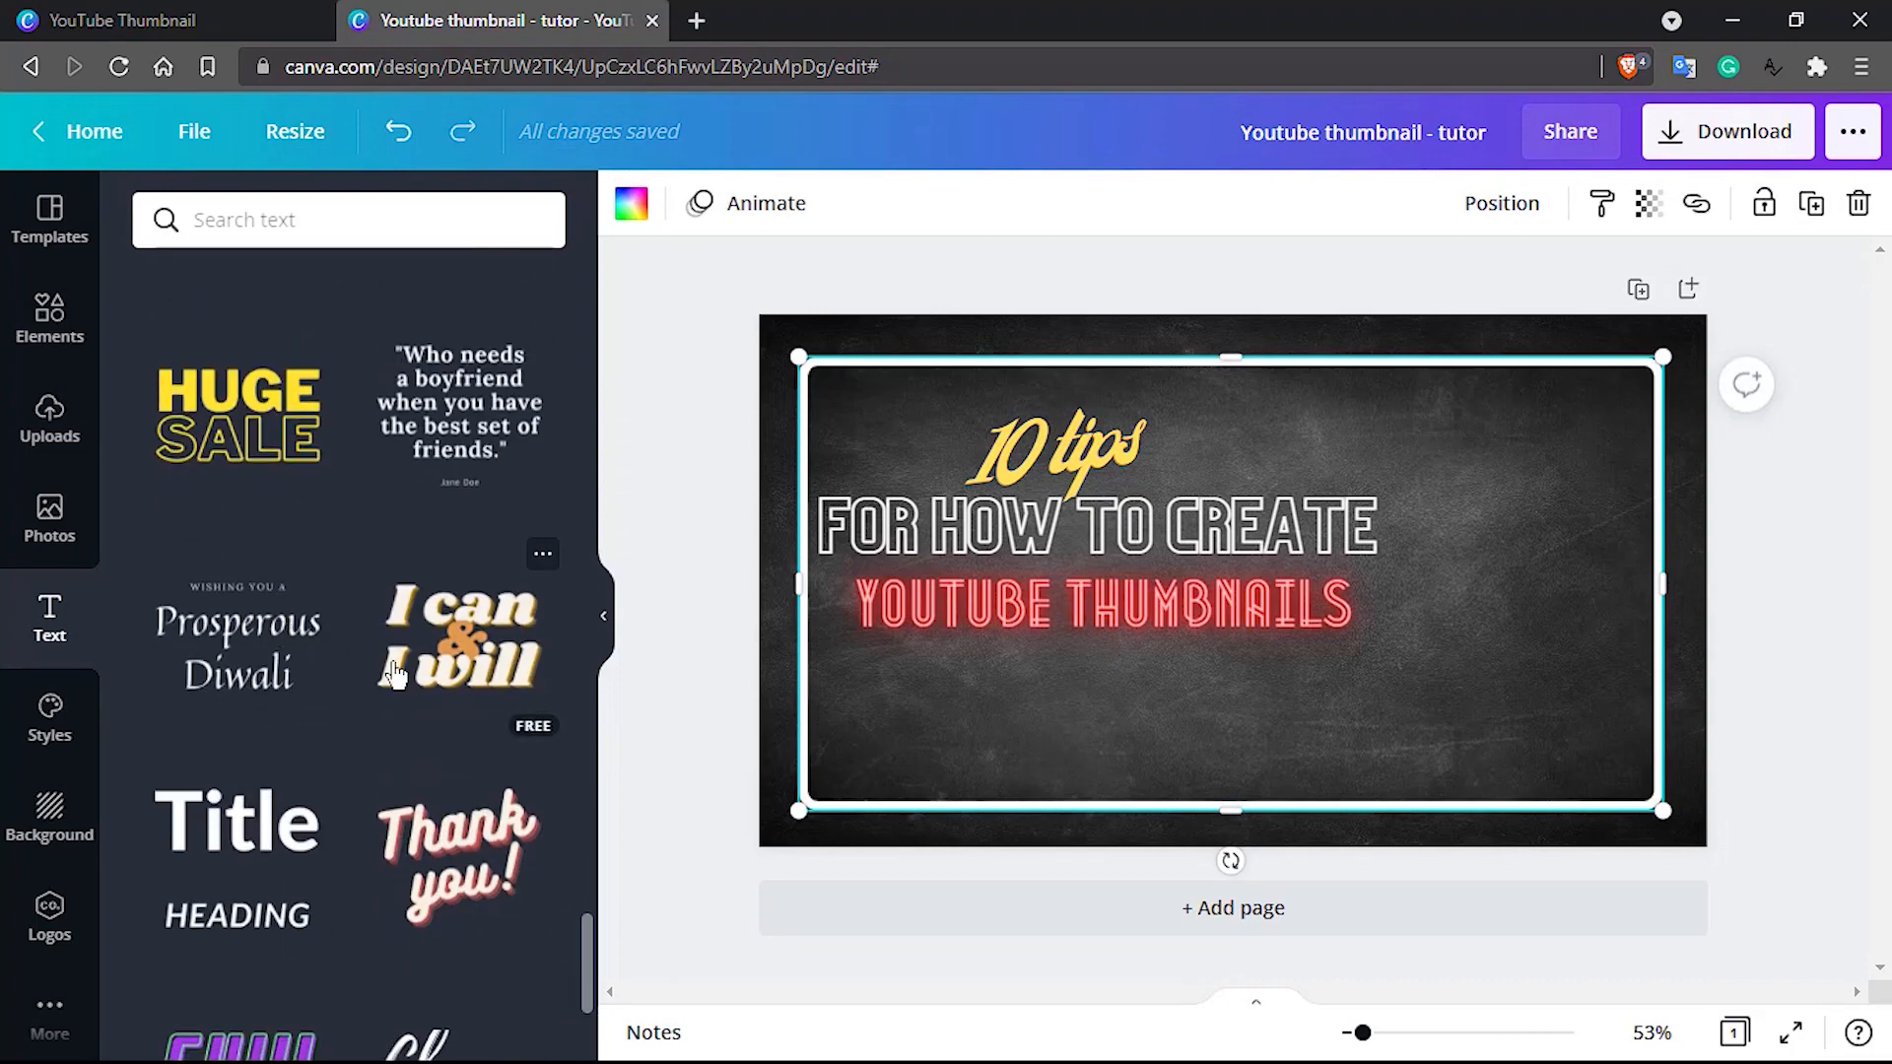
{"action": "scroll", "coordinate": [394, 677], "scroll_direction": "down", "scroll_amount": 7}
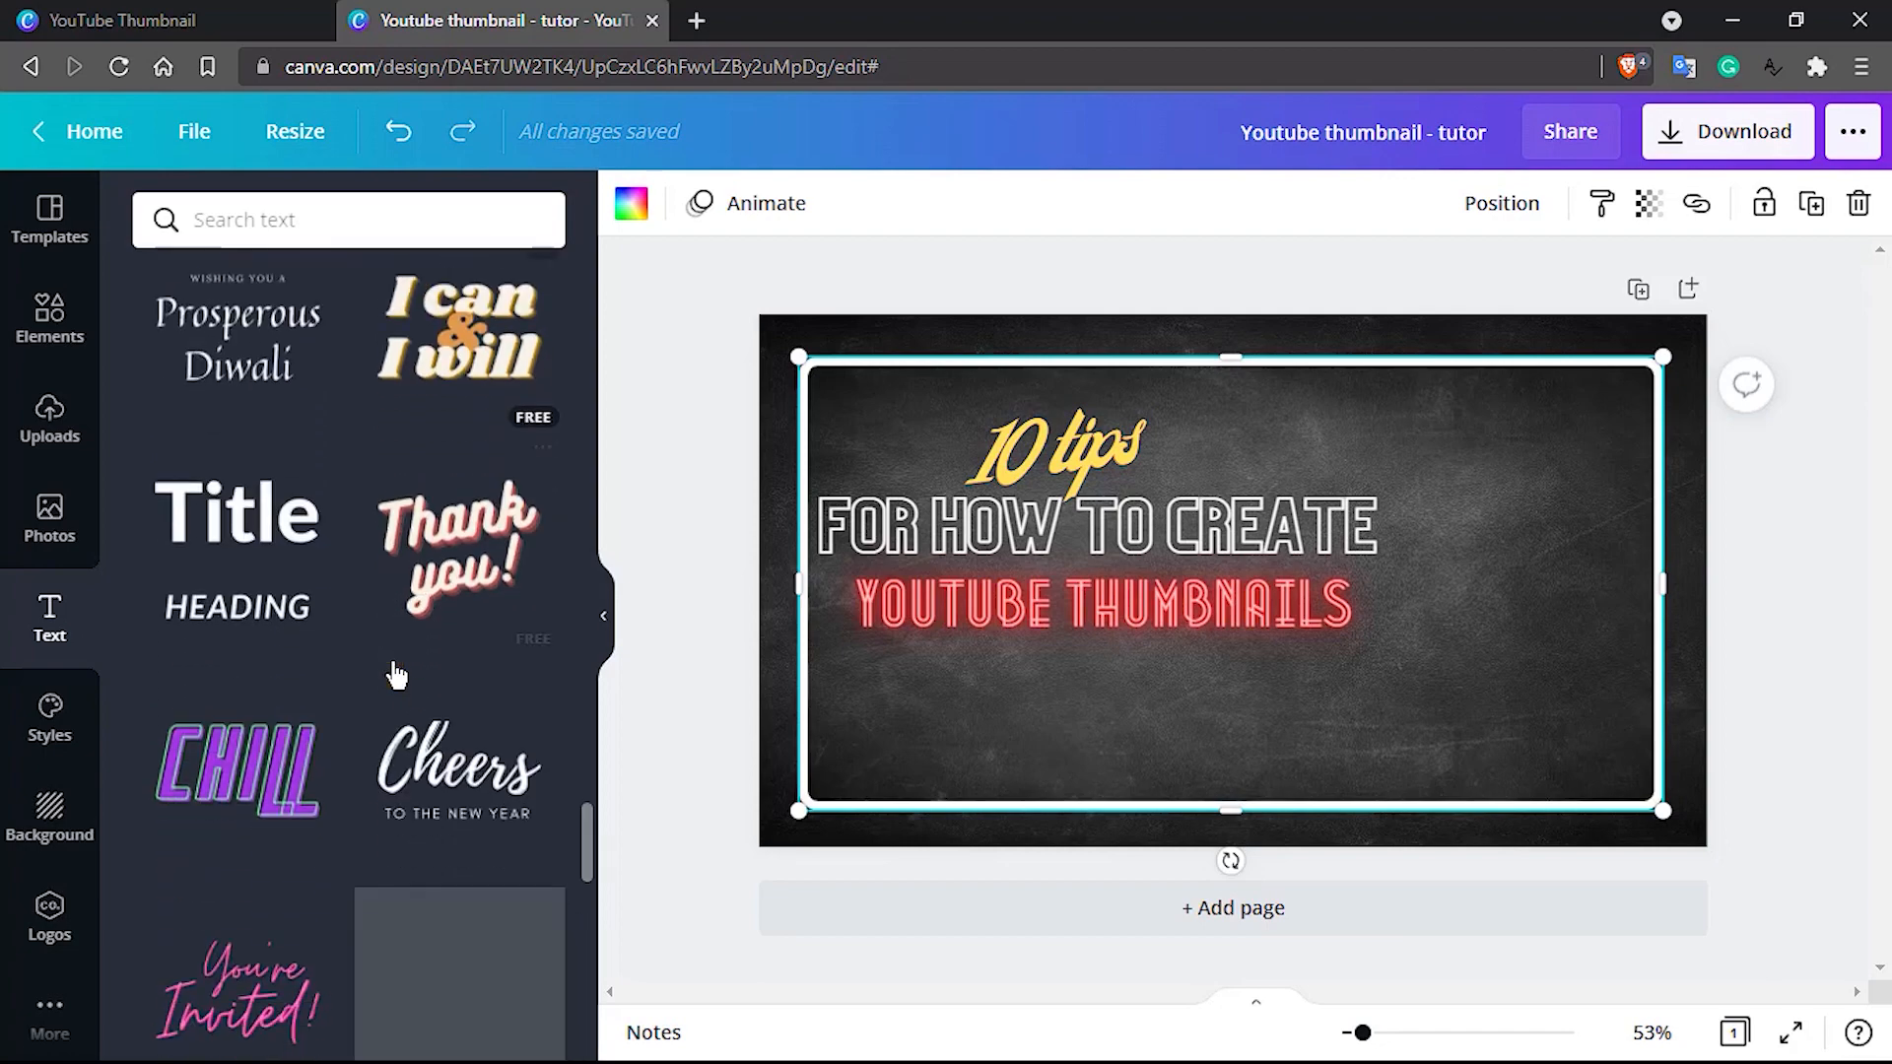
{"action": "scroll", "coordinate": [296, 716], "scroll_direction": "down", "scroll_amount": 10}
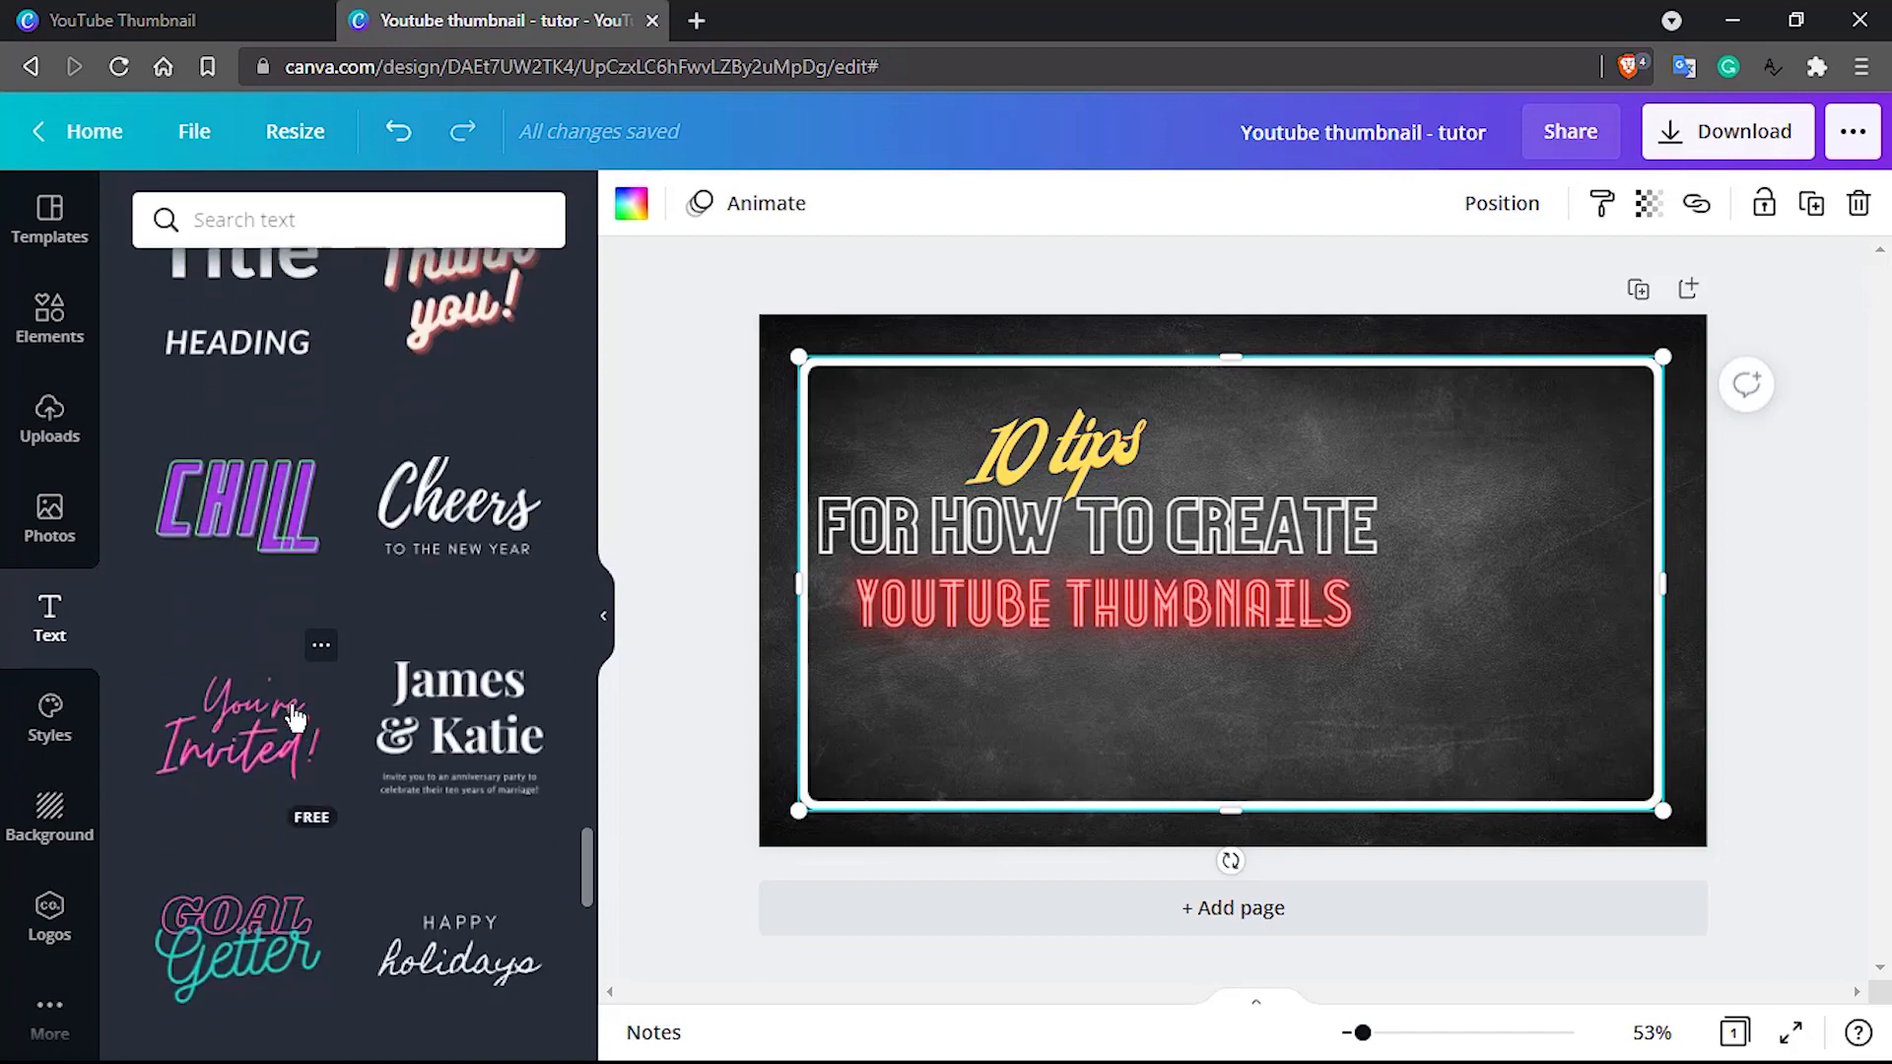
{"action": "scroll", "coordinate": [294, 717], "scroll_direction": "down", "scroll_amount": 10}
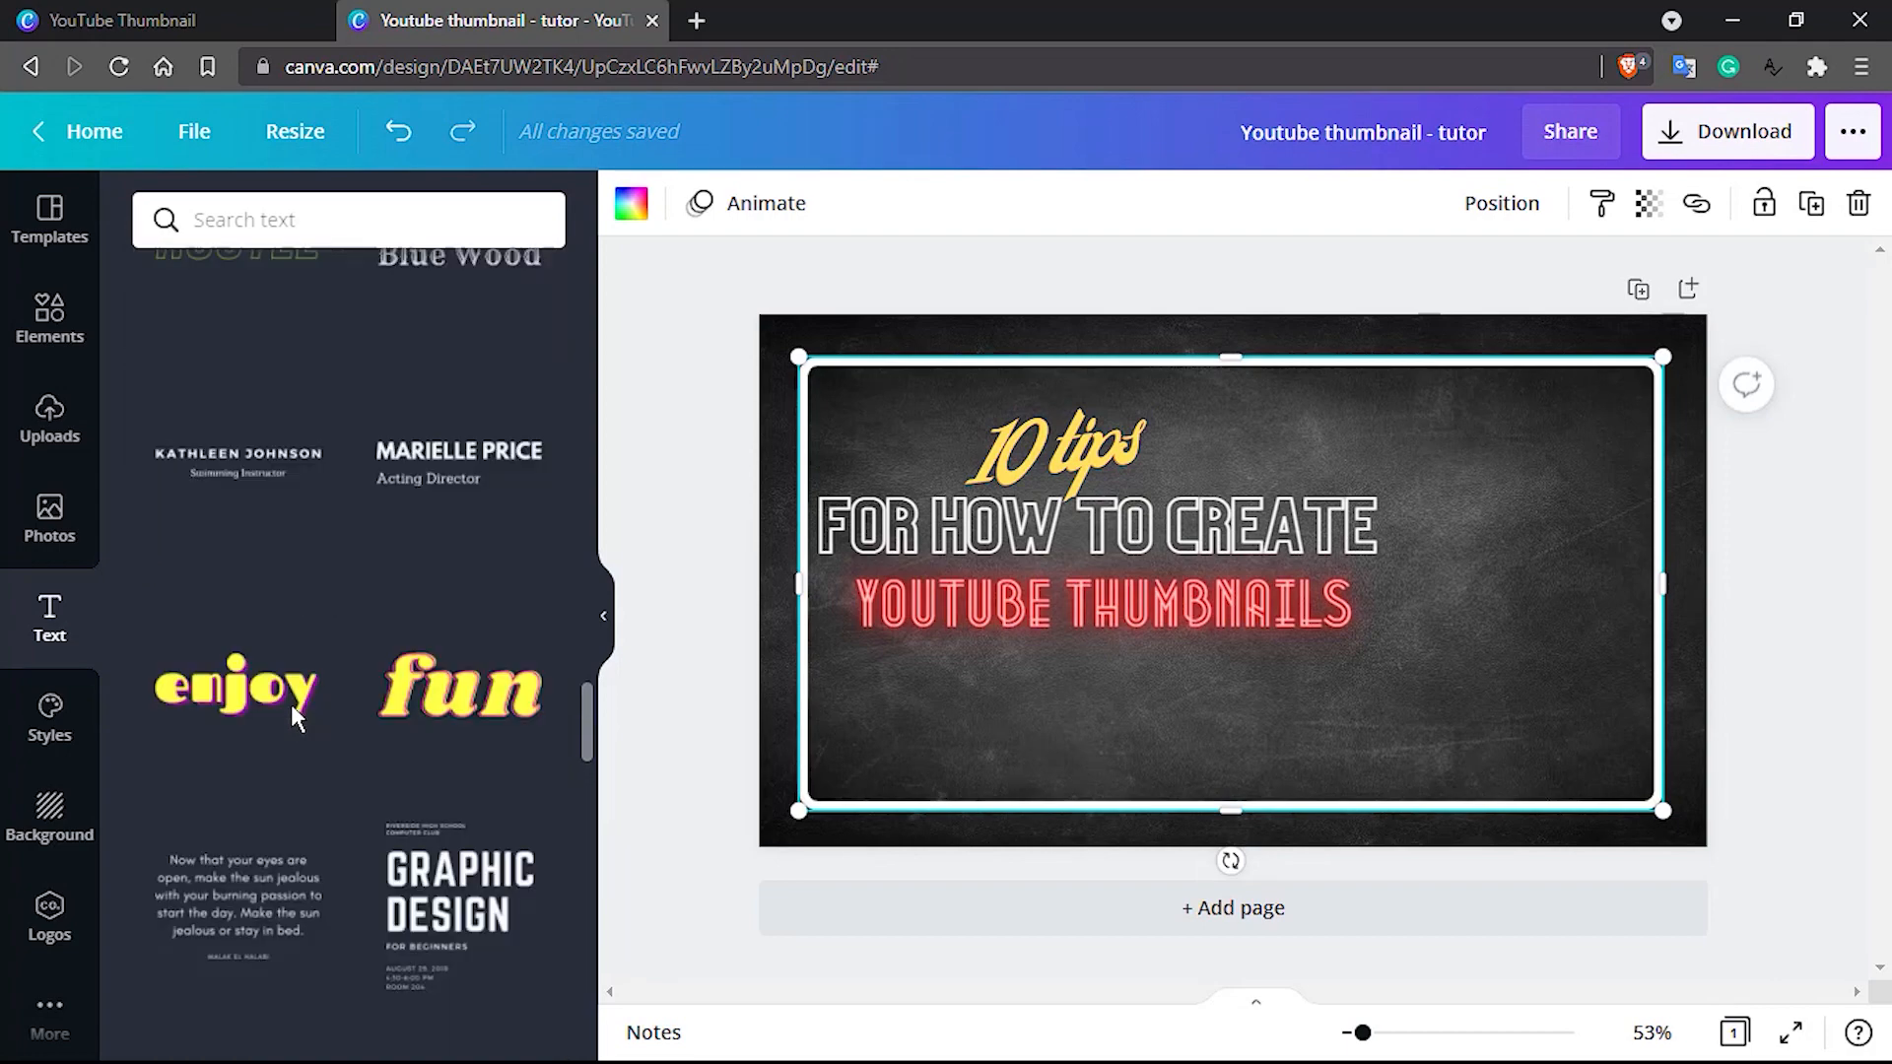
{"action": "scroll", "coordinate": [296, 720], "scroll_direction": "up", "scroll_amount": 10}
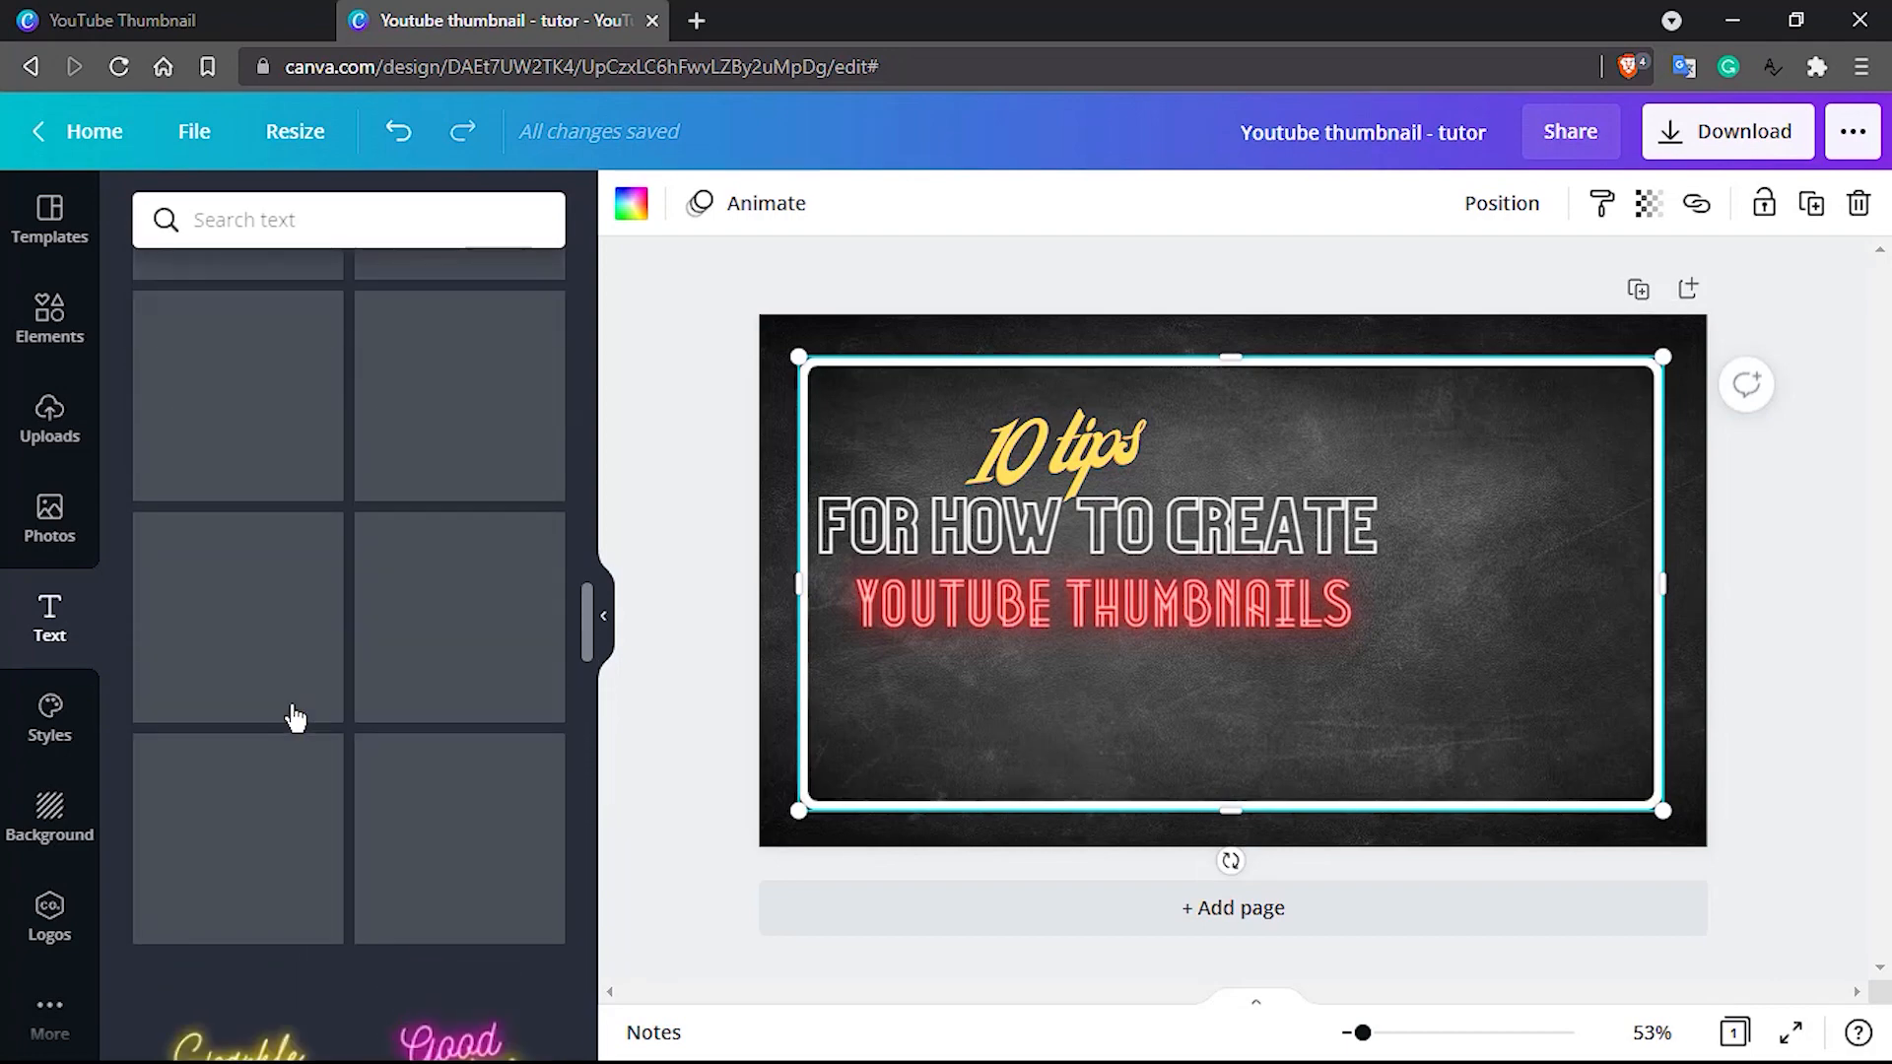
{"action": "scroll", "coordinate": [296, 719], "scroll_direction": "up", "scroll_amount": 6}
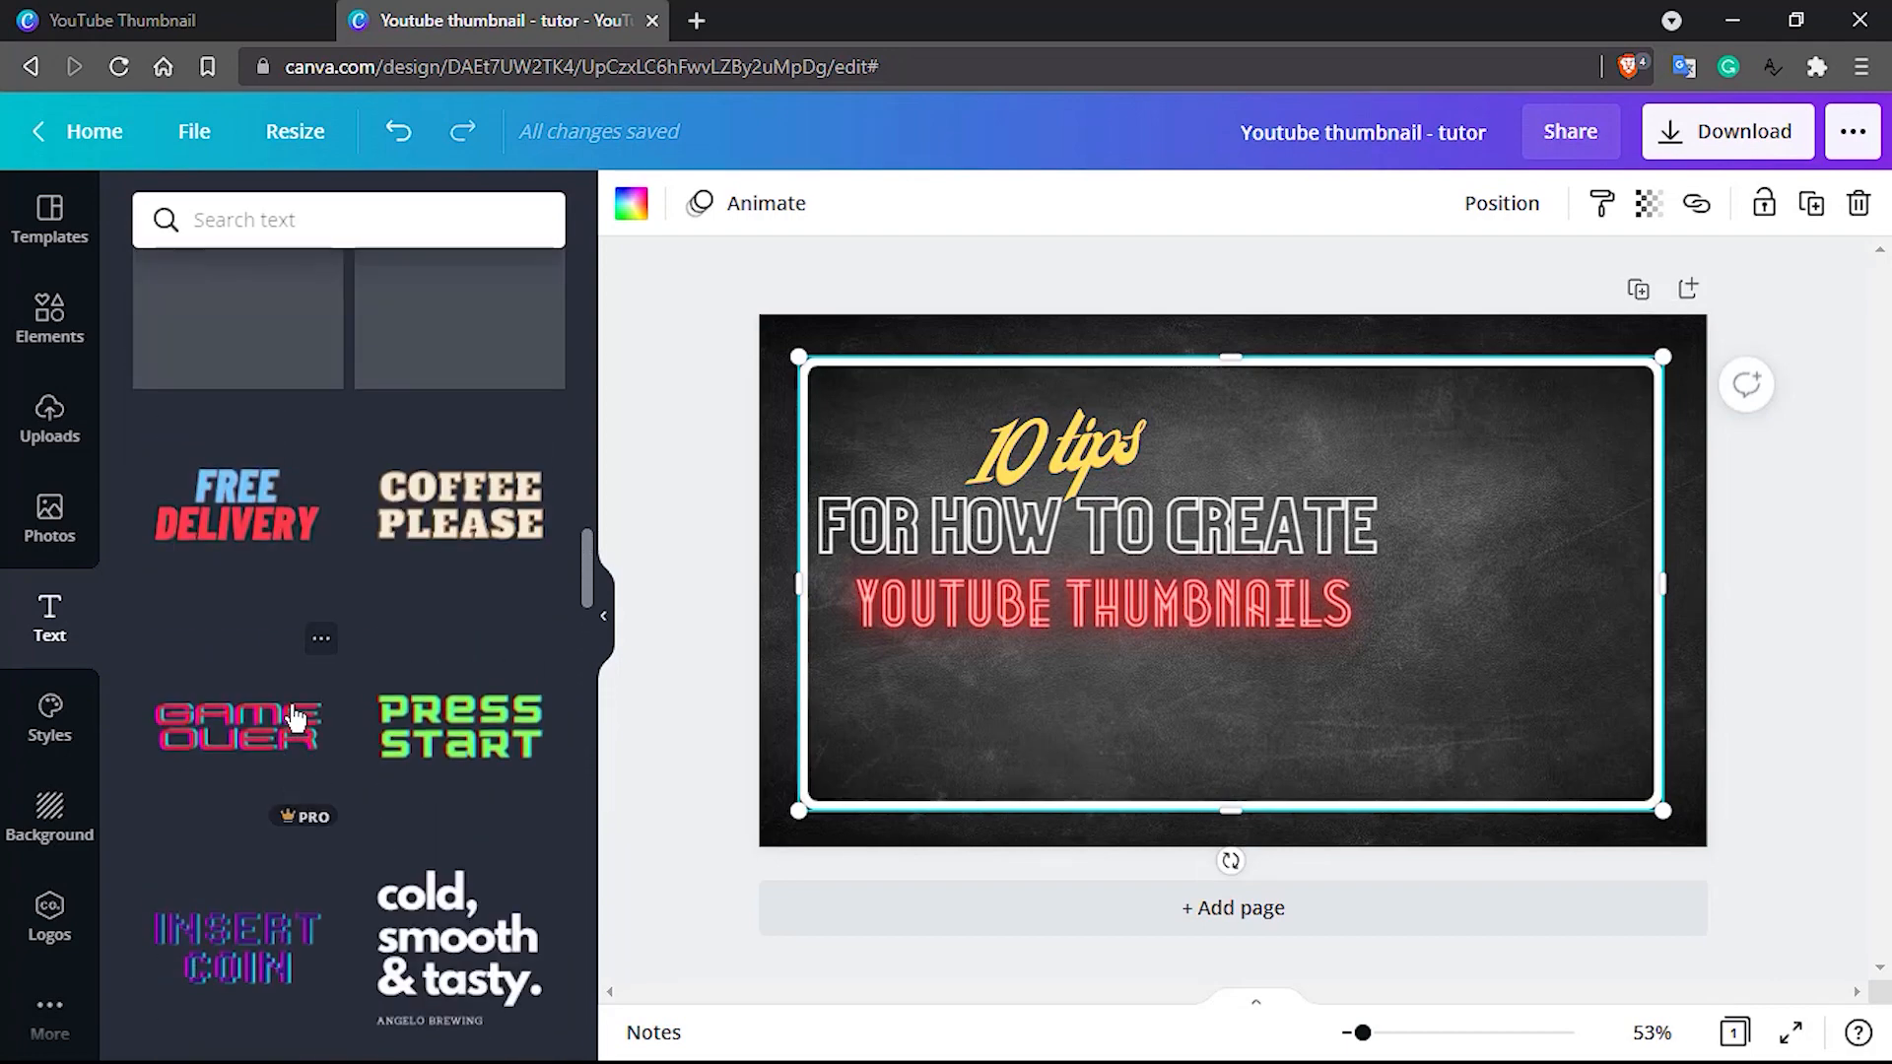
{"action": "scroll", "coordinate": [296, 720], "scroll_direction": "up", "scroll_amount": 8}
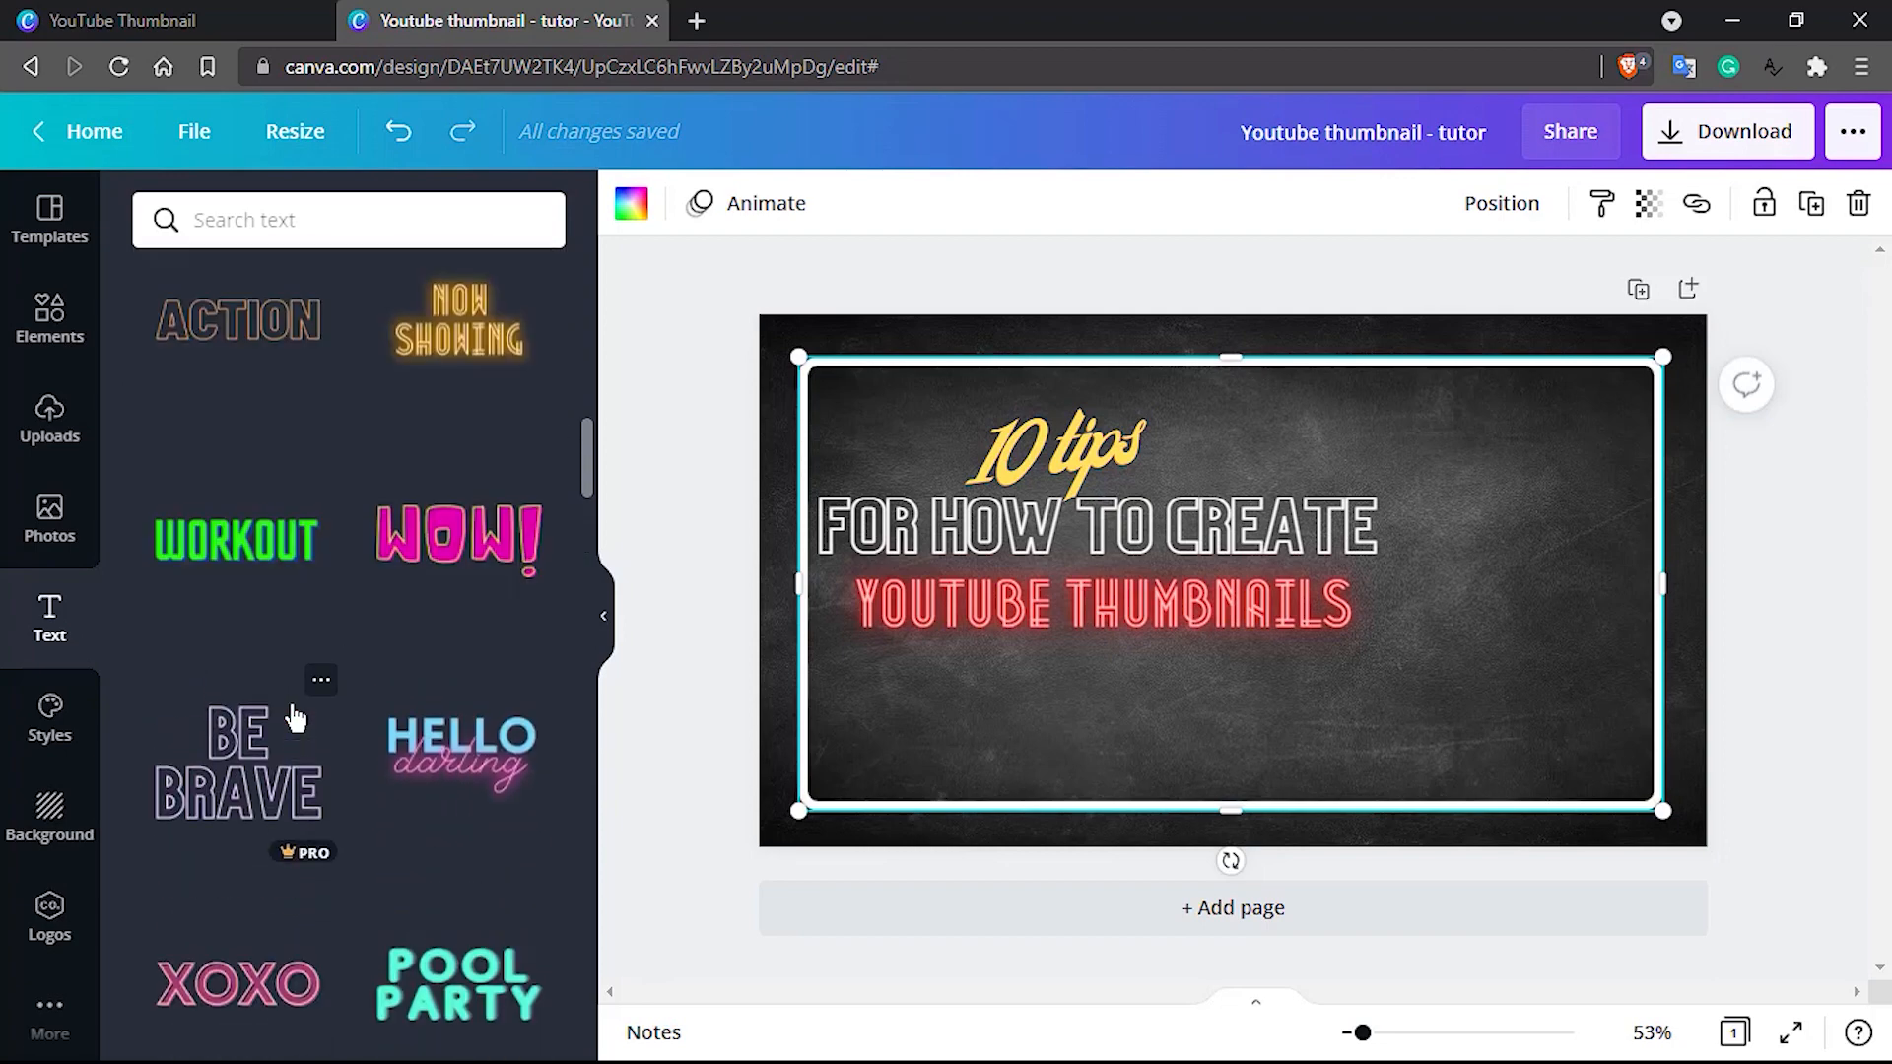
{"action": "scroll", "coordinate": [296, 719], "scroll_direction": "up", "scroll_amount": 5}
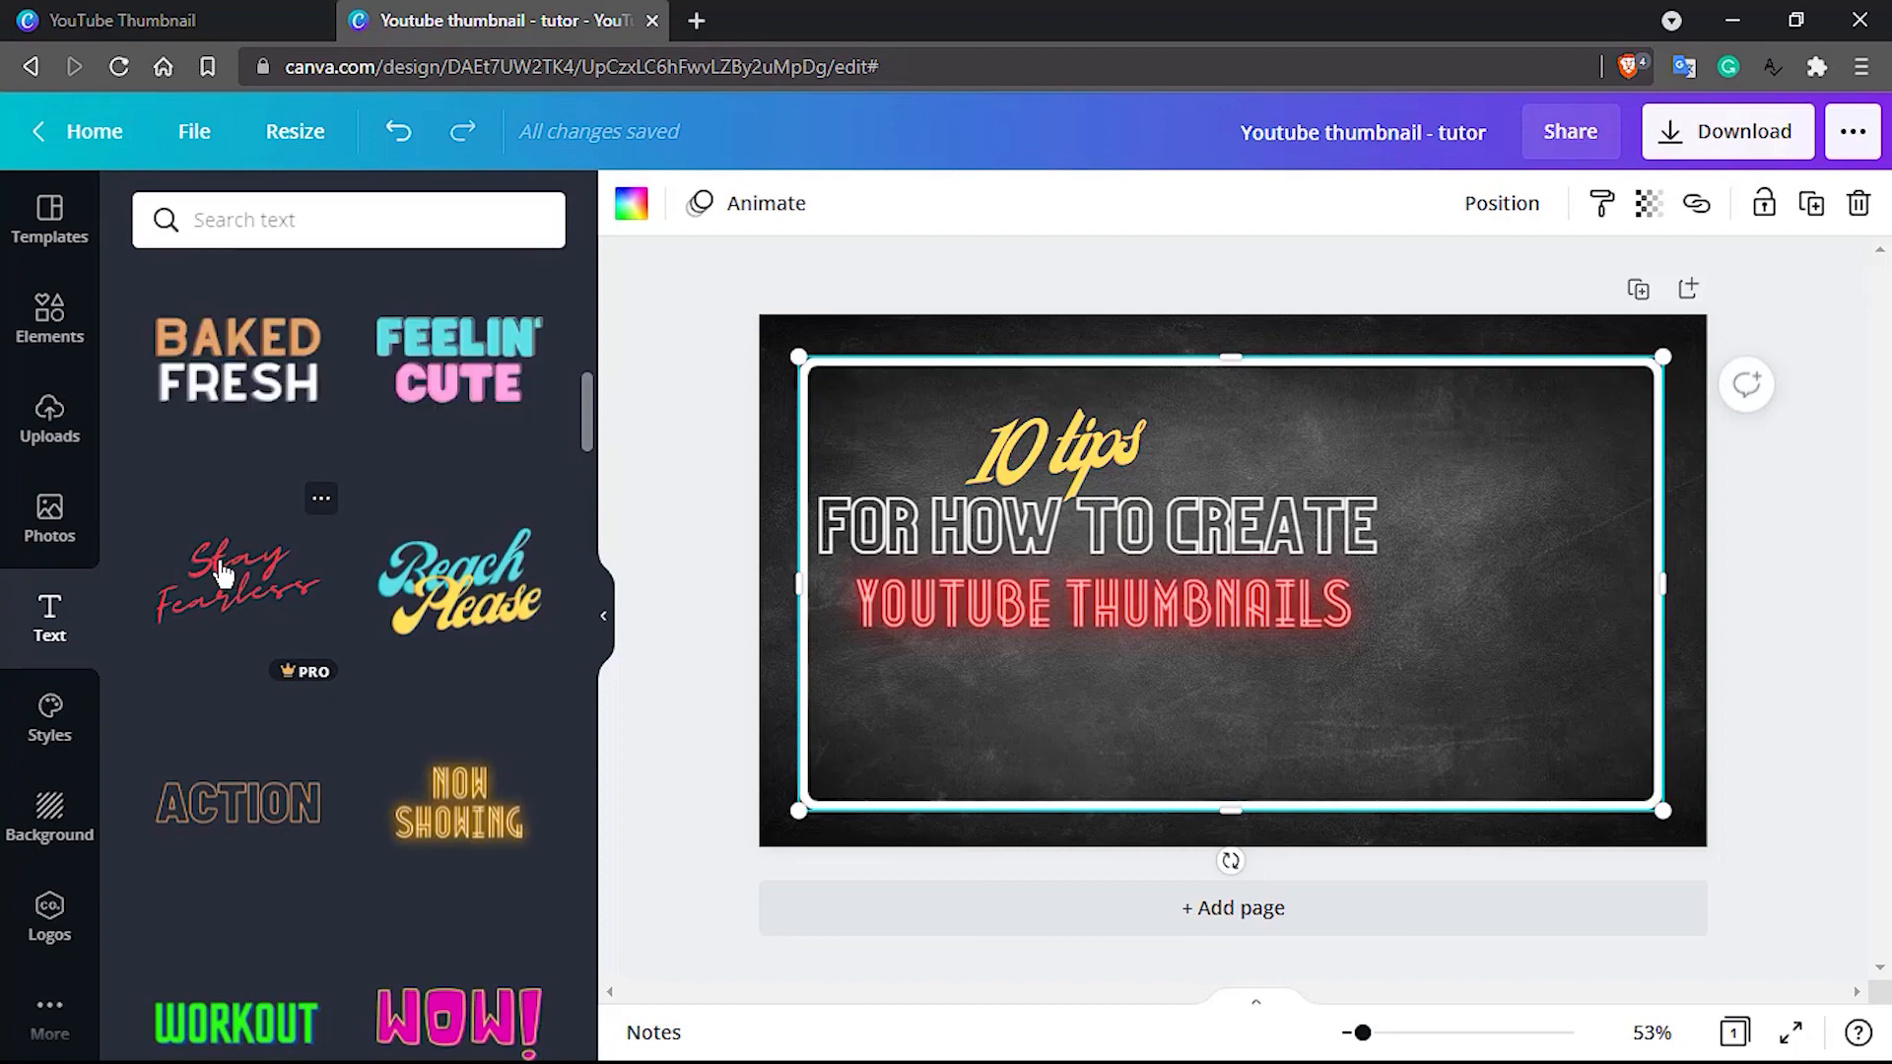
Add the pink and yellow neon "Good vibes" text combination to the thumbnail
{"action": "scroll", "coordinate": [225, 574], "scroll_direction": "down", "scroll_amount": 3}
{"action": "scroll", "coordinate": [225, 573], "scroll_direction": "up", "scroll_amount": 2}
{"action": "scroll", "coordinate": [233, 549], "scroll_direction": "down", "scroll_amount": 12}
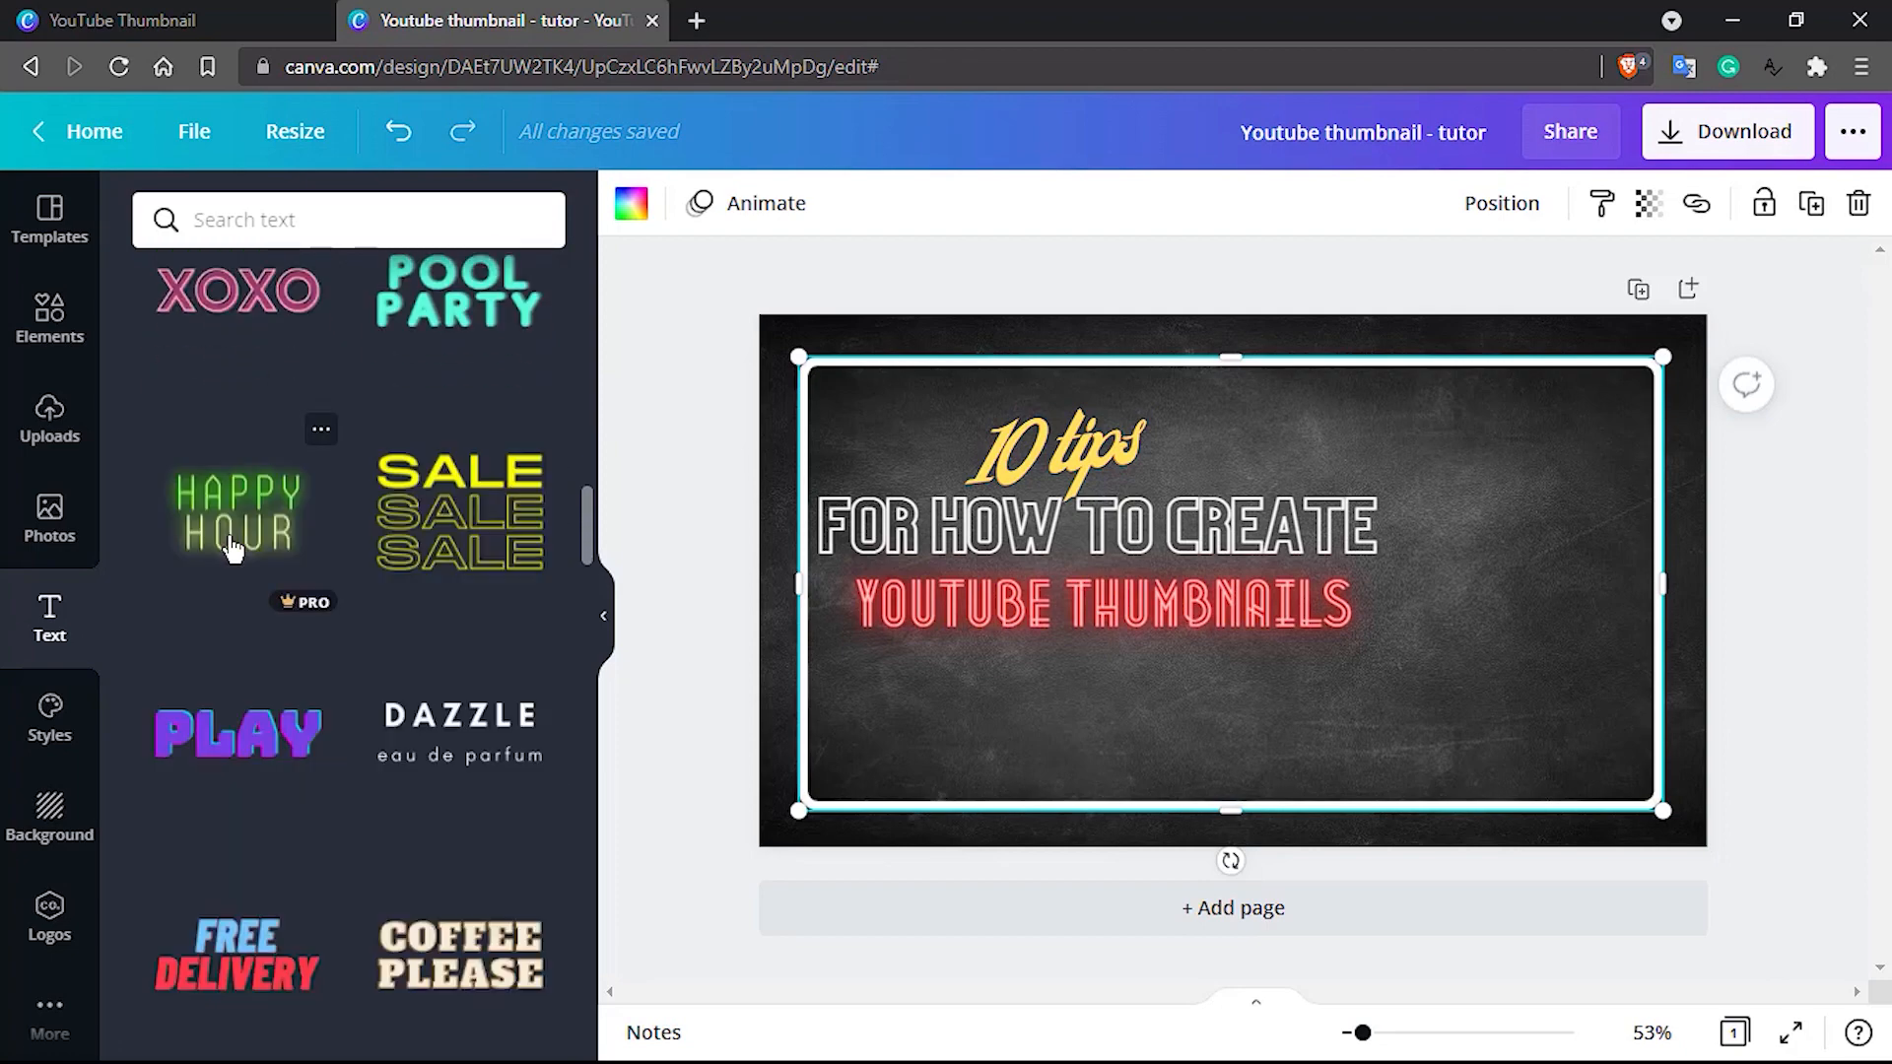
{"action": "scroll", "coordinate": [232, 549], "scroll_direction": "down", "scroll_amount": 3}
{"action": "scroll", "coordinate": [233, 549], "scroll_direction": "down", "scroll_amount": 7}
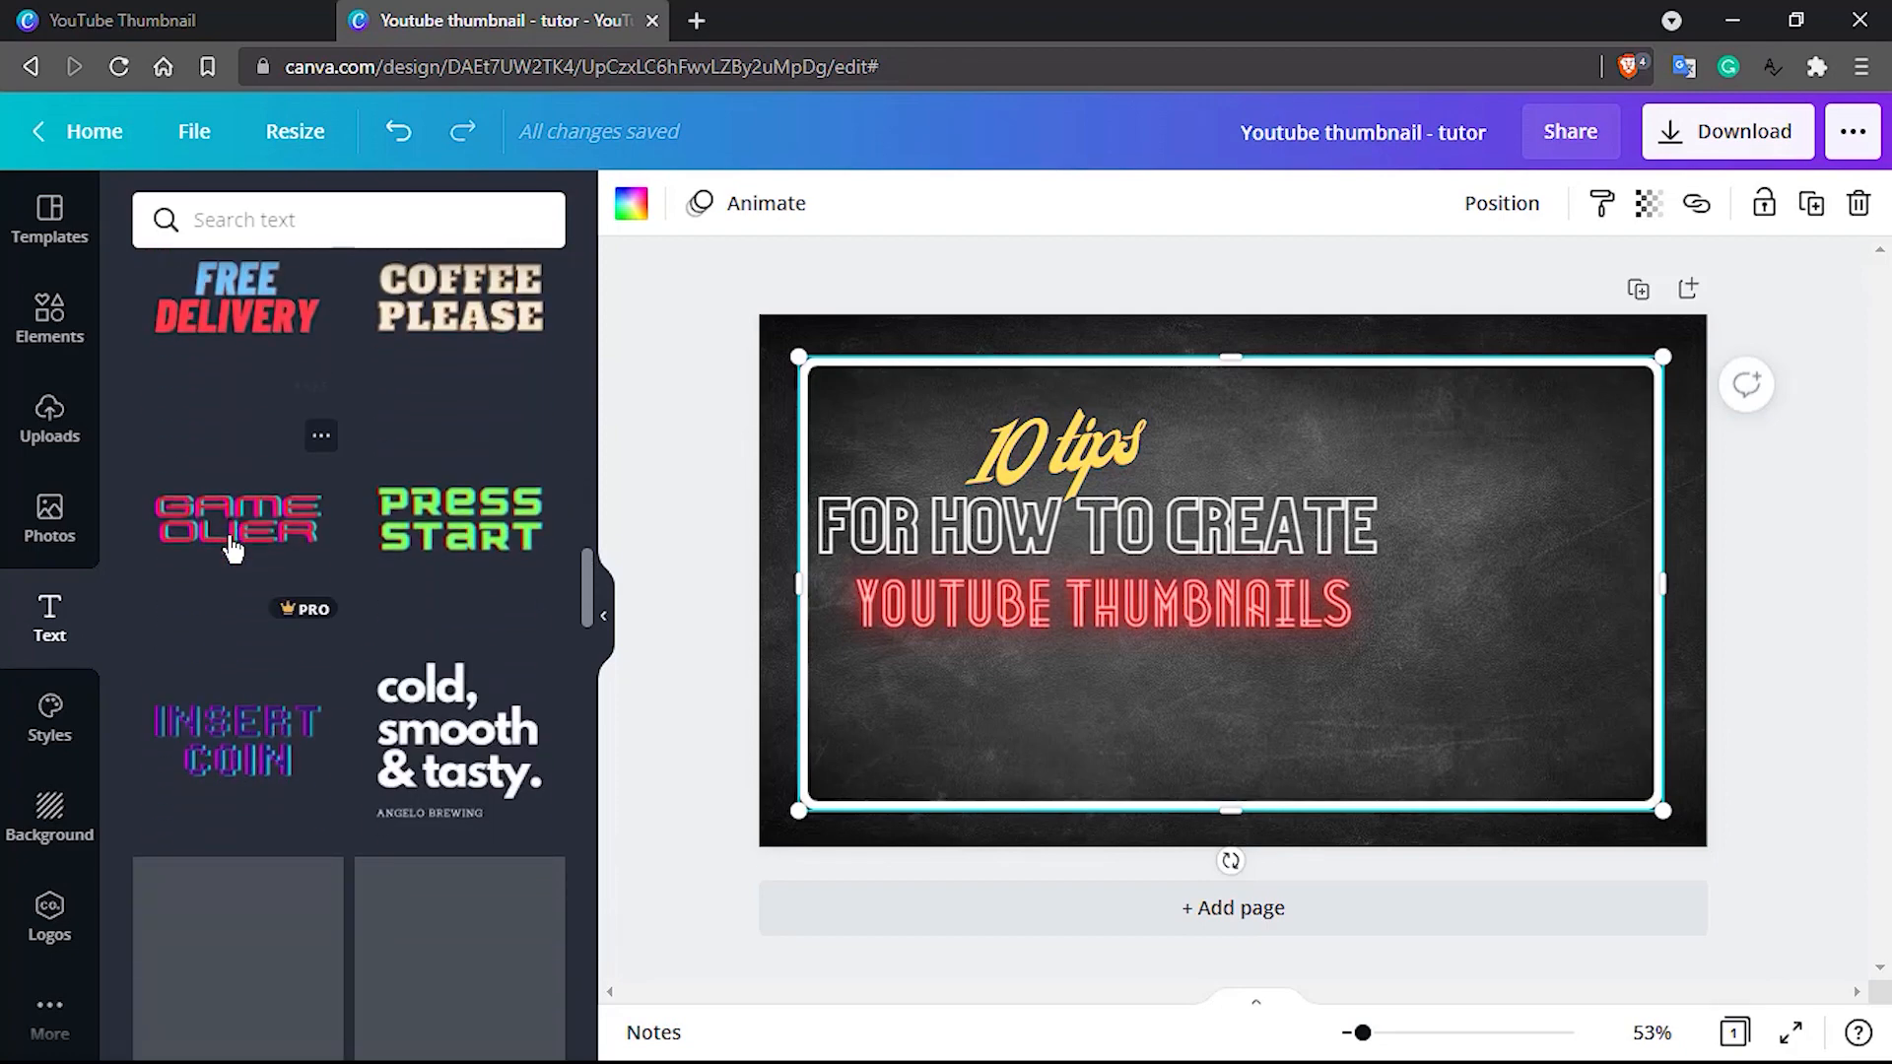
{"action": "scroll", "coordinate": [233, 549], "scroll_direction": "down", "scroll_amount": 5}
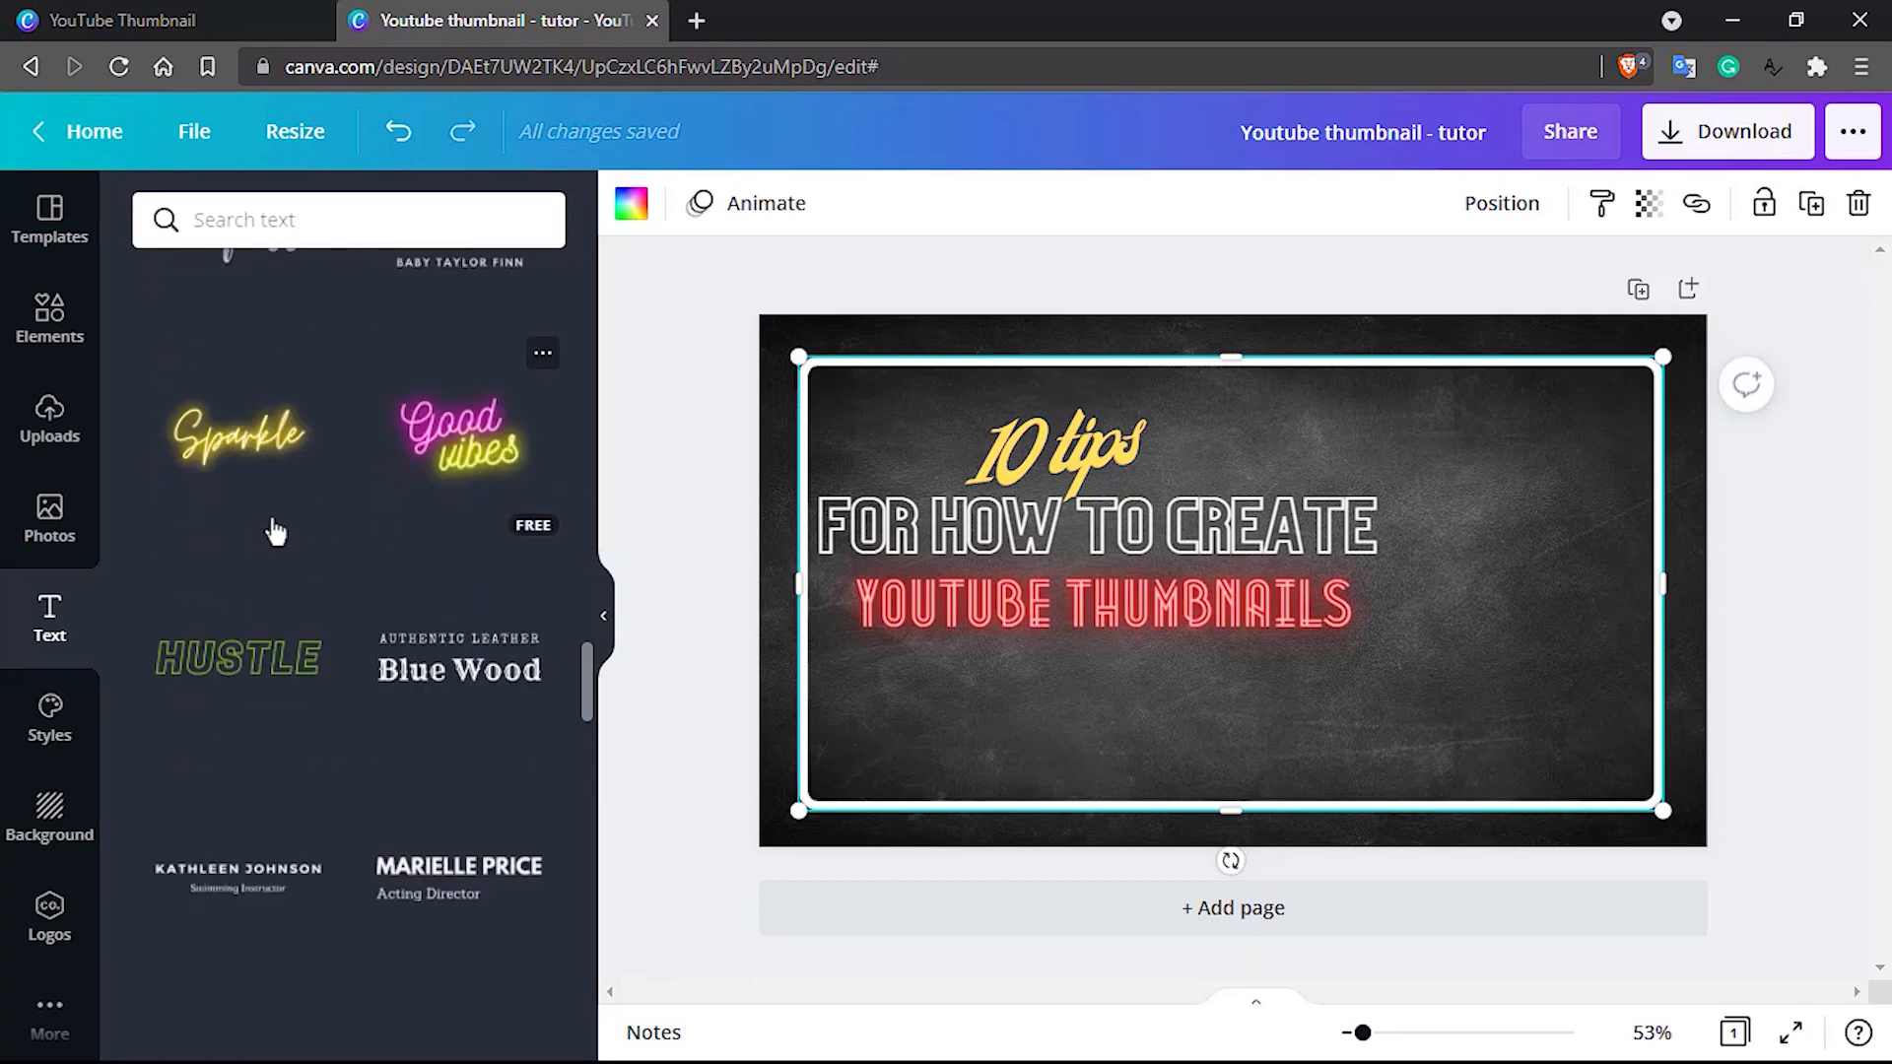
{"action": "left_click", "coordinate": [465, 449]}
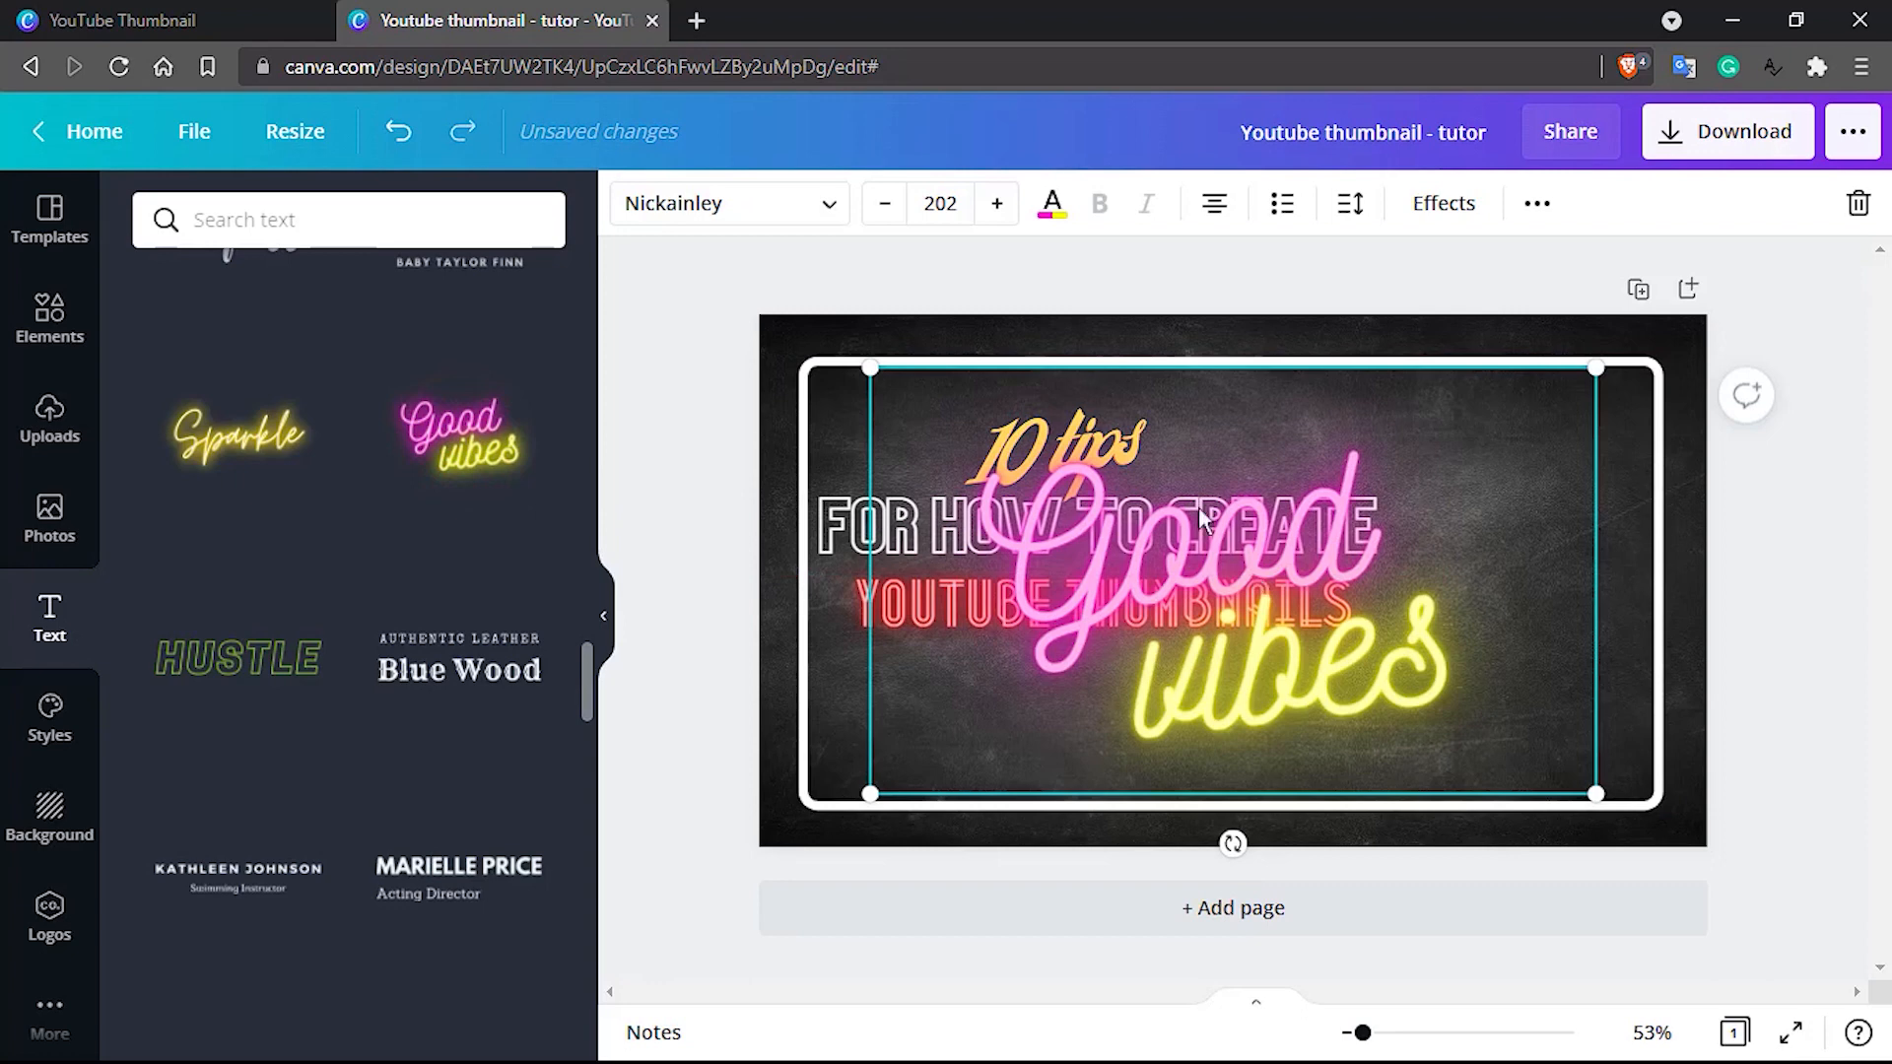
Set the "Good vibes" text size to 60 and move the group down to the lower half of the frame
{"action": "left_click", "coordinate": [941, 204]}
{"action": "type", "text": "60"}
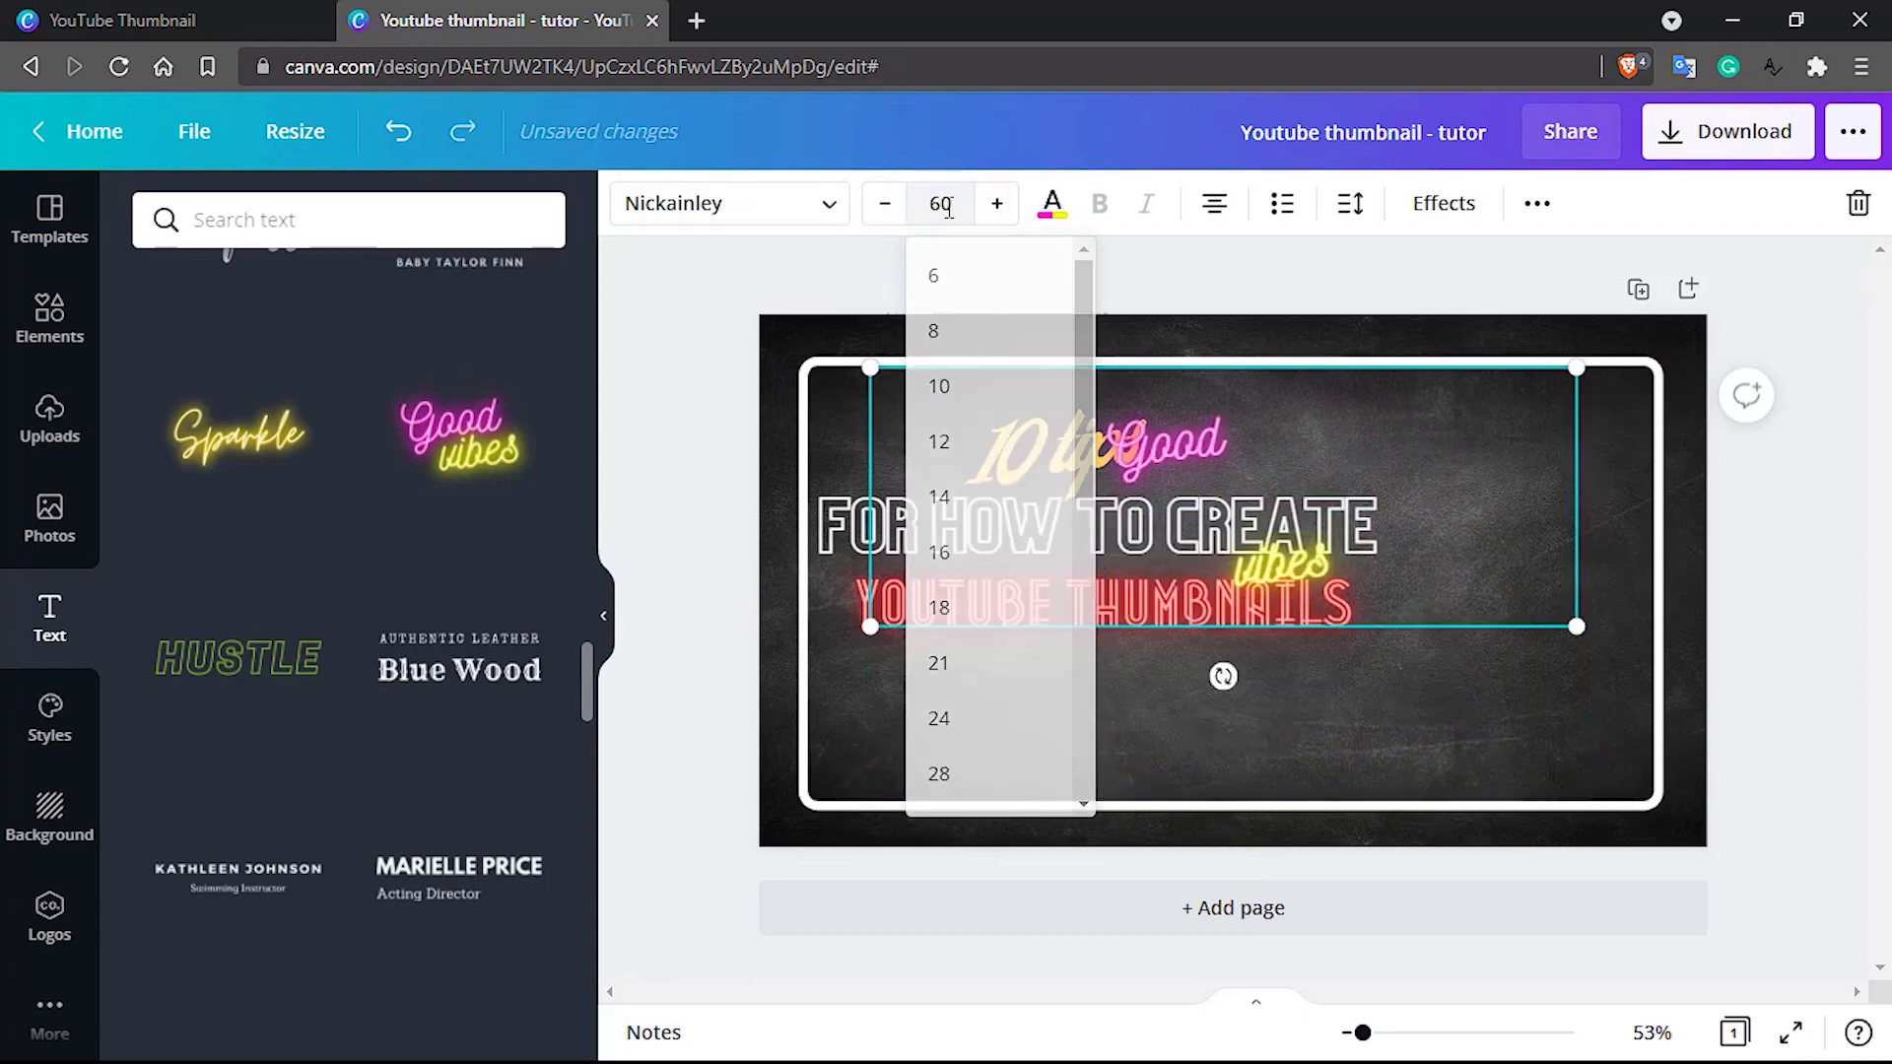
{"action": "key", "text": "Return"}
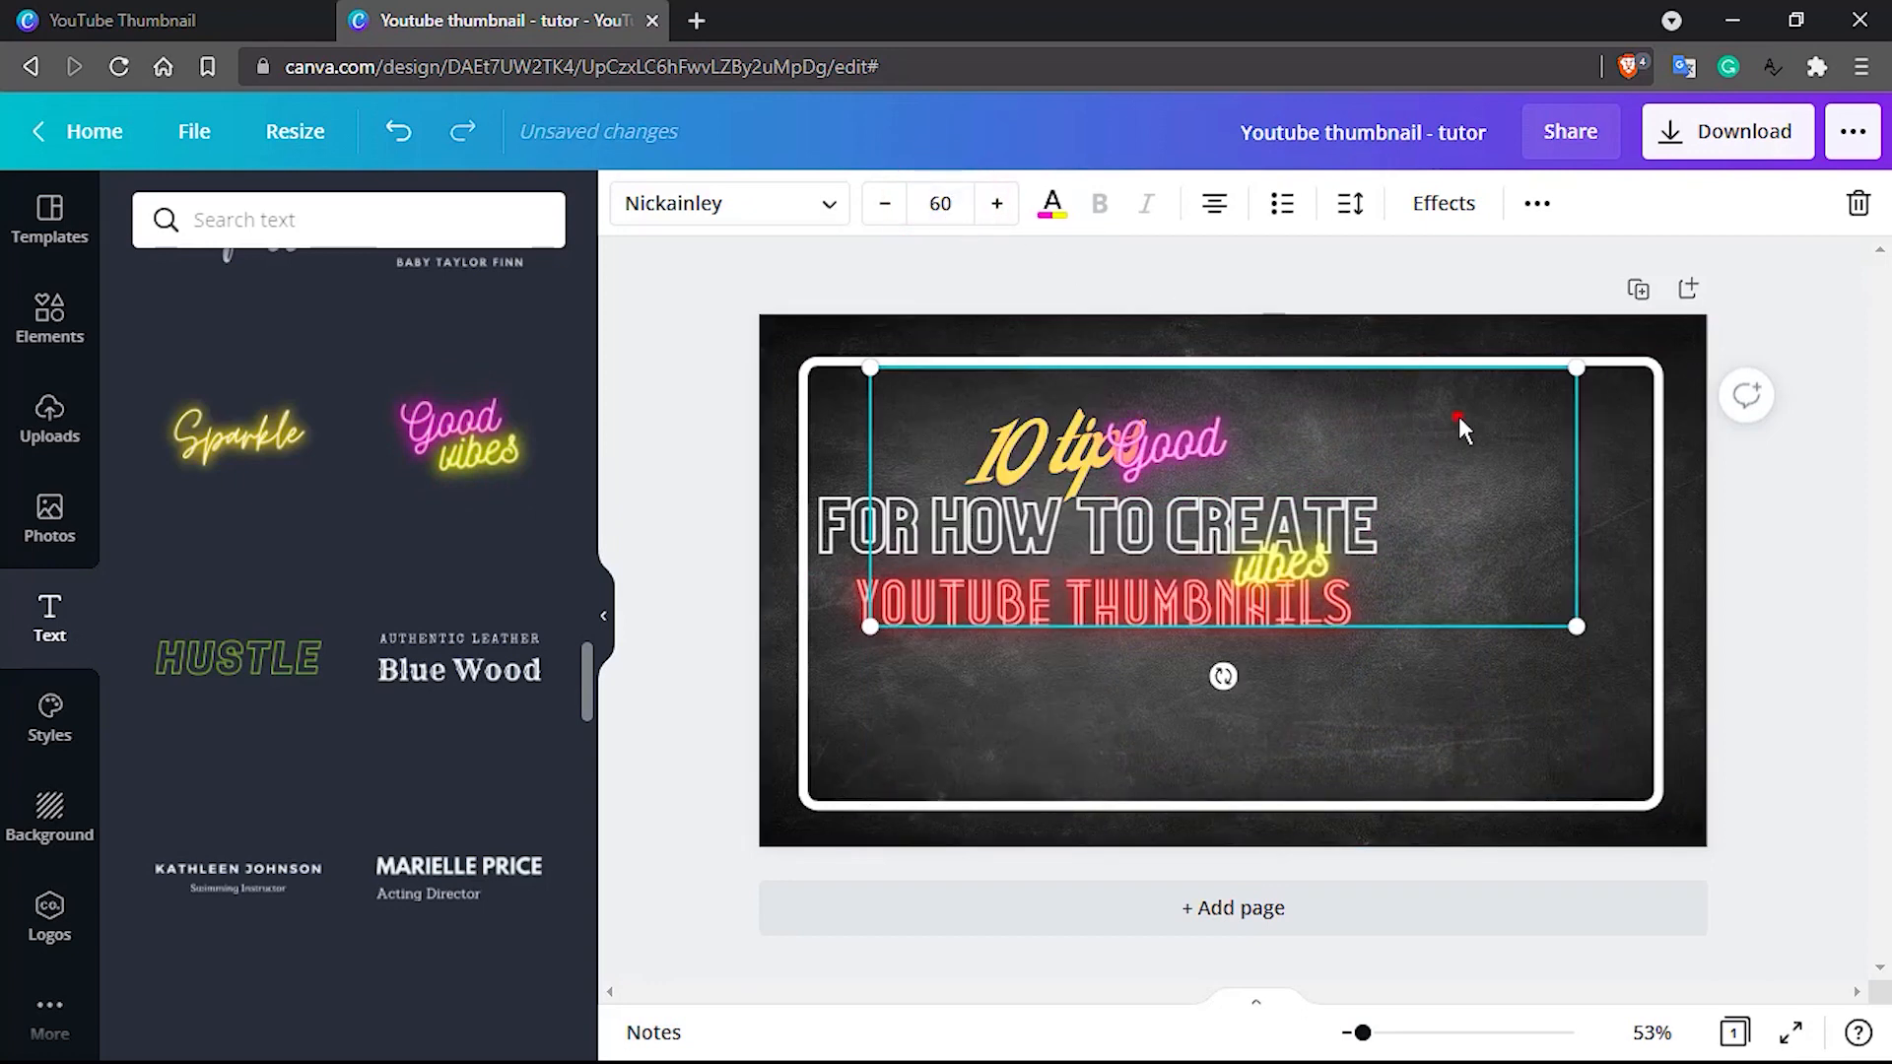
{"action": "left_click_drag", "start_coordinate": [1458, 416], "coordinate": [1445, 582]}
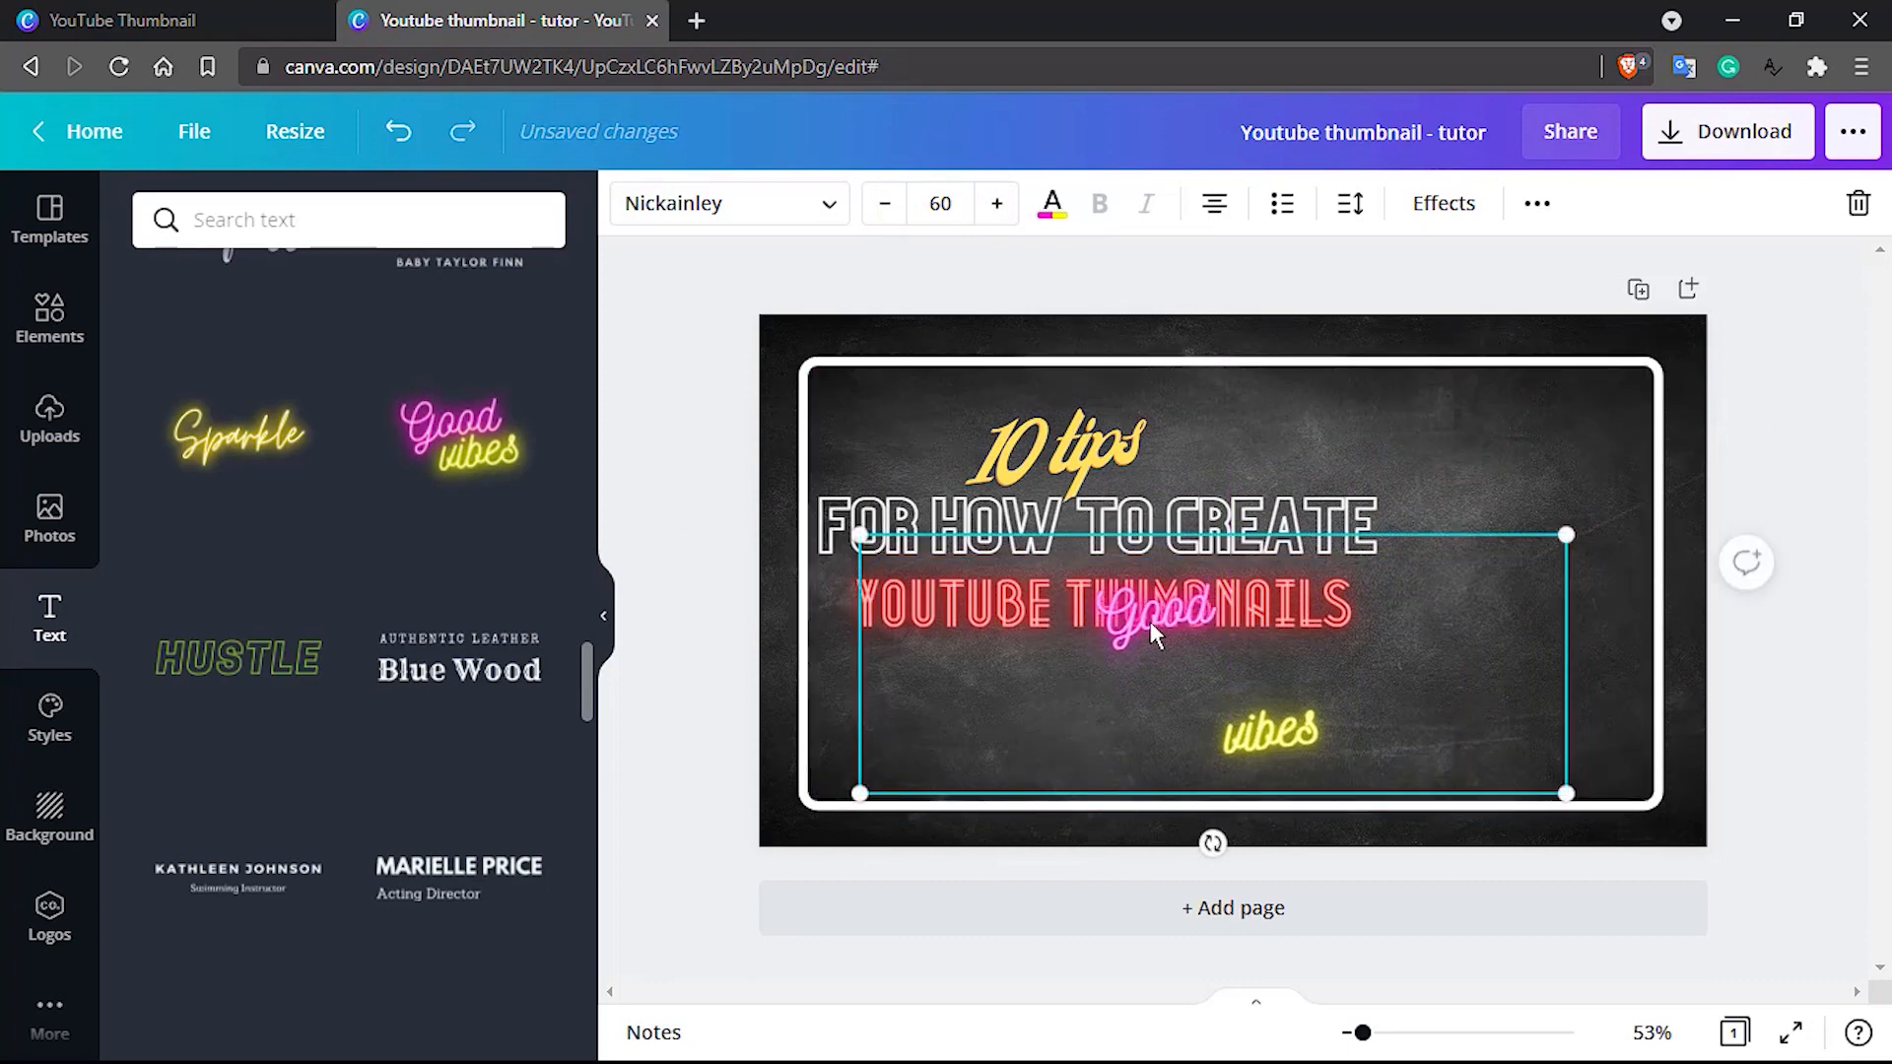
{"action": "left_click", "coordinate": [1477, 668]}
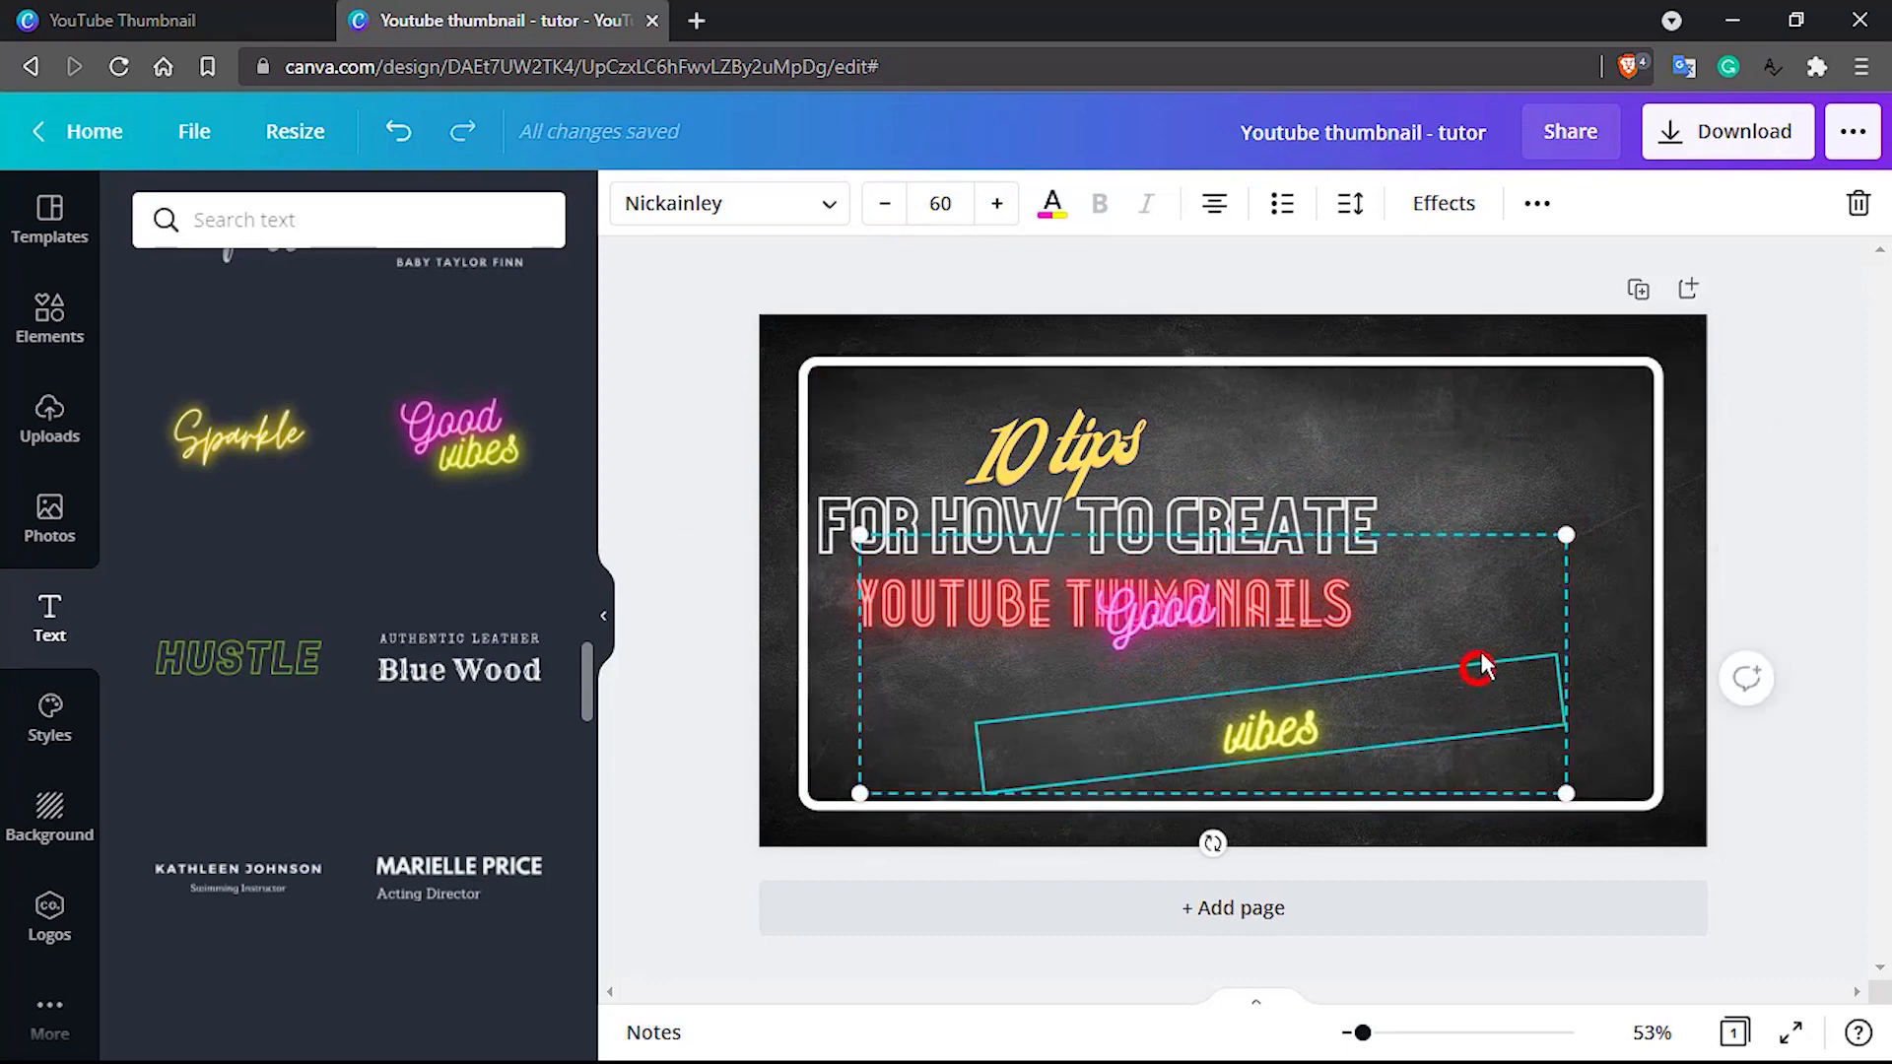
{"action": "left_click", "coordinate": [1147, 612]}
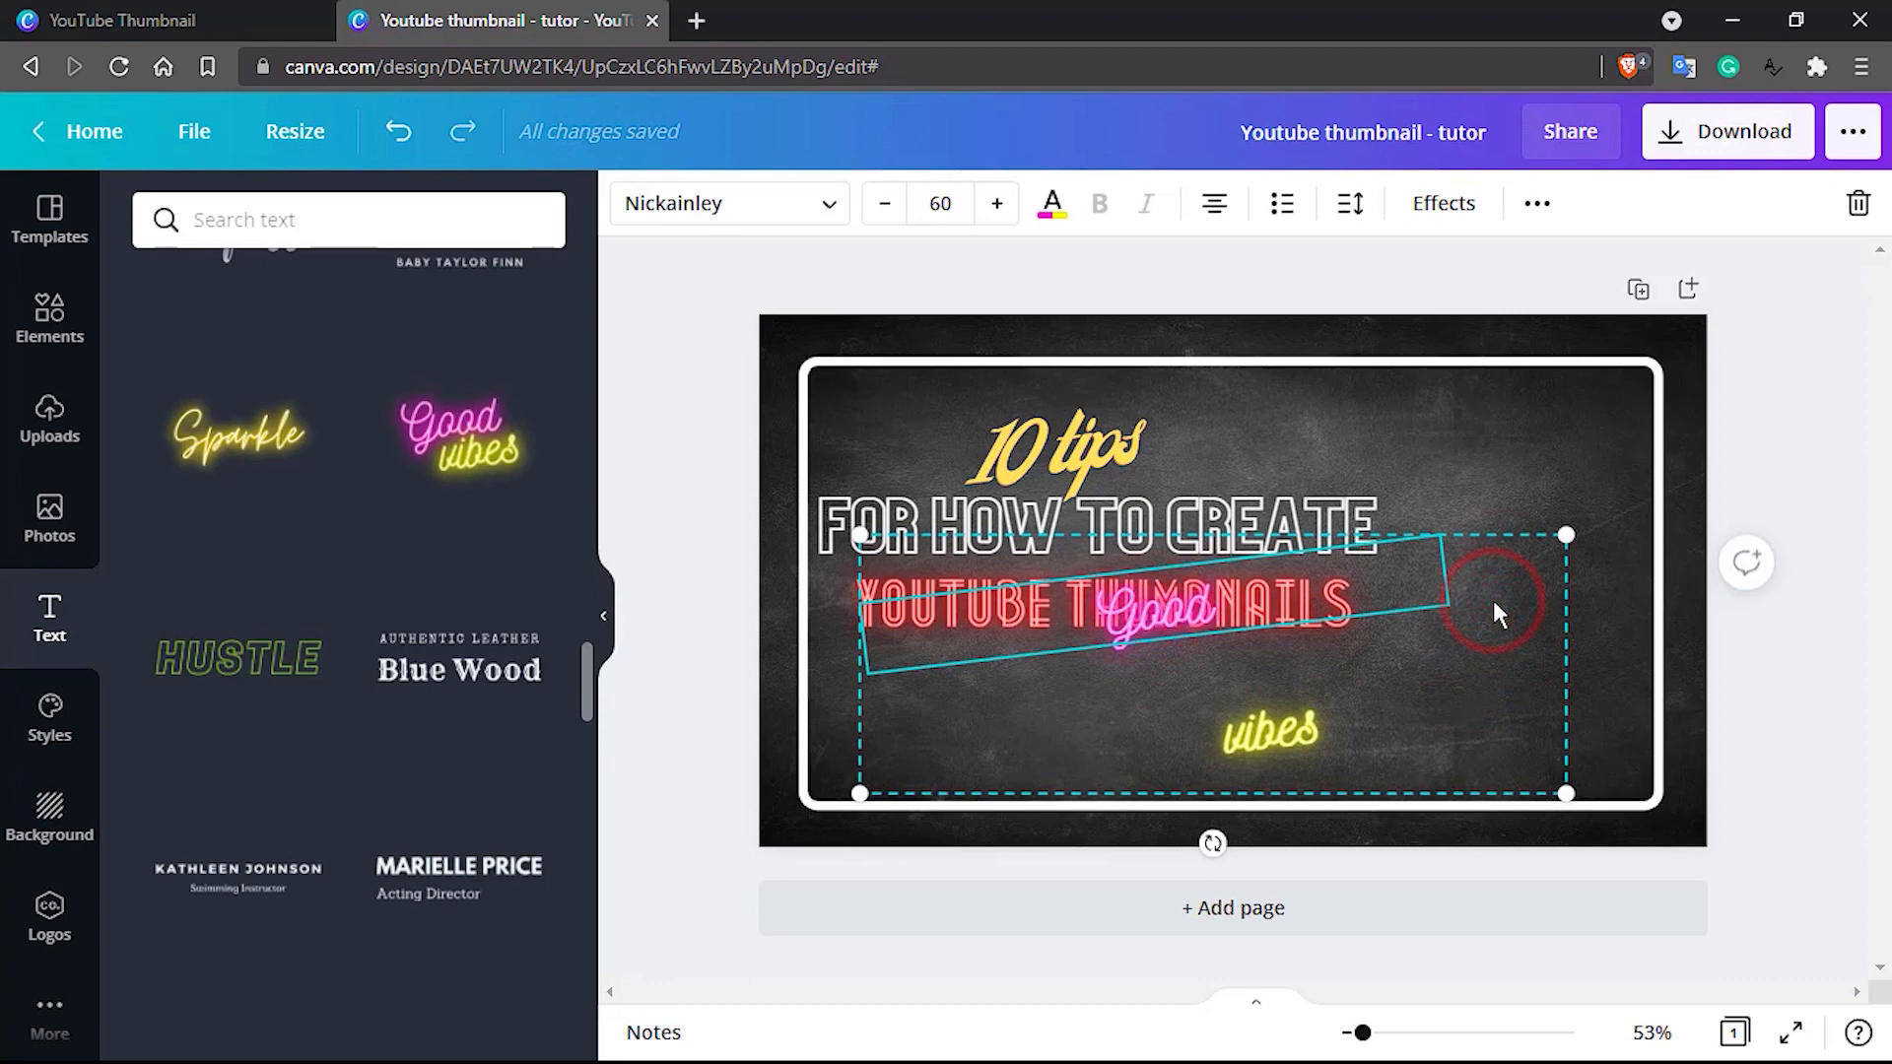
{"action": "key", "text": "Delete"}
{"action": "key", "text": "ctrl+z"}
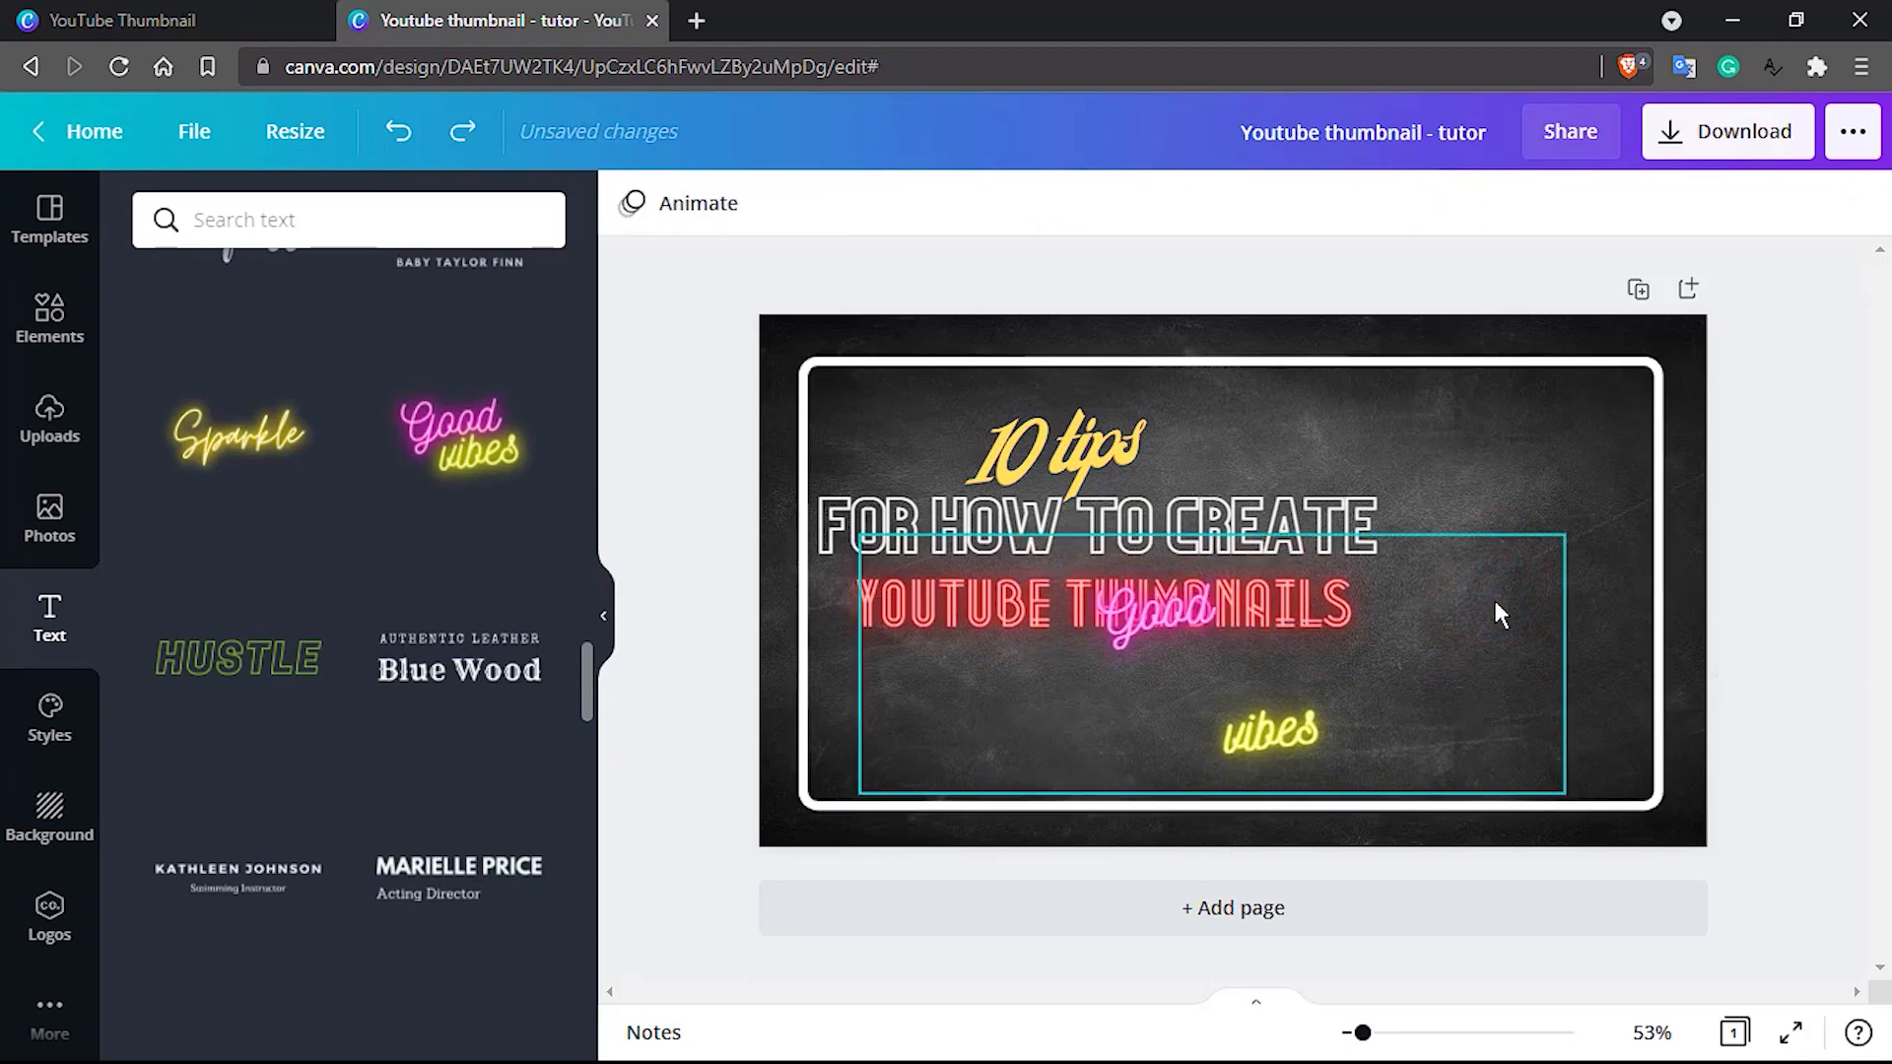
{"action": "left_click", "coordinate": [1435, 623]}
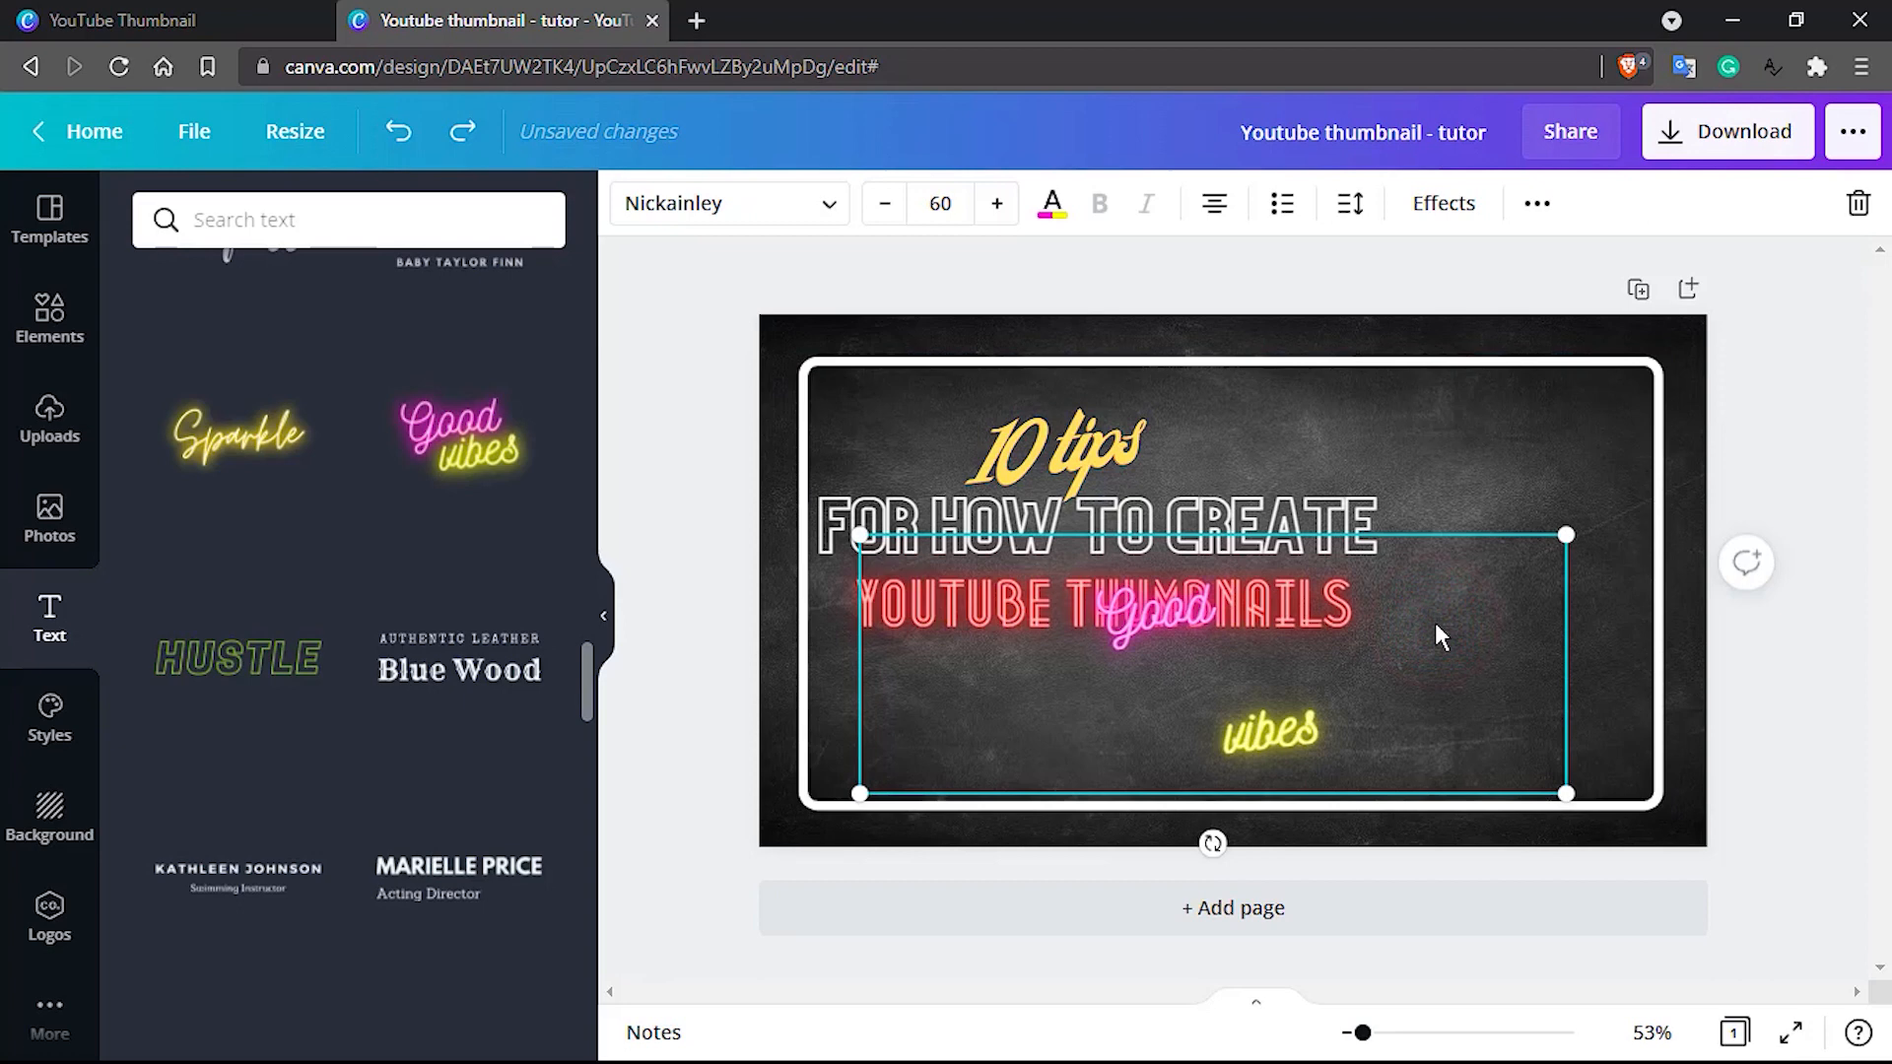
{"action": "key", "text": "Delete"}
{"action": "key", "text": "ctrl+z"}
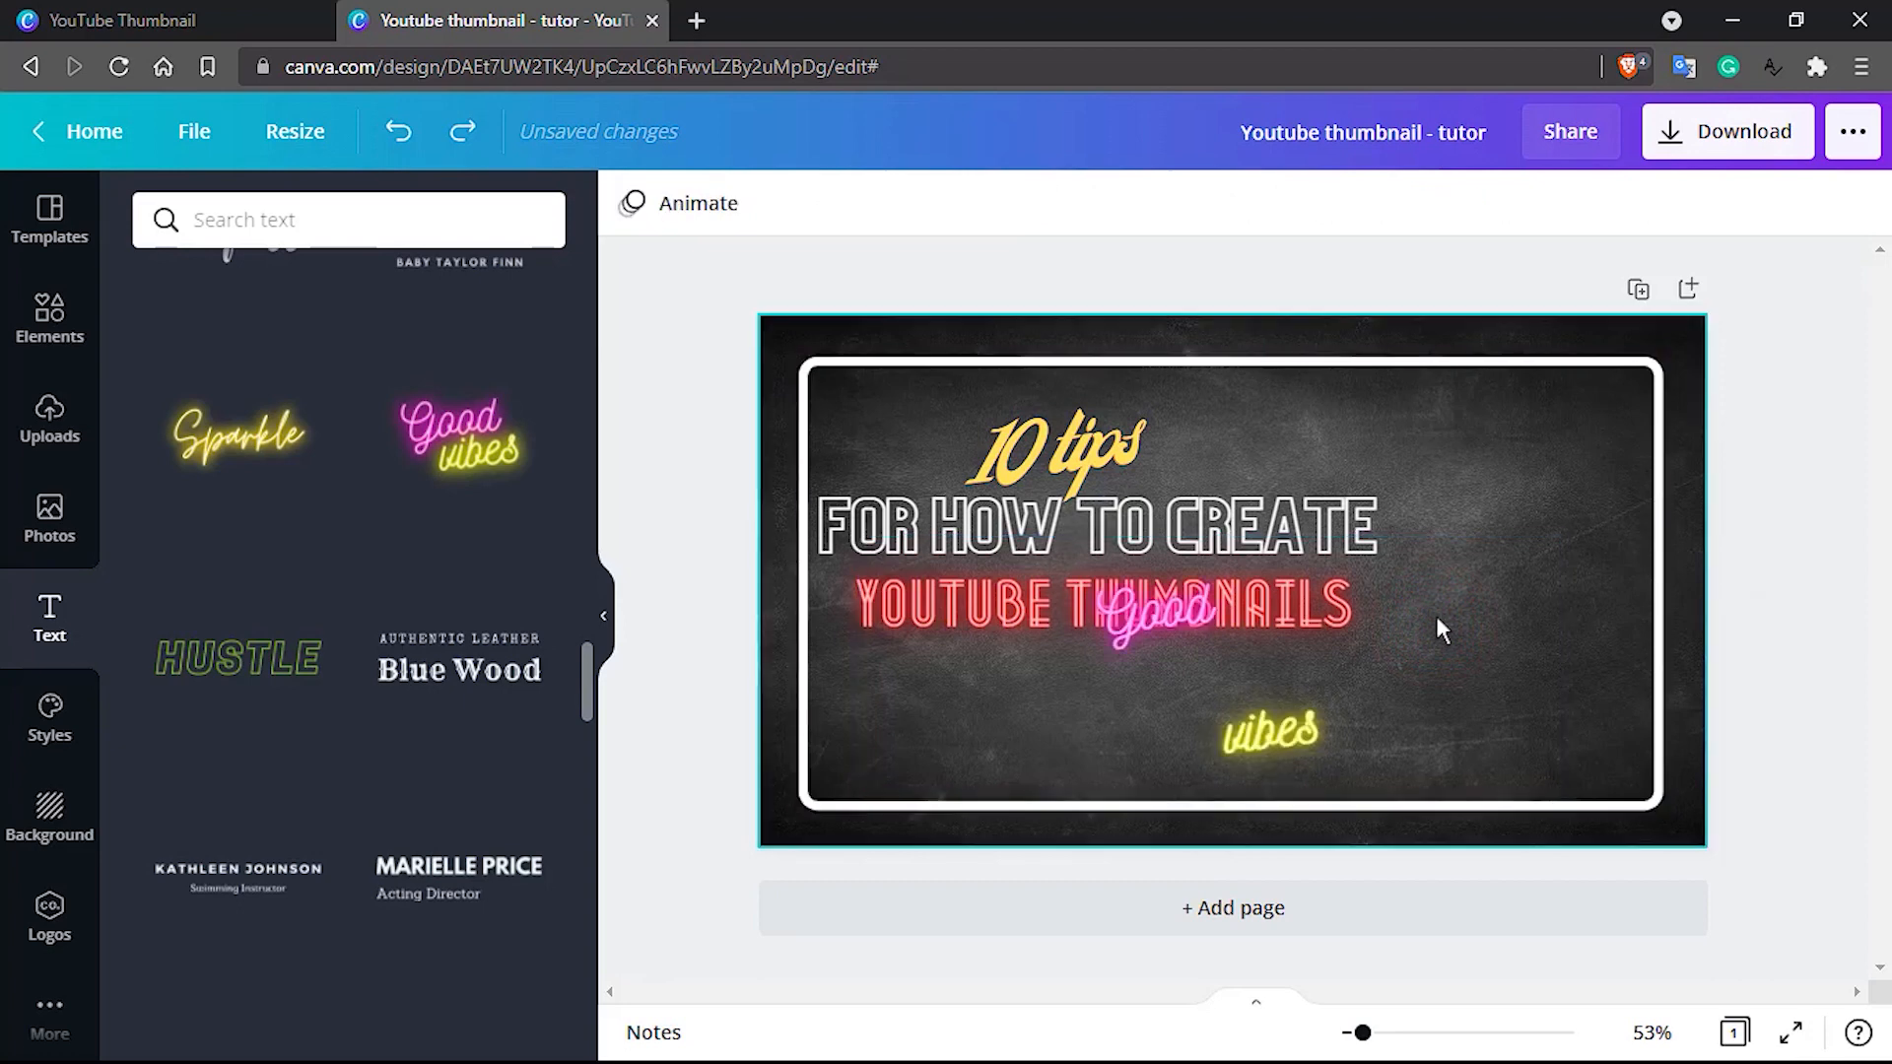
{"action": "left_click", "coordinate": [1449, 529]}
Ungroup the "Good vibes" combination into two separate text boxes
{"action": "left_click", "coordinate": [1257, 714]}
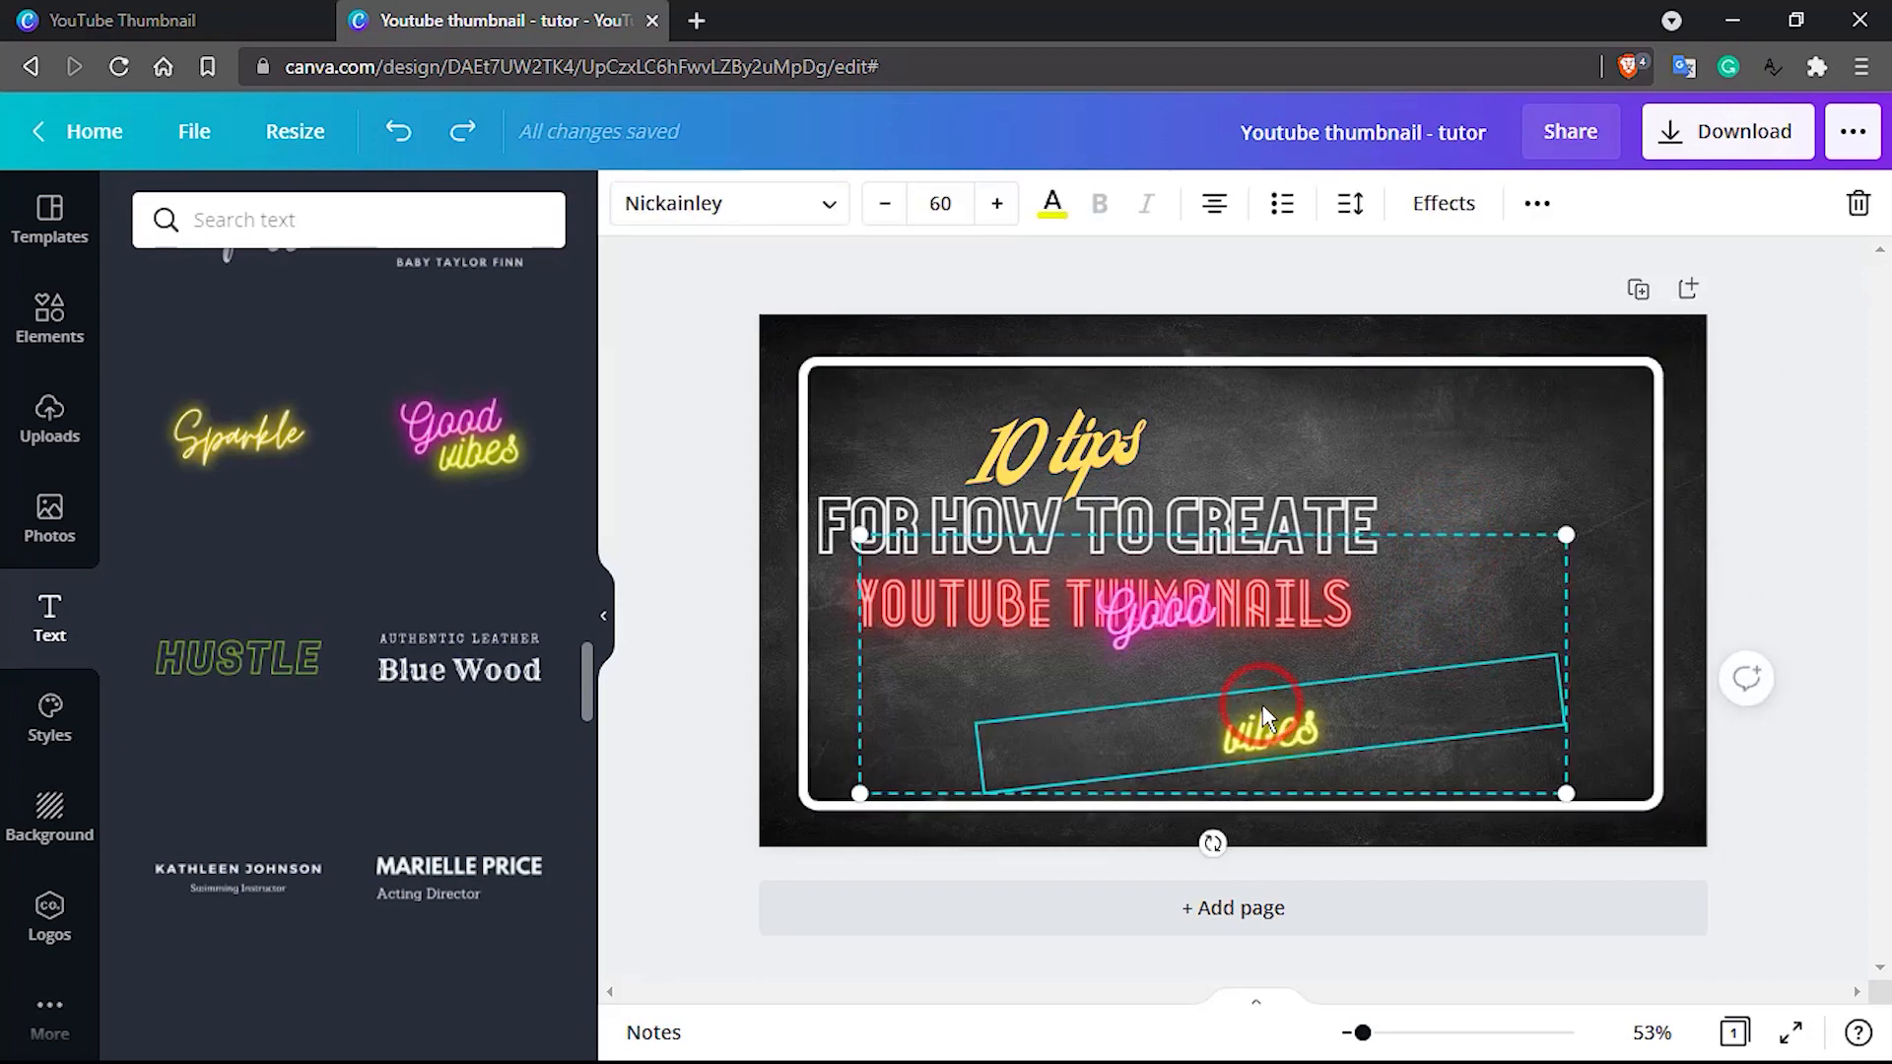
{"action": "left_click", "coordinate": [1537, 205]}
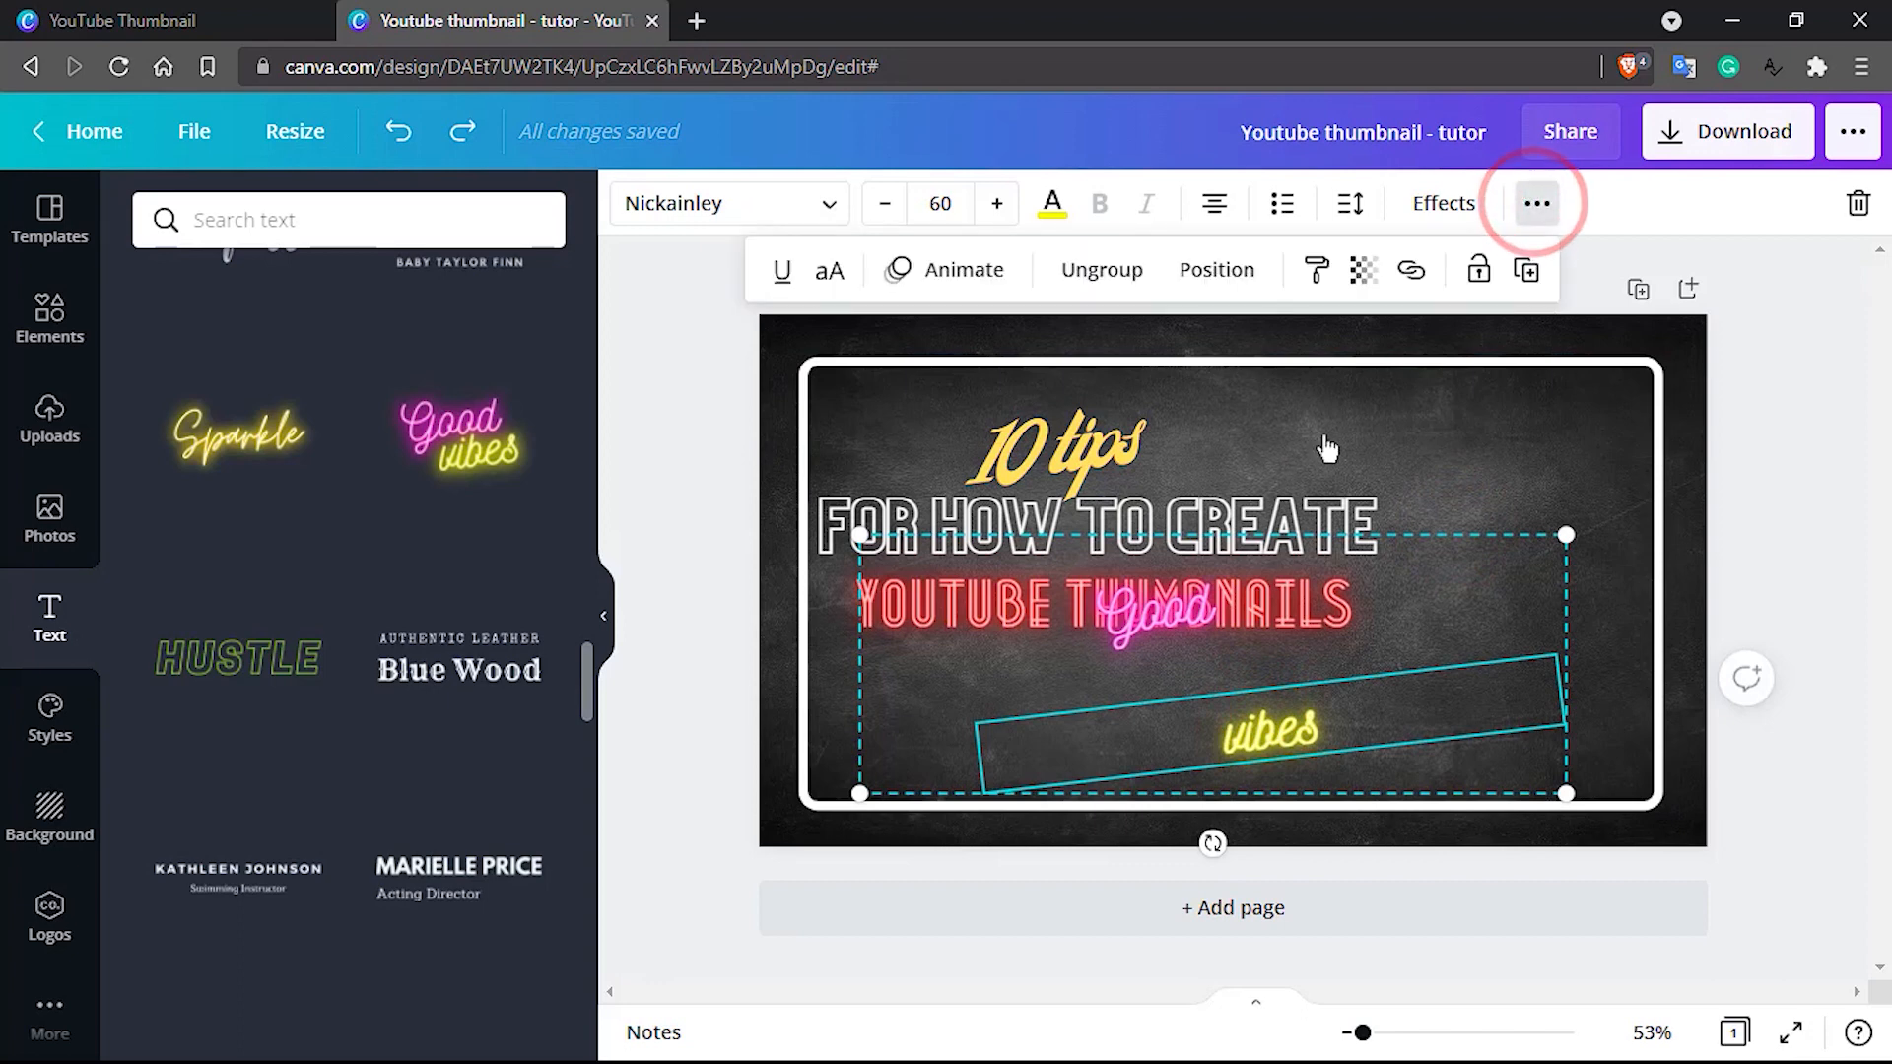
{"action": "left_click", "coordinate": [1165, 611]}
{"action": "left_click", "coordinate": [1260, 715]}
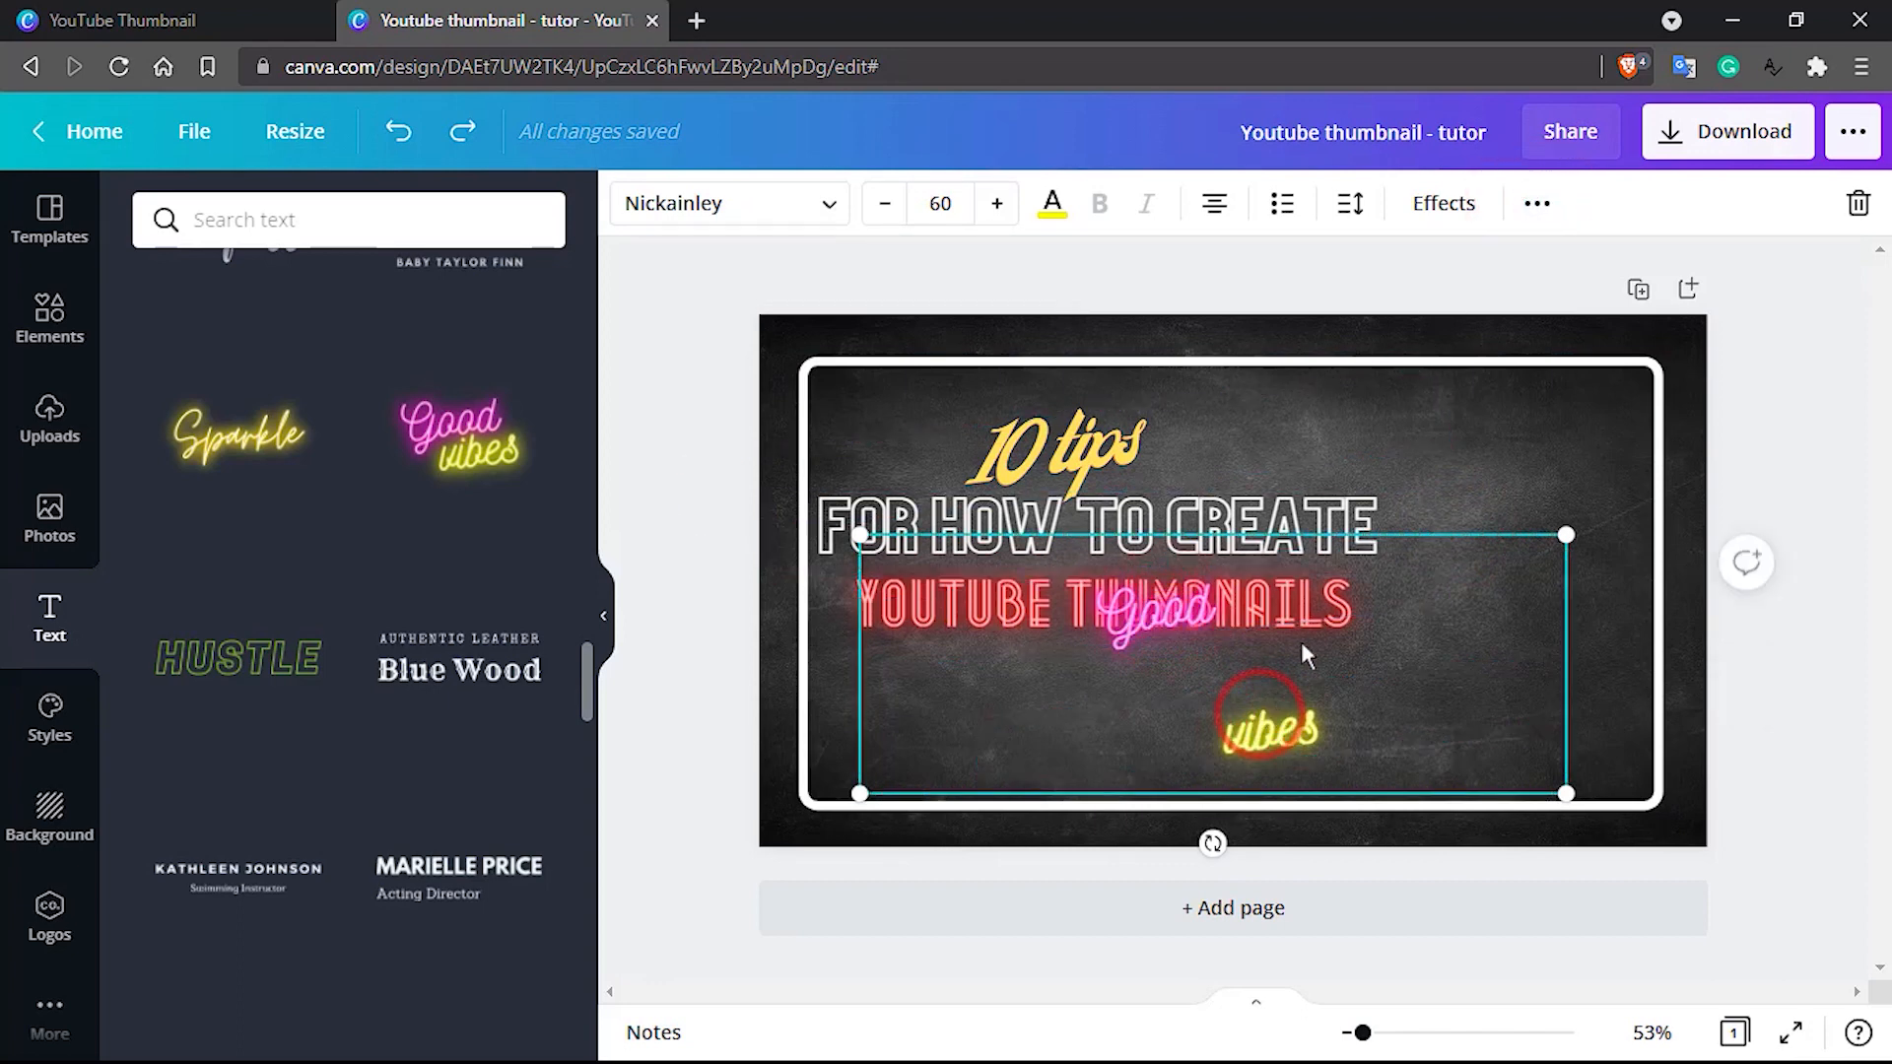
{"action": "left_click", "coordinate": [1537, 205]}
{"action": "left_click", "coordinate": [1099, 271]}
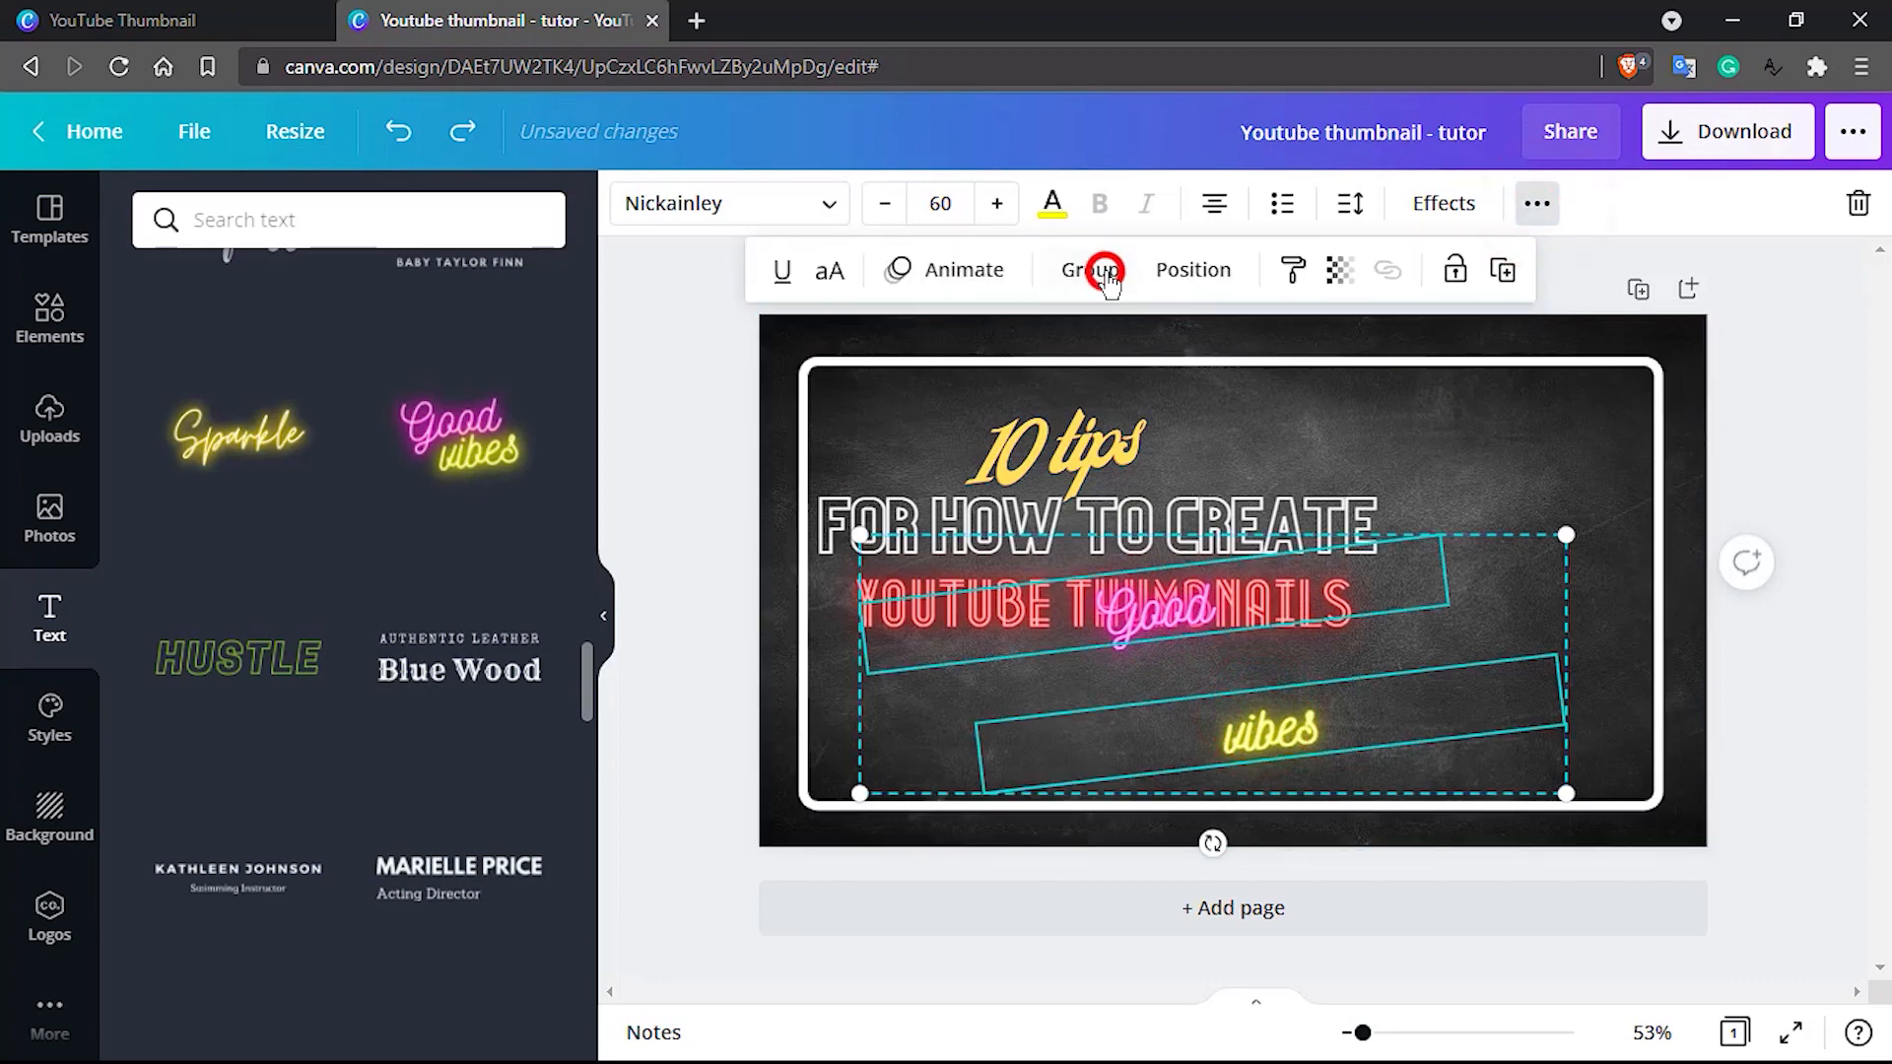
Place the pink "Good" text below the red "YOUTUBE THUMBNAILS" line and the yellow "vibes" text directly beneath it
{"action": "left_click", "coordinate": [1545, 604]}
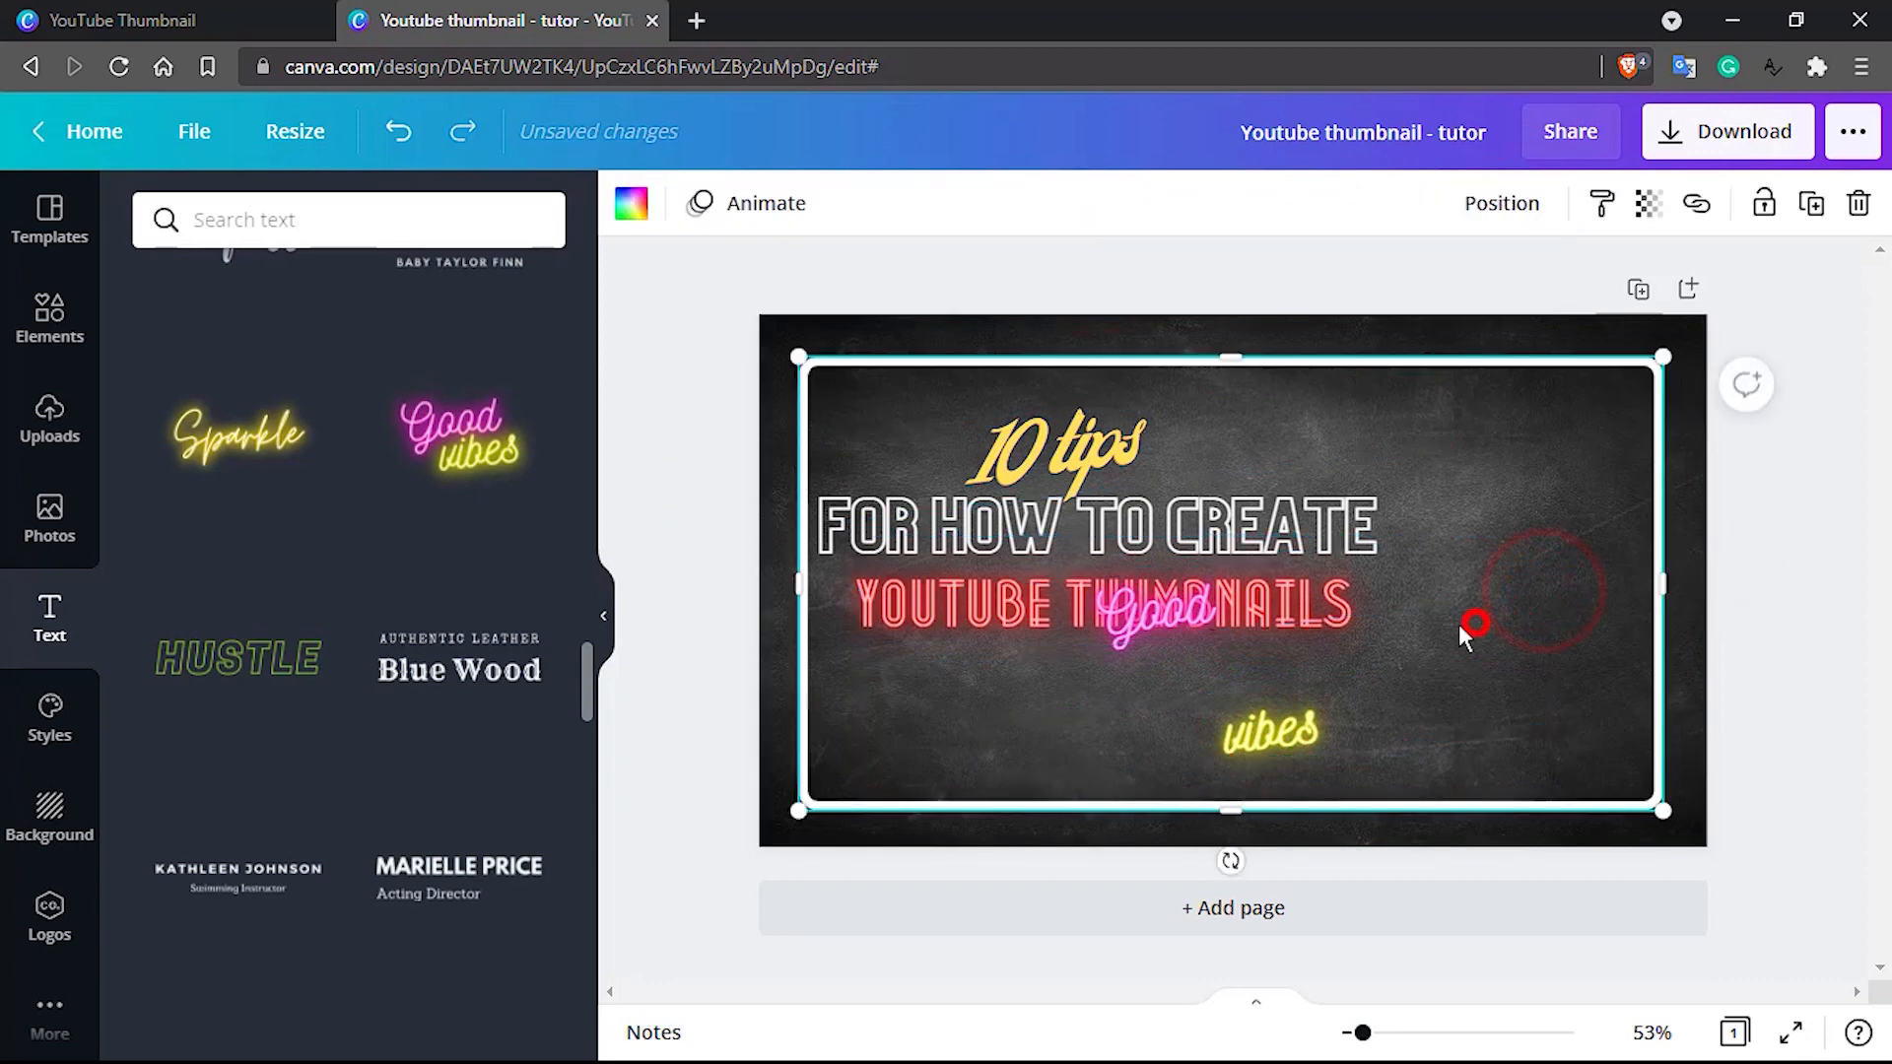
{"action": "left_click", "coordinate": [1248, 641]}
{"action": "left_click", "coordinate": [1286, 734]}
{"action": "left_click", "coordinate": [1441, 605]}
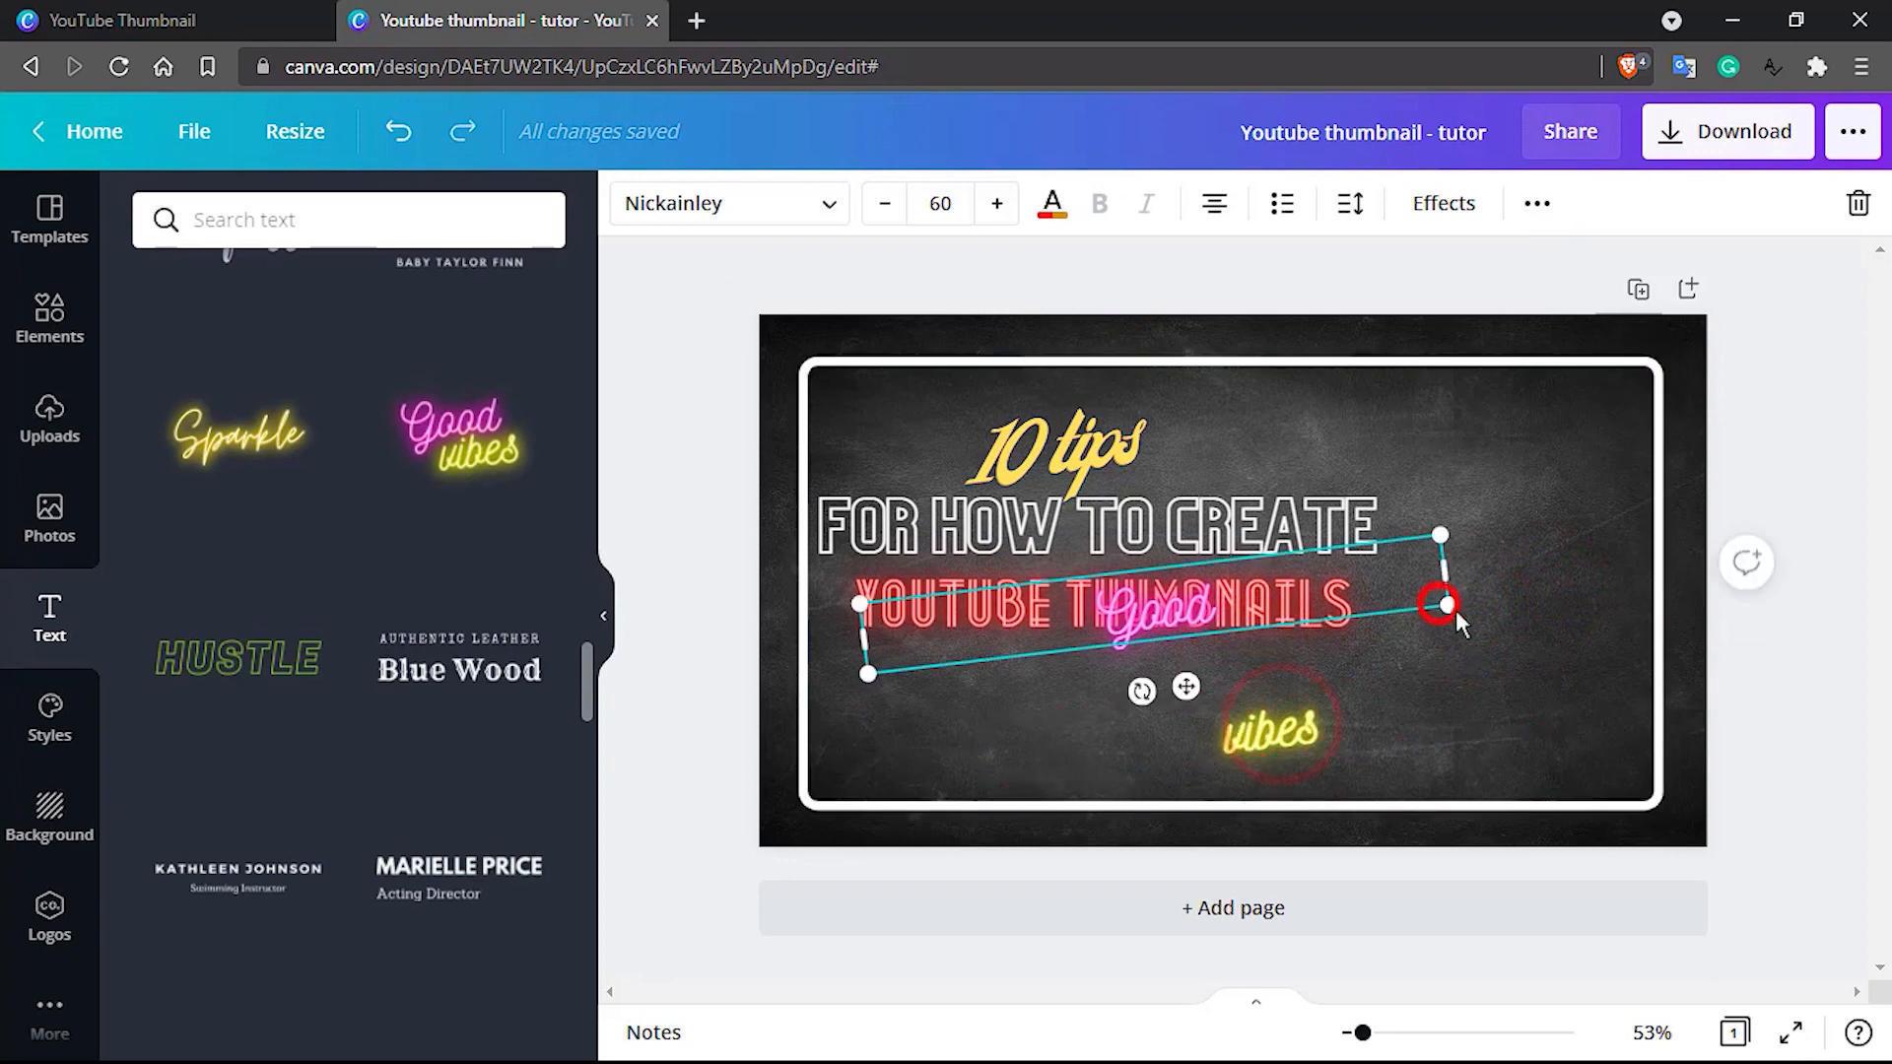
{"action": "left_click", "coordinate": [1512, 634]}
{"action": "left_click_drag", "start_coordinate": [1199, 618], "coordinate": [1065, 672]}
{"action": "left_click_drag", "start_coordinate": [1269, 737], "coordinate": [1050, 767]}
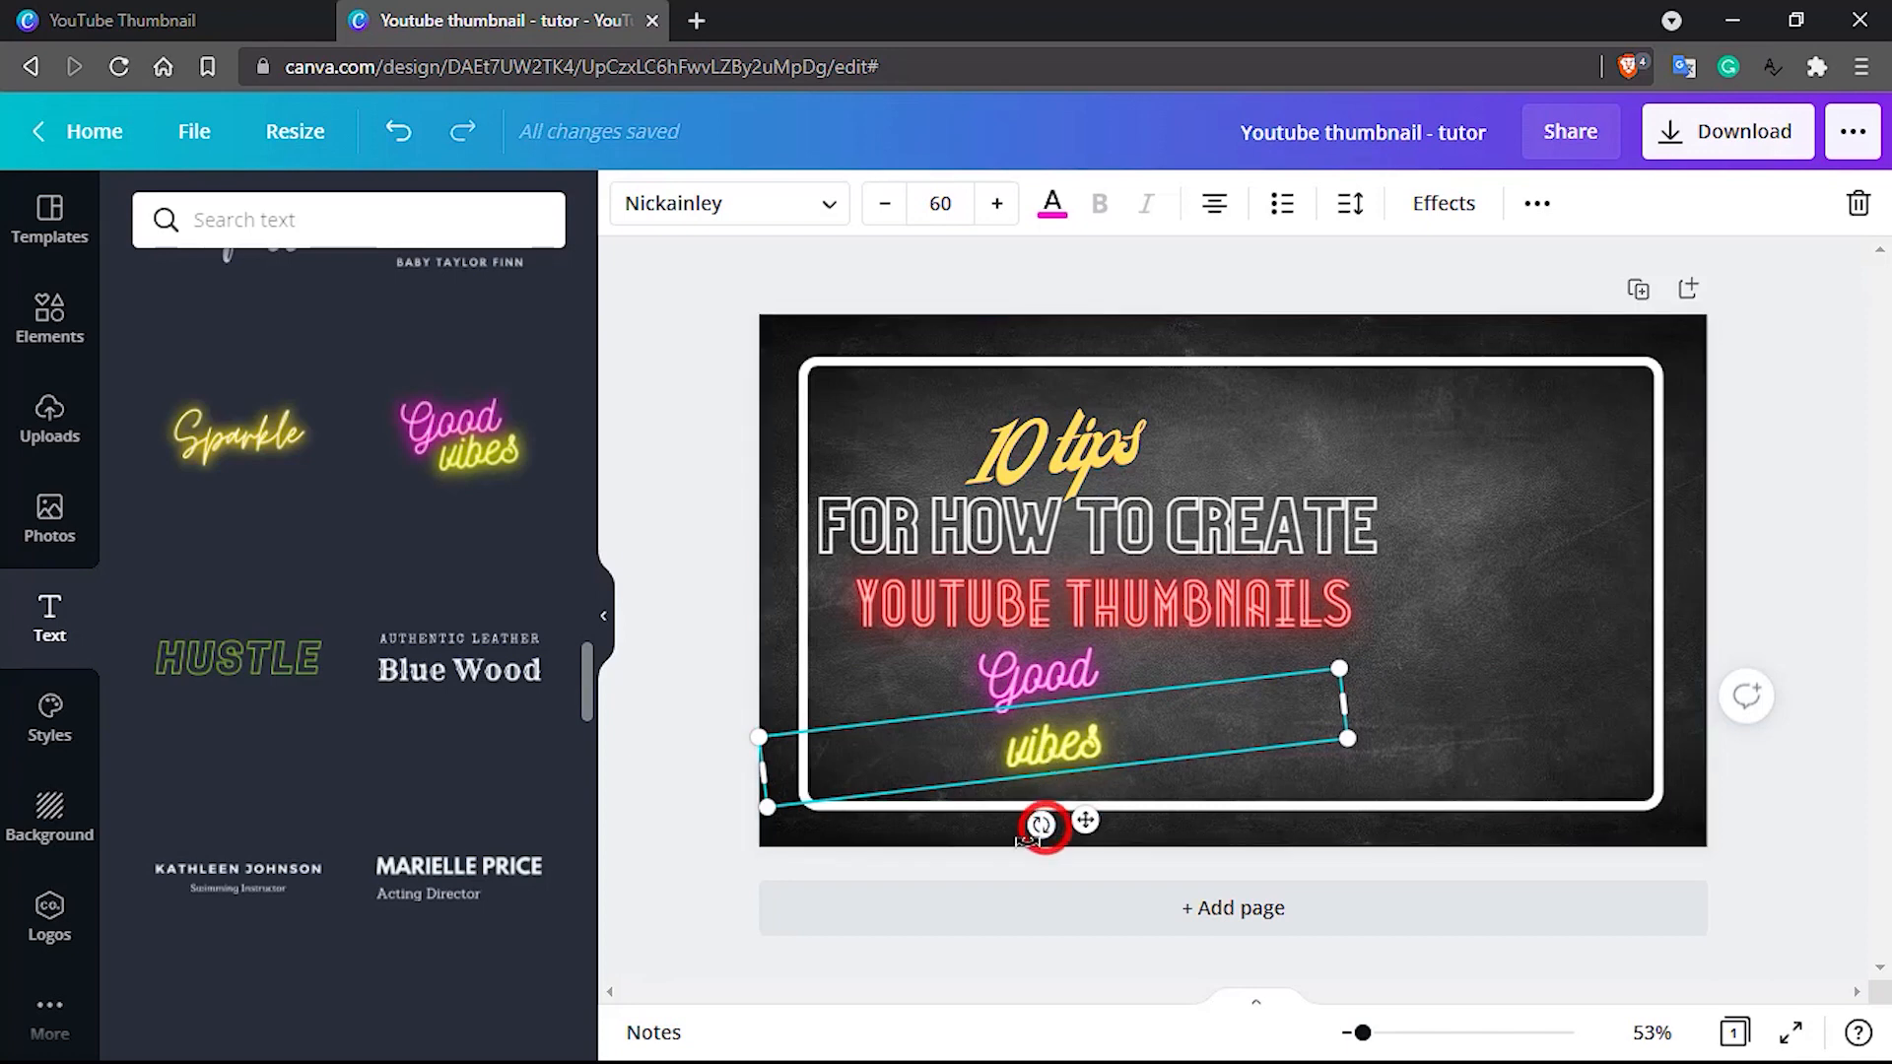
{"action": "mouse_move", "coordinate": [1042, 825]}
{"action": "left_mouse_down"}
{"action": "mouse_move", "coordinate": [1014, 846]}
{"action": "mouse_move", "coordinate": [1060, 840]}
{"action": "mouse_move", "coordinate": [1035, 850]}
{"action": "left_mouse_up"}
Replace the pink "Good" text with "using" and shift it slightly right beneath the red "YOUTUBE THUMBNAILS" line
{"action": "left_click", "coordinate": [1062, 673]}
{"action": "left_click", "coordinate": [1061, 672]}
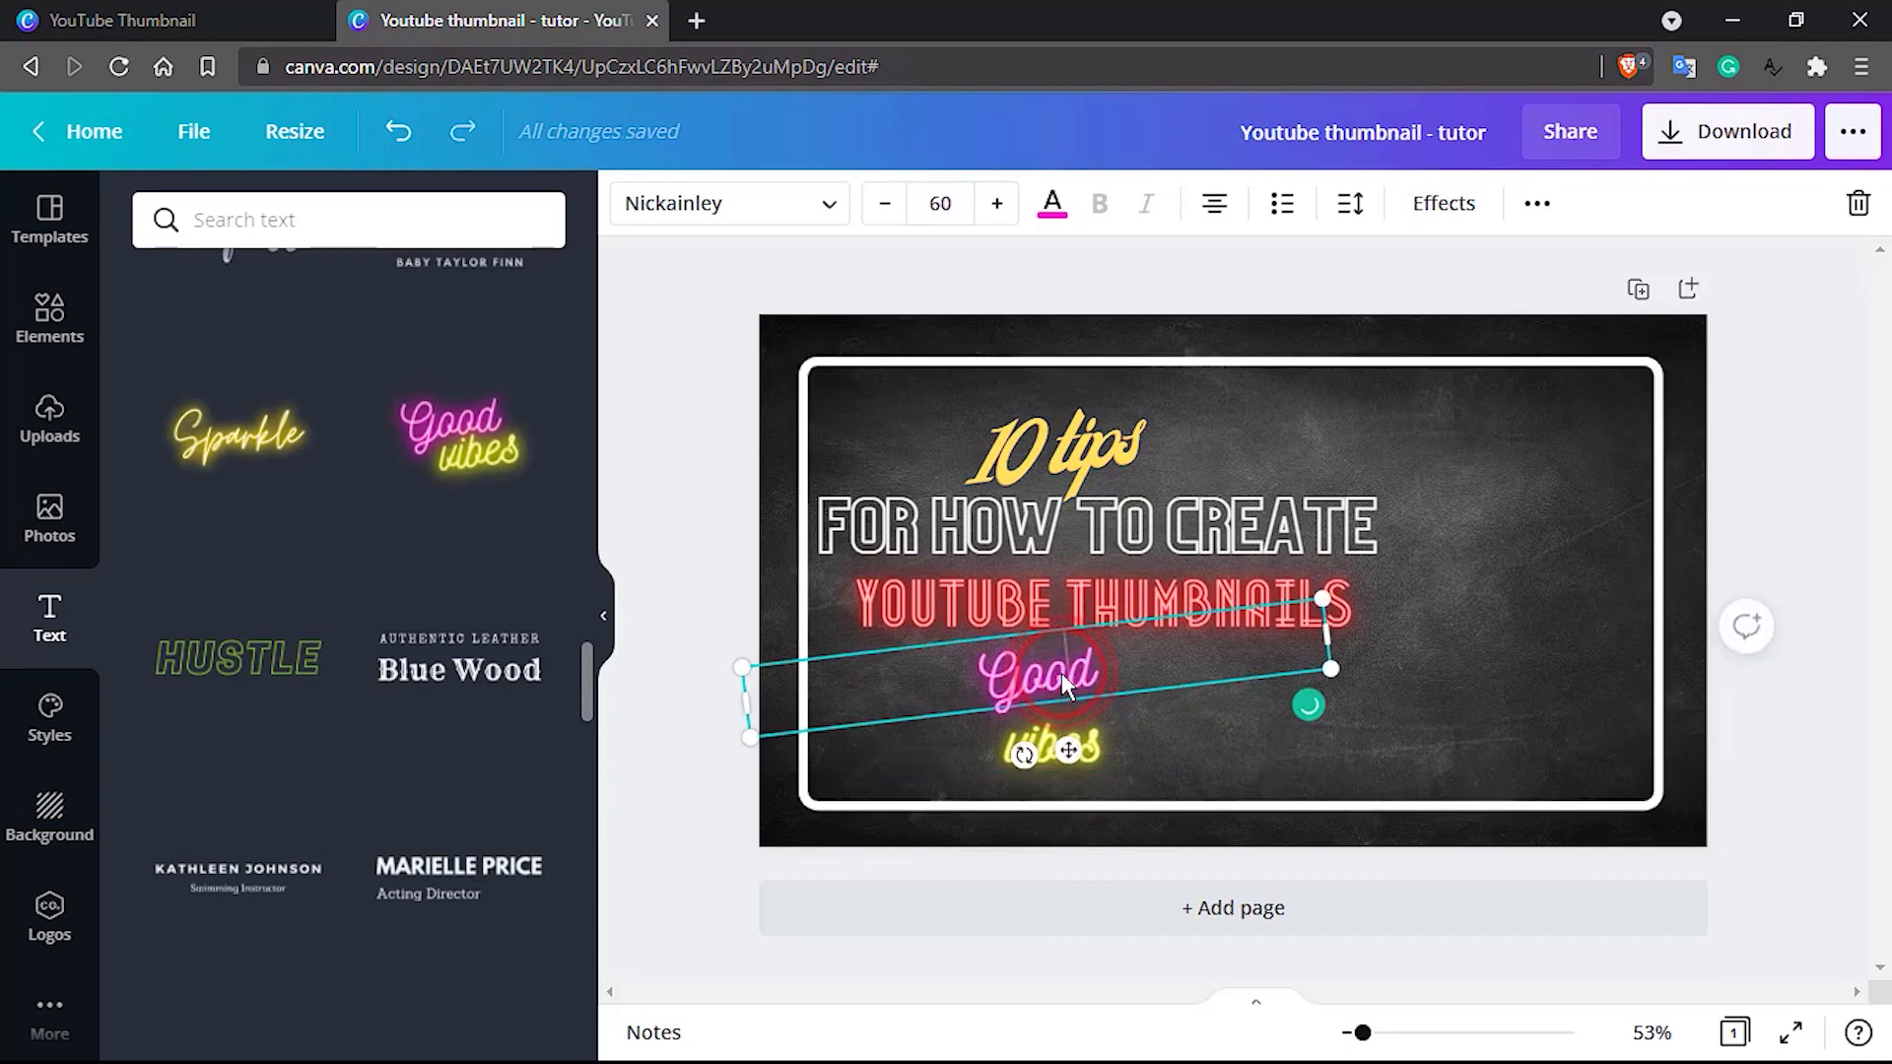
{"action": "double_click", "coordinate": [1062, 672]}
{"action": "type", "text": "using"}
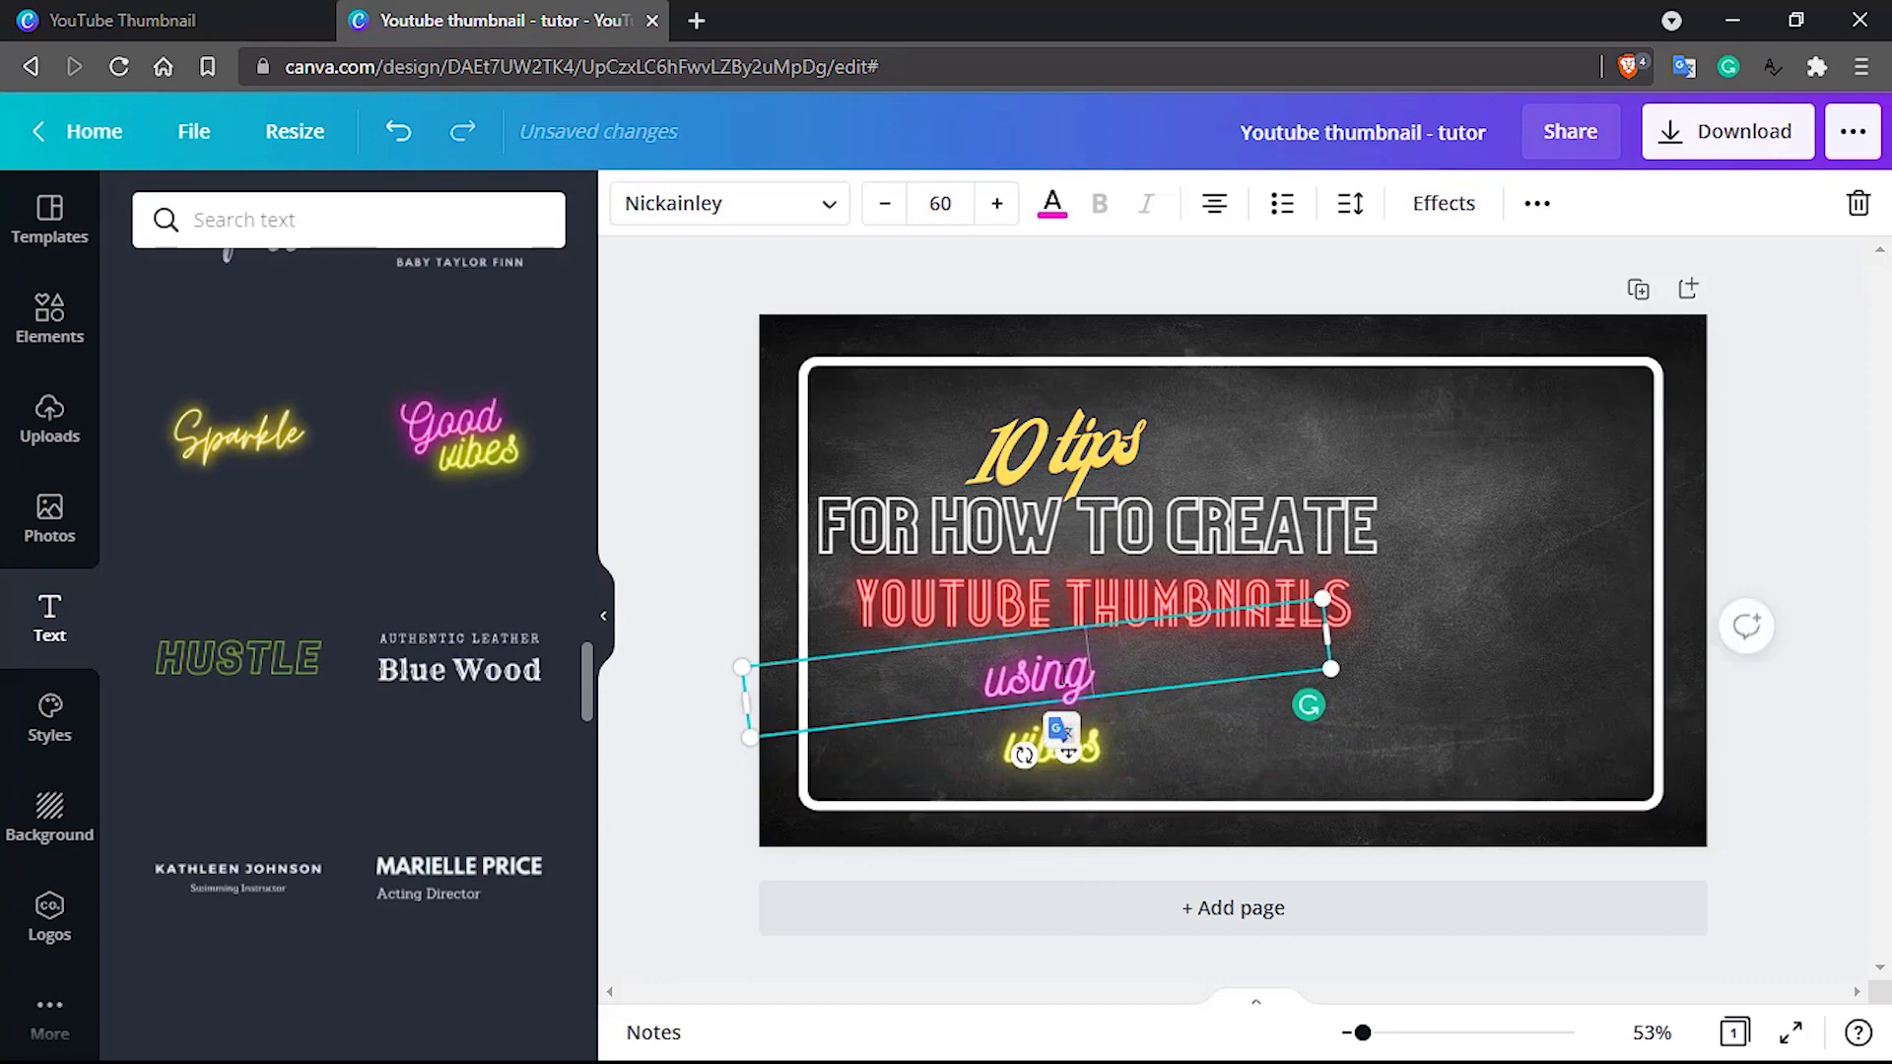
{"action": "left_click", "coordinate": [1417, 674]}
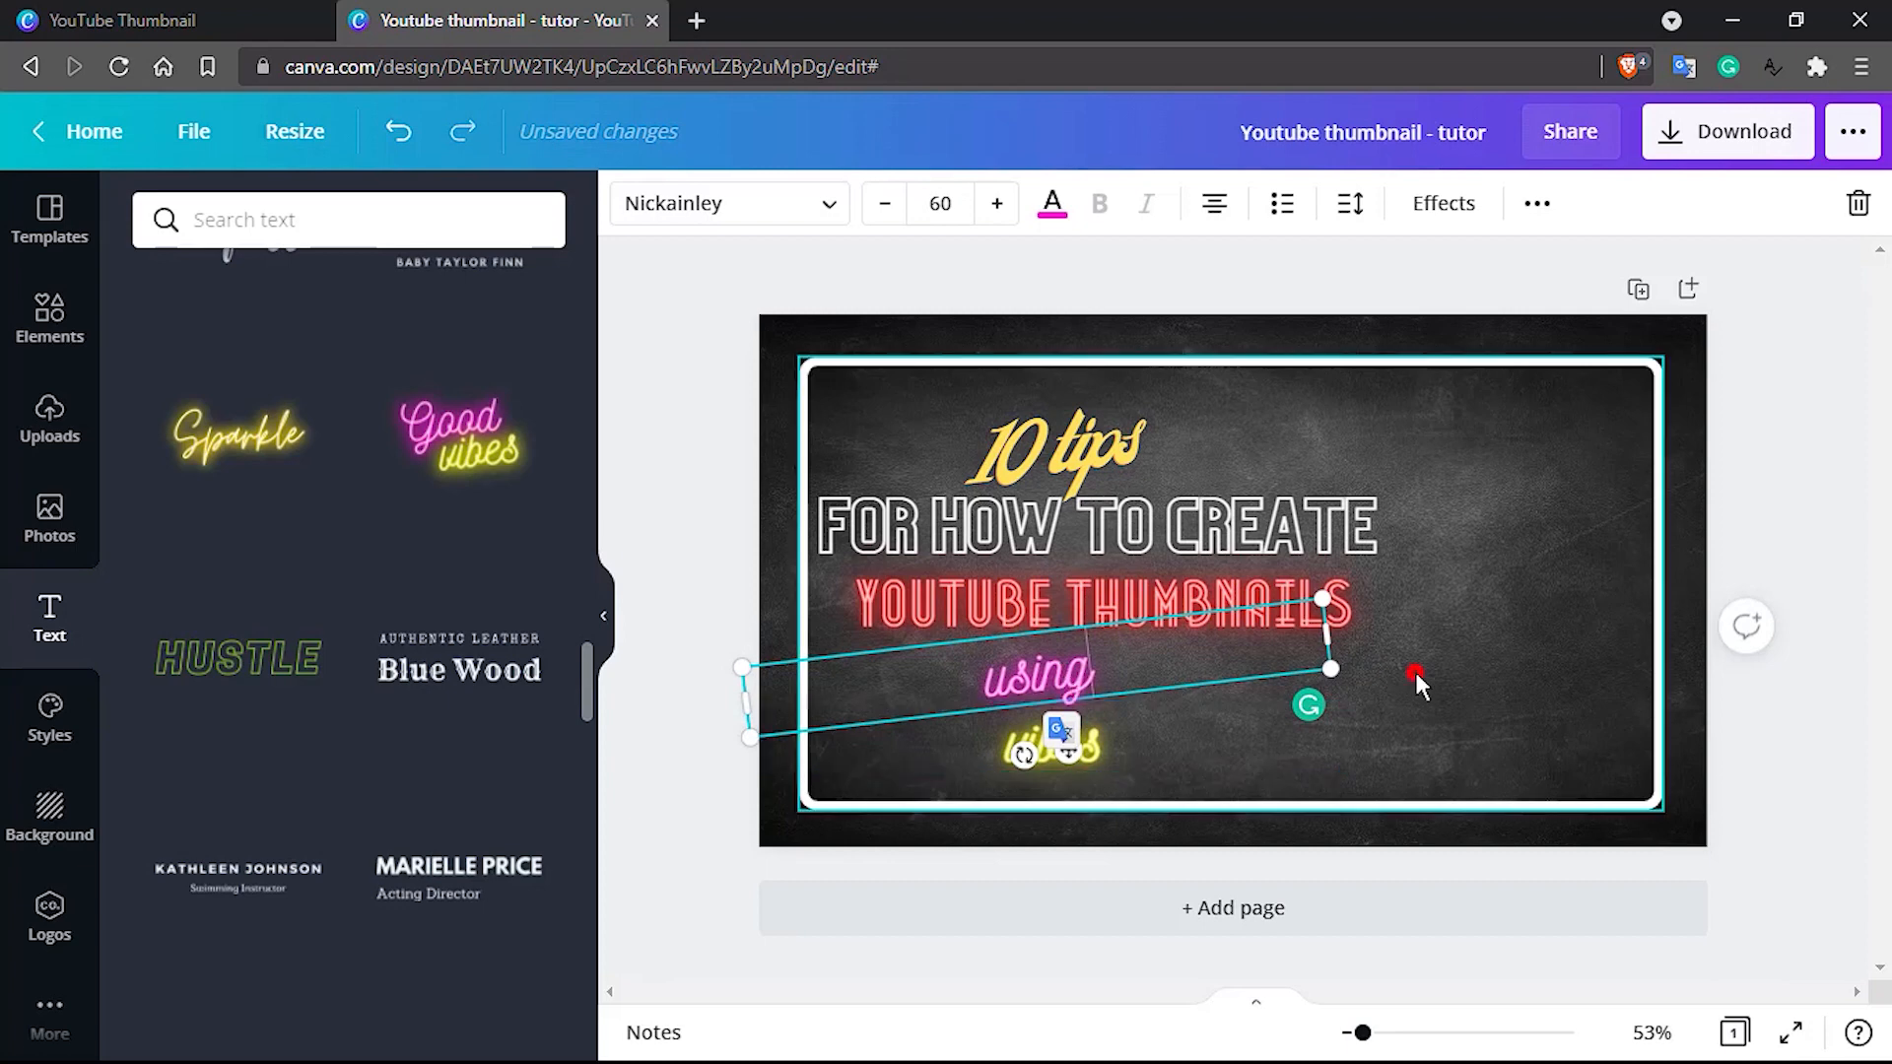
{"action": "left_click", "coordinate": [1056, 682]}
{"action": "left_click_drag", "start_coordinate": [1055, 682], "coordinate": [1067, 685]}
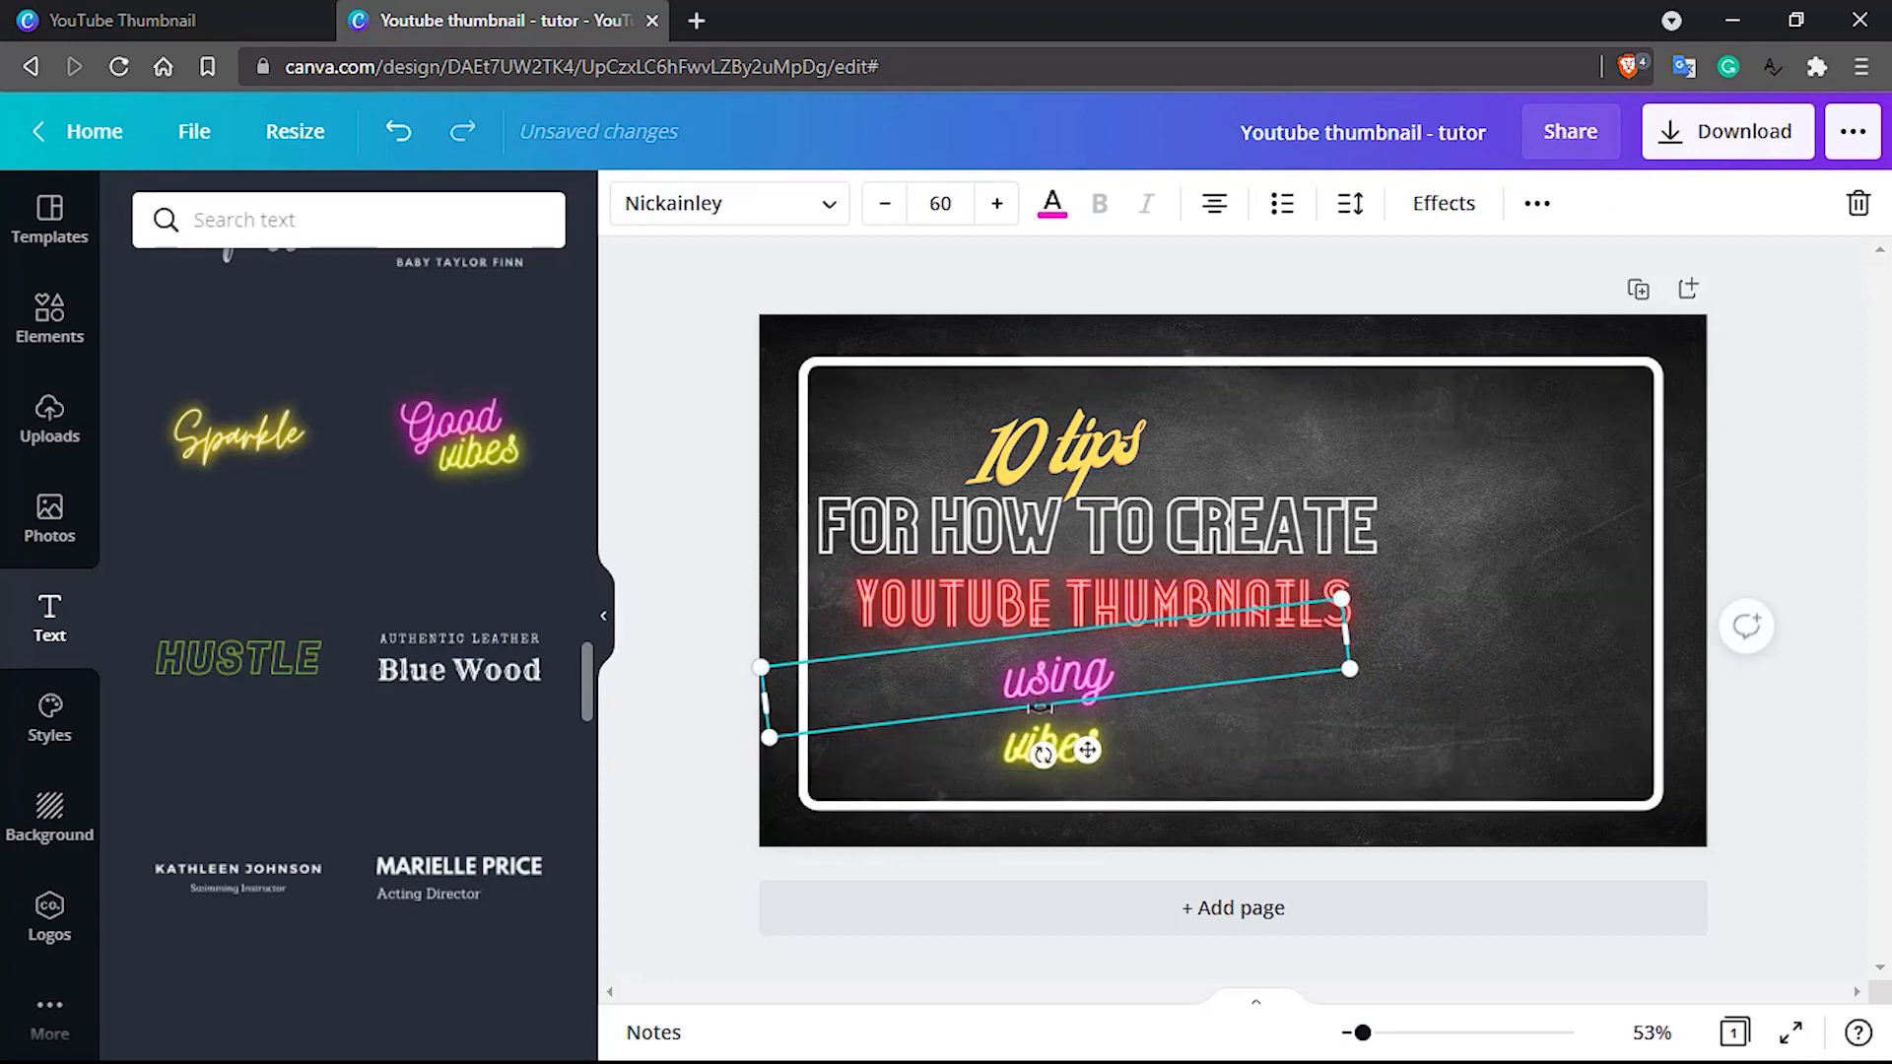
Replace the yellow "vibes" text with "CANVA" and move it slightly lower beneath "using"
{"action": "double_click", "coordinate": [996, 749]}
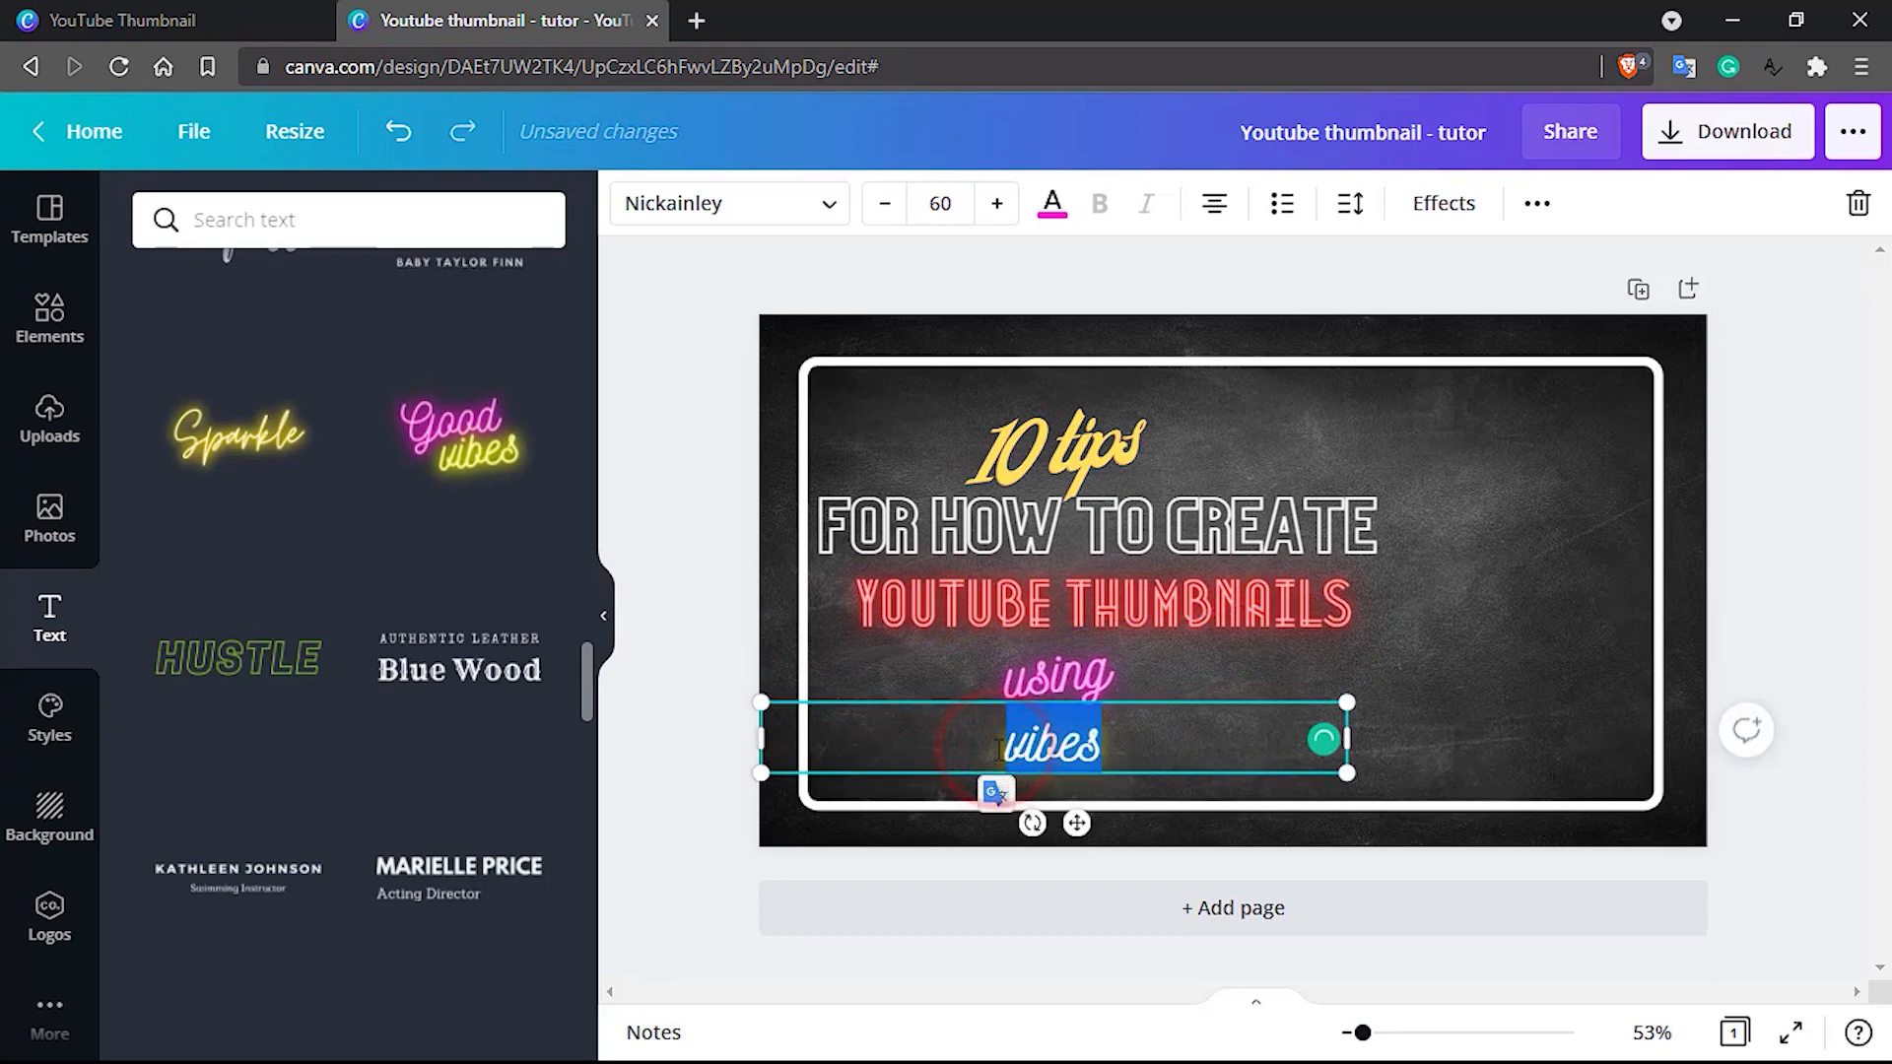
{"action": "type", "text": "CANVA"}
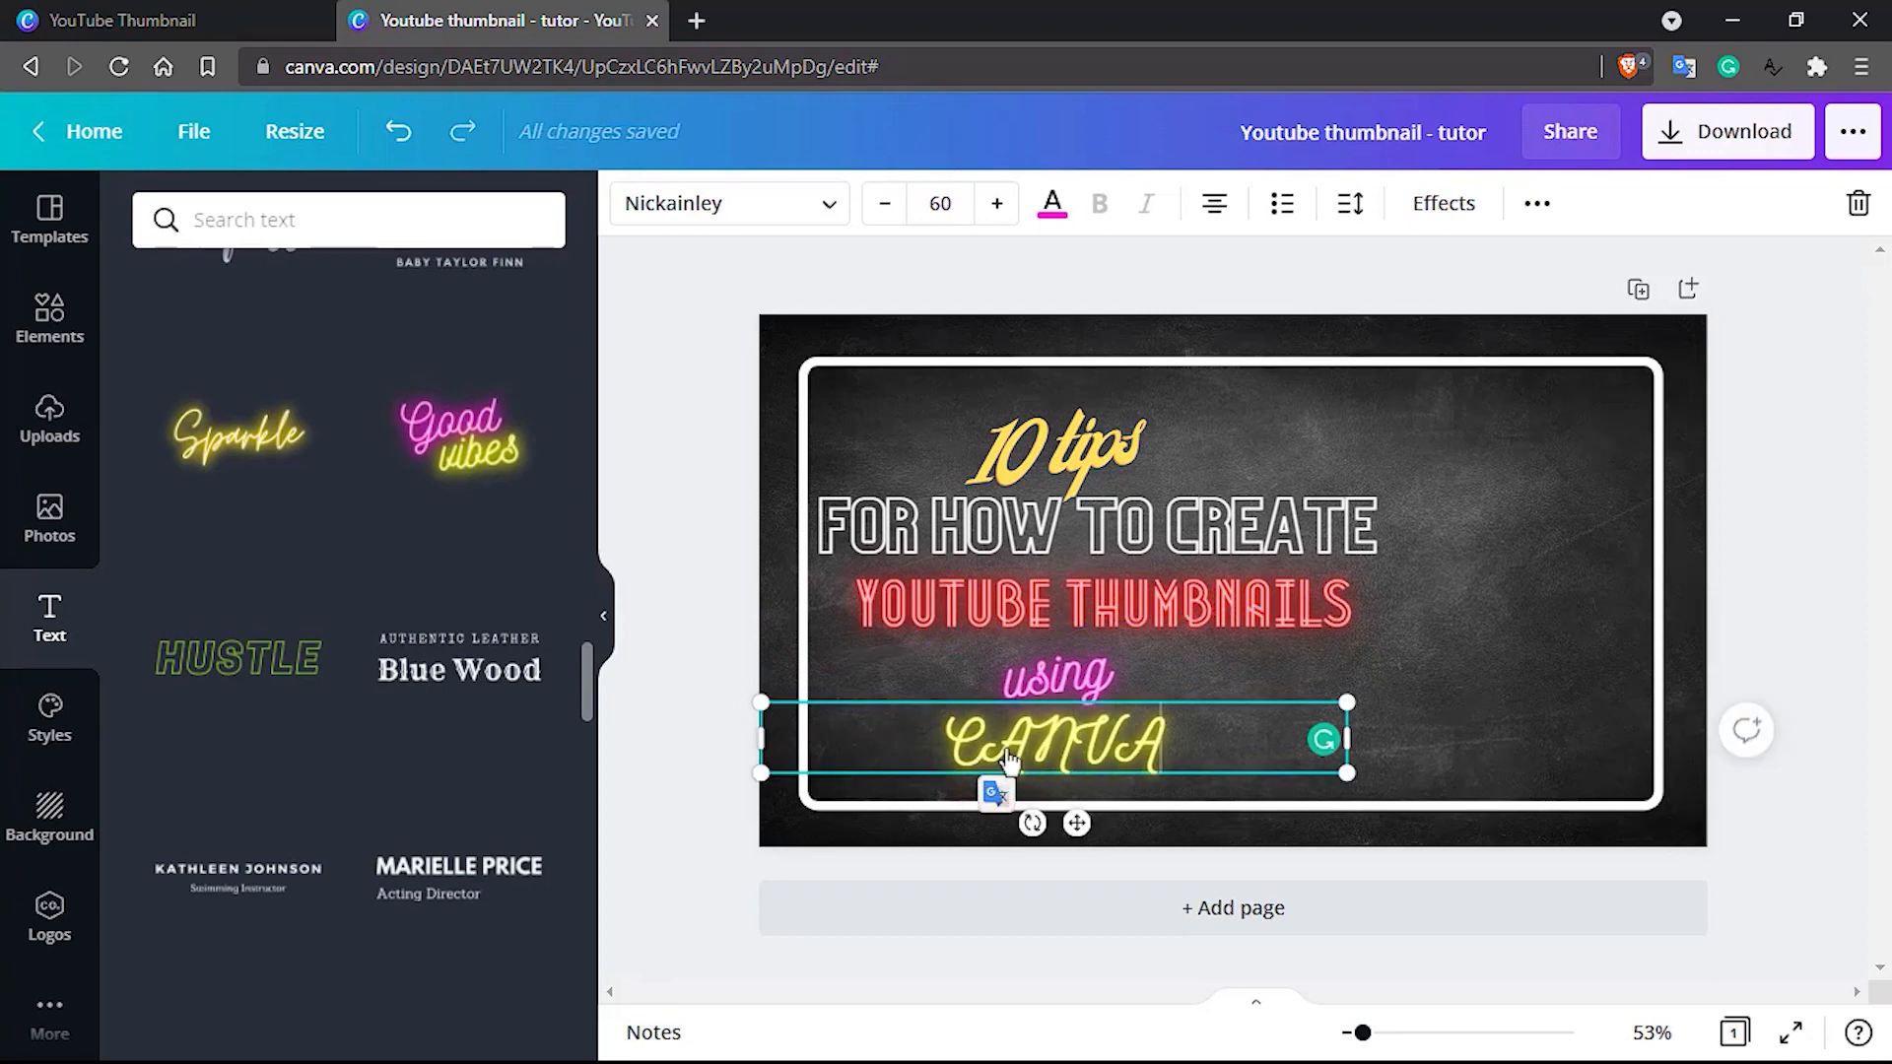
{"action": "left_click", "coordinate": [1465, 731]}
{"action": "left_click", "coordinate": [1106, 741]}
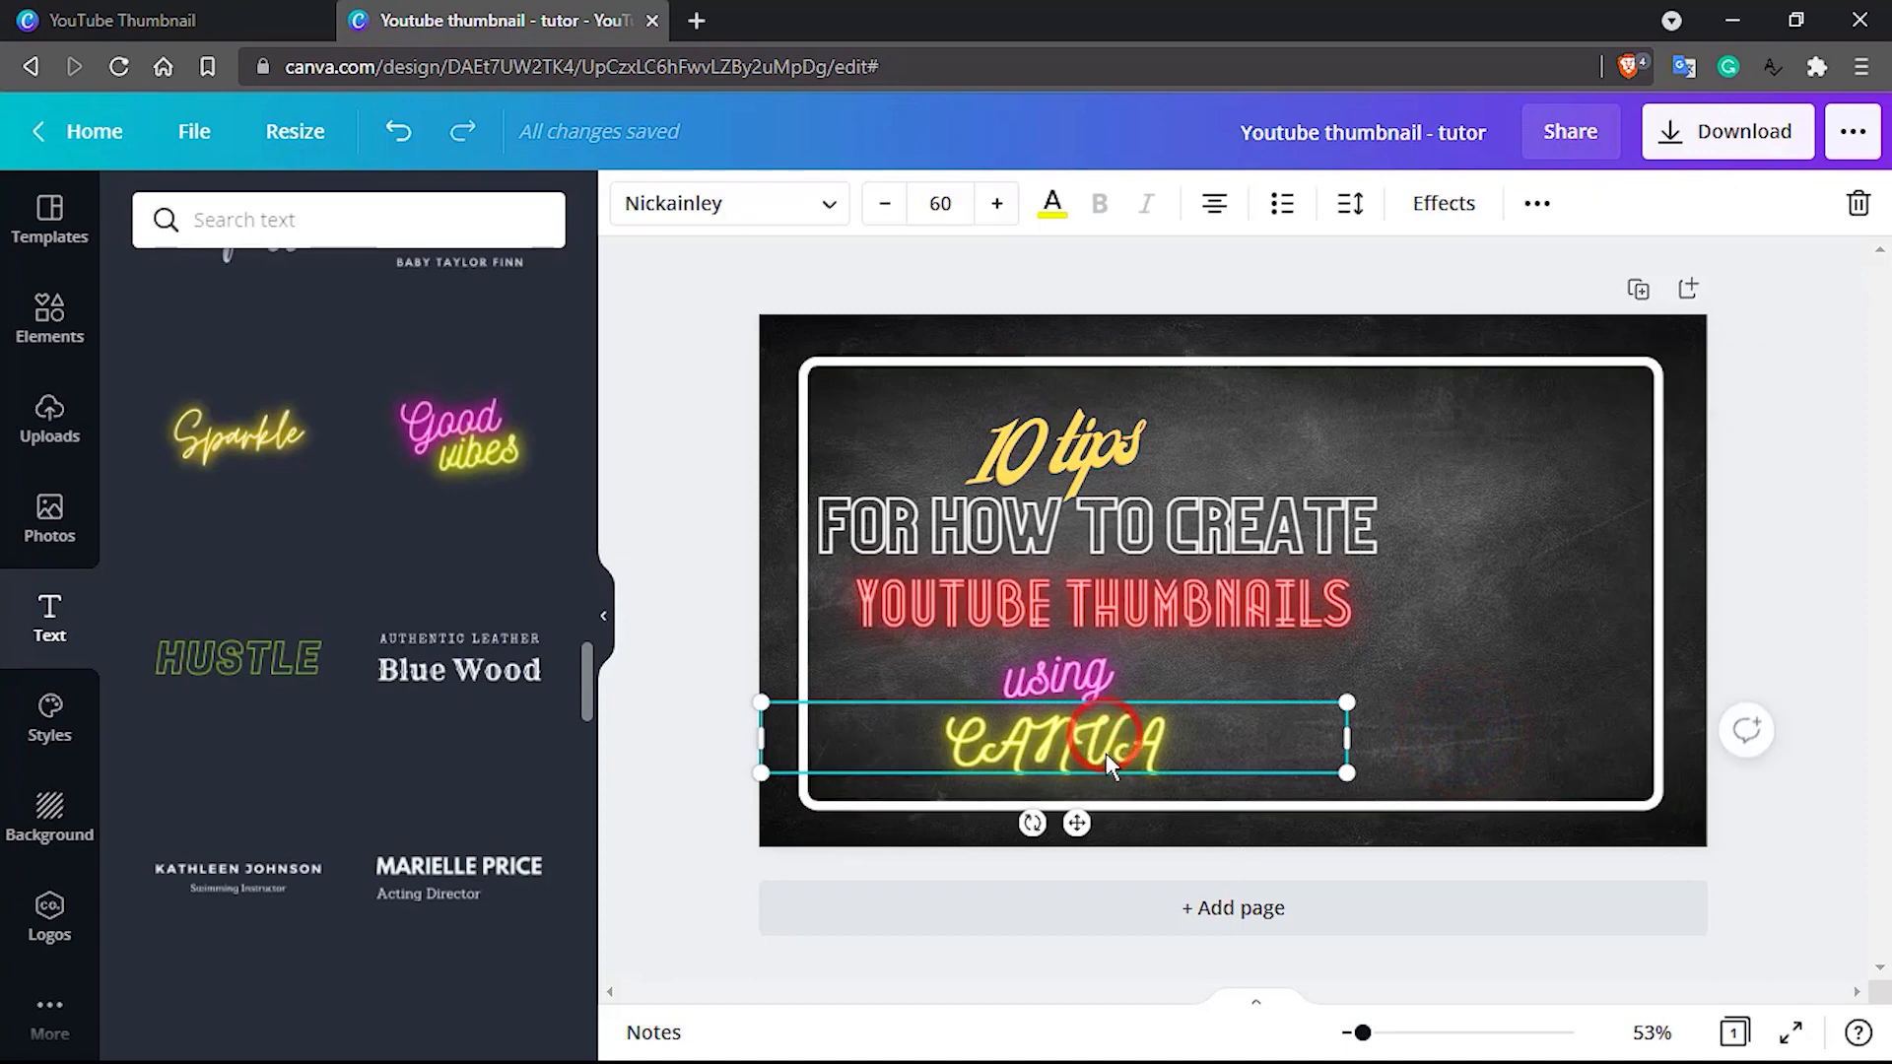
{"action": "left_click_drag", "start_coordinate": [1106, 753], "coordinate": [1103, 774]}
Set the yellow neon "CANVA" text to size 70
{"action": "double_click", "coordinate": [1072, 761]}
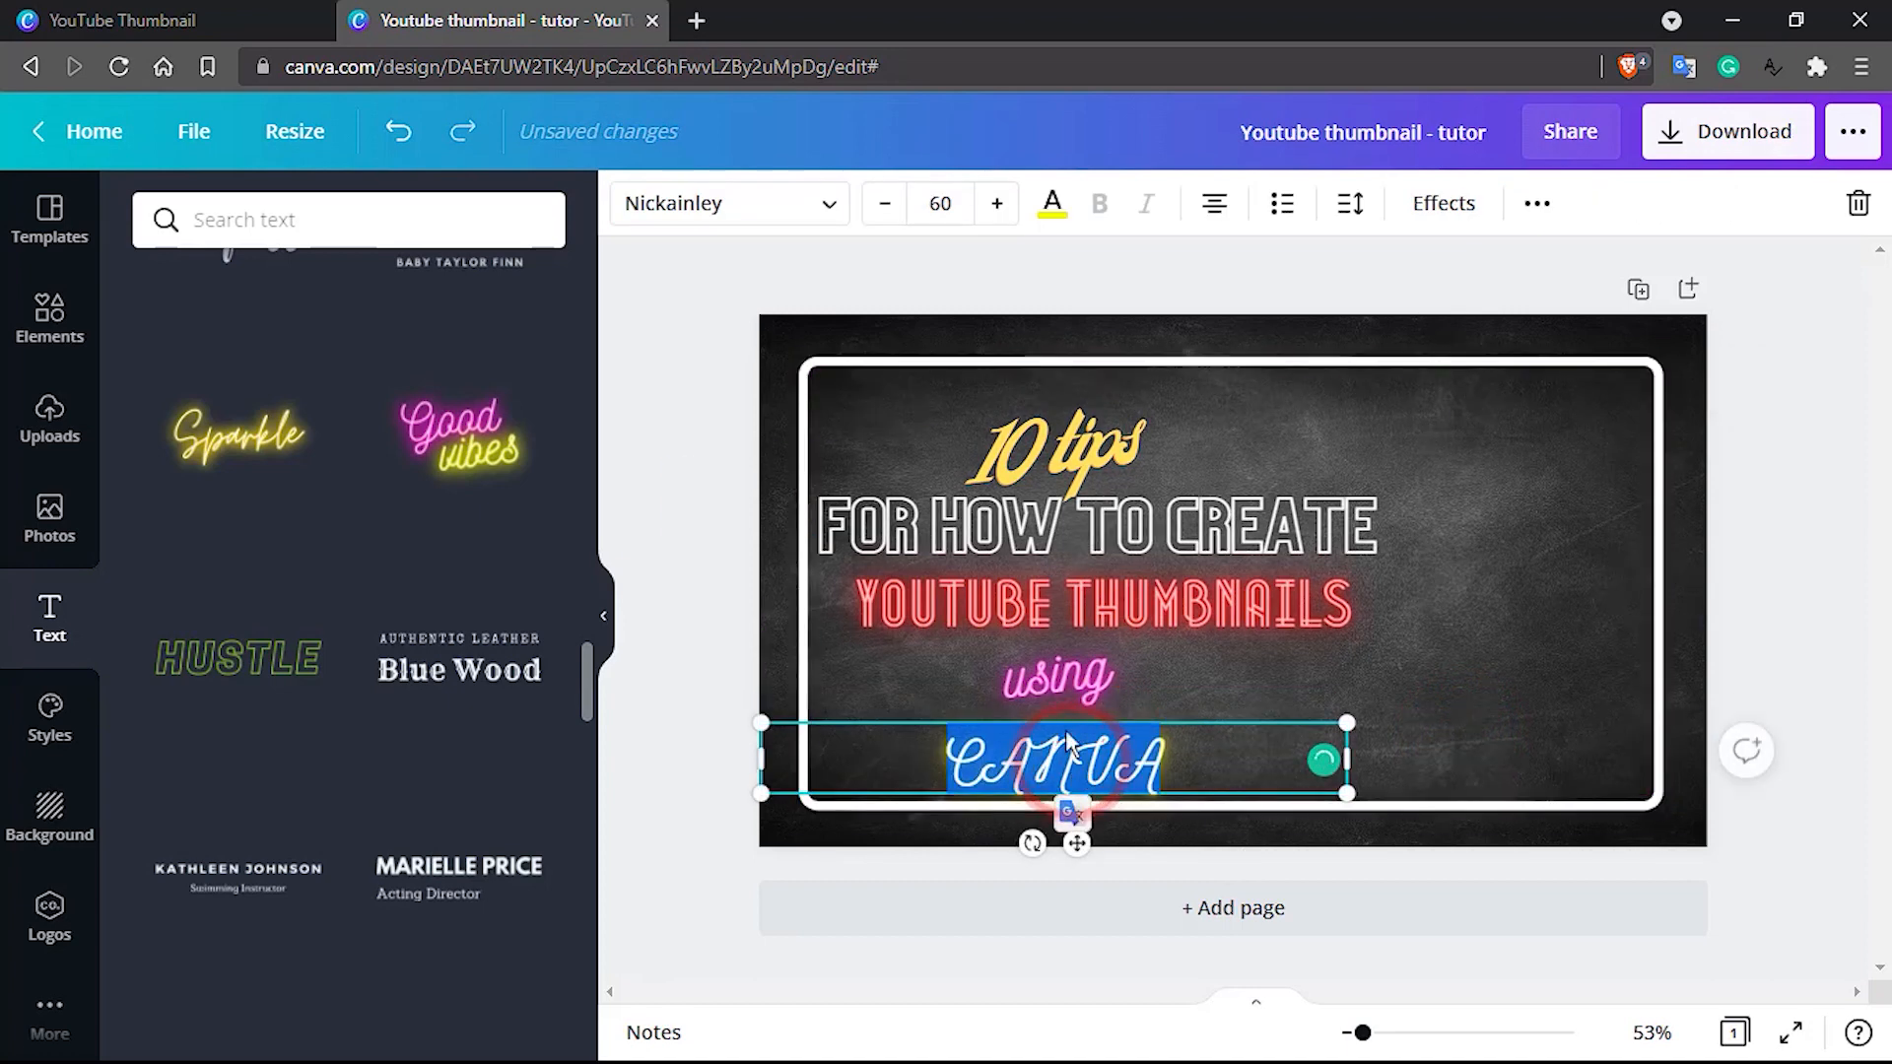
{"action": "left_click", "coordinate": [949, 200]}
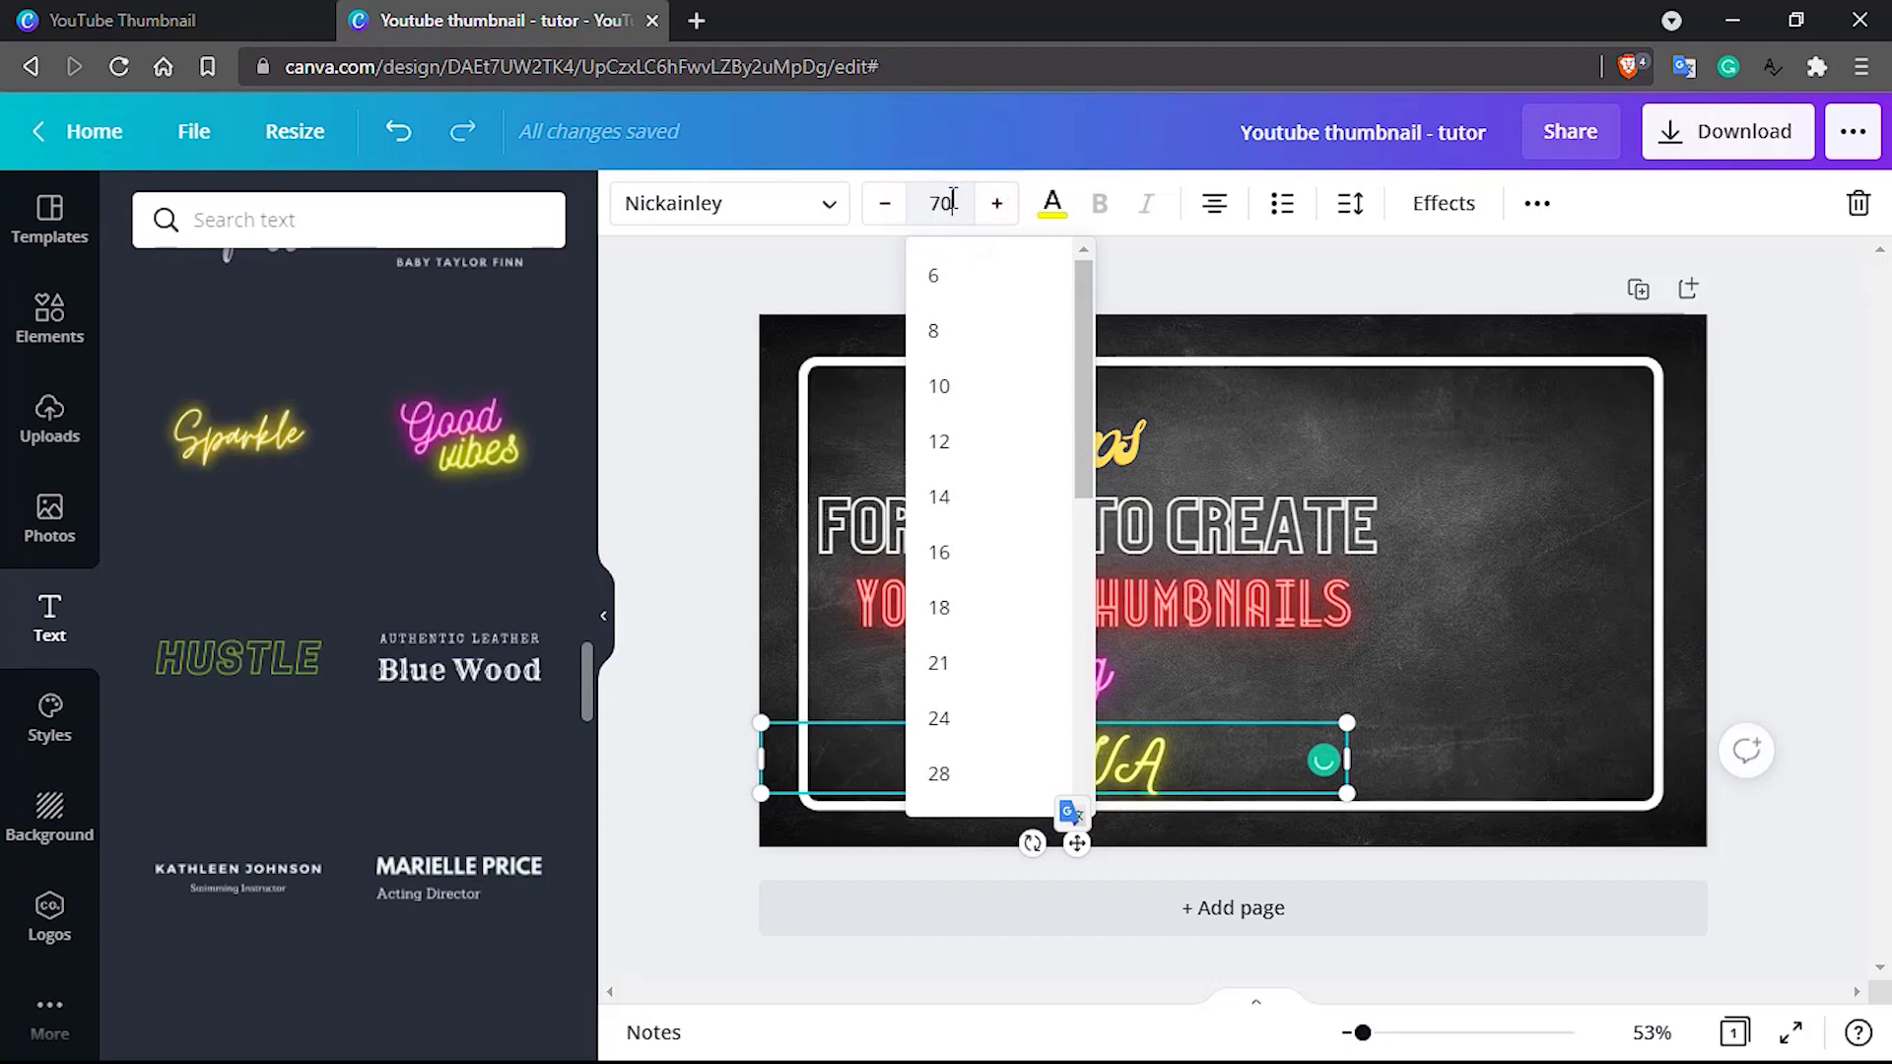
{"action": "type", "text": "70"}
{"action": "key", "text": "Return"}
{"action": "left_click", "coordinate": [1395, 623]}
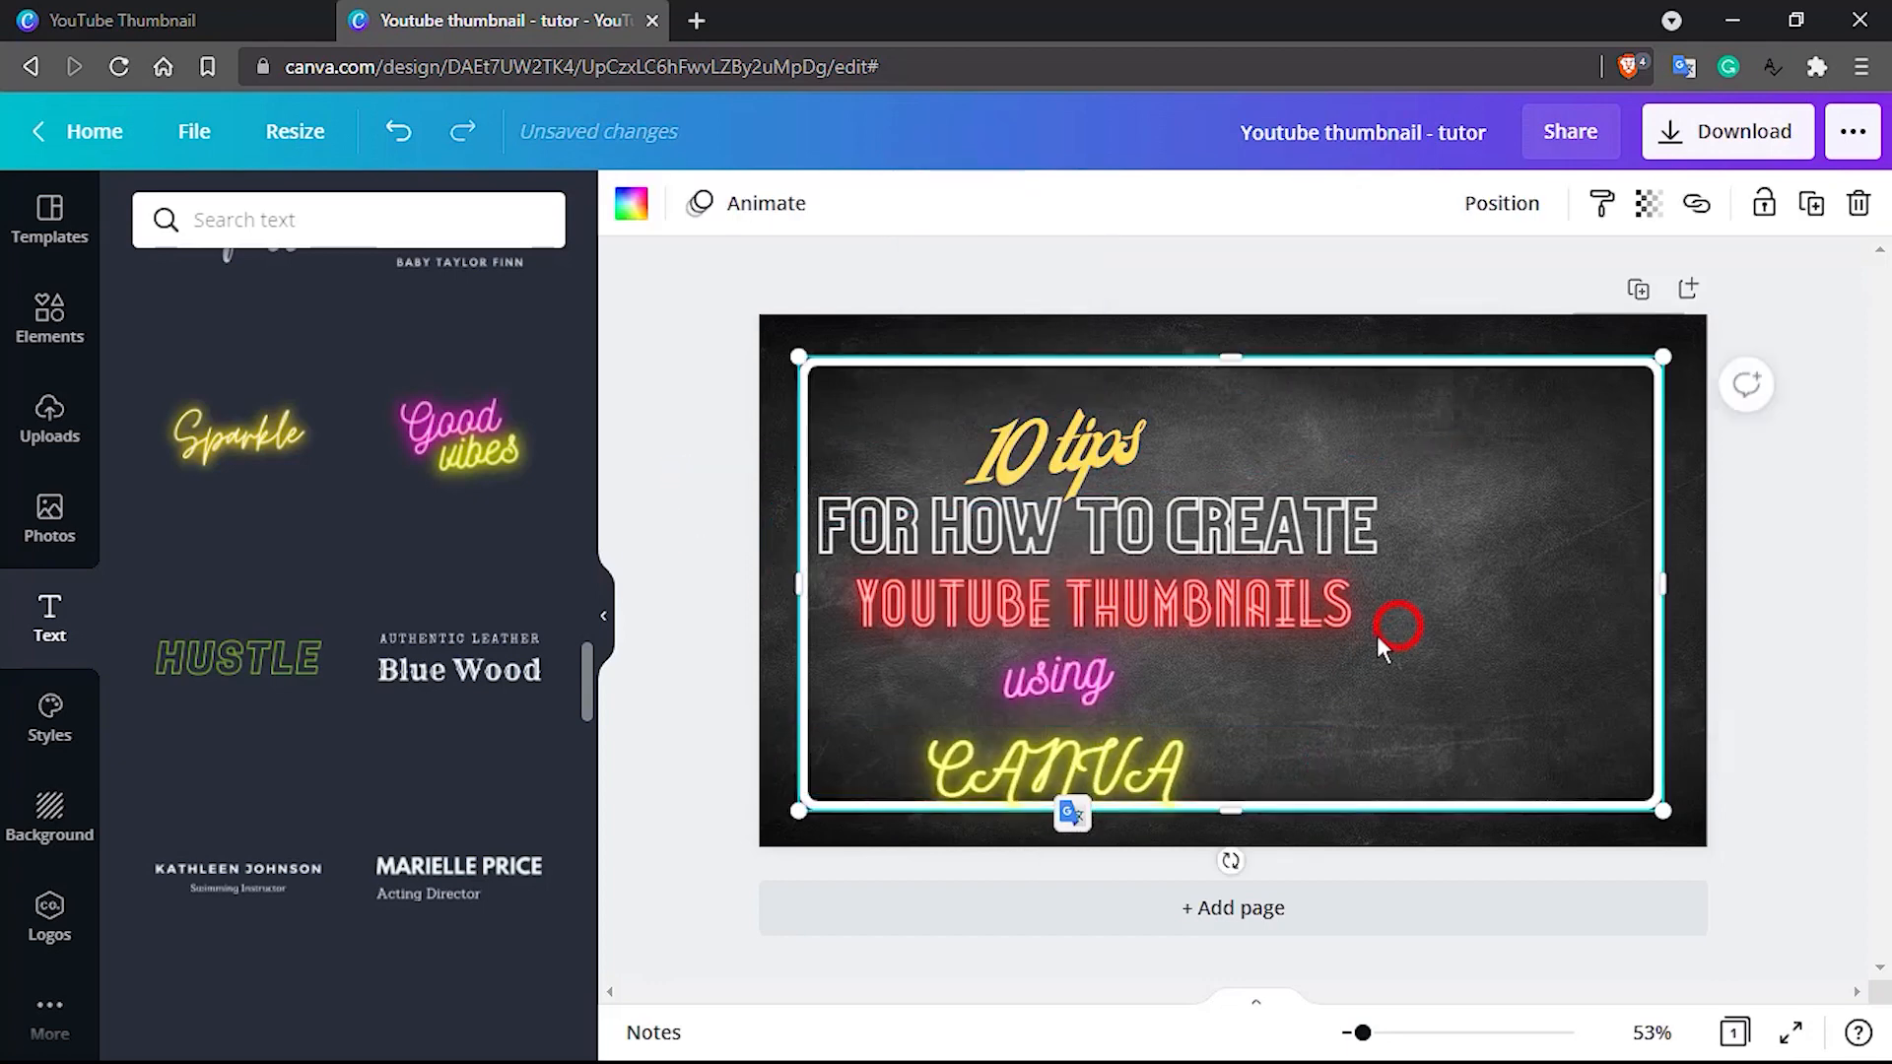
Nudge the yellow neon "CANVA" text up so it sits clear of the frame's lower edge
{"action": "left_click", "coordinate": [1124, 754]}
{"action": "key", "text": "Up"}
{"action": "key", "text": "Up"}
{"action": "key", "text": "Up"}
{"action": "key", "text": "Up"}
{"action": "key", "text": "Up"}
{"action": "key", "text": "Up"}
{"action": "key", "text": "Up"}
{"action": "key", "text": "Up"}
{"action": "key", "text": "Up"}
{"action": "key", "text": "Up"}
{"action": "key", "text": "Up"}
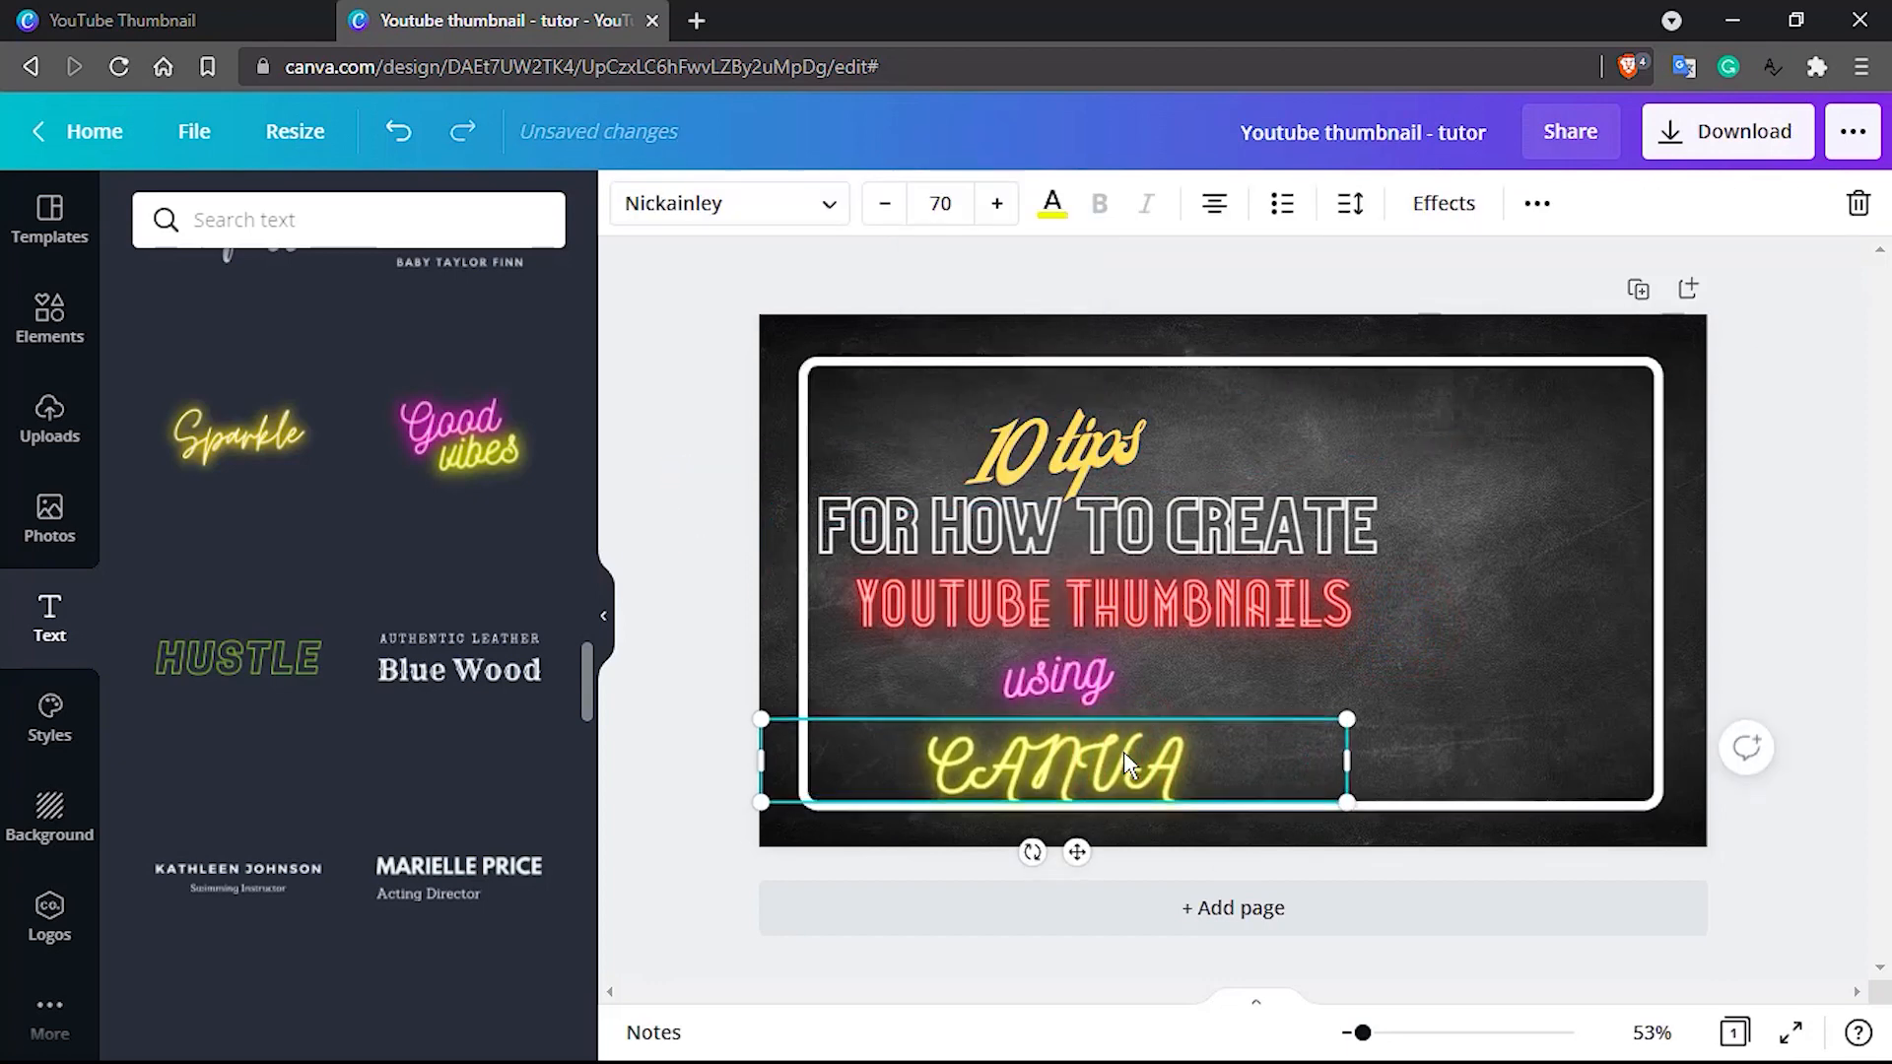
{"action": "key", "text": "Up"}
{"action": "key", "text": "Up"}
{"action": "key", "text": "Up"}
{"action": "key", "text": "Up"}
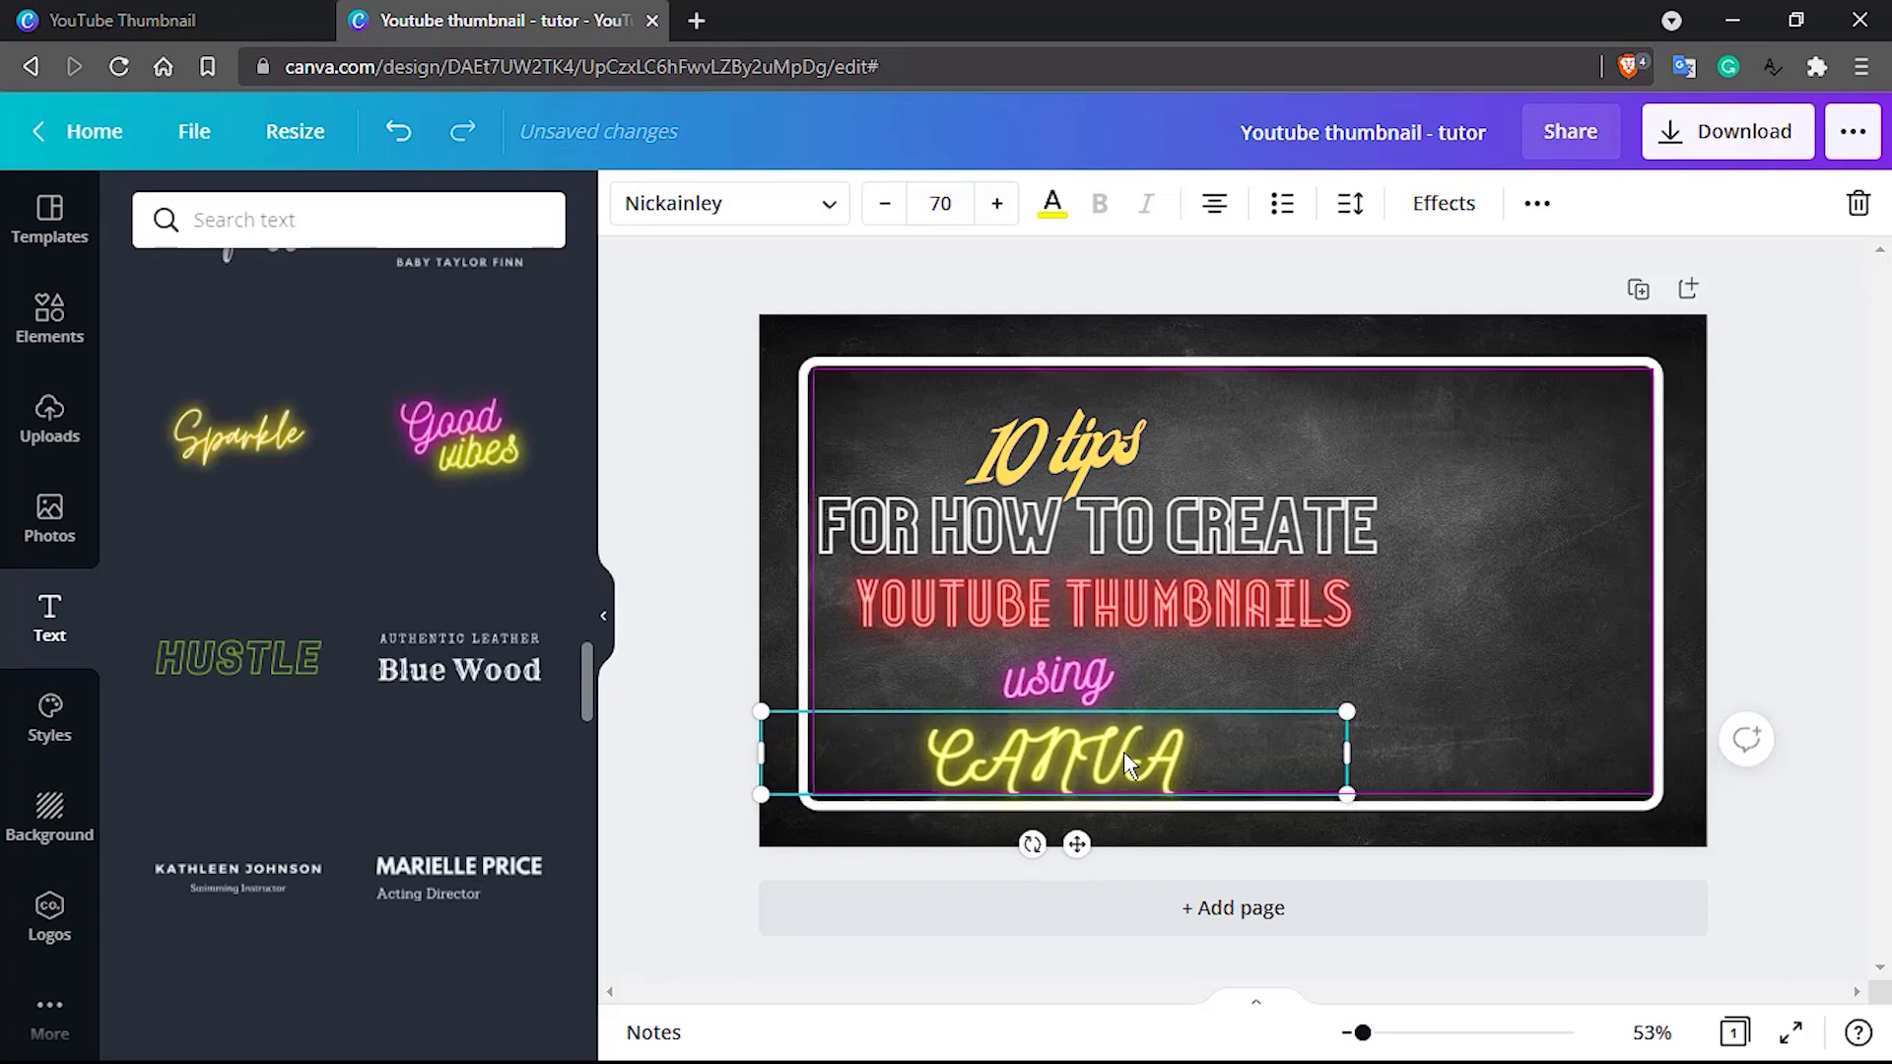
{"action": "left_click", "coordinate": [1428, 630]}
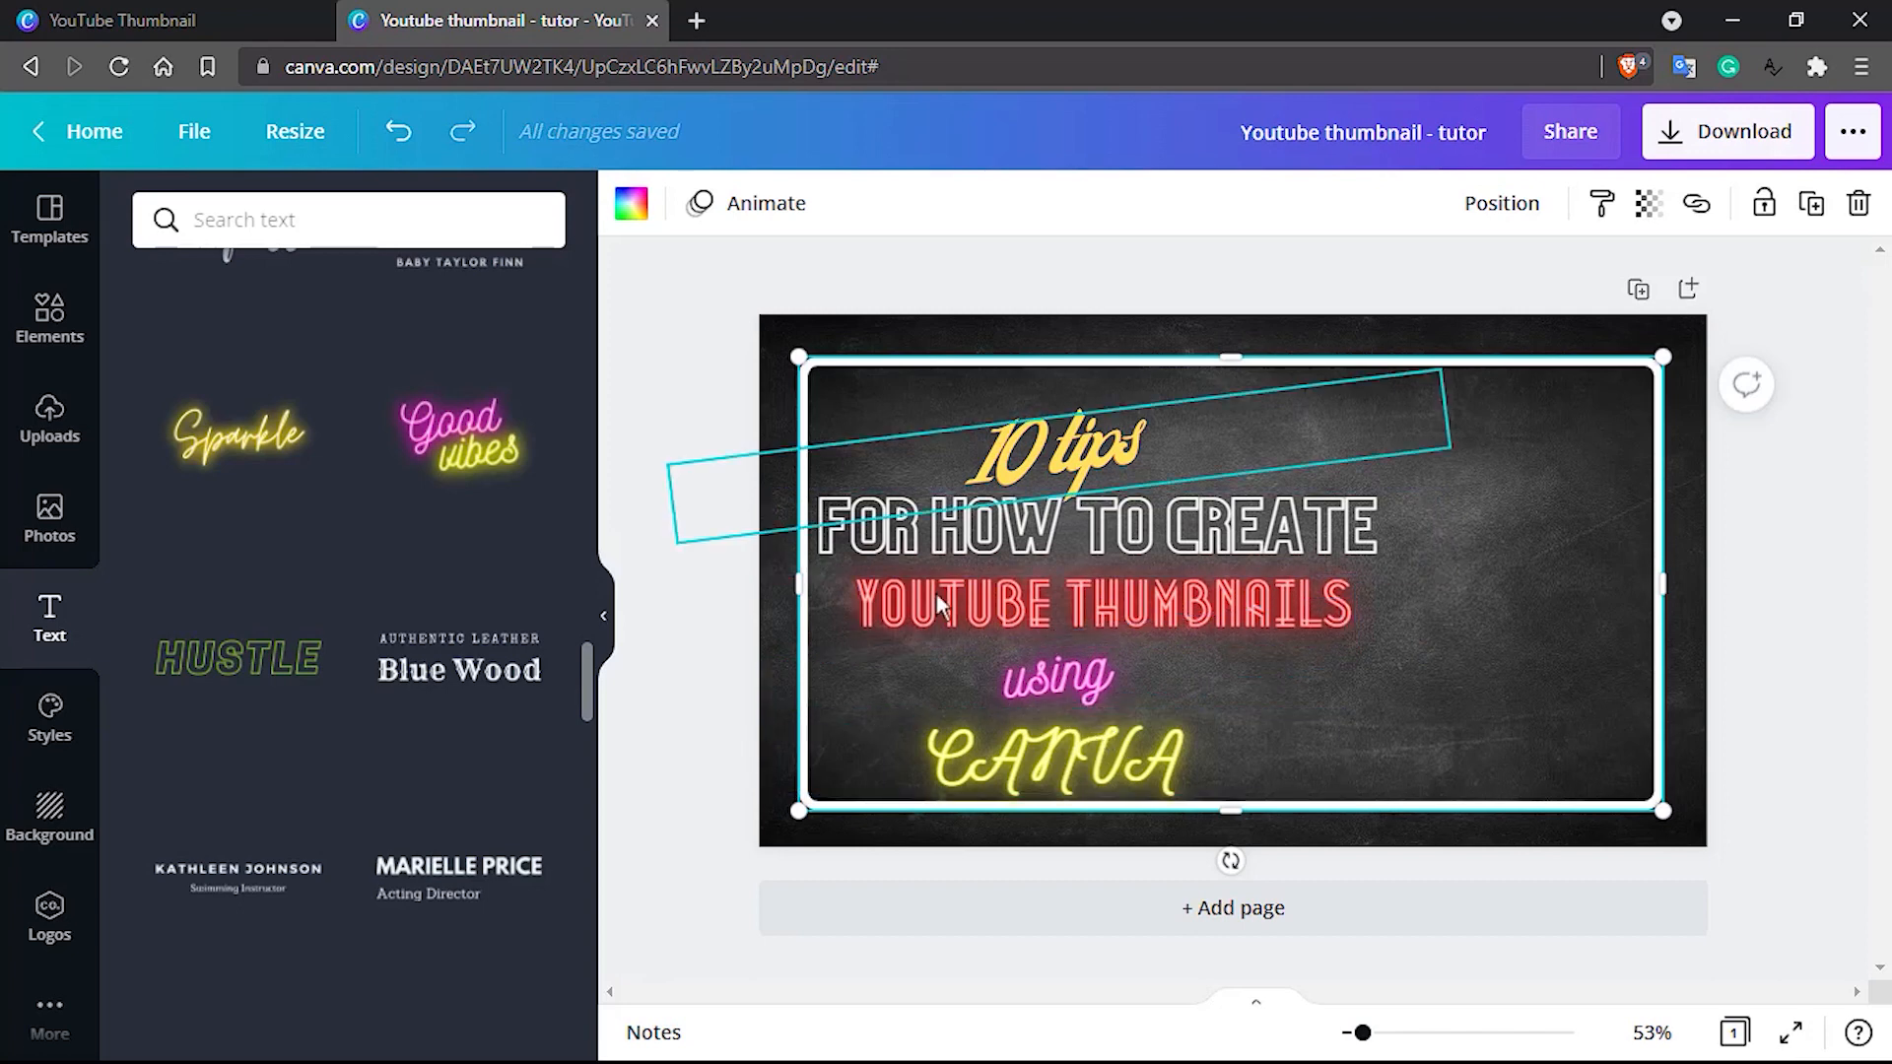
Add the "Authentic Leather / Blue Wood" text combination, clear its upper line and ungroup it
{"action": "left_click", "coordinate": [930, 530]}
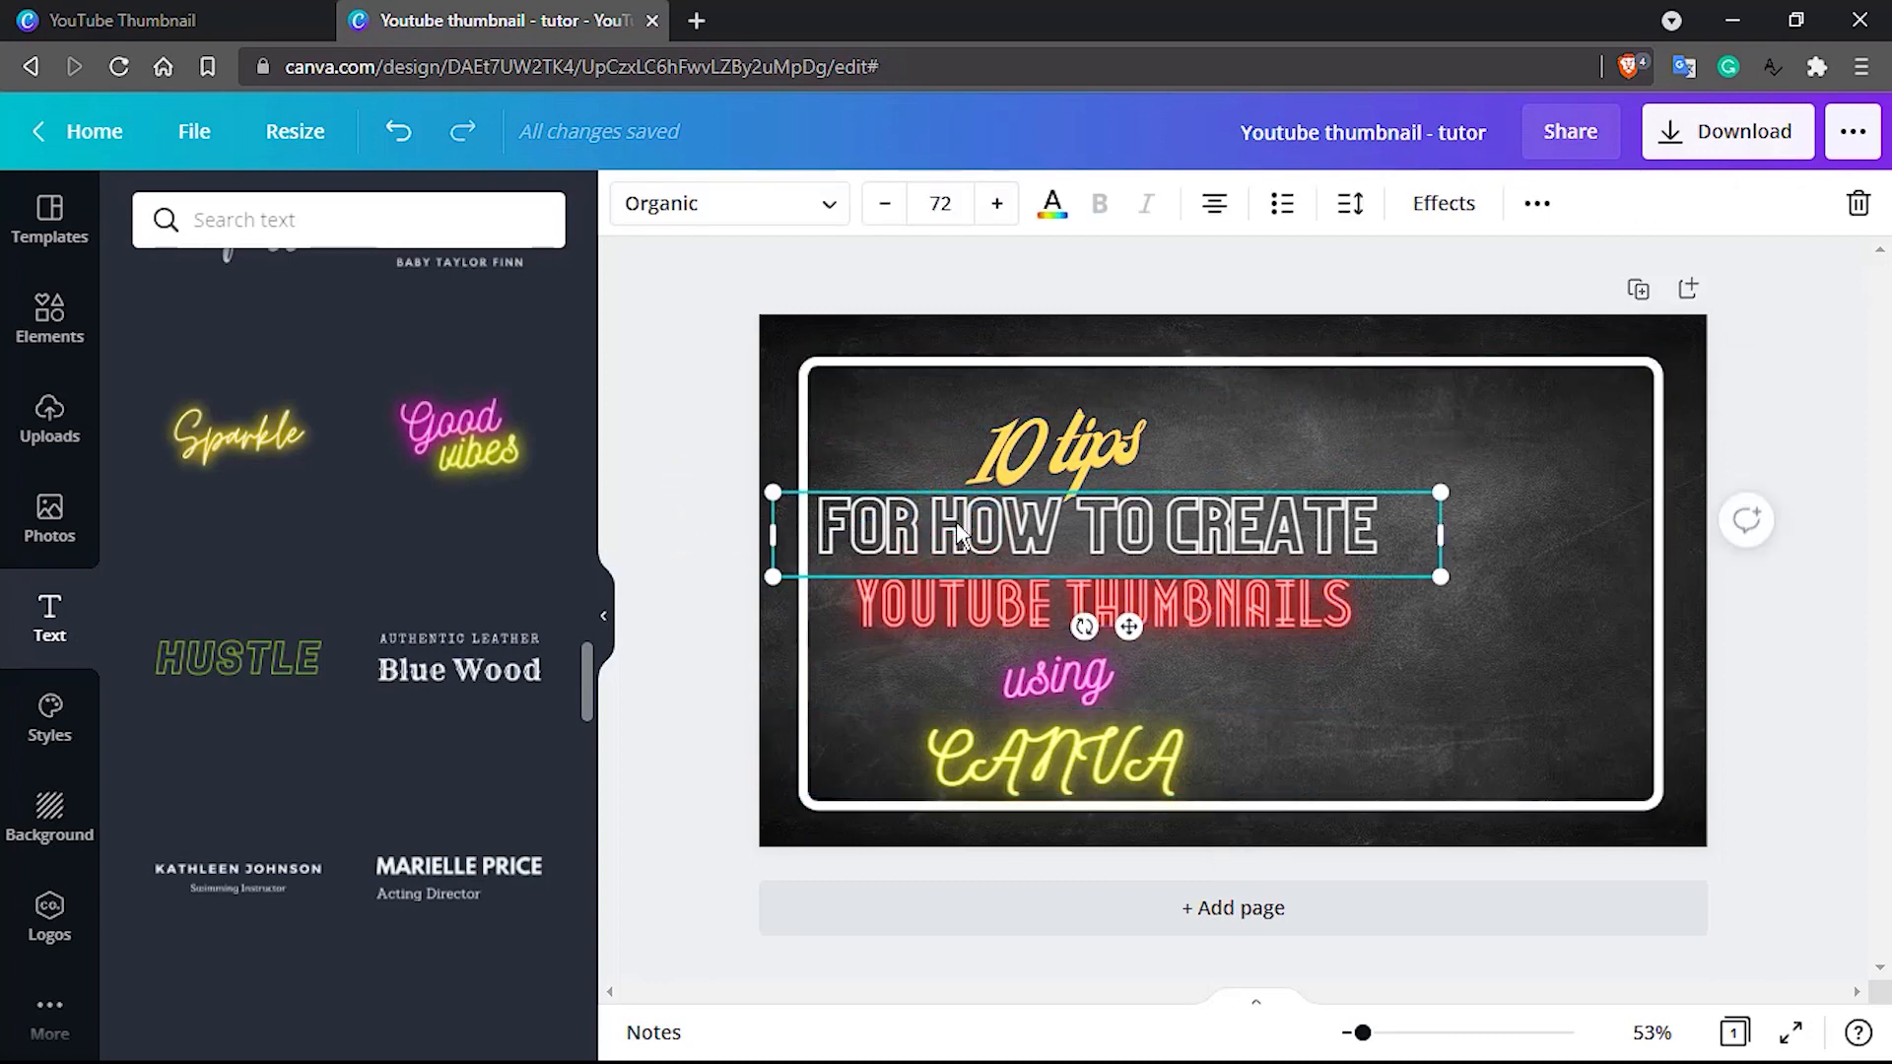
{"action": "left_click", "coordinate": [480, 666]}
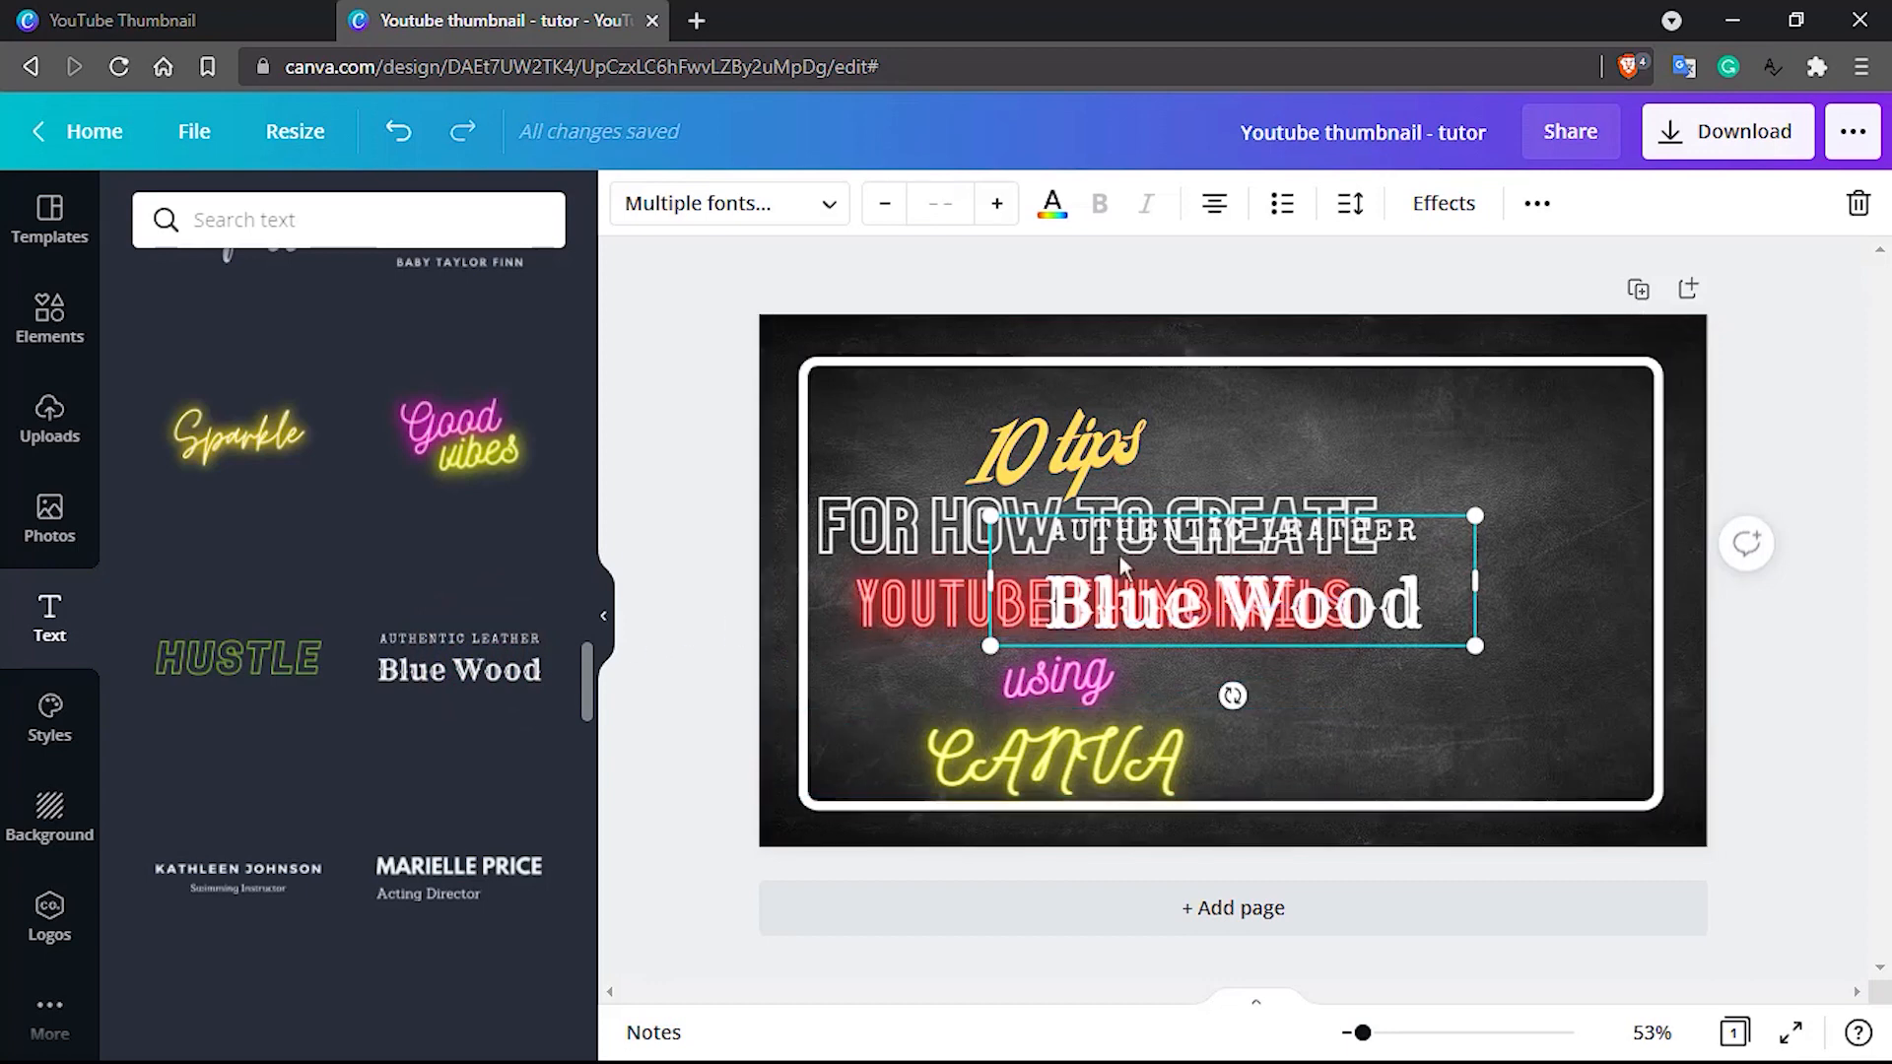
{"action": "left_click", "coordinate": [1260, 534]}
{"action": "double_click", "coordinate": [1259, 534]}
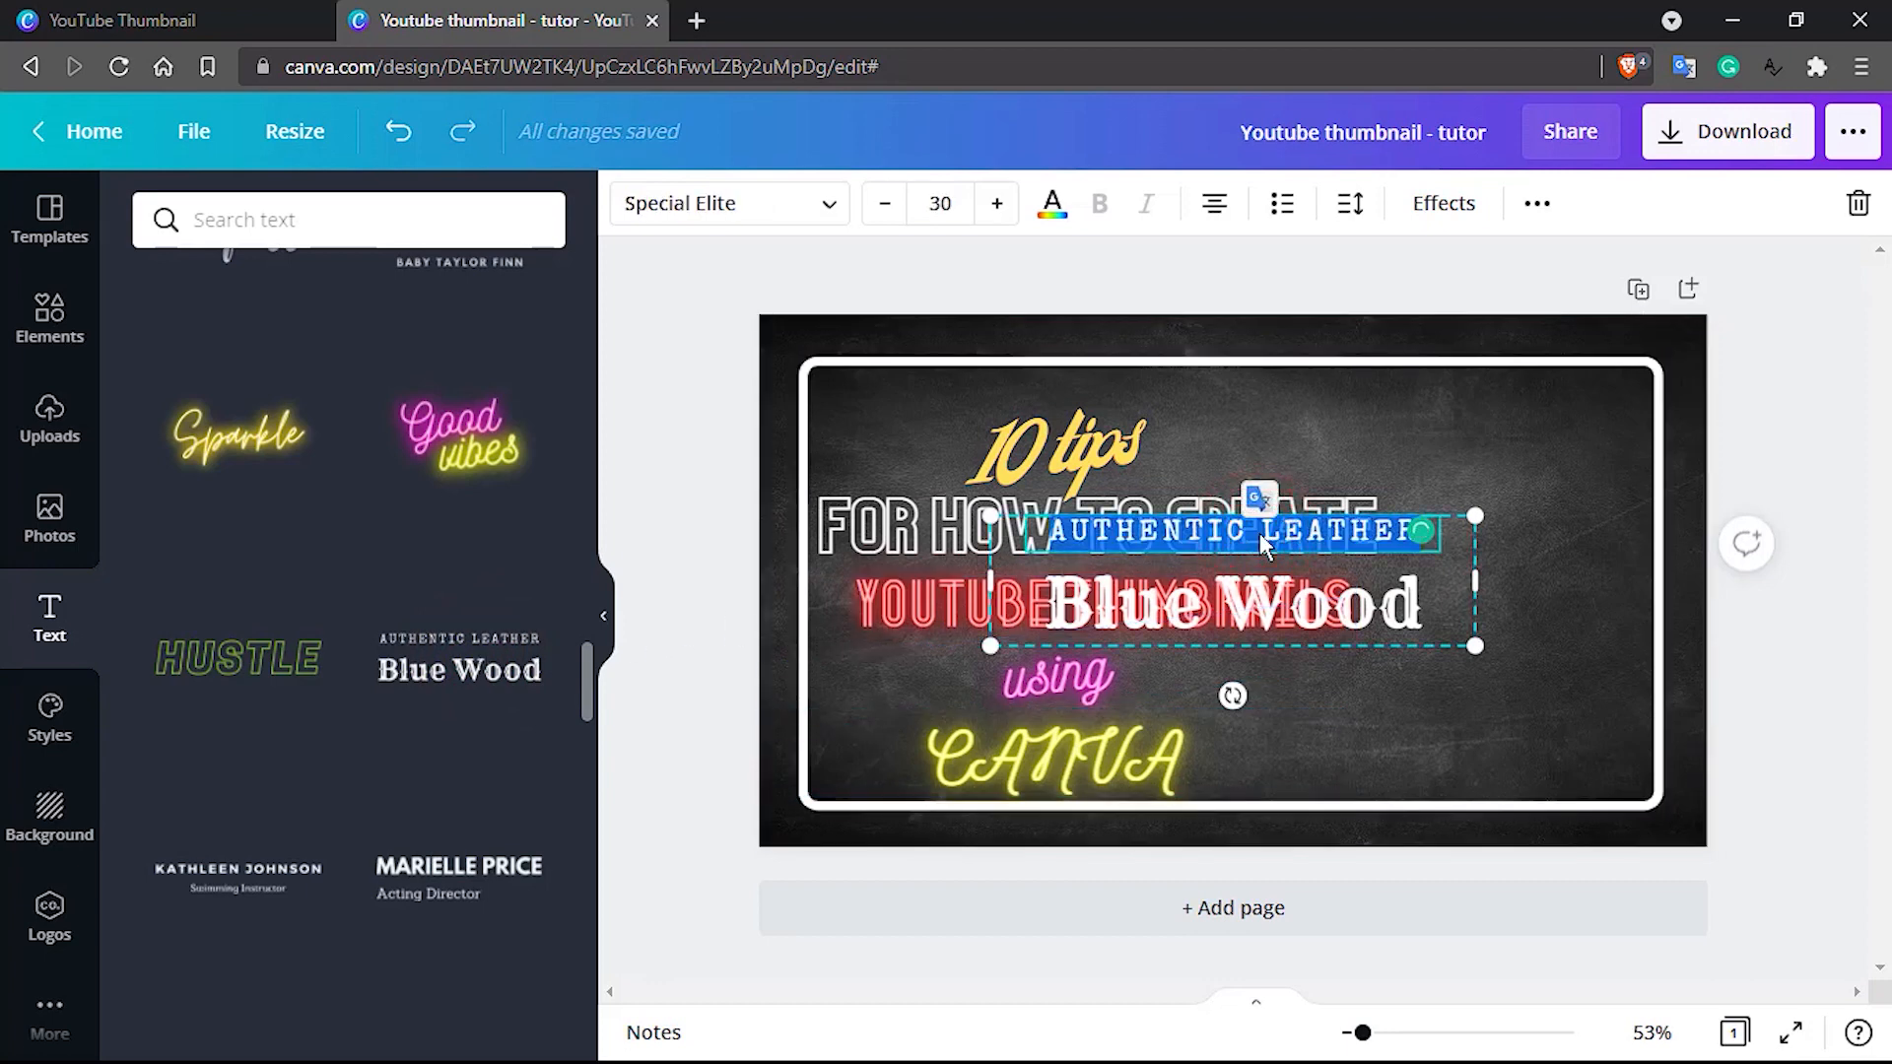
{"action": "key", "text": "BackSpace"}
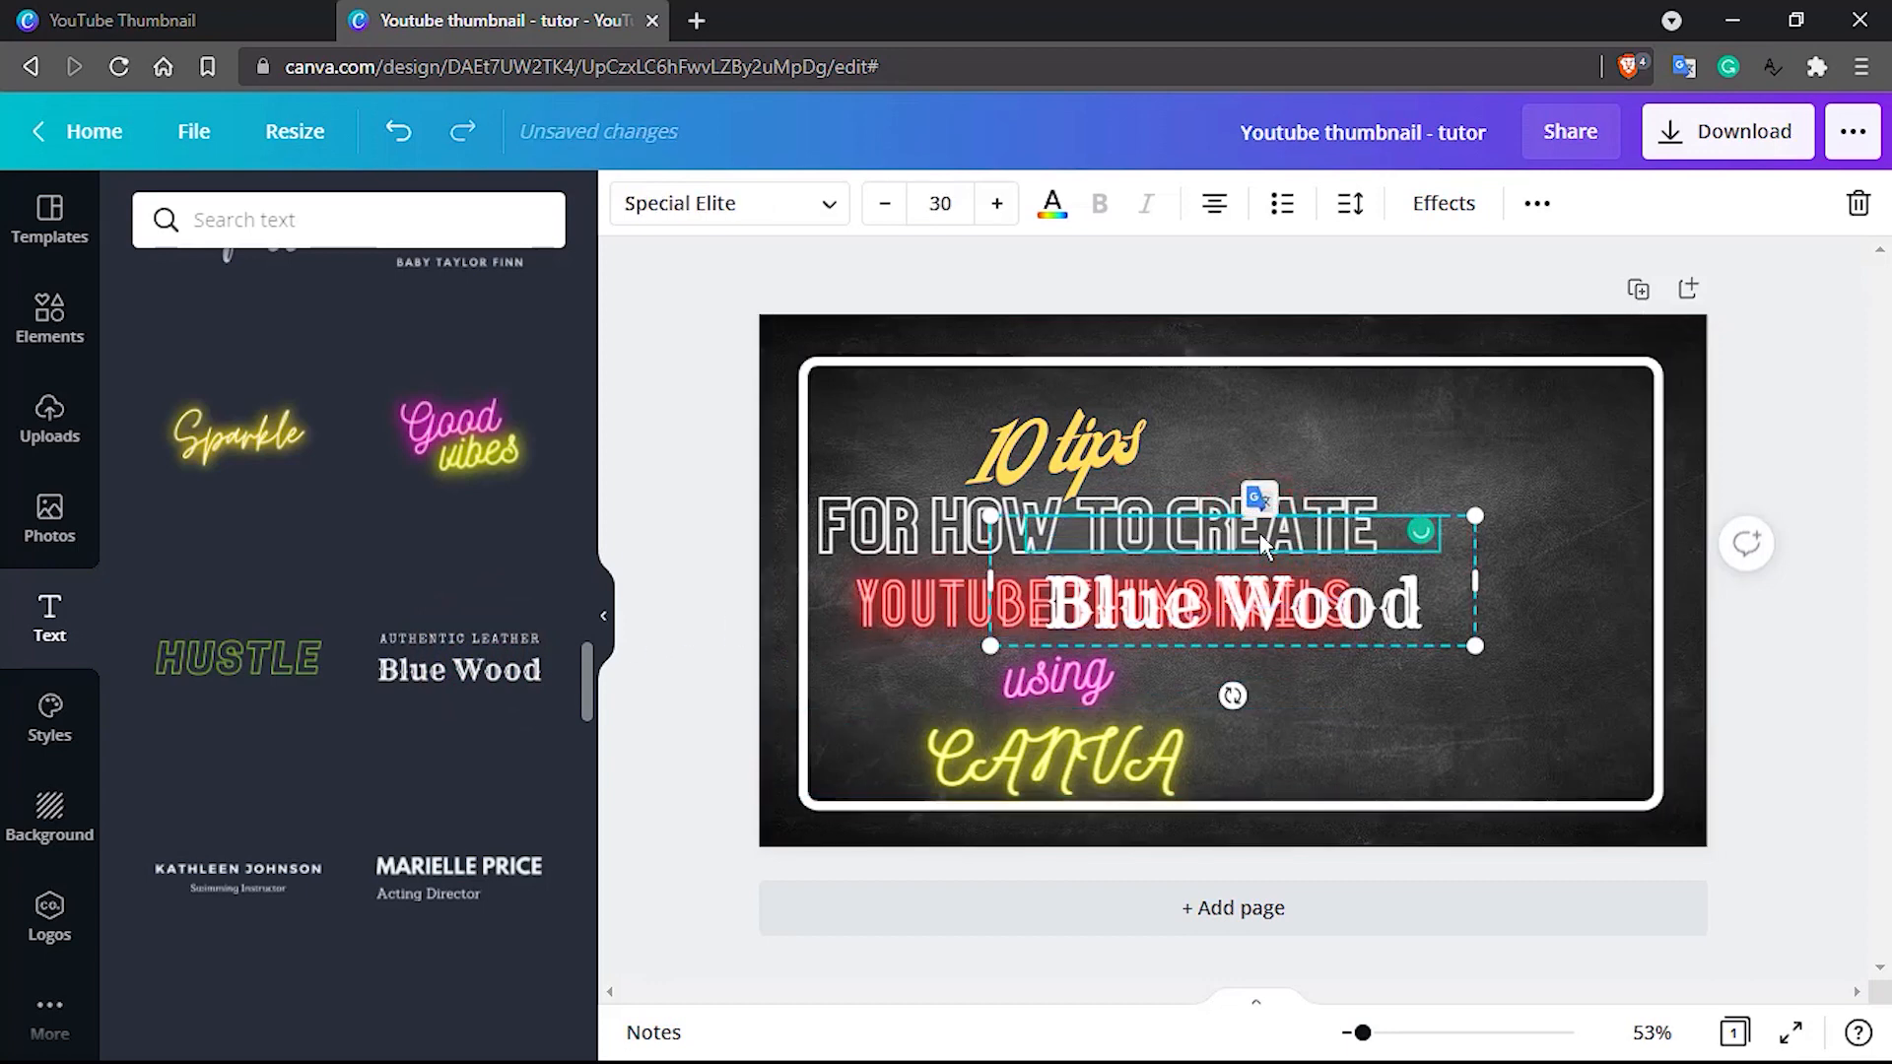
{"action": "left_click", "coordinate": [1541, 209]}
{"action": "left_click", "coordinate": [1094, 270]}
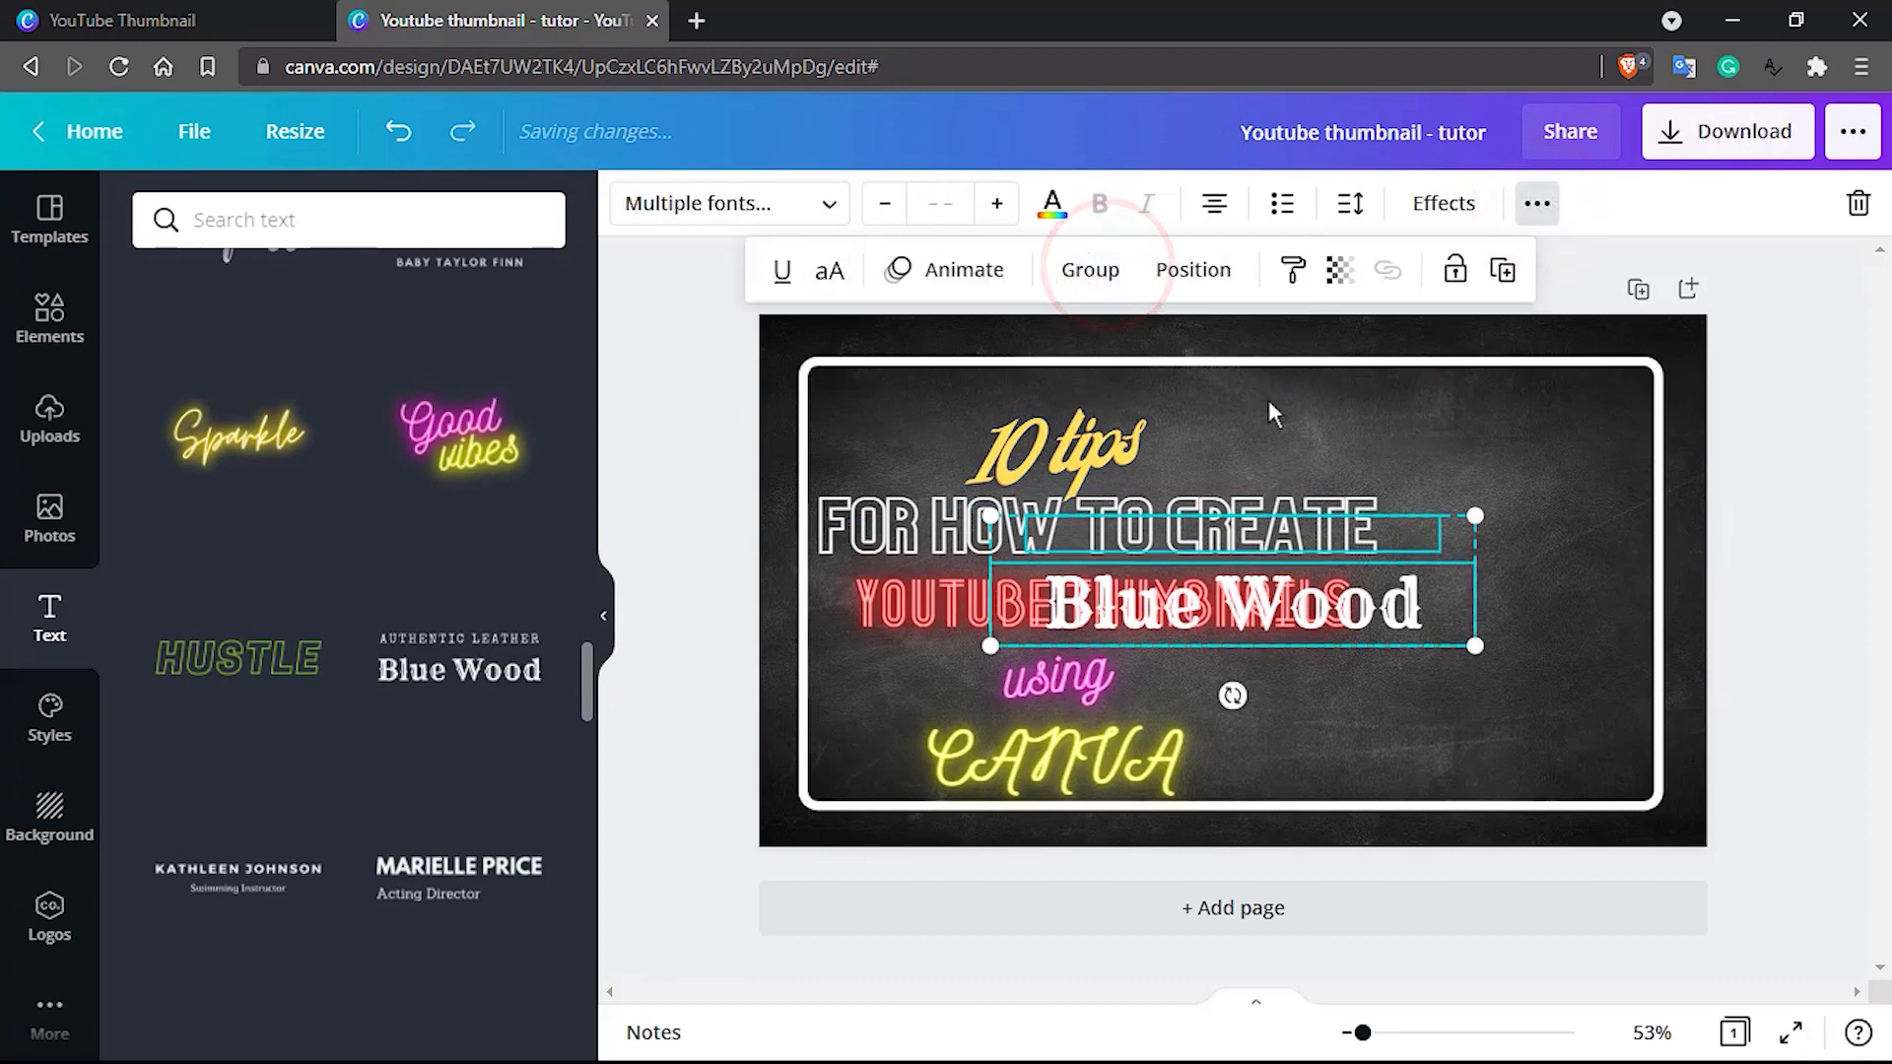
Move the "Blue Wood" text into the frame's lower-right corner beside the neon "CANVA" and replace its wording with "CANVA"
{"action": "left_click", "coordinate": [1429, 537]}
{"action": "key", "text": "Delete"}
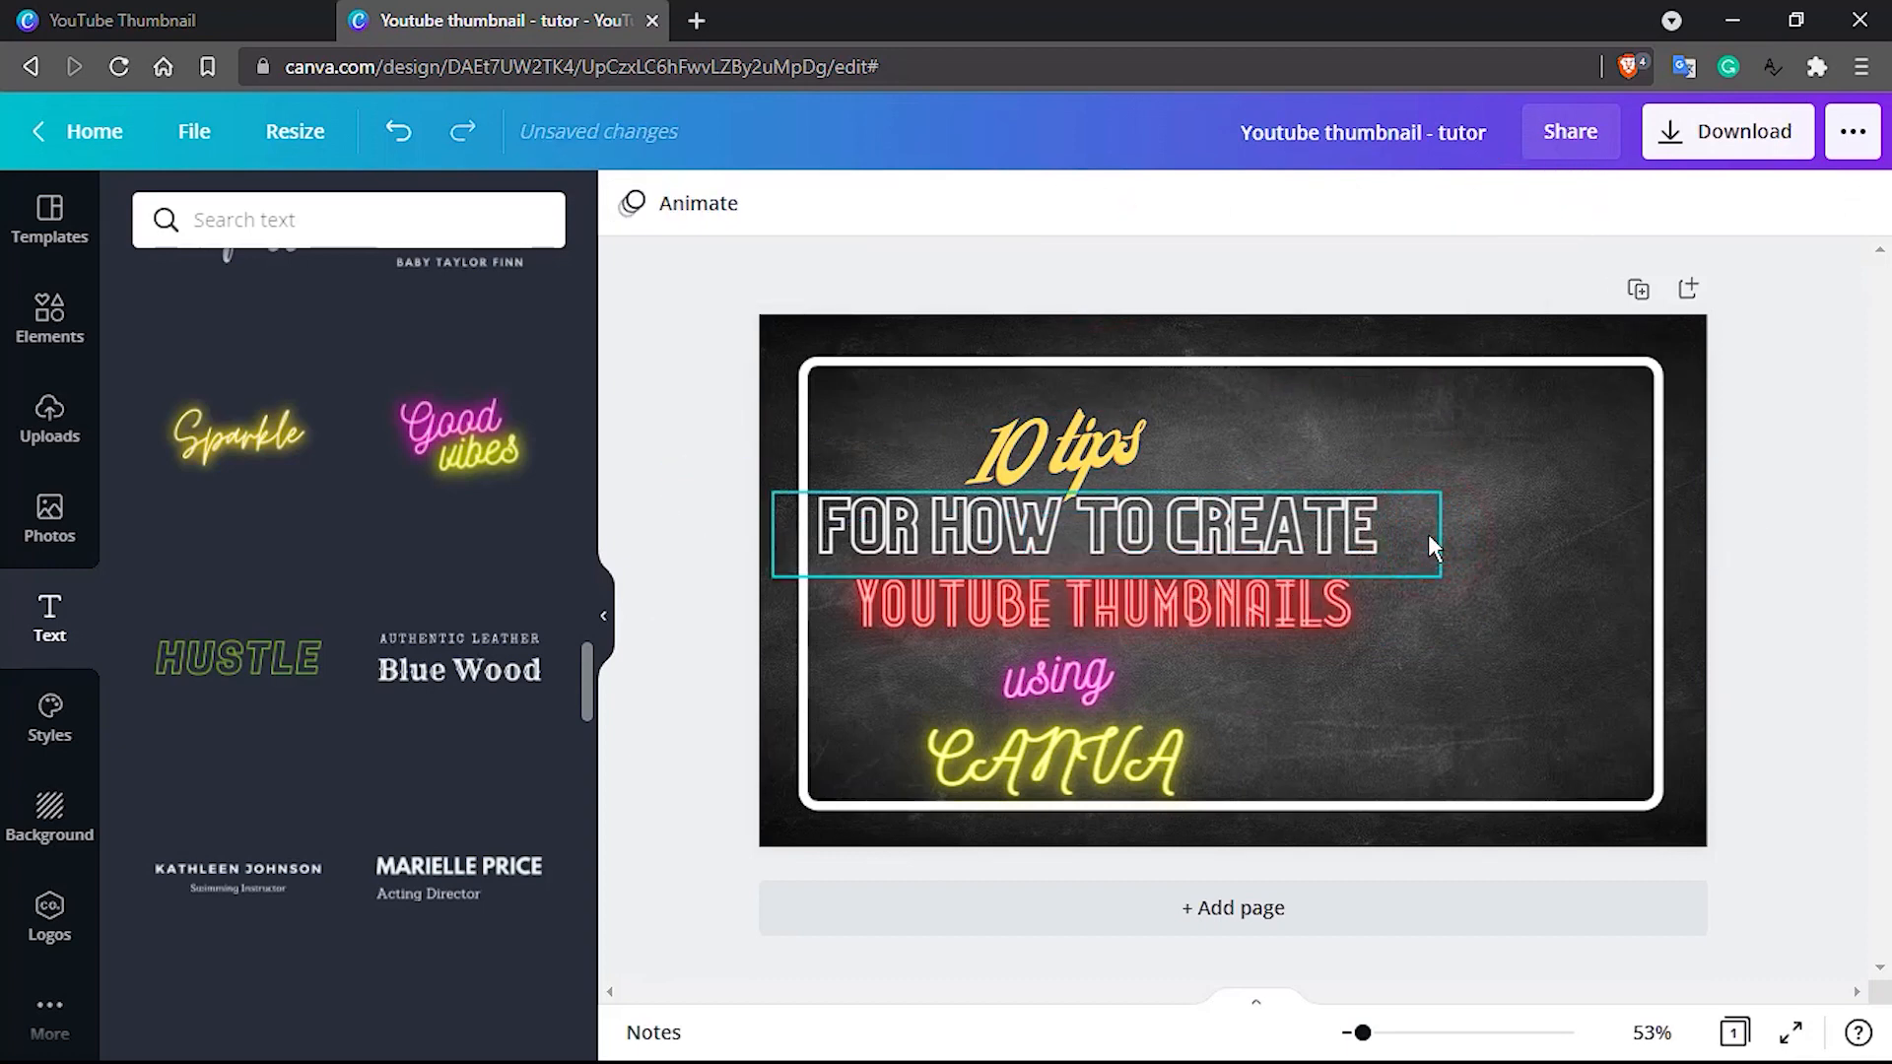
{"action": "key", "text": "ctrl+z"}
{"action": "left_click_drag", "start_coordinate": [1415, 611], "coordinate": [1587, 747]}
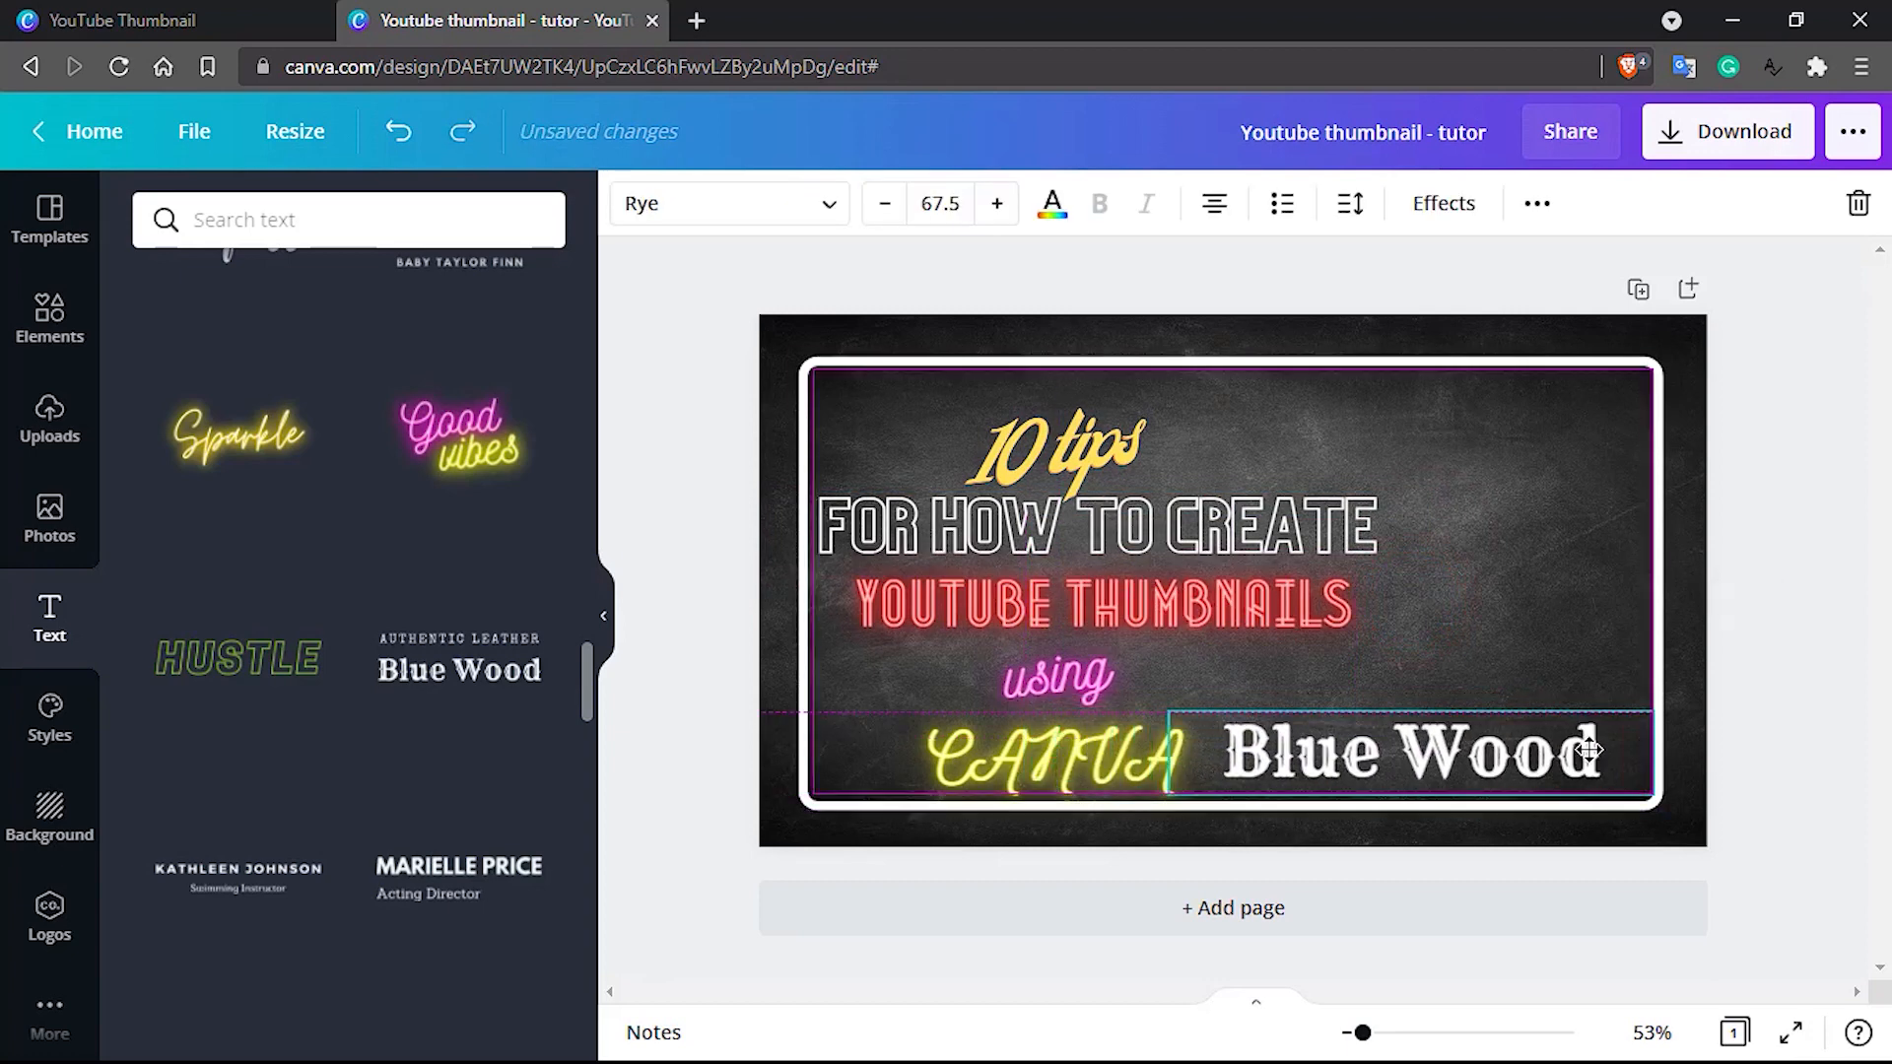
{"action": "double_click", "coordinate": [1481, 752]}
{"action": "type", "text": "CANVA"}
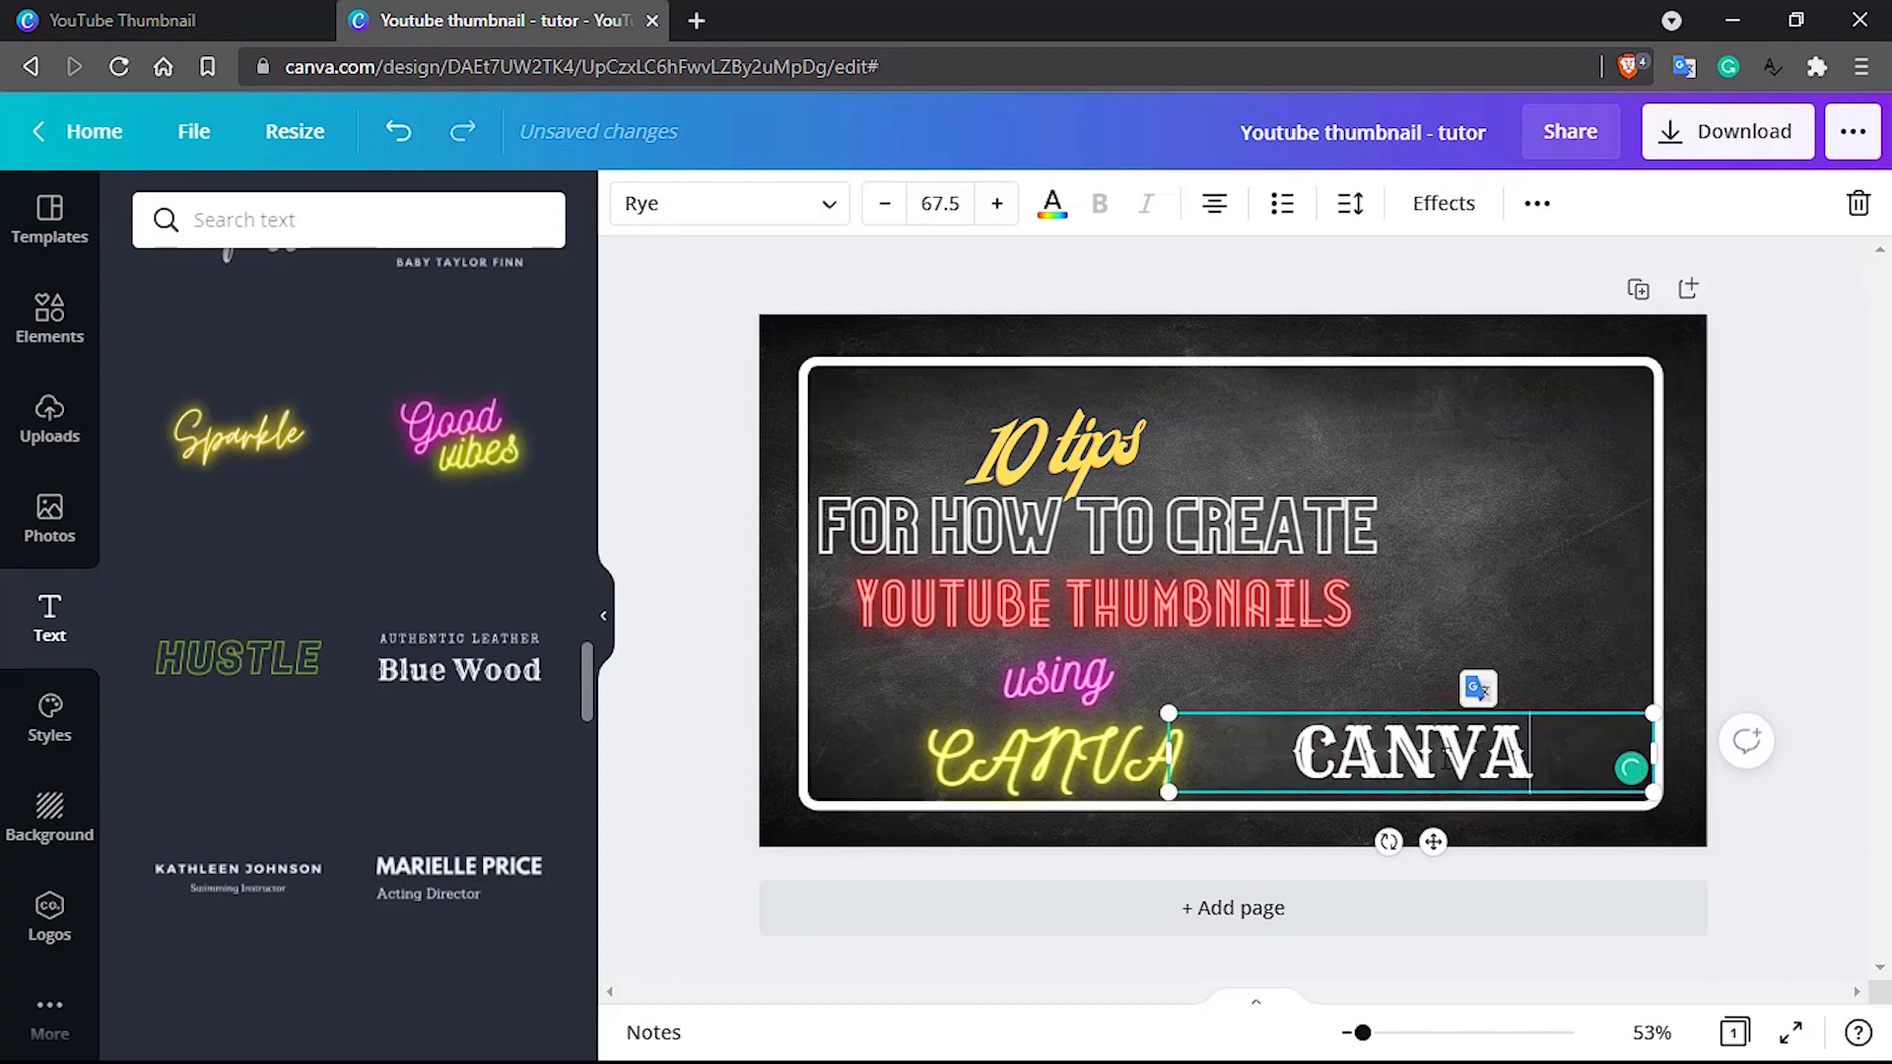
Set the white Rye-font "CANVA" text to size 70 and colour it bright yellow
{"action": "double_click", "coordinate": [1445, 759]}
{"action": "left_click", "coordinate": [944, 203]}
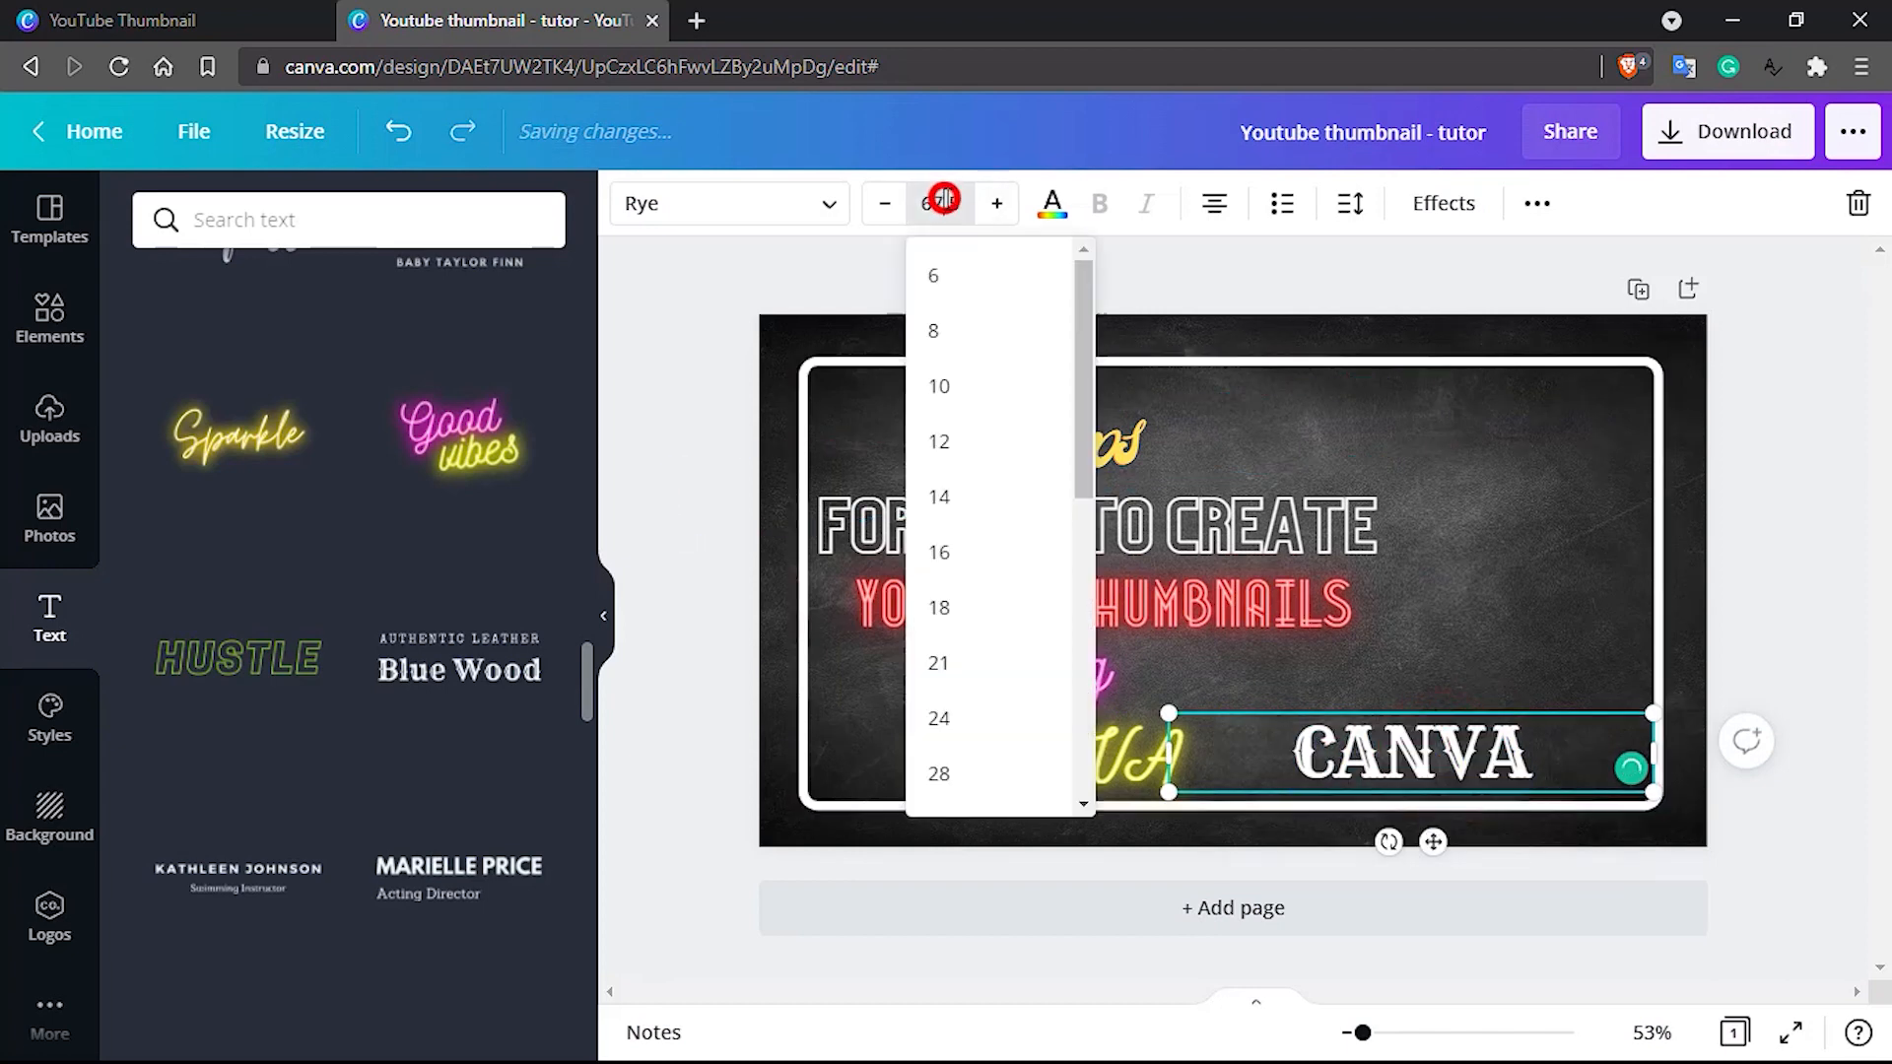
{"action": "type", "text": "70"}
{"action": "key", "text": "Return"}
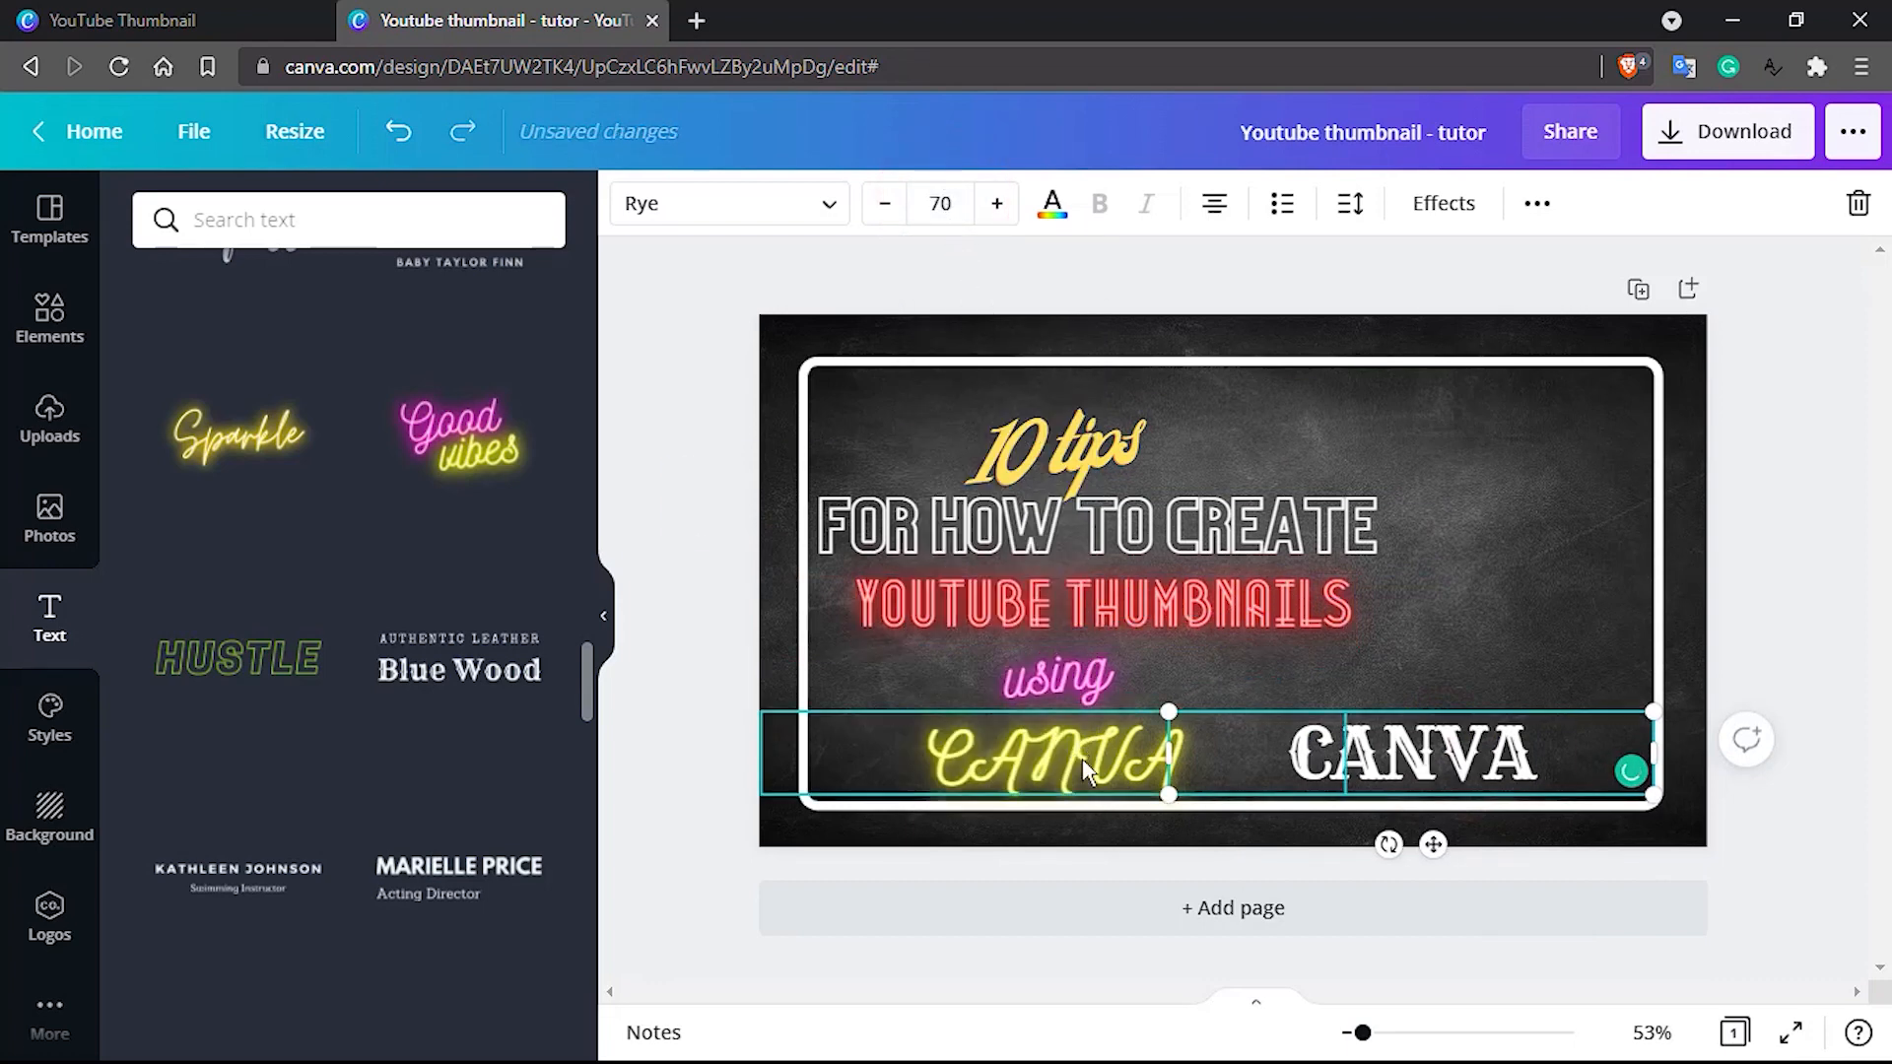
{"action": "left_click", "coordinate": [1449, 631]}
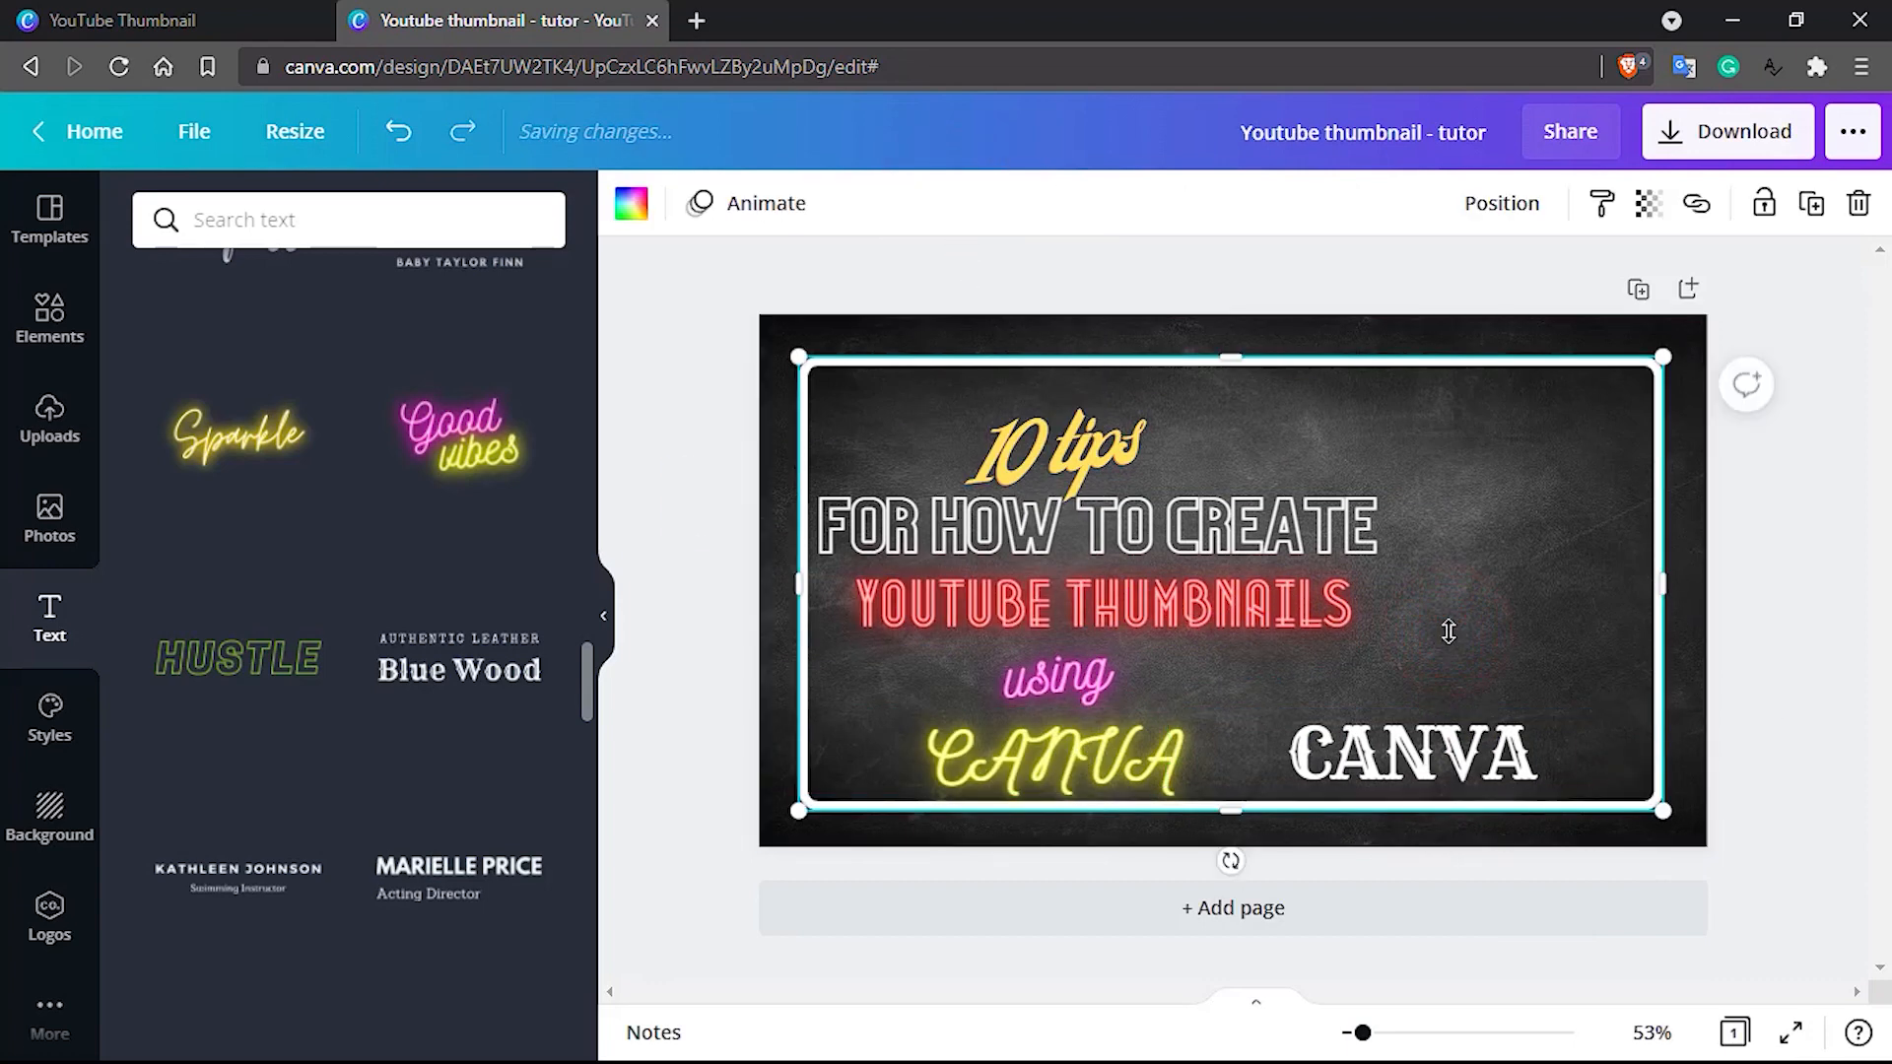
{"action": "double_click", "coordinate": [1437, 767]}
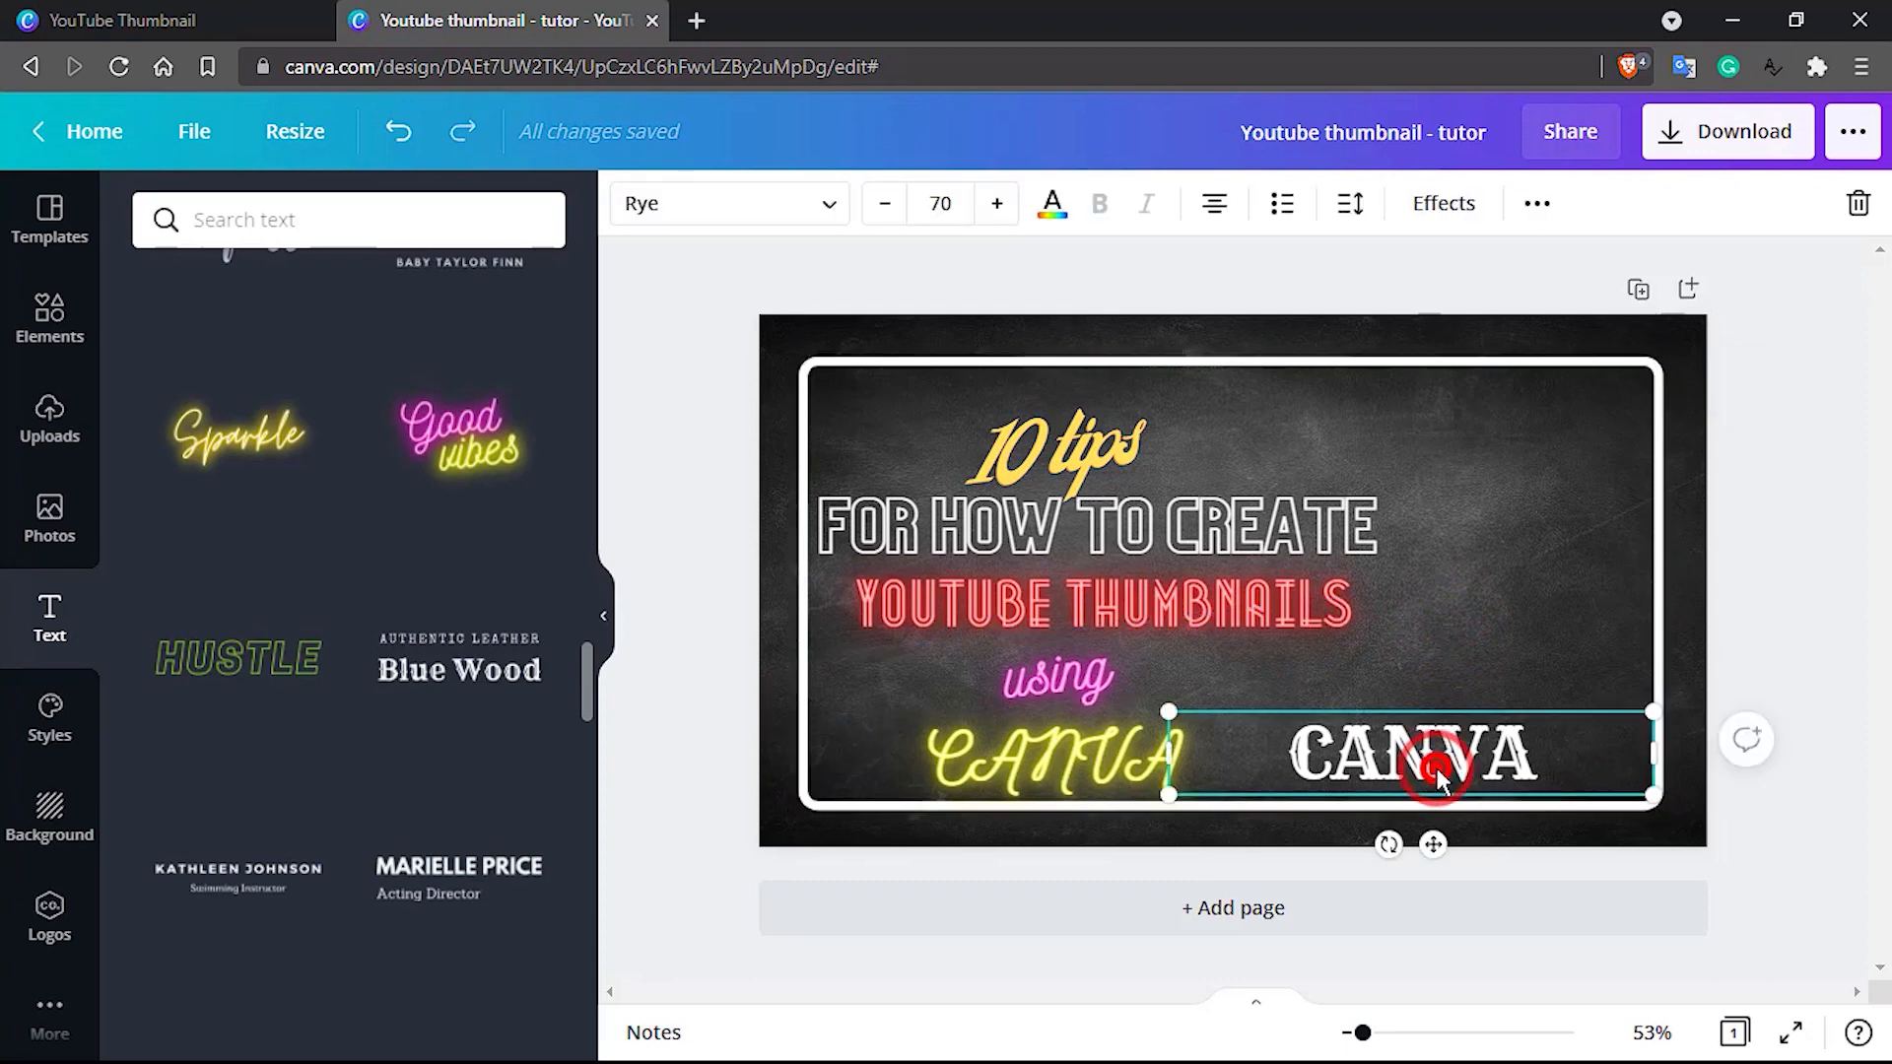
{"action": "left_click", "coordinate": [1060, 209]}
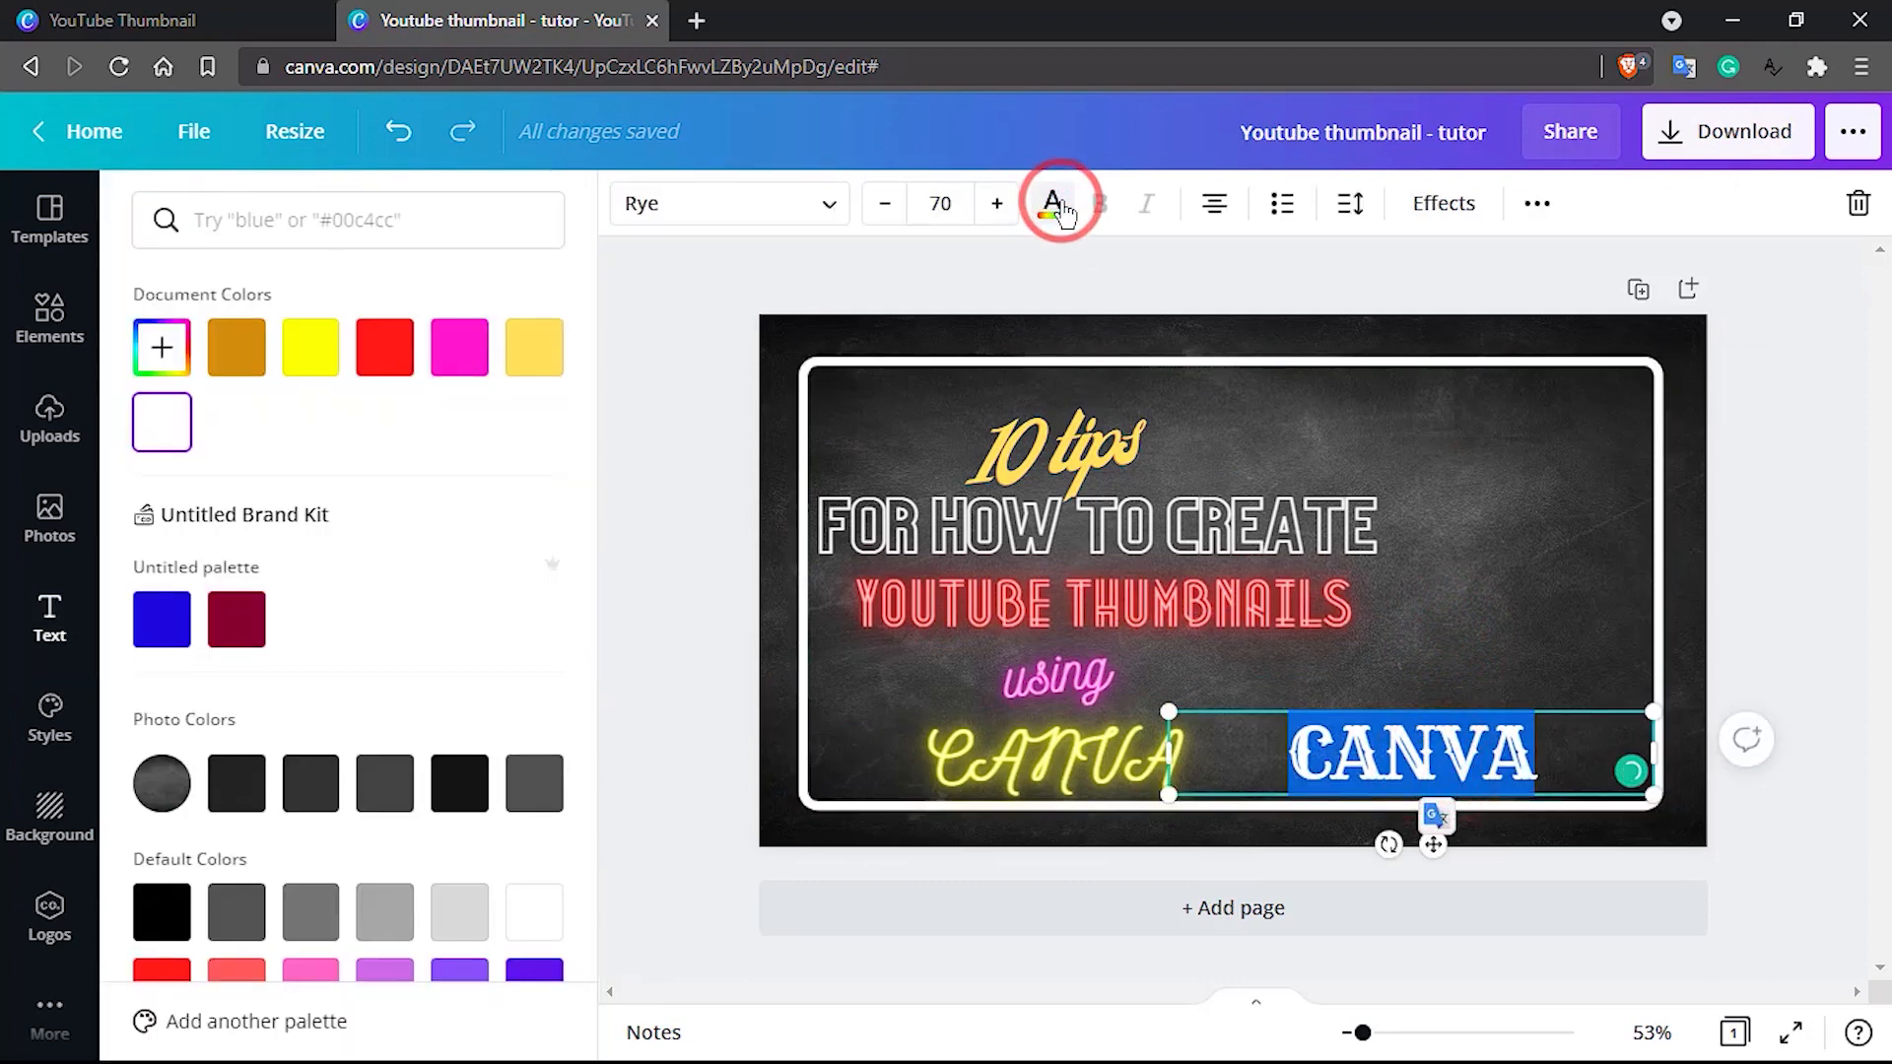
{"action": "left_click", "coordinate": [330, 367]}
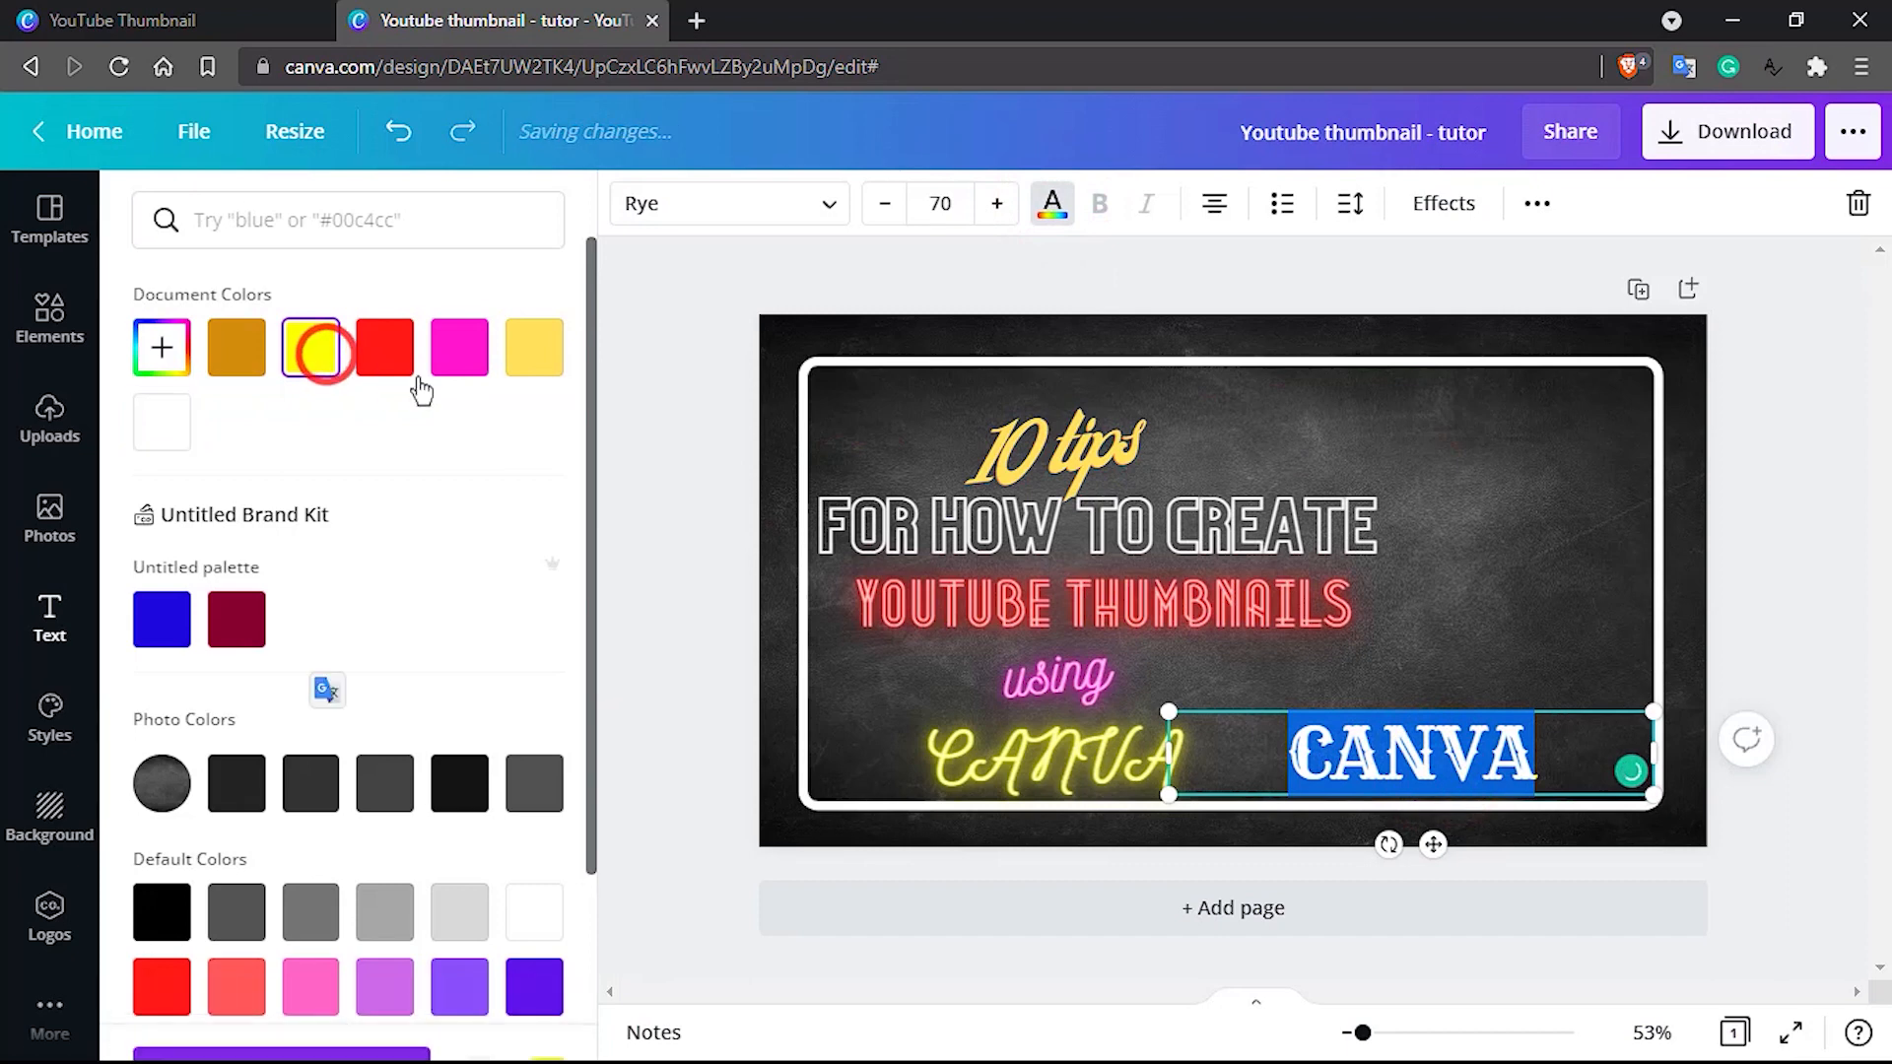
{"action": "left_click", "coordinate": [1453, 639]}
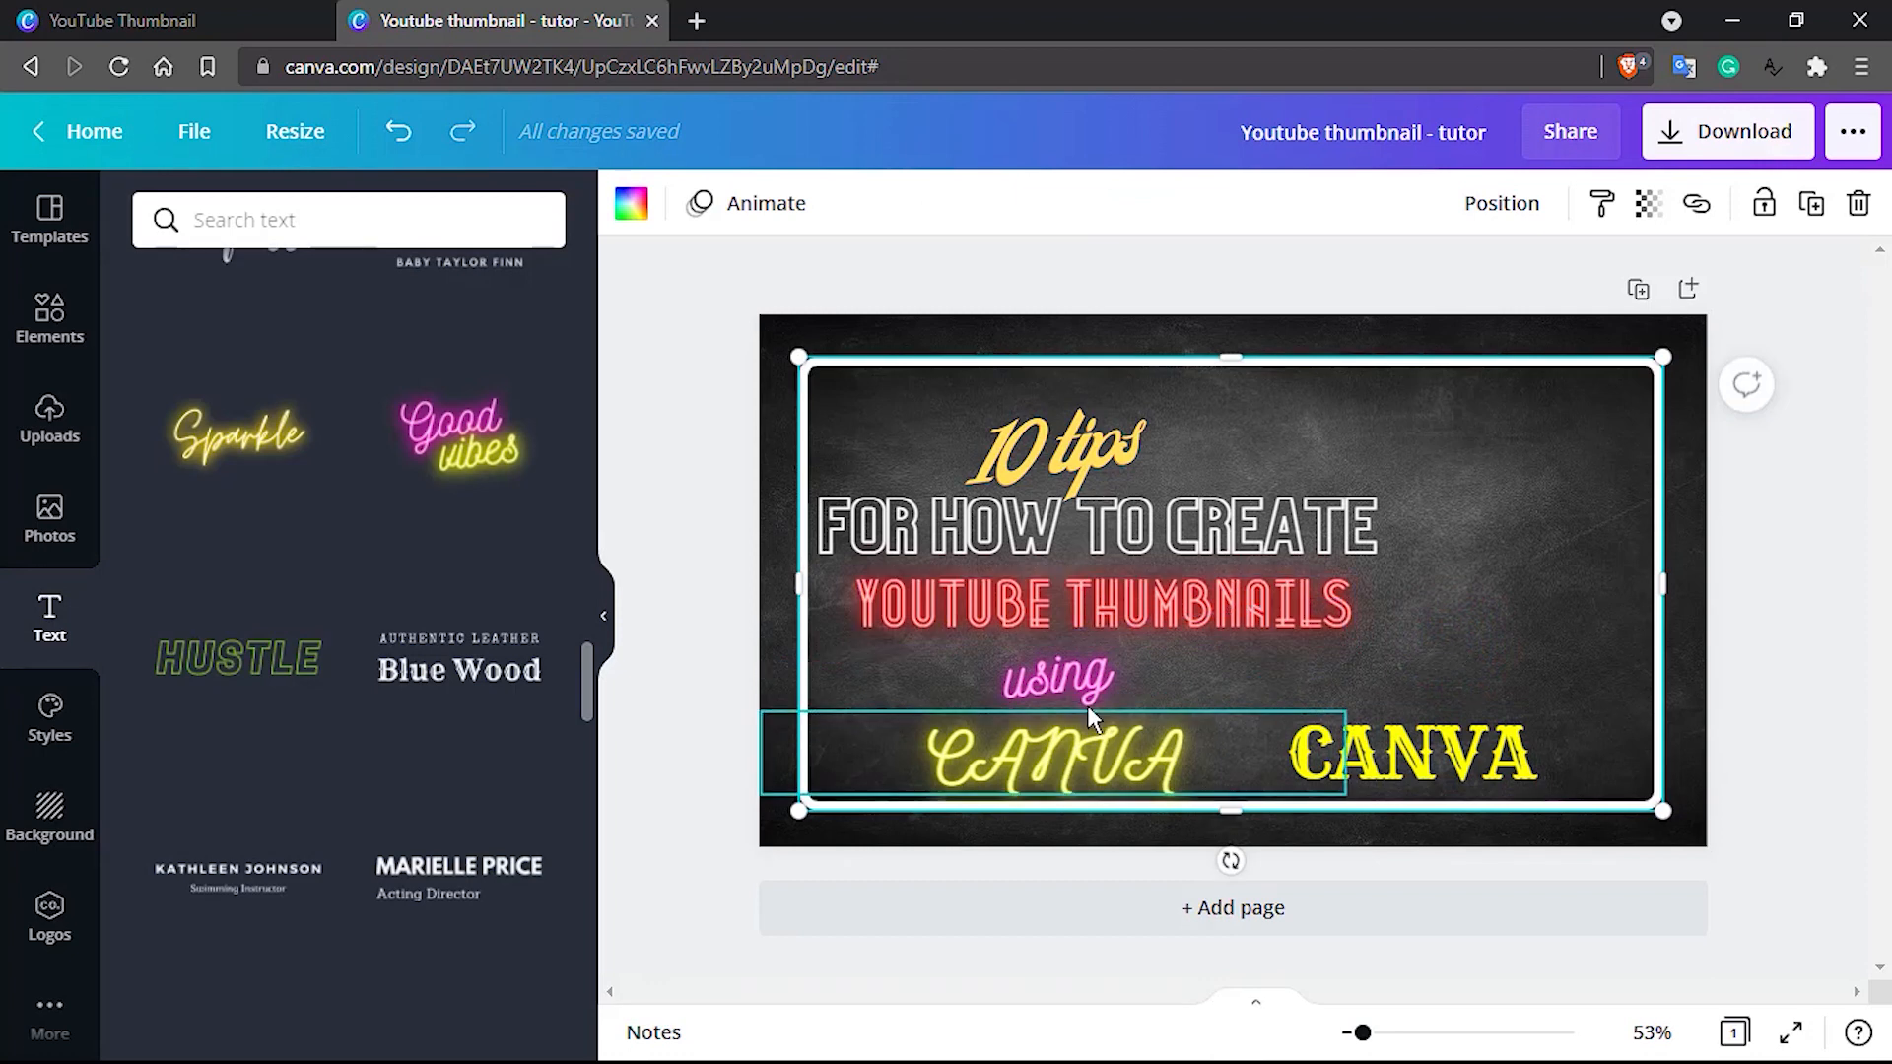
Delete the Rye-font "CANVA" text from the frame's lower-right corner
{"action": "left_click", "coordinate": [1357, 767]}
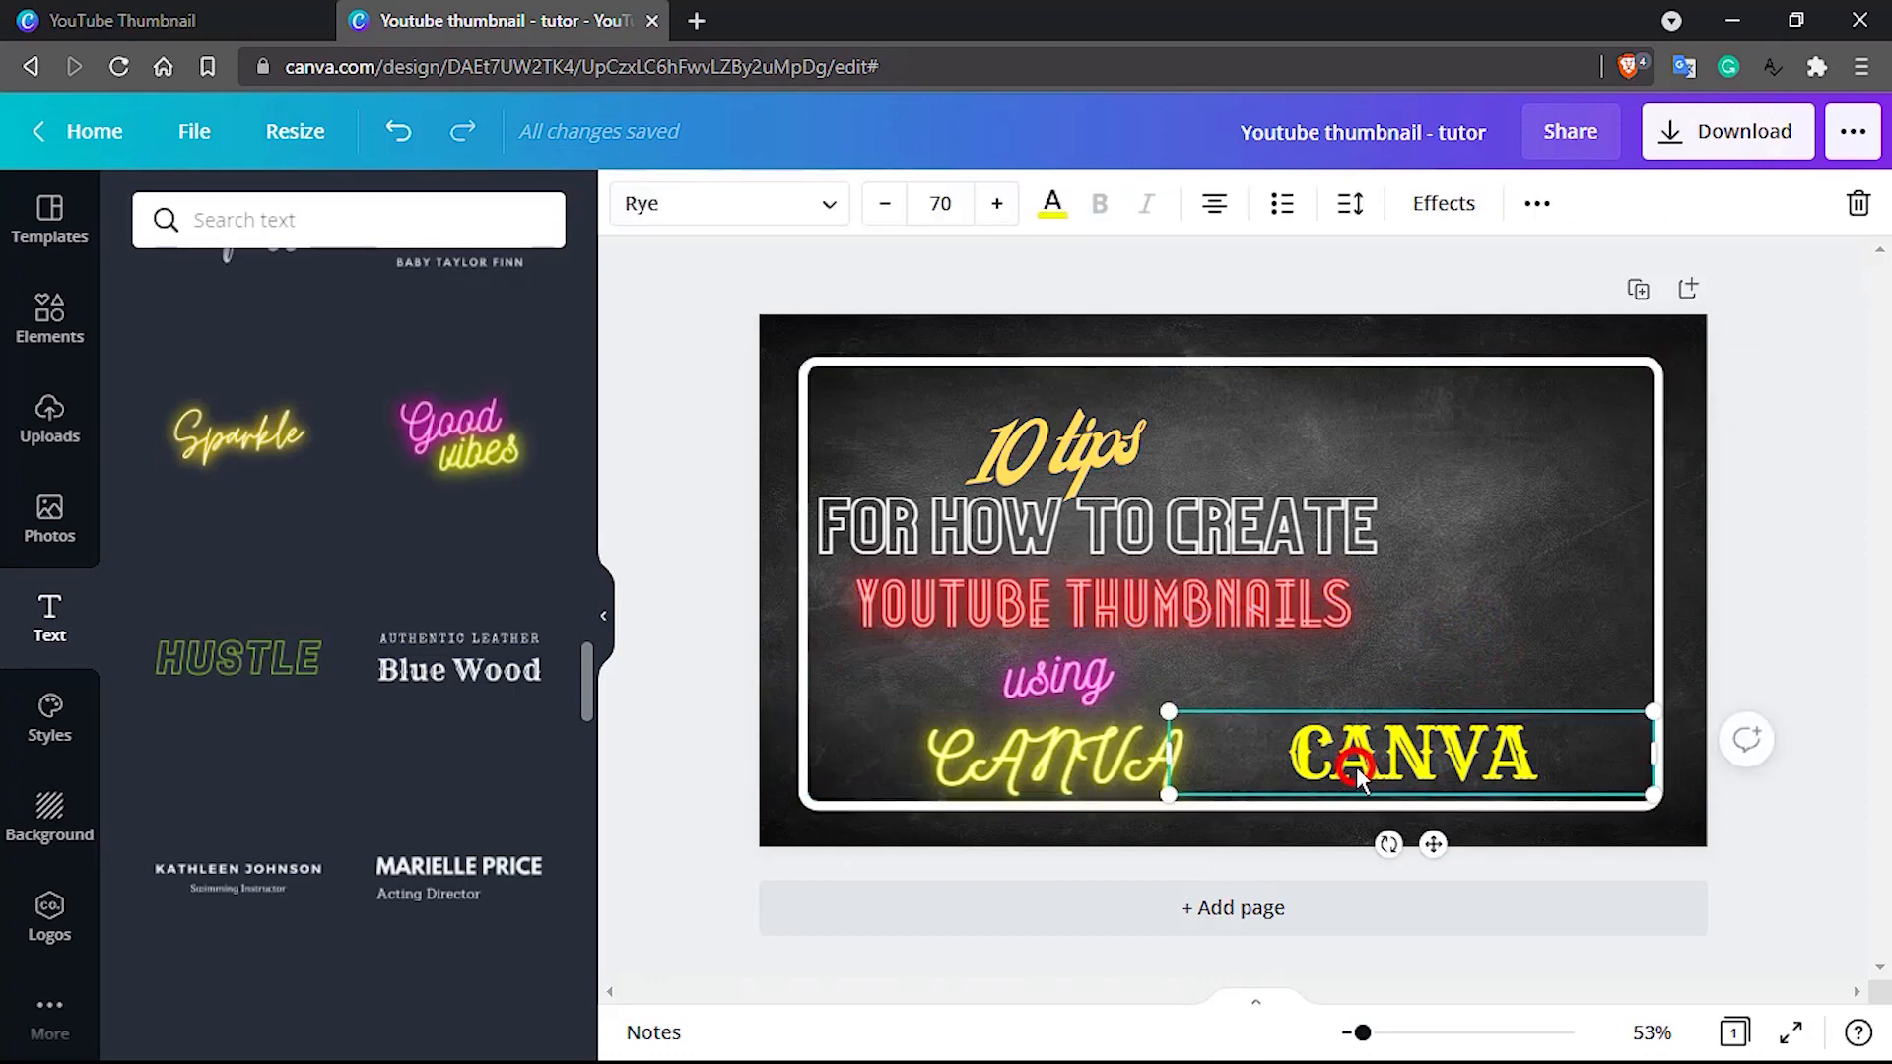
{"action": "key", "text": "Delete"}
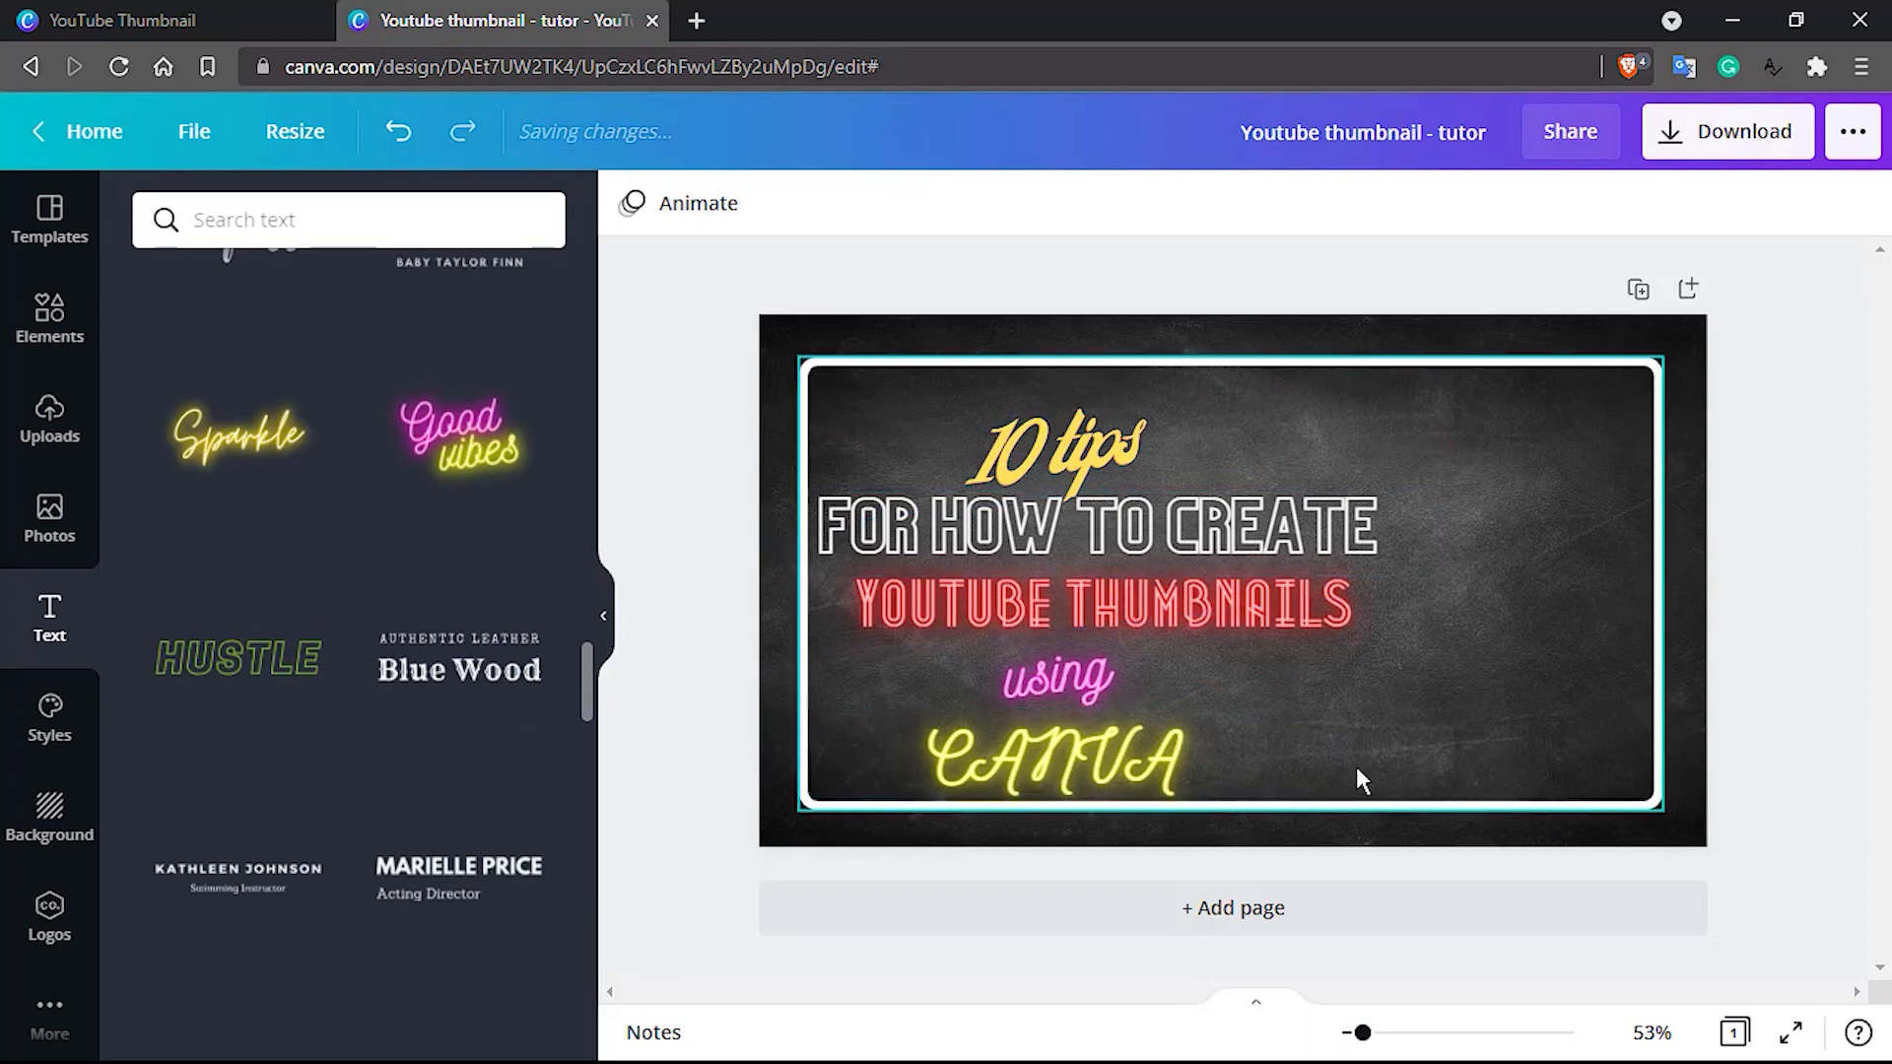
Search the uploaded images for "youtube"
{"action": "left_click", "coordinate": [49, 424]}
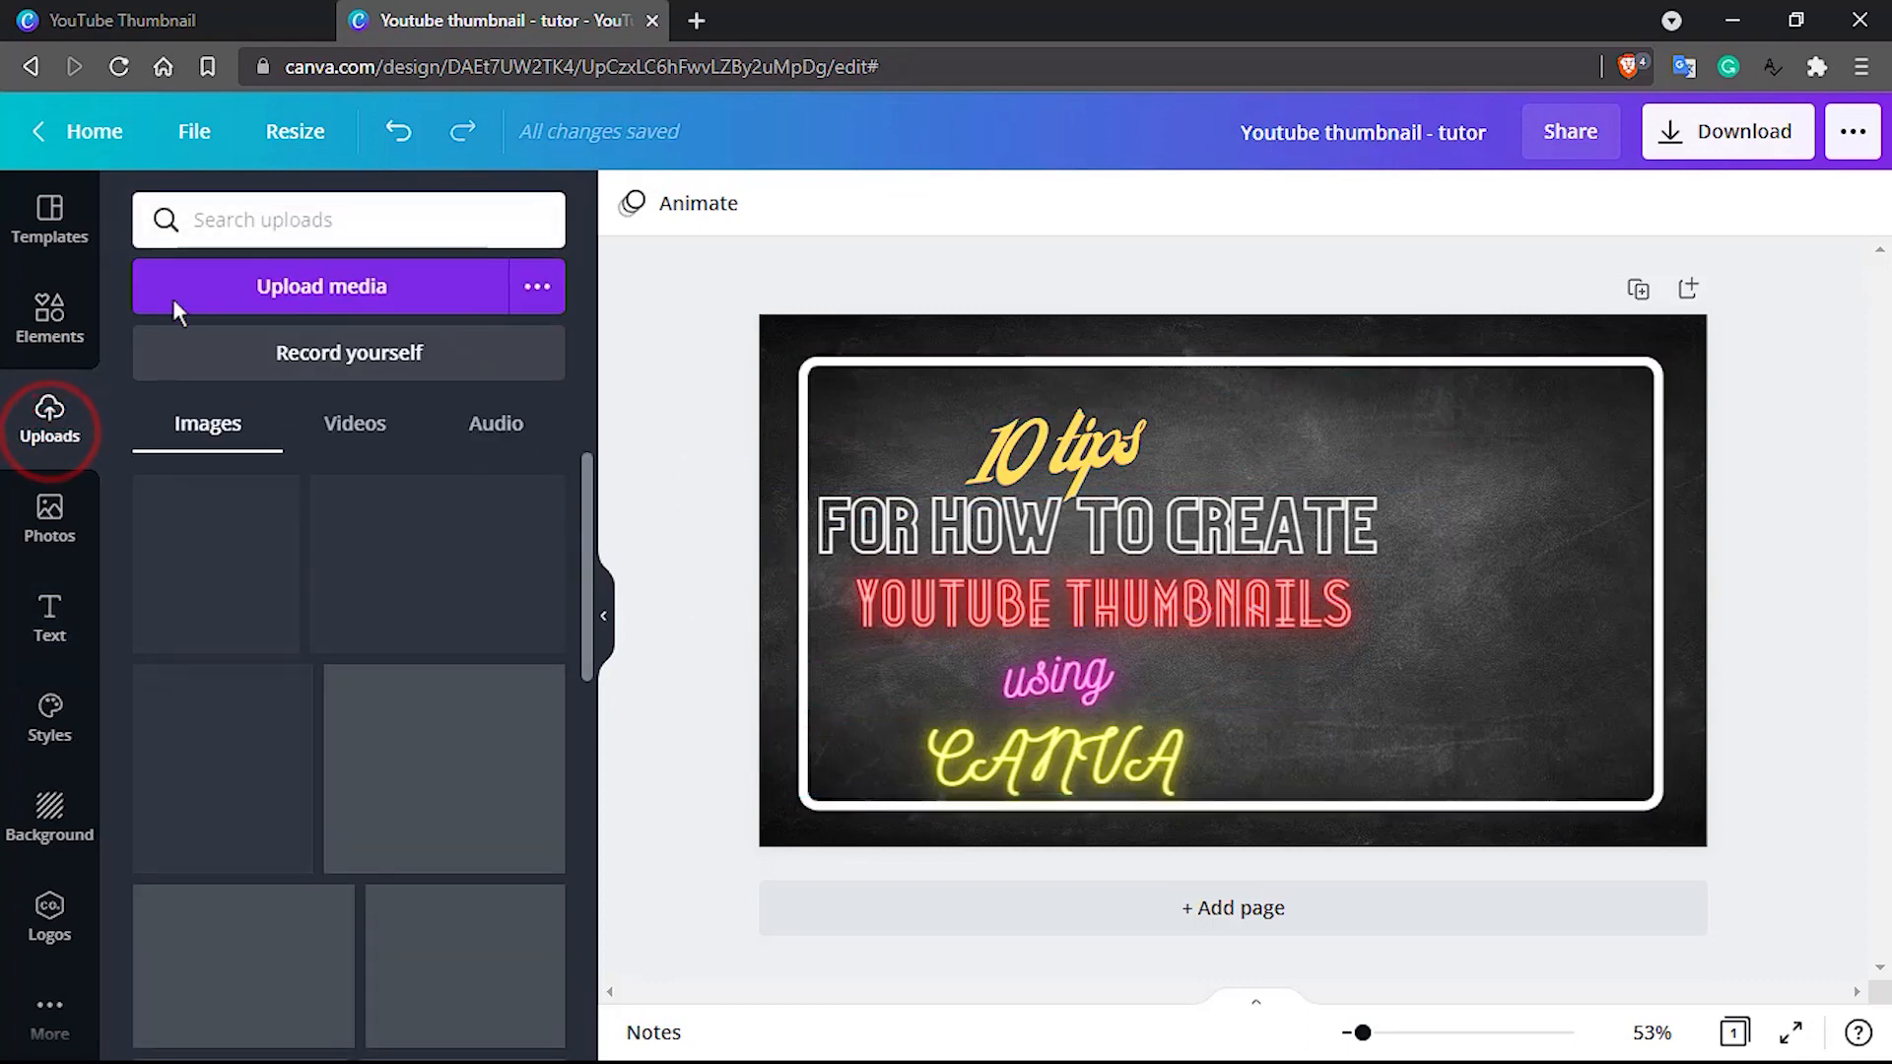
{"action": "left_click", "coordinate": [247, 220]}
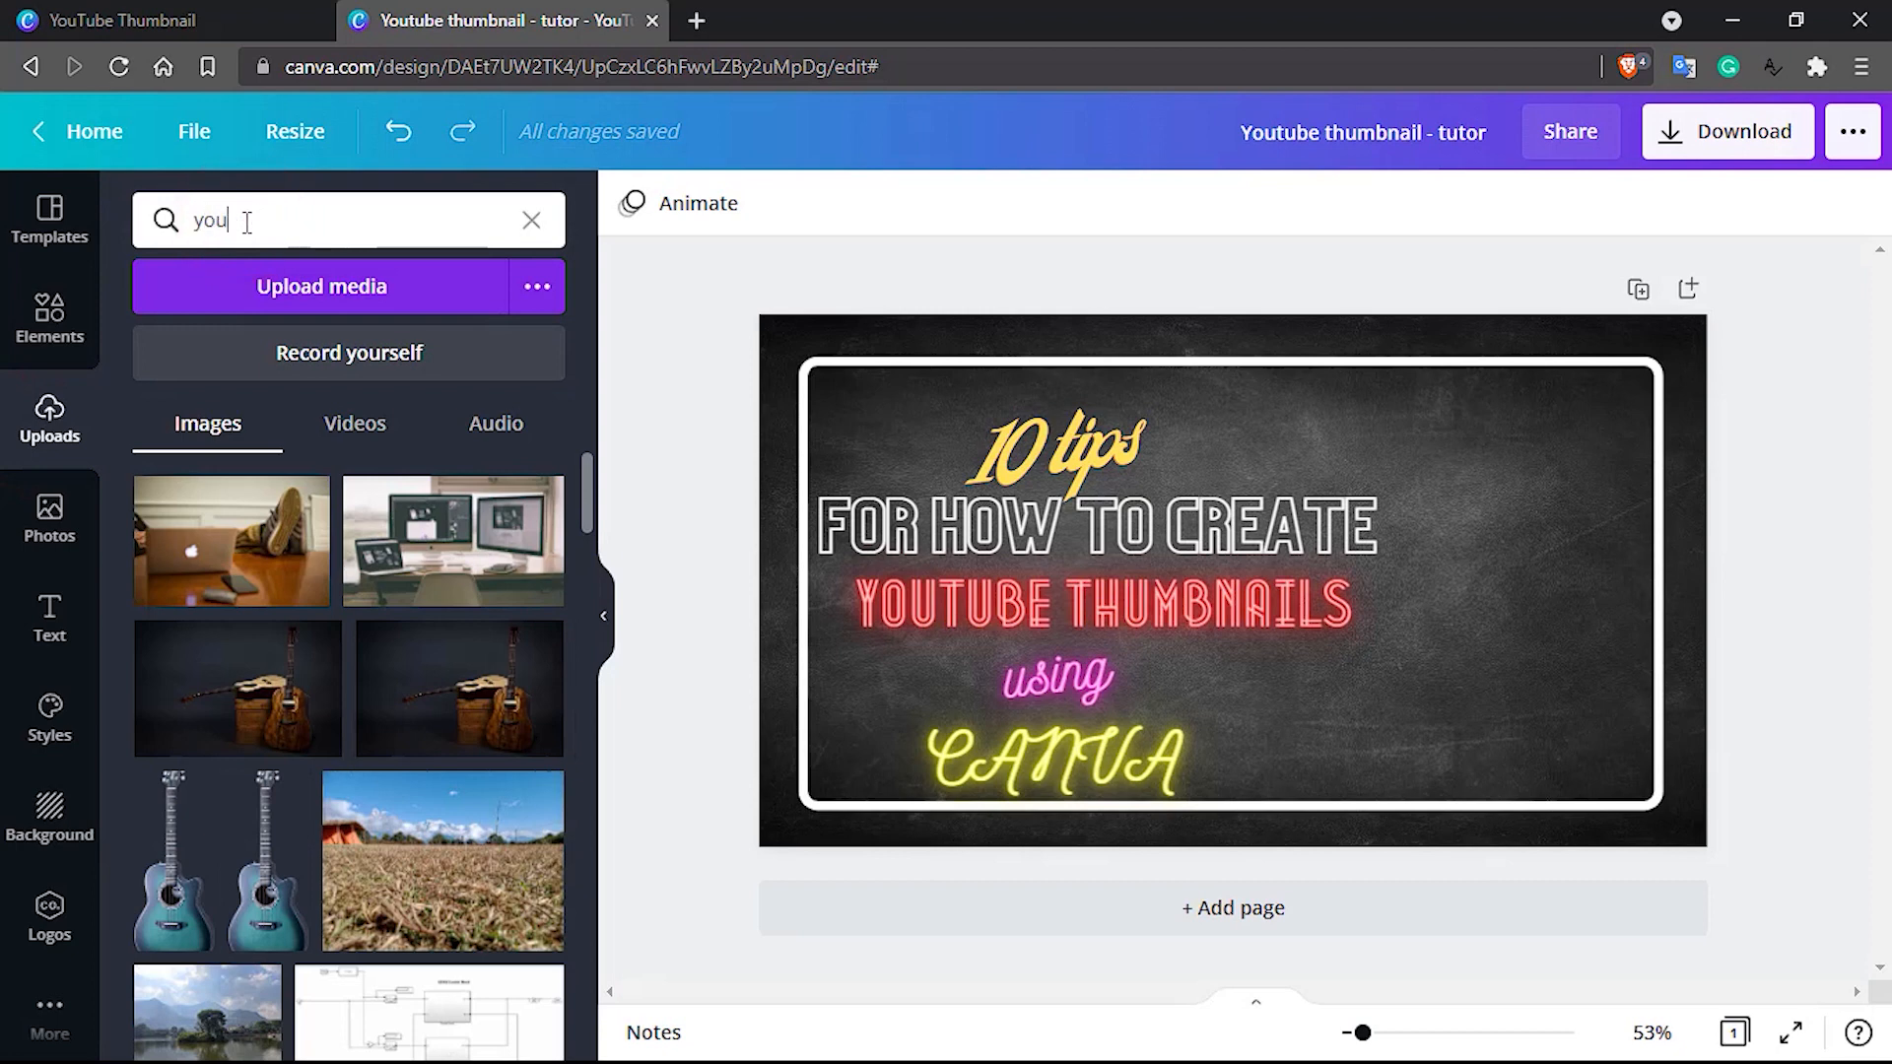
{"action": "type", "text": "youtube"}
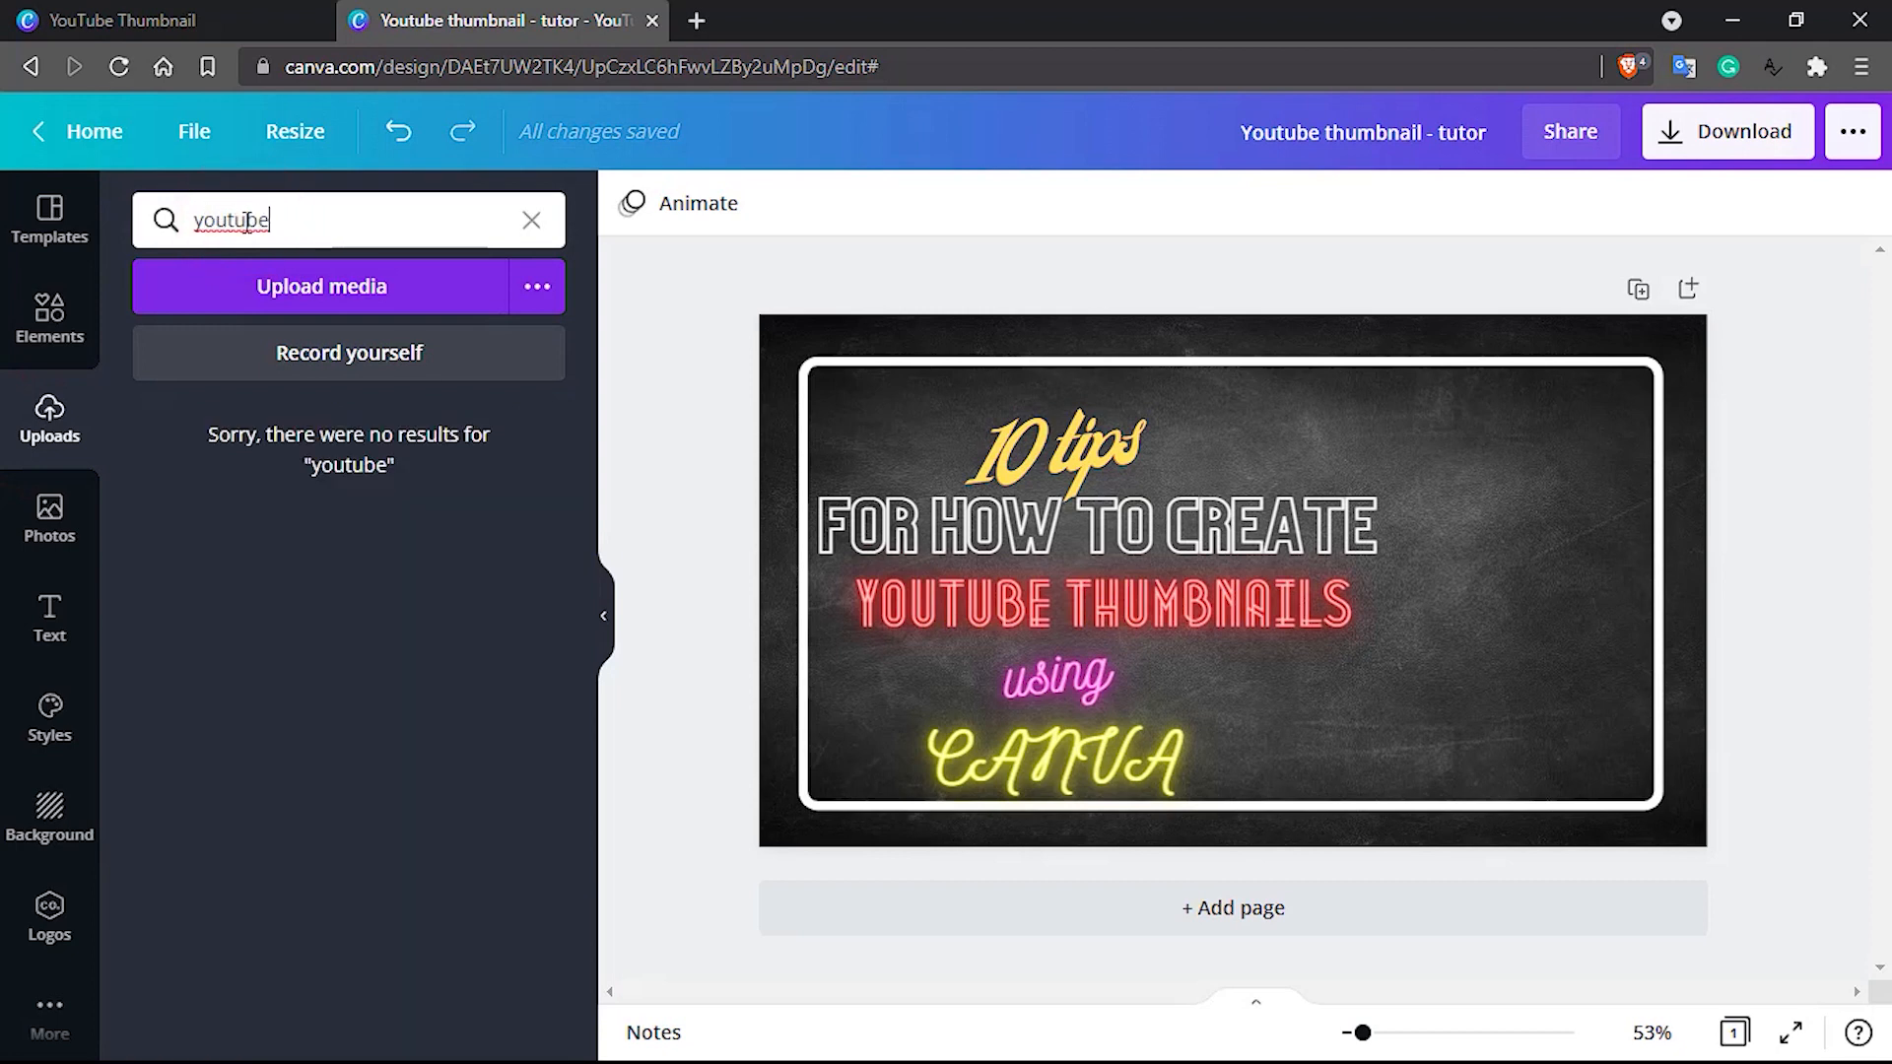
Search the design elements for "youtube"
{"action": "left_click", "coordinate": [50, 314]}
{"action": "double_click", "coordinate": [272, 221]}
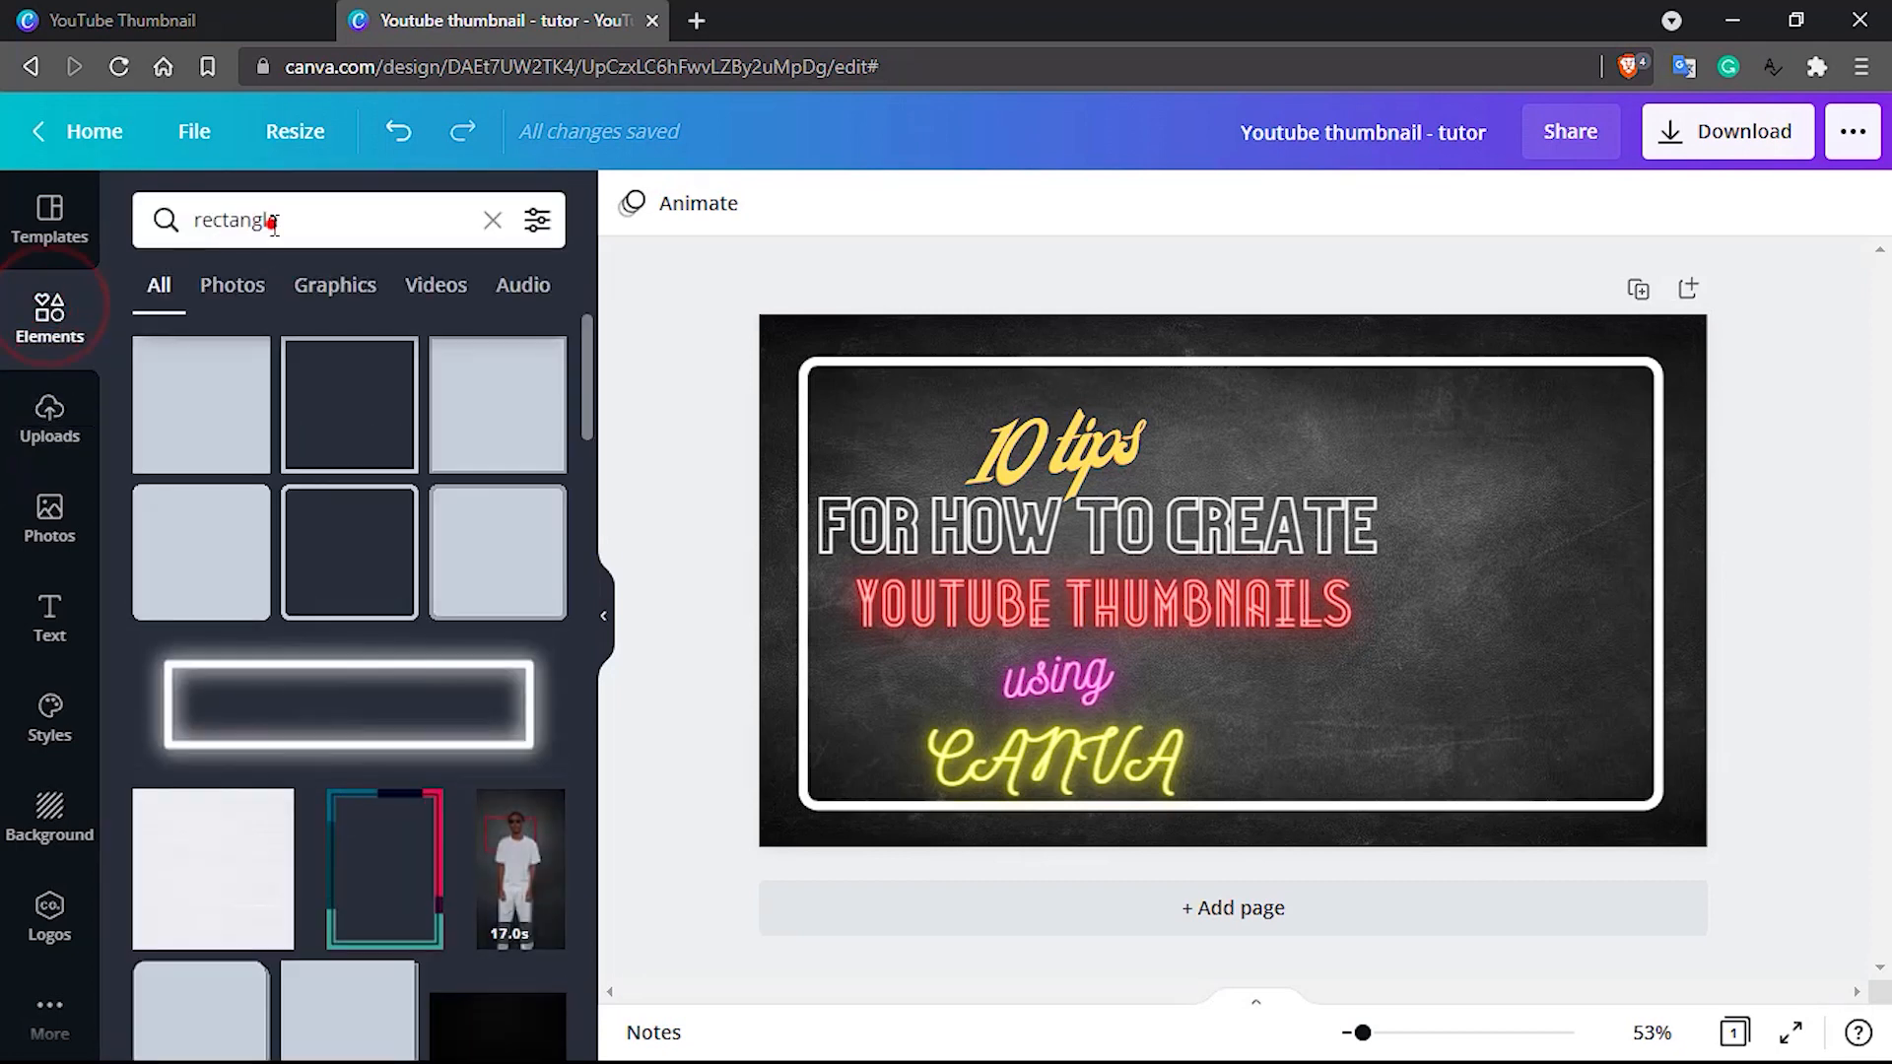
{"action": "type", "text": "youtube"}
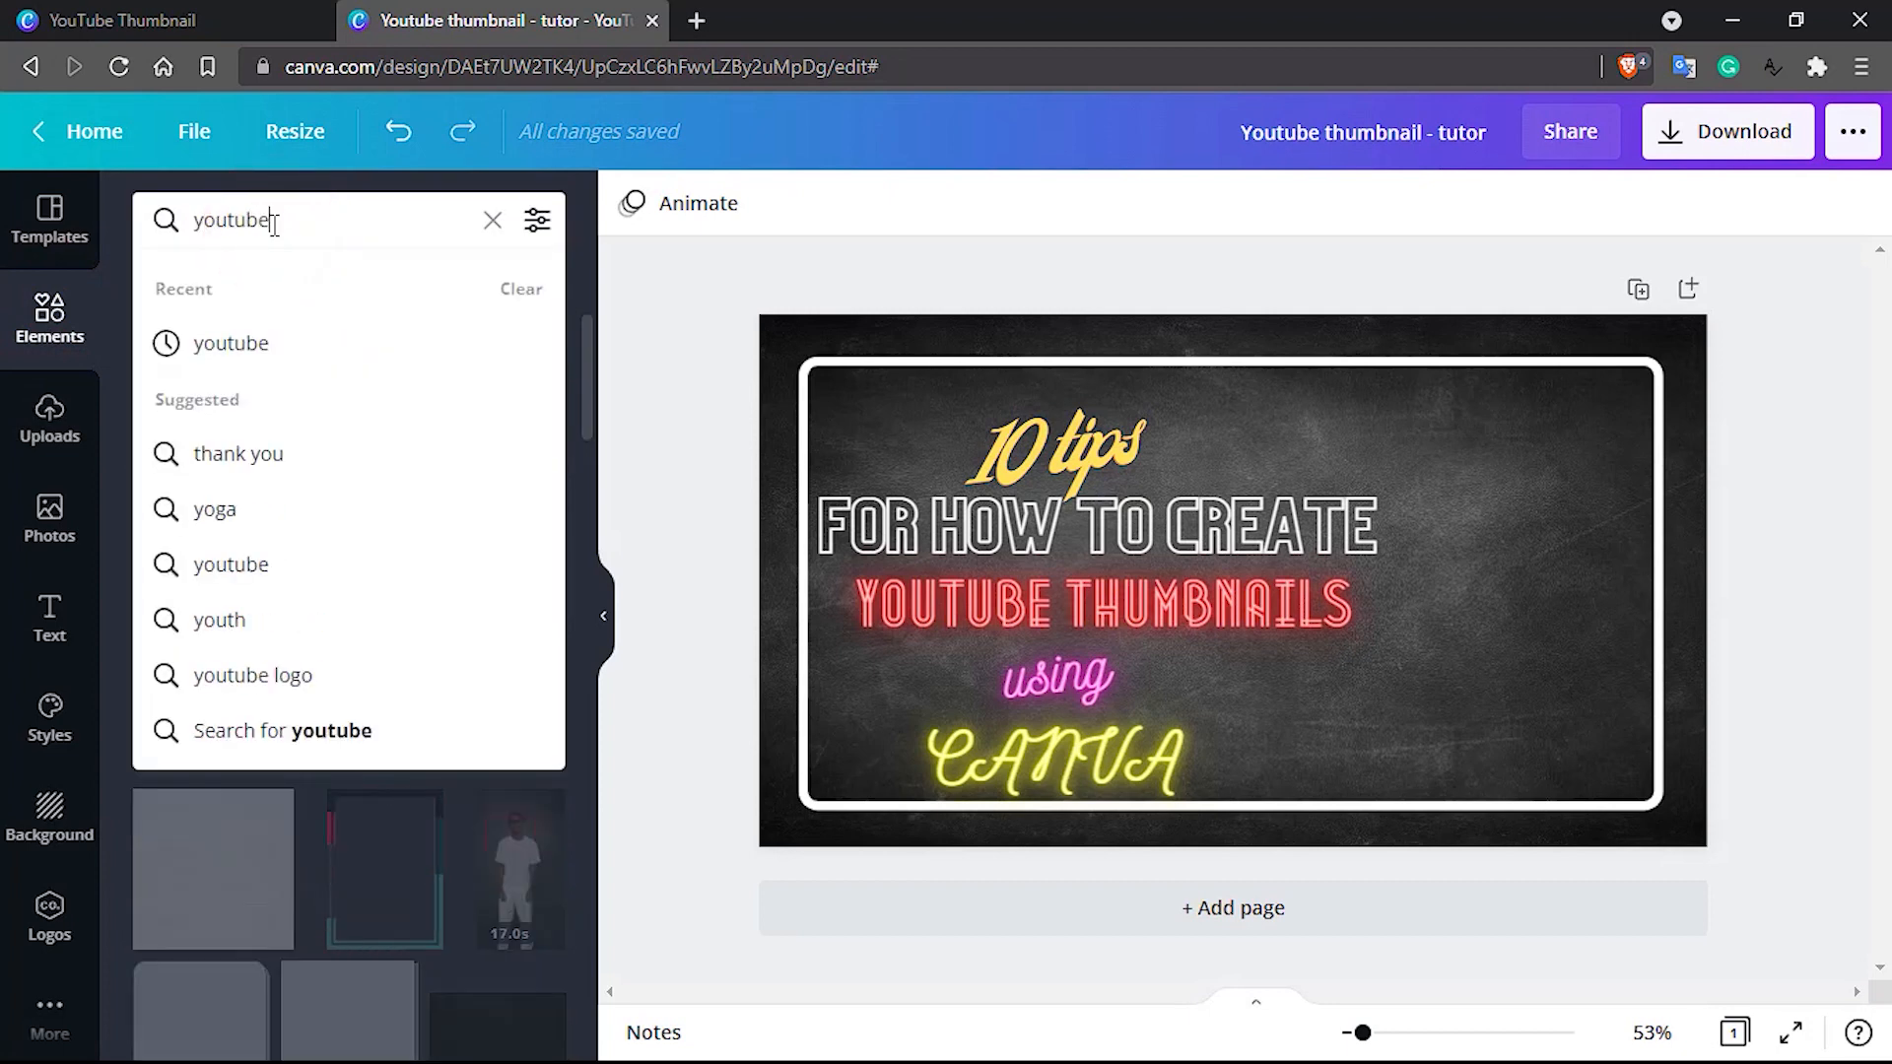
{"action": "key", "text": "Return"}
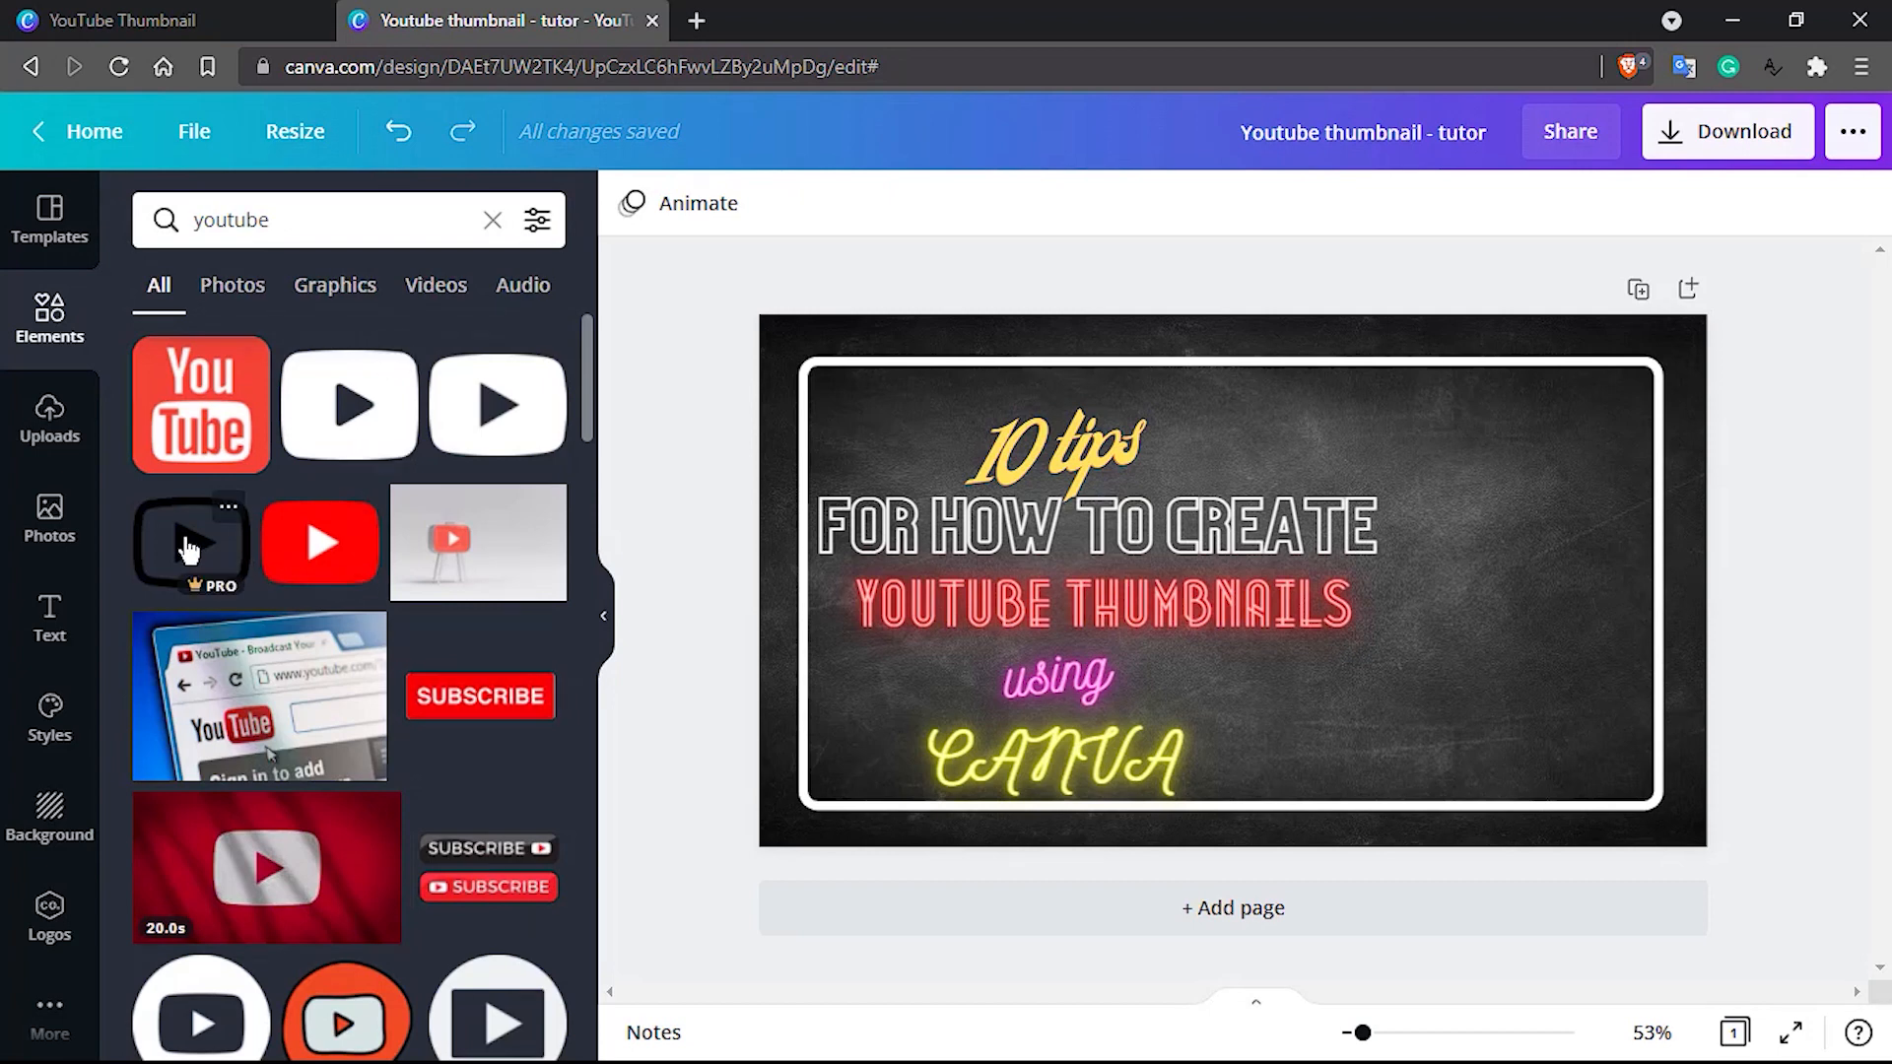
Place the black outlined YouTube play icon to the right of the title, shrink it to fit inside the frame, and colour it white
{"action": "left_click_drag", "start_coordinate": [190, 541], "coordinate": [1425, 542]}
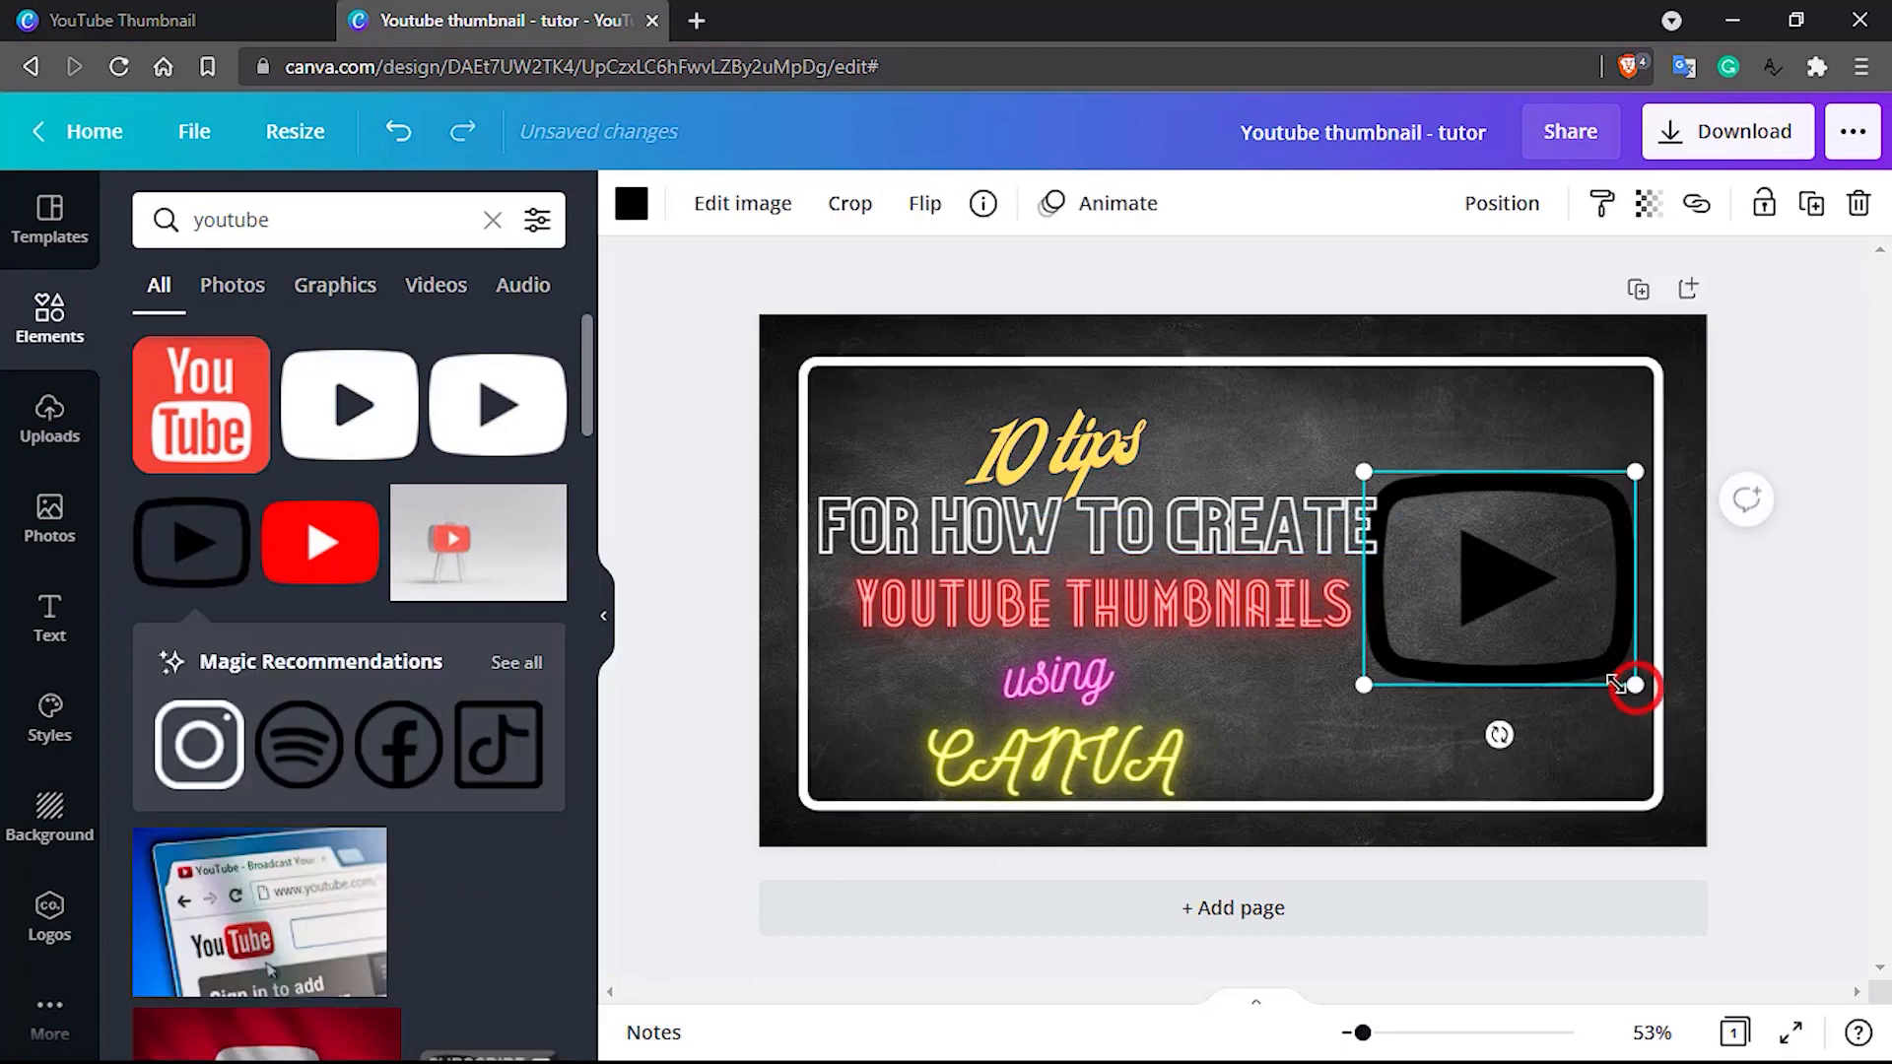
{"action": "left_click_drag", "start_coordinate": [1622, 684], "coordinate": [1567, 628]}
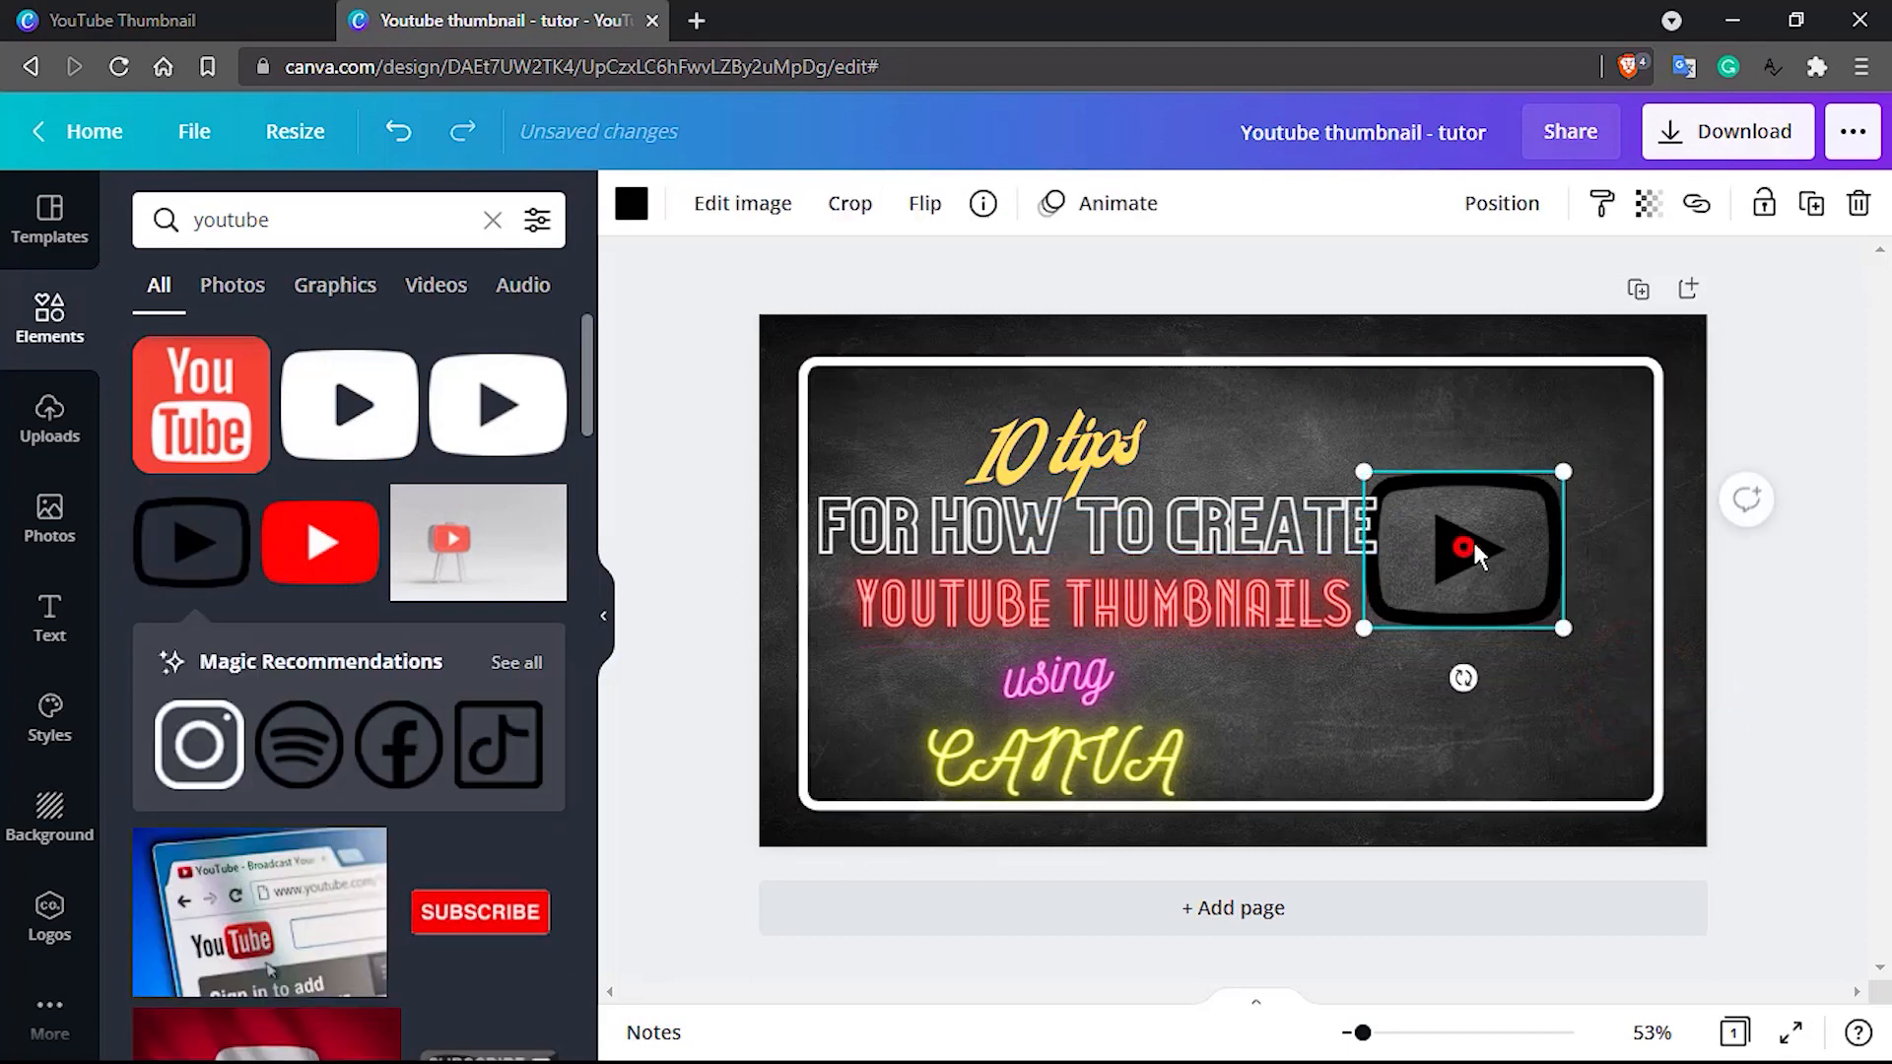
{"action": "left_click_drag", "start_coordinate": [1466, 547], "coordinate": [1510, 528]}
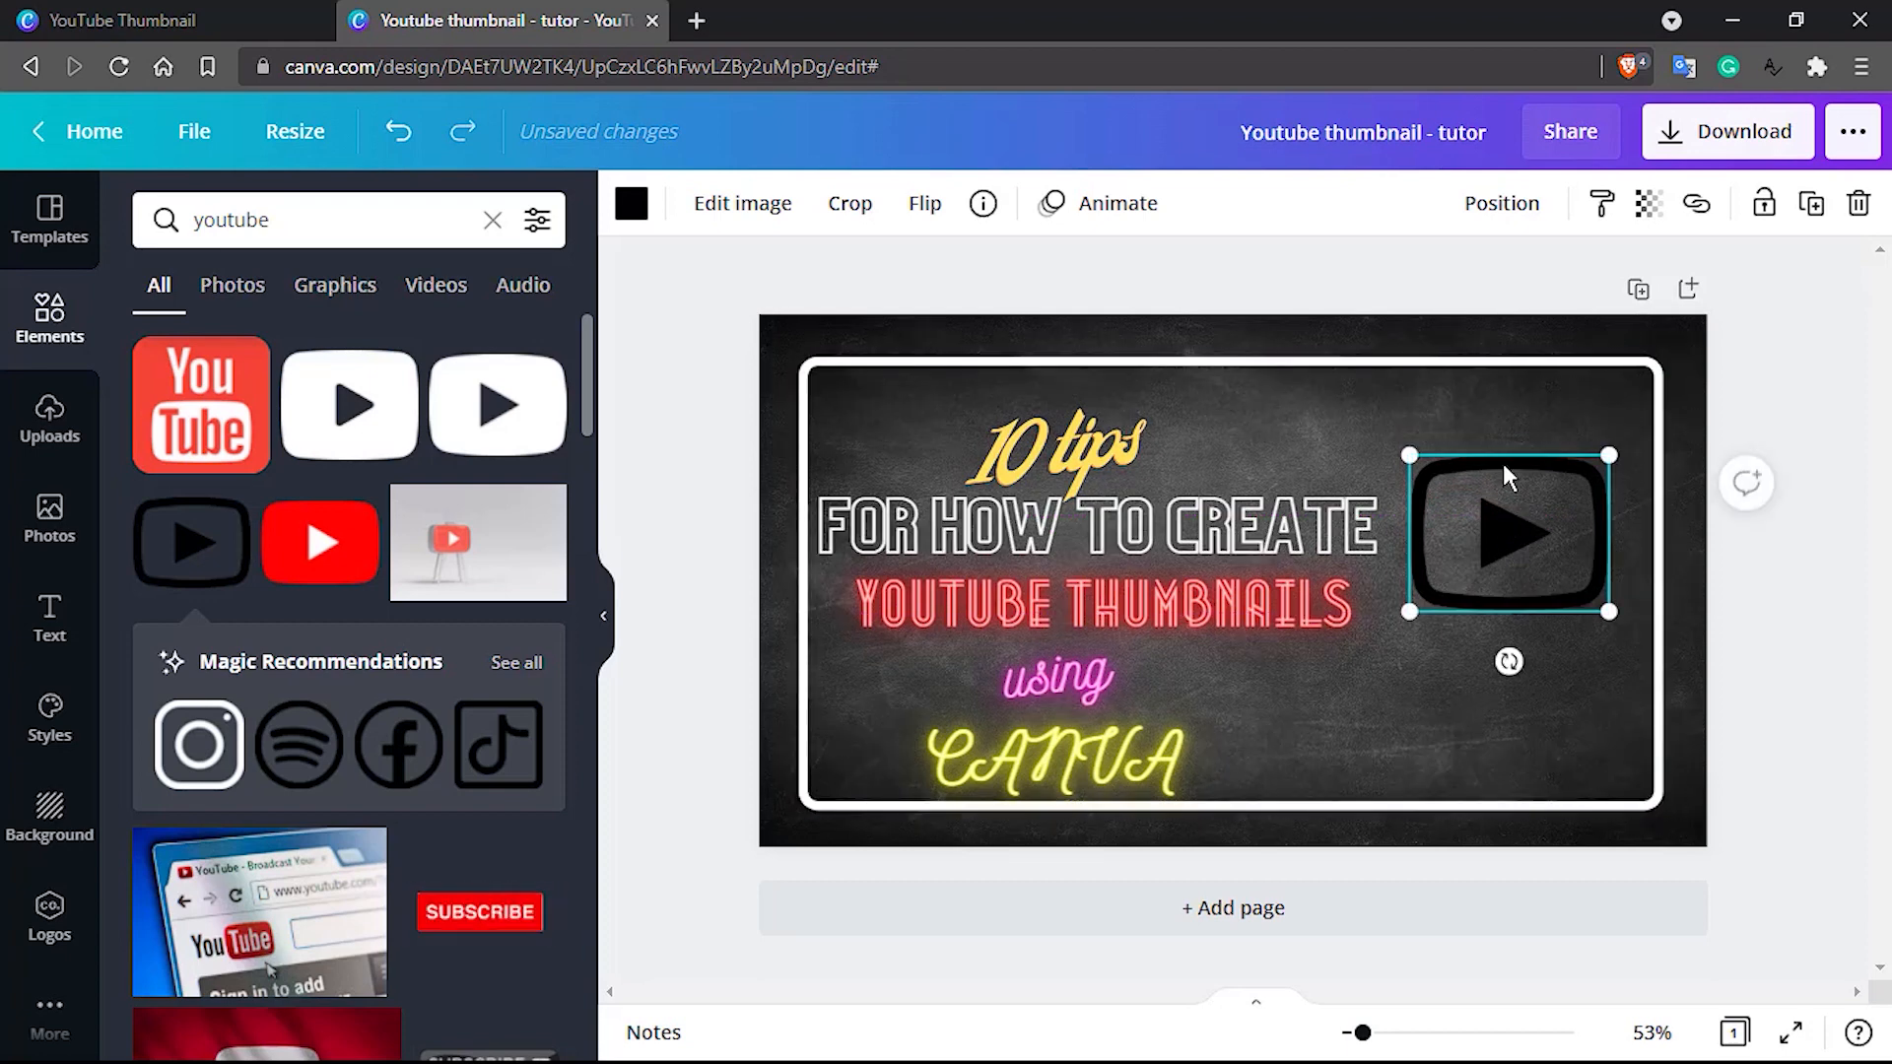
{"action": "left_click", "coordinate": [630, 204]}
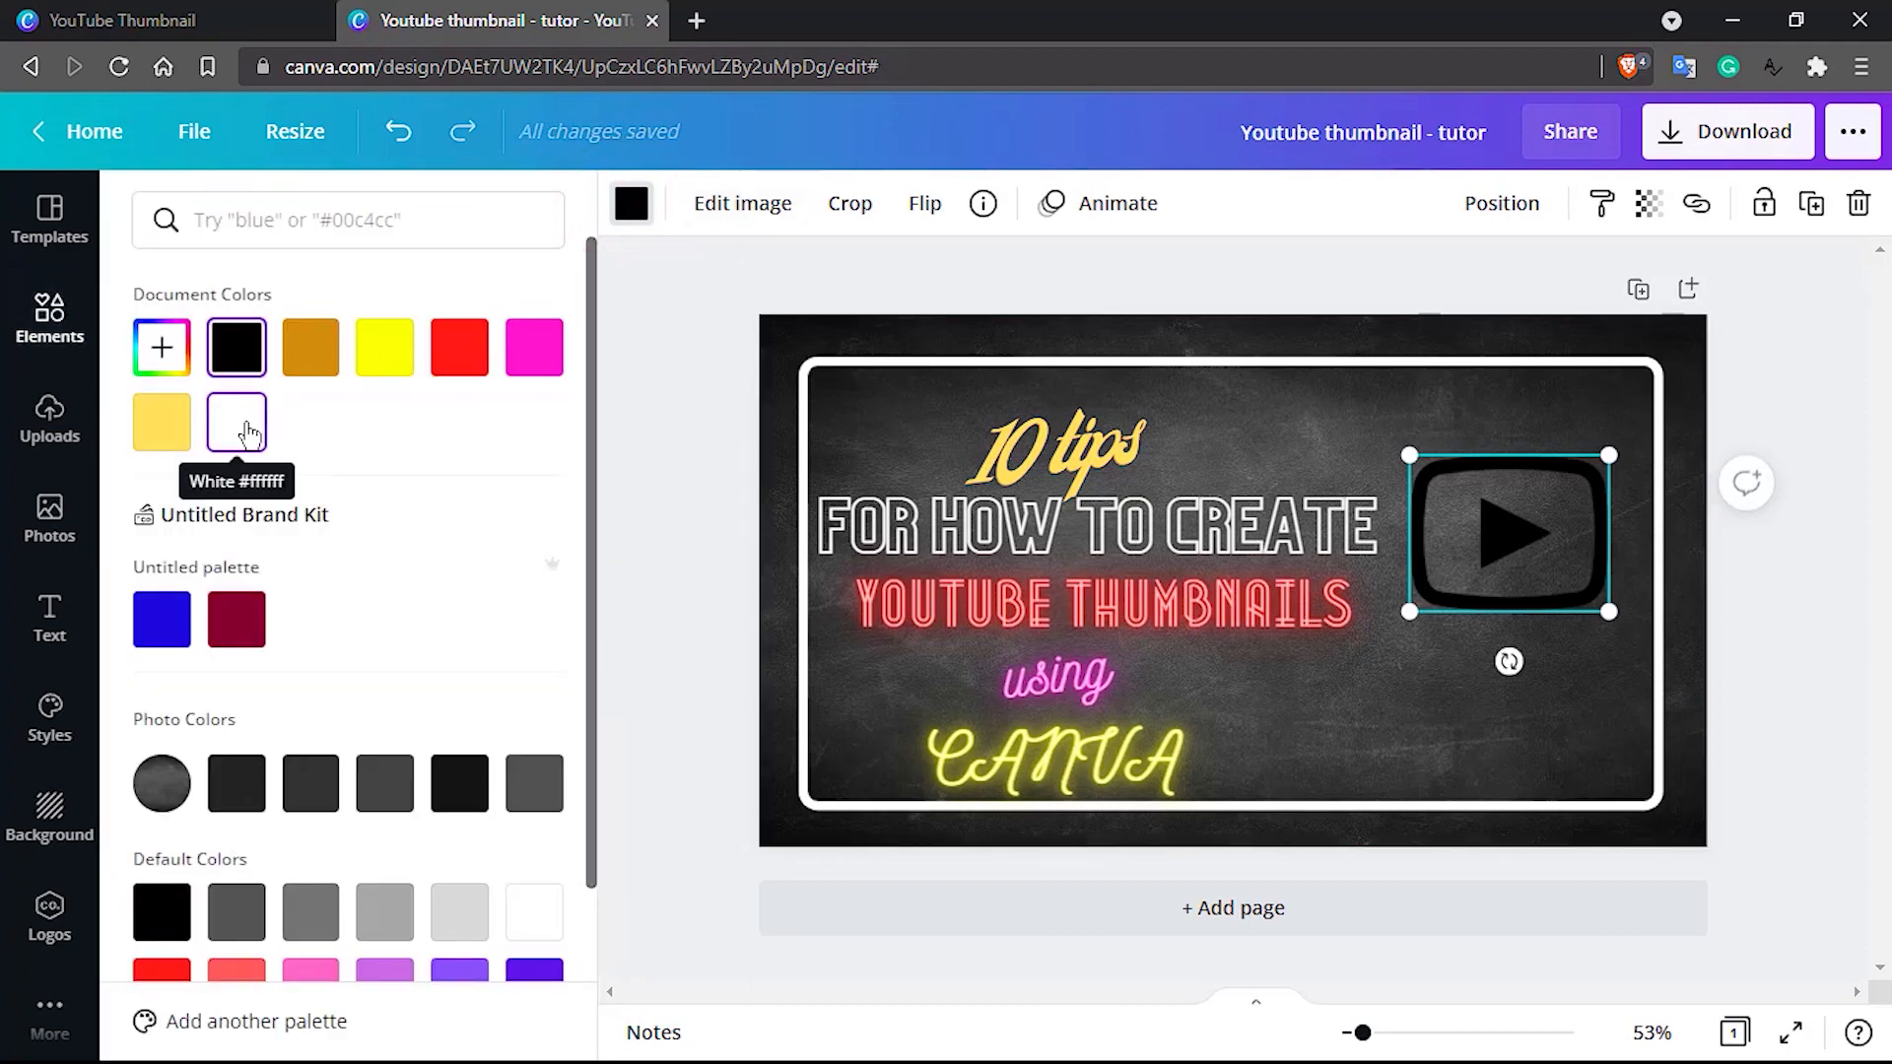
{"action": "left_click", "coordinate": [246, 429]}
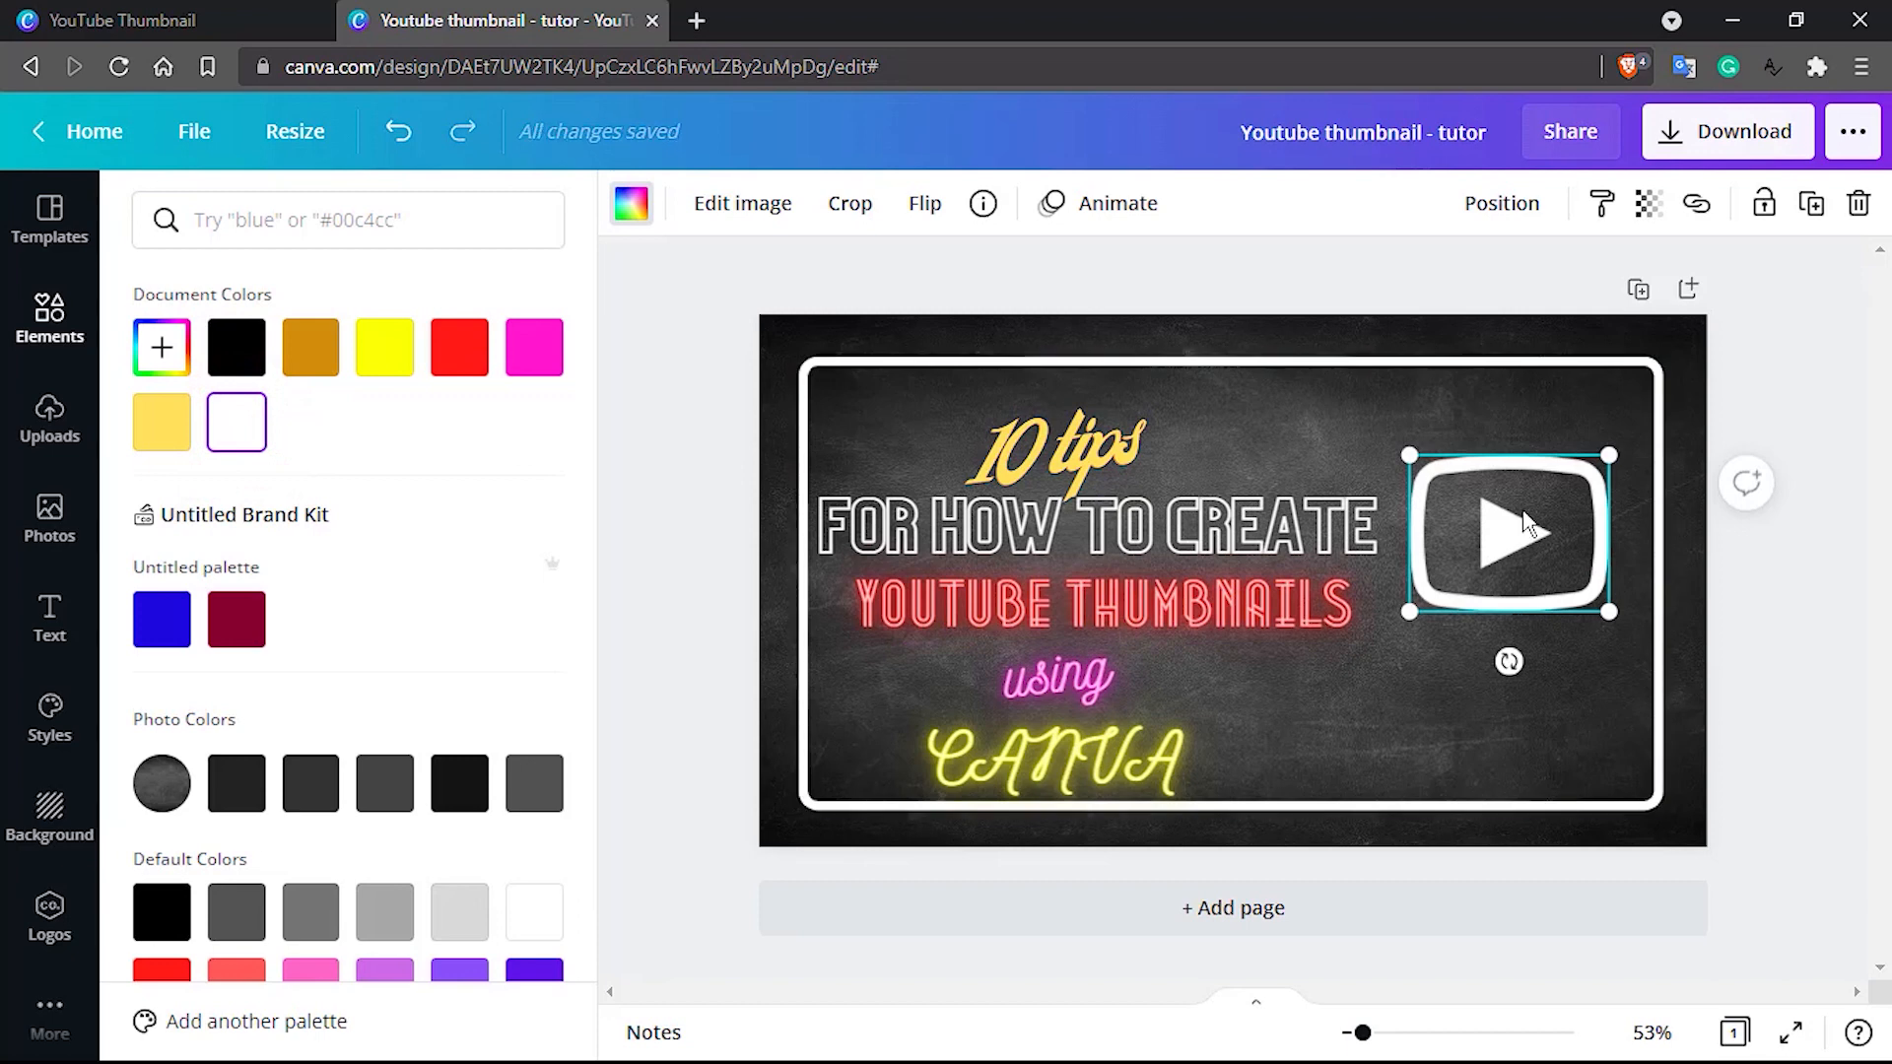
Copy the white YouTube play icon and place the duplicate almost exactly over the original
{"action": "right_click", "coordinate": [1524, 519]}
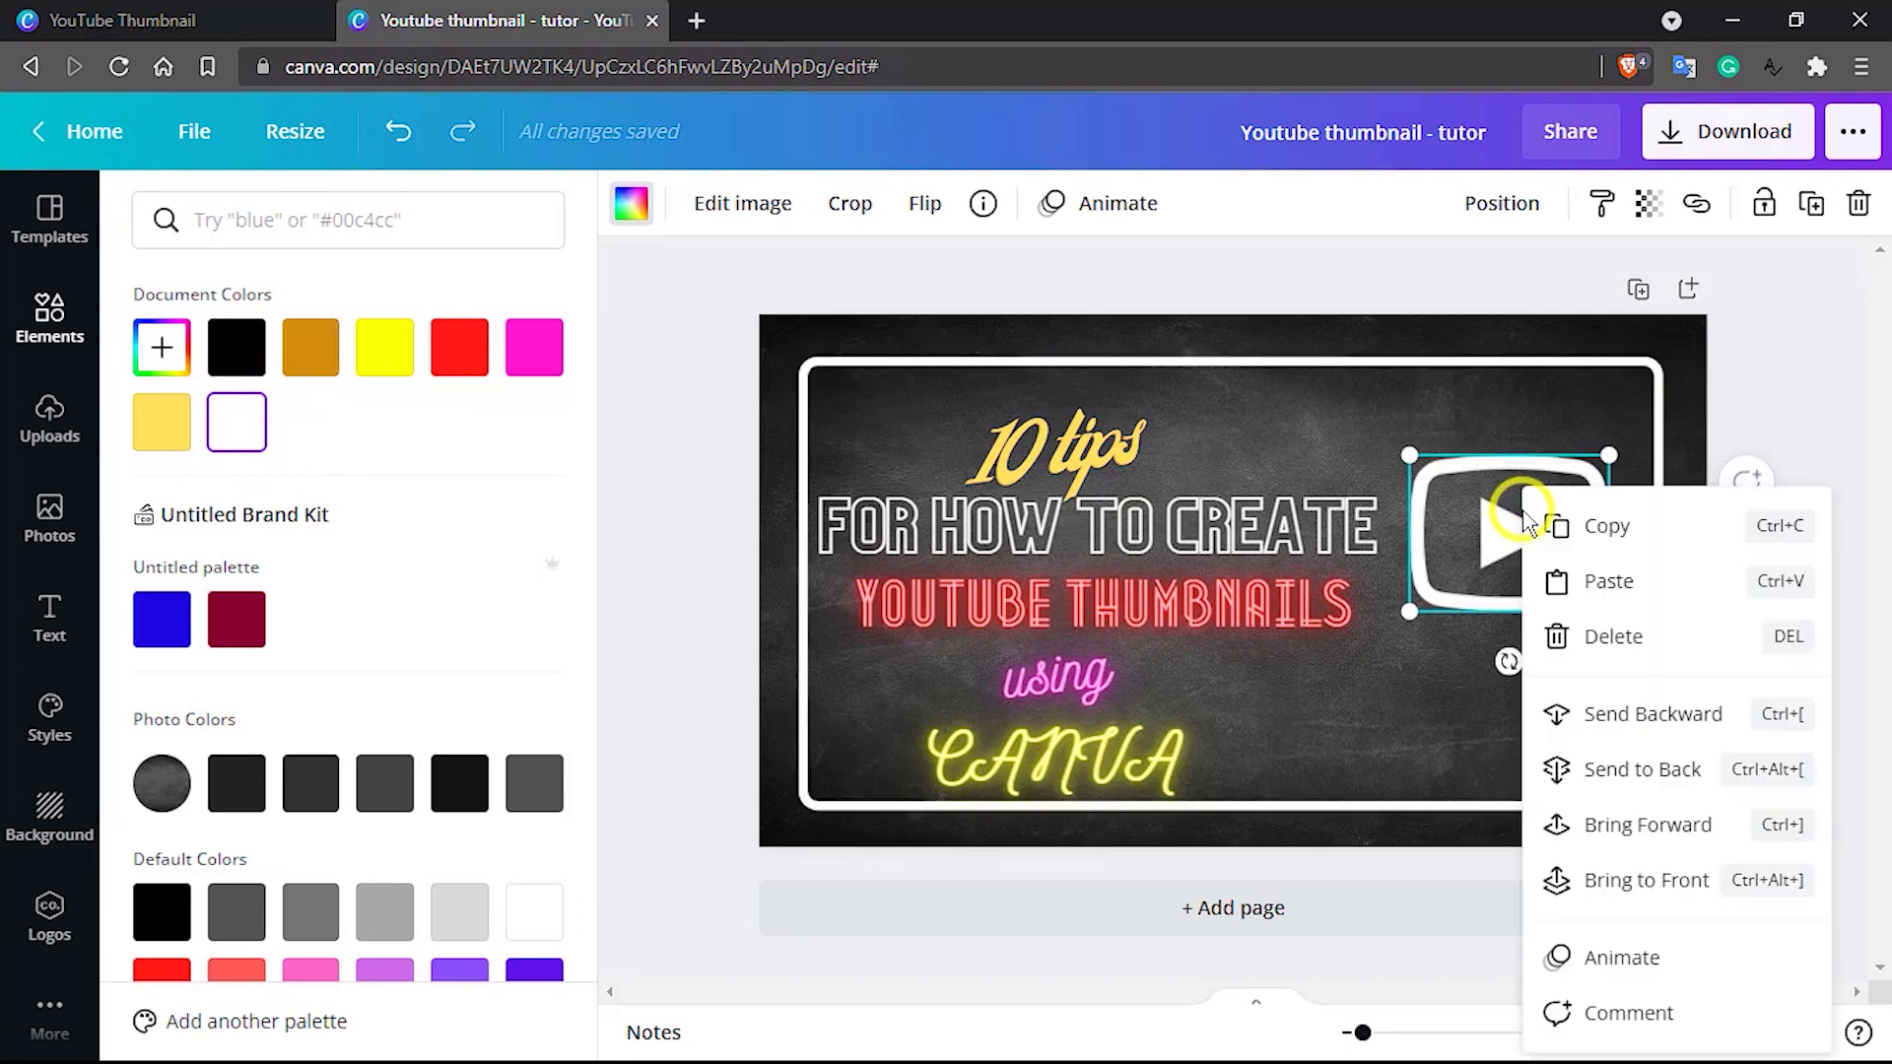
{"action": "left_click", "coordinate": [1594, 527]}
{"action": "left_click", "coordinate": [1417, 685]}
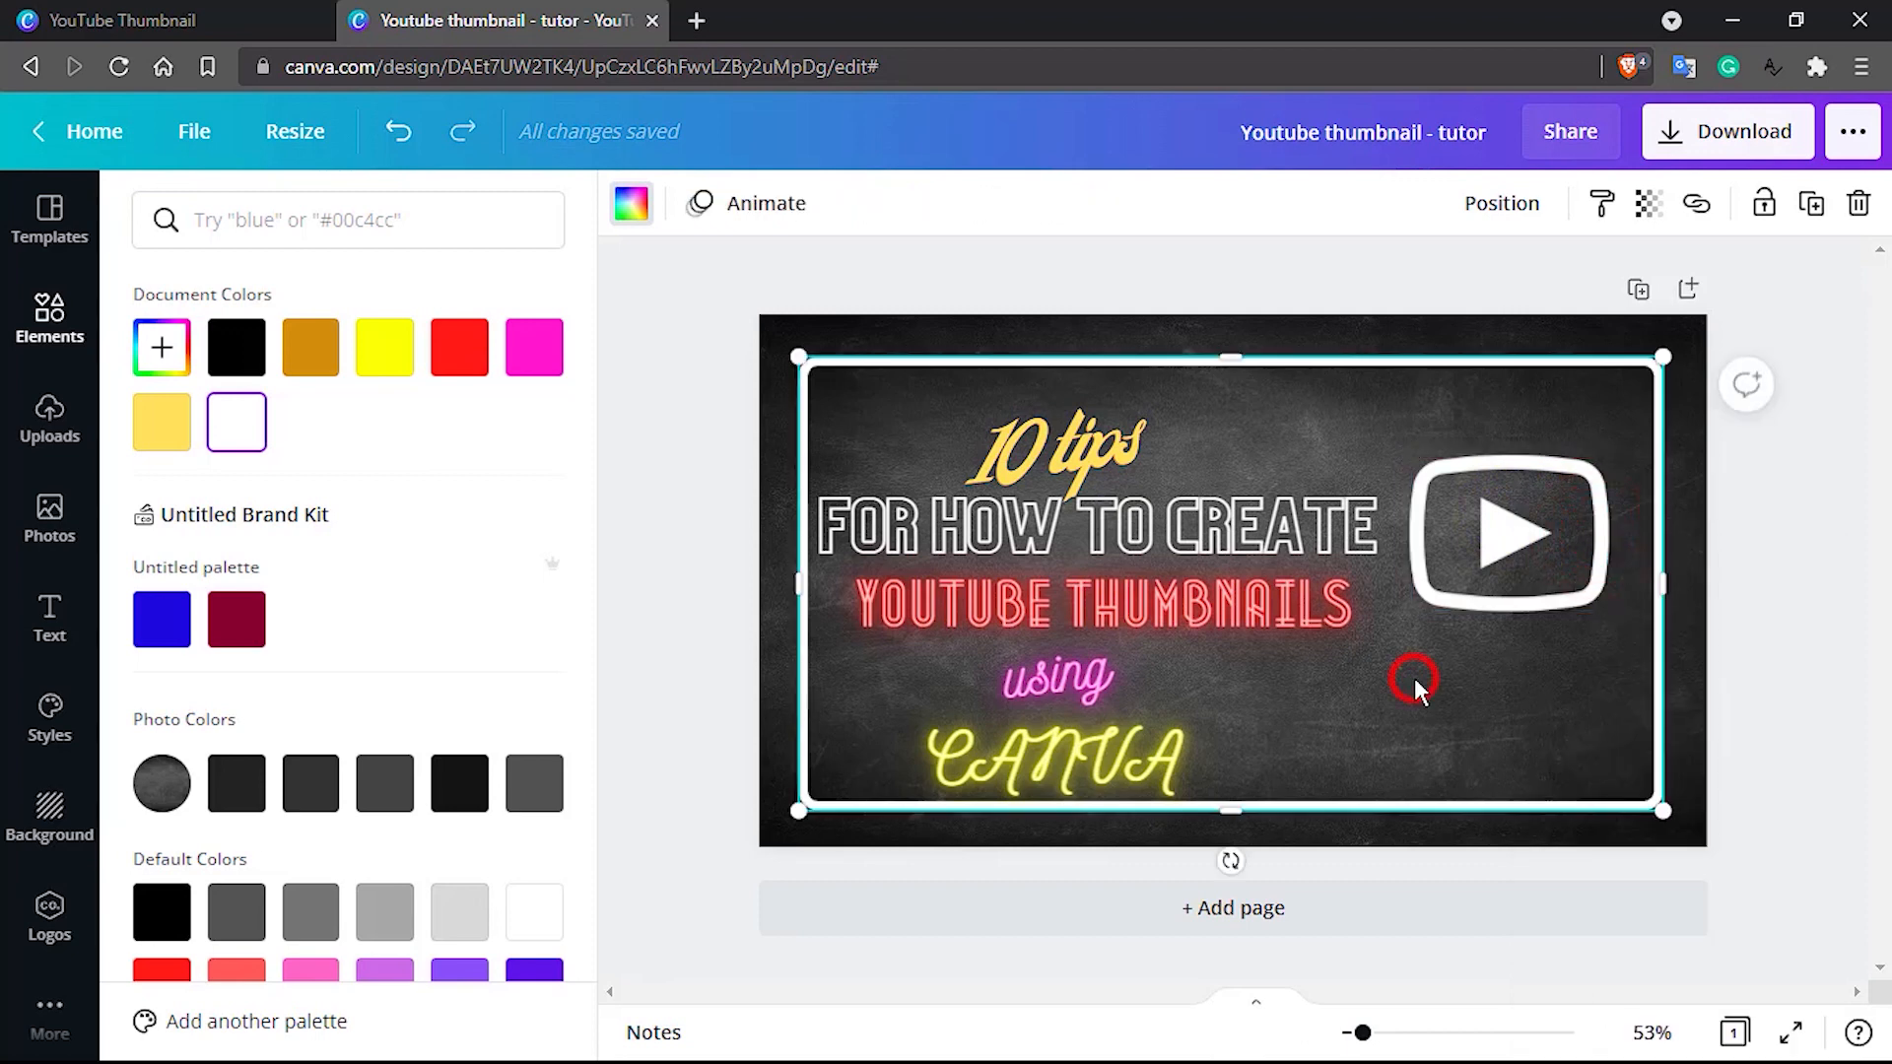
{"action": "key", "text": "ctrl+v"}
{"action": "left_click_drag", "start_coordinate": [1514, 564], "coordinate": [1465, 535]}
{"action": "right_click", "coordinate": [1500, 503]}
{"action": "left_click", "coordinate": [1463, 529]}
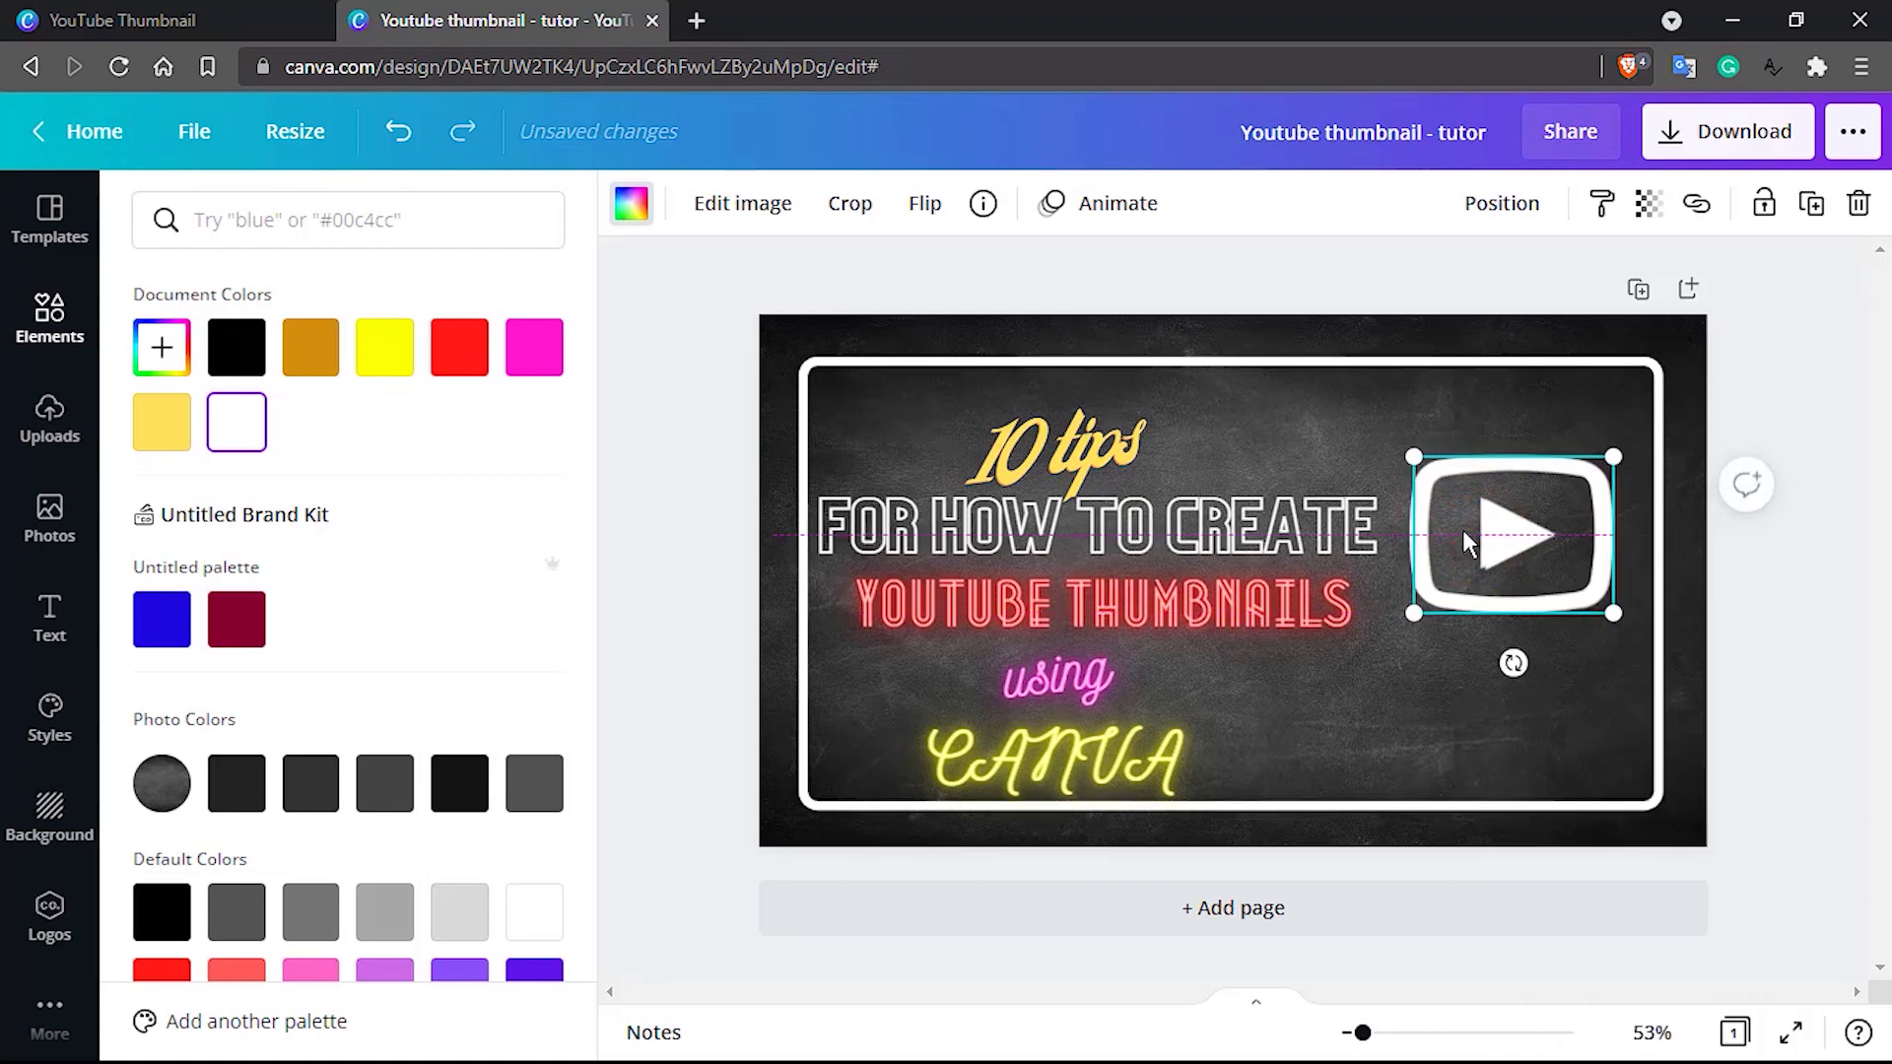
Nudge the duplicate play icon slightly right and up so it sits offset from the original
{"action": "key", "text": "Right"}
{"action": "key", "text": "Right"}
{"action": "key", "text": "Right"}
{"action": "key", "text": "Up"}
{"action": "key", "text": "Up"}
{"action": "key", "text": "Up"}
{"action": "key", "text": "Right"}
{"action": "key", "text": "Right"}
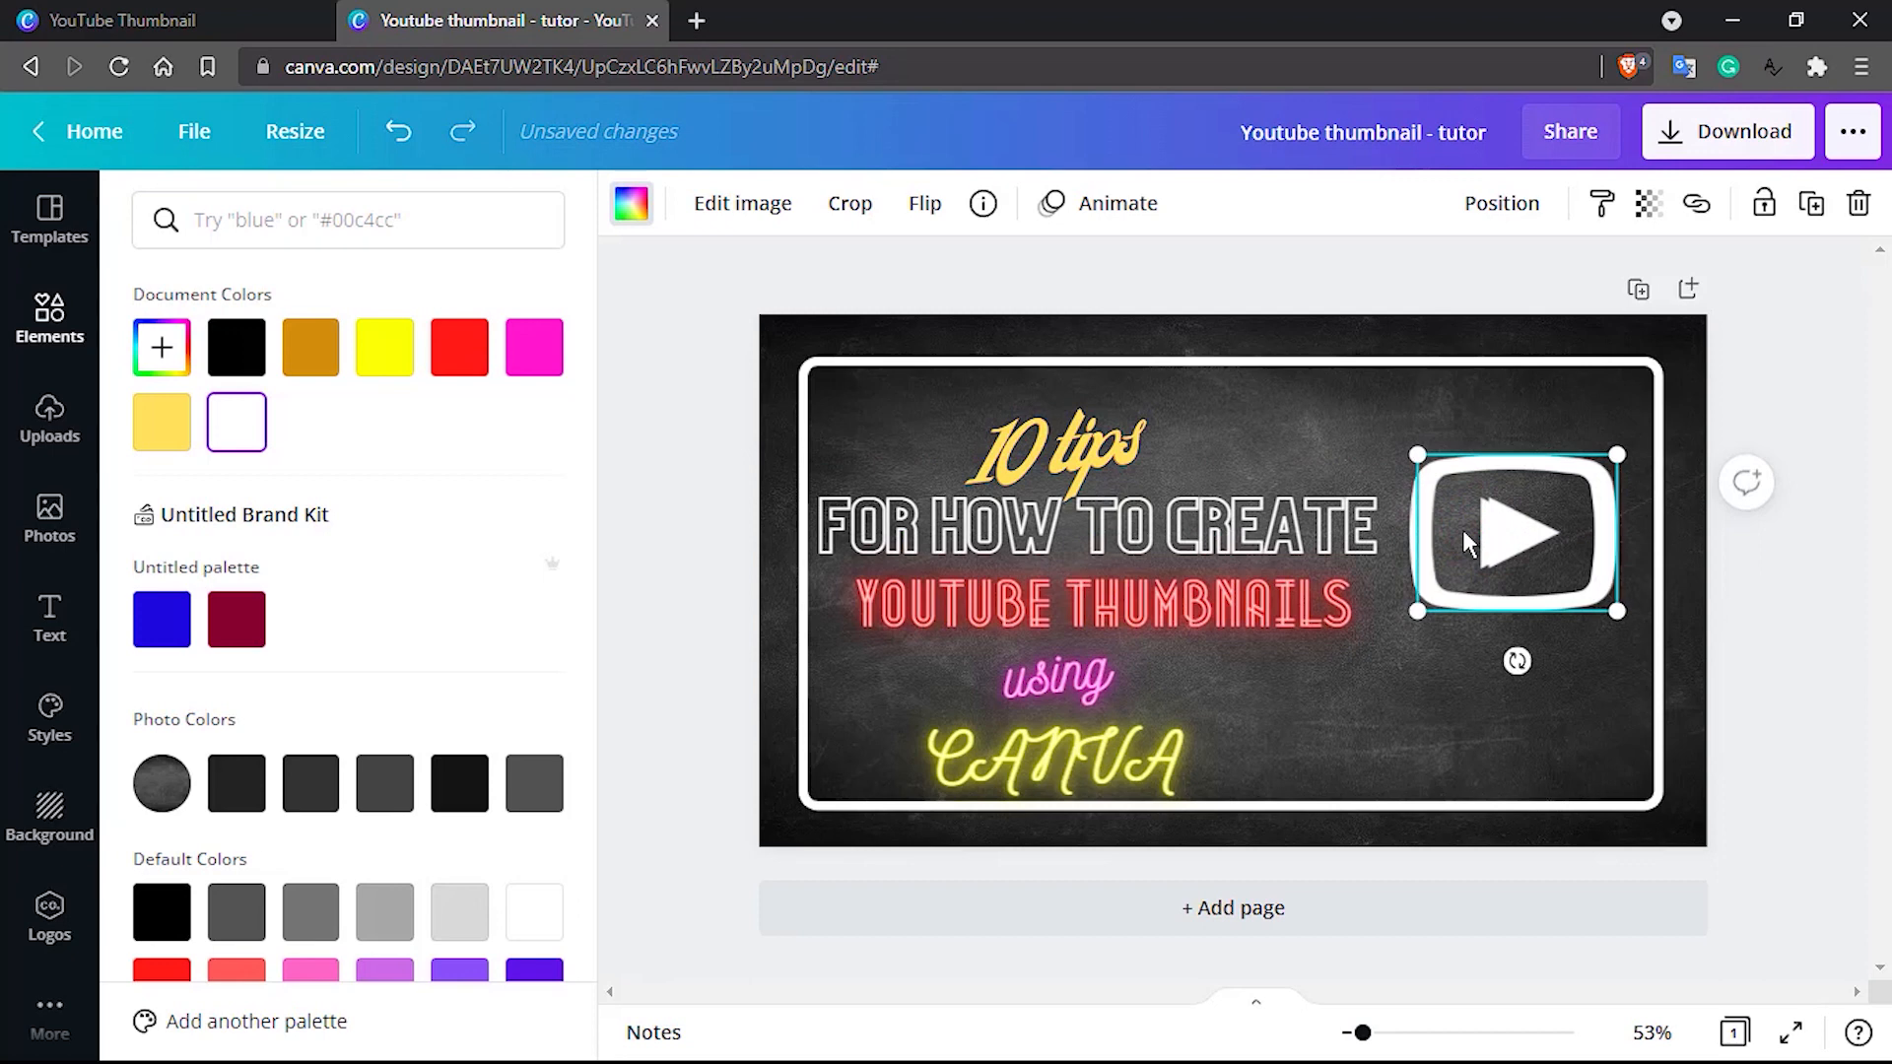
Try yellow and bright red as the colour of the front play icon
{"action": "left_click", "coordinate": [381, 366]}
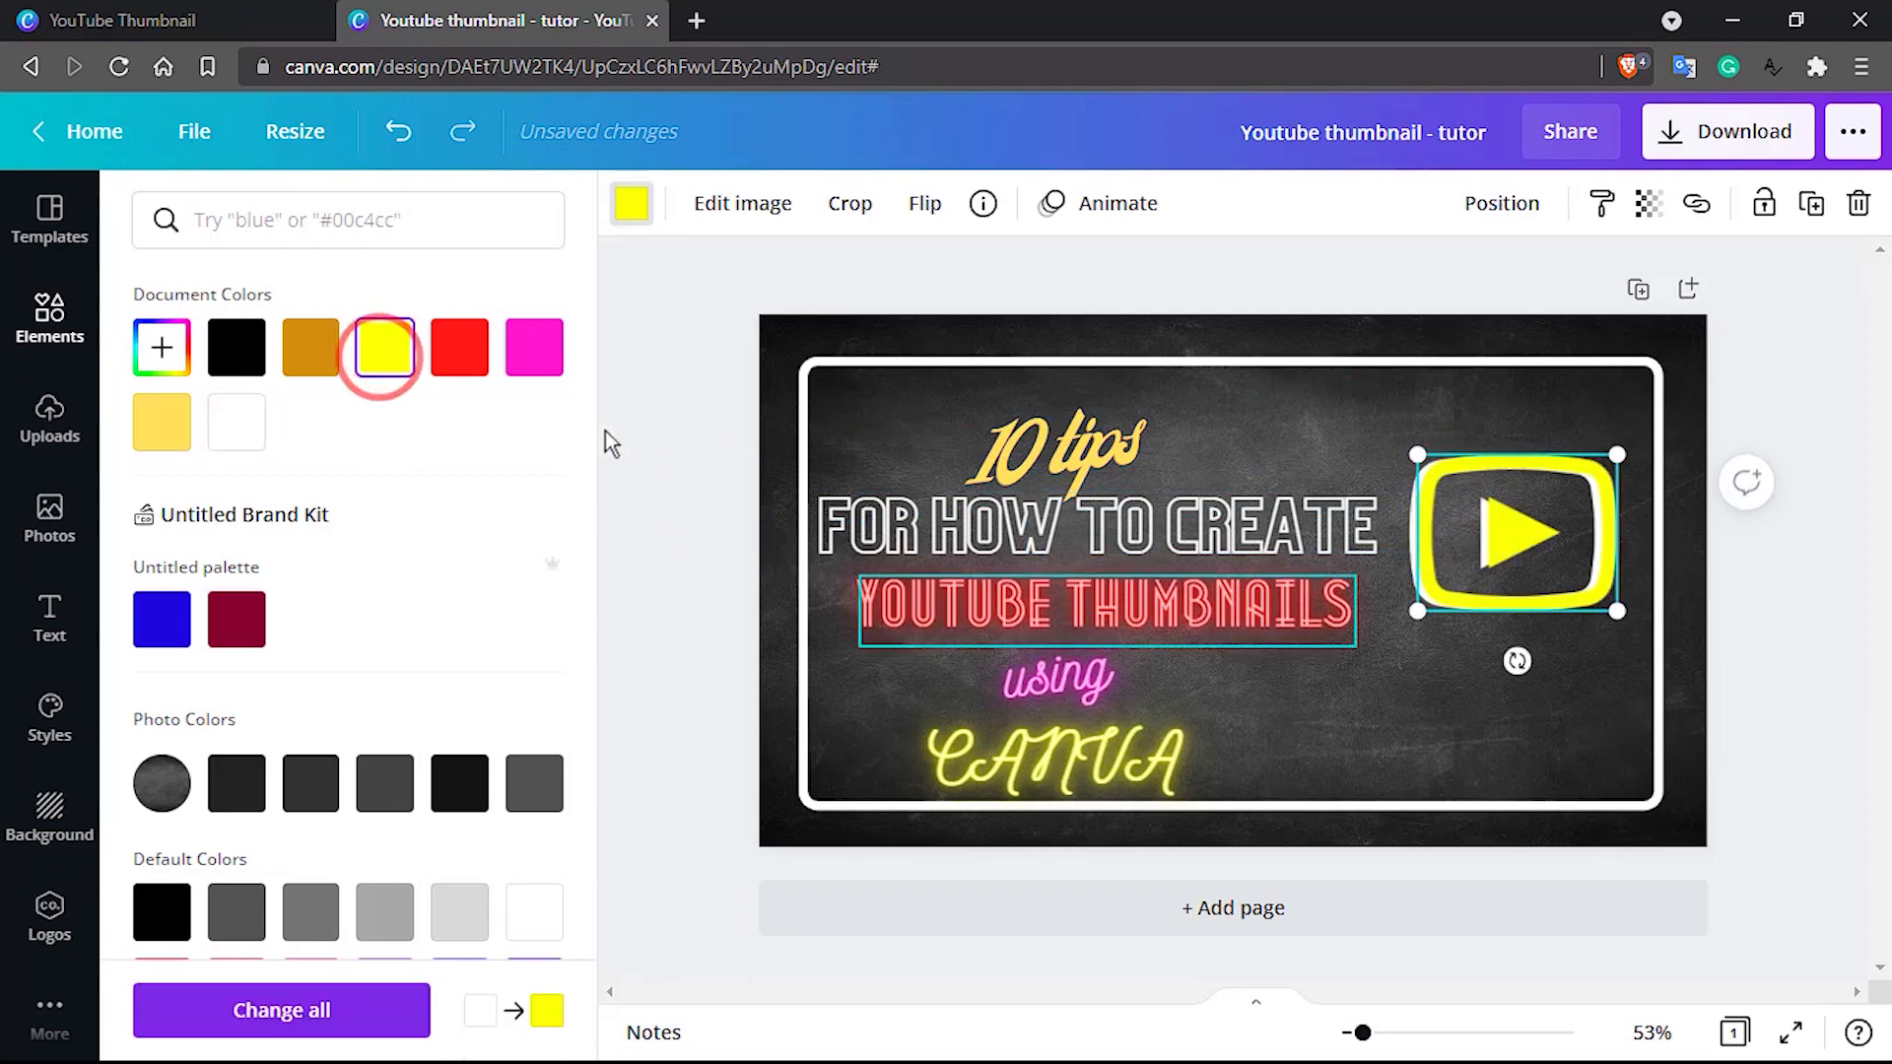
{"action": "left_click", "coordinate": [1391, 680]}
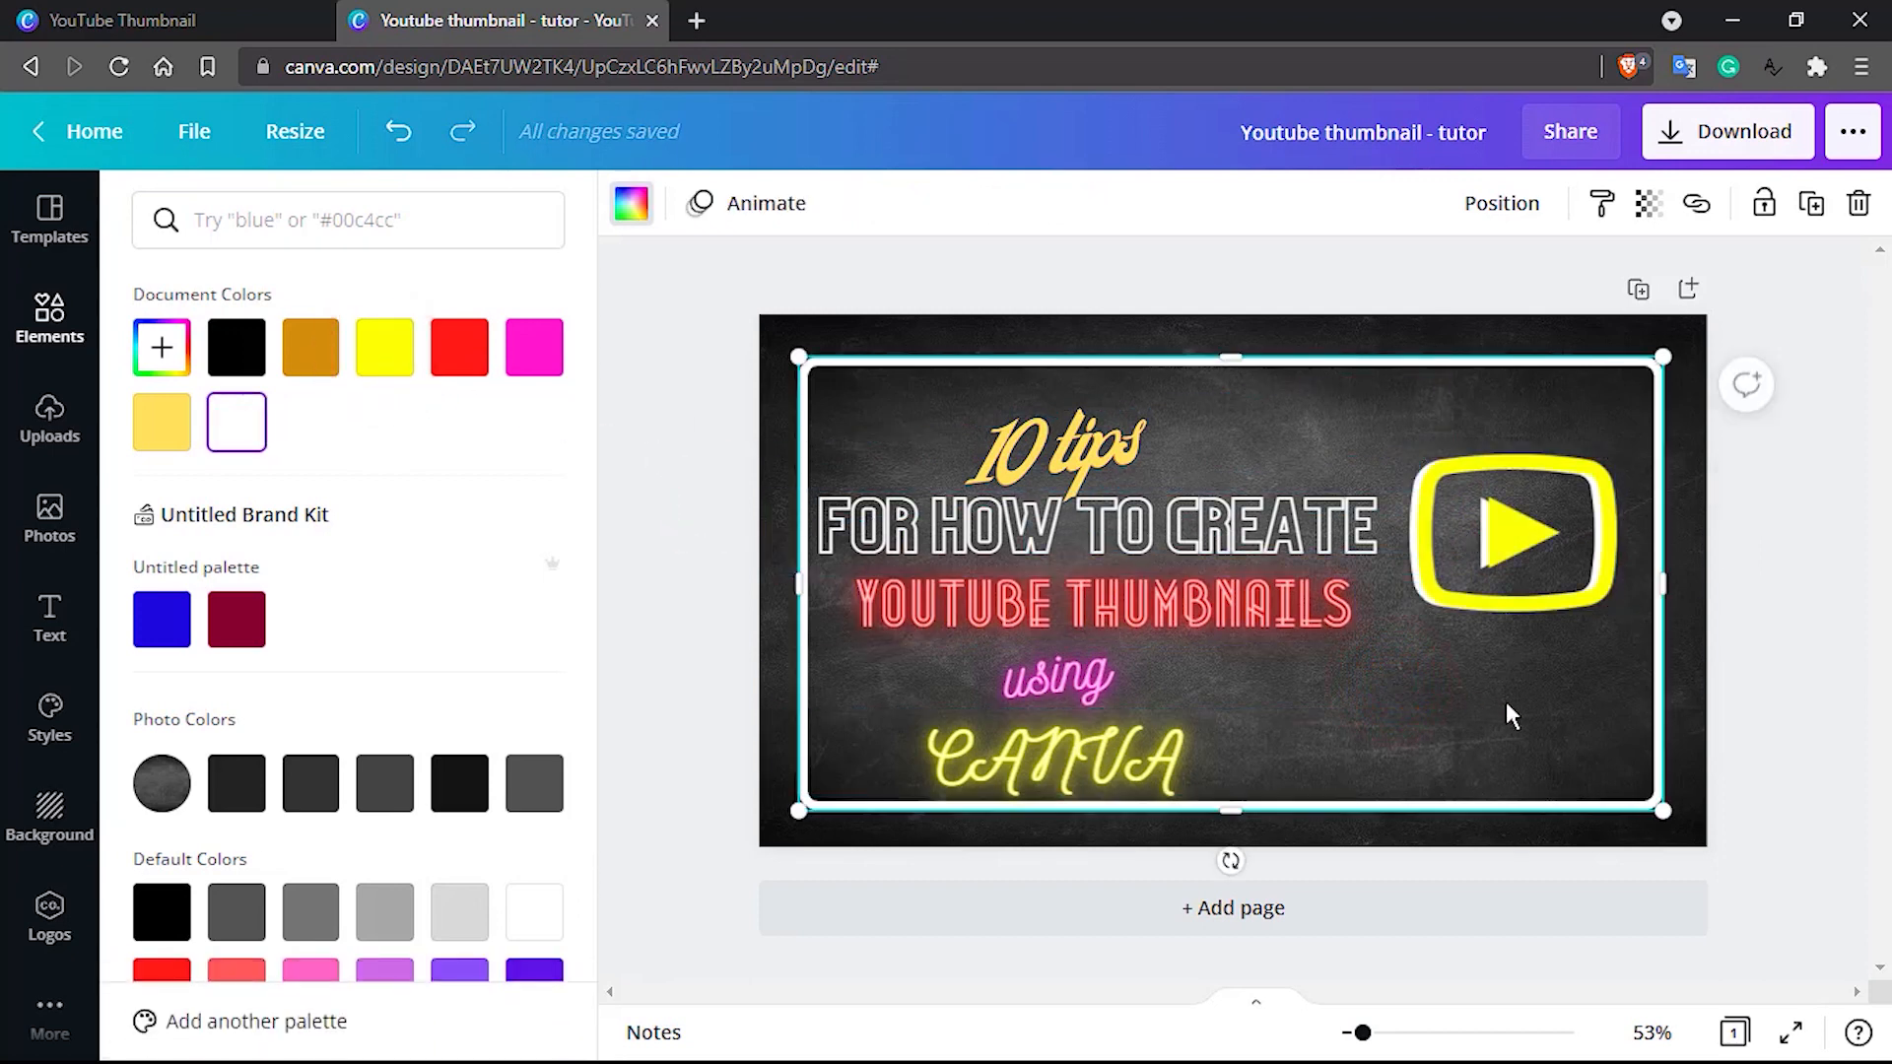
{"action": "left_click", "coordinate": [468, 359]}
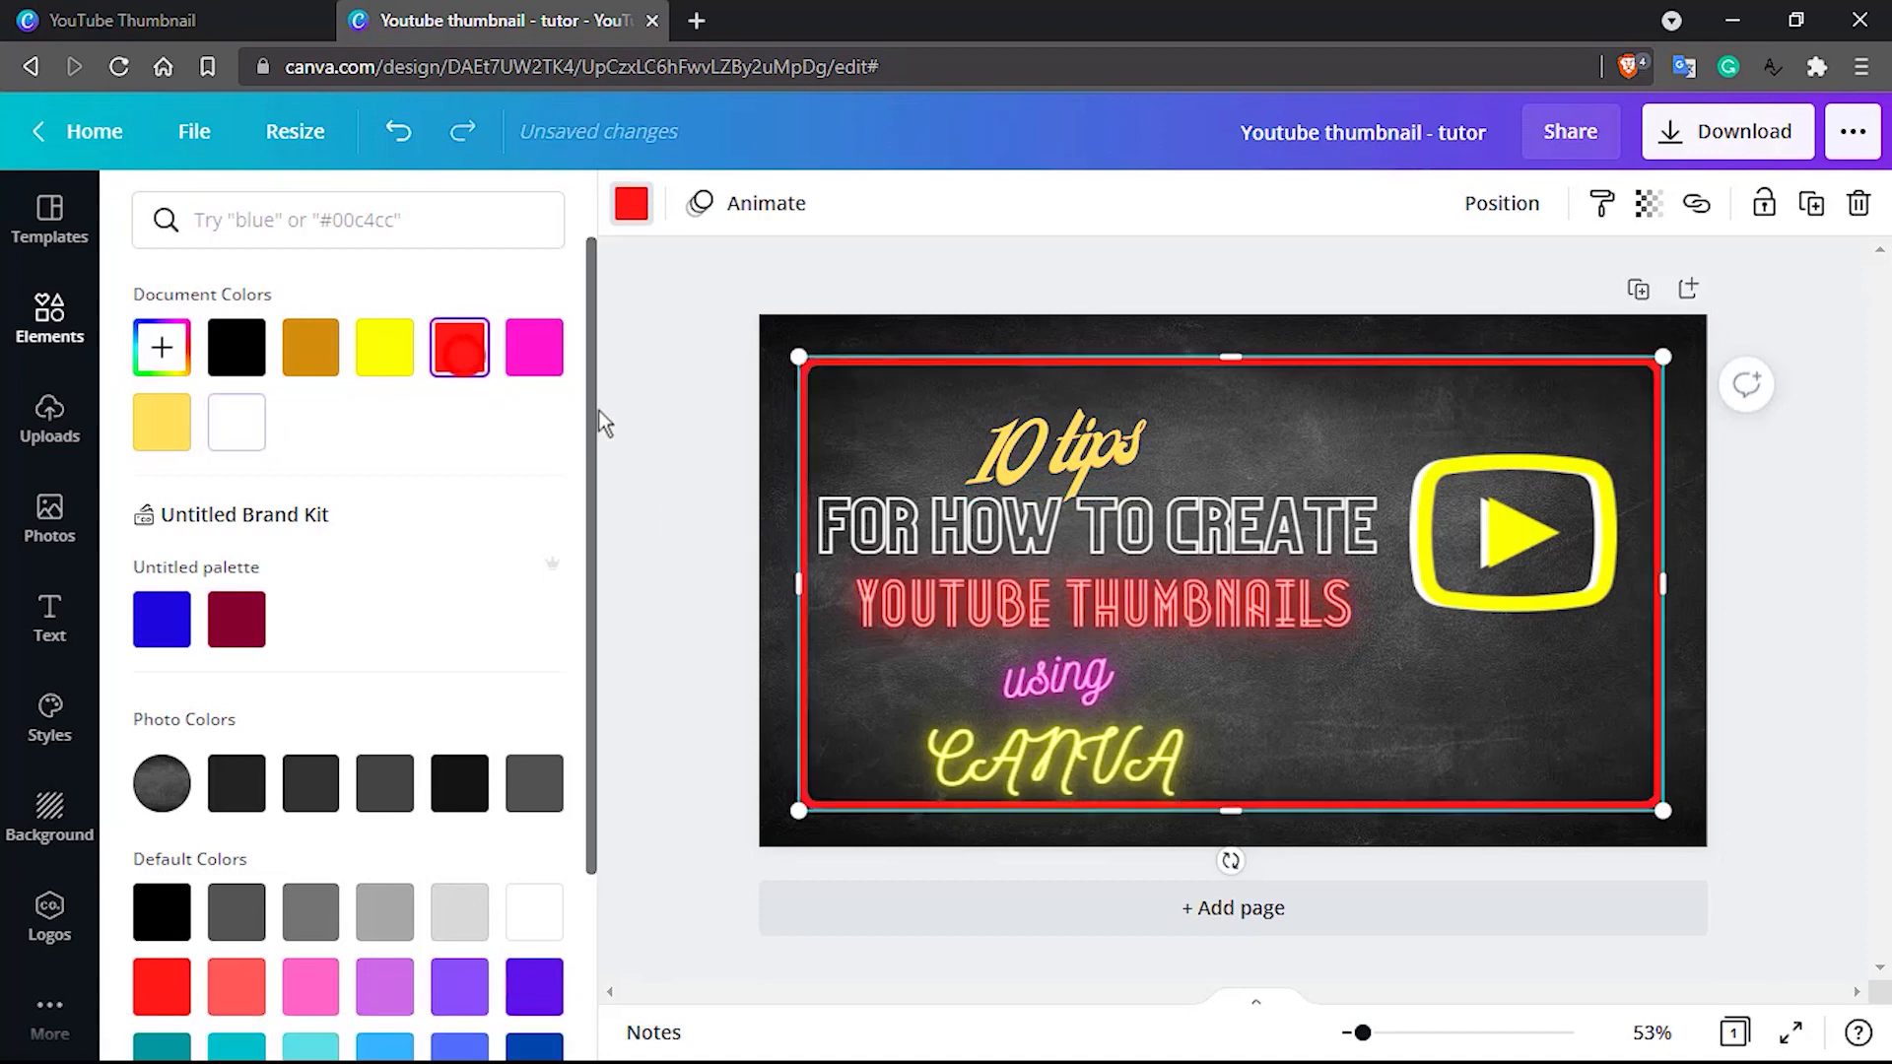
{"action": "key", "text": "ctrl+z"}
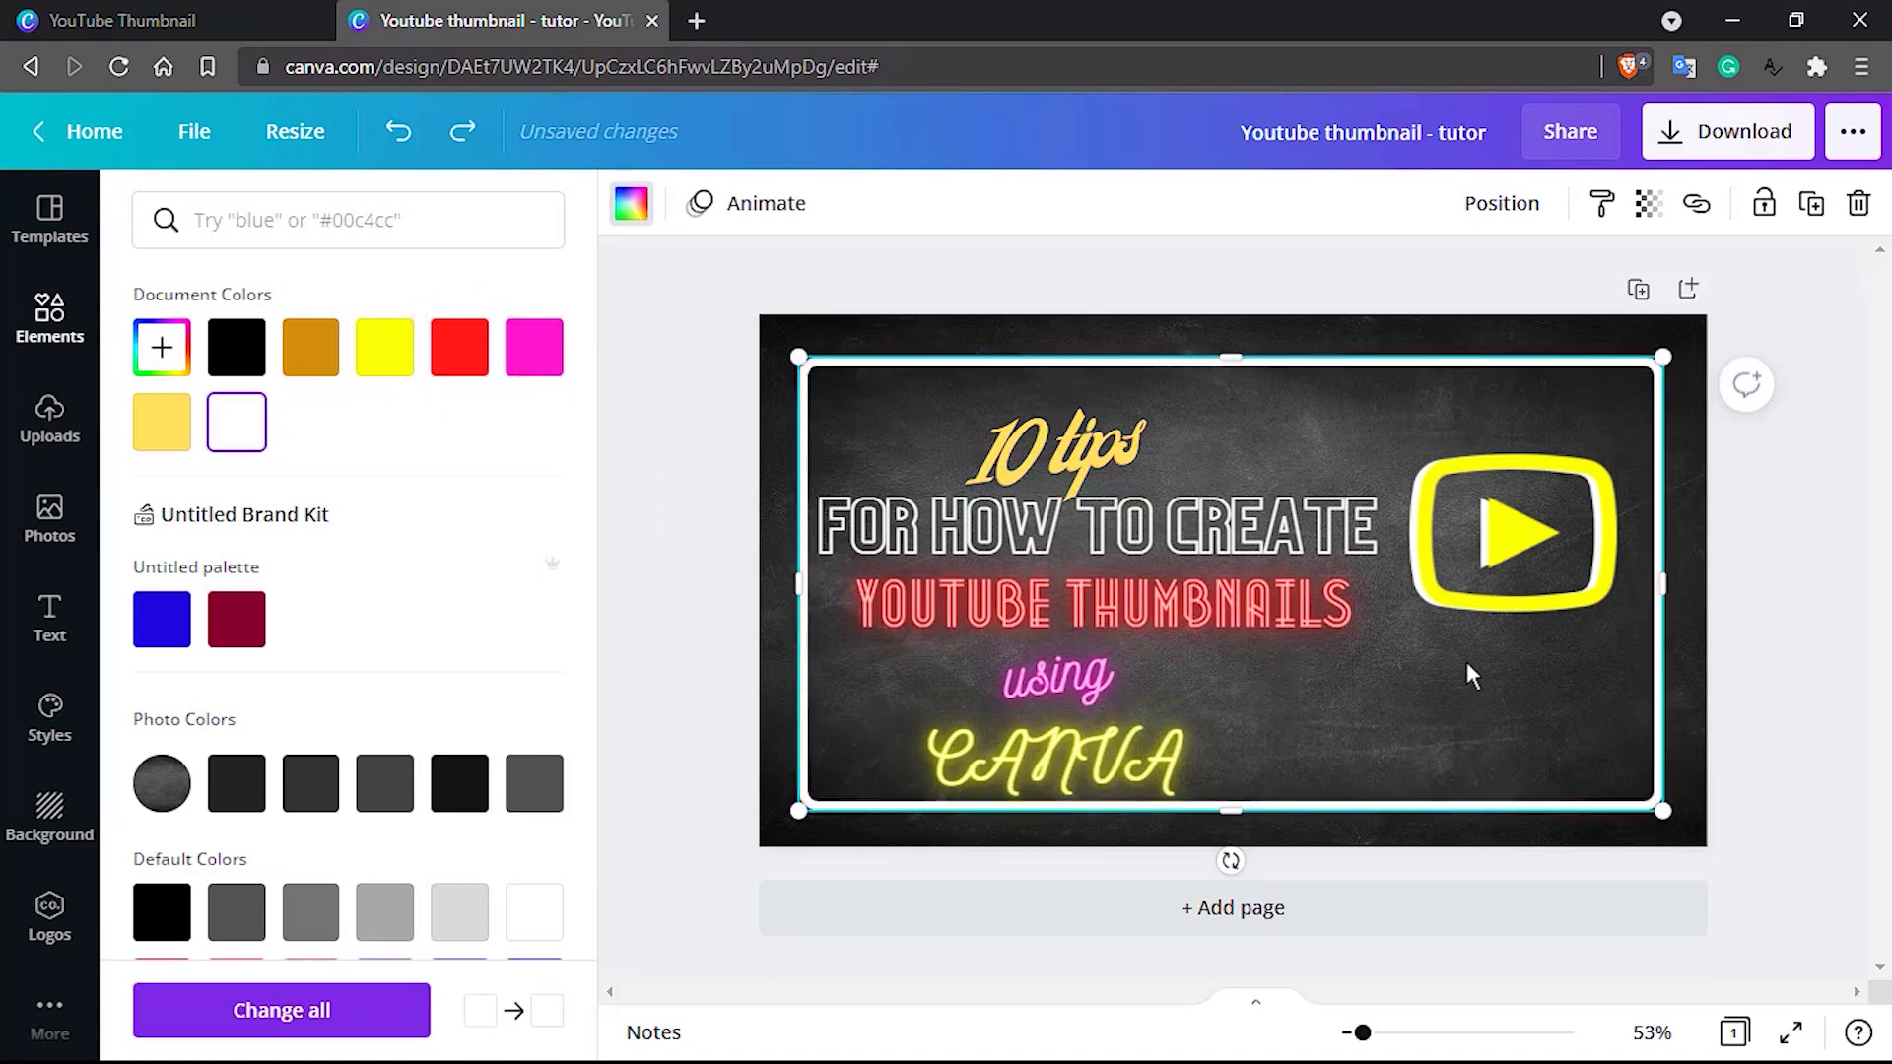
{"action": "left_click", "coordinate": [1525, 594]}
{"action": "left_click", "coordinate": [459, 345]}
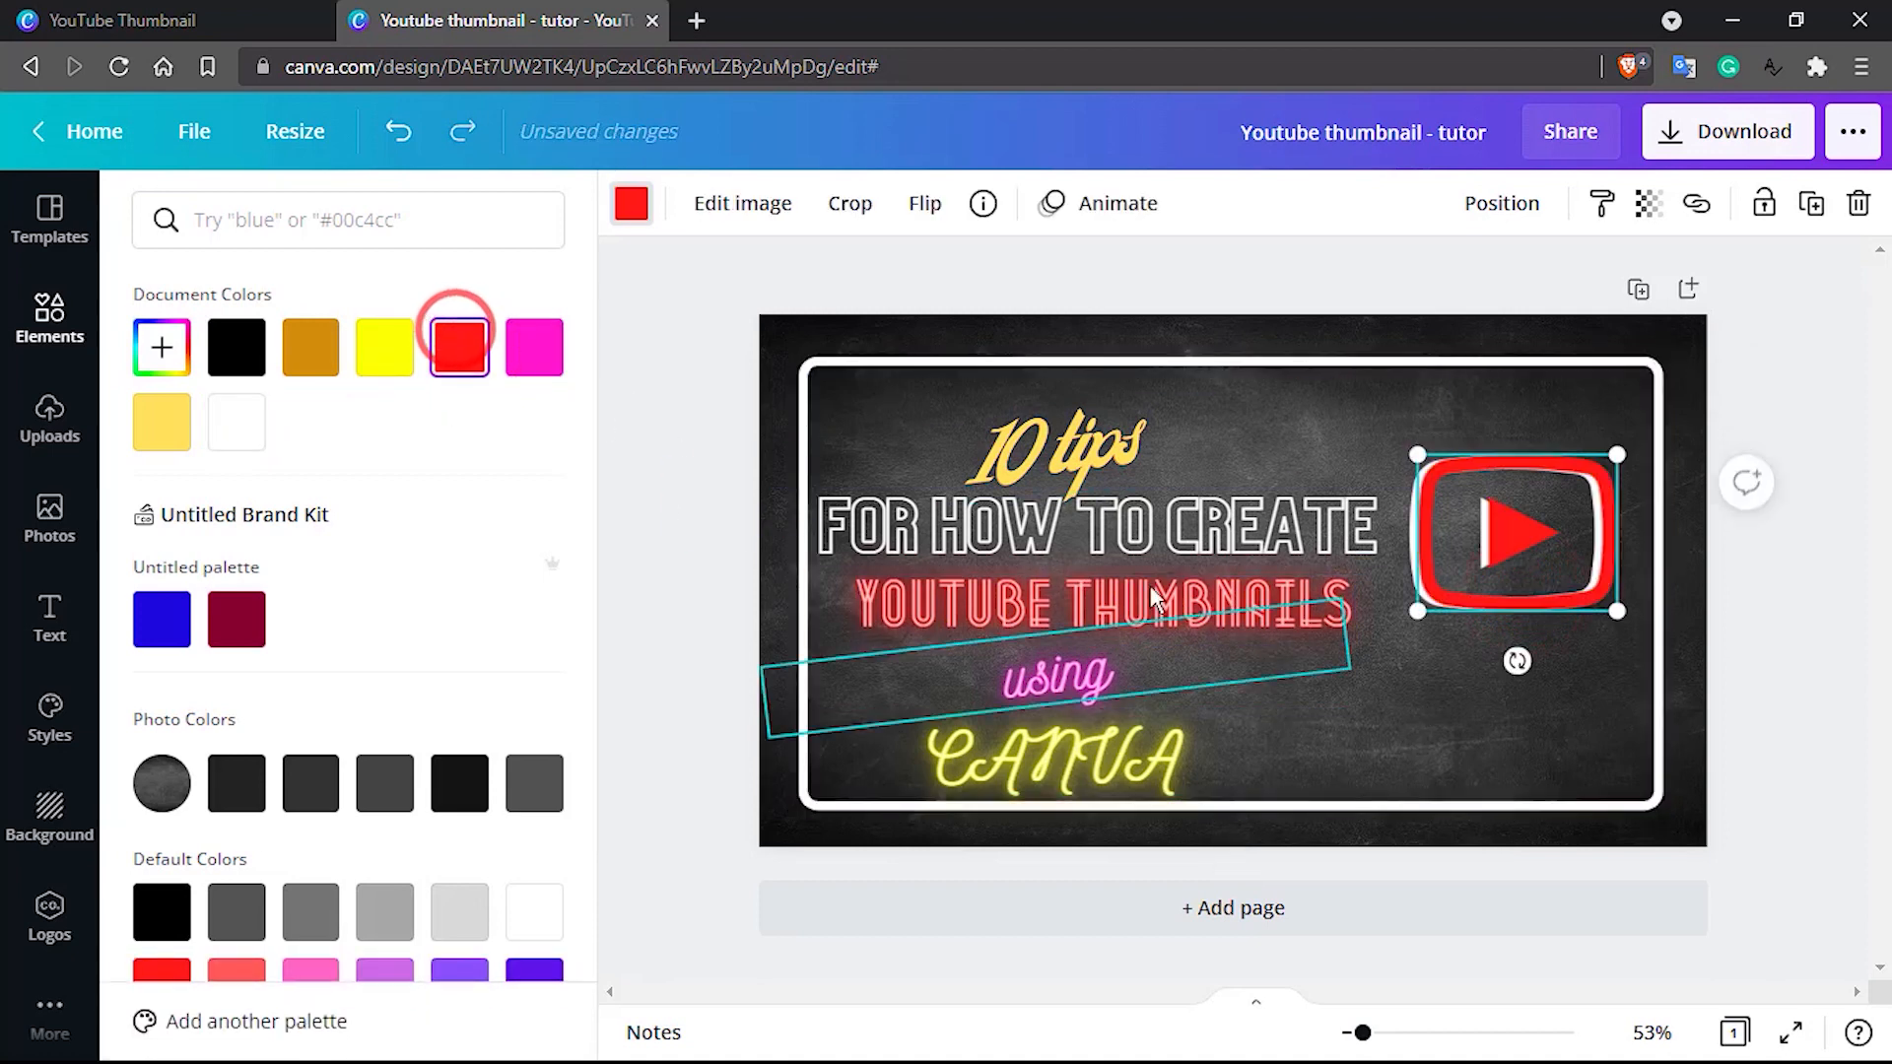
Try maroon #870130 and black on the front play icon, and return it to bright red
{"action": "left_click", "coordinate": [1506, 717]}
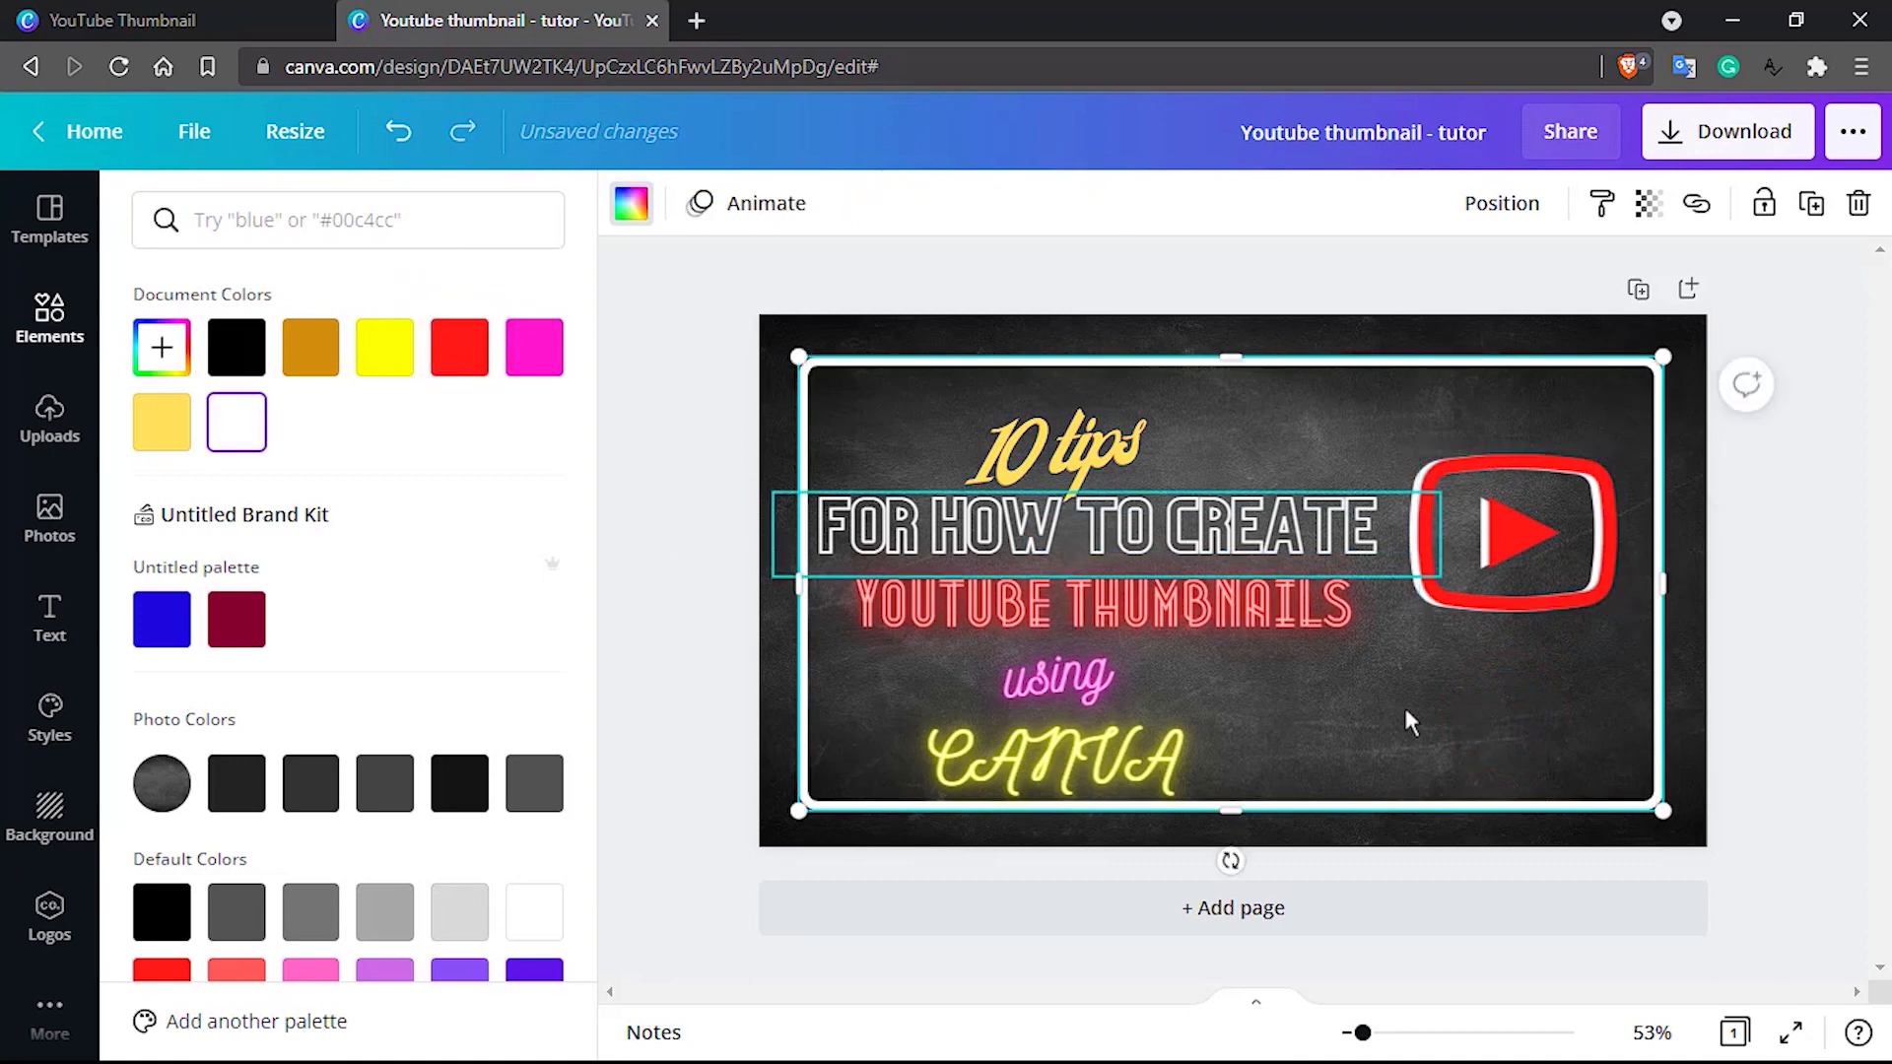
{"action": "left_click", "coordinate": [249, 619]}
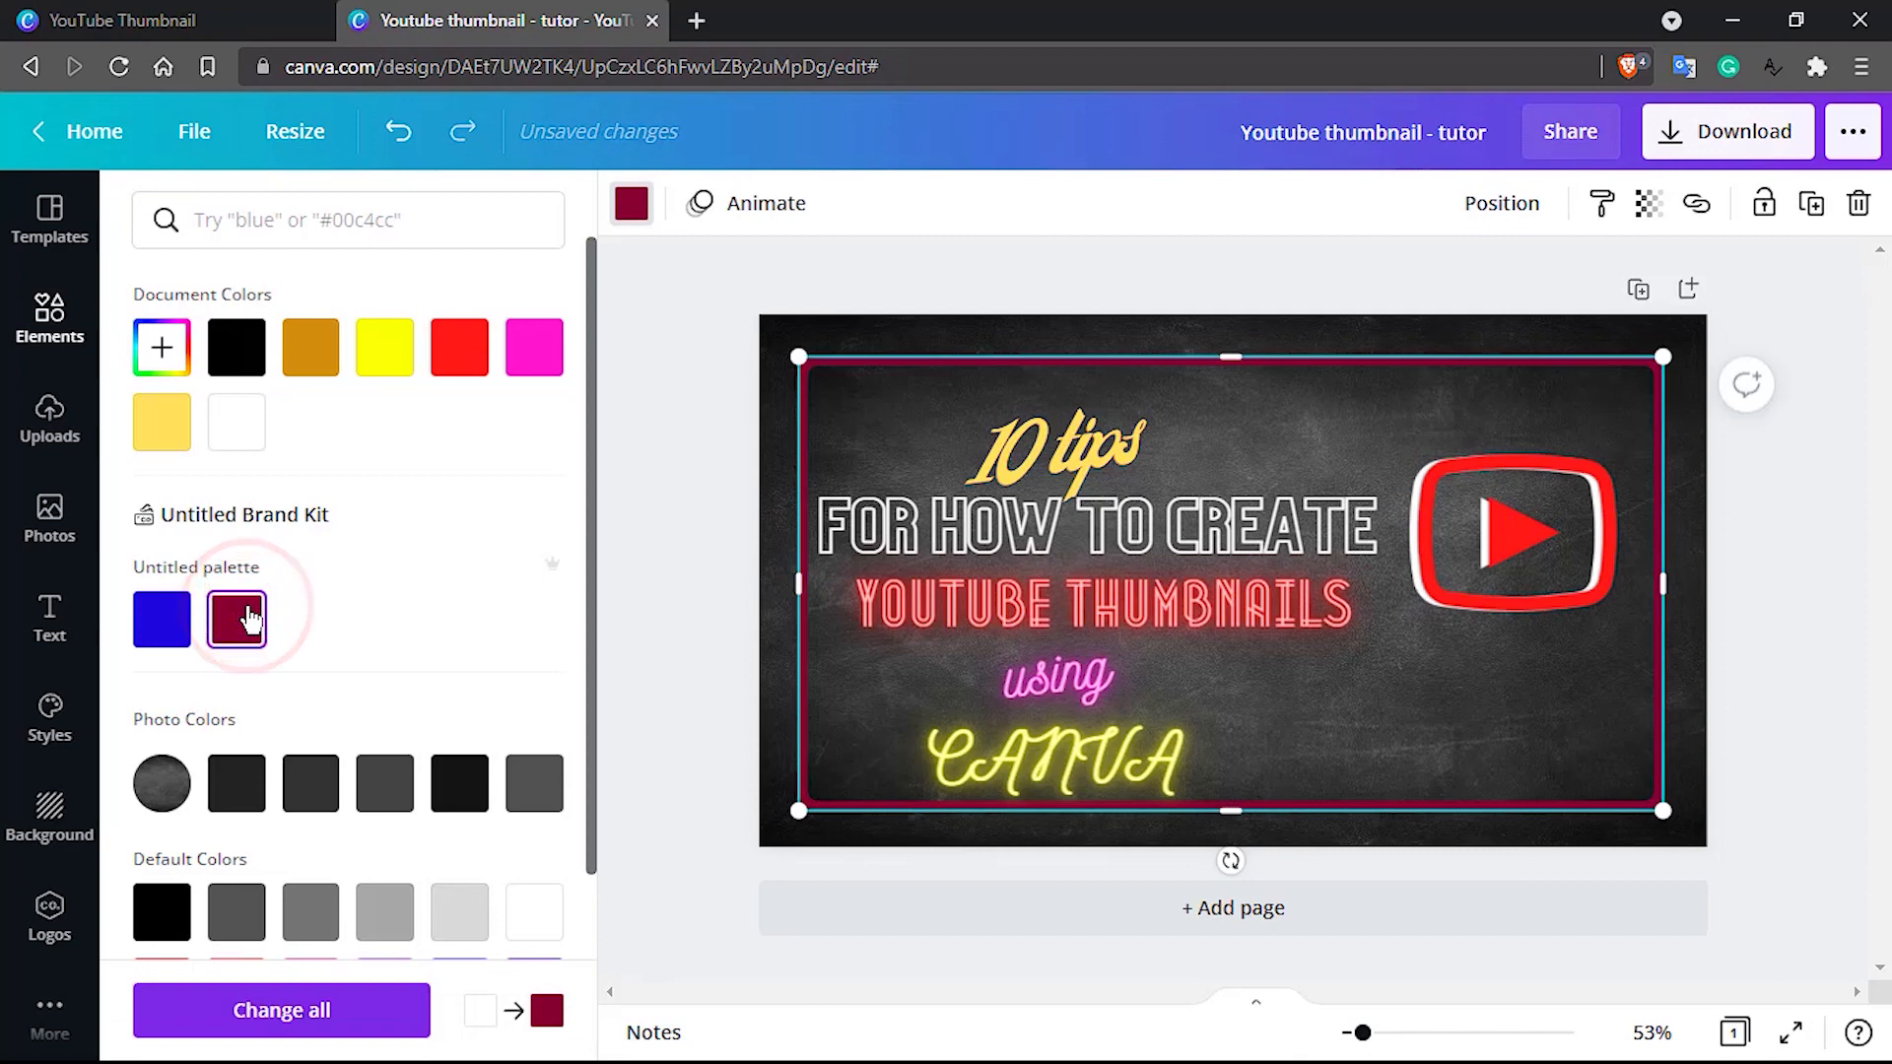
{"action": "key", "text": "ctrl+z"}
{"action": "left_click", "coordinate": [1505, 611]}
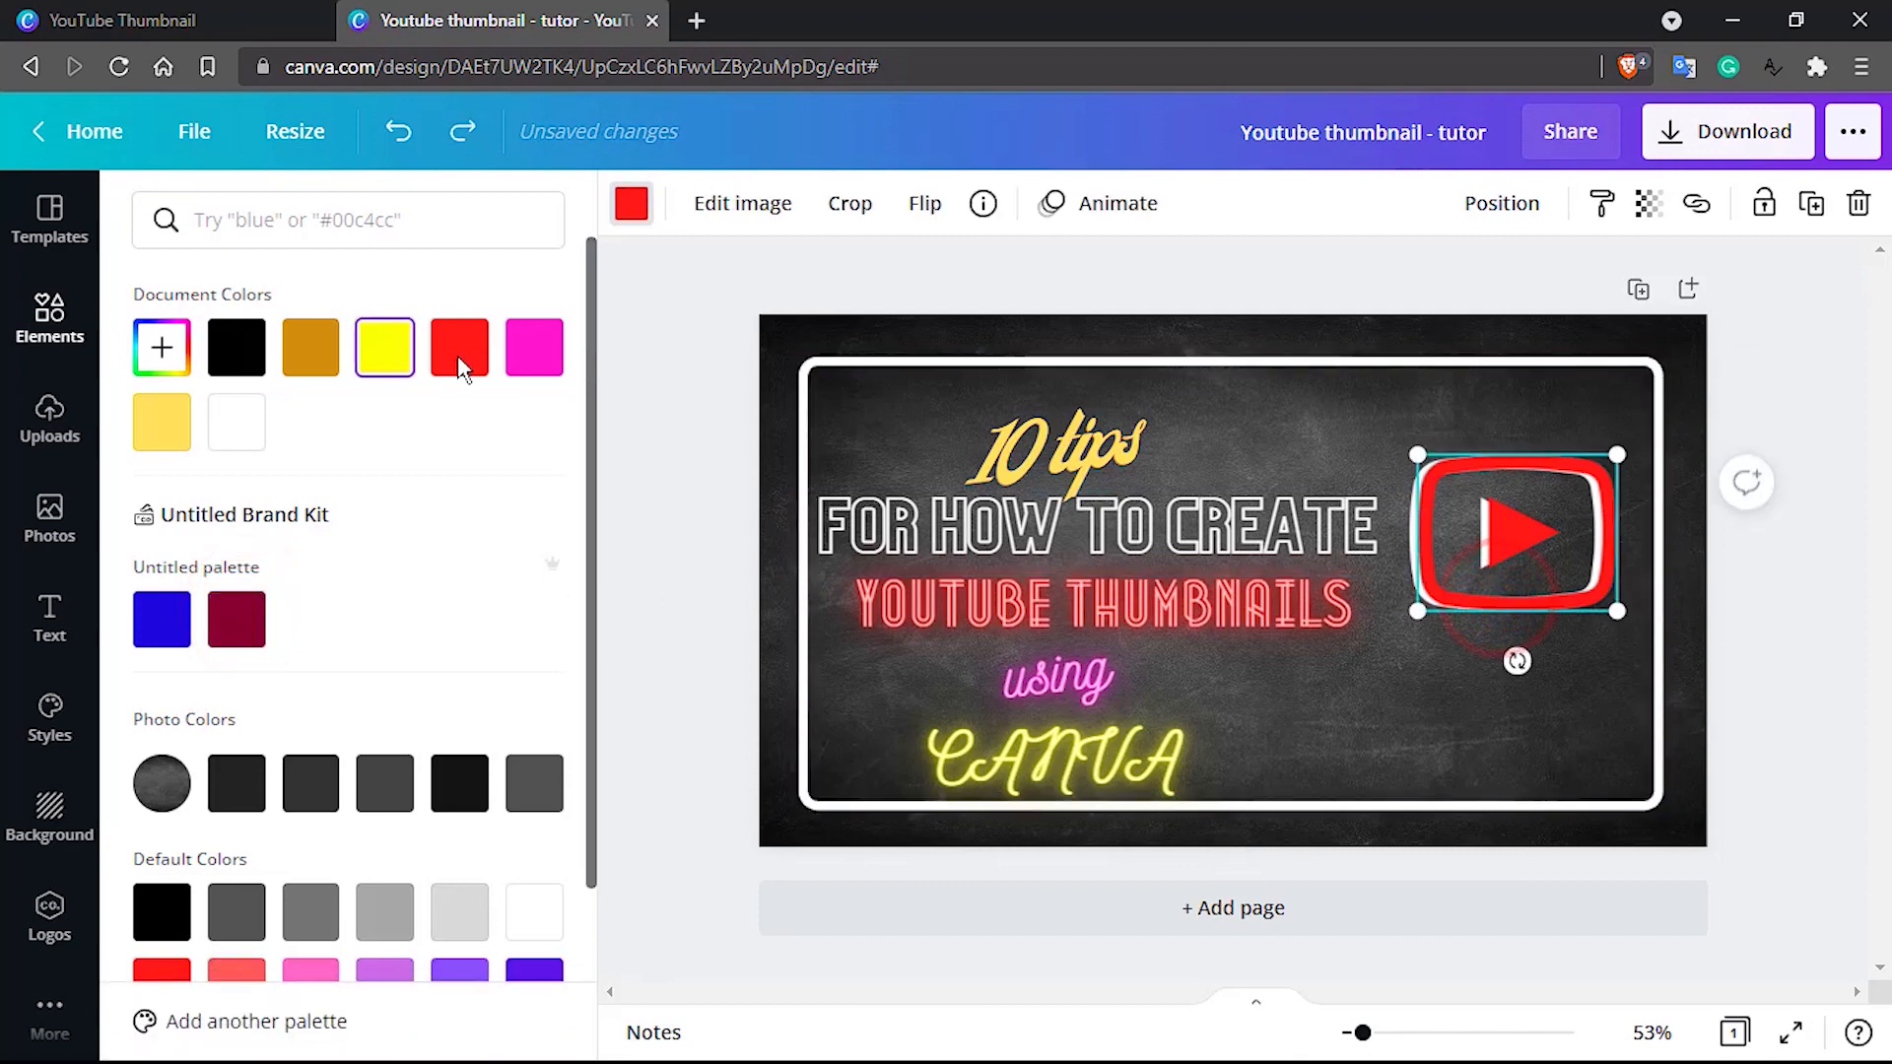
{"action": "left_click", "coordinate": [241, 627]}
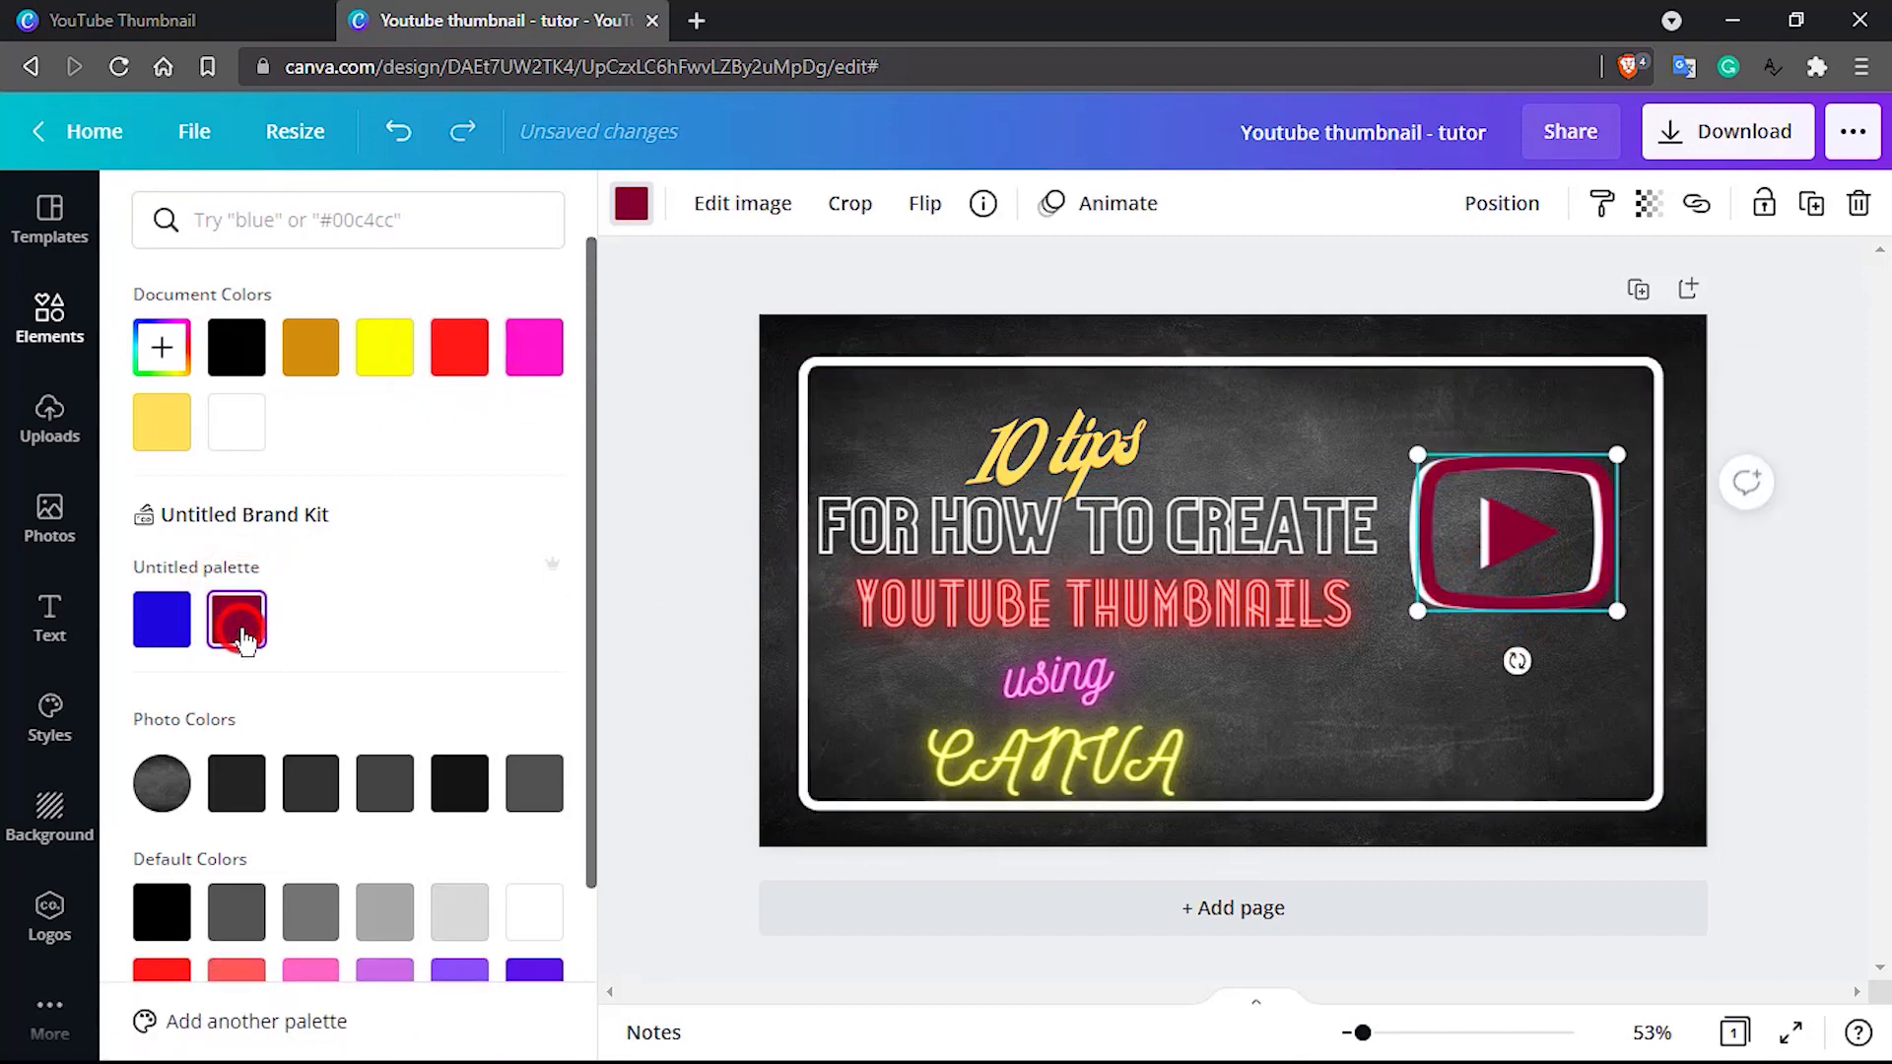
{"action": "left_click", "coordinate": [463, 363]}
{"action": "left_click", "coordinate": [231, 355]}
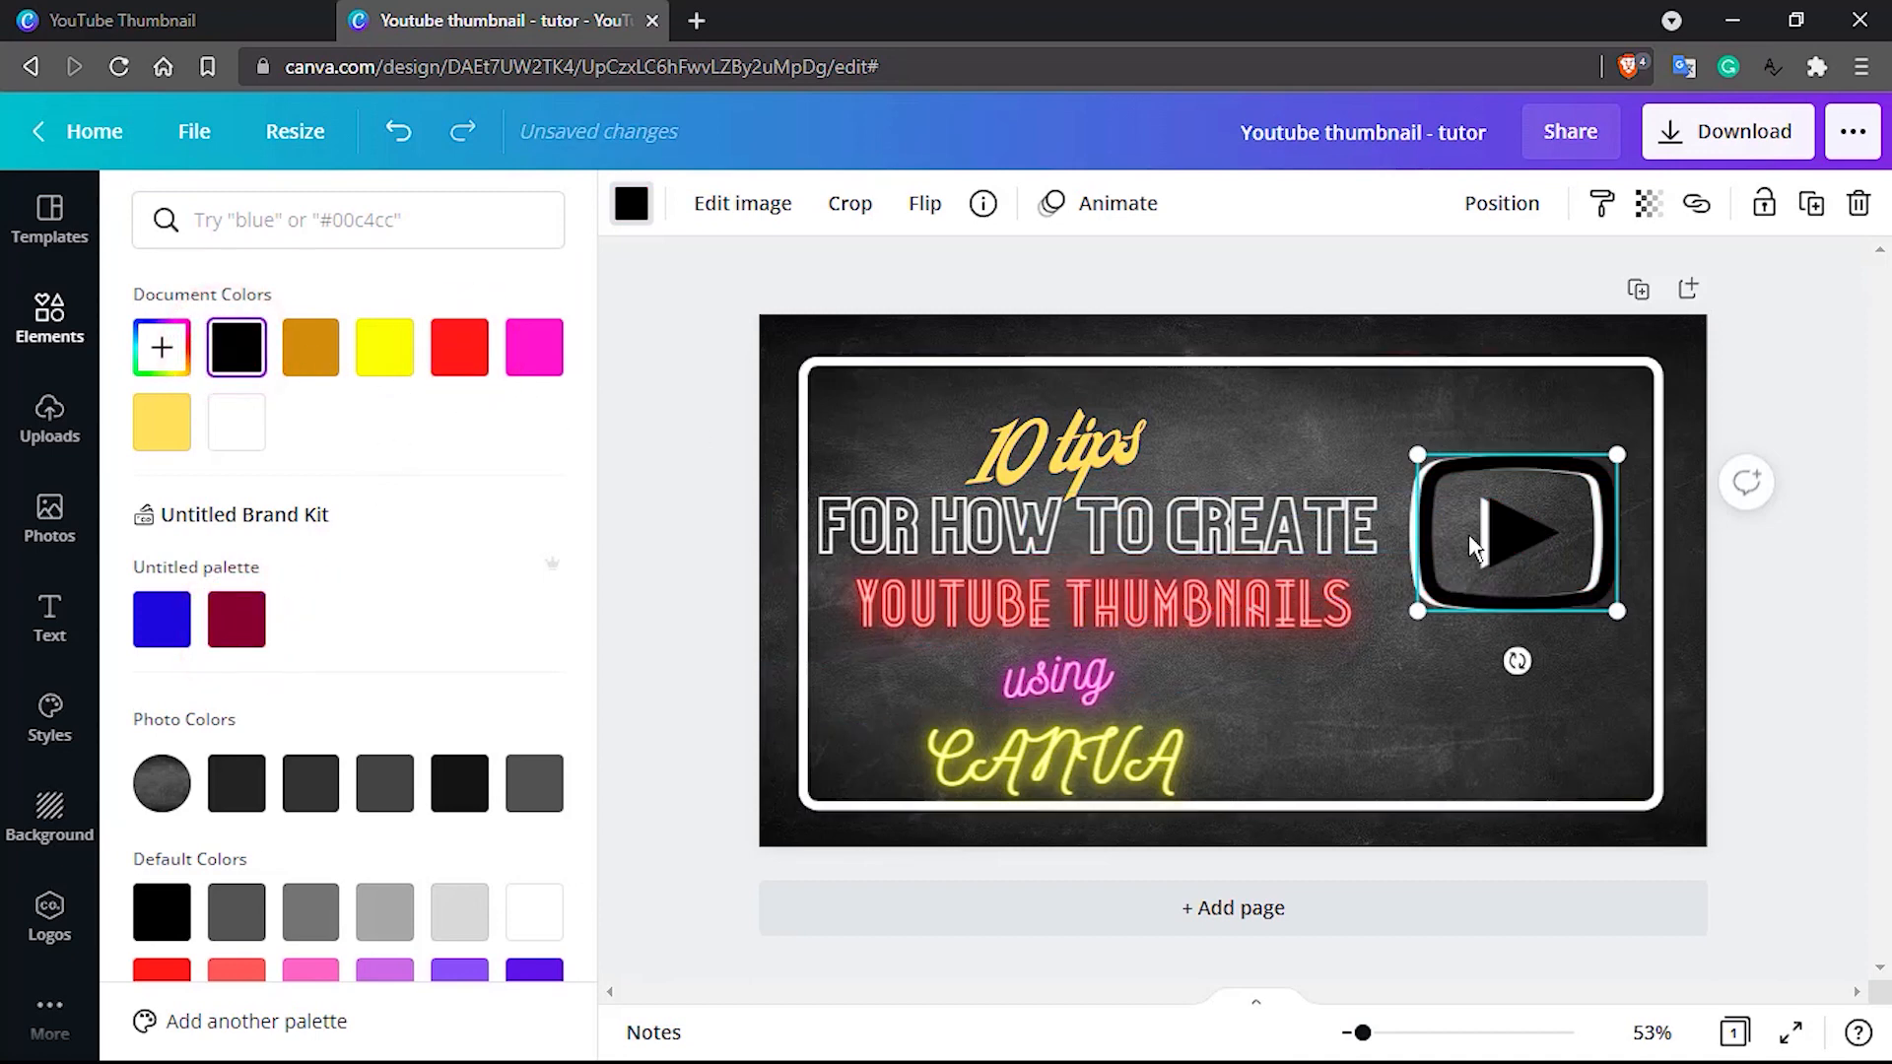
{"action": "key", "text": "ctrl+z"}
Colour the rear play icon black as a shadow and the front play icon white
{"action": "left_click", "coordinate": [1415, 544]}
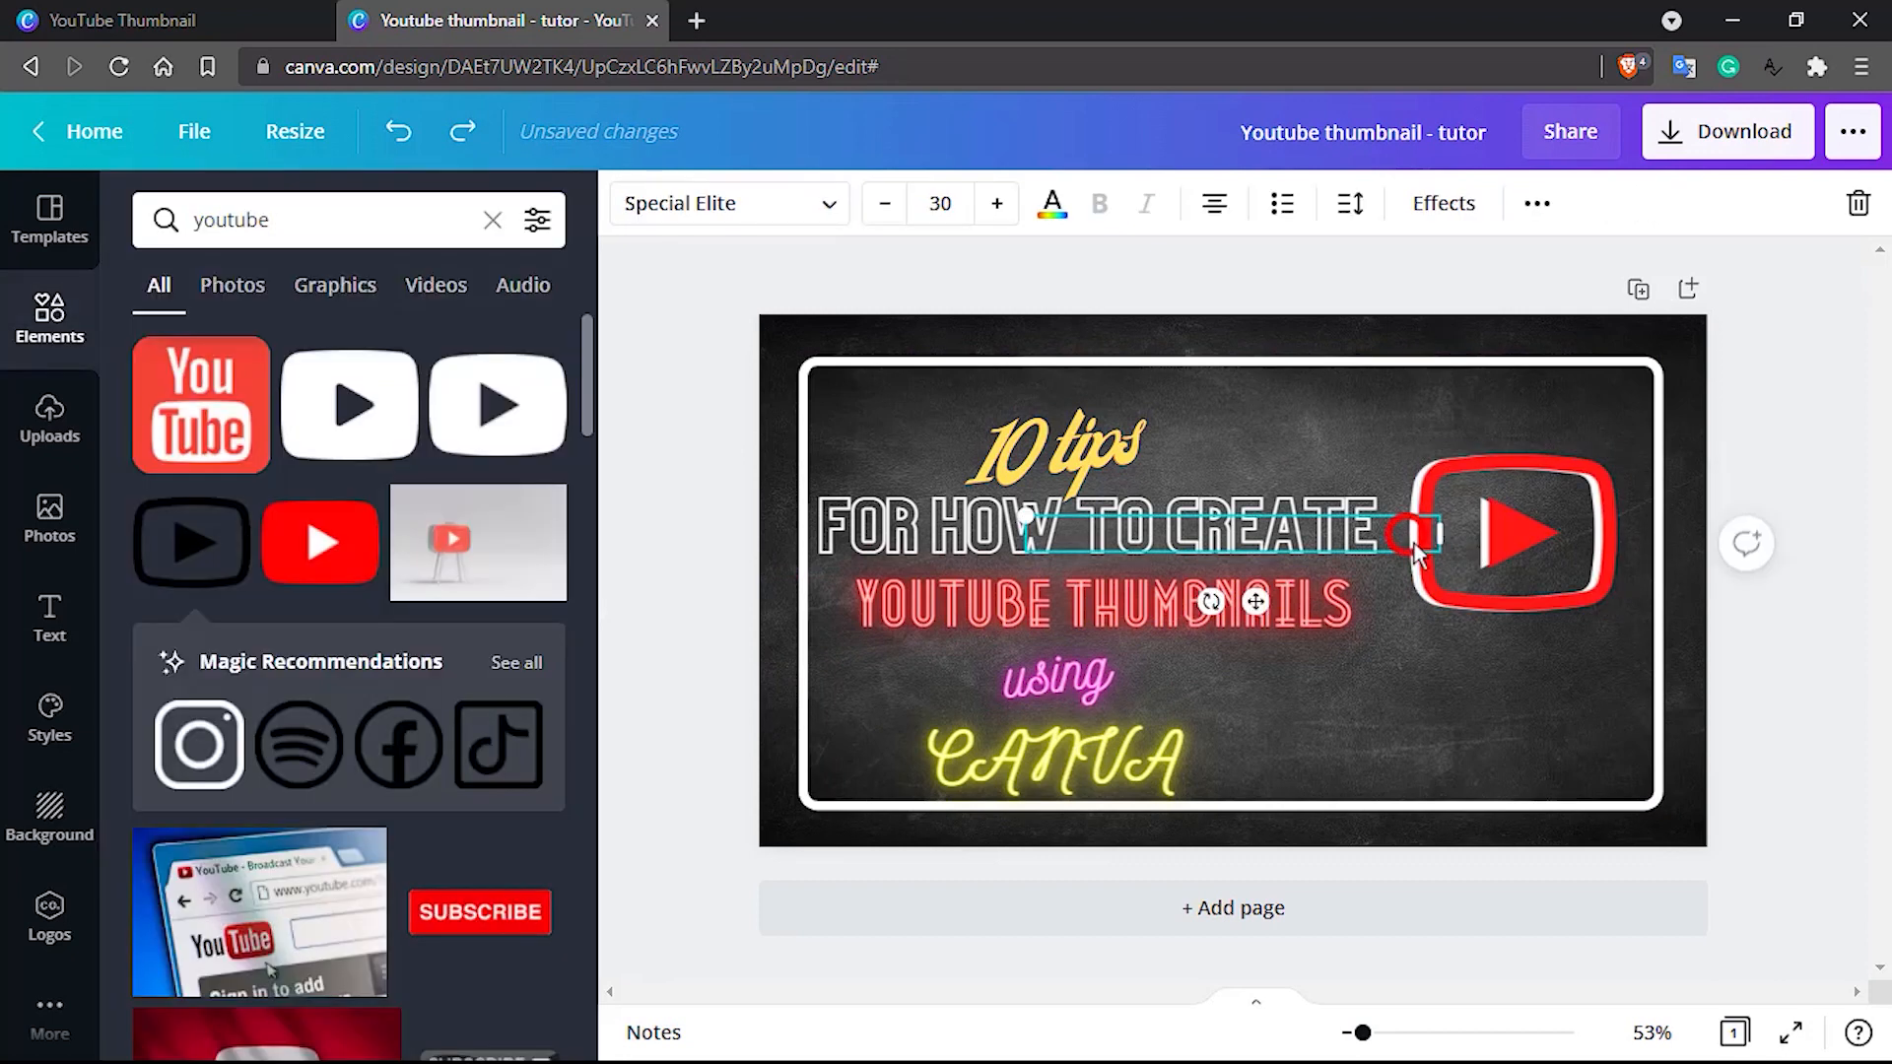
{"action": "left_click", "coordinate": [1488, 535]}
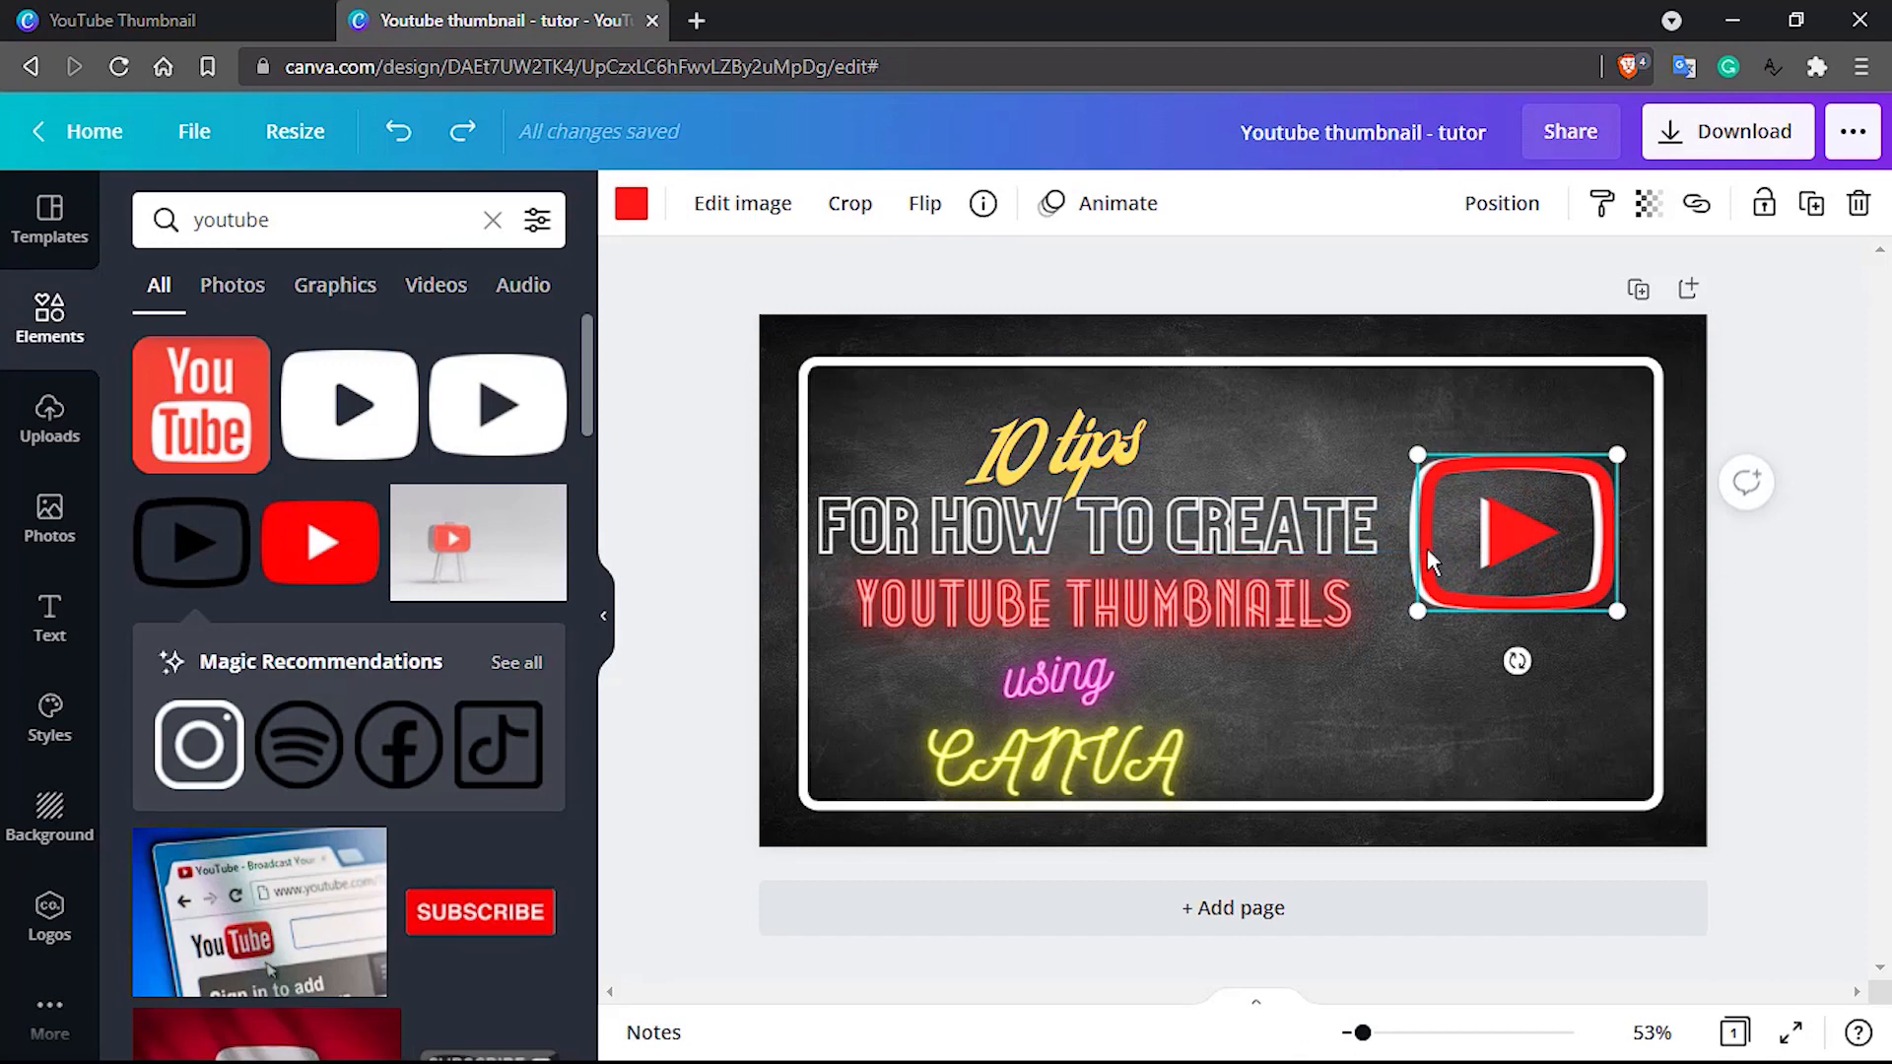
{"action": "left_click", "coordinate": [1410, 584]}
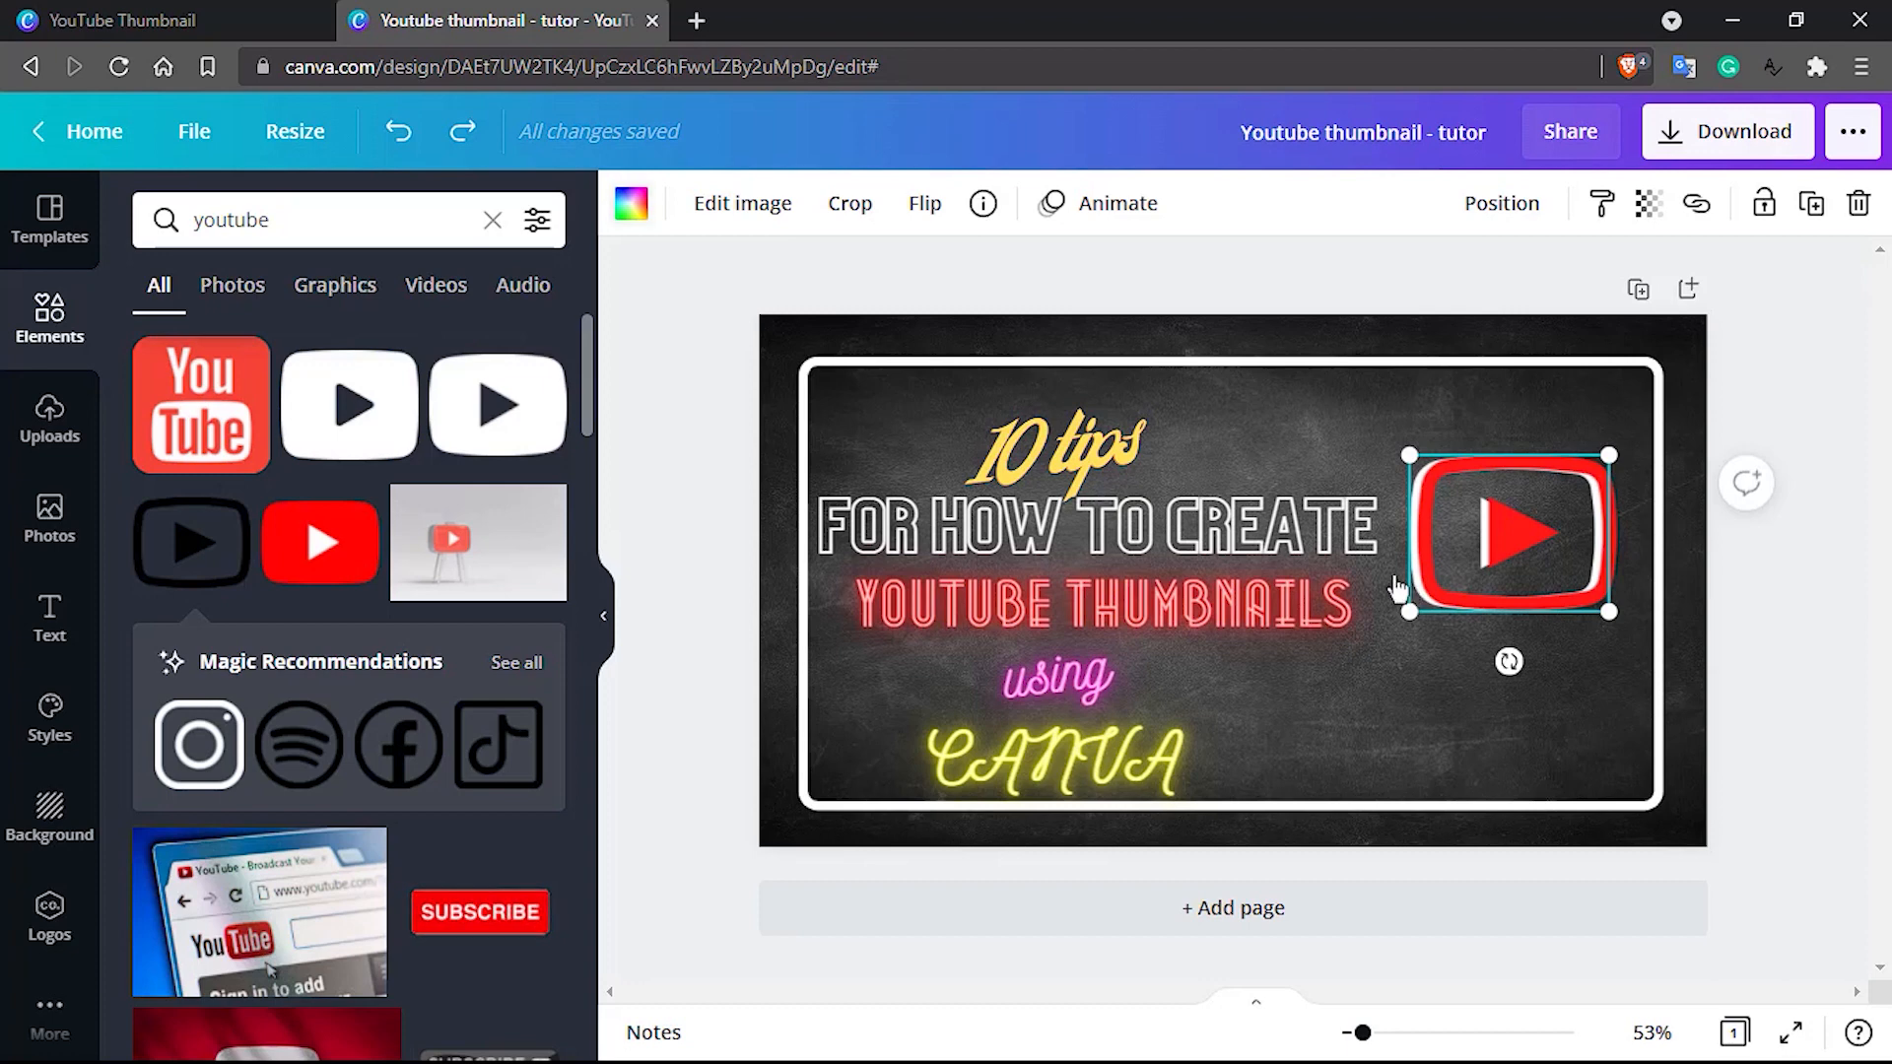
{"action": "left_click", "coordinate": [629, 209]}
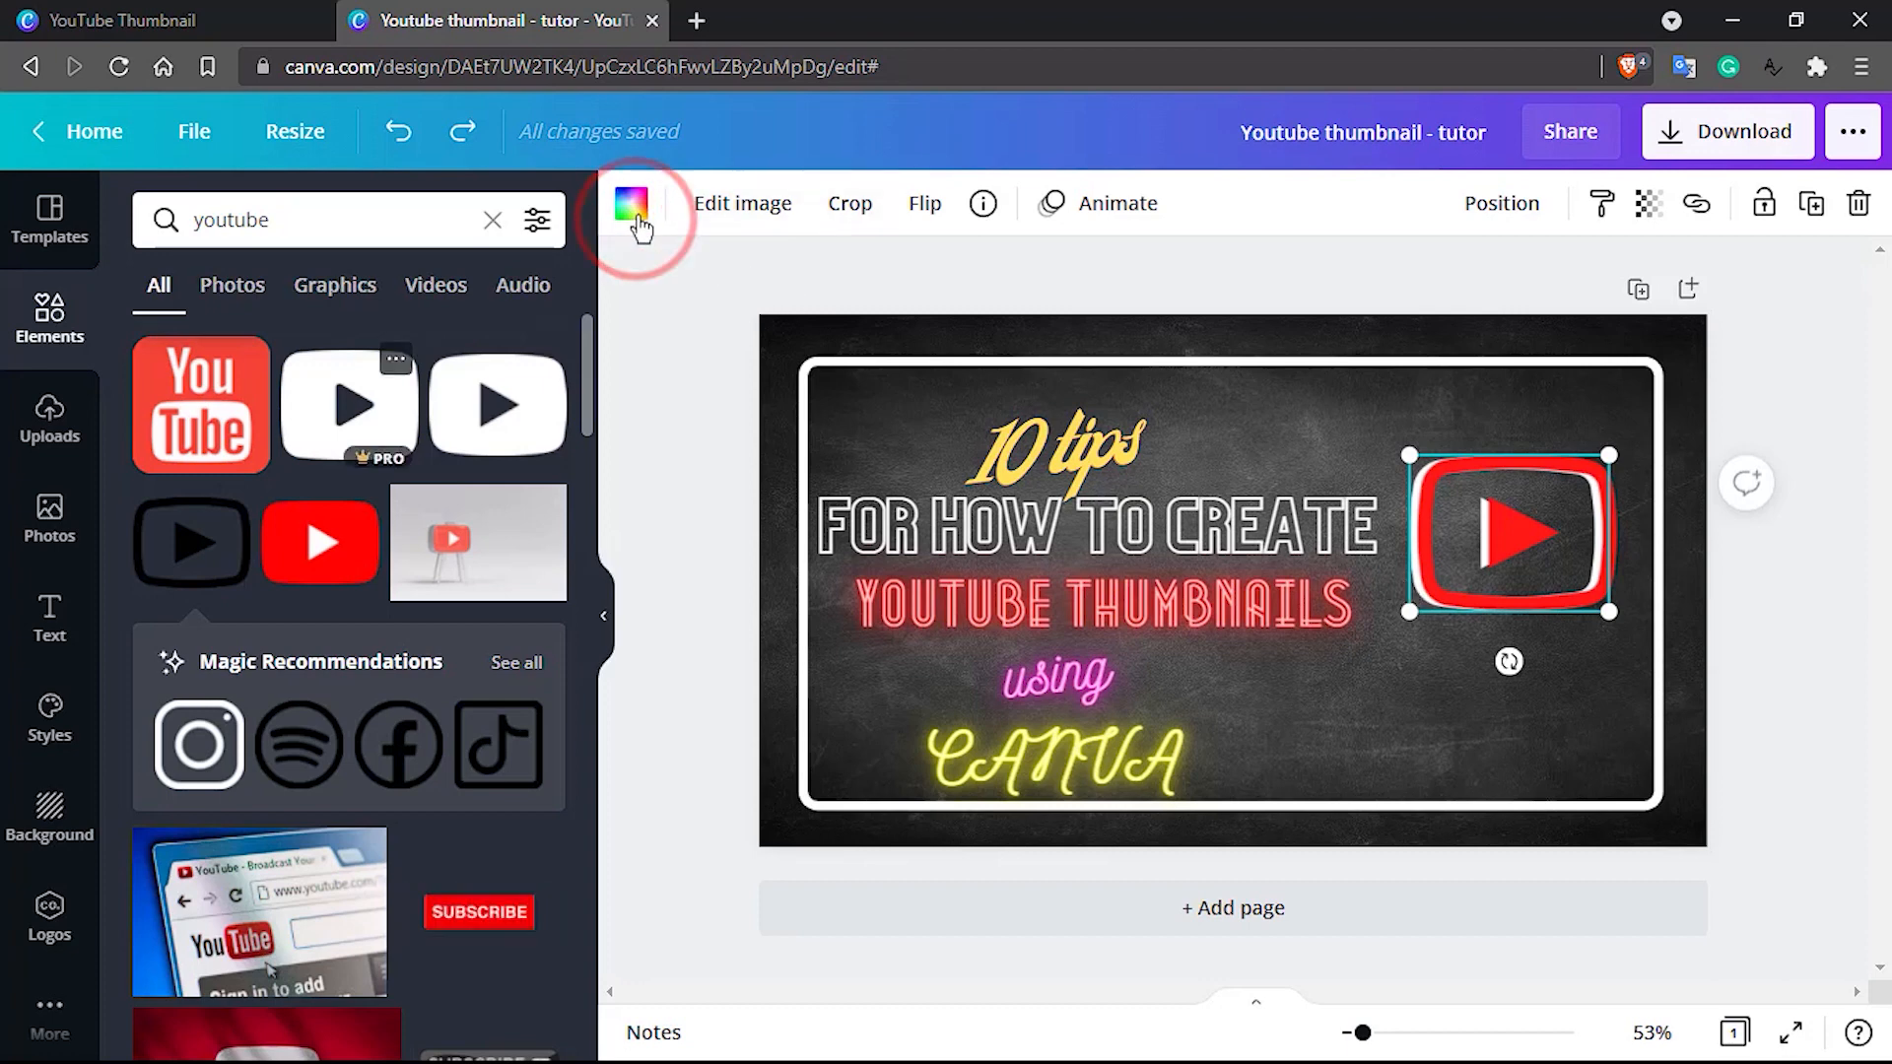
{"action": "left_click", "coordinate": [635, 211]}
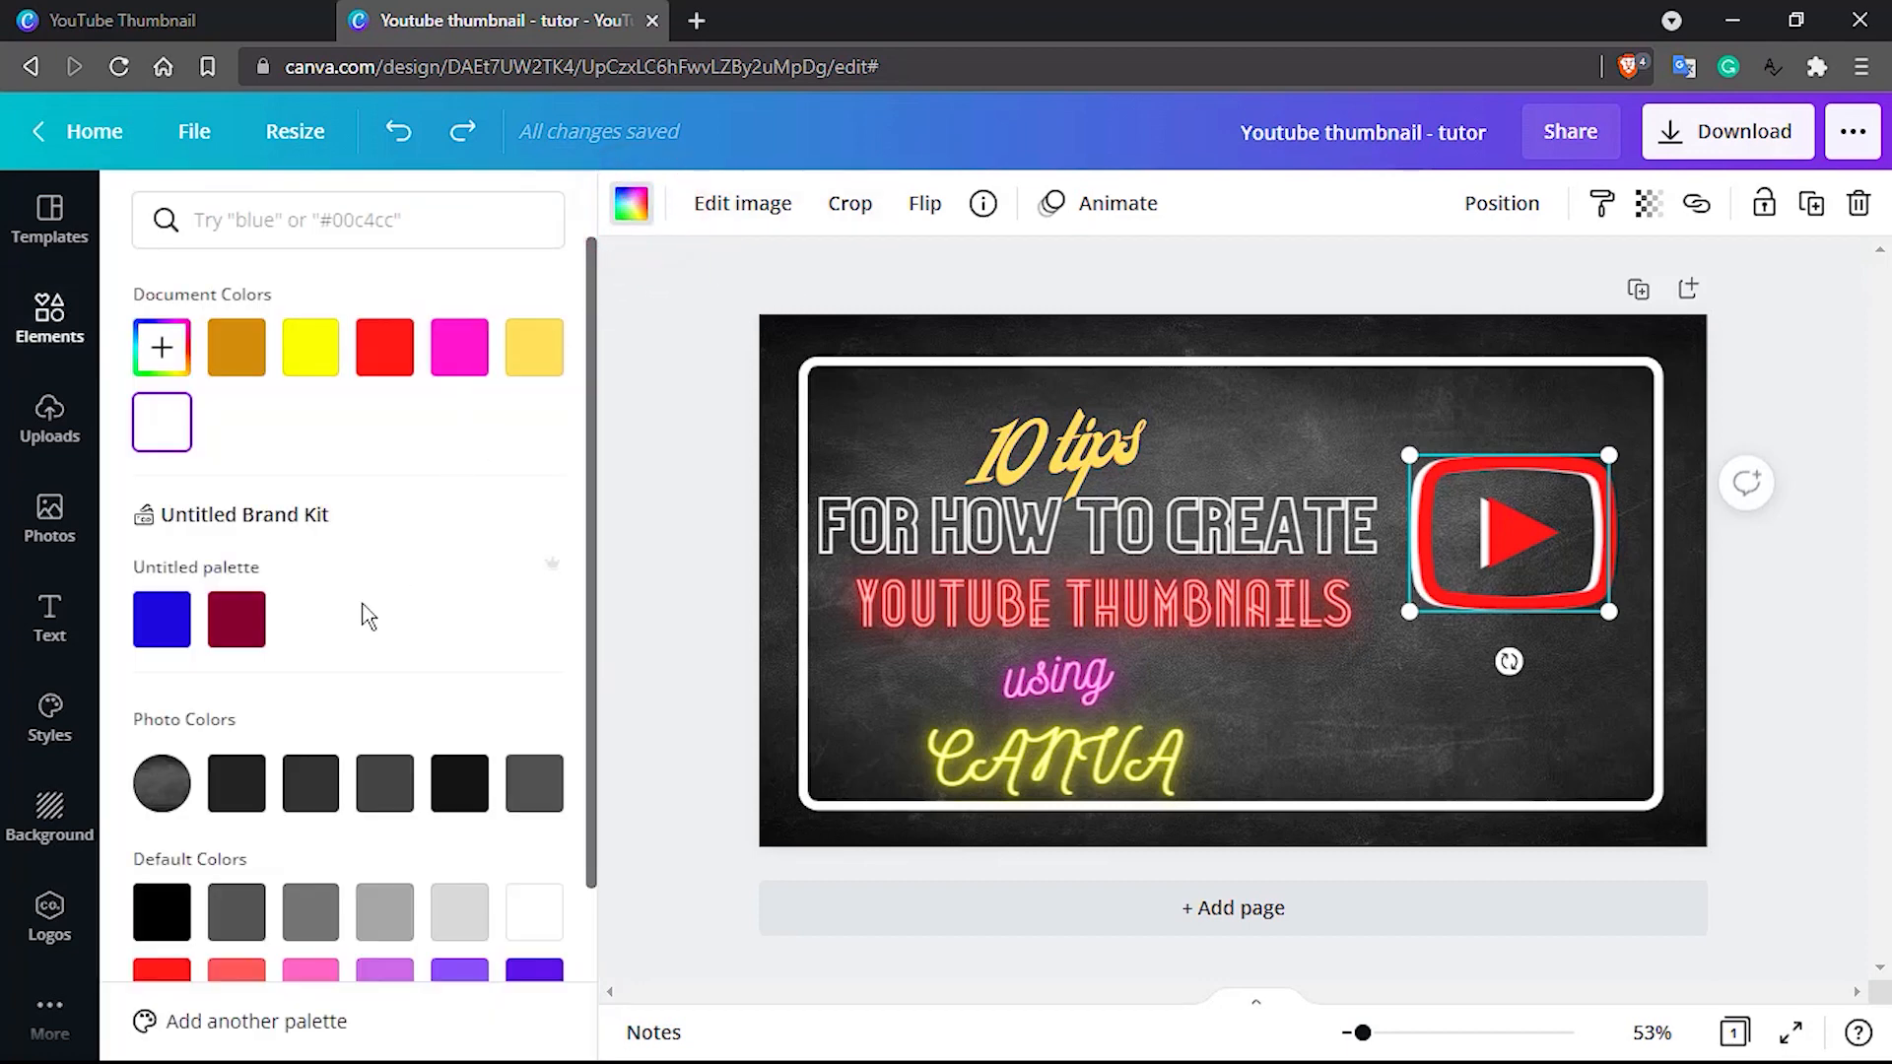
{"action": "left_click", "coordinate": [150, 916]}
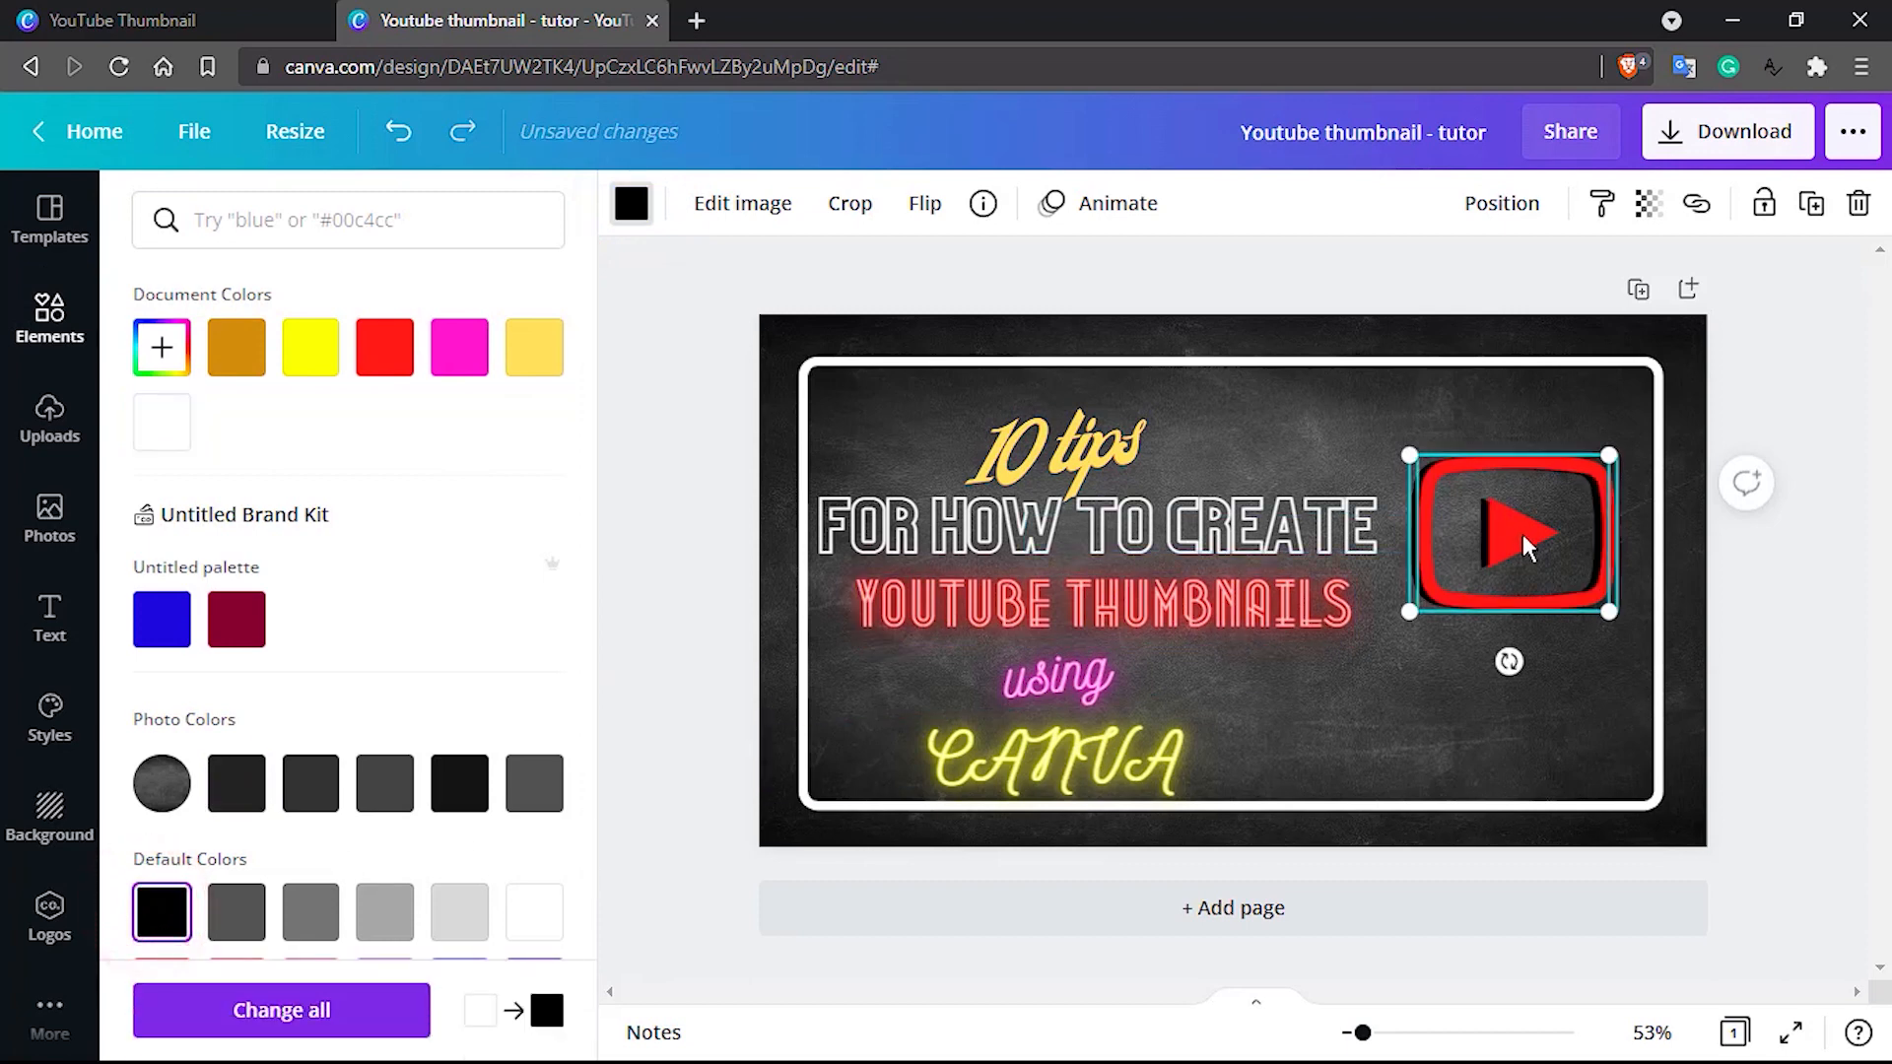
{"action": "key", "text": "ctrl+z"}
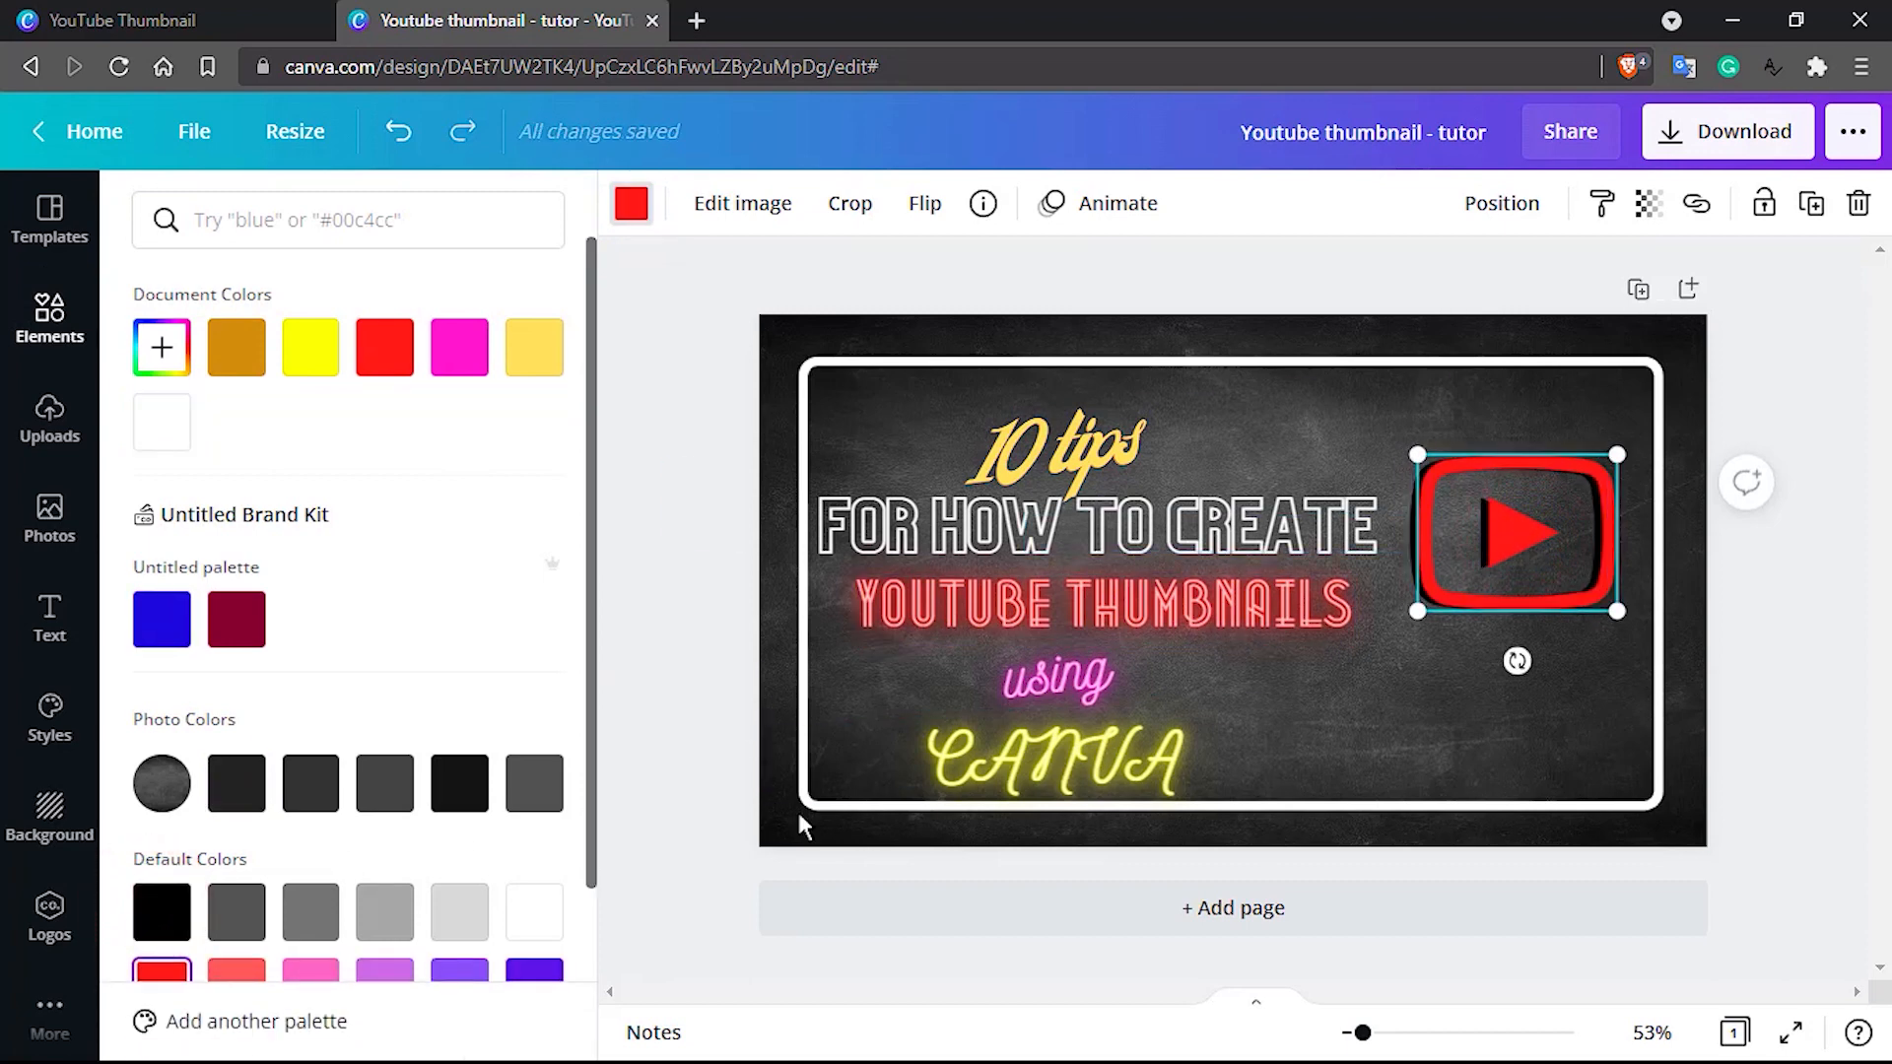
{"action": "left_click", "coordinate": [535, 926]}
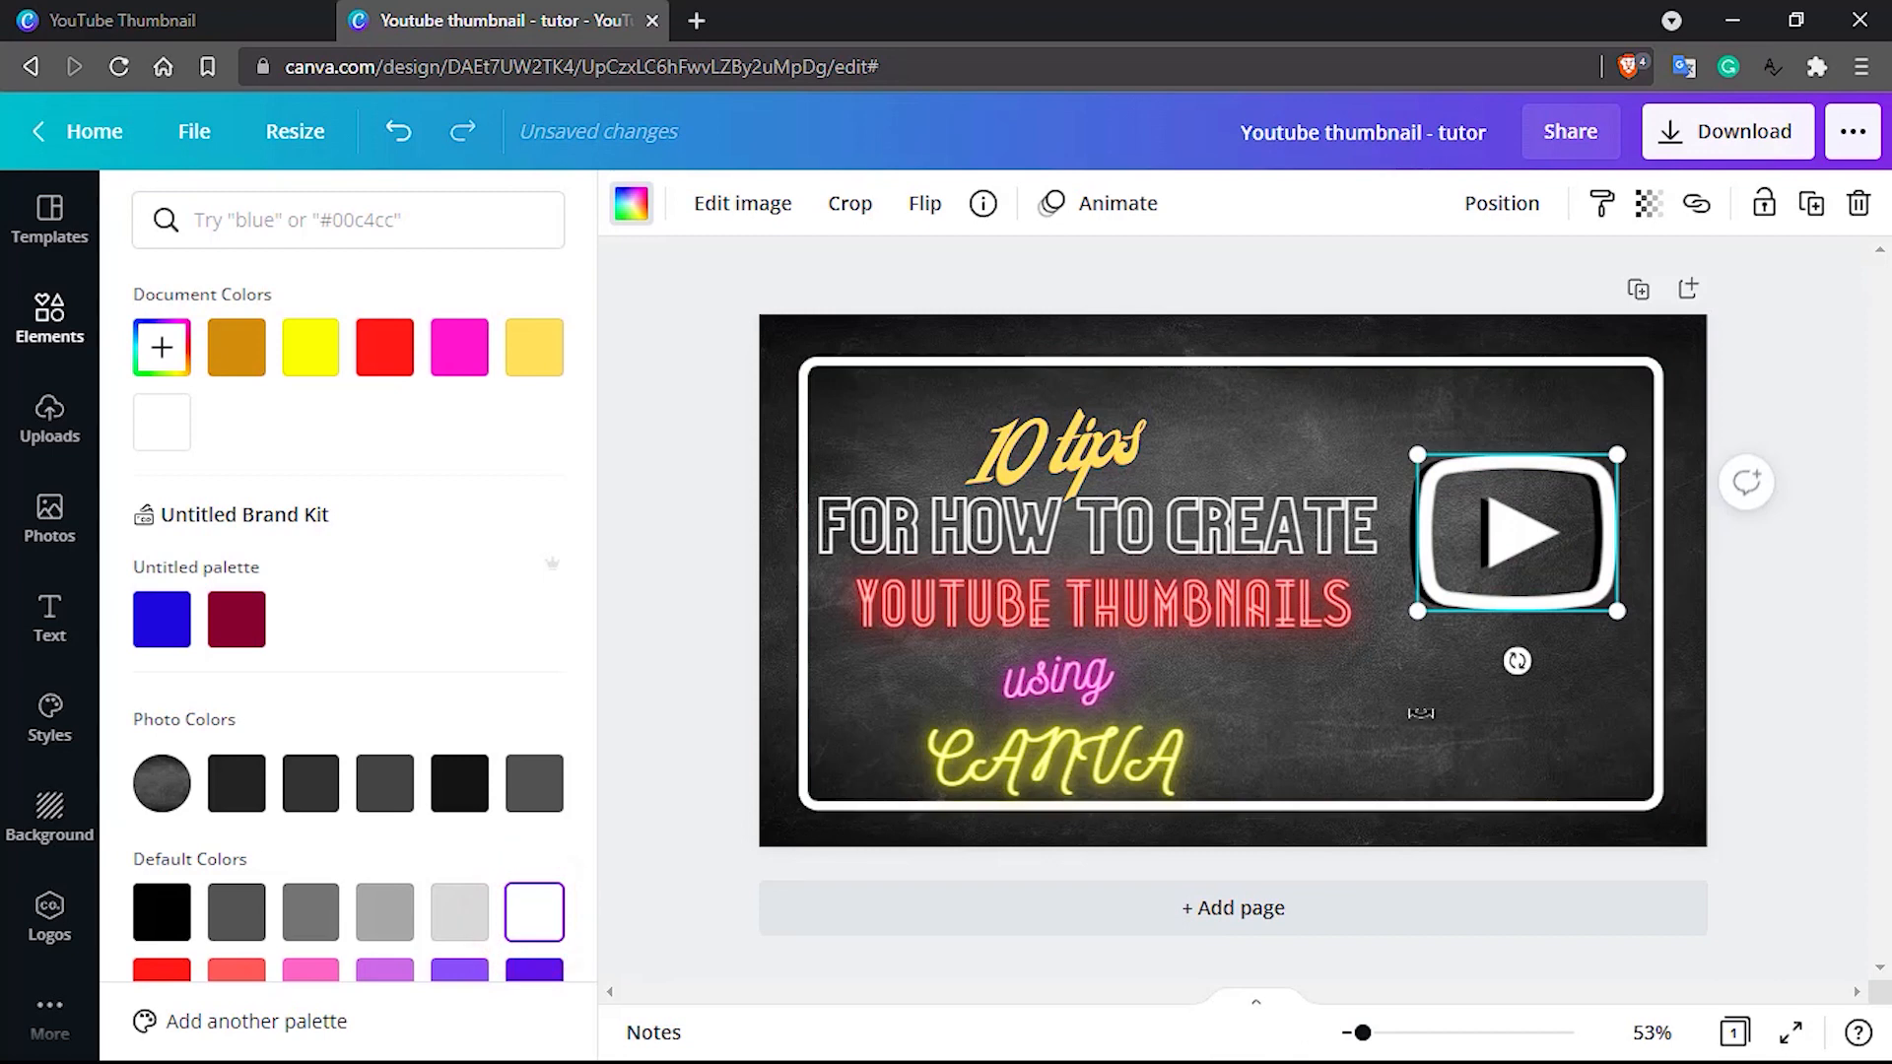
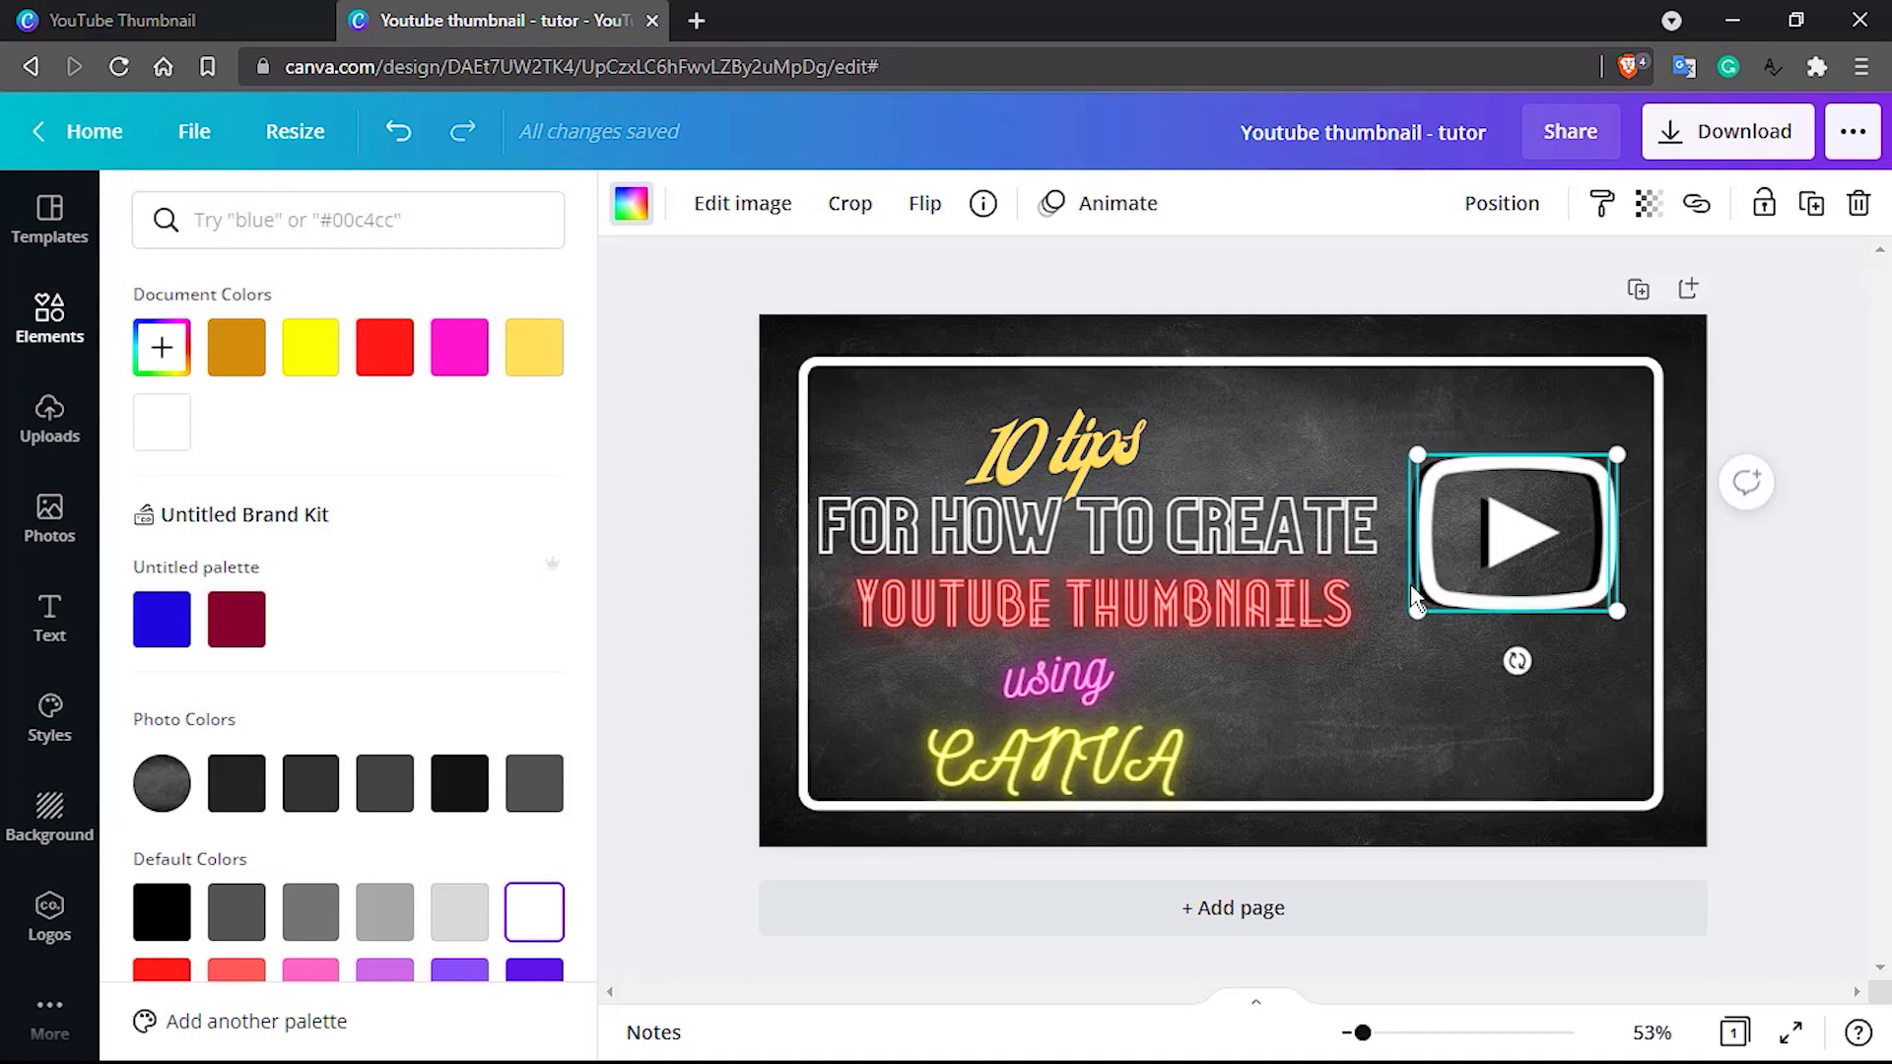
Bring the black play icon forward so it sits in front of the white one
{"action": "left_click", "coordinate": [1411, 589]}
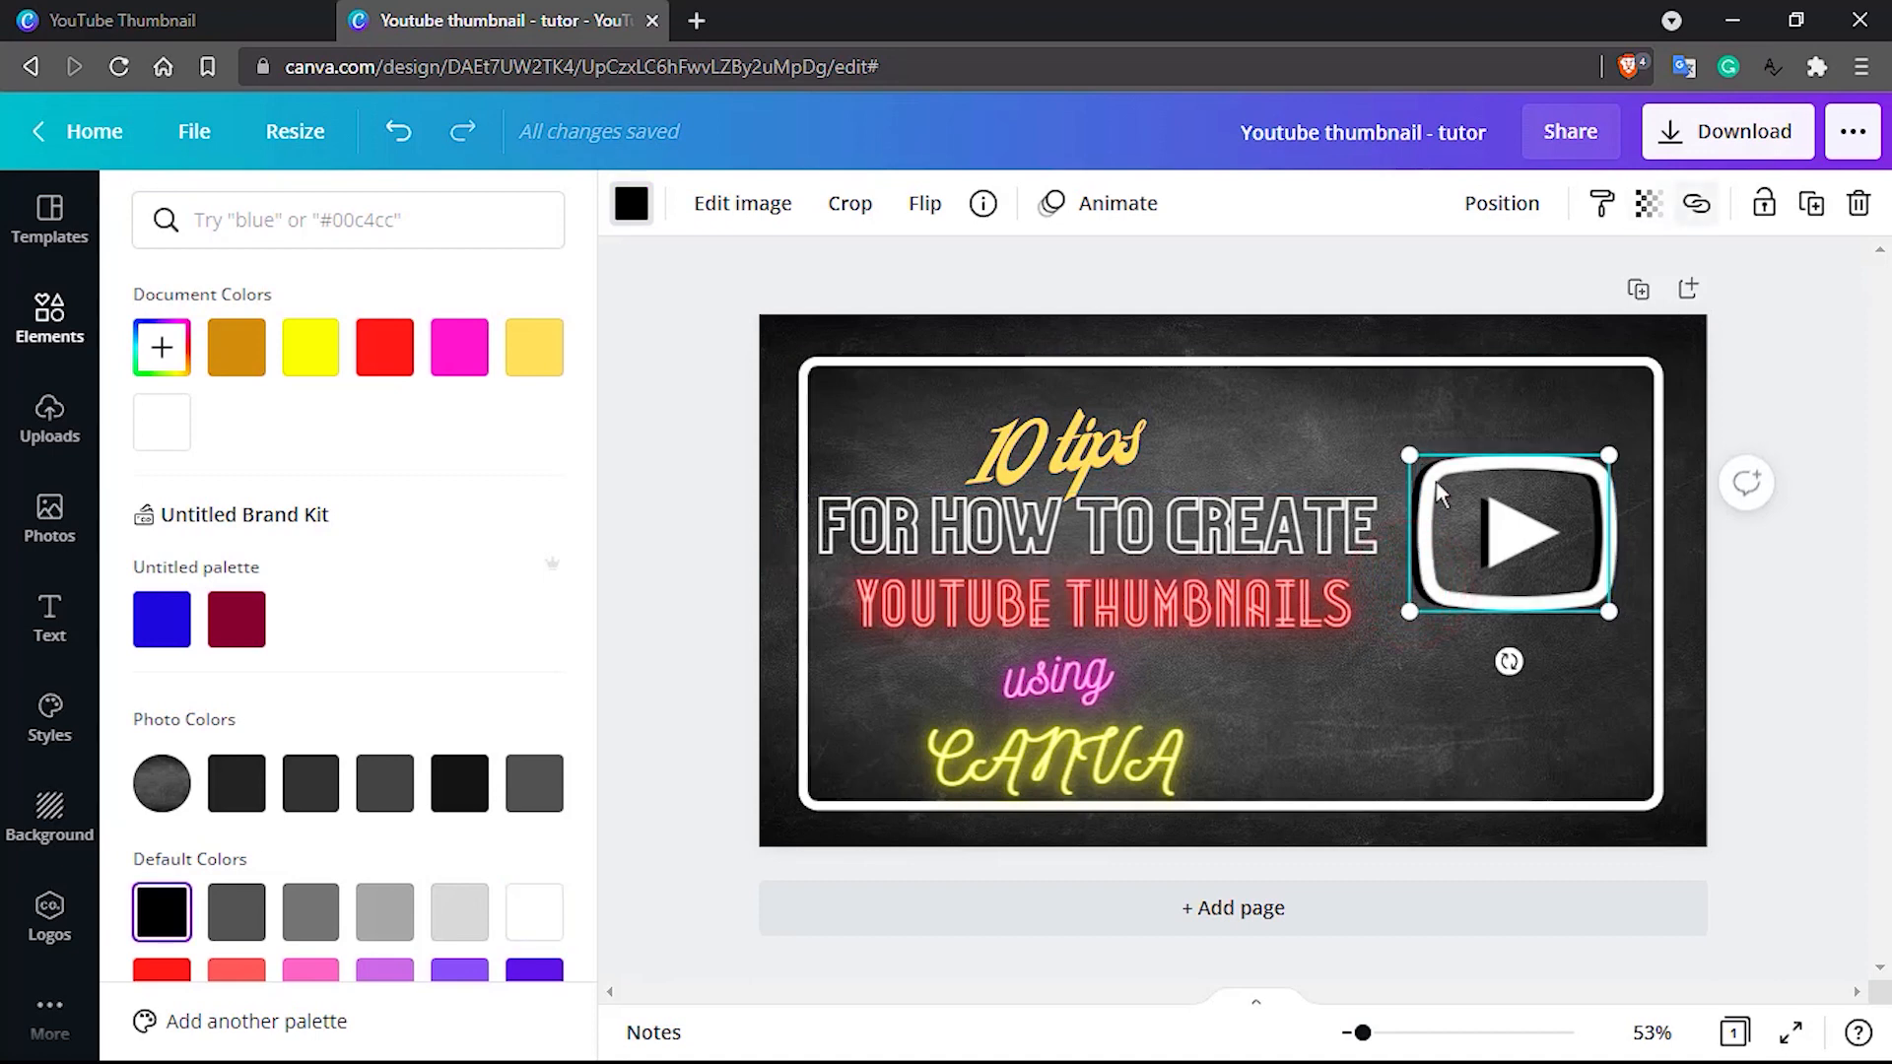
{"action": "left_click", "coordinate": [1504, 204]}
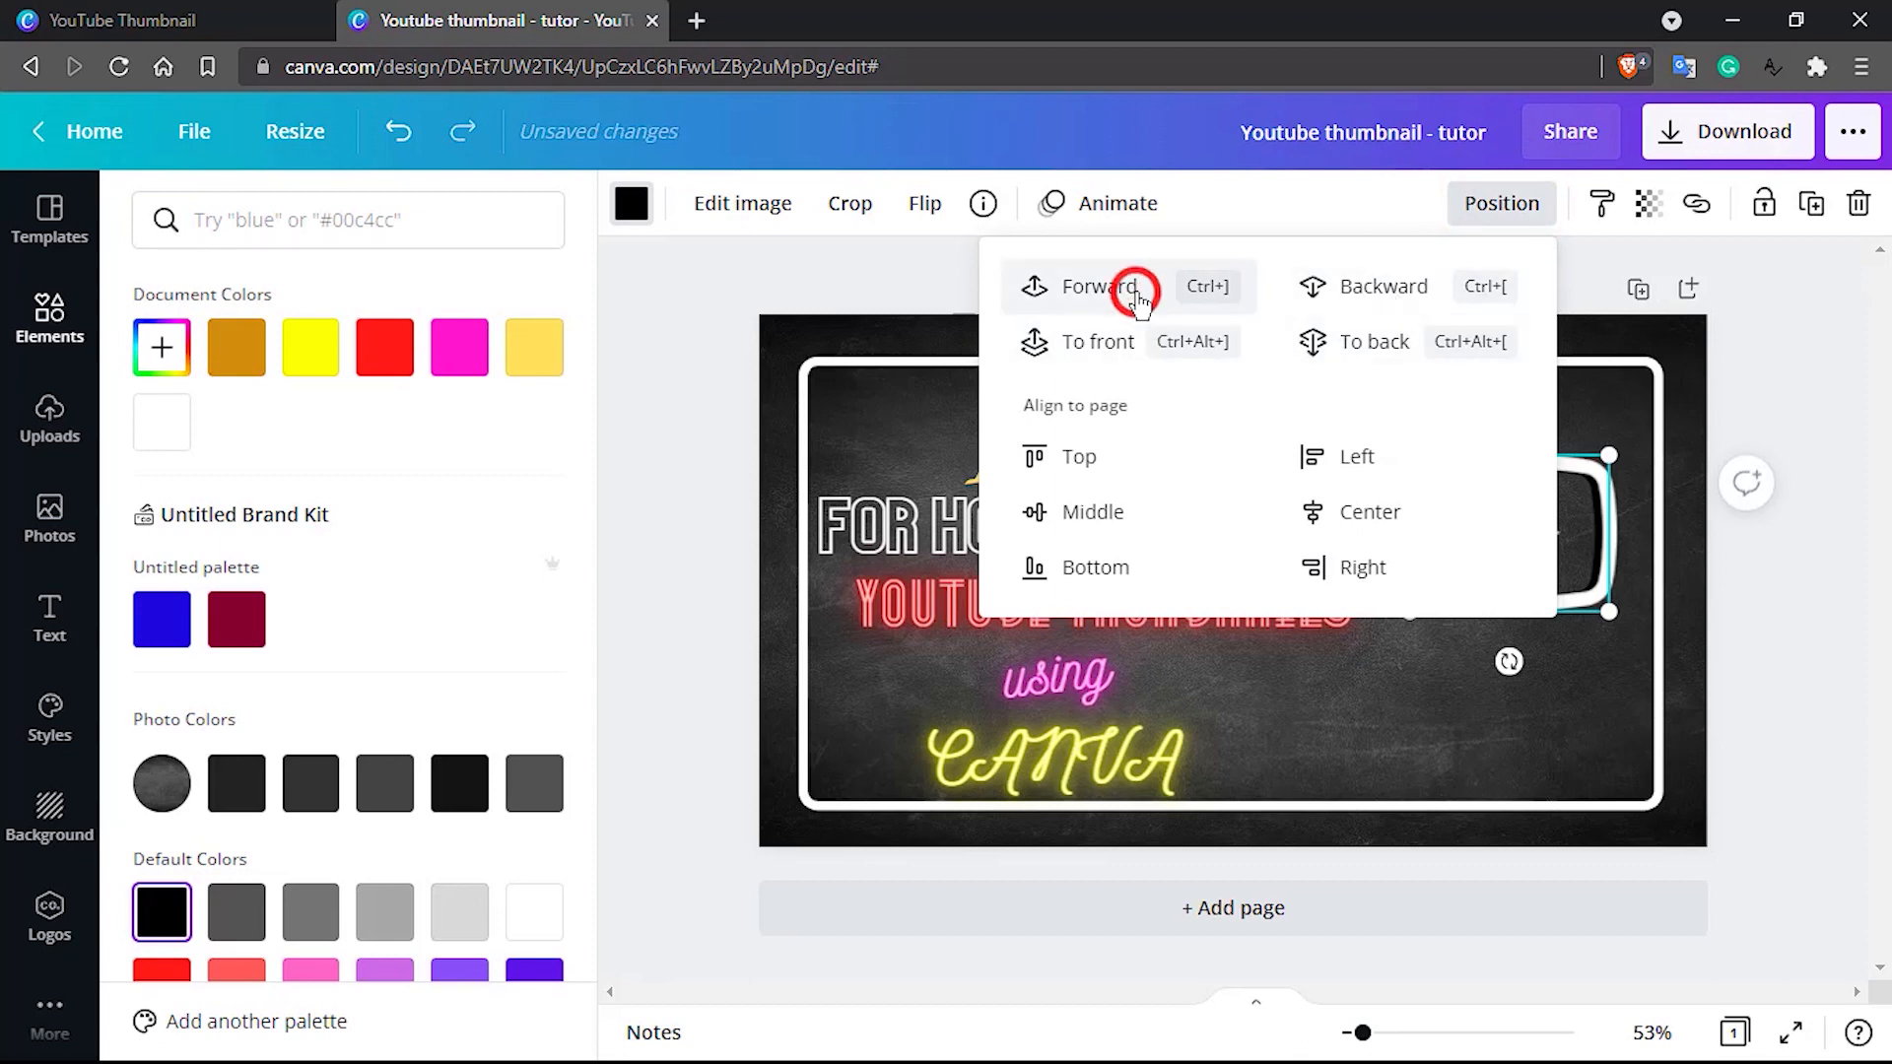
{"action": "left_click", "coordinate": [1139, 296]}
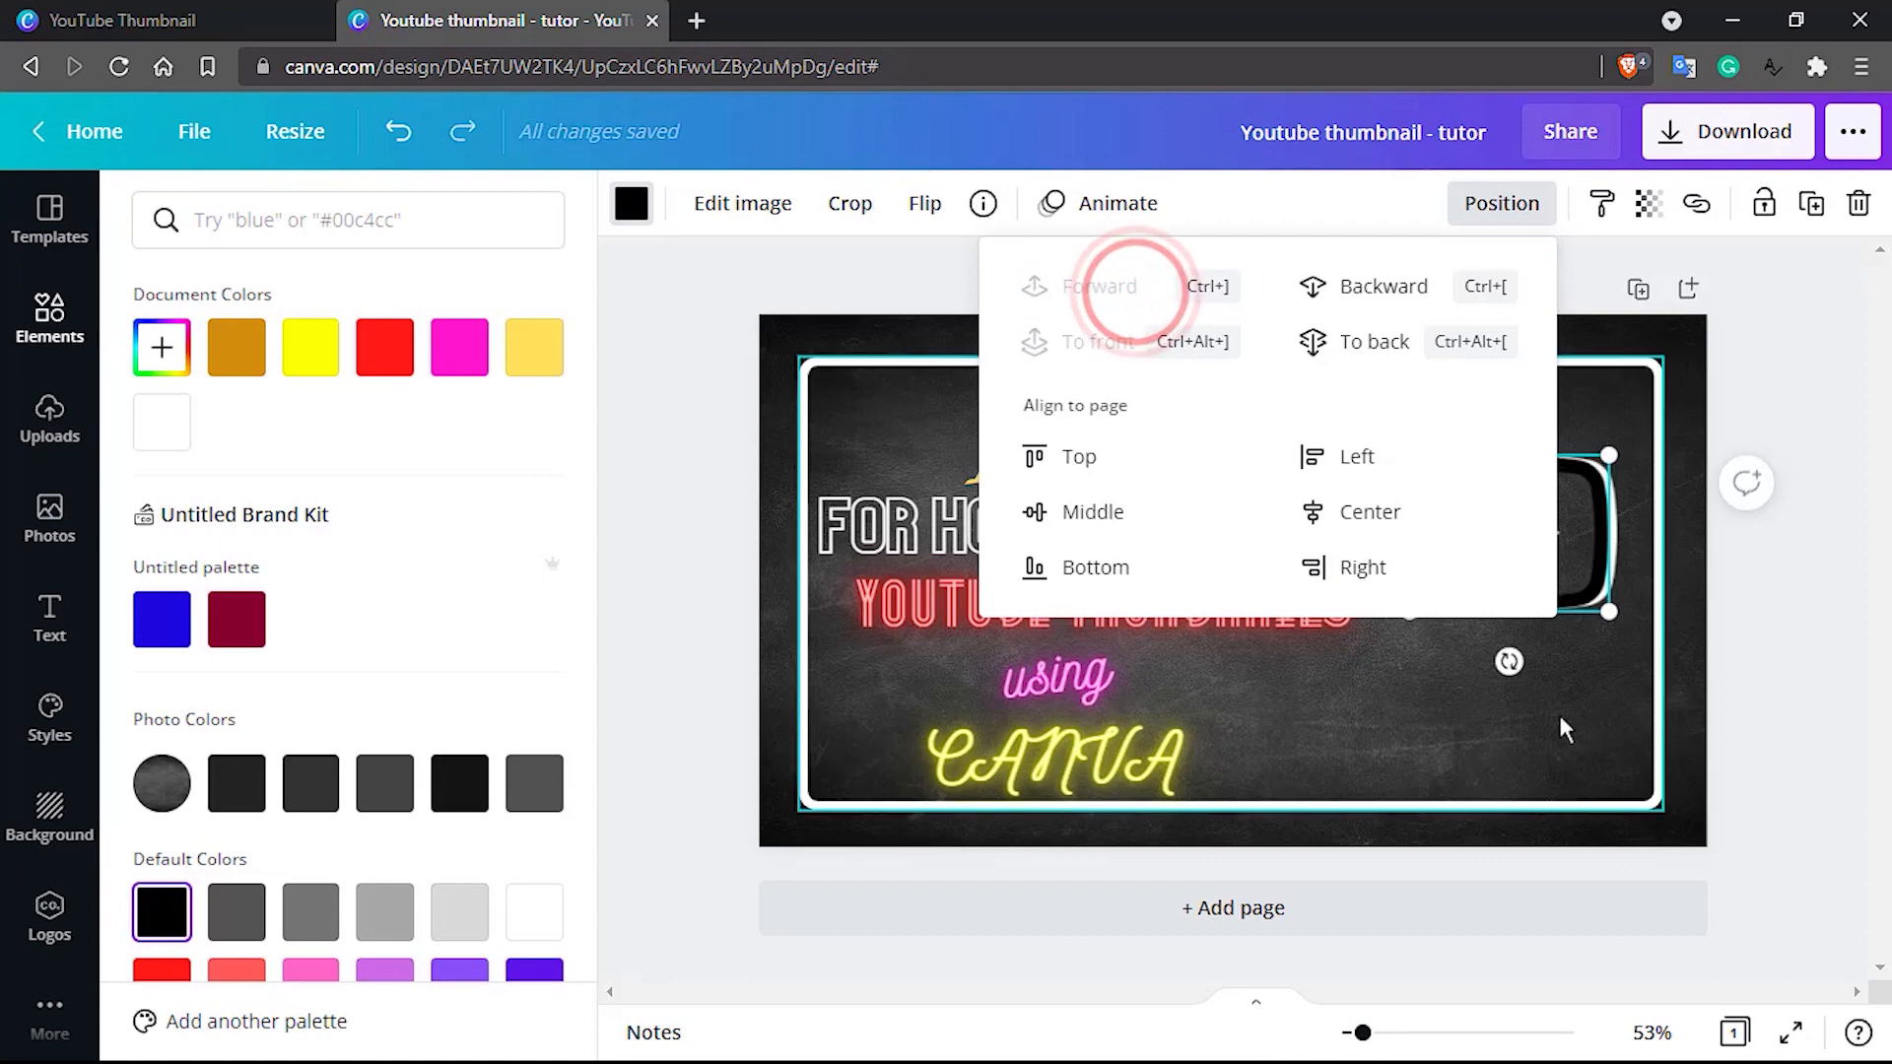
{"action": "left_click", "coordinate": [1567, 732]}
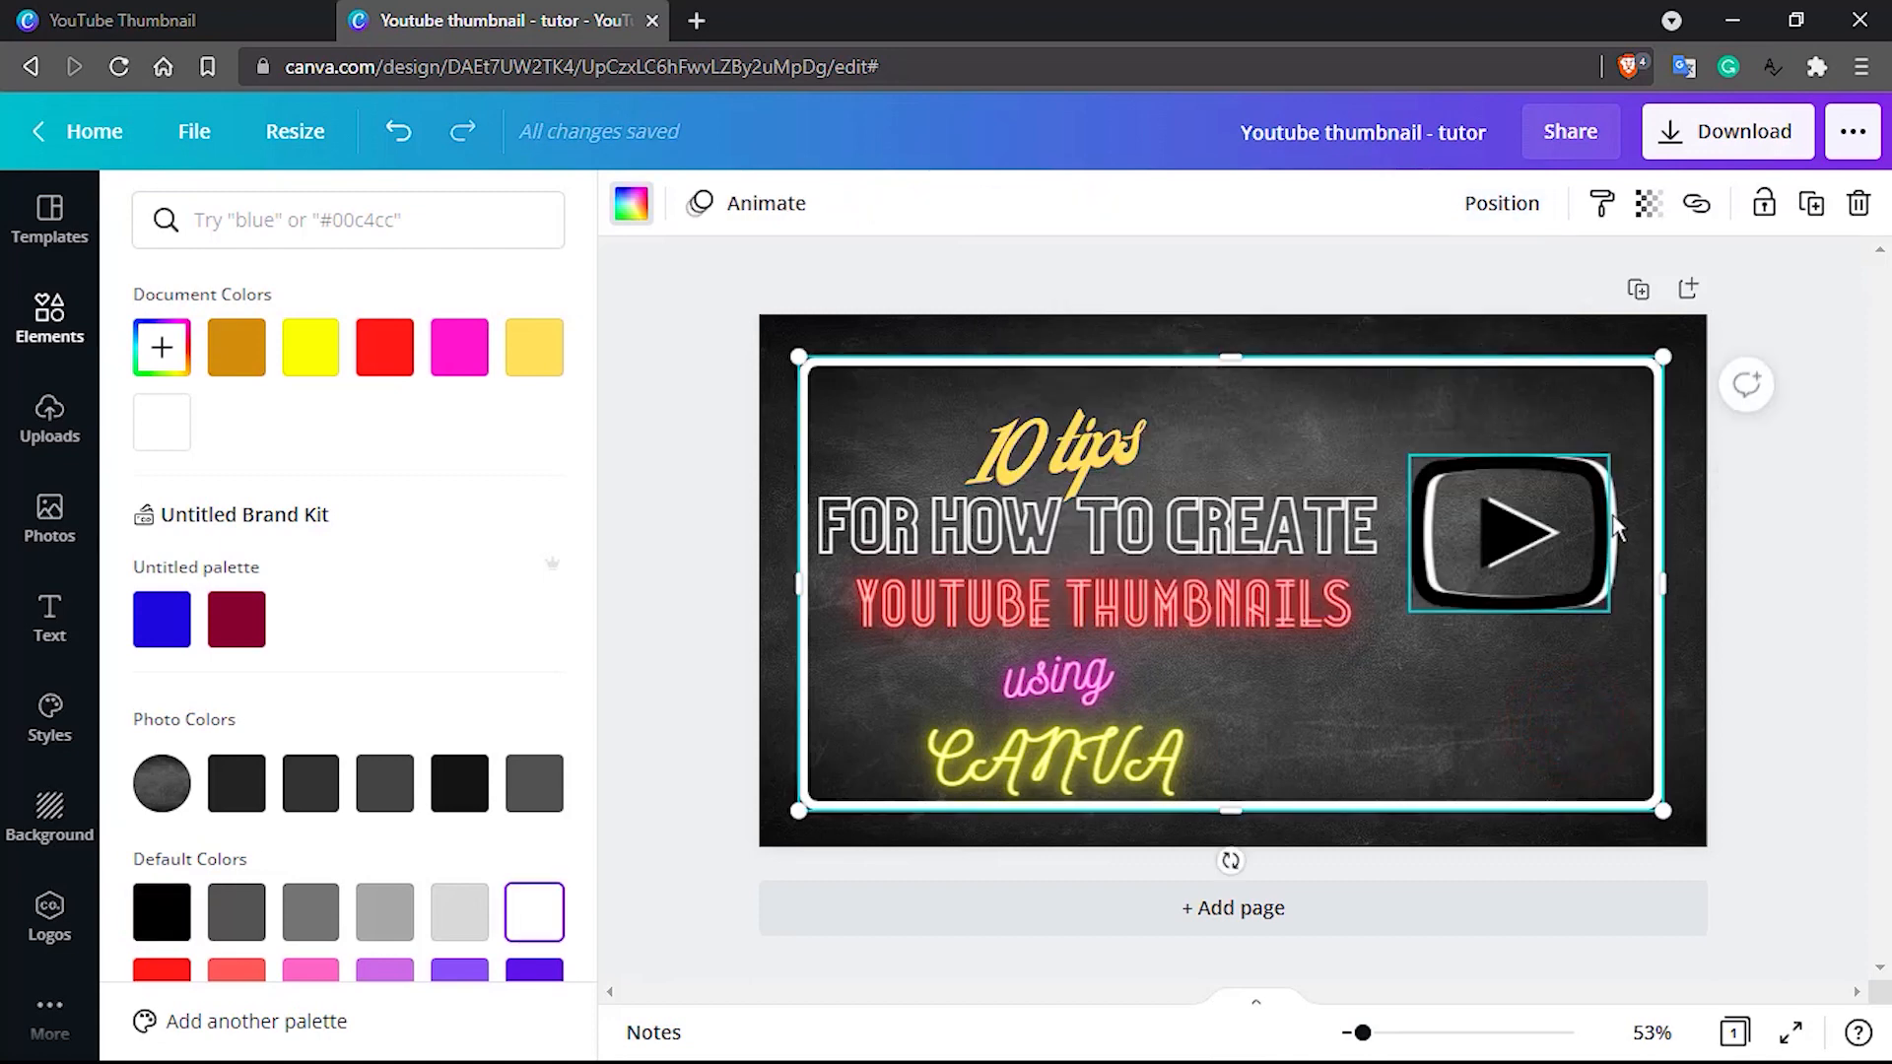
Try yellow on the rear play icon and settle on bright red
{"action": "left_click", "coordinate": [1616, 528]}
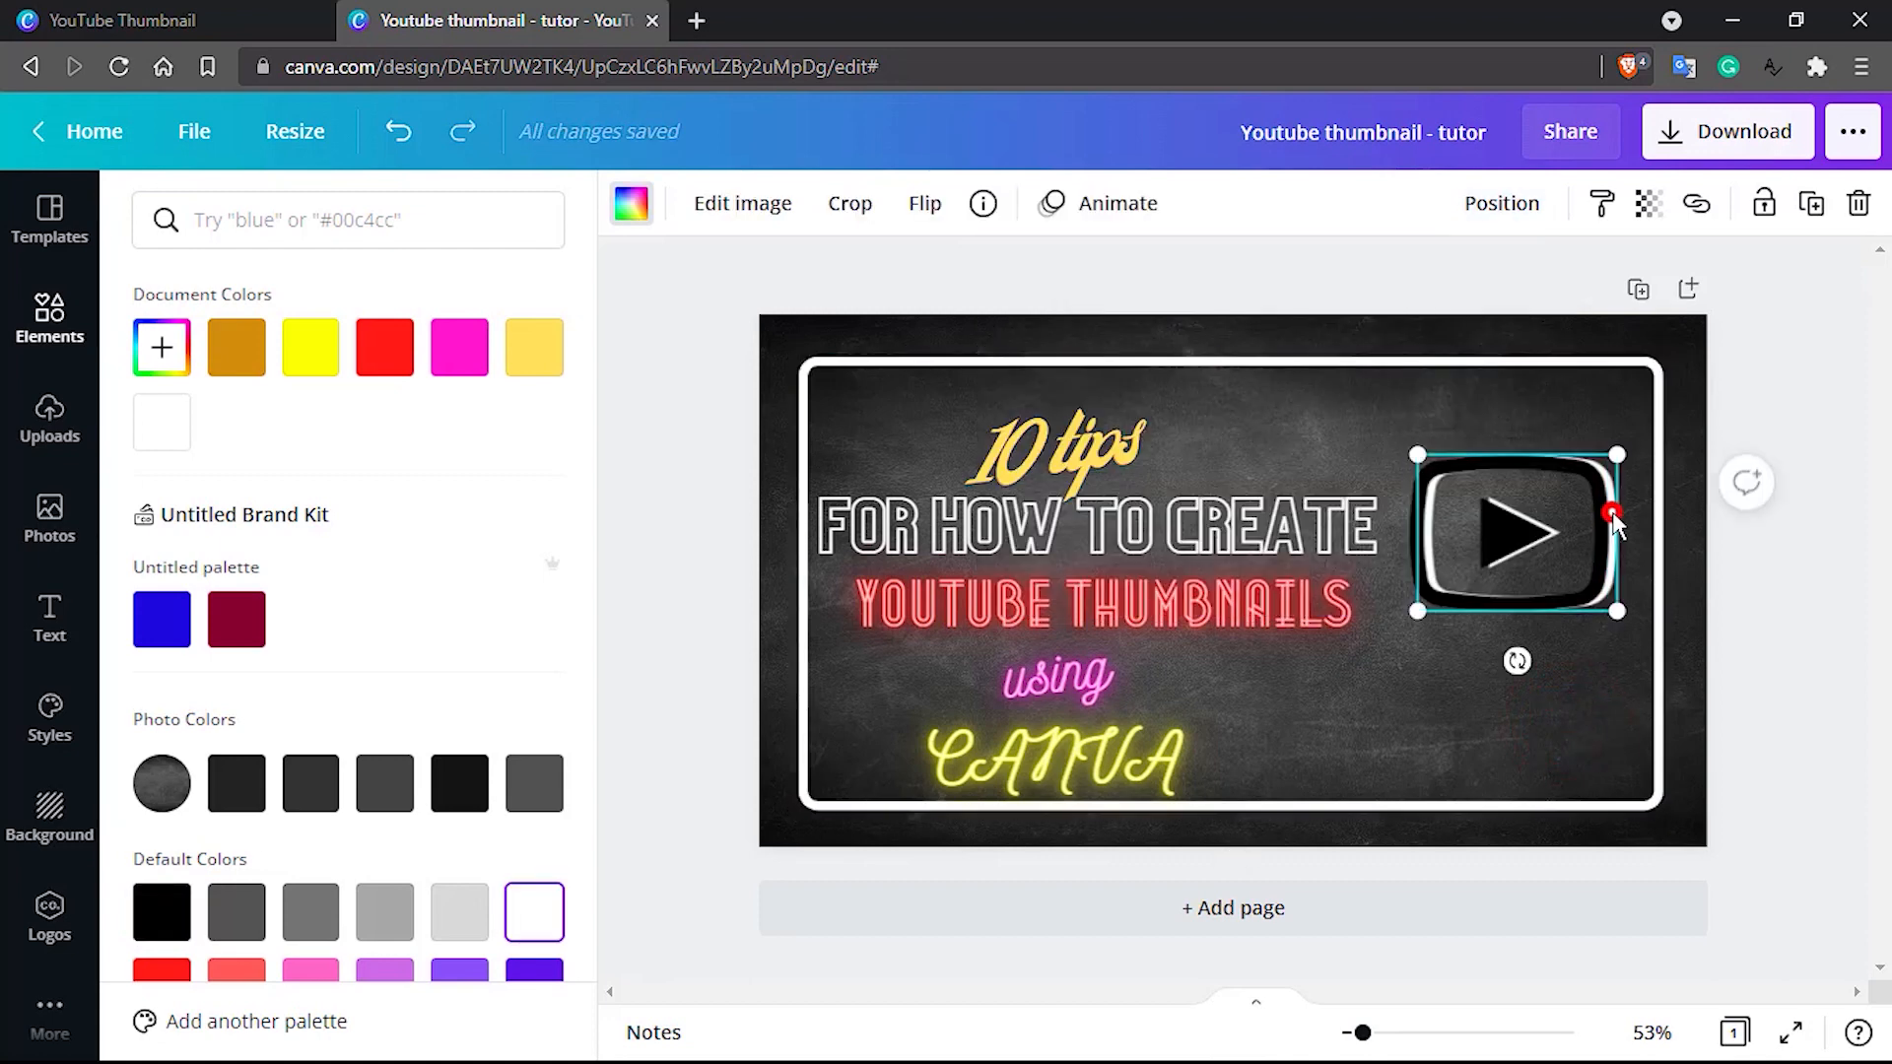
{"action": "left_click", "coordinate": [323, 347]}
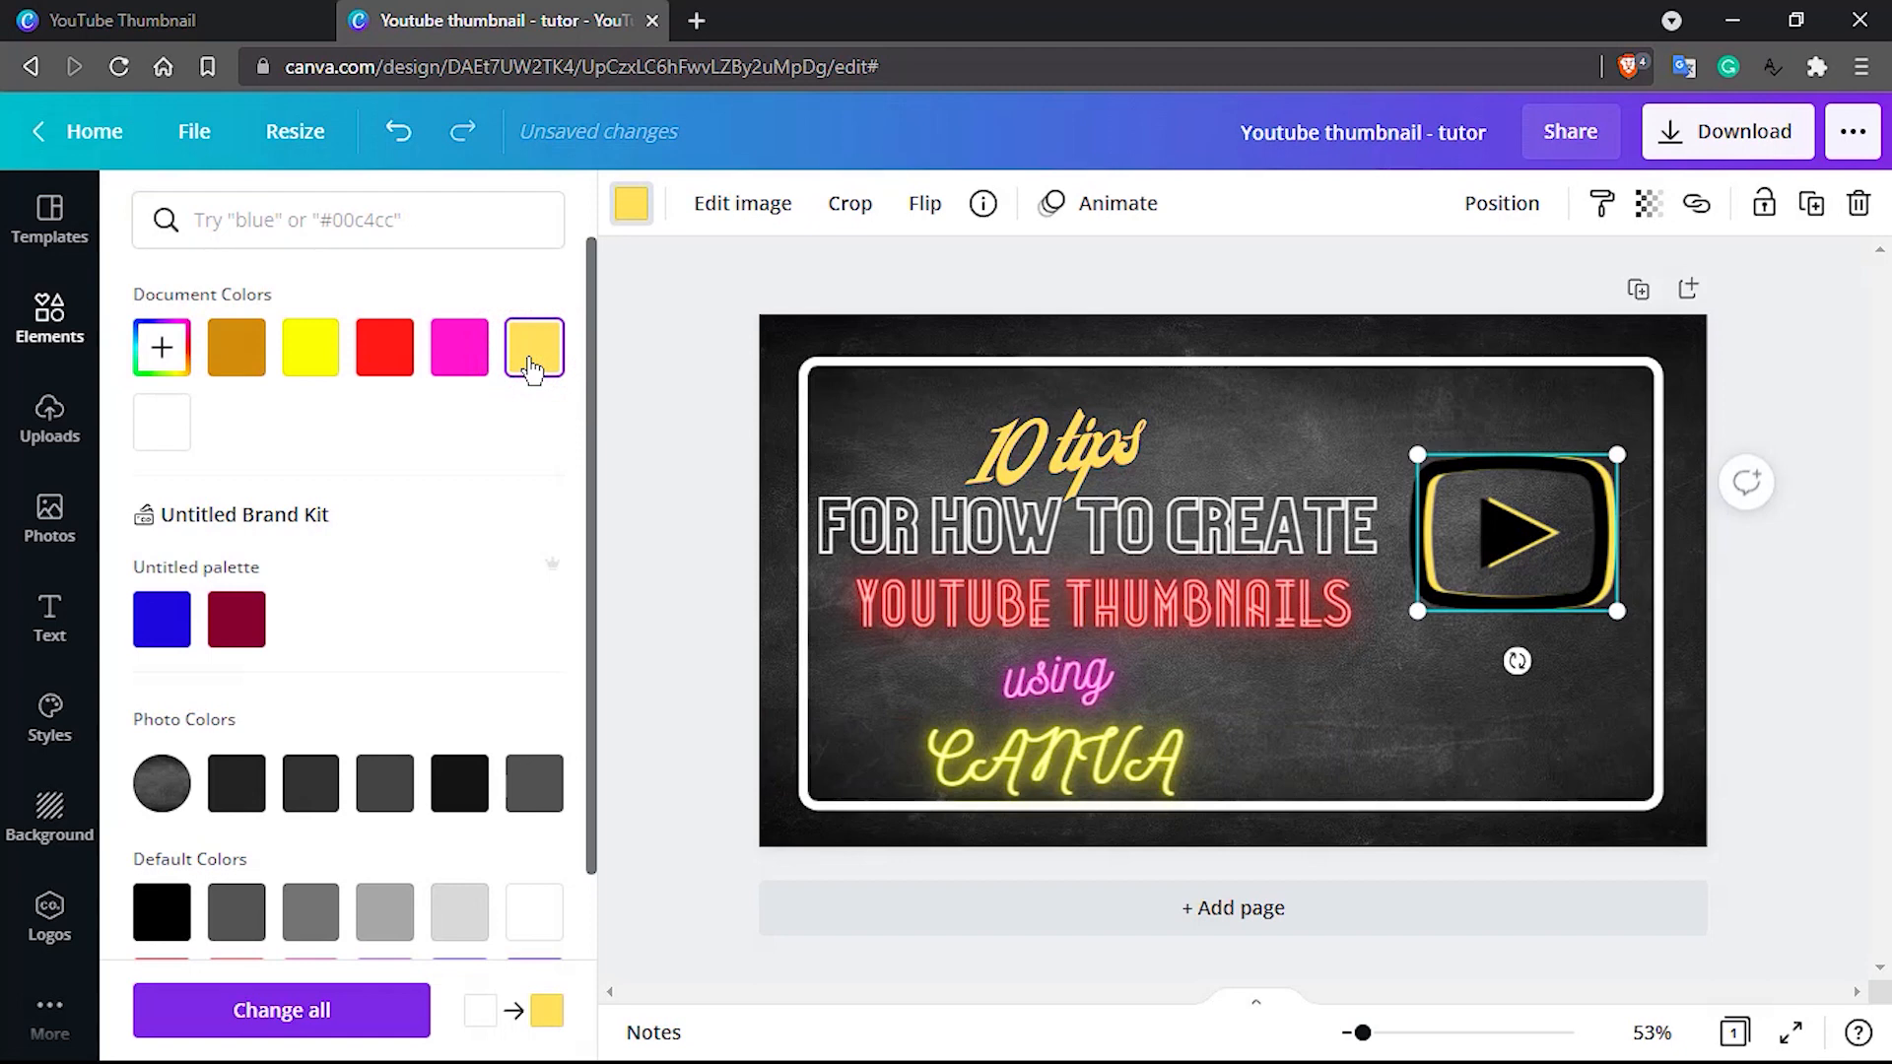
{"action": "left_click", "coordinate": [382, 350]}
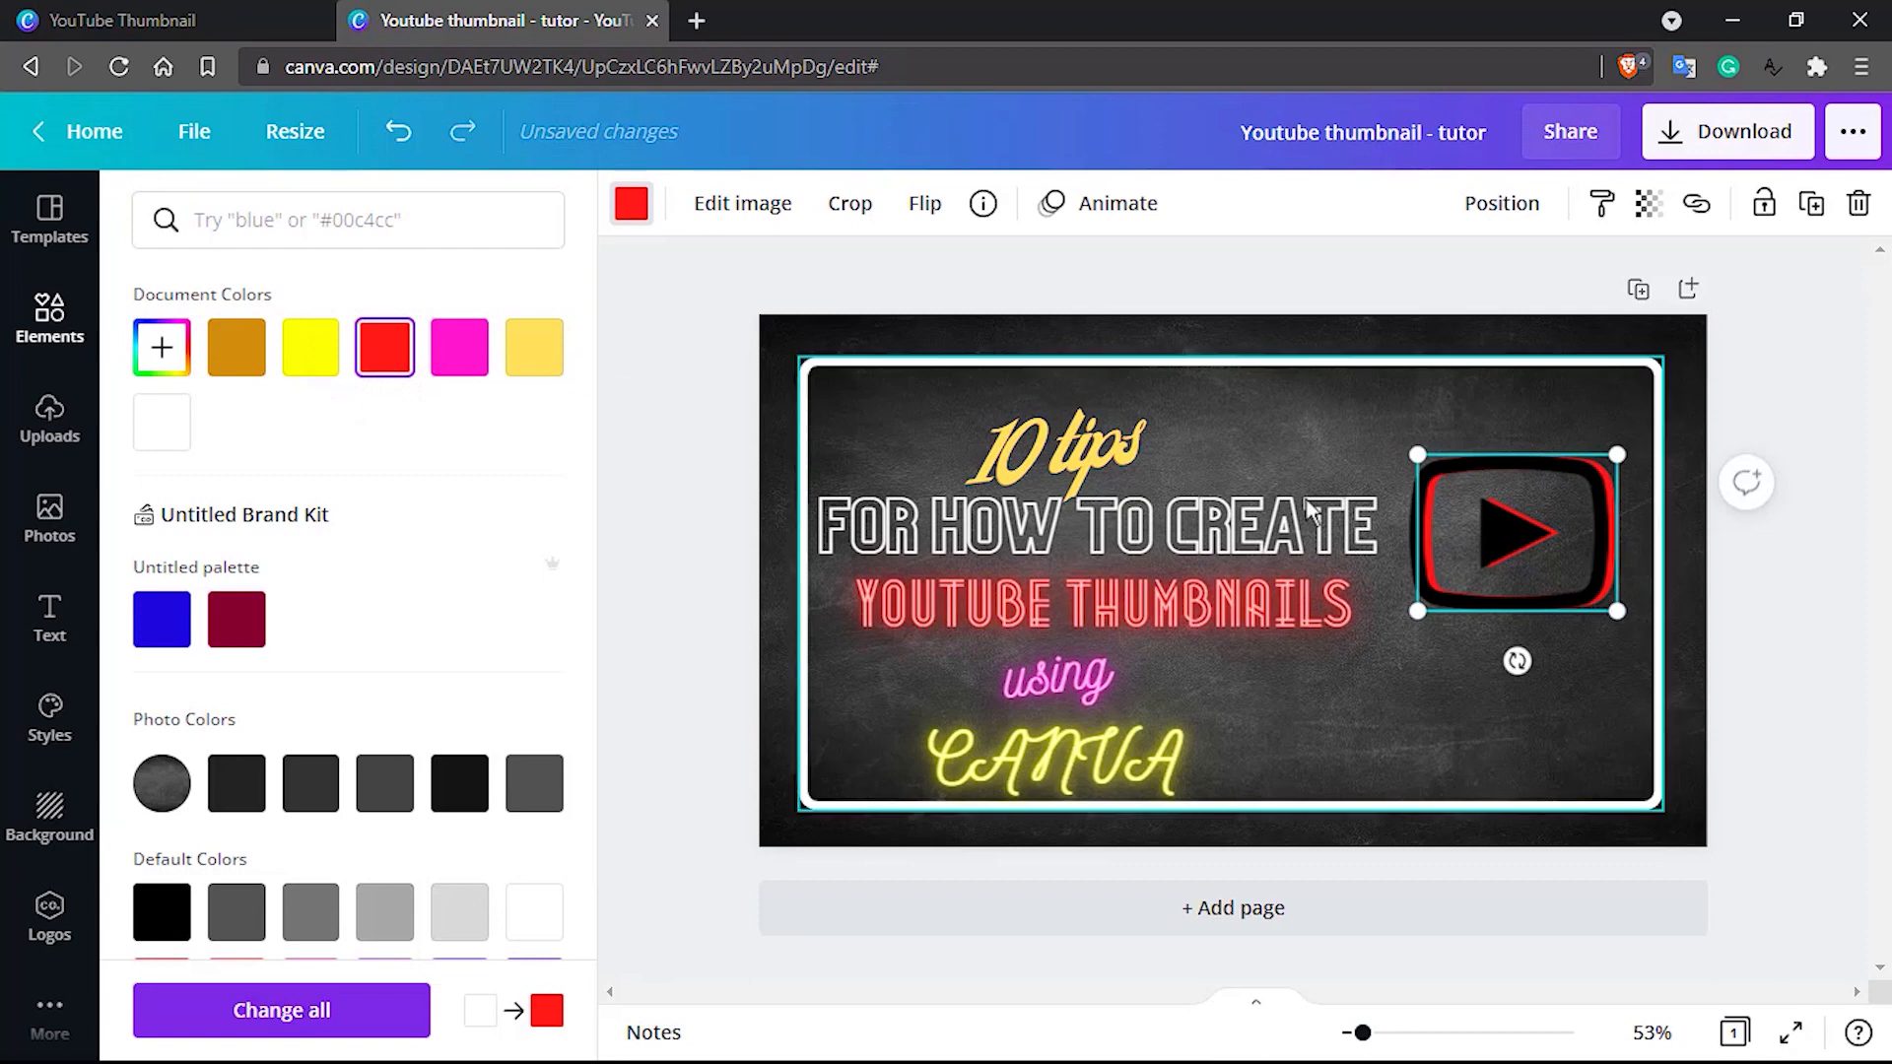
Group the black front play icon with the red one behind it
{"action": "left_click", "coordinate": [1510, 537]}
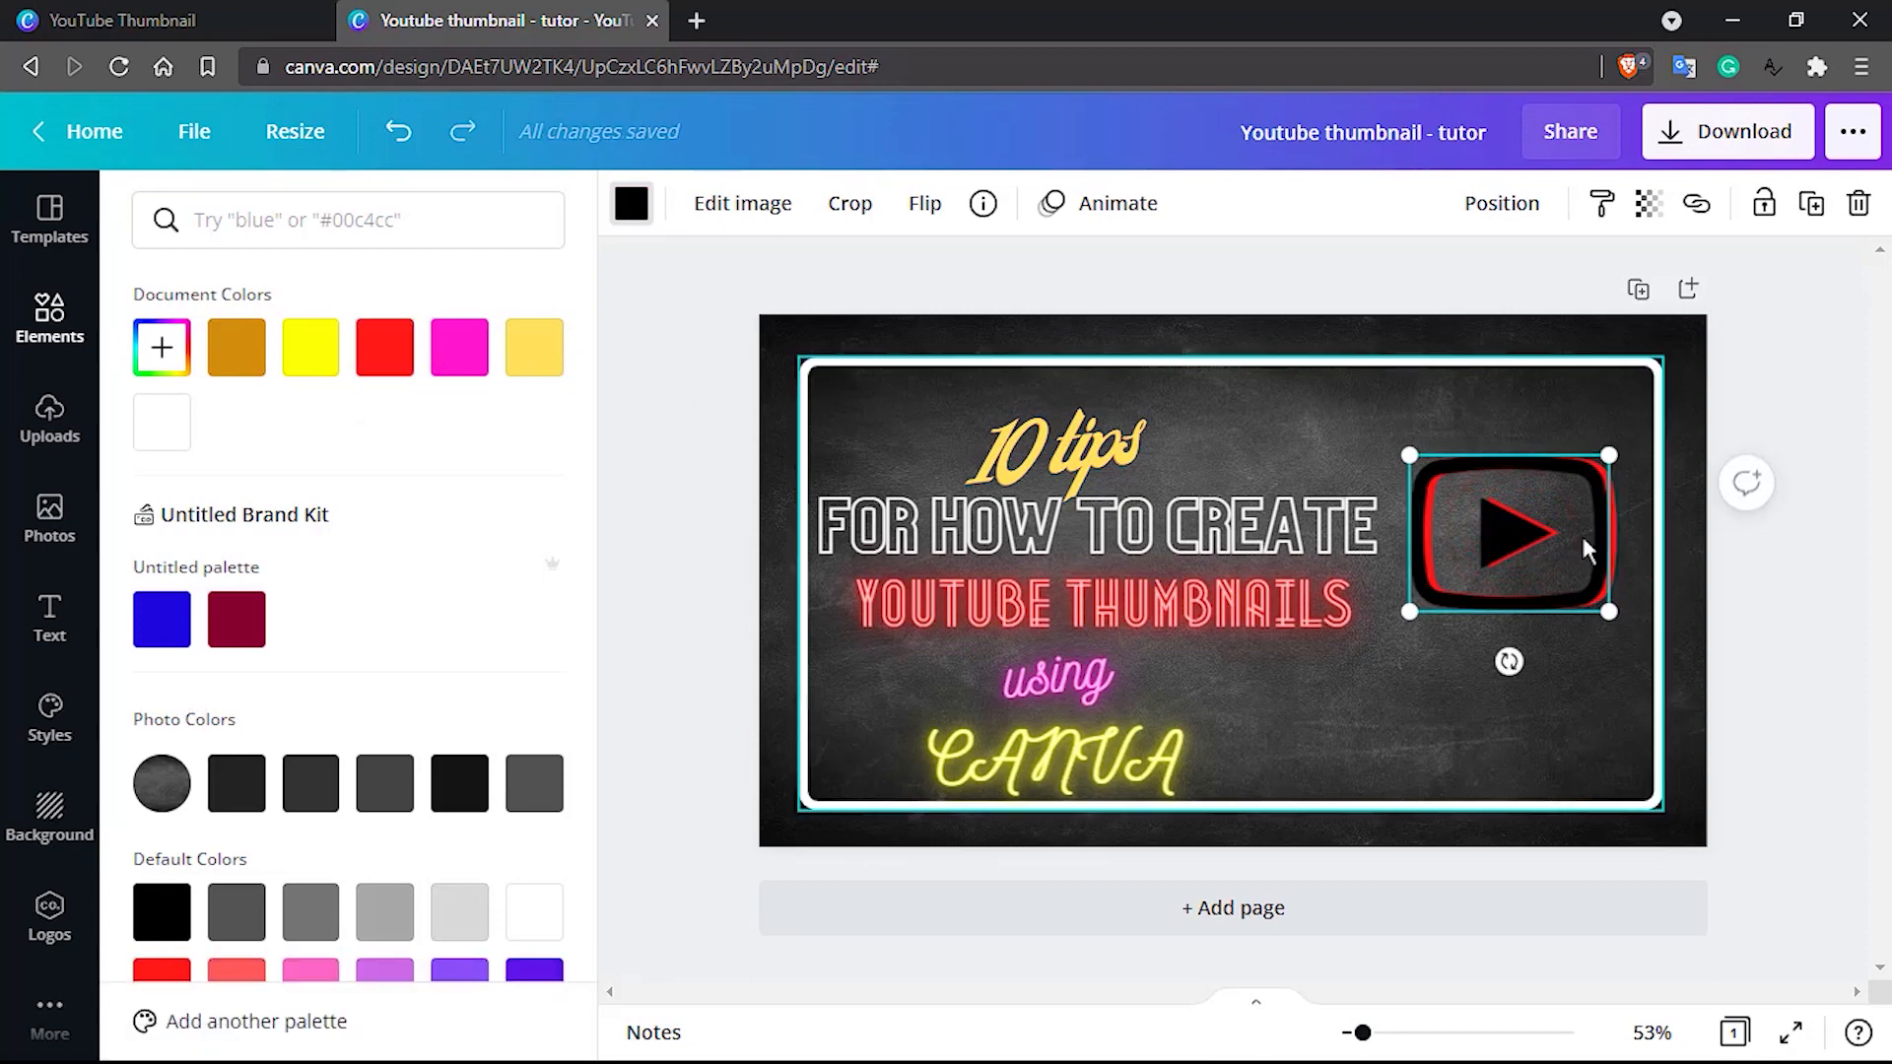
{"action": "left_click", "coordinate": [1617, 540], "text": "shift"}
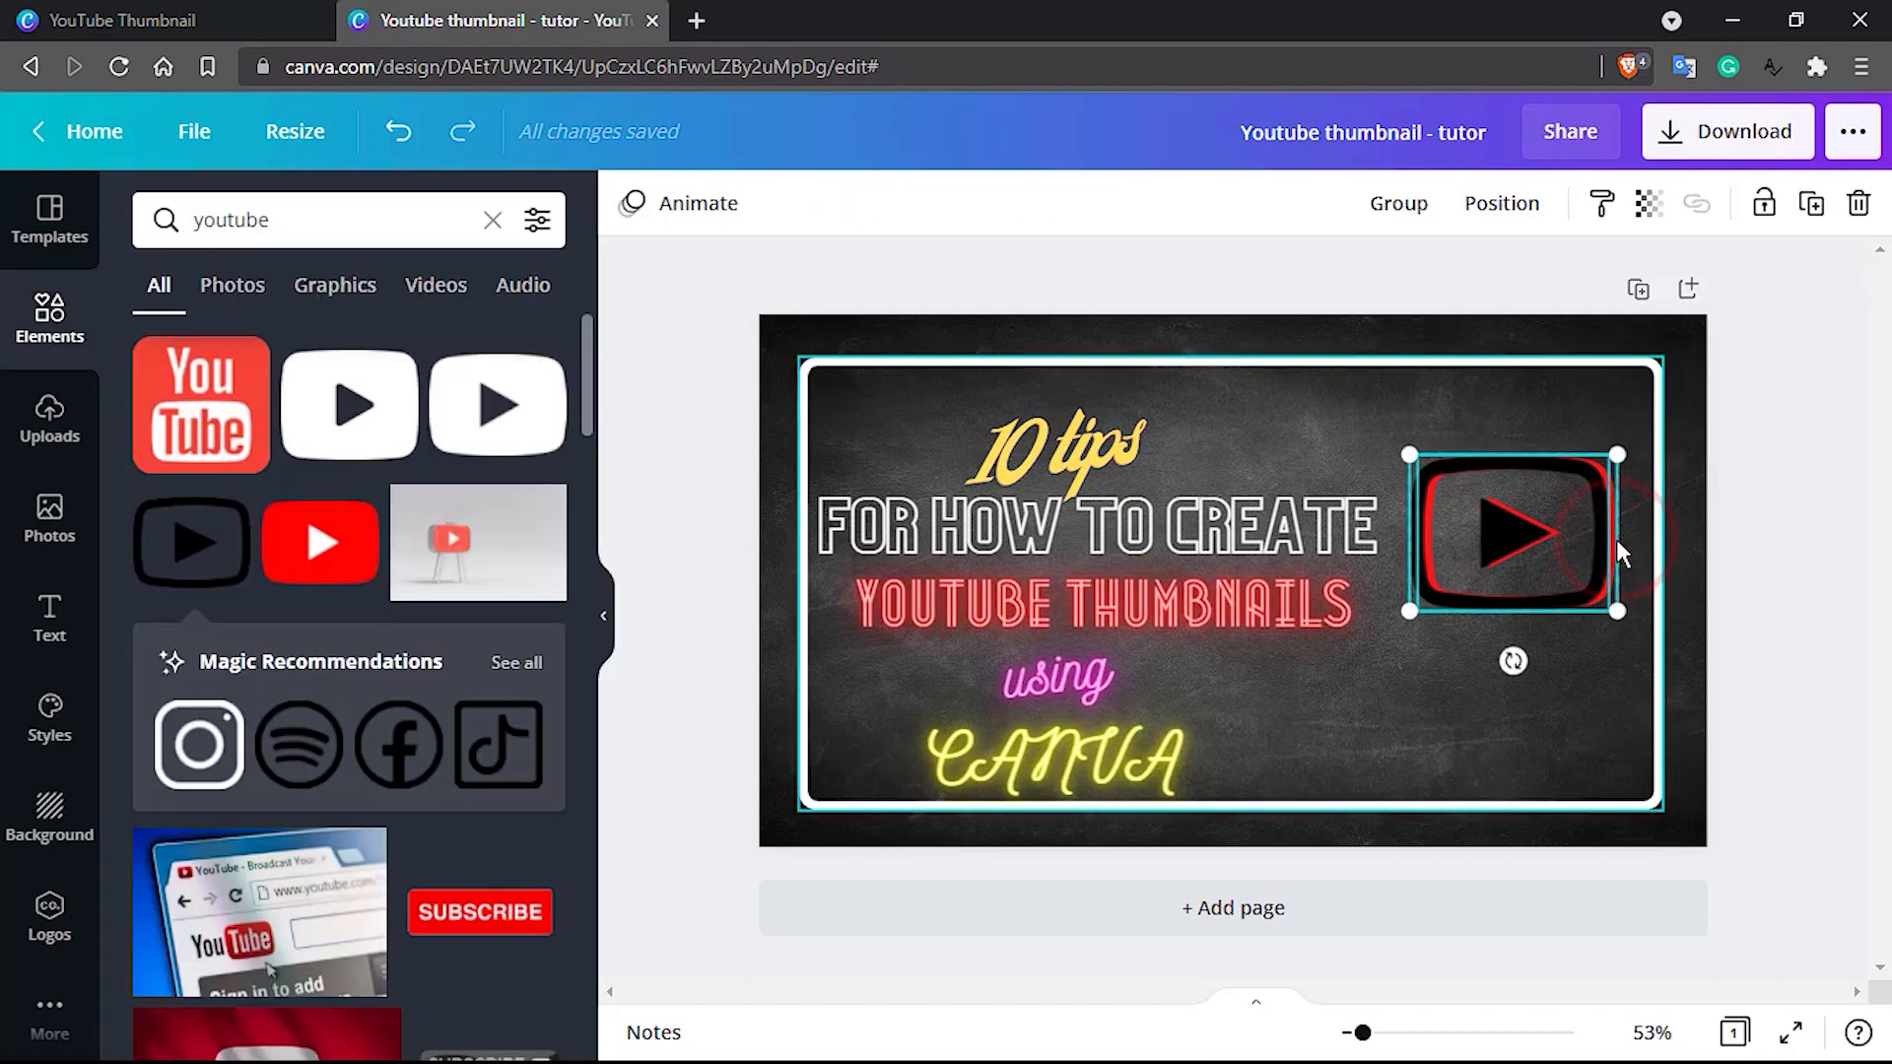
{"action": "left_click", "coordinate": [1397, 219]}
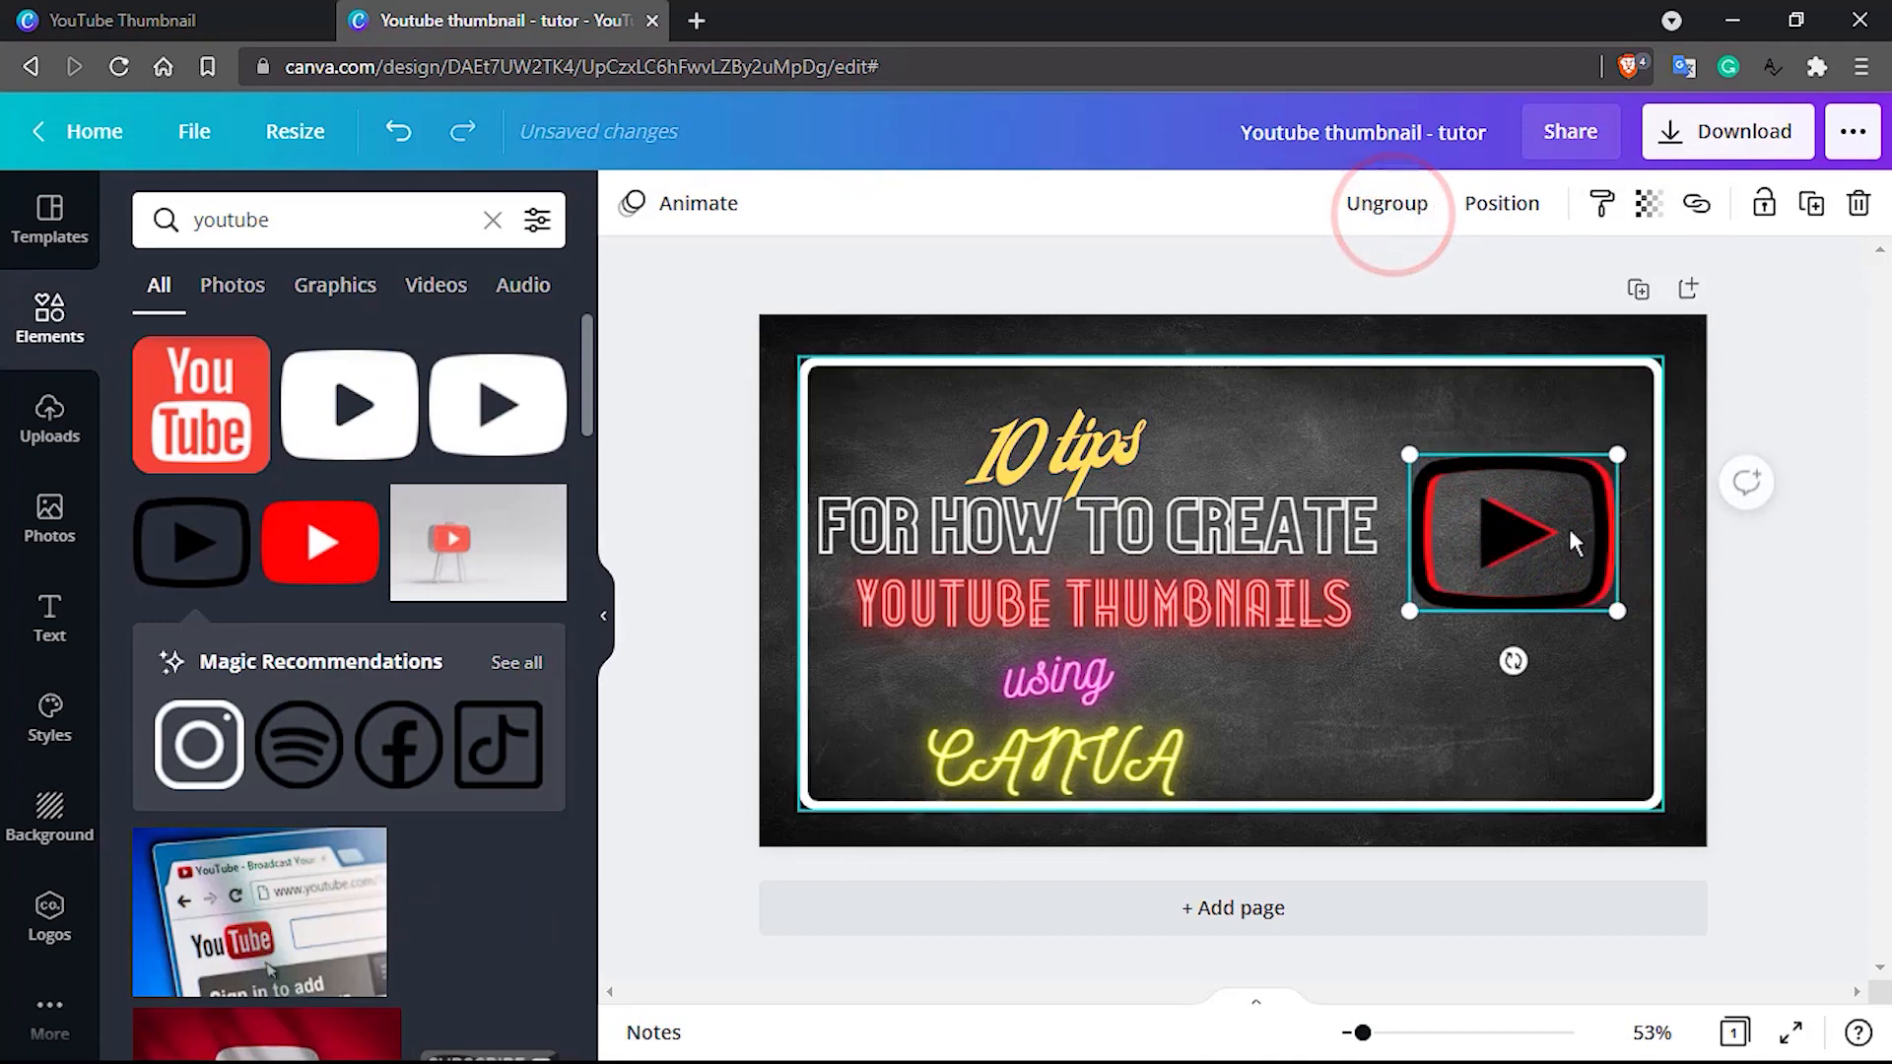
Place the grouped play icon smaller and tilted slightly counter-clockwise in the upper-right corner of the white frame
{"action": "left_click_drag", "start_coordinate": [1585, 596], "coordinate": [1544, 560]}
{"action": "left_click", "coordinate": [1482, 511]}
{"action": "left_click_drag", "start_coordinate": [1484, 495], "coordinate": [1540, 444]}
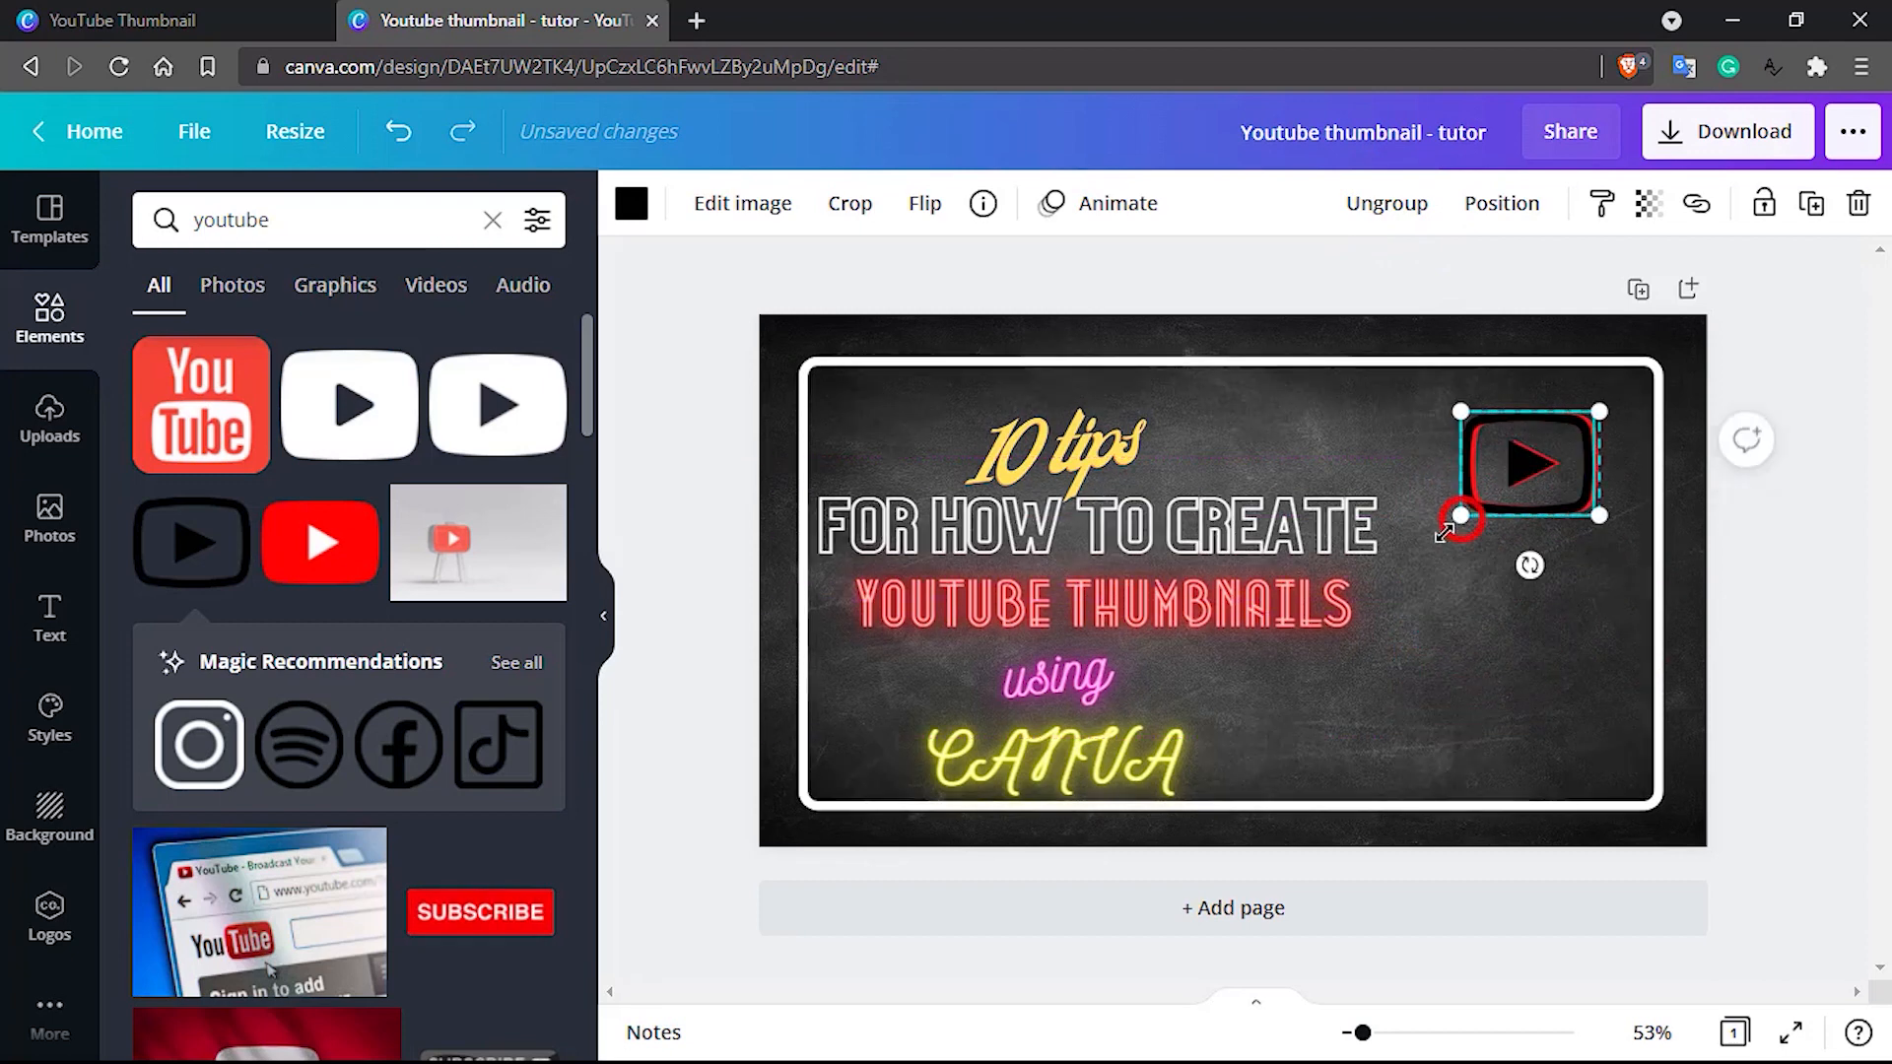
{"action": "left_click_drag", "start_coordinate": [1443, 533], "coordinate": [1407, 560]}
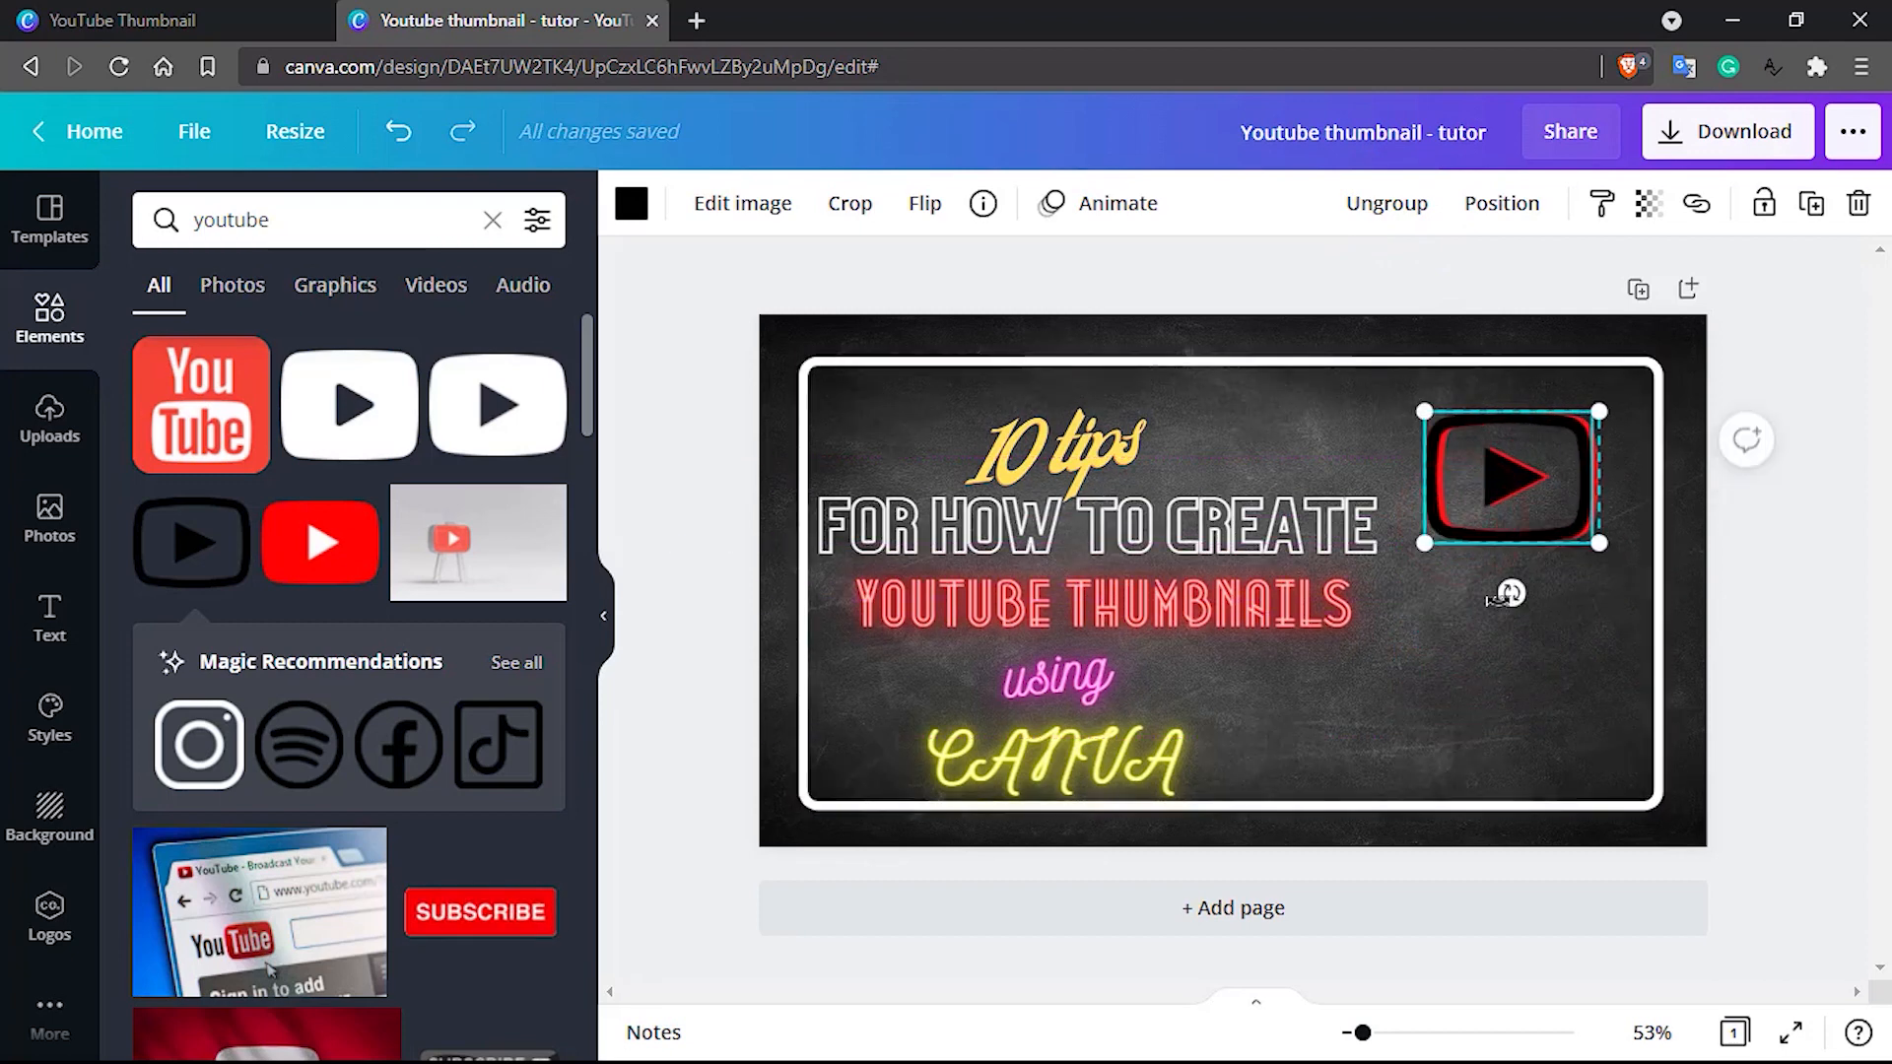
{"action": "mouse_move", "coordinate": [1508, 595]}
{"action": "left_mouse_down"}
{"action": "mouse_move", "coordinate": [1528, 600]}
{"action": "mouse_move", "coordinate": [1509, 627]}
{"action": "left_mouse_up"}
{"action": "left_click", "coordinate": [1470, 700]}
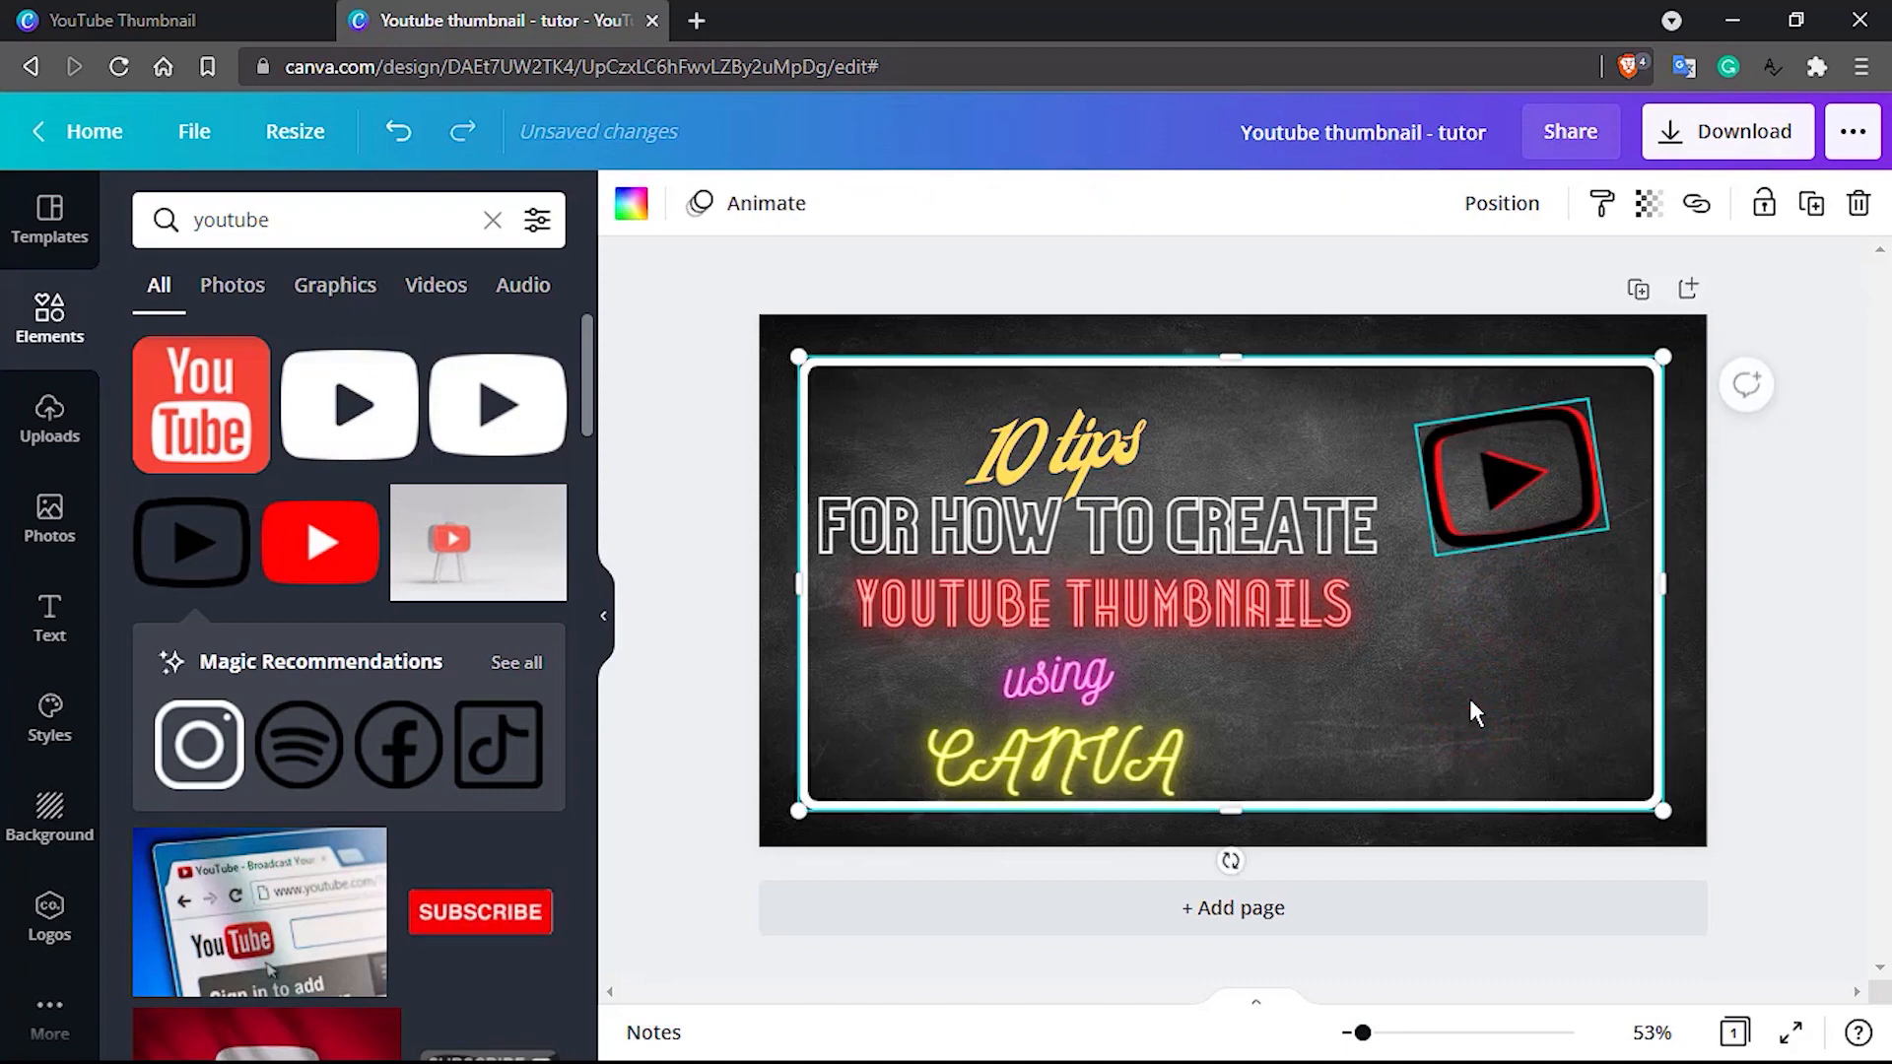
Search the elements for "canva" and add the animated blue Canva wordmark to the thumbnail
{"action": "double_click", "coordinate": [252, 224]}
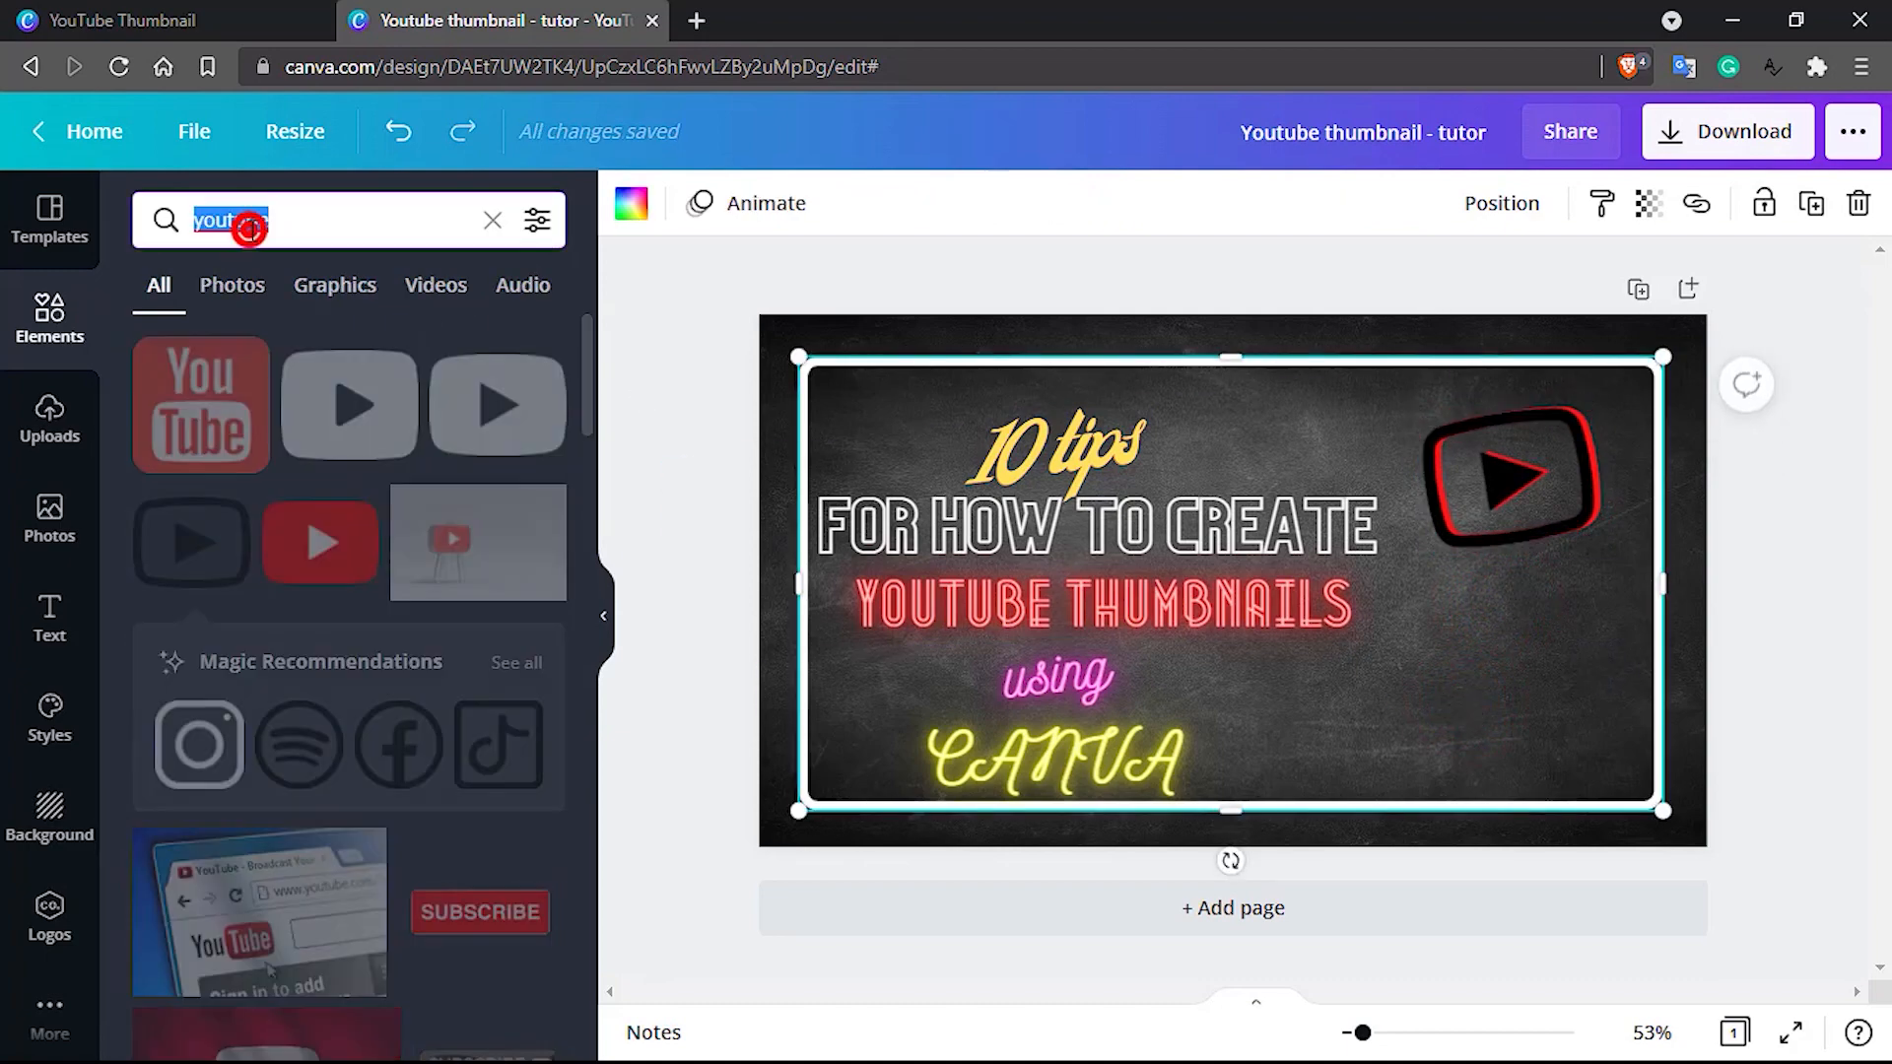
{"action": "type", "text": "canva"}
{"action": "key", "text": "Return"}
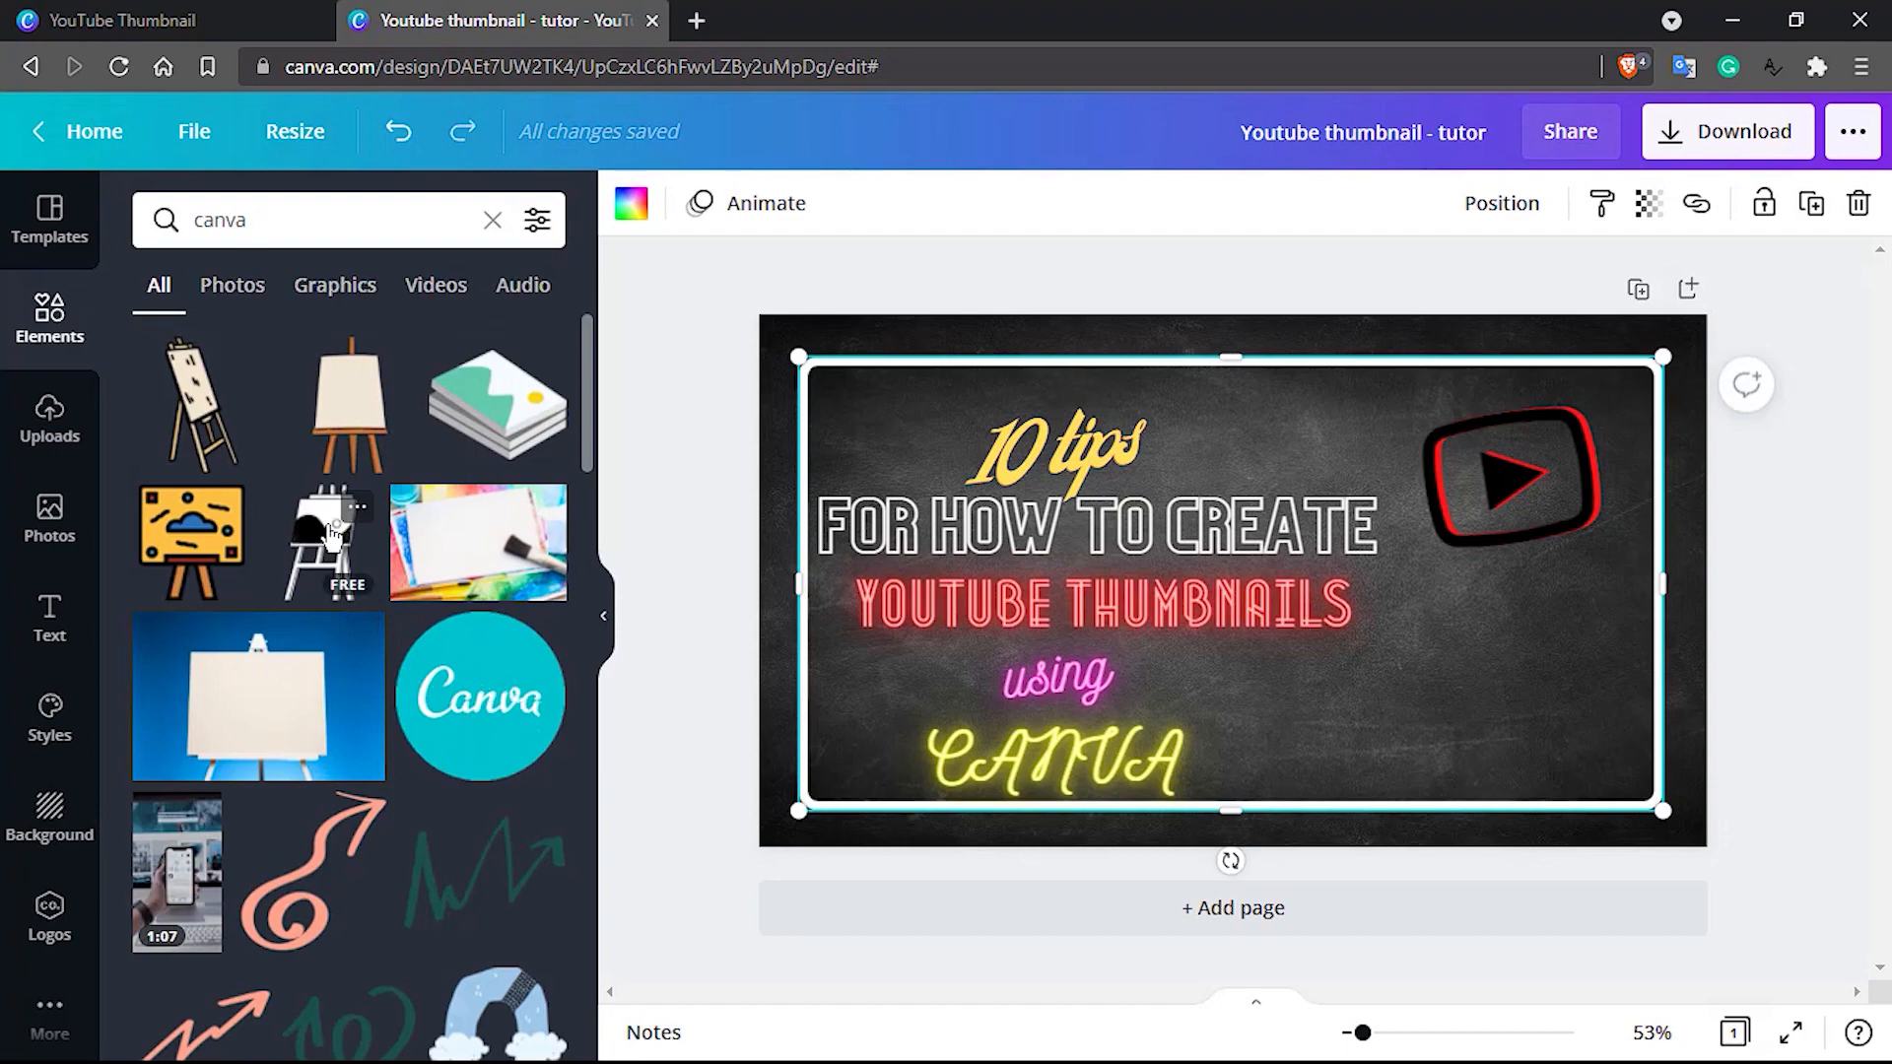
{"action": "scroll", "coordinate": [331, 611], "scroll_direction": "down", "scroll_amount": 2}
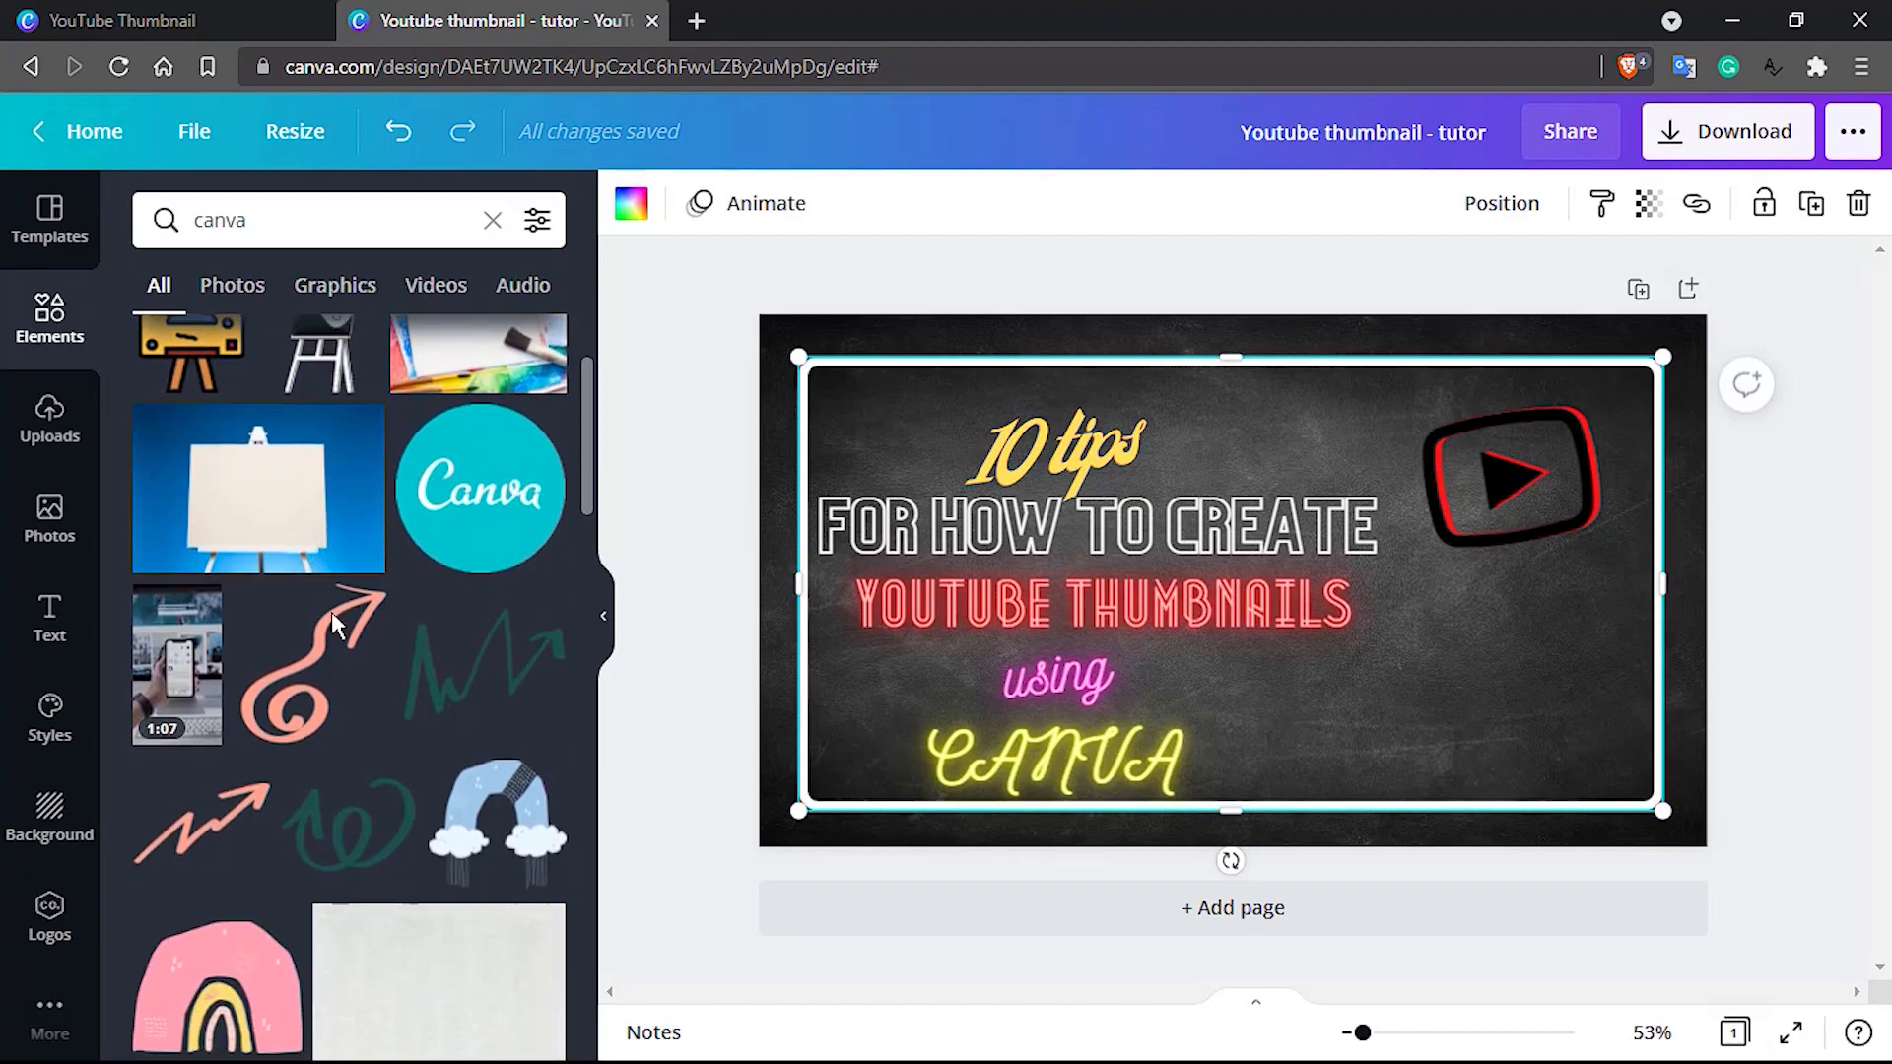
{"action": "scroll", "coordinate": [274, 592], "scroll_direction": "down", "scroll_amount": 3}
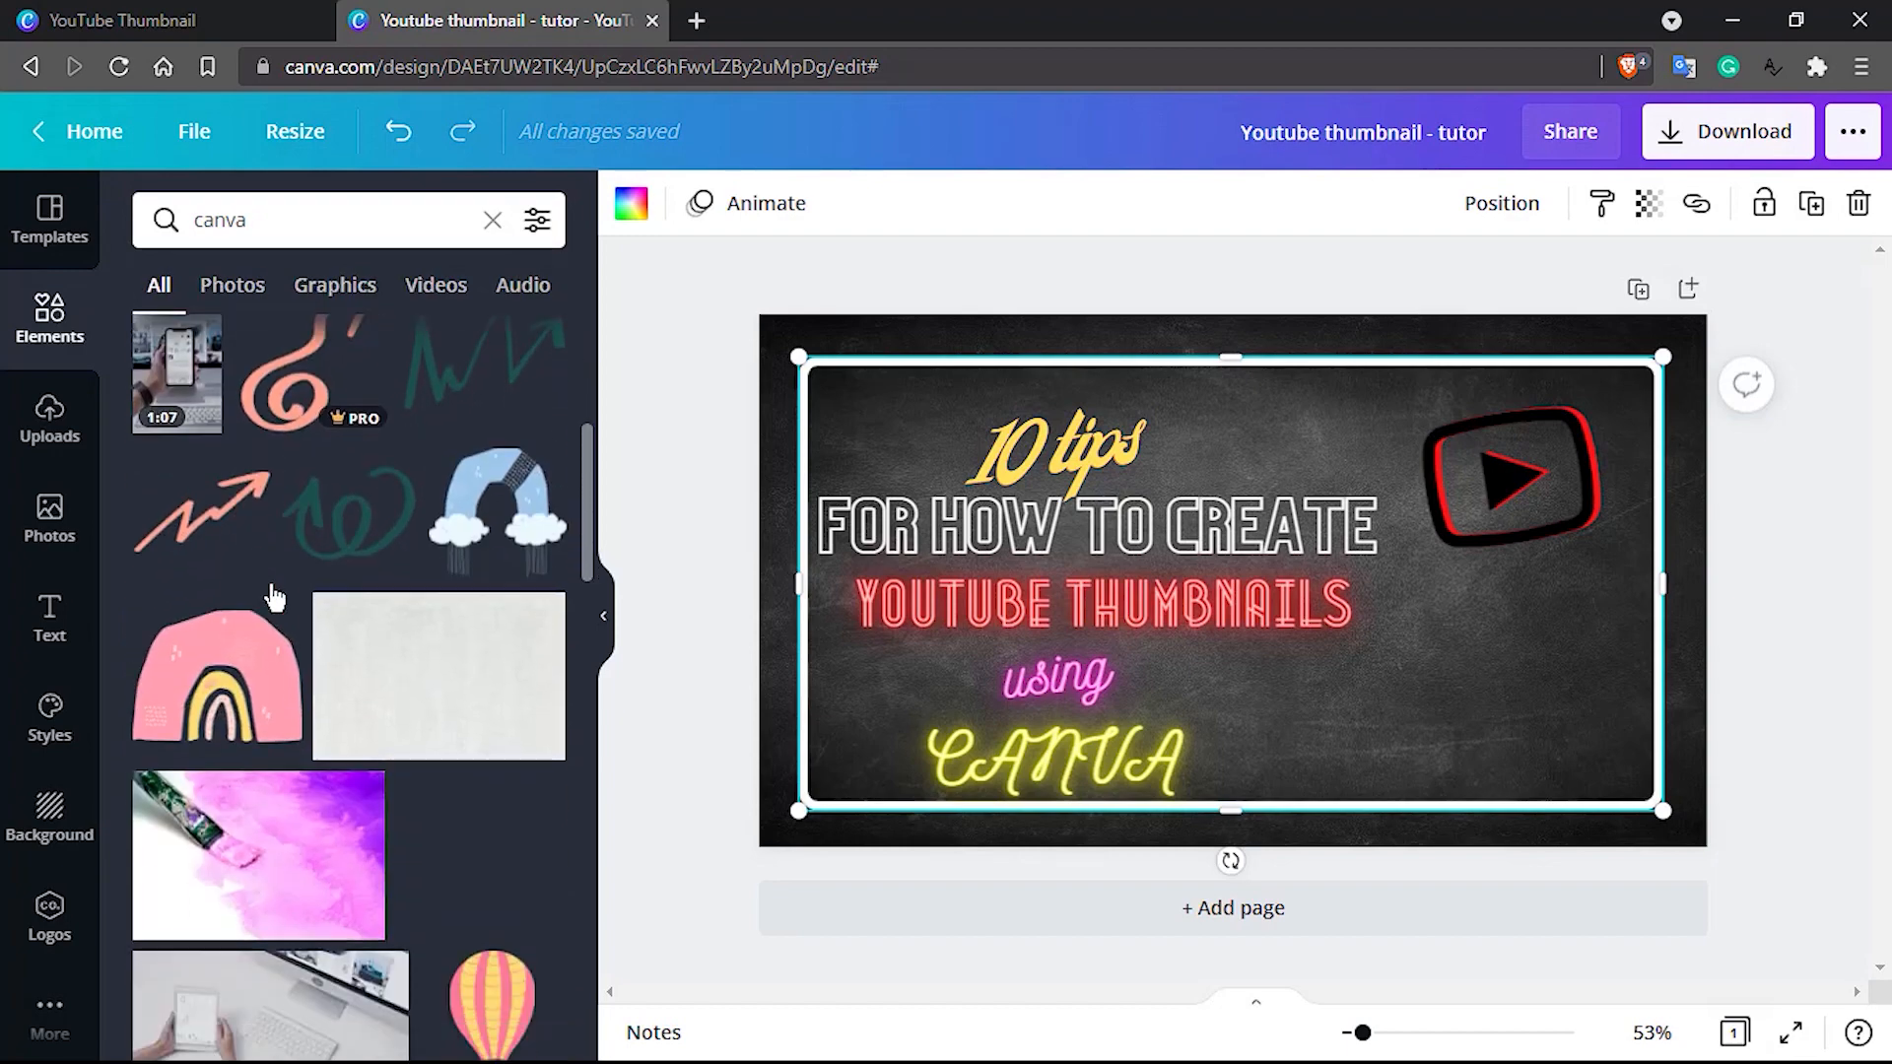
{"action": "scroll", "coordinate": [272, 587], "scroll_direction": "up", "scroll_amount": 1}
{"action": "scroll", "coordinate": [423, 628], "scroll_direction": "up", "scroll_amount": 3}
{"action": "scroll", "coordinate": [430, 627], "scroll_direction": "down", "scroll_amount": 8}
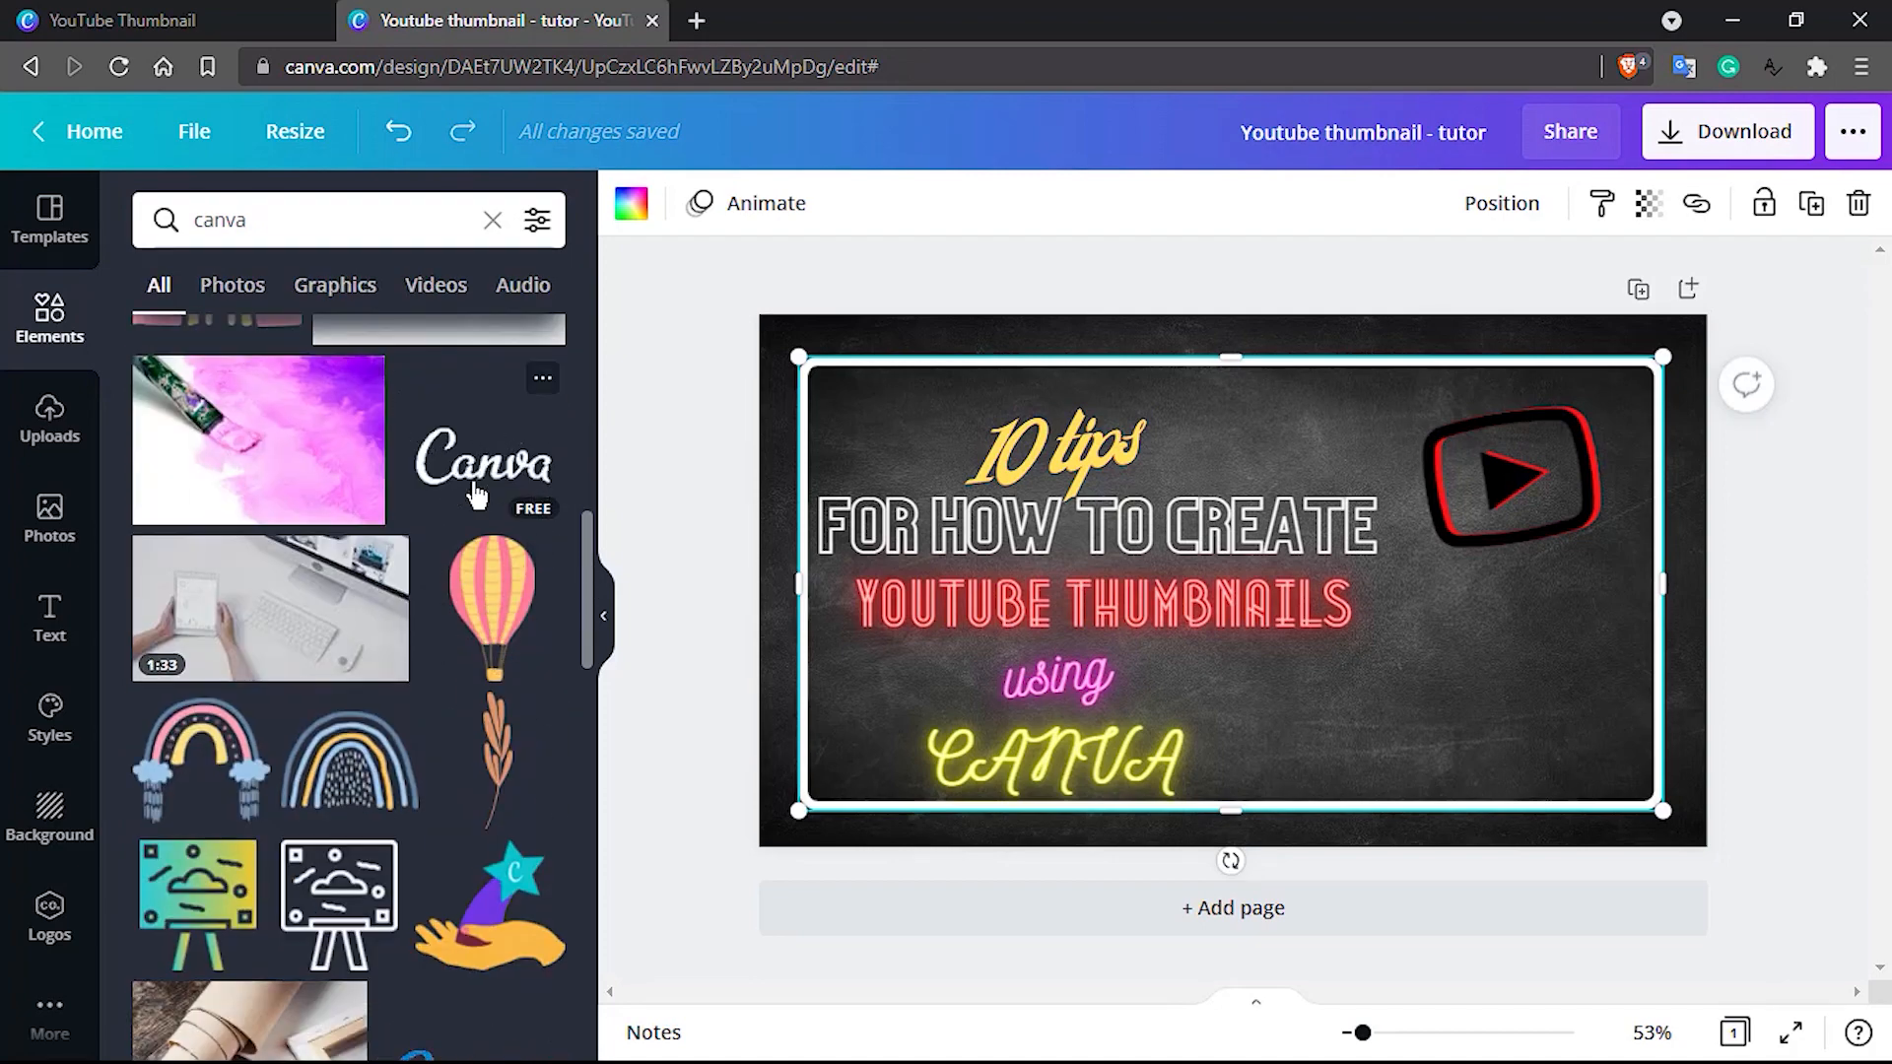
{"action": "scroll", "coordinate": [477, 496], "scroll_direction": "down", "scroll_amount": 3}
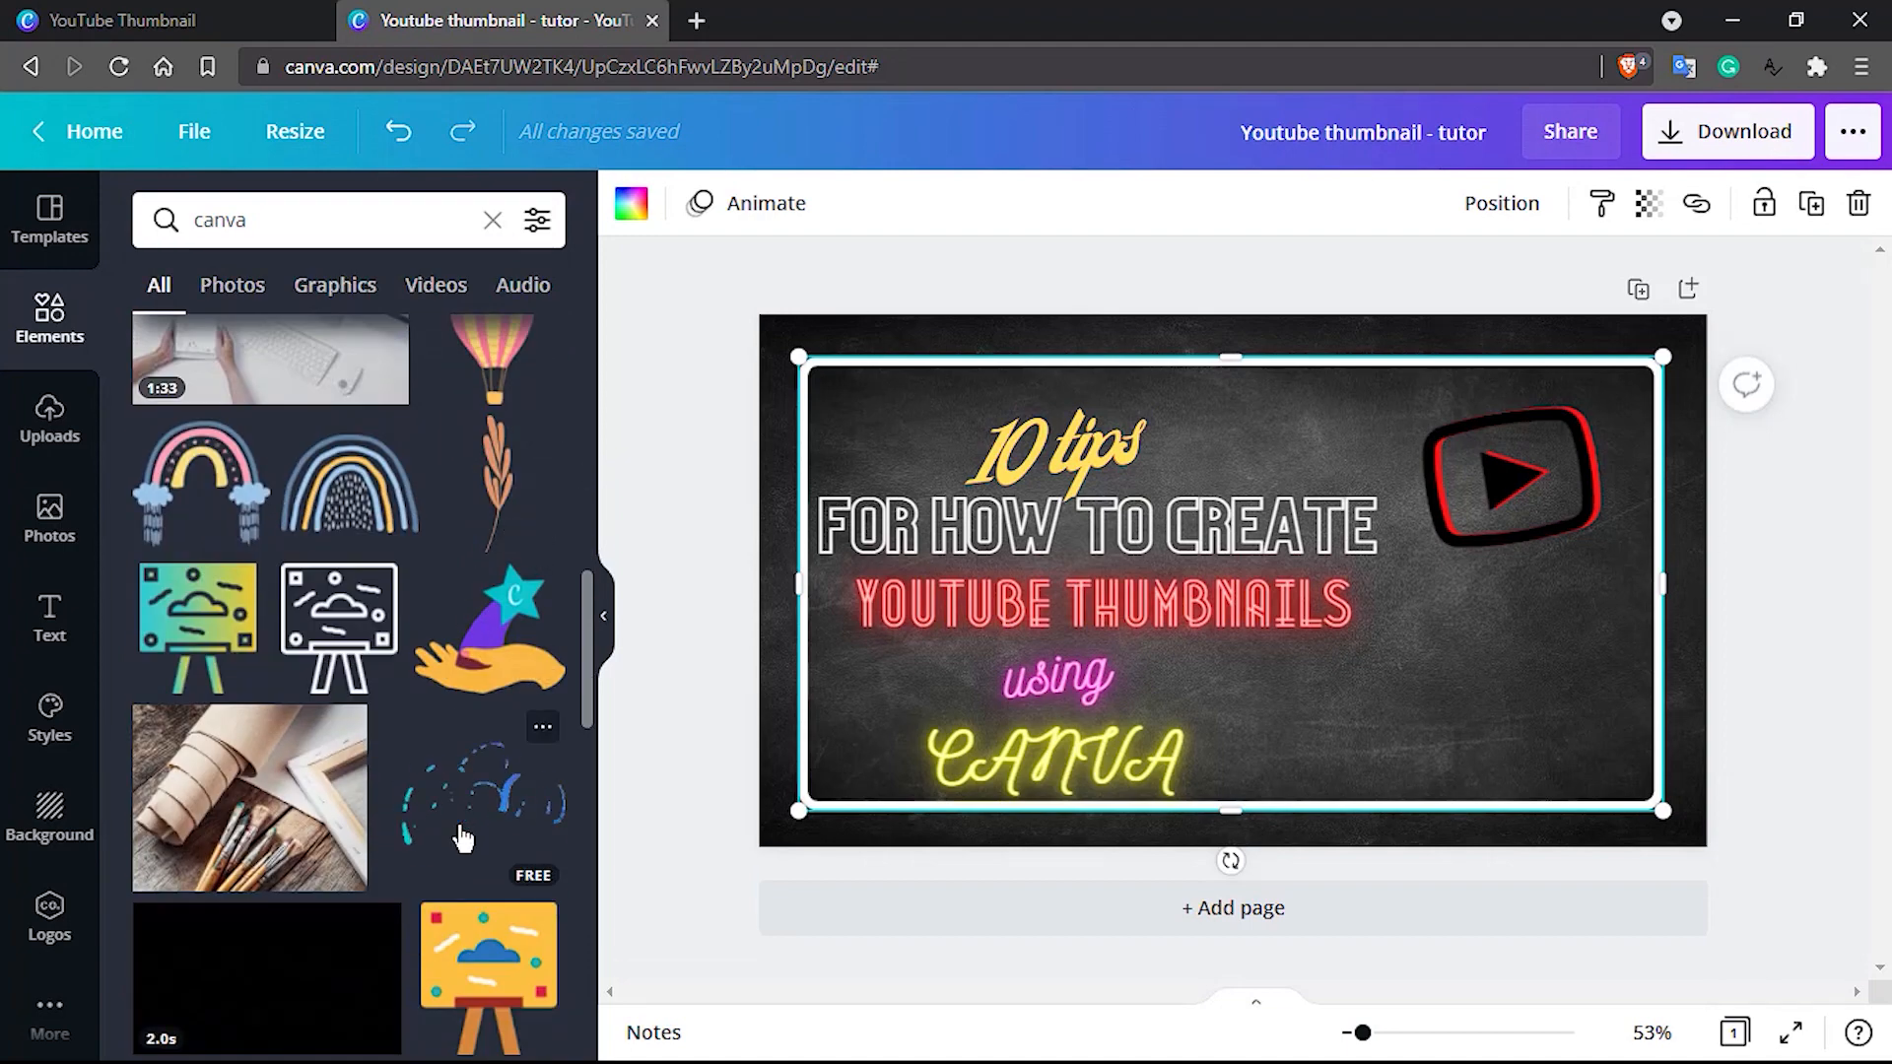
{"action": "mouse_move", "coordinate": [463, 839]}
{"action": "left_mouse_down"}
{"action": "mouse_move", "coordinate": [680, 772]}
{"action": "mouse_move", "coordinate": [1215, 753]}
{"action": "mouse_move", "coordinate": [1181, 619]}
{"action": "mouse_move", "coordinate": [1137, 560]}
{"action": "left_mouse_up"}
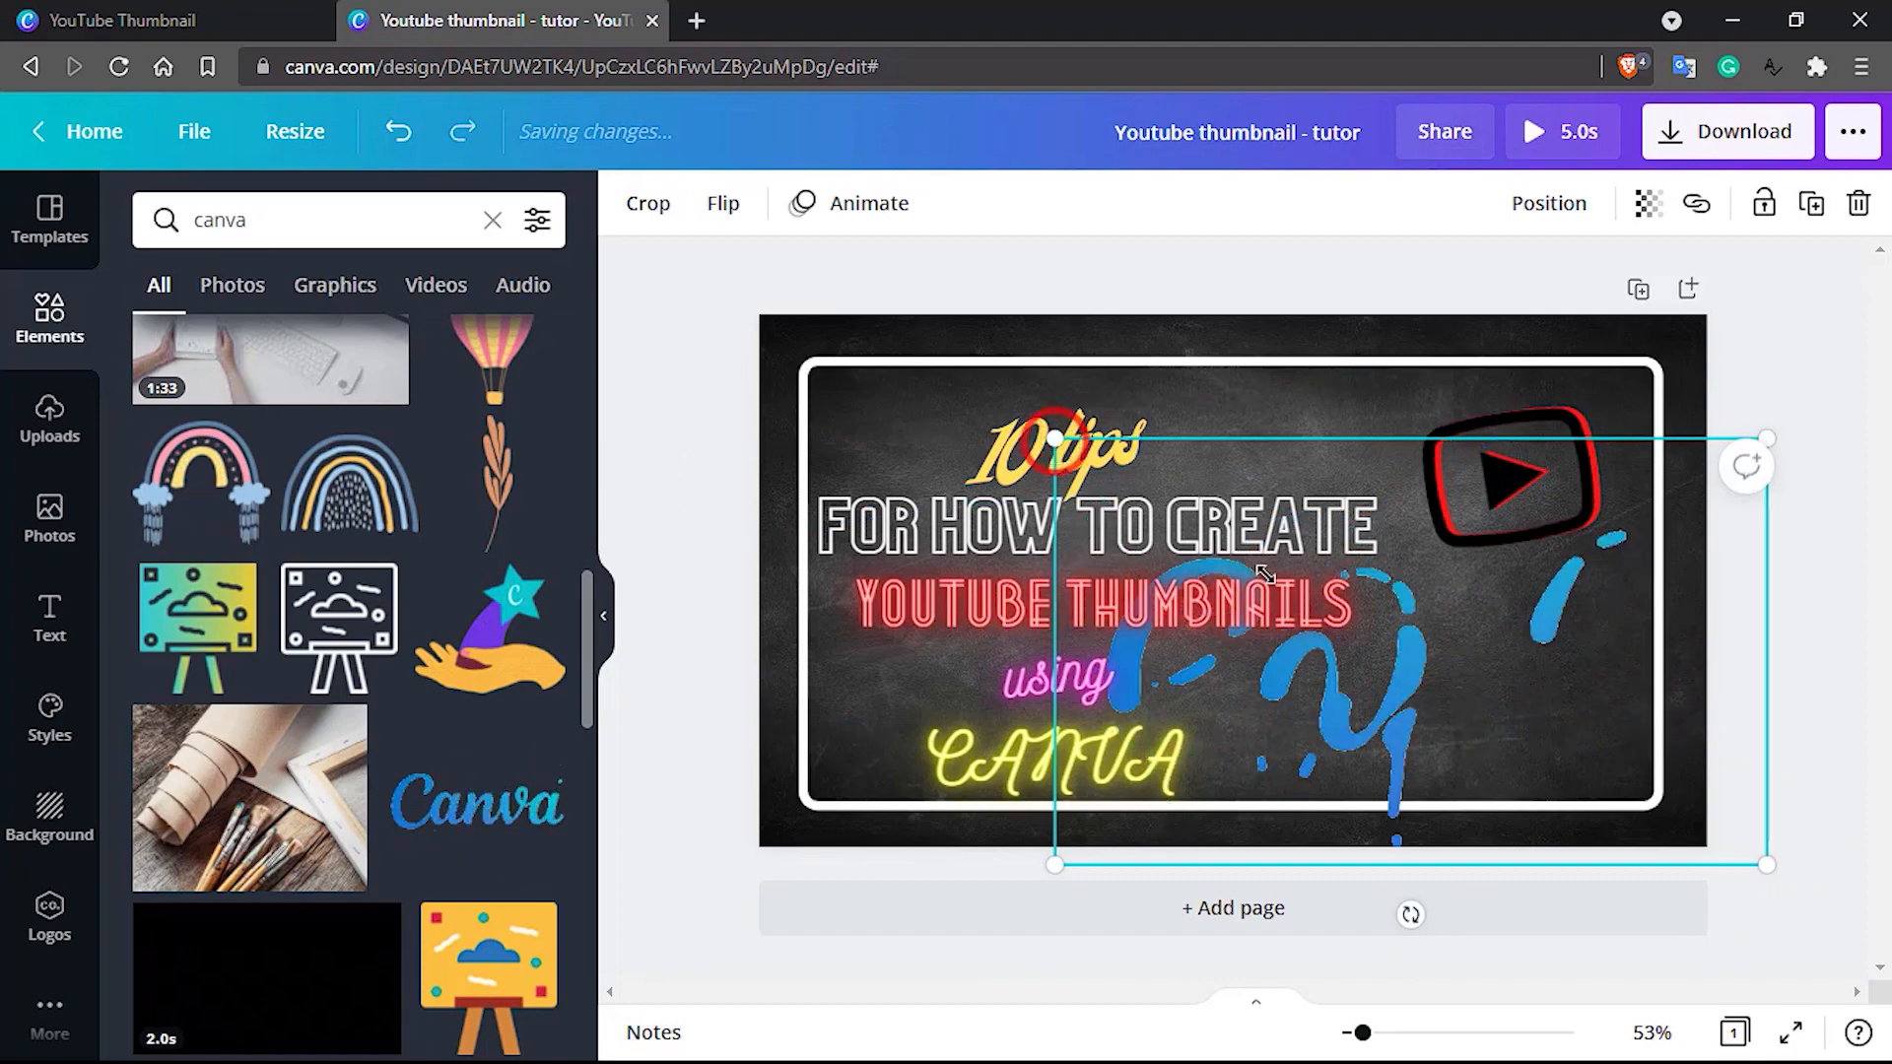
Shrink the Canva wordmark and move it inside the frame's lower-right area, below the play icon
{"action": "left_click_drag", "start_coordinate": [1059, 453], "coordinate": [1441, 701]}
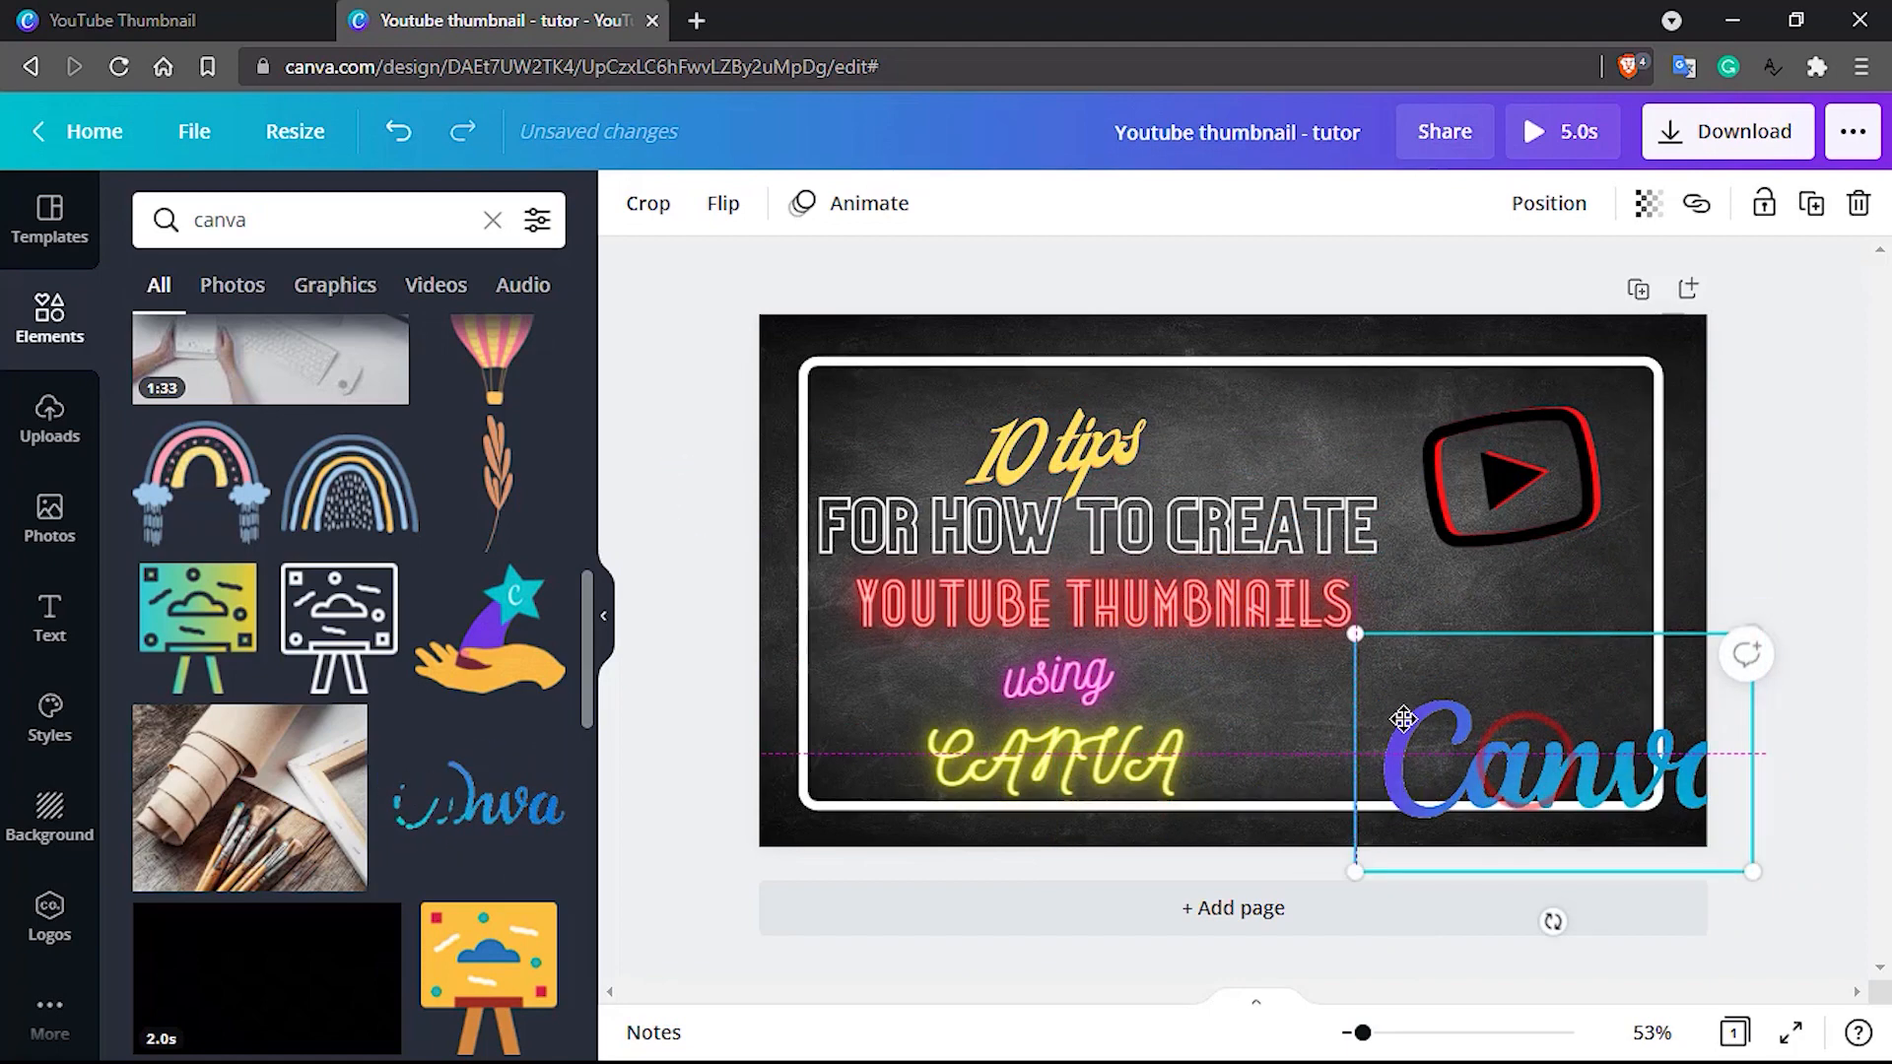
{"action": "left_click_drag", "start_coordinate": [1370, 772], "coordinate": [1212, 700]}
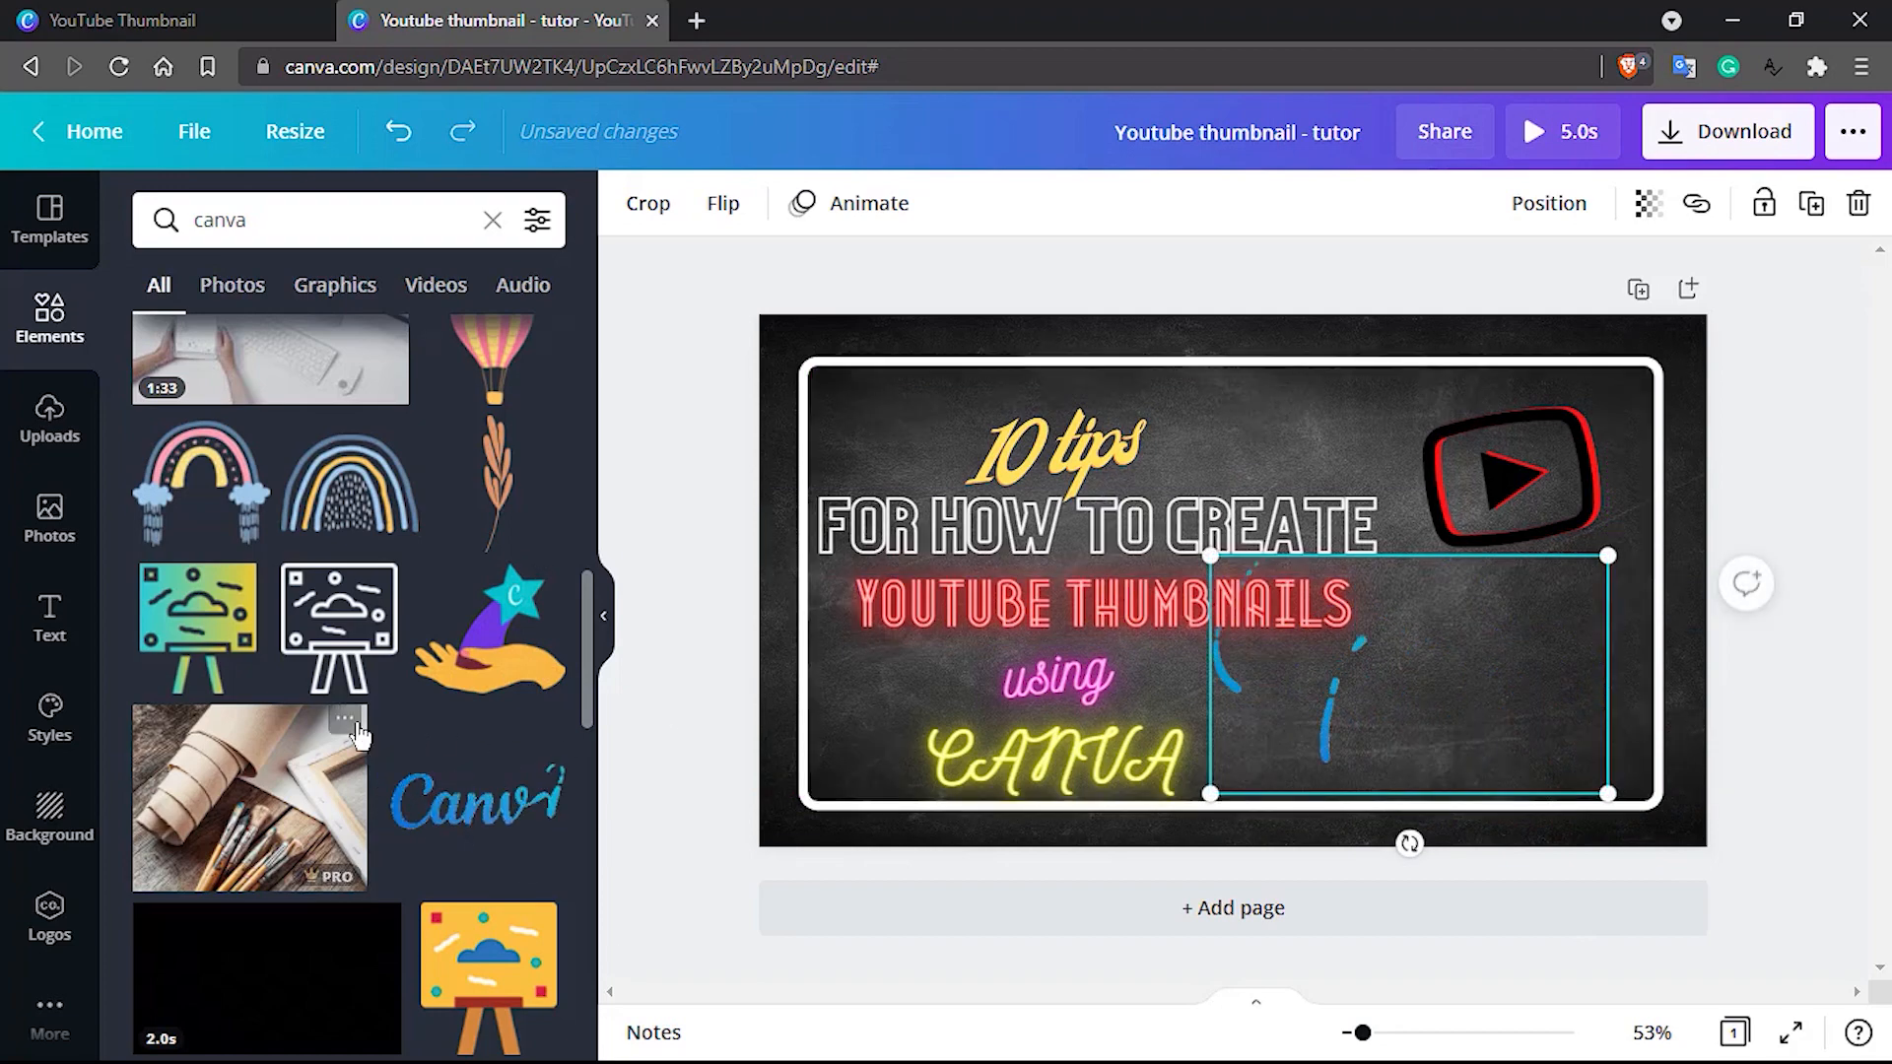
{"action": "scroll", "coordinate": [359, 735], "scroll_direction": "up", "scroll_amount": 5}
{"action": "scroll", "coordinate": [360, 734], "scroll_direction": "up", "scroll_amount": 5}
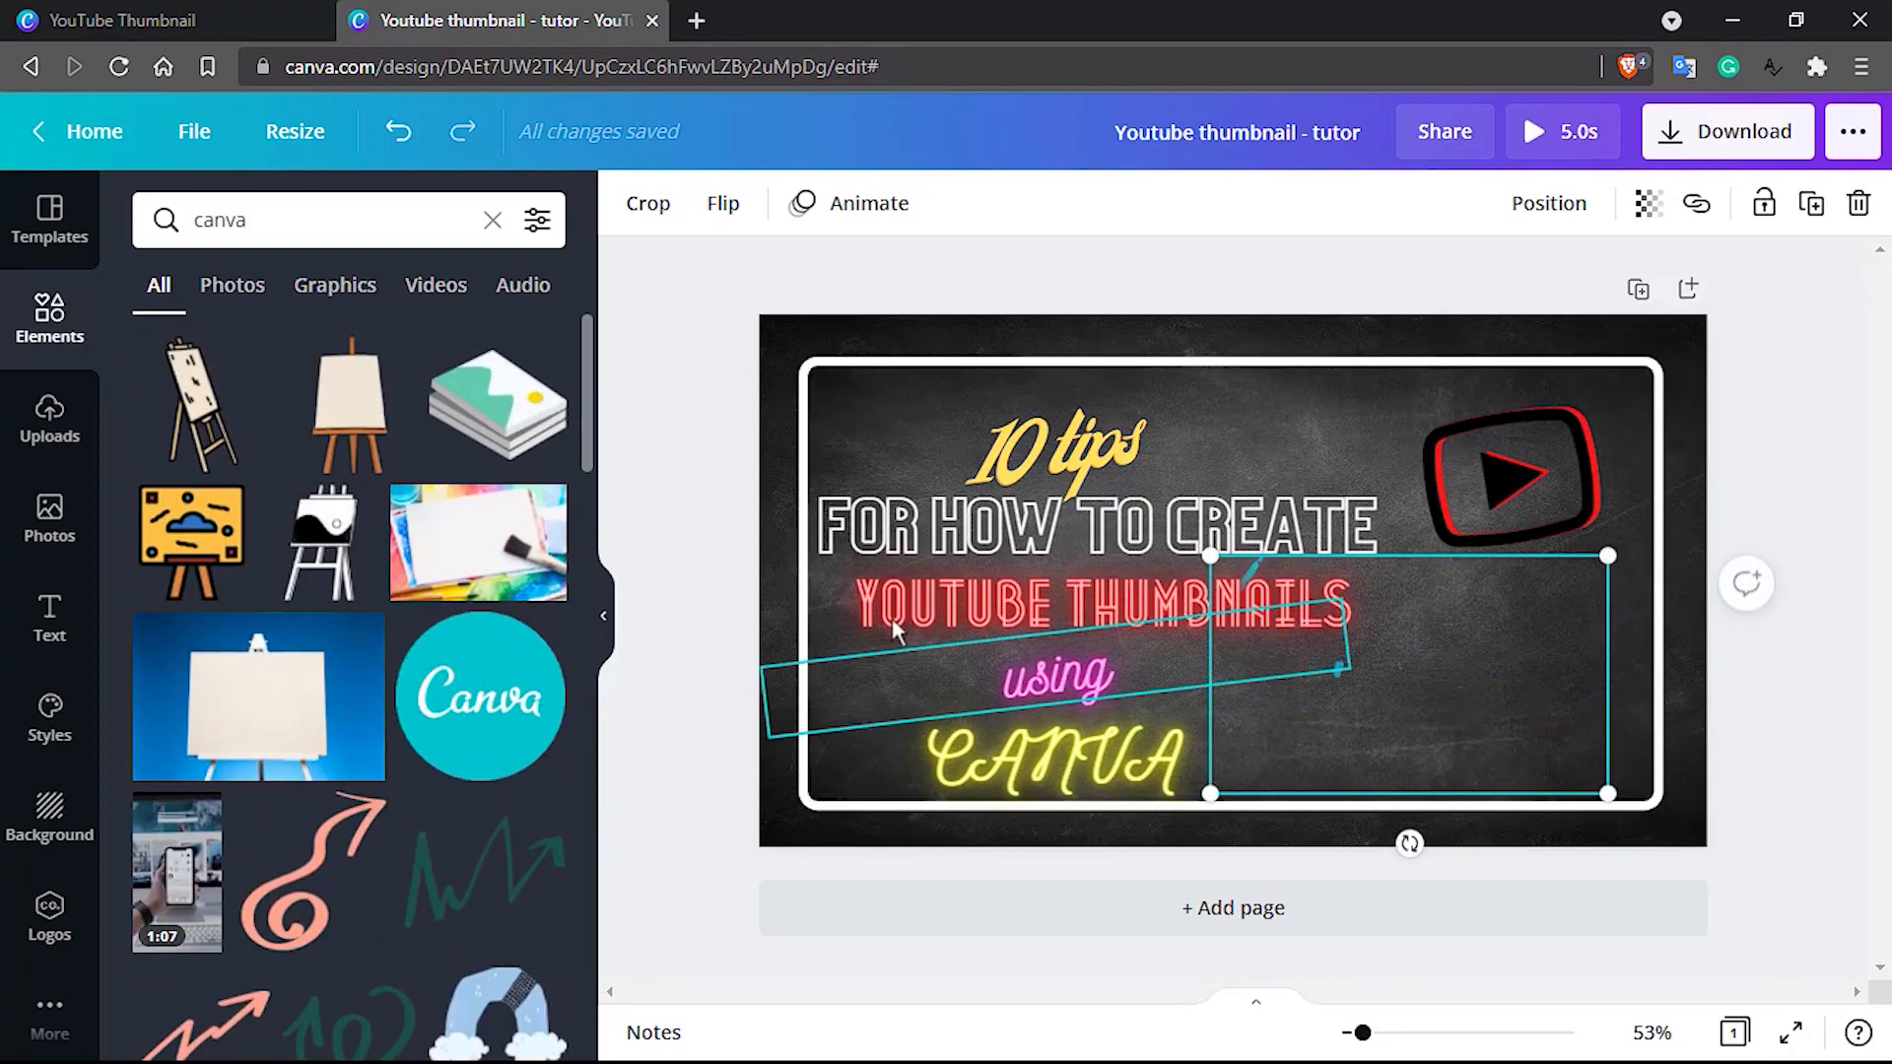
{"action": "left_click_drag", "start_coordinate": [1210, 555], "coordinate": [1342, 784]}
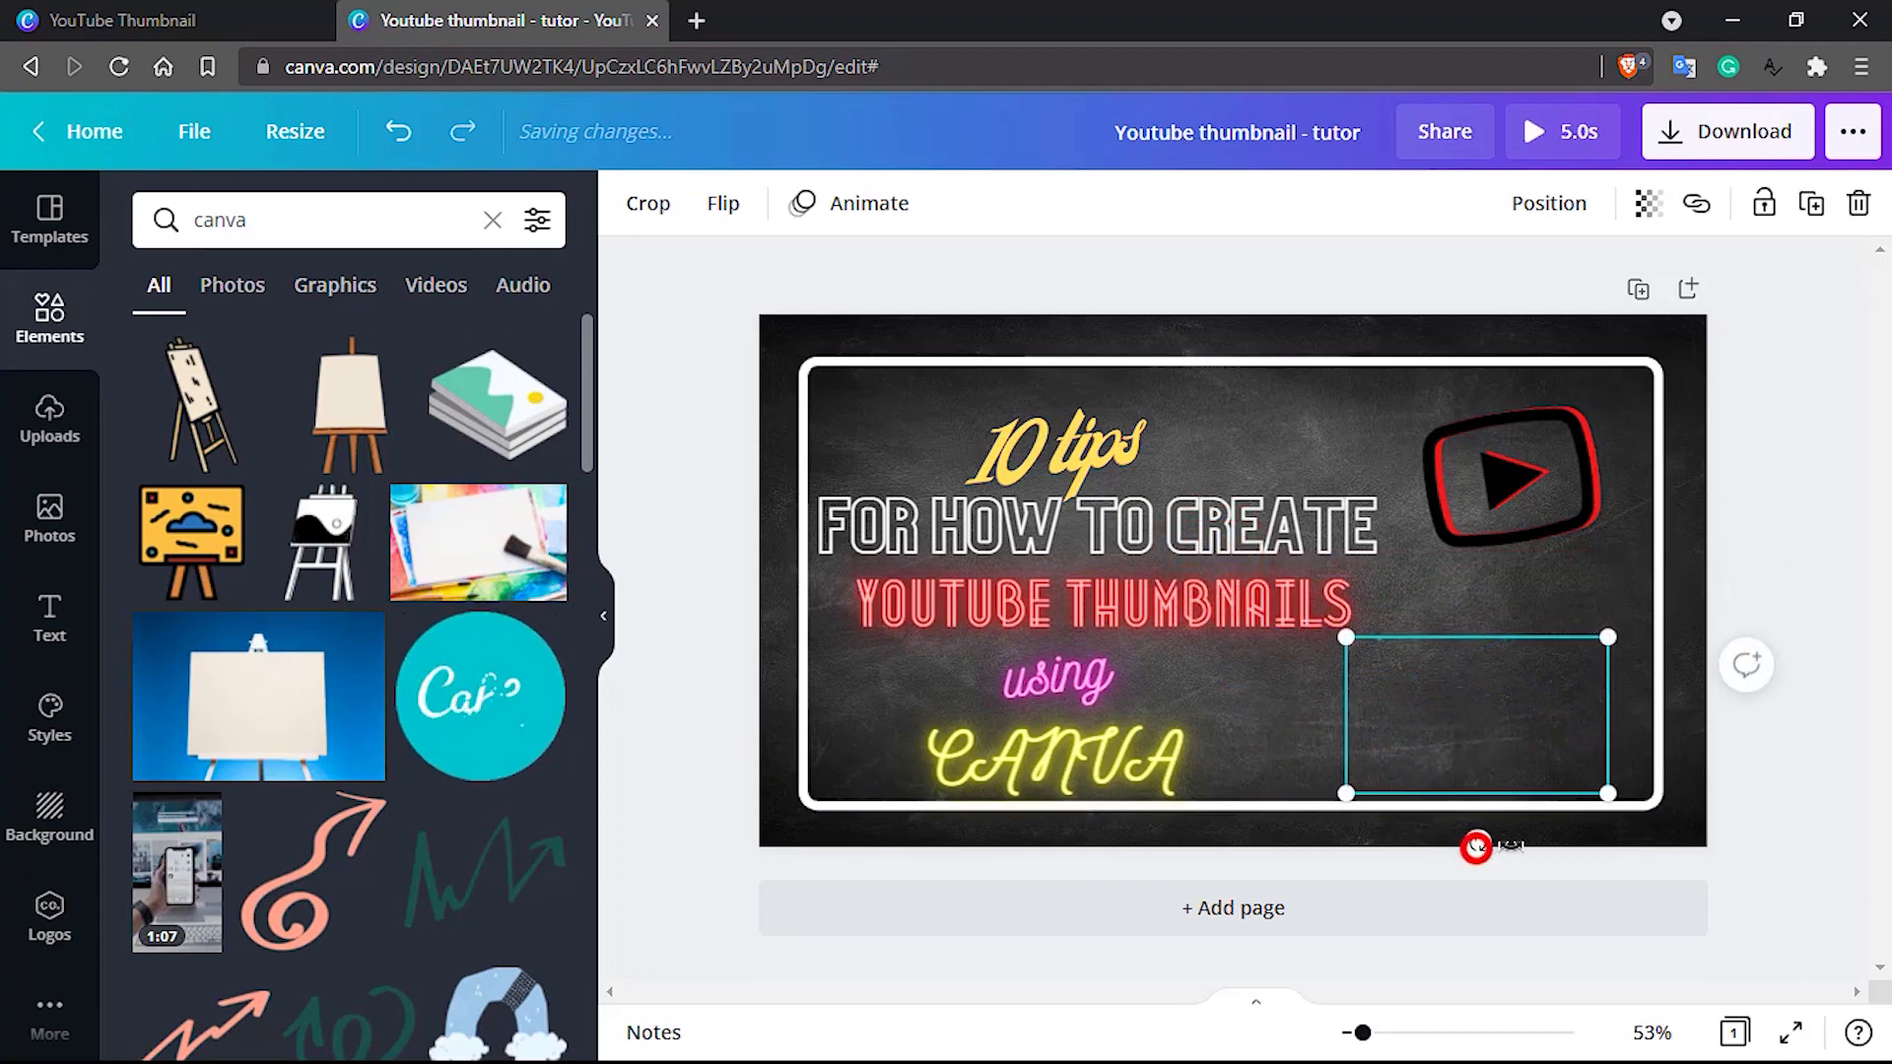
Tilt the Canva wordmark slightly clockwise and shift it up and right against the frame's right side
{"action": "mouse_move", "coordinate": [1478, 843]}
{"action": "left_mouse_down"}
{"action": "mouse_move", "coordinate": [1543, 840]}
{"action": "mouse_move", "coordinate": [1462, 858]}
{"action": "mouse_move", "coordinate": [1487, 857]}
{"action": "mouse_move", "coordinate": [1445, 840]}
{"action": "left_mouse_up"}
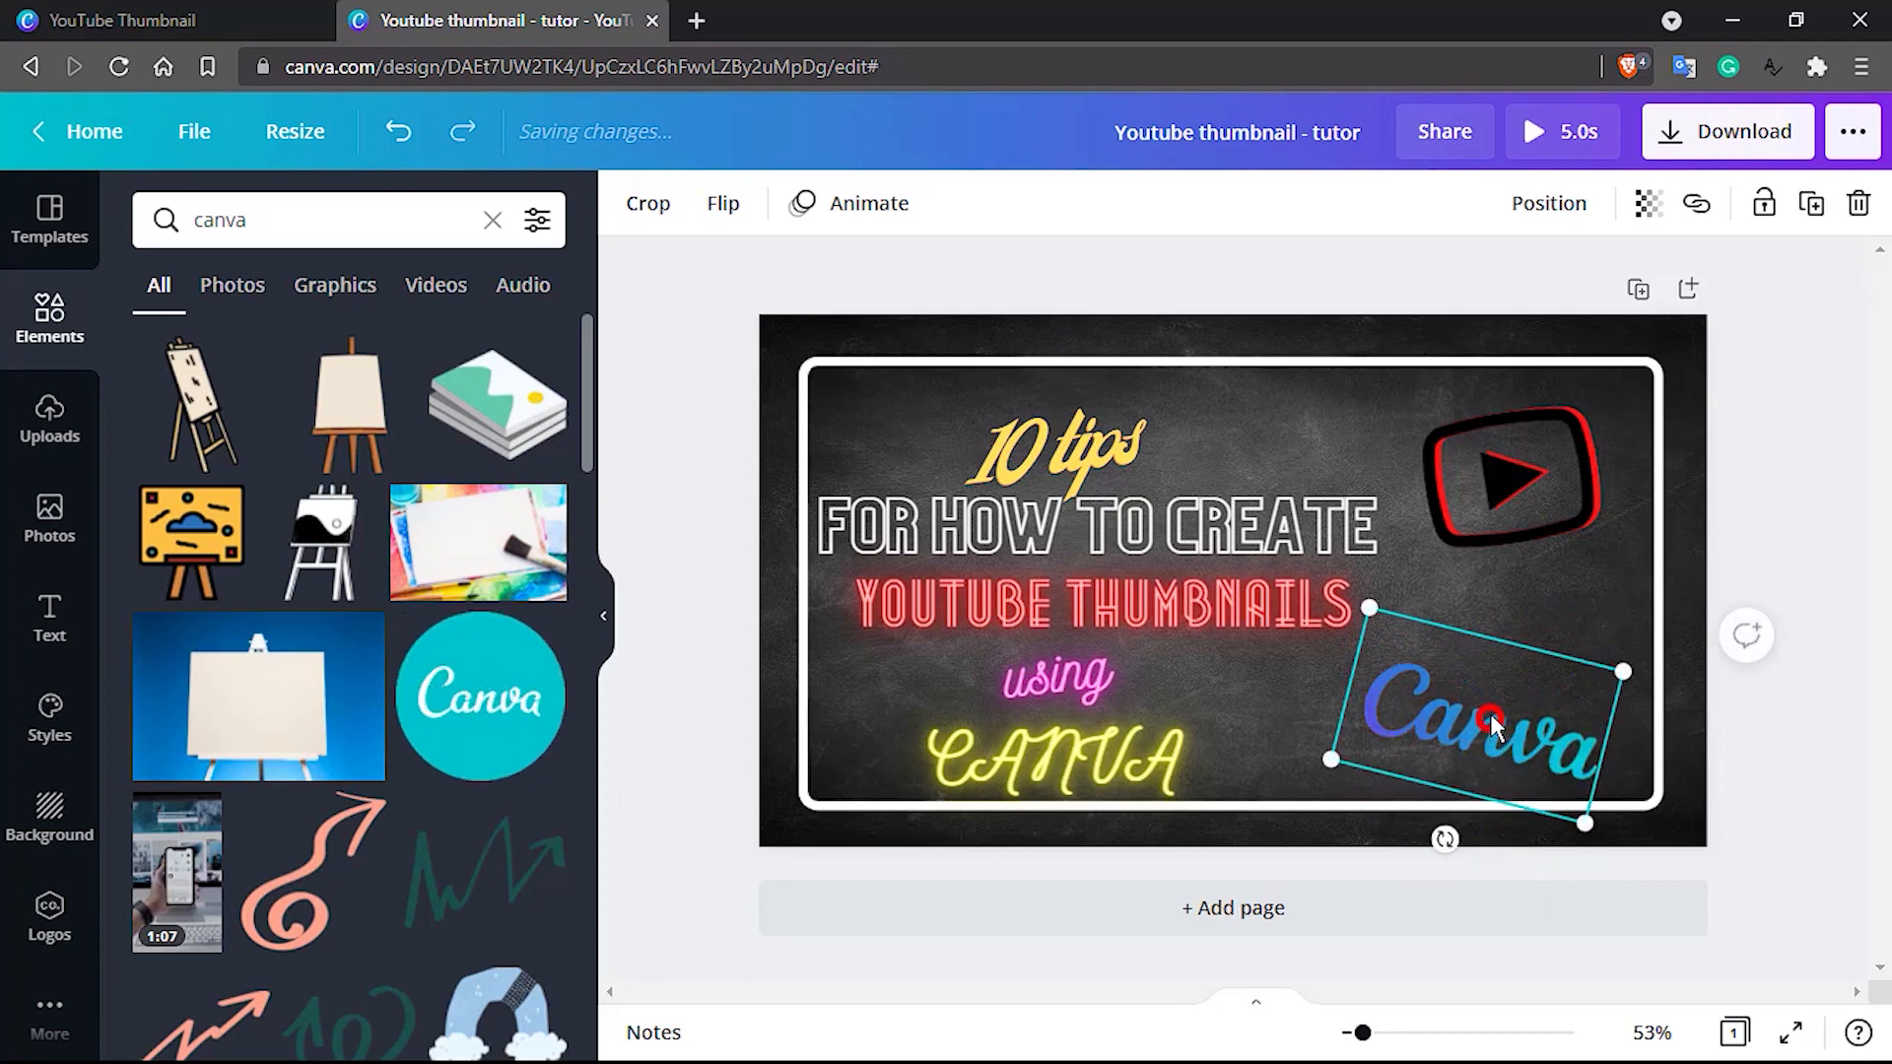
{"action": "left_click_drag", "start_coordinate": [1488, 714], "coordinate": [1519, 682]}
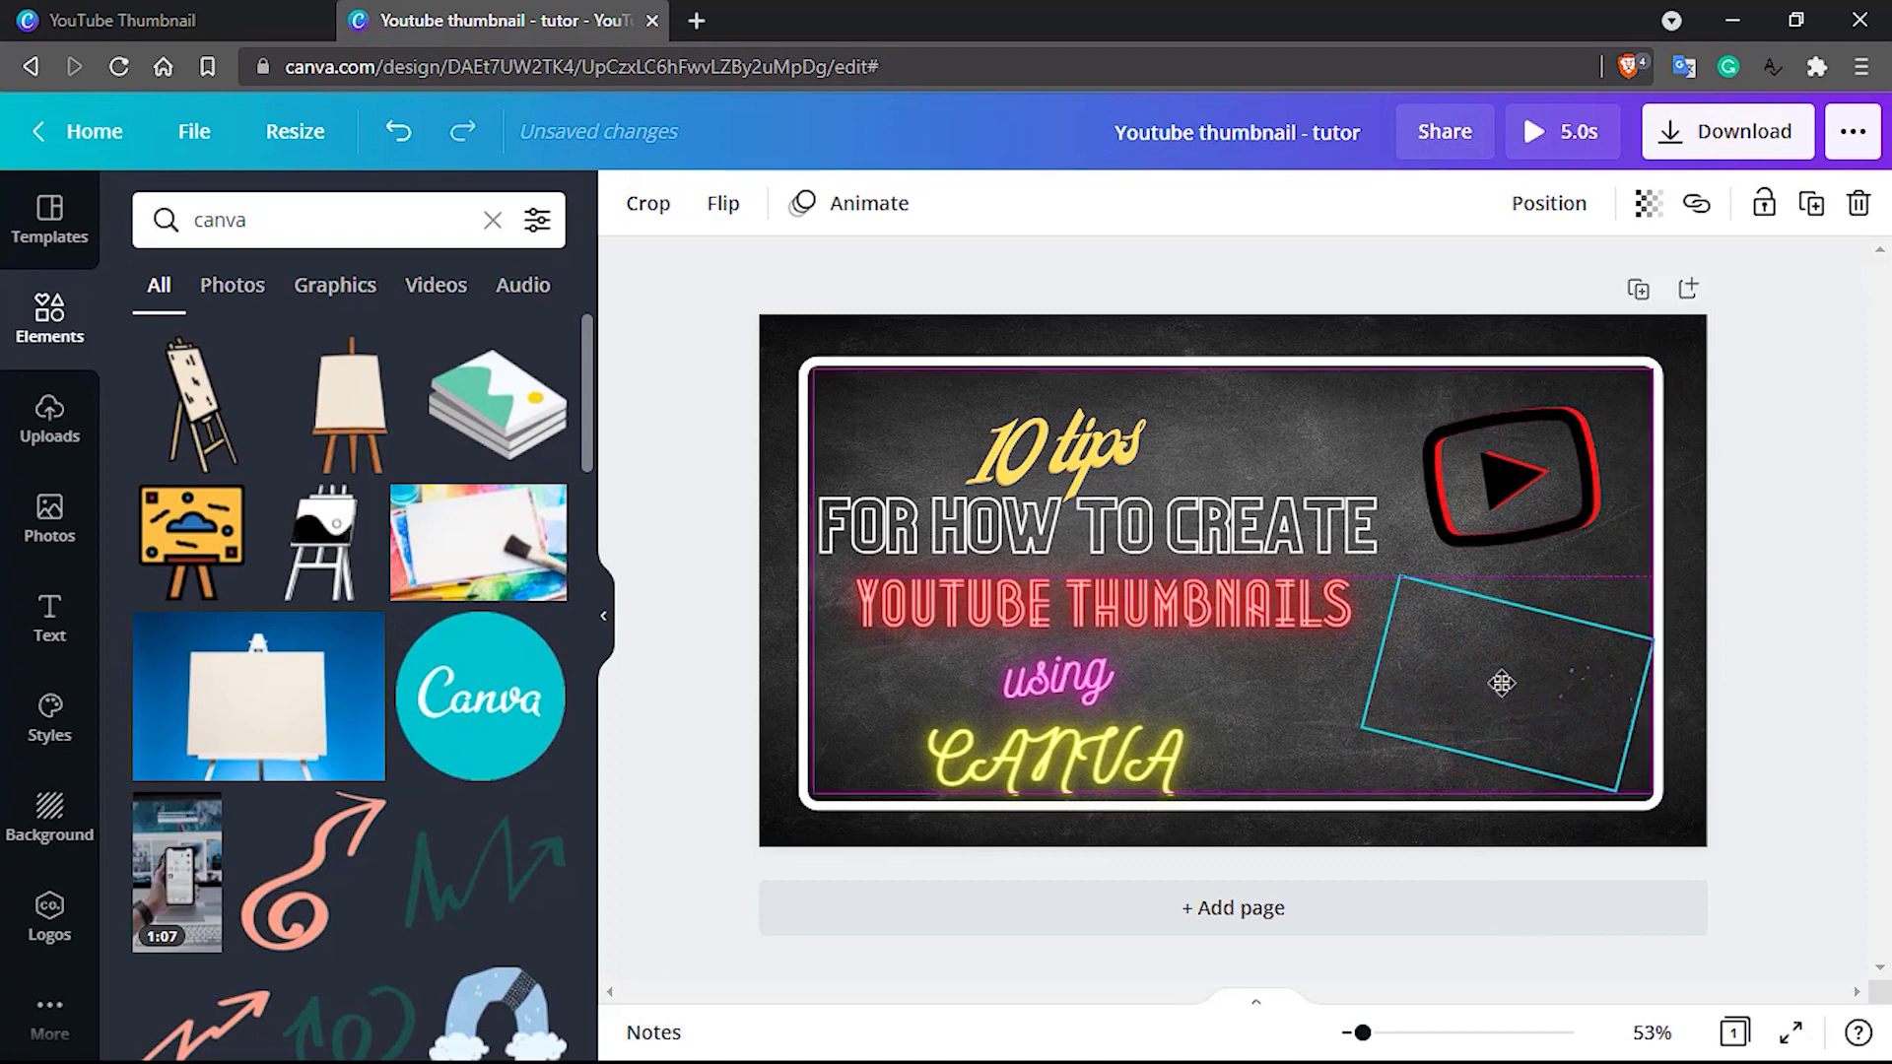
{"action": "left_click", "coordinate": [1305, 700]}
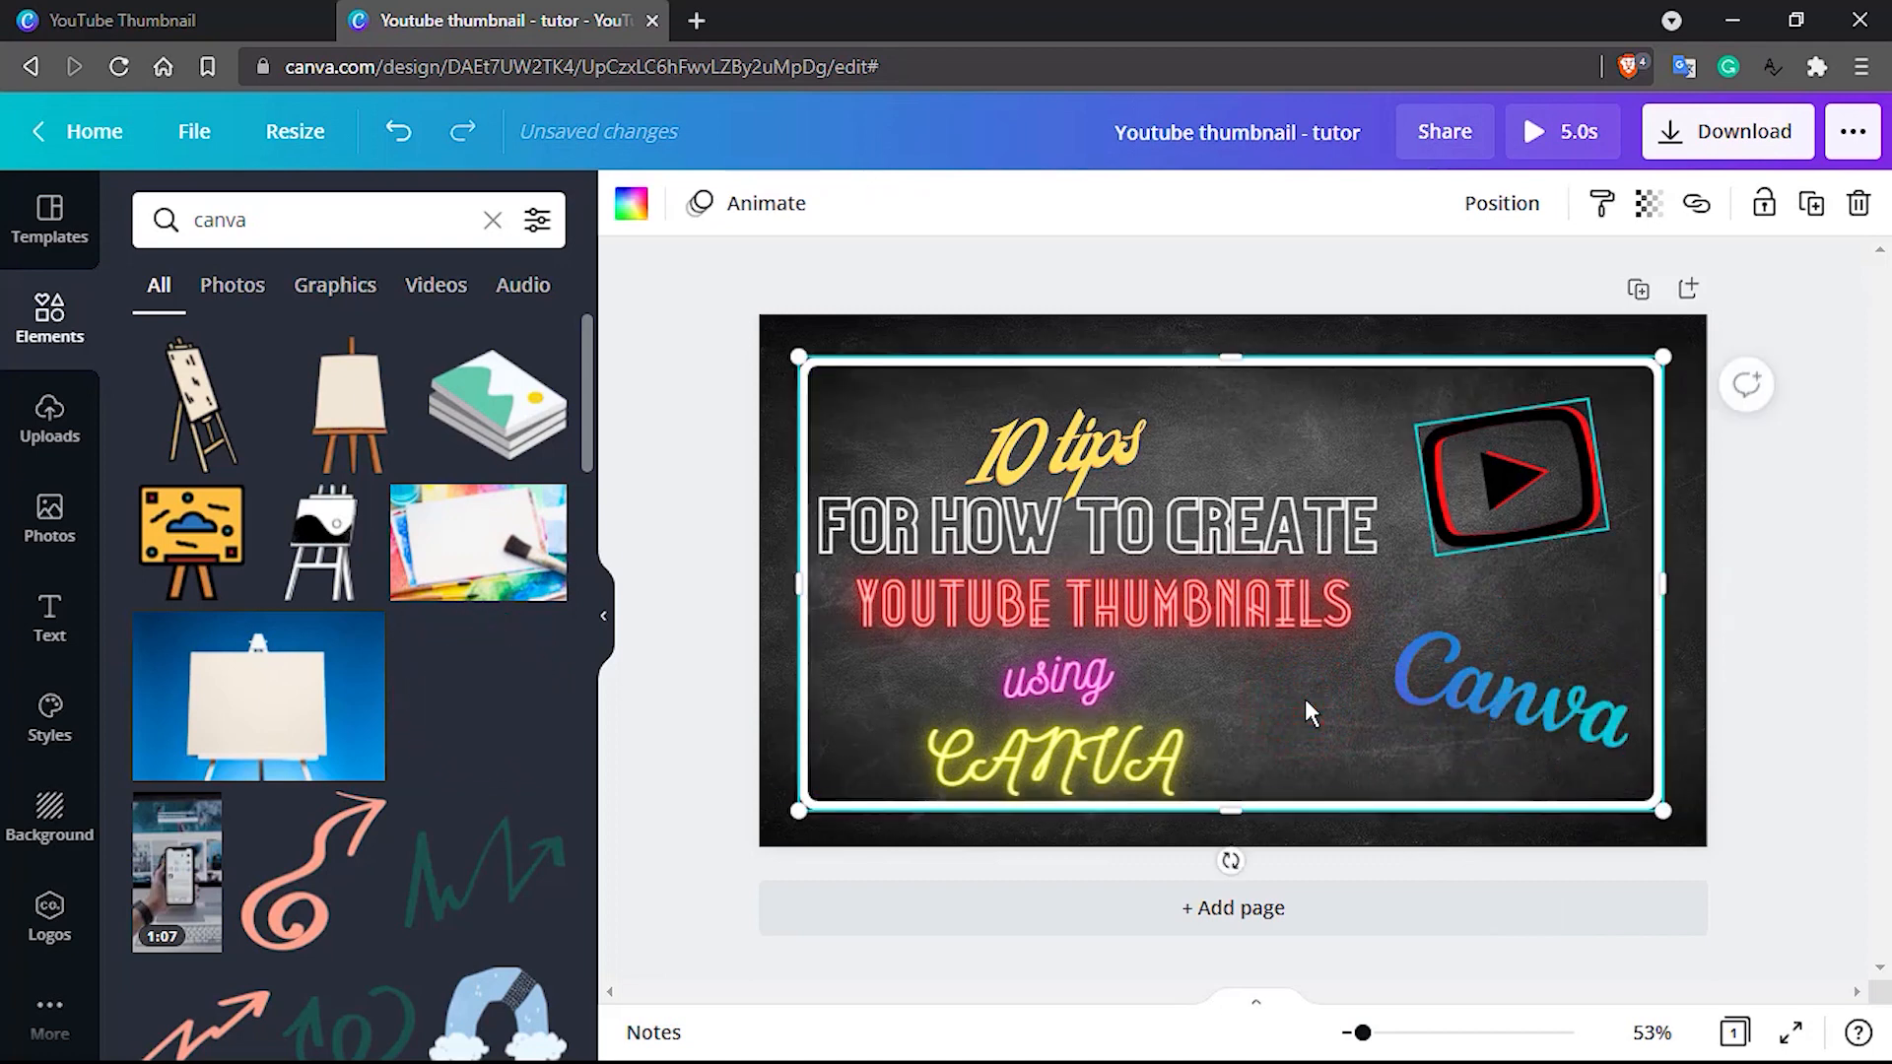
{"action": "key", "text": "ctrl+["}
{"action": "key", "text": "ctrl+["}
{"action": "key", "text": "ctrl+["}
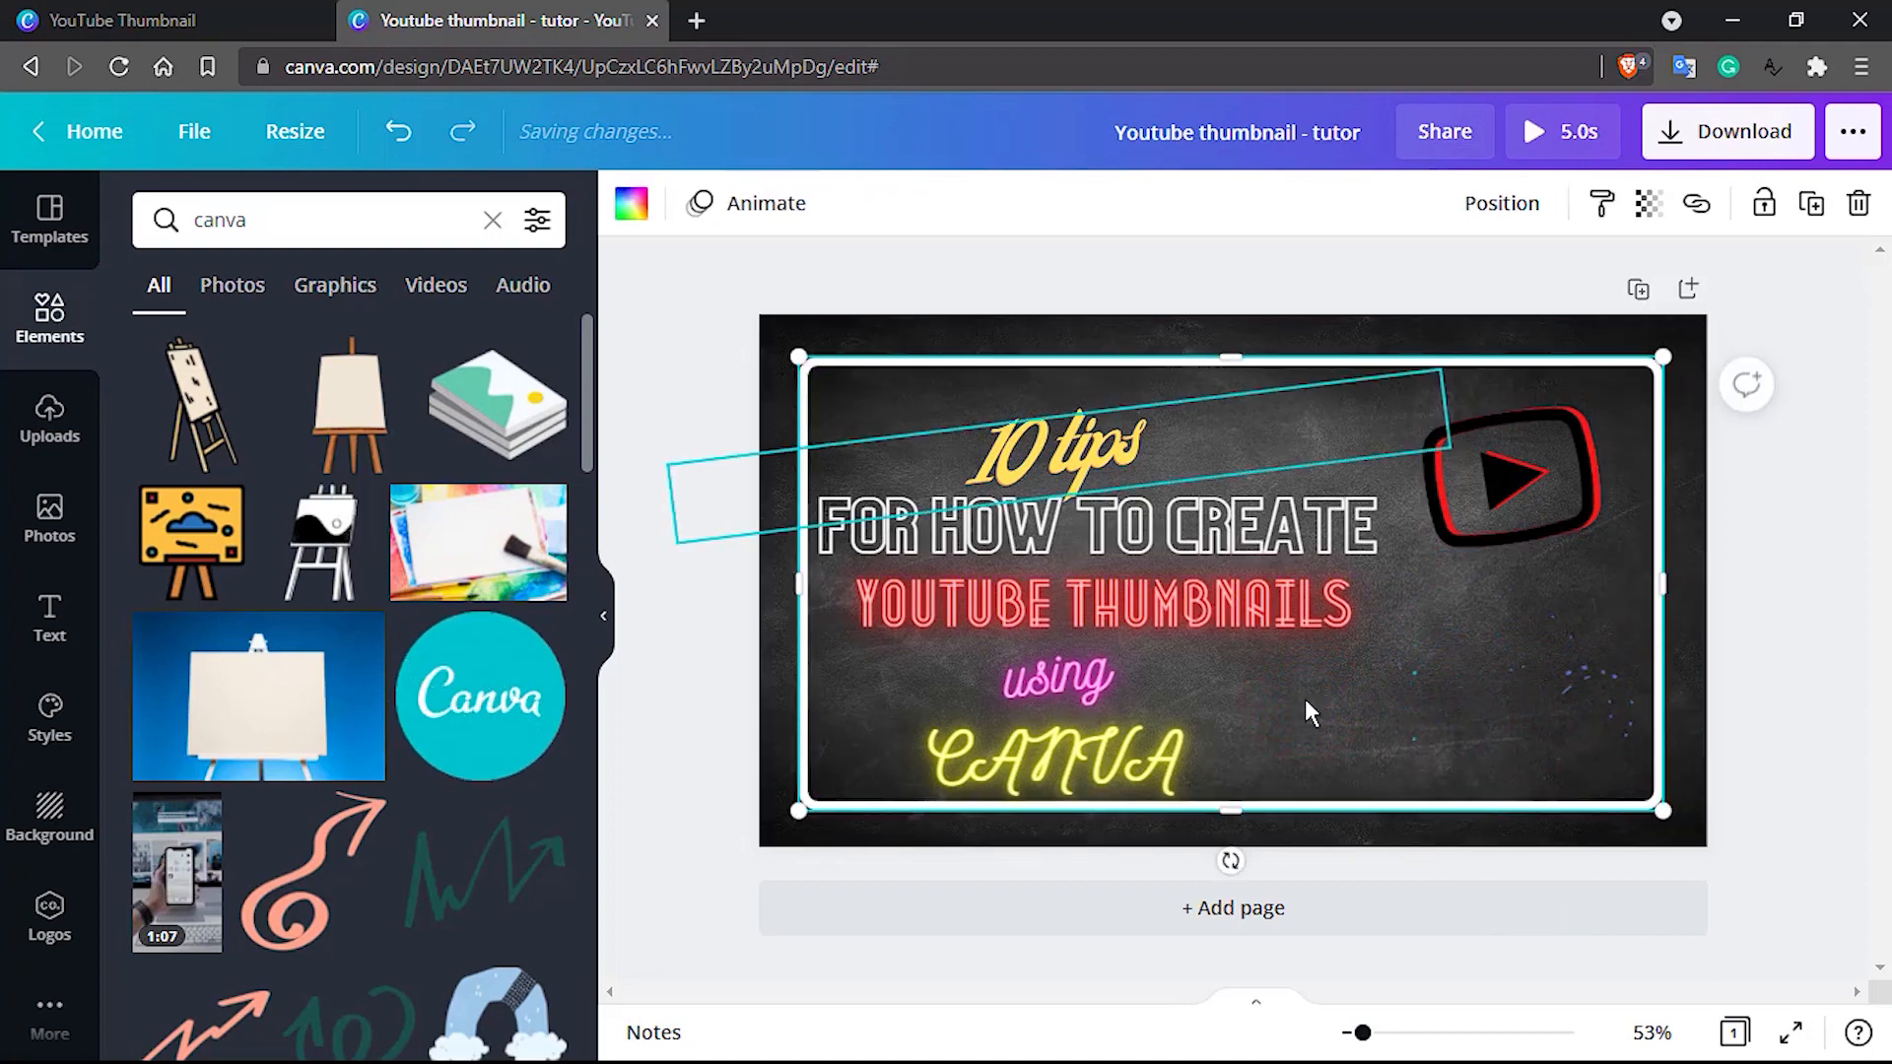
{"action": "key", "text": "ctrl+]"}
{"action": "key", "text": "ctrl+]"}
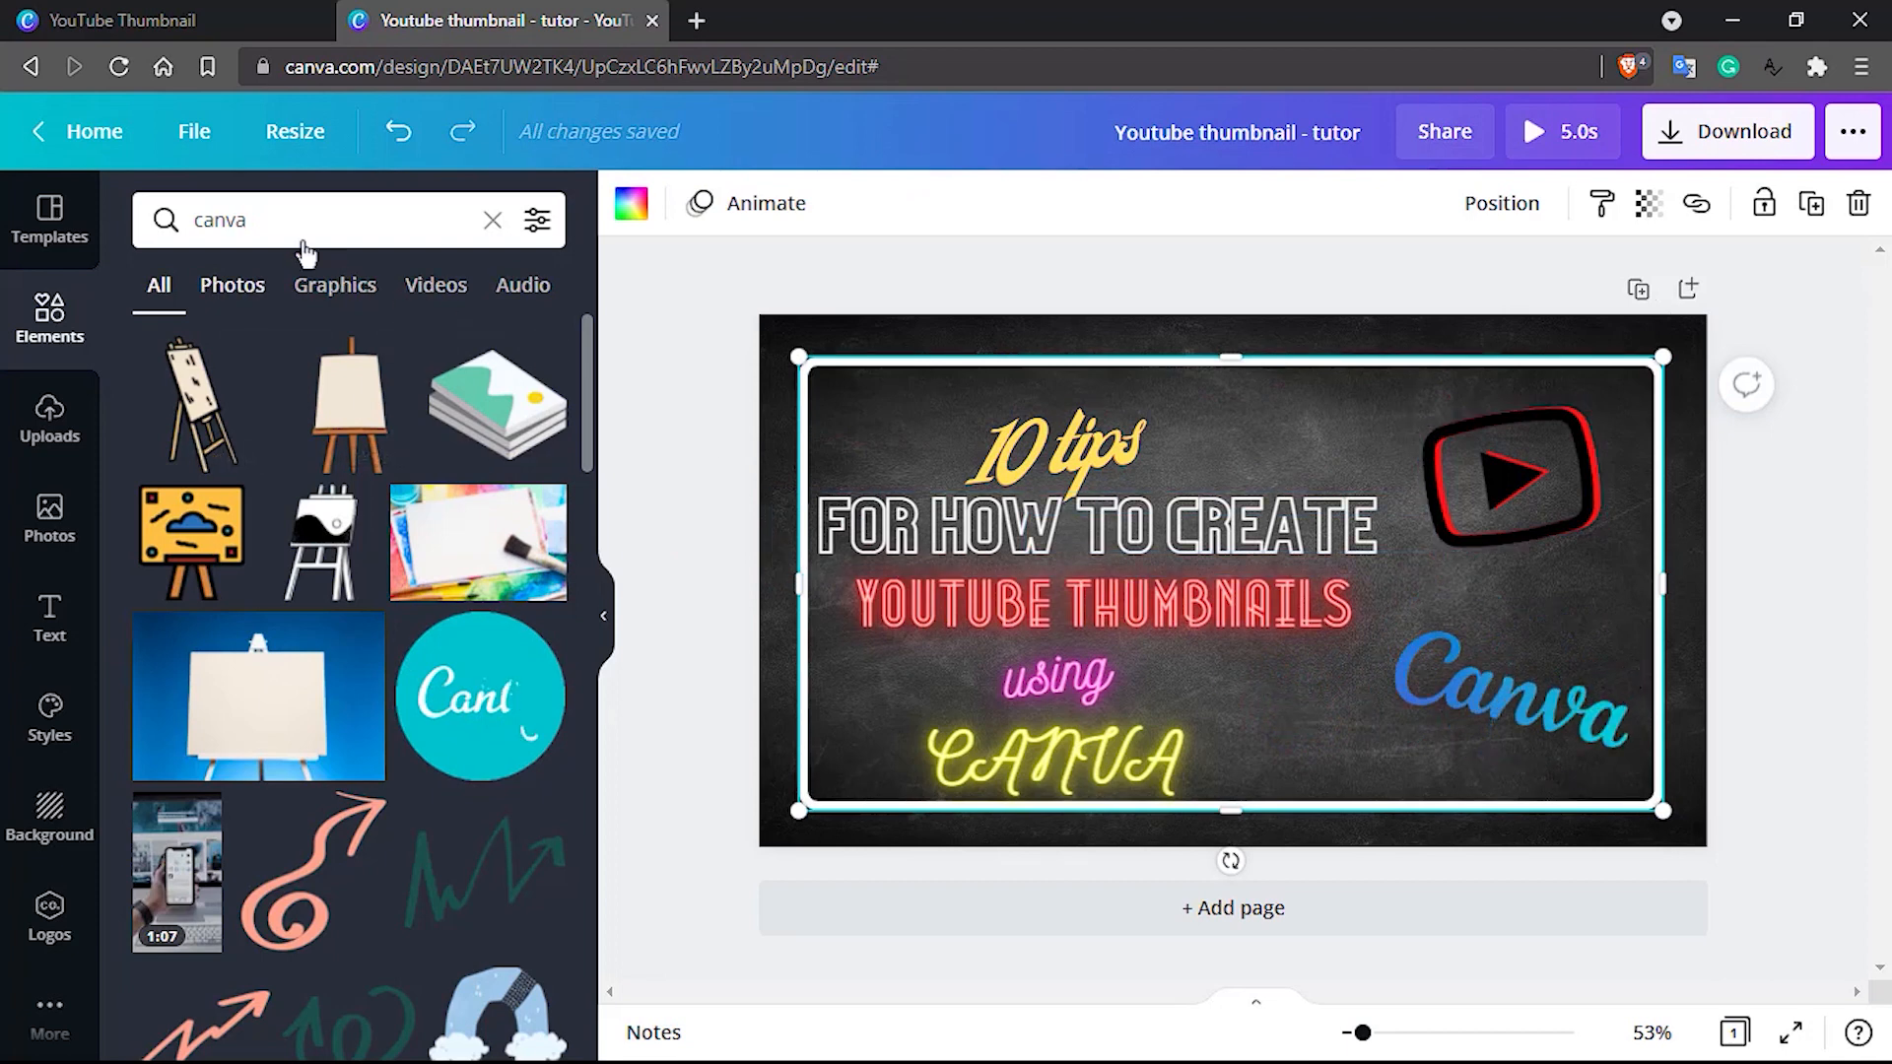
Search the elements for "tutor" and add the pointing teacher in a pink shirt between the play icon and Canva wordmark
{"action": "left_click", "coordinate": [263, 220]}
{"action": "double_click", "coordinate": [263, 221]}
{"action": "type", "text": "tu"}
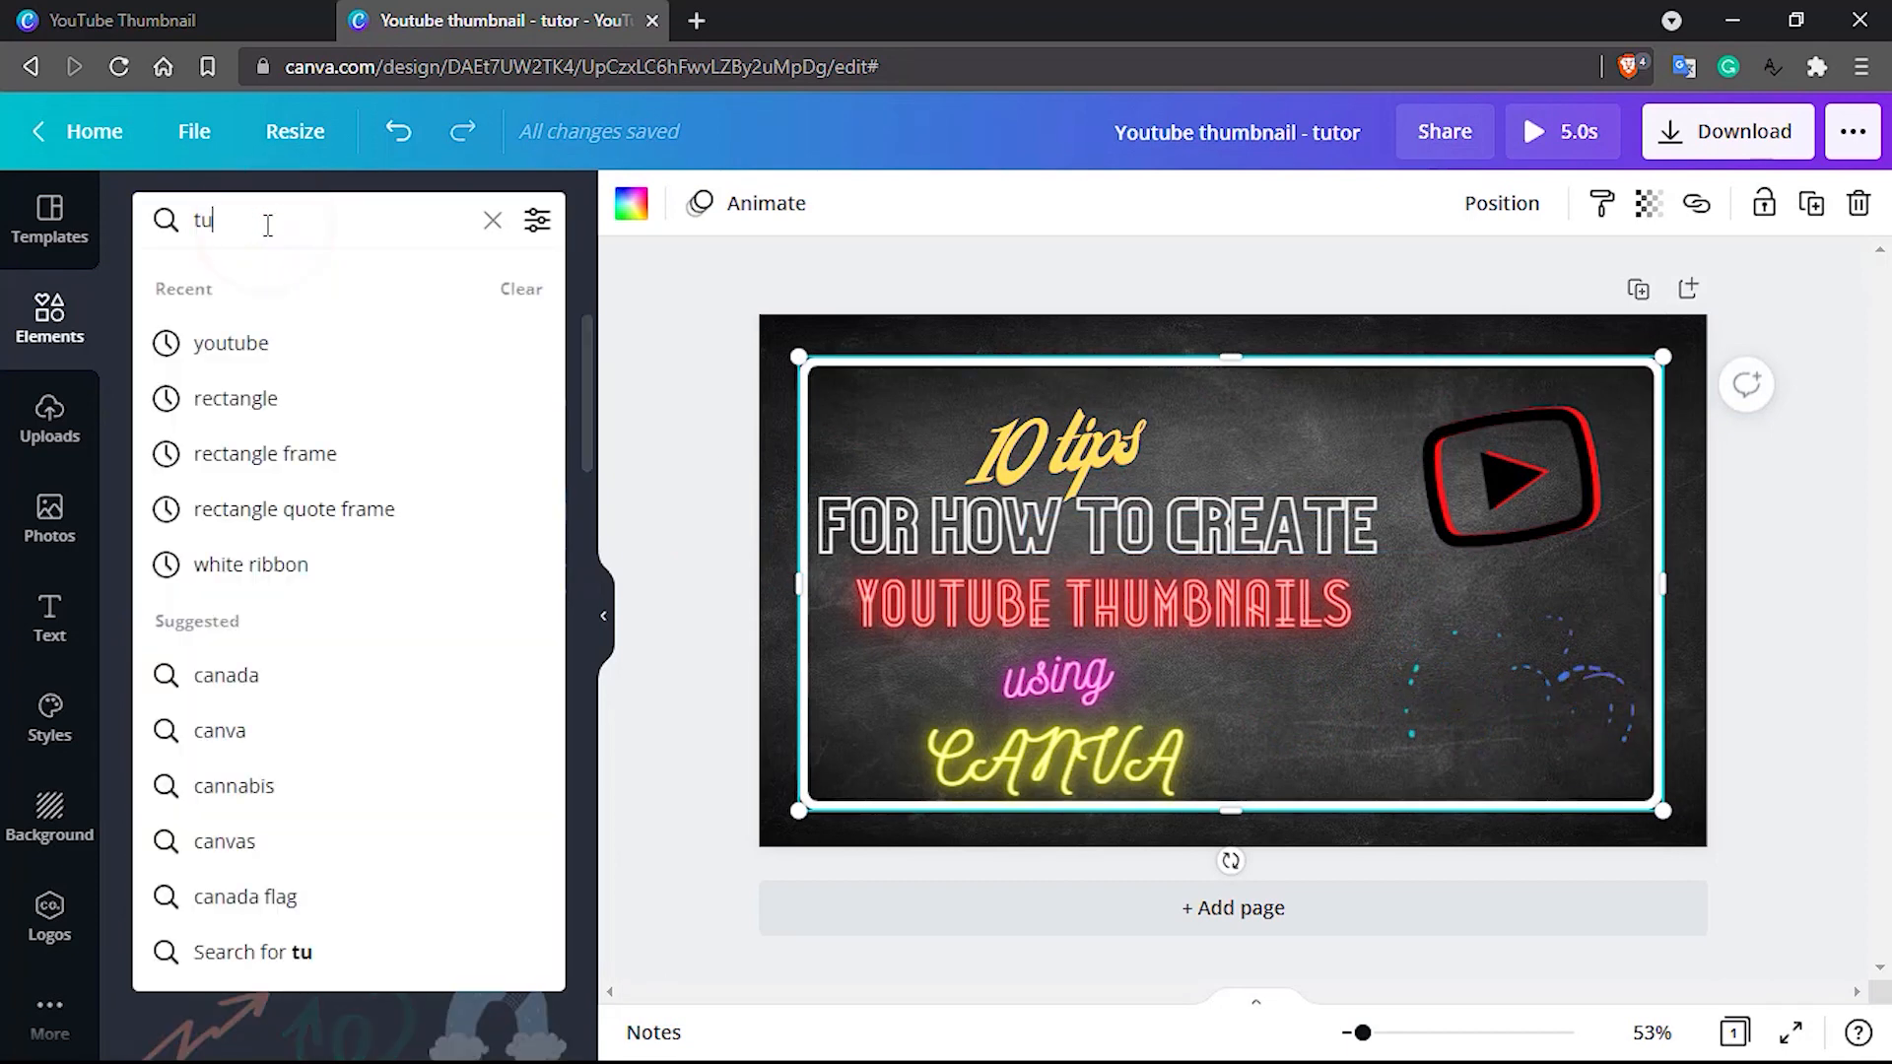
{"action": "type", "text": "tor"}
{"action": "key", "text": "Return"}
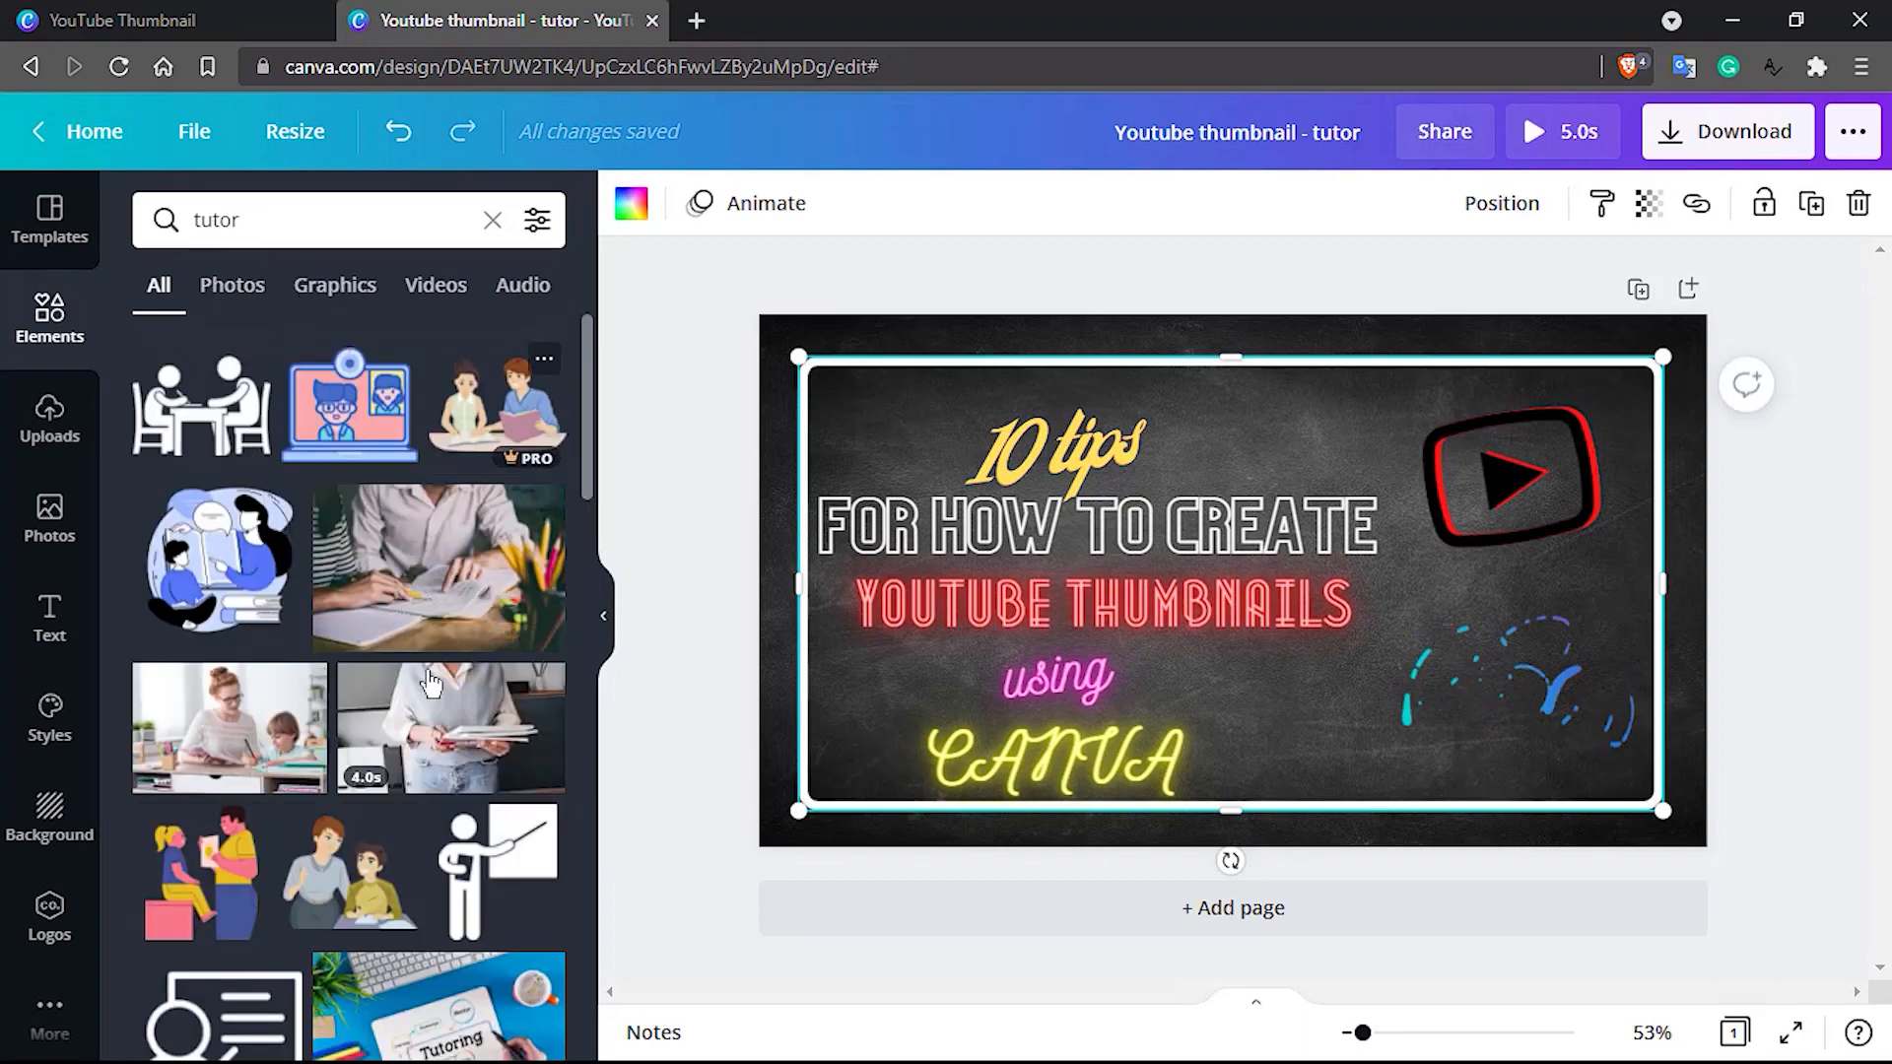
{"action": "scroll", "coordinate": [430, 682], "scroll_direction": "down", "scroll_amount": 6}
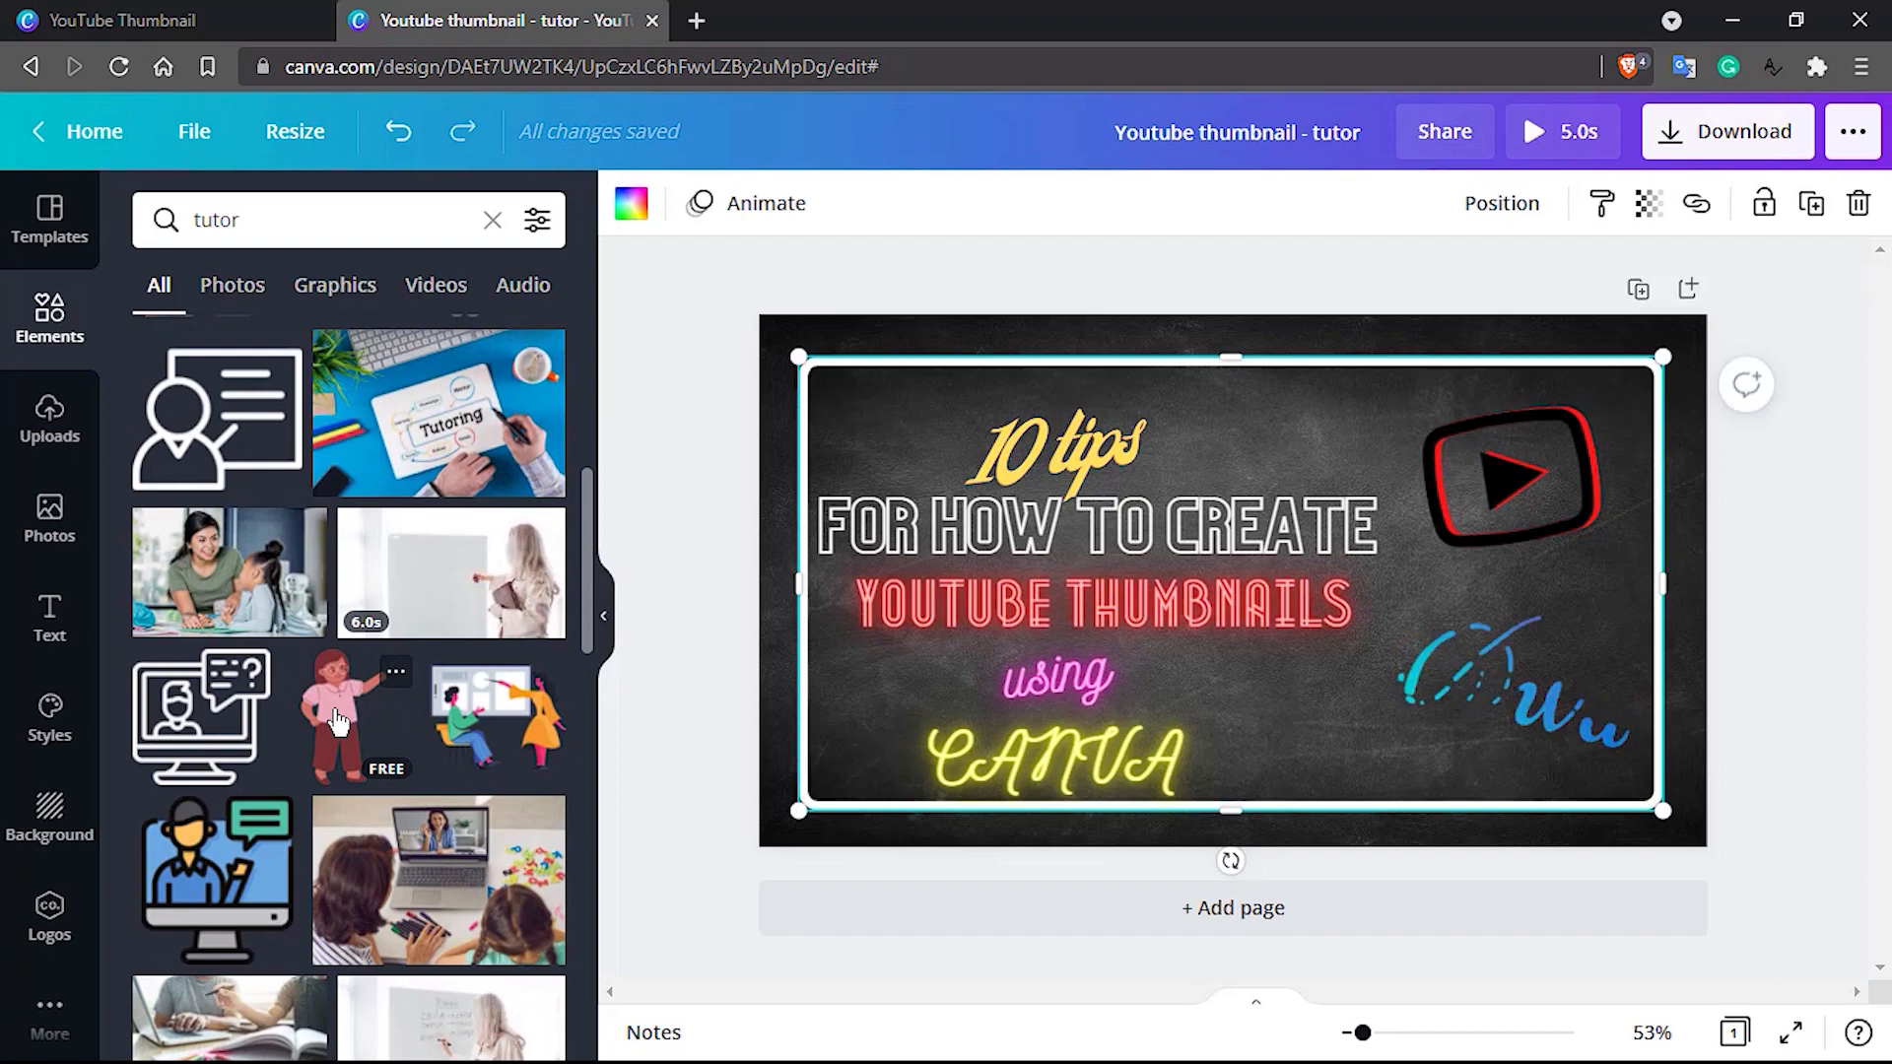
{"action": "left_click_drag", "start_coordinate": [338, 723], "coordinate": [1473, 550]}
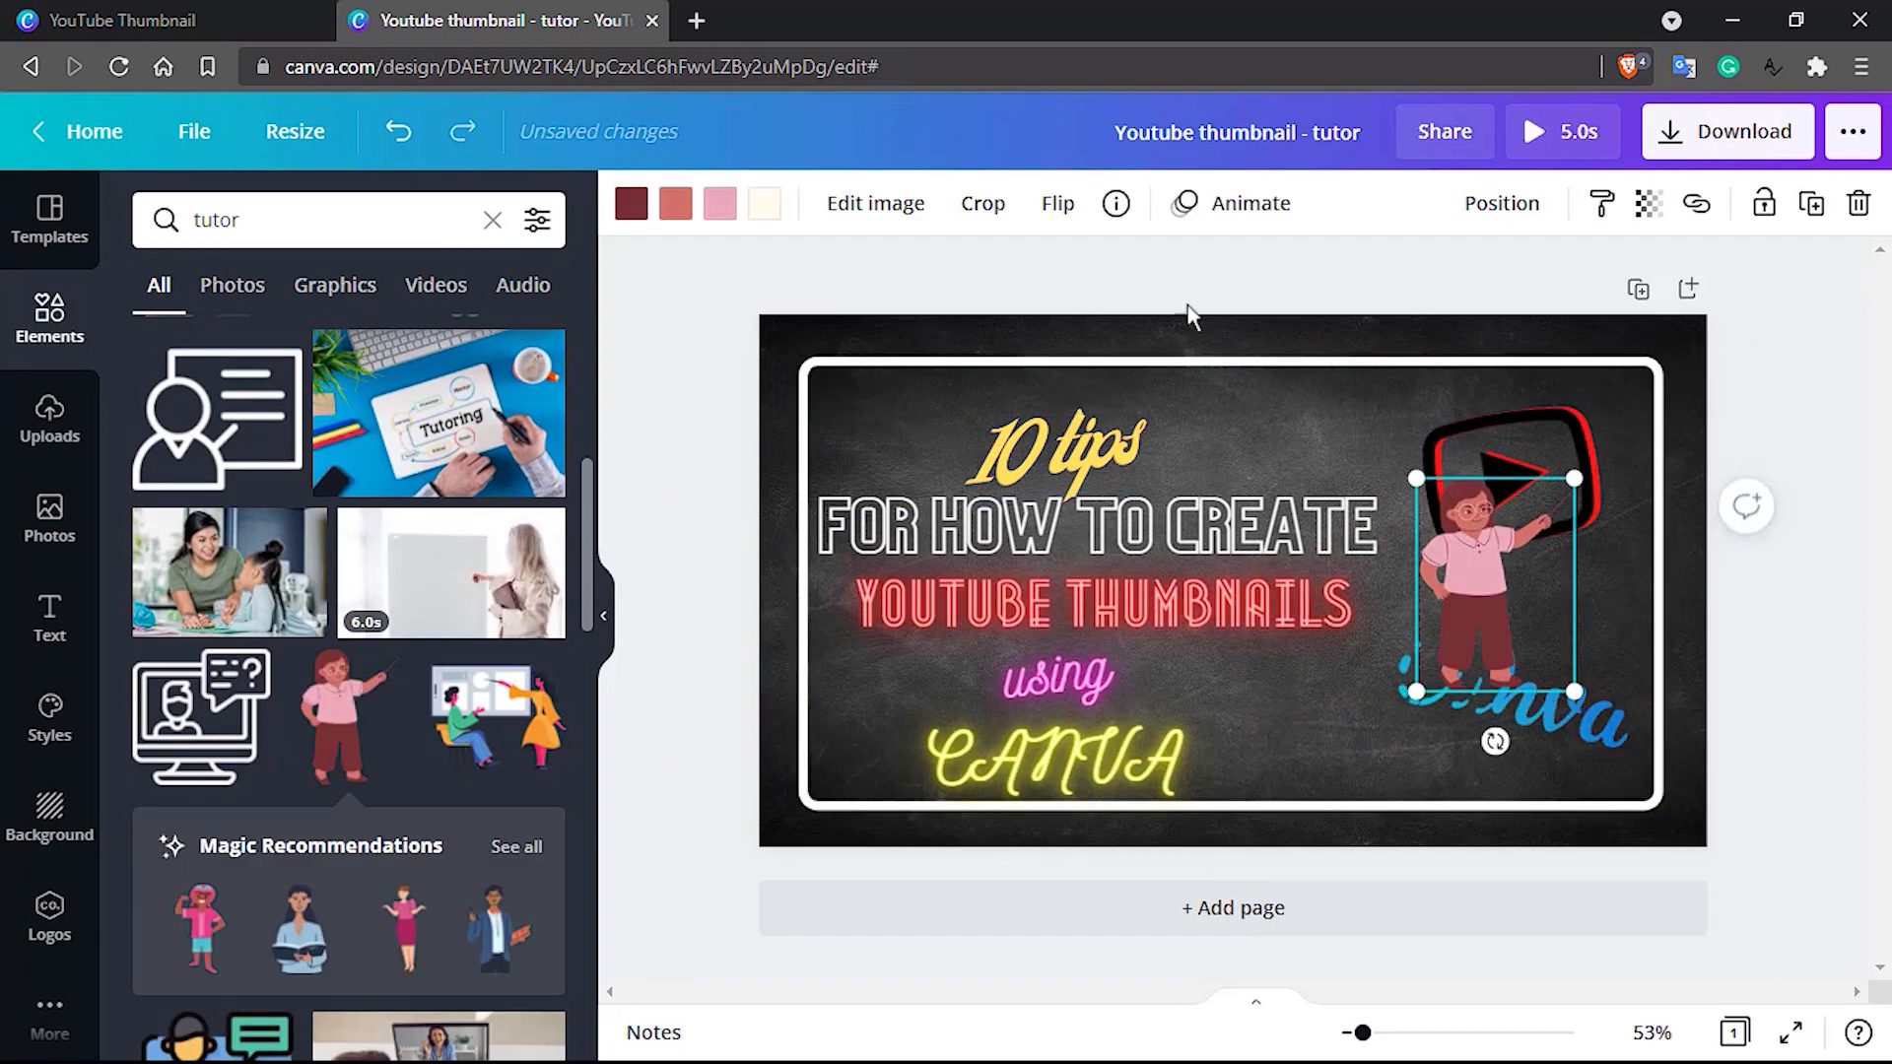
Flip the teacher figure horizontally so it points toward the title text
{"action": "left_click", "coordinate": [1057, 203]}
{"action": "left_click", "coordinate": [1109, 277]}
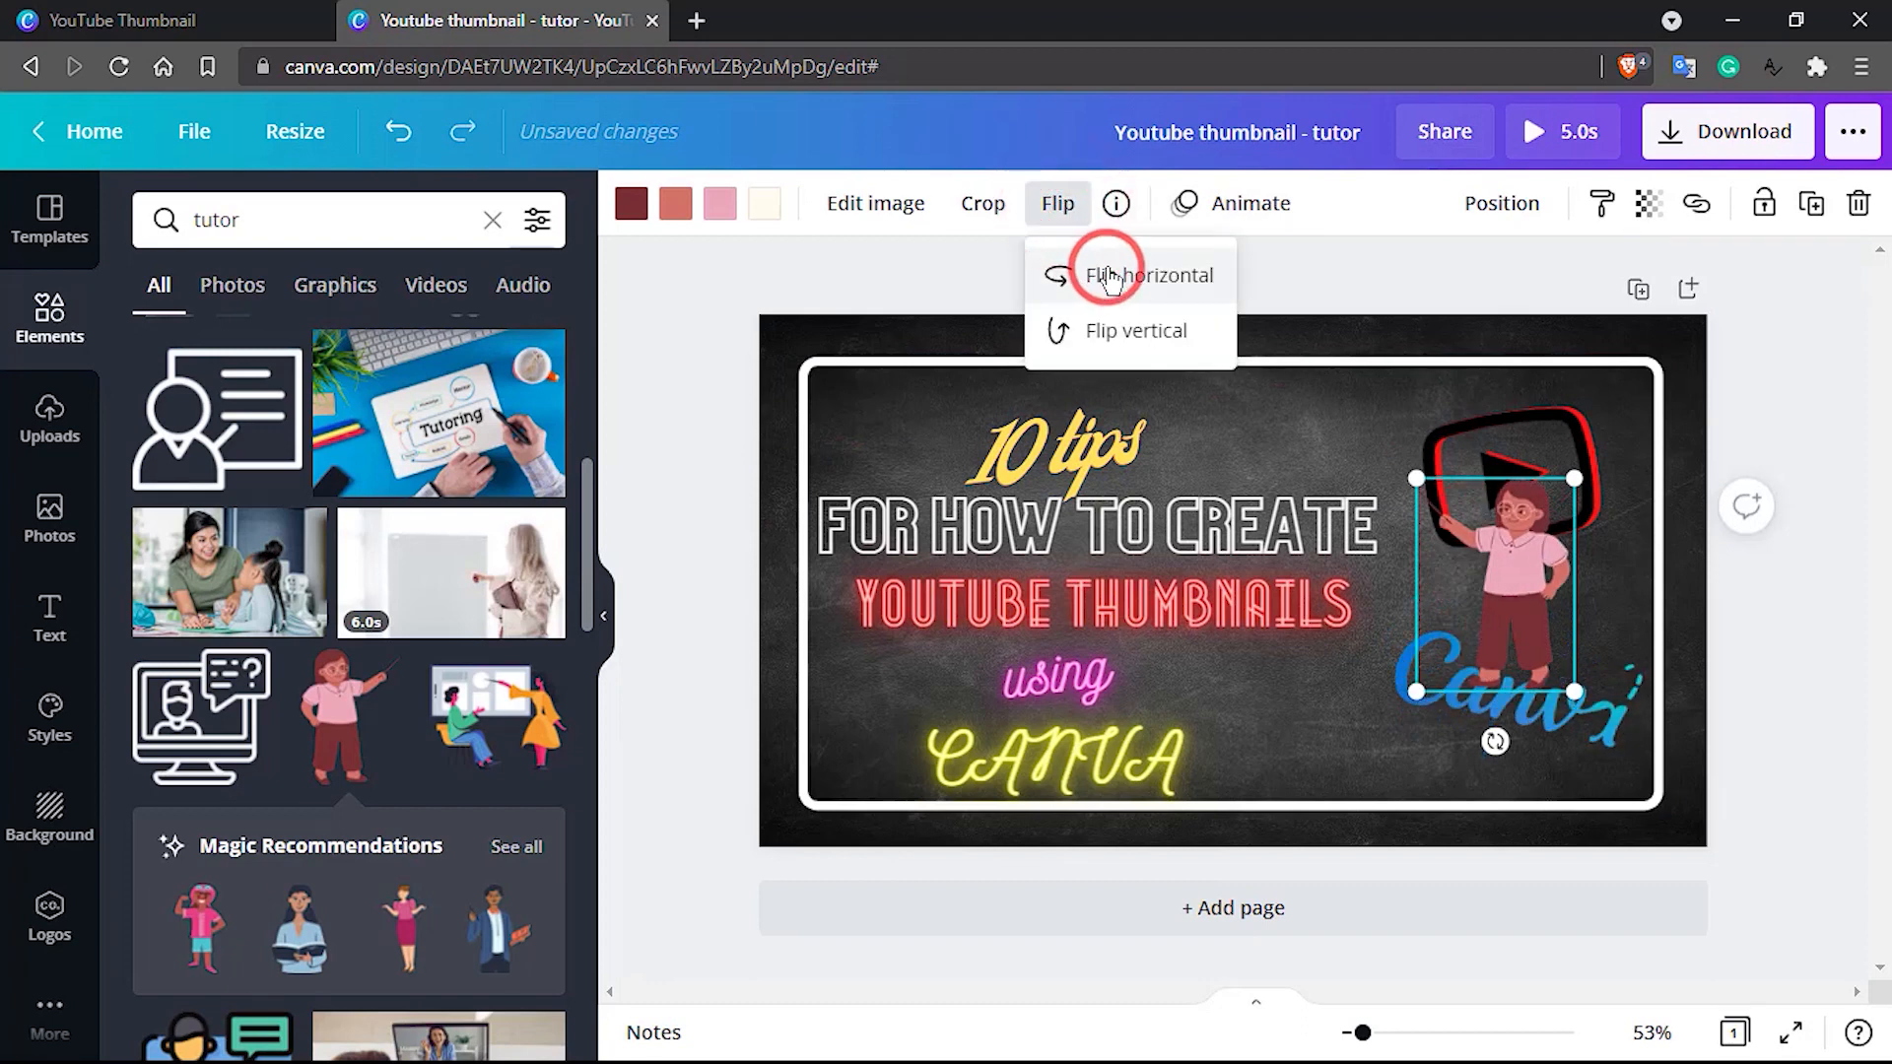
{"action": "left_click", "coordinate": [1577, 433]}
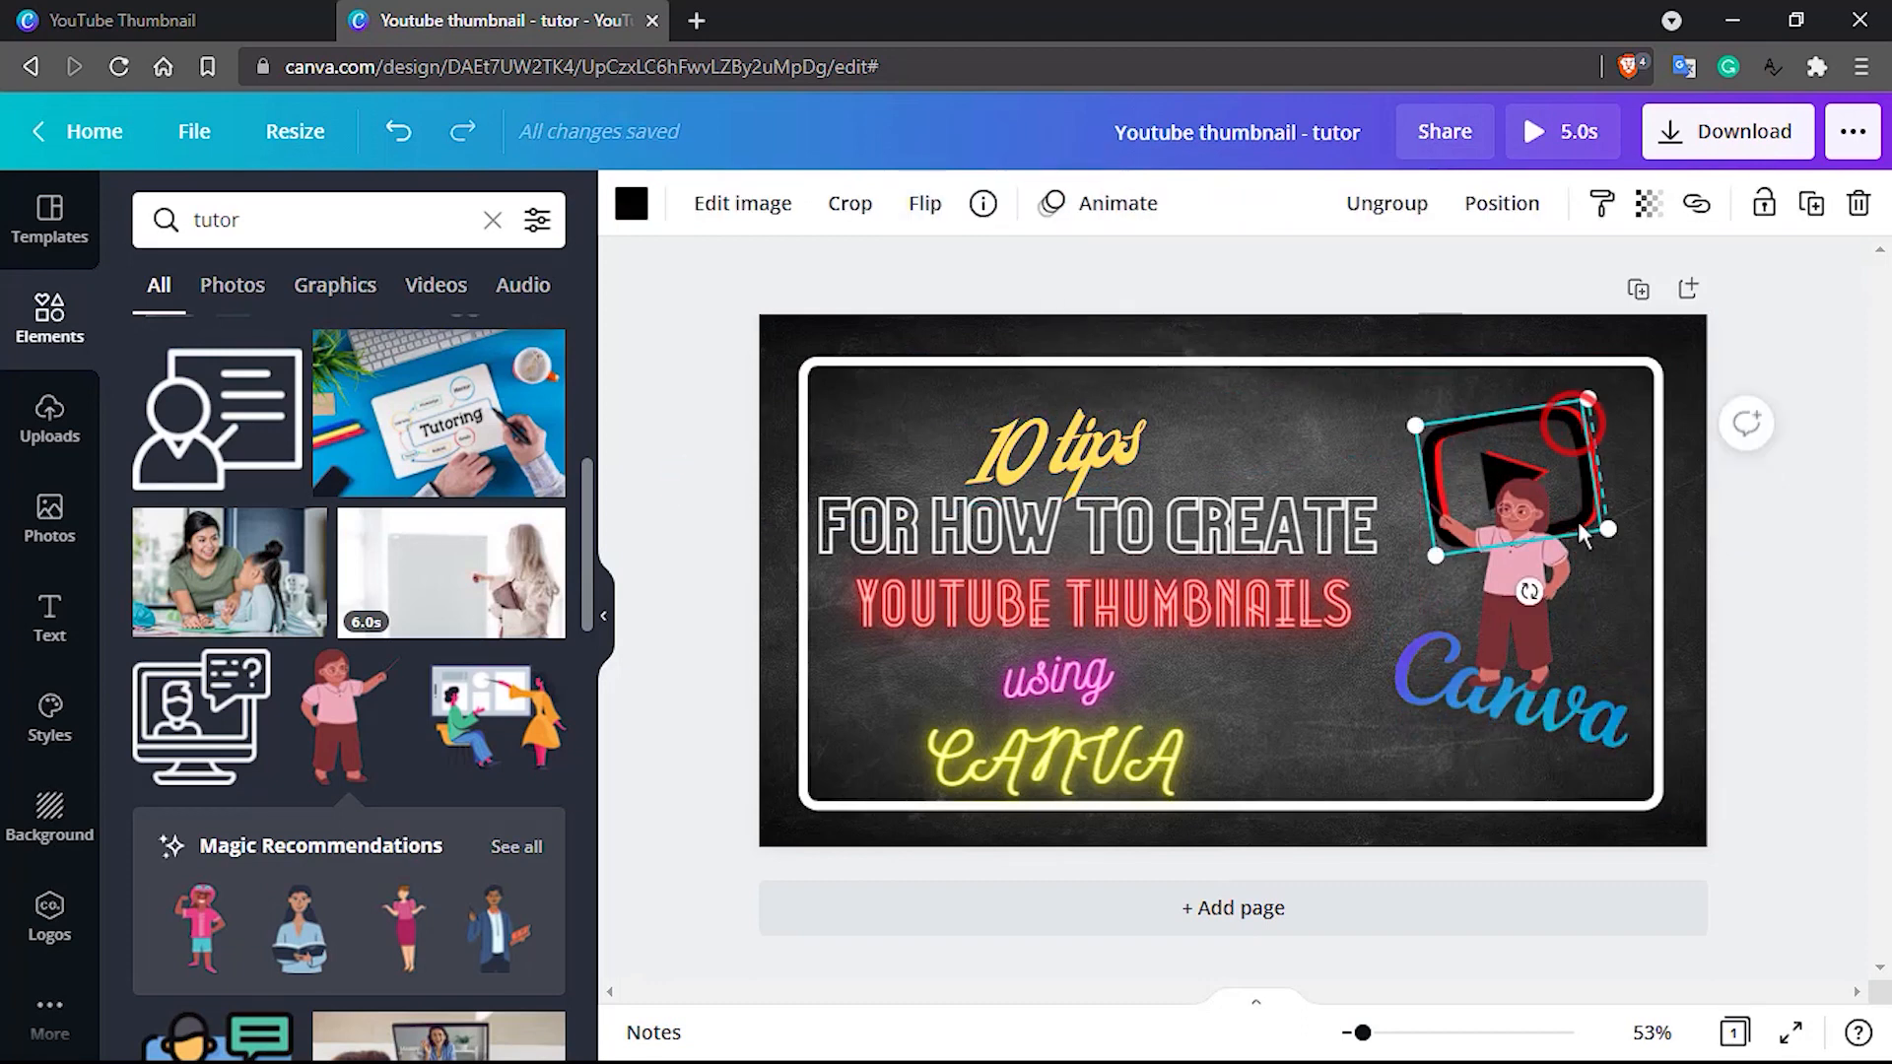
{"action": "left_click", "coordinate": [1588, 730]}
{"action": "key", "text": "Delete"}
{"action": "left_click", "coordinate": [1577, 440]}
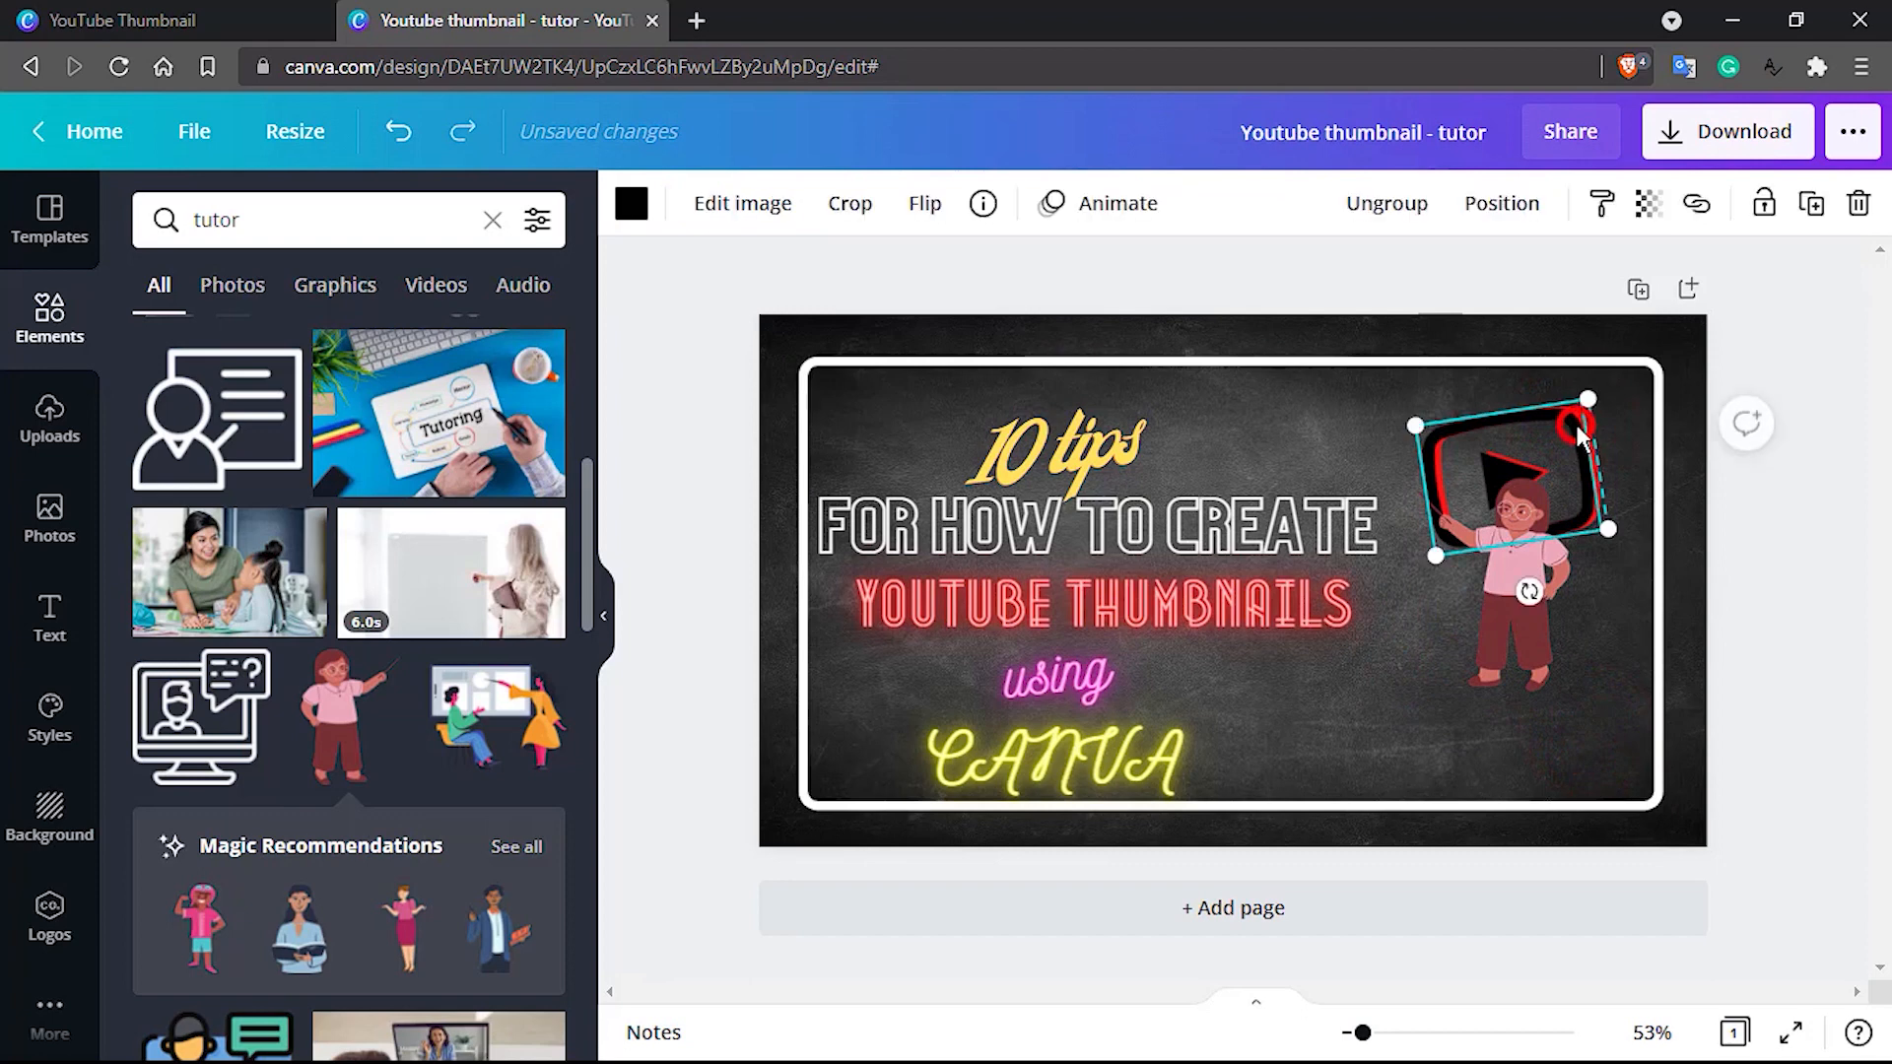
{"action": "key", "text": "Delete"}
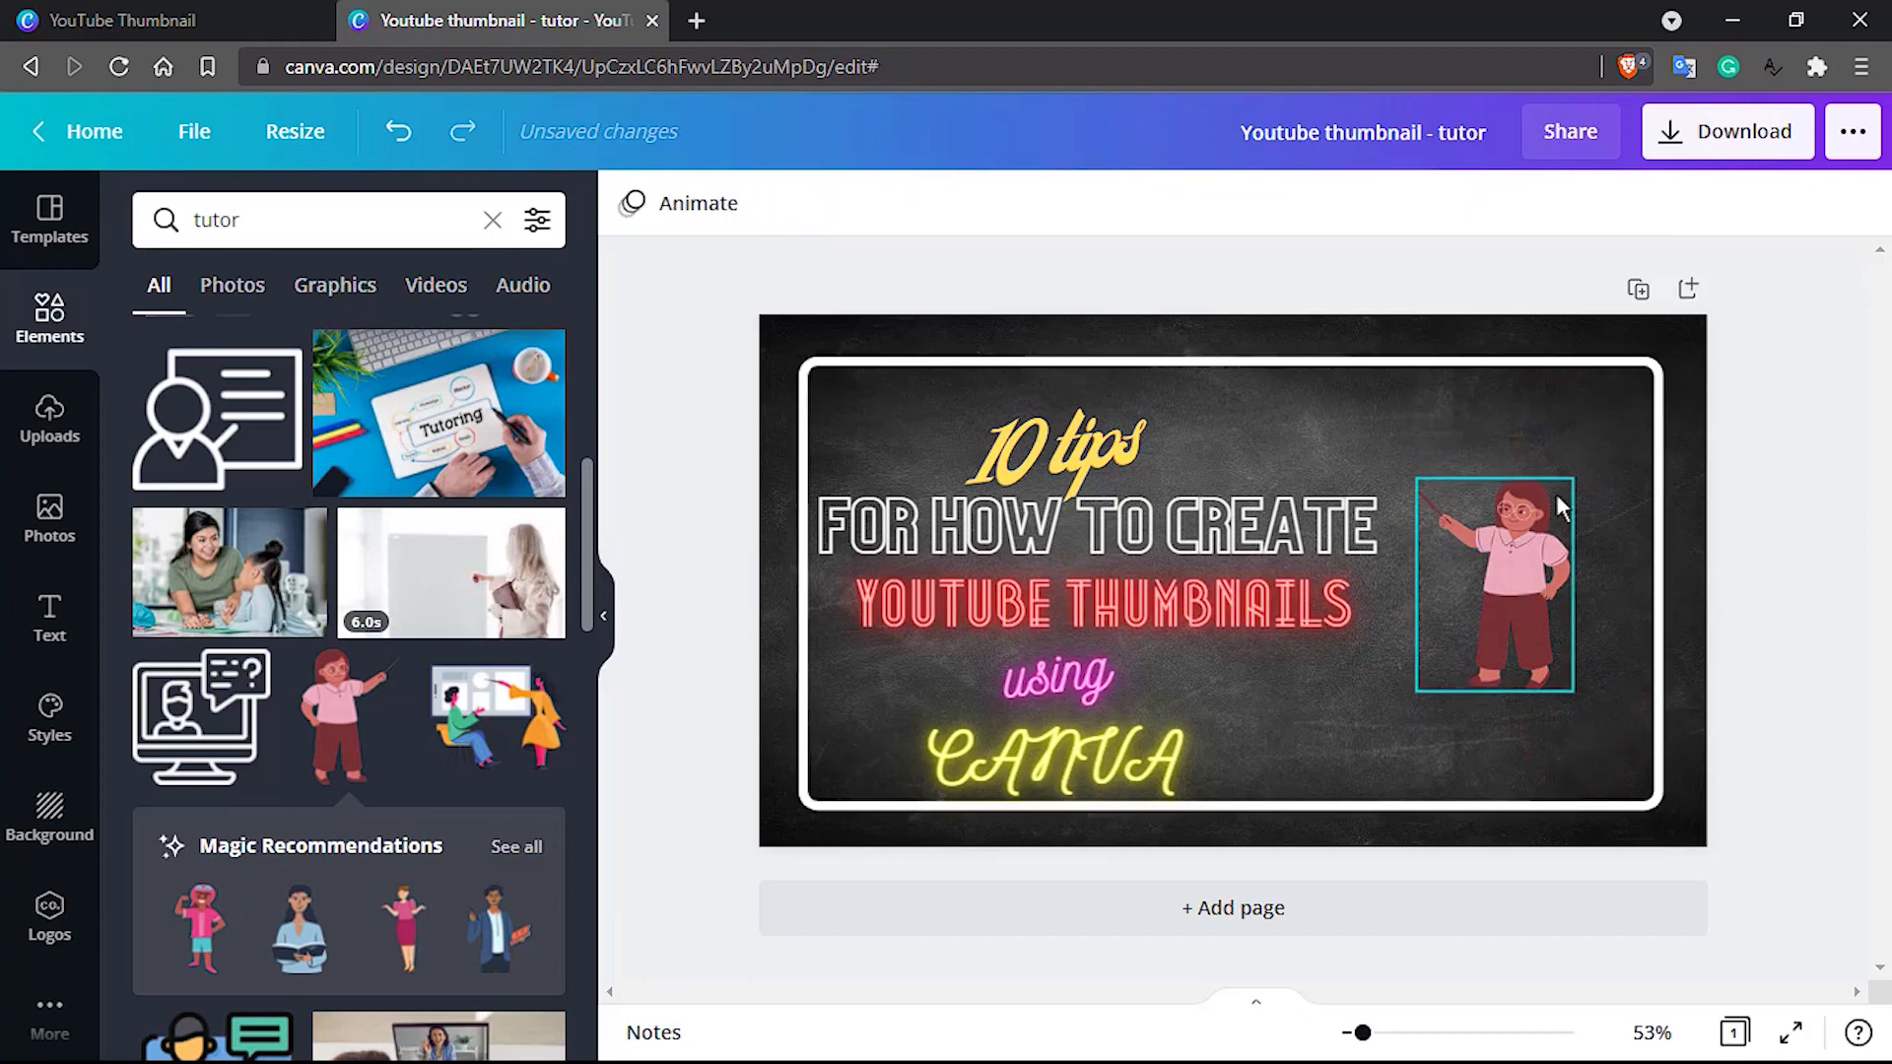
{"action": "left_click", "coordinate": [1557, 613]}
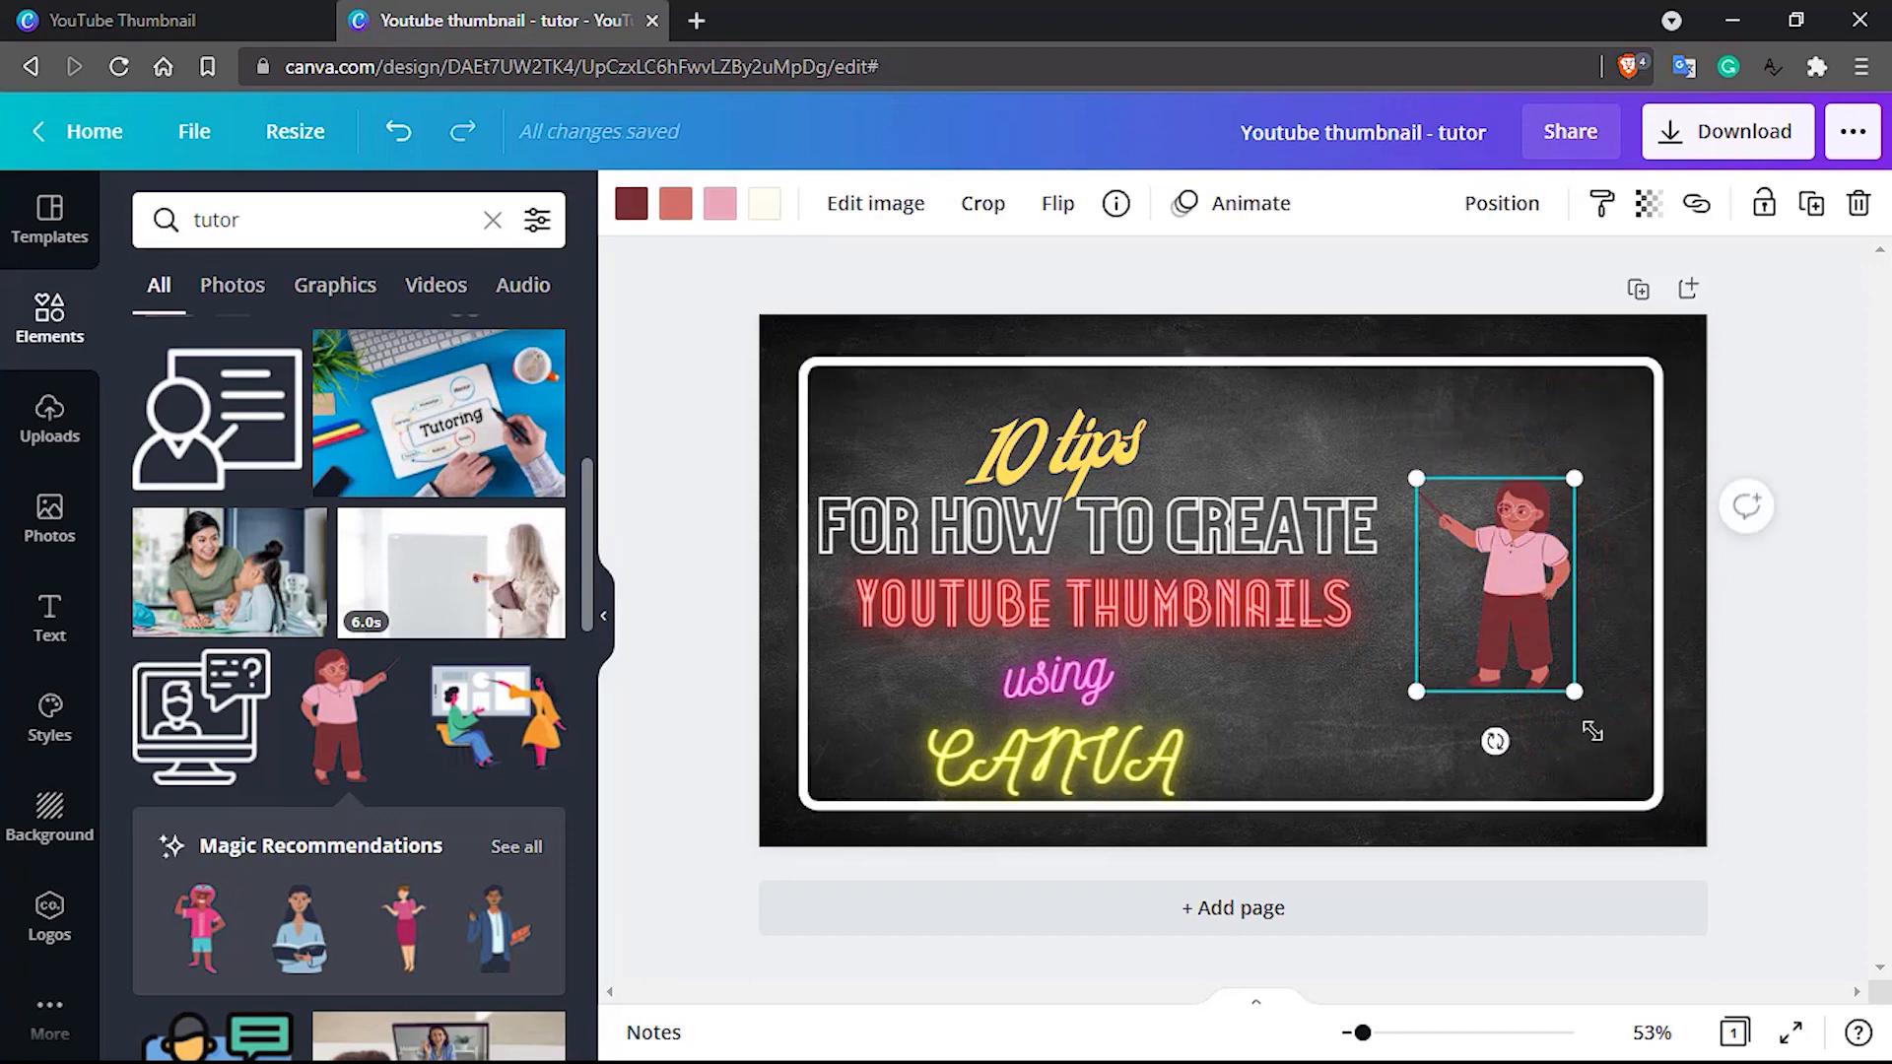
{"action": "key", "text": "ctrl+z"}
{"action": "key", "text": "ctrl+z"}
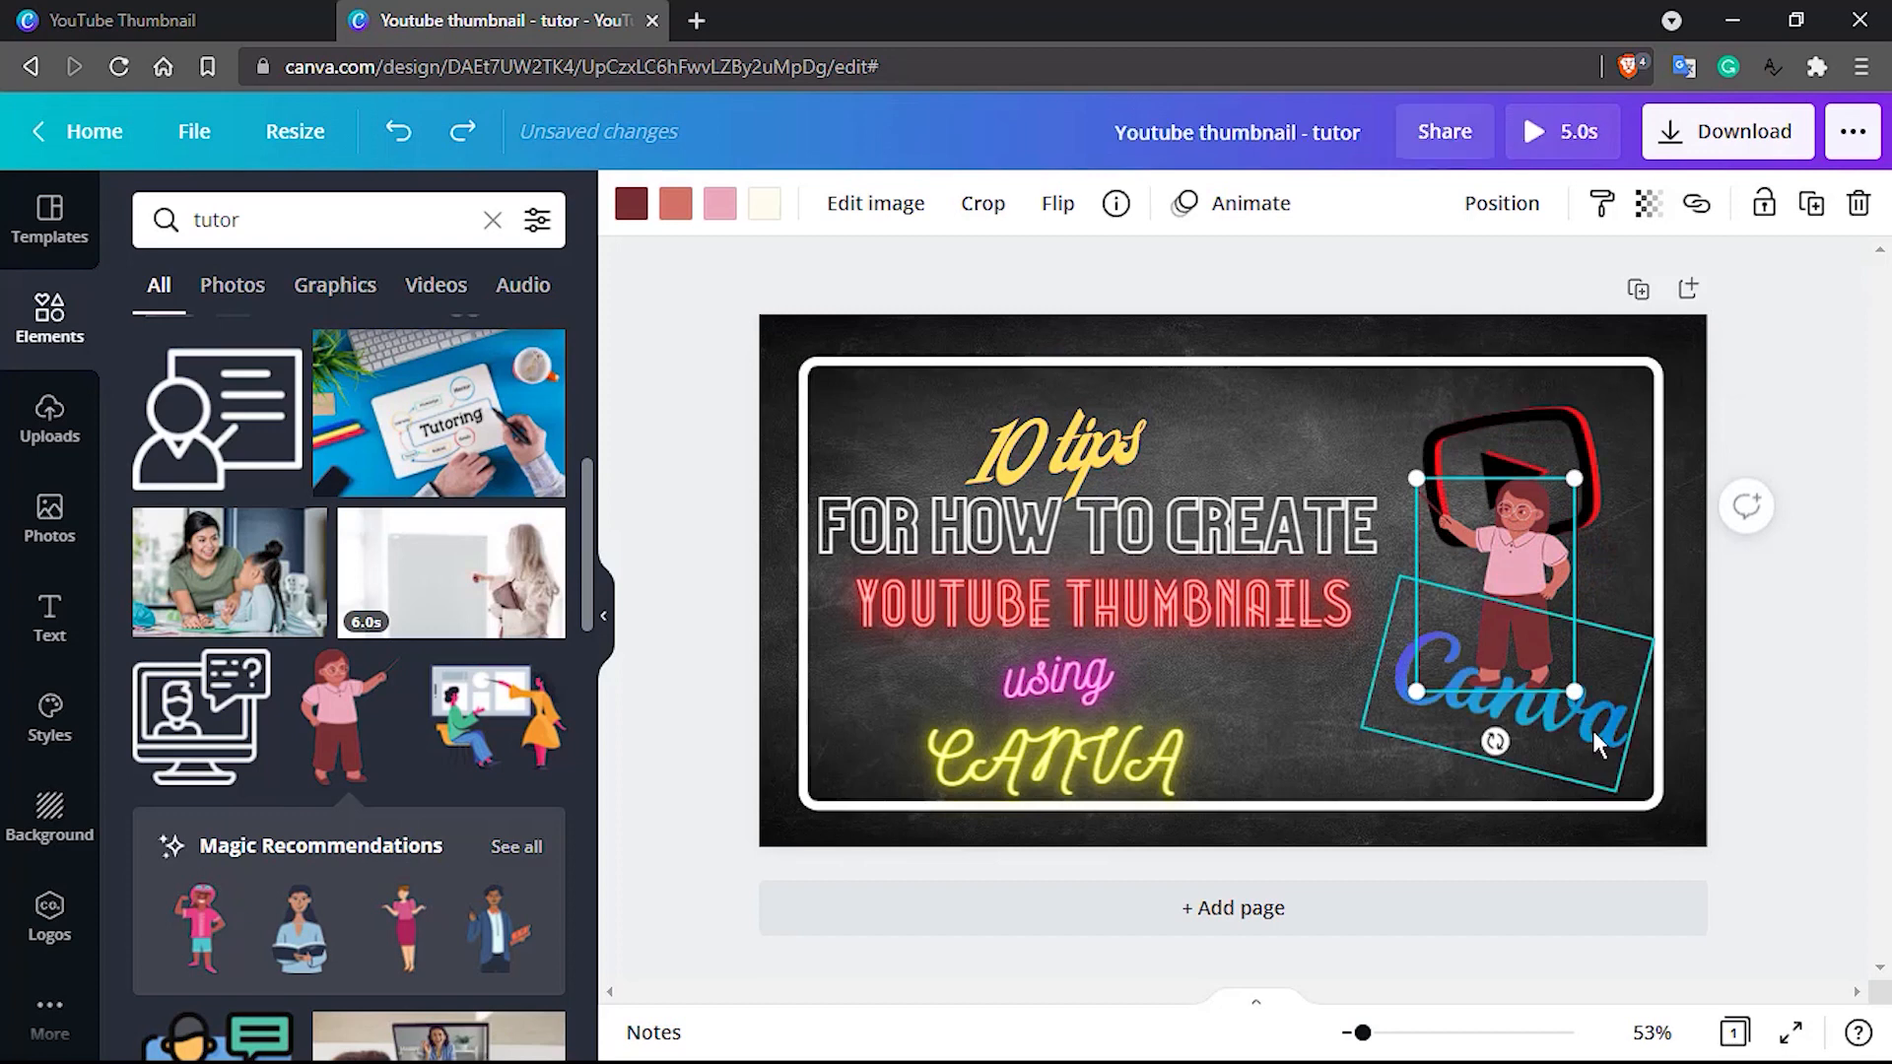
Enlarge the teacher figure to nearly the frame's inner height and position it inside the frame's right side
{"action": "left_click", "coordinate": [1593, 731]}
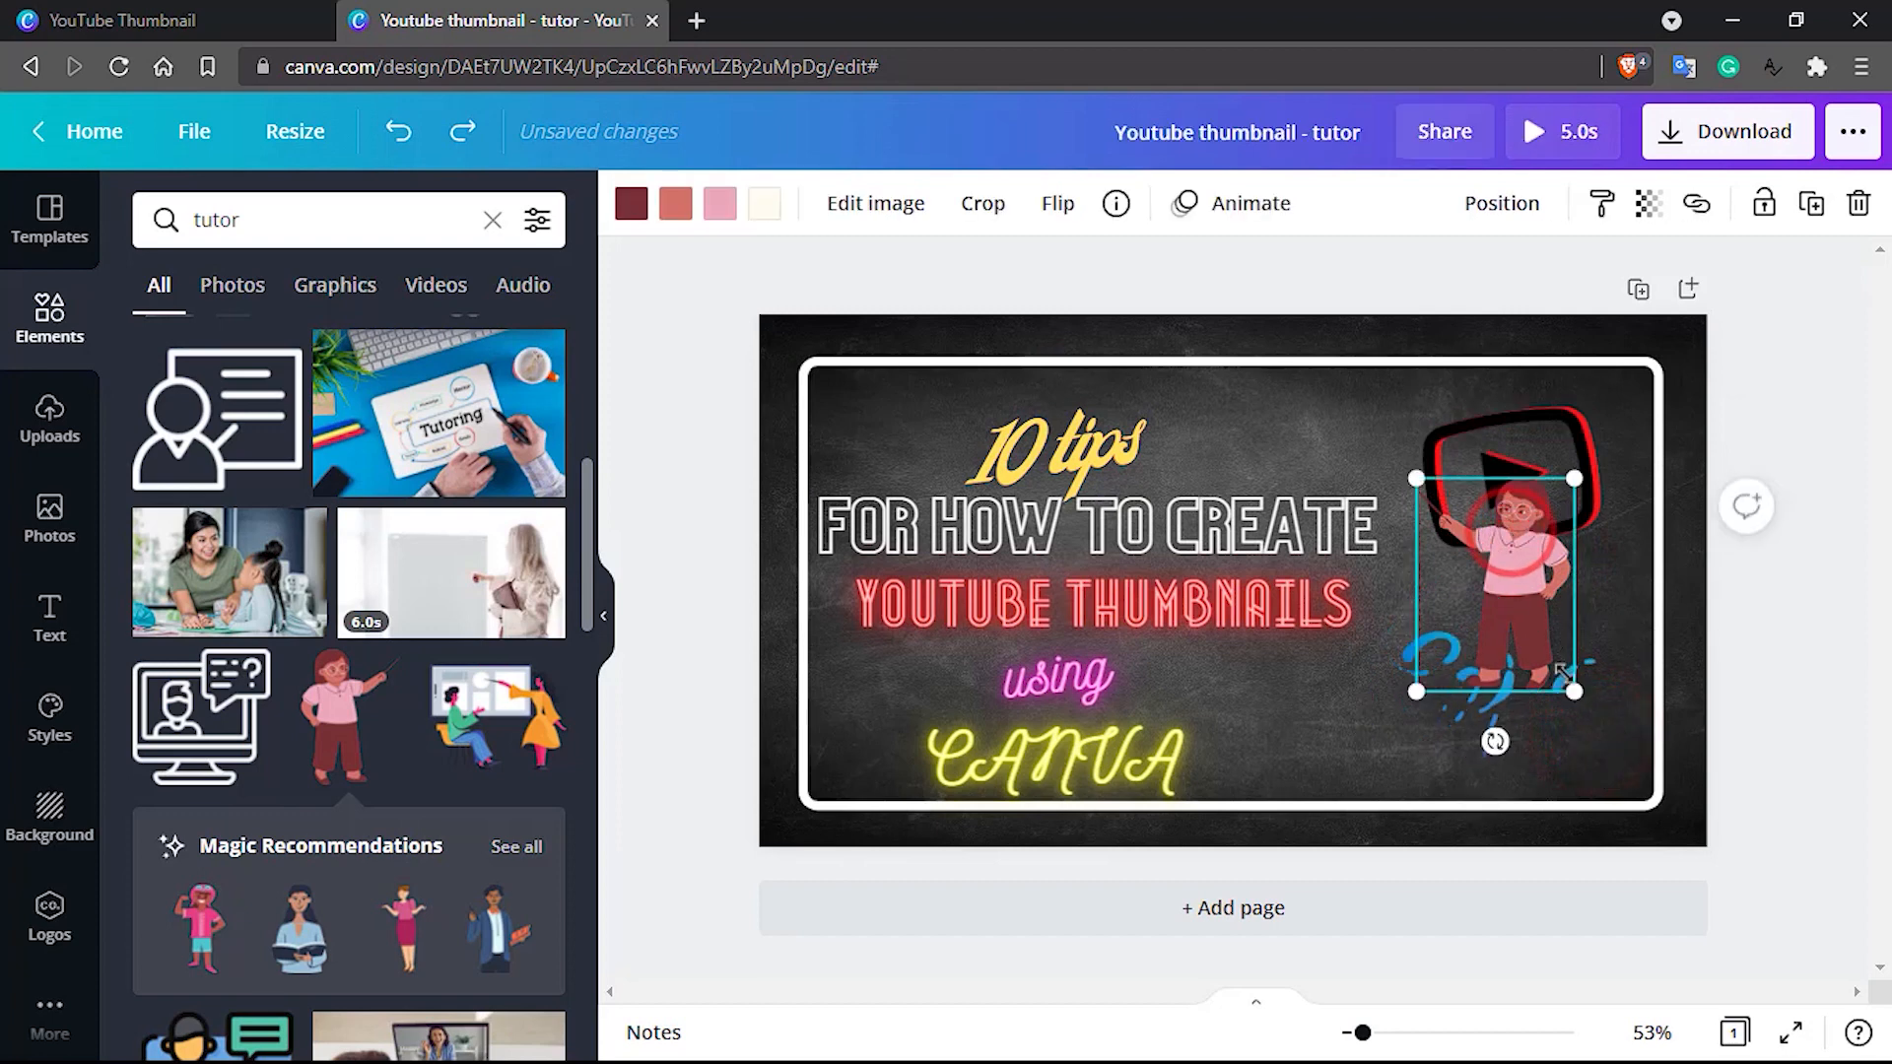
{"action": "left_click_drag", "start_coordinate": [1574, 692], "coordinate": [1644, 767]}
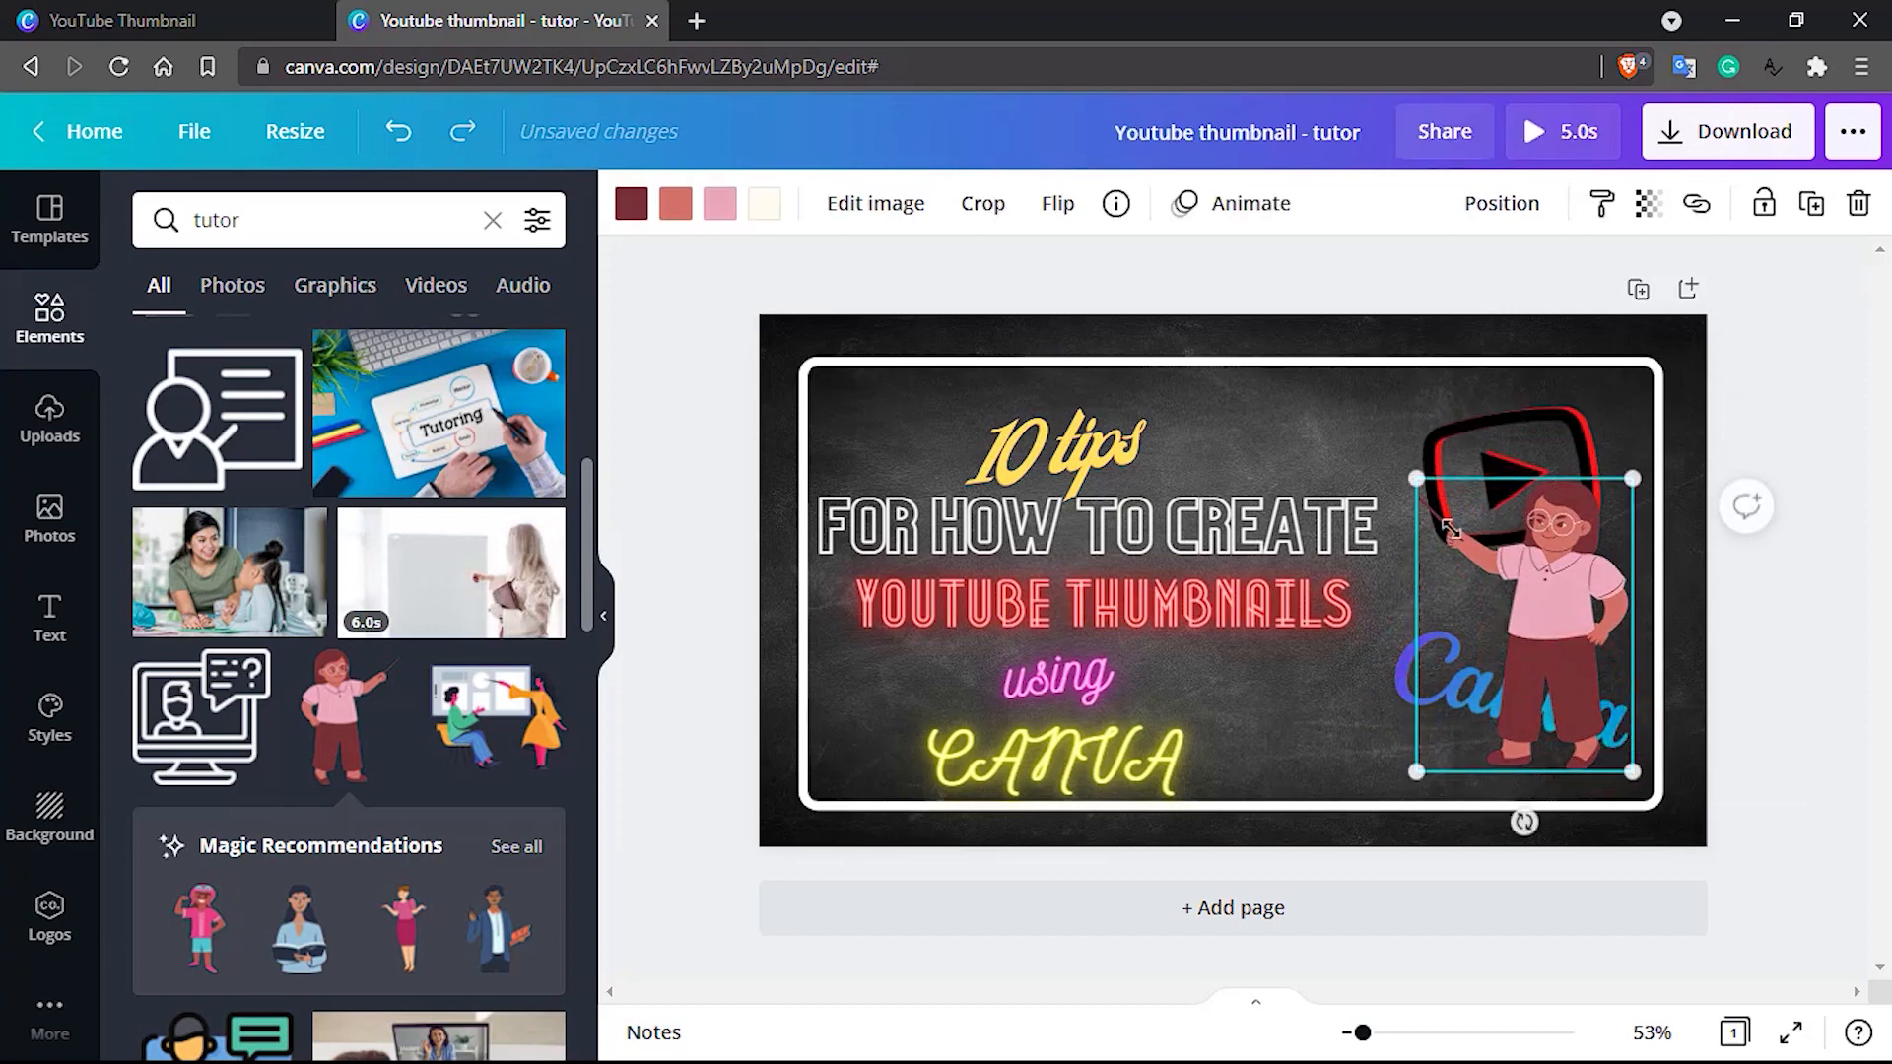
{"action": "left_click_drag", "start_coordinate": [1412, 478], "coordinate": [1331, 400]}
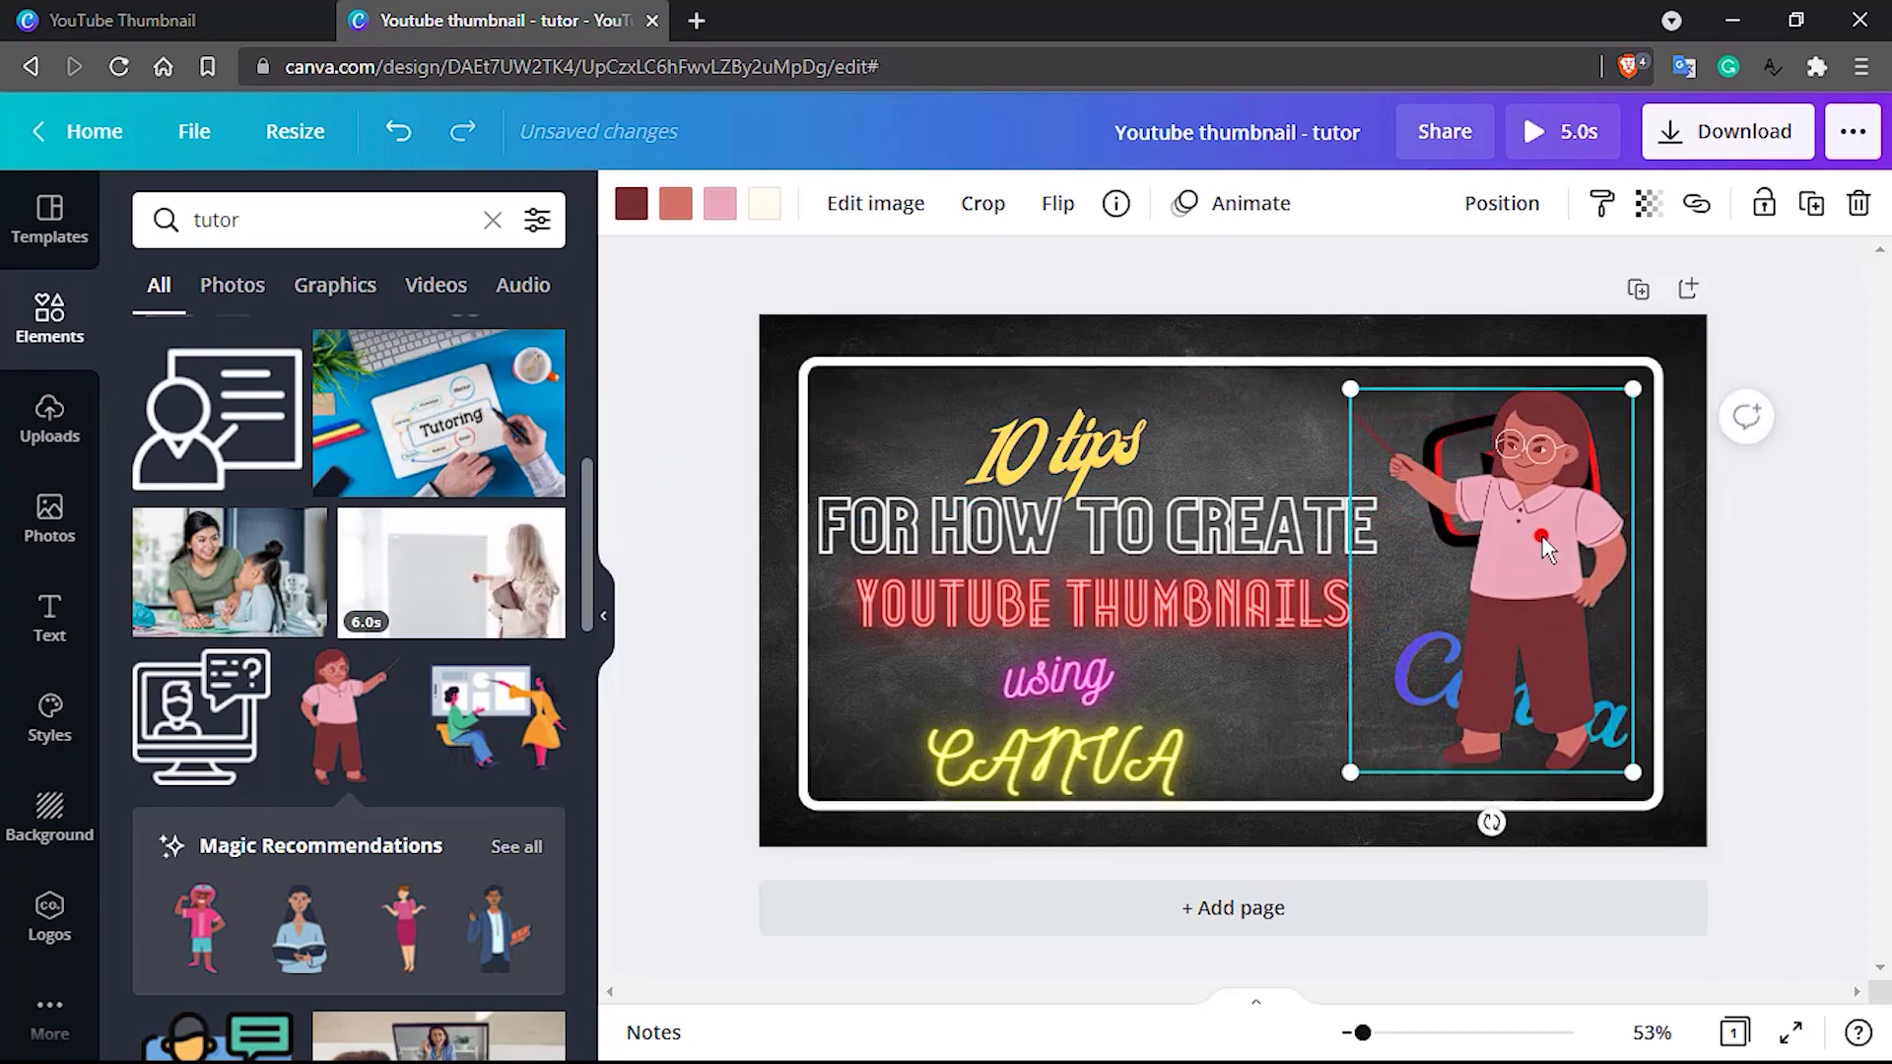
{"action": "left_click_drag", "start_coordinate": [1548, 556], "coordinate": [1527, 562]}
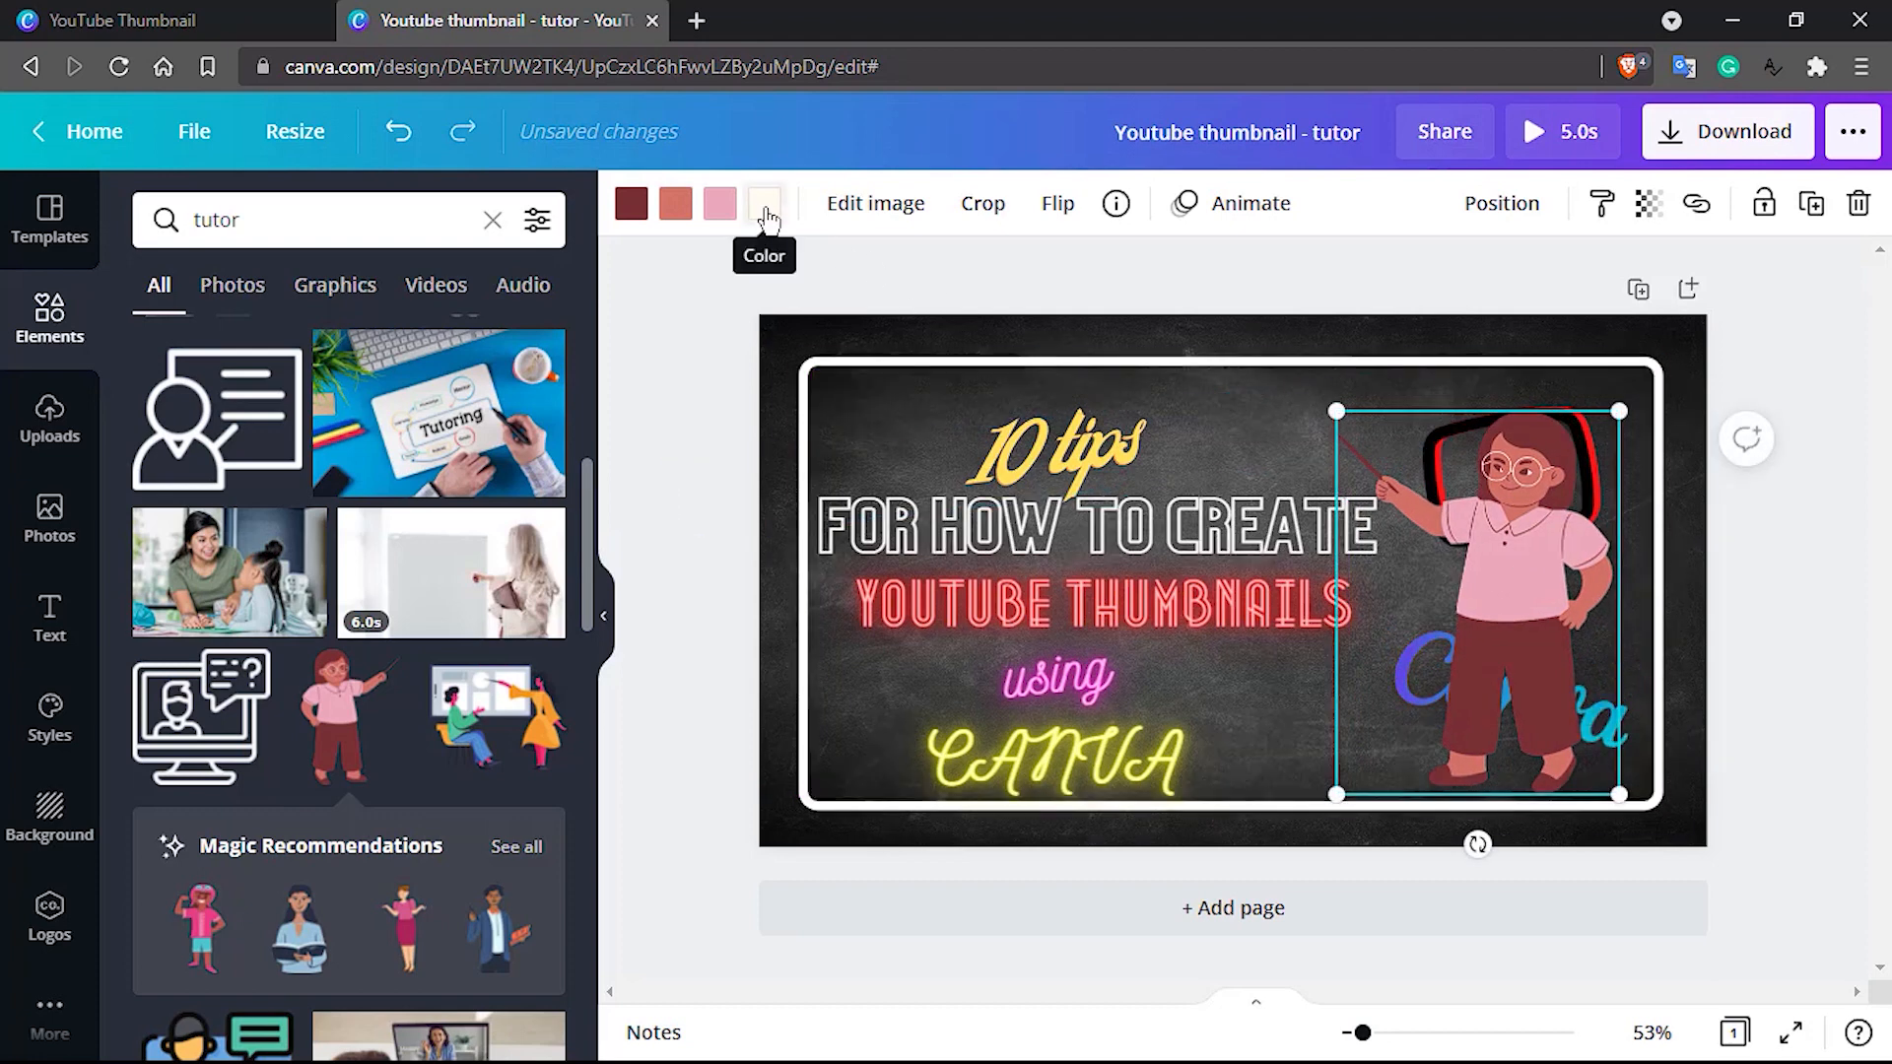
{"action": "left_click", "coordinate": [1816, 550]}
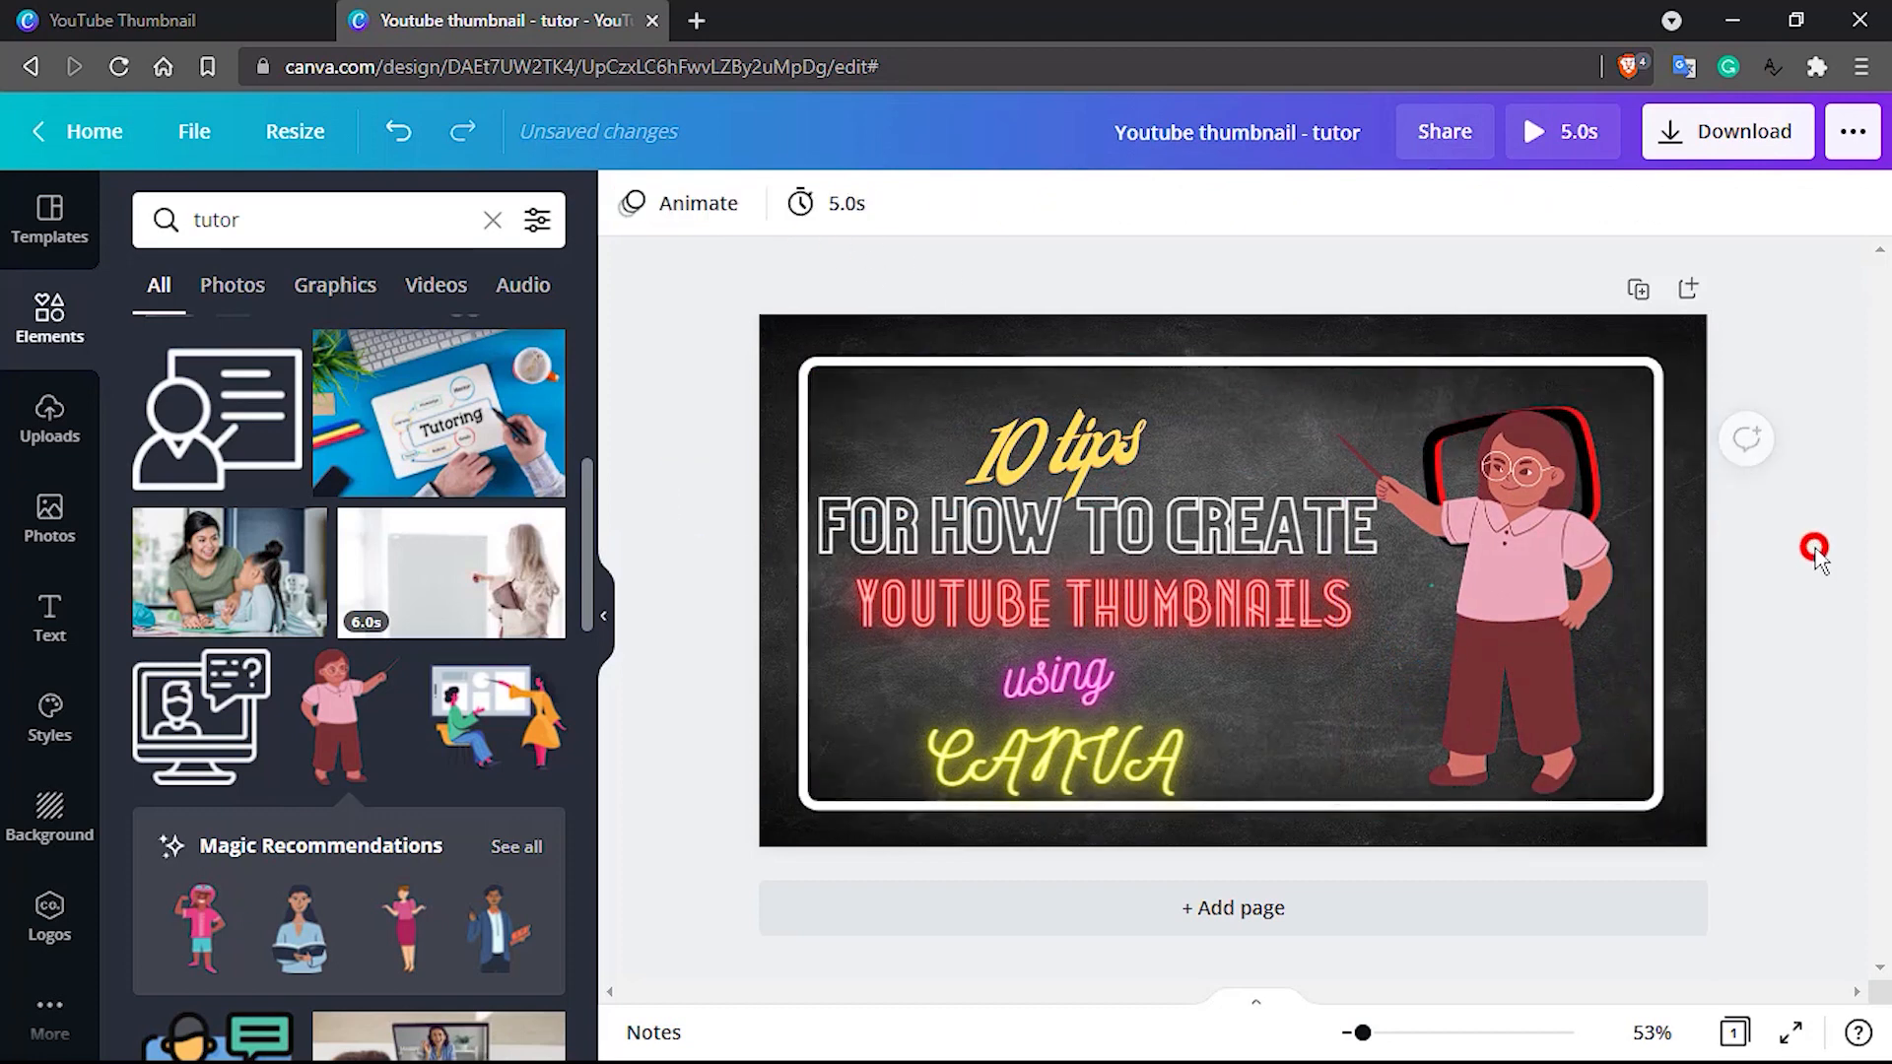
{"action": "left_click", "coordinate": [1535, 556]}
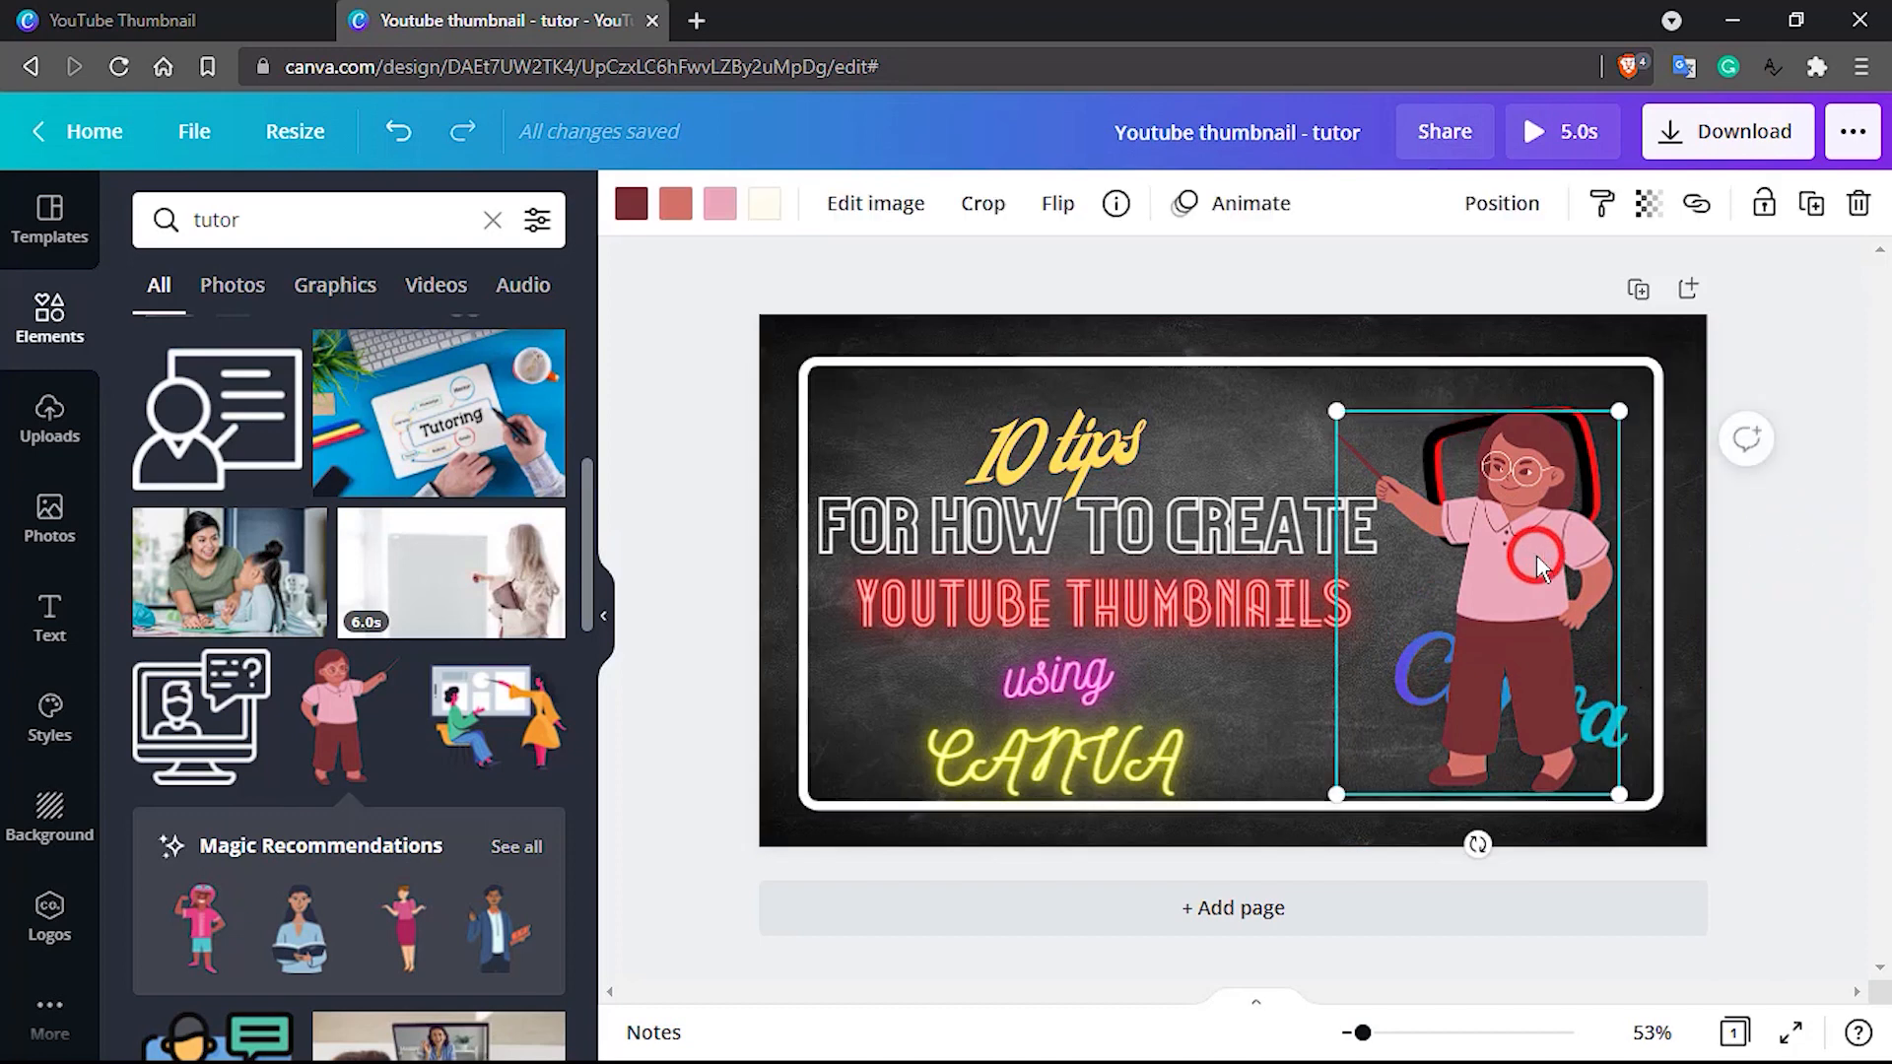
{"action": "scroll", "coordinate": [419, 645], "scroll_direction": "down", "scroll_amount": 3}
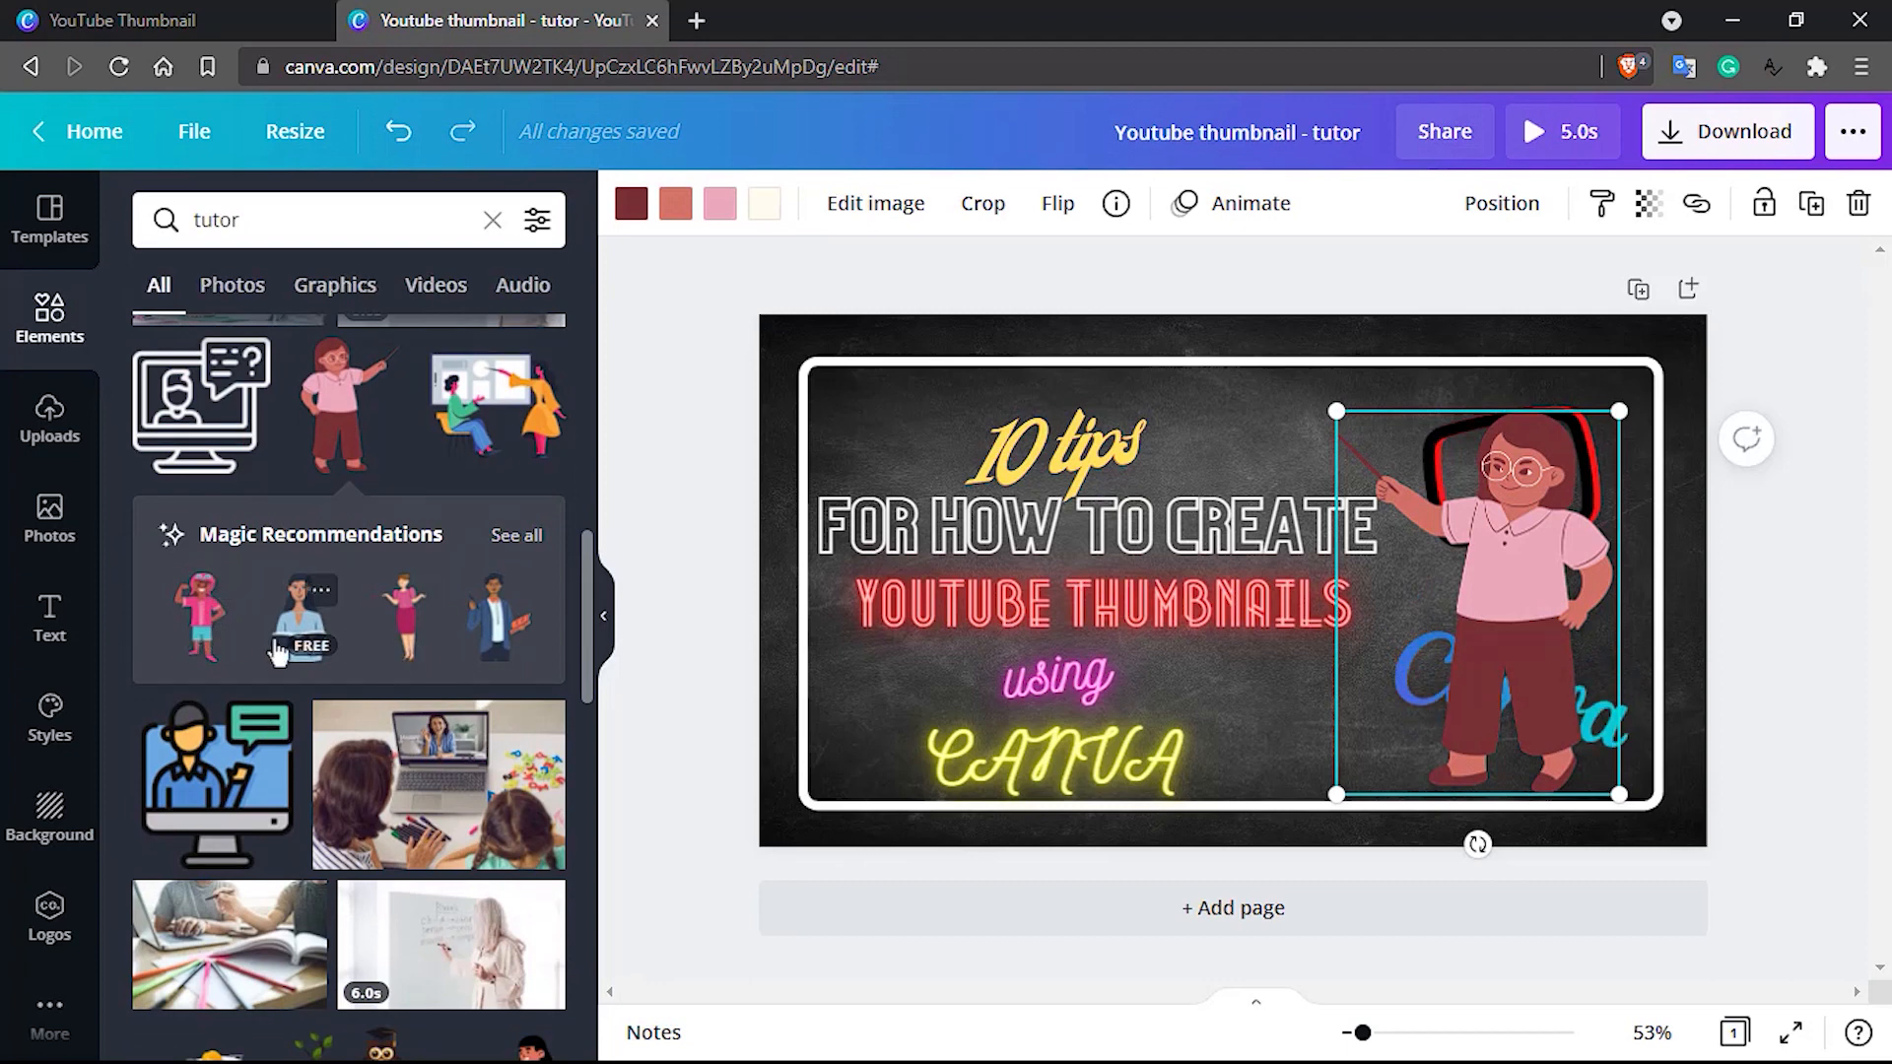
{"action": "scroll", "coordinate": [419, 678], "scroll_direction": "down", "scroll_amount": 4}
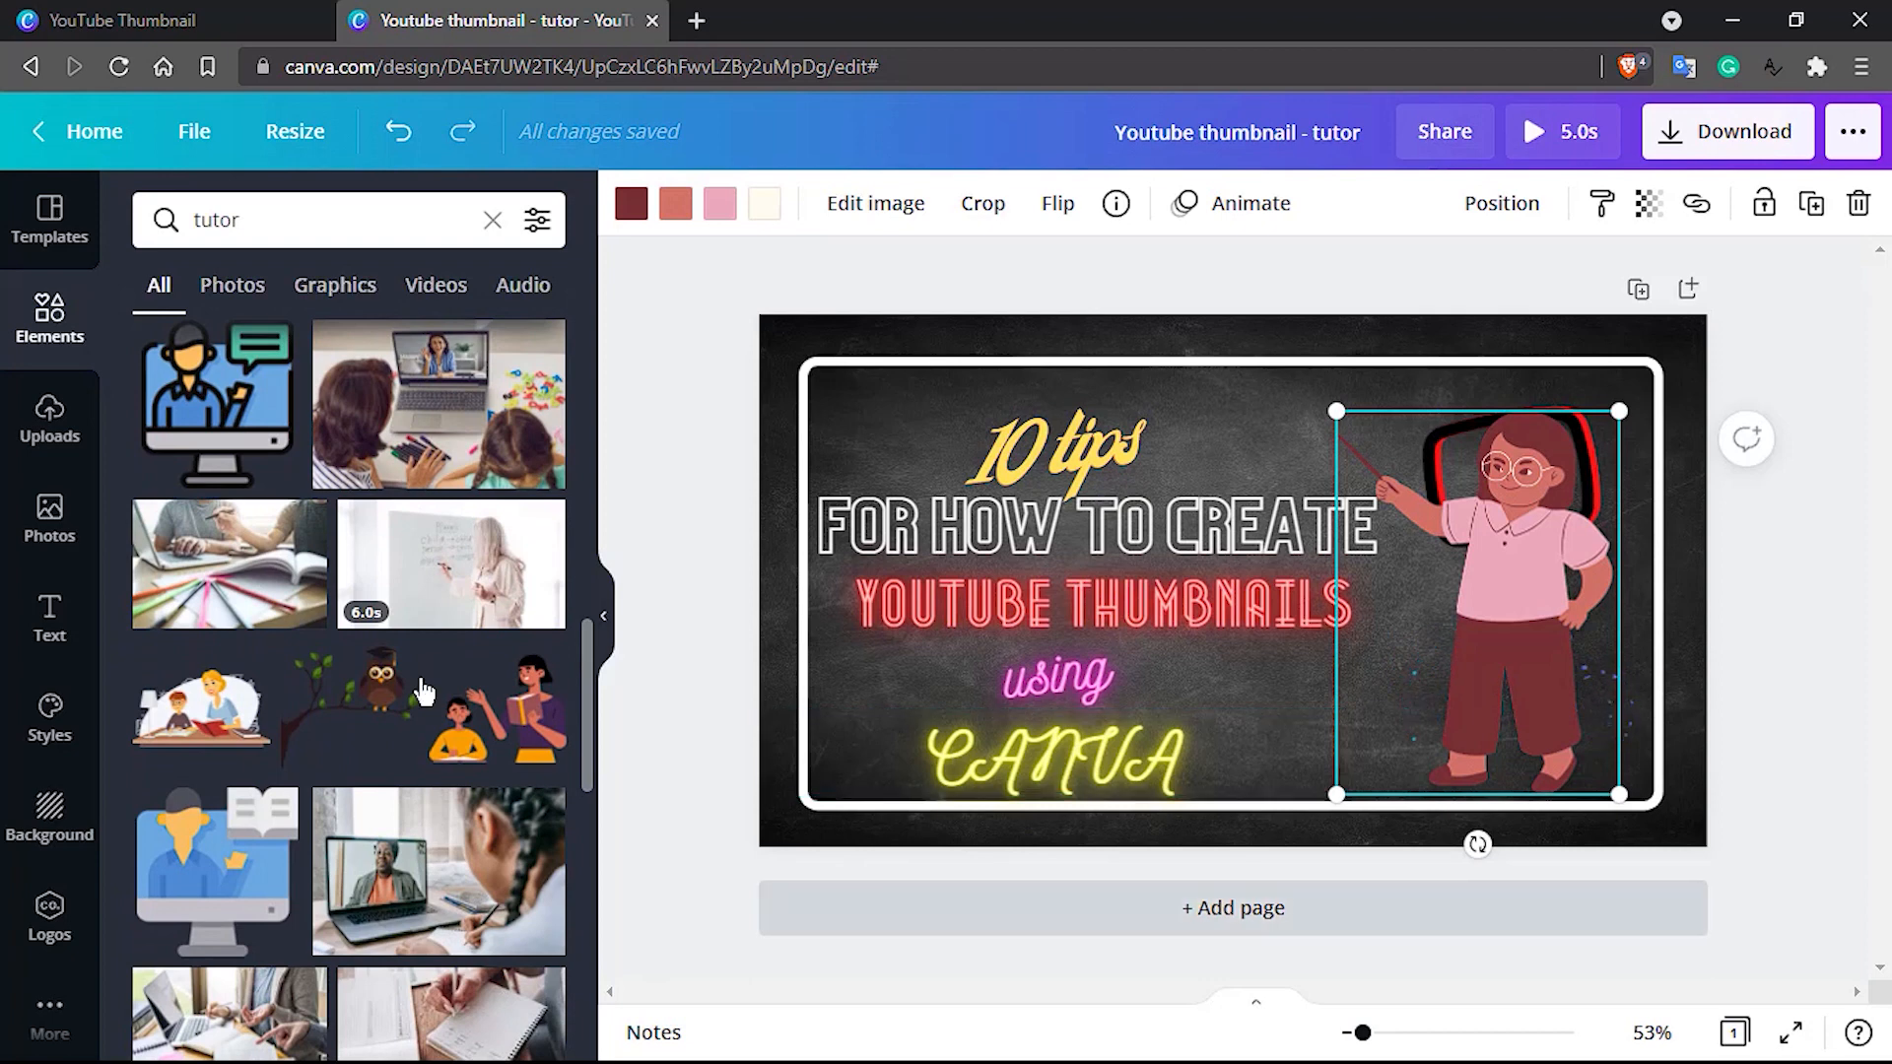
{"action": "left_click", "coordinate": [1817, 659]}
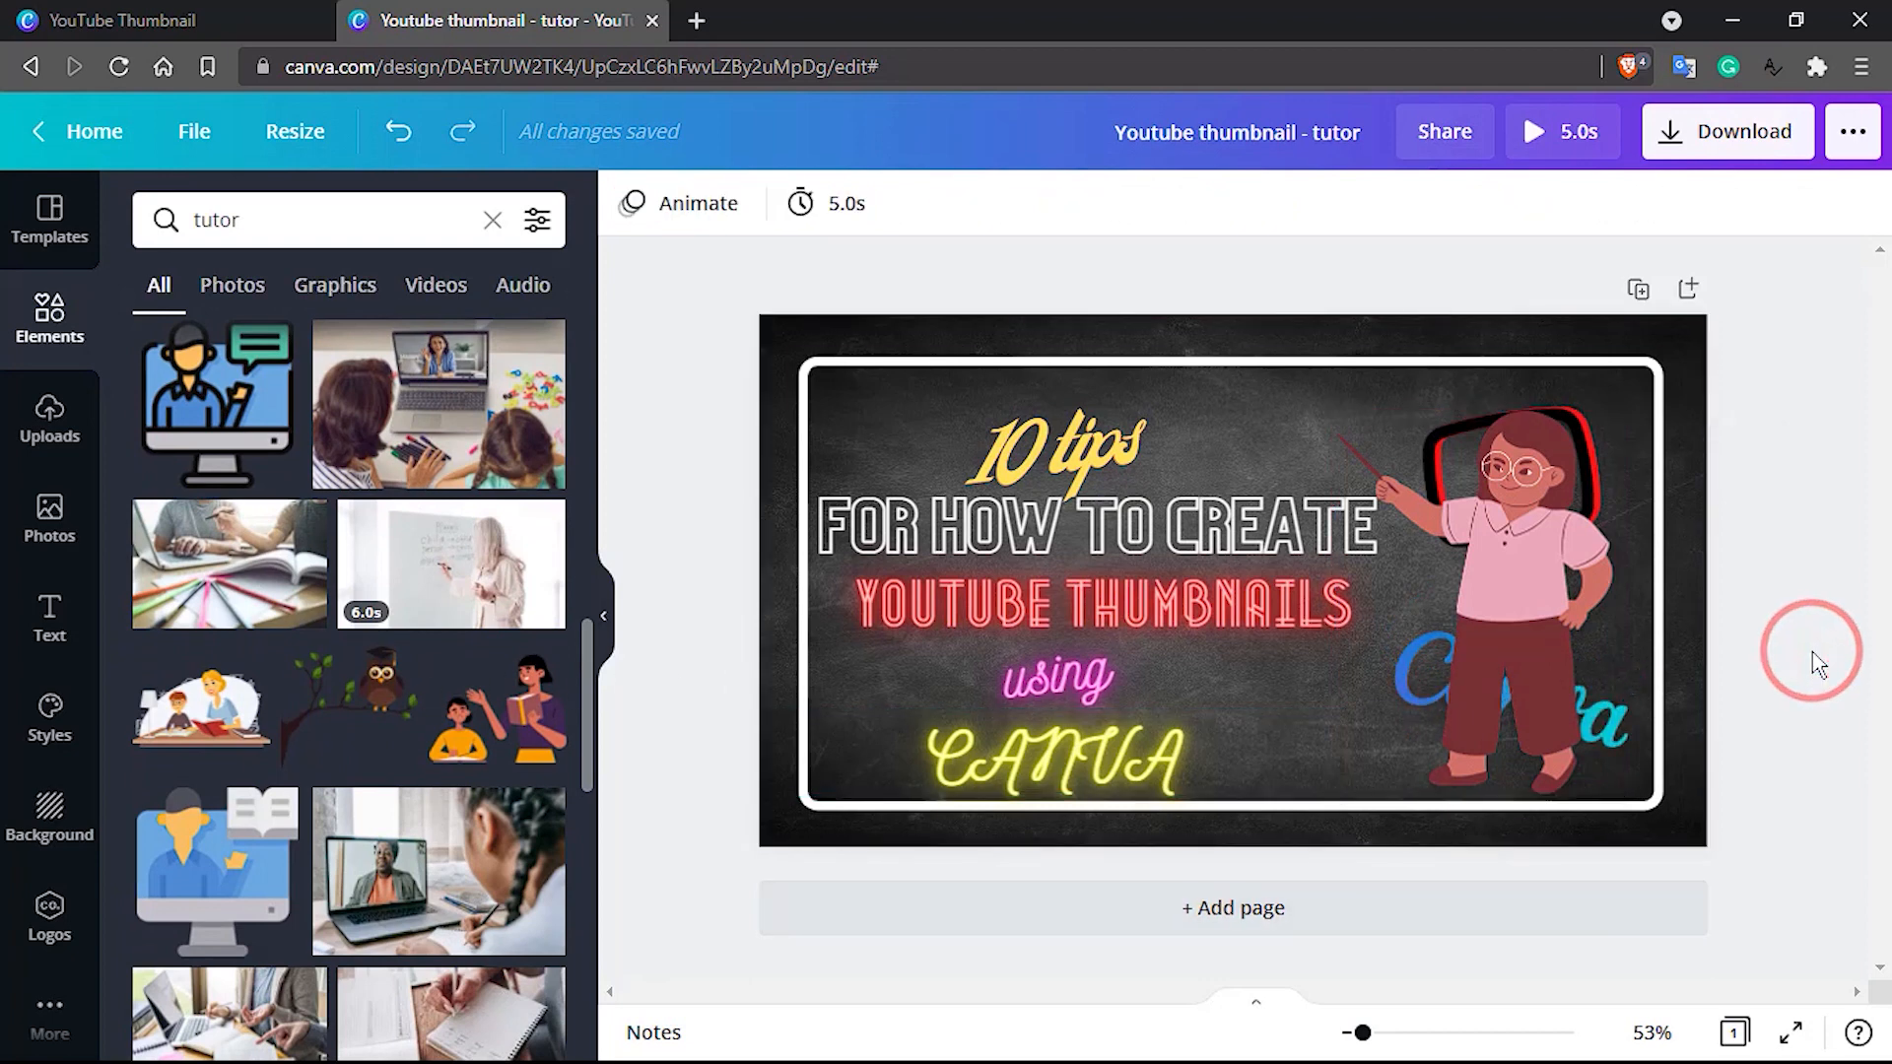
Move the teacher figure left over the title text to uncover the play icon and the Canva wordmark
{"action": "left_click", "coordinate": [1589, 458]}
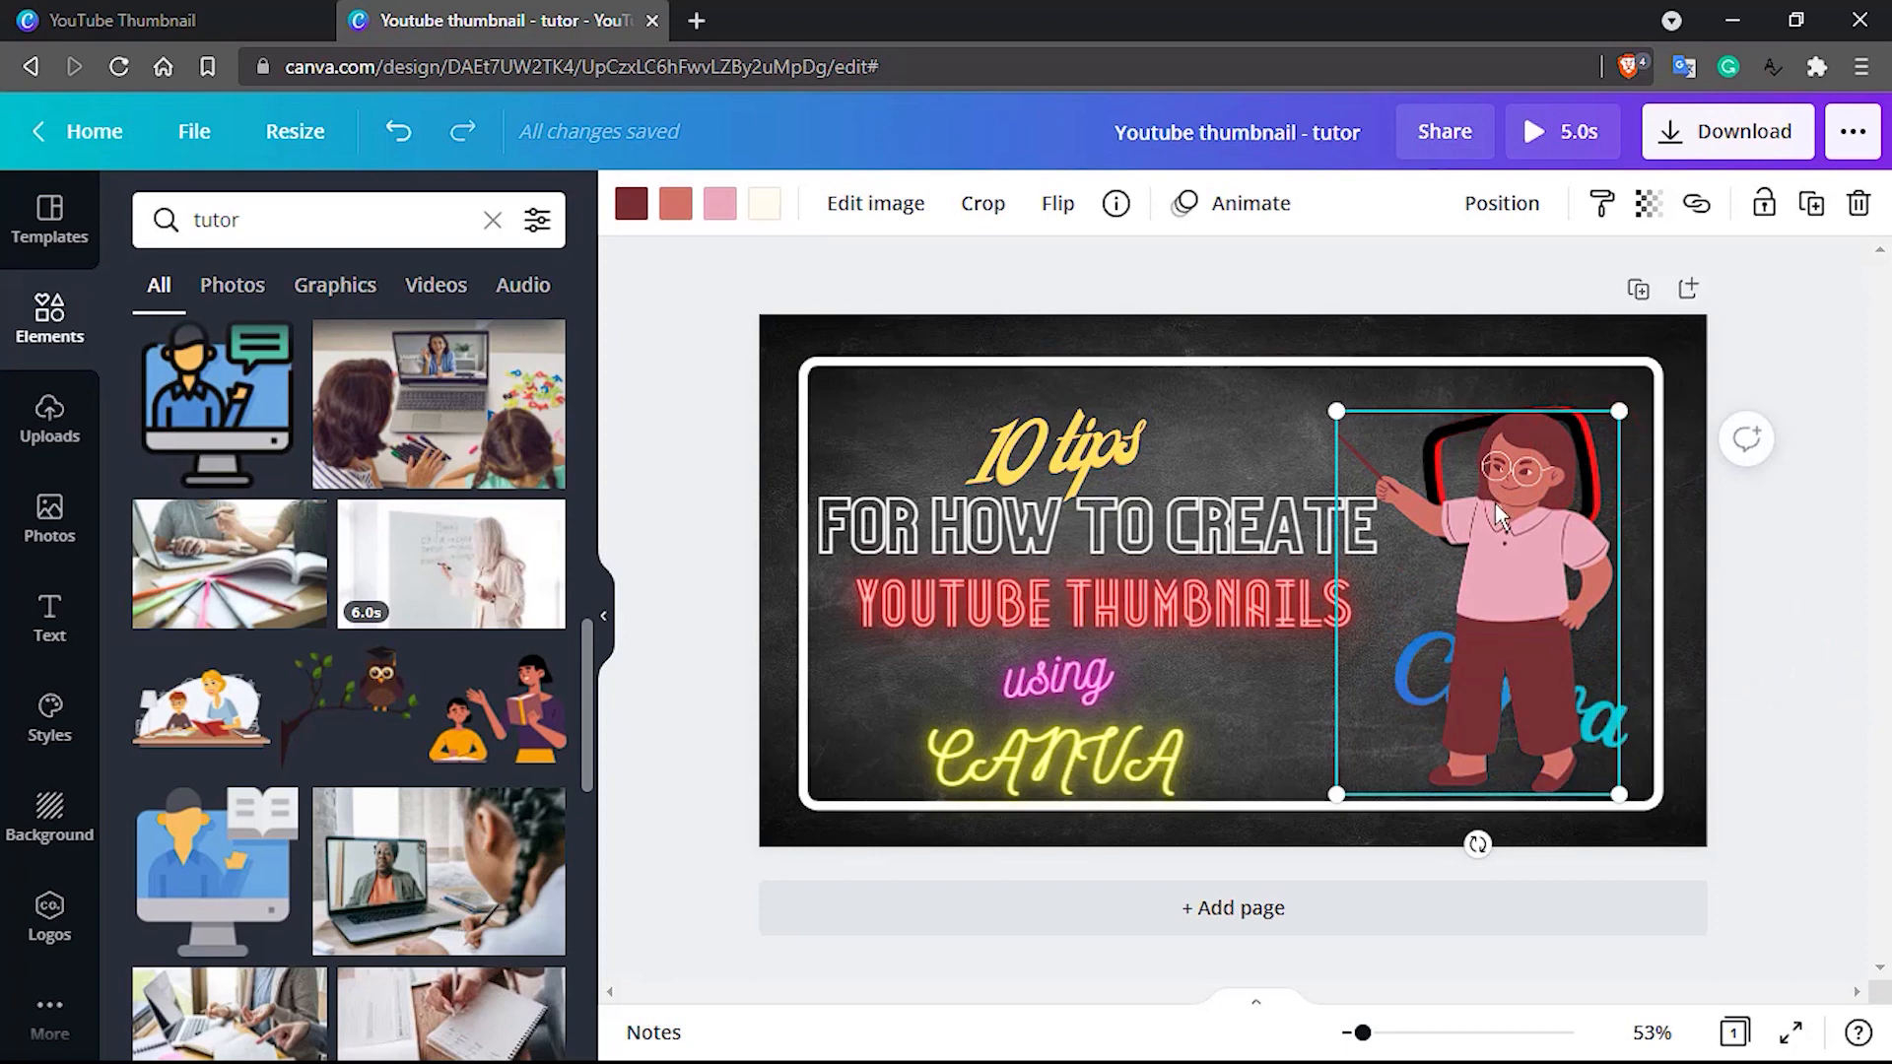
{"action": "left_click_drag", "start_coordinate": [1492, 498], "coordinate": [1323, 515]}
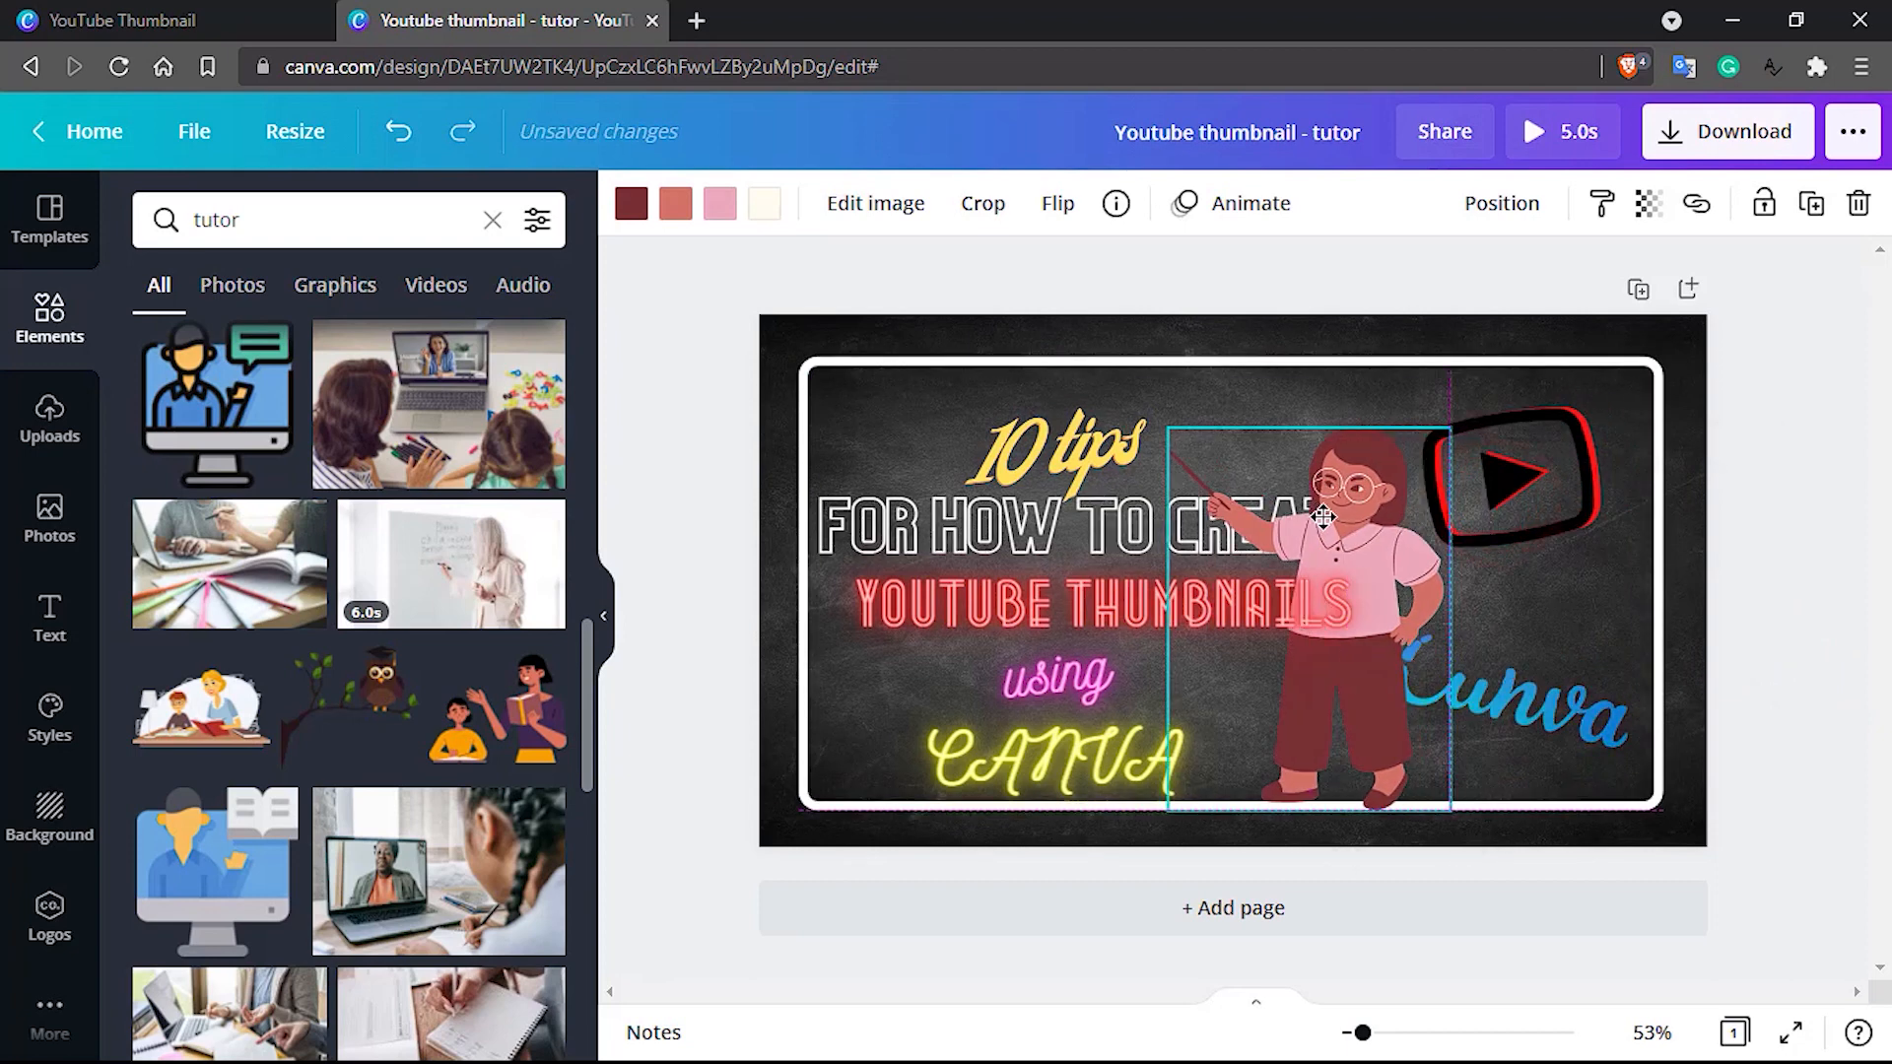
{"action": "left_click", "coordinate": [1594, 711]}
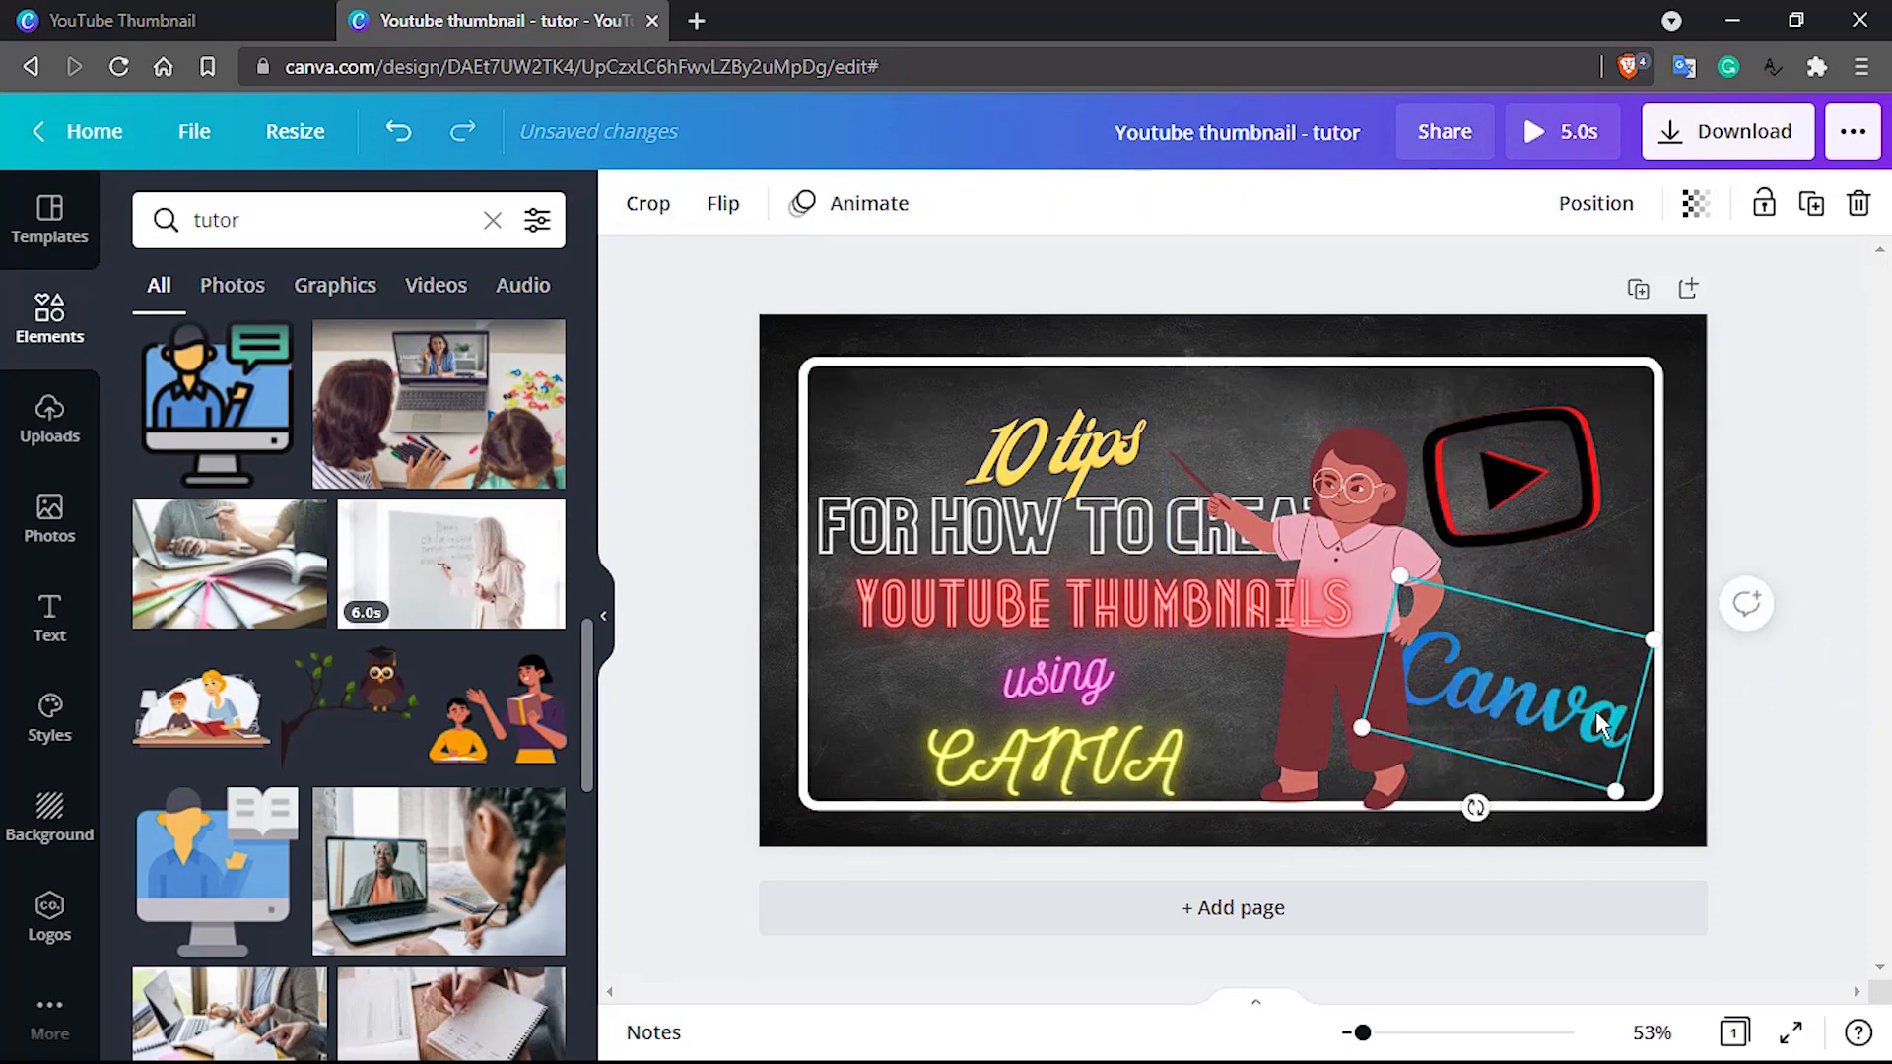
Replace the glowing yellow CANVA title line with the Canva wordmark, rotated level and placed below "using"
{"action": "left_click", "coordinate": [1109, 741]}
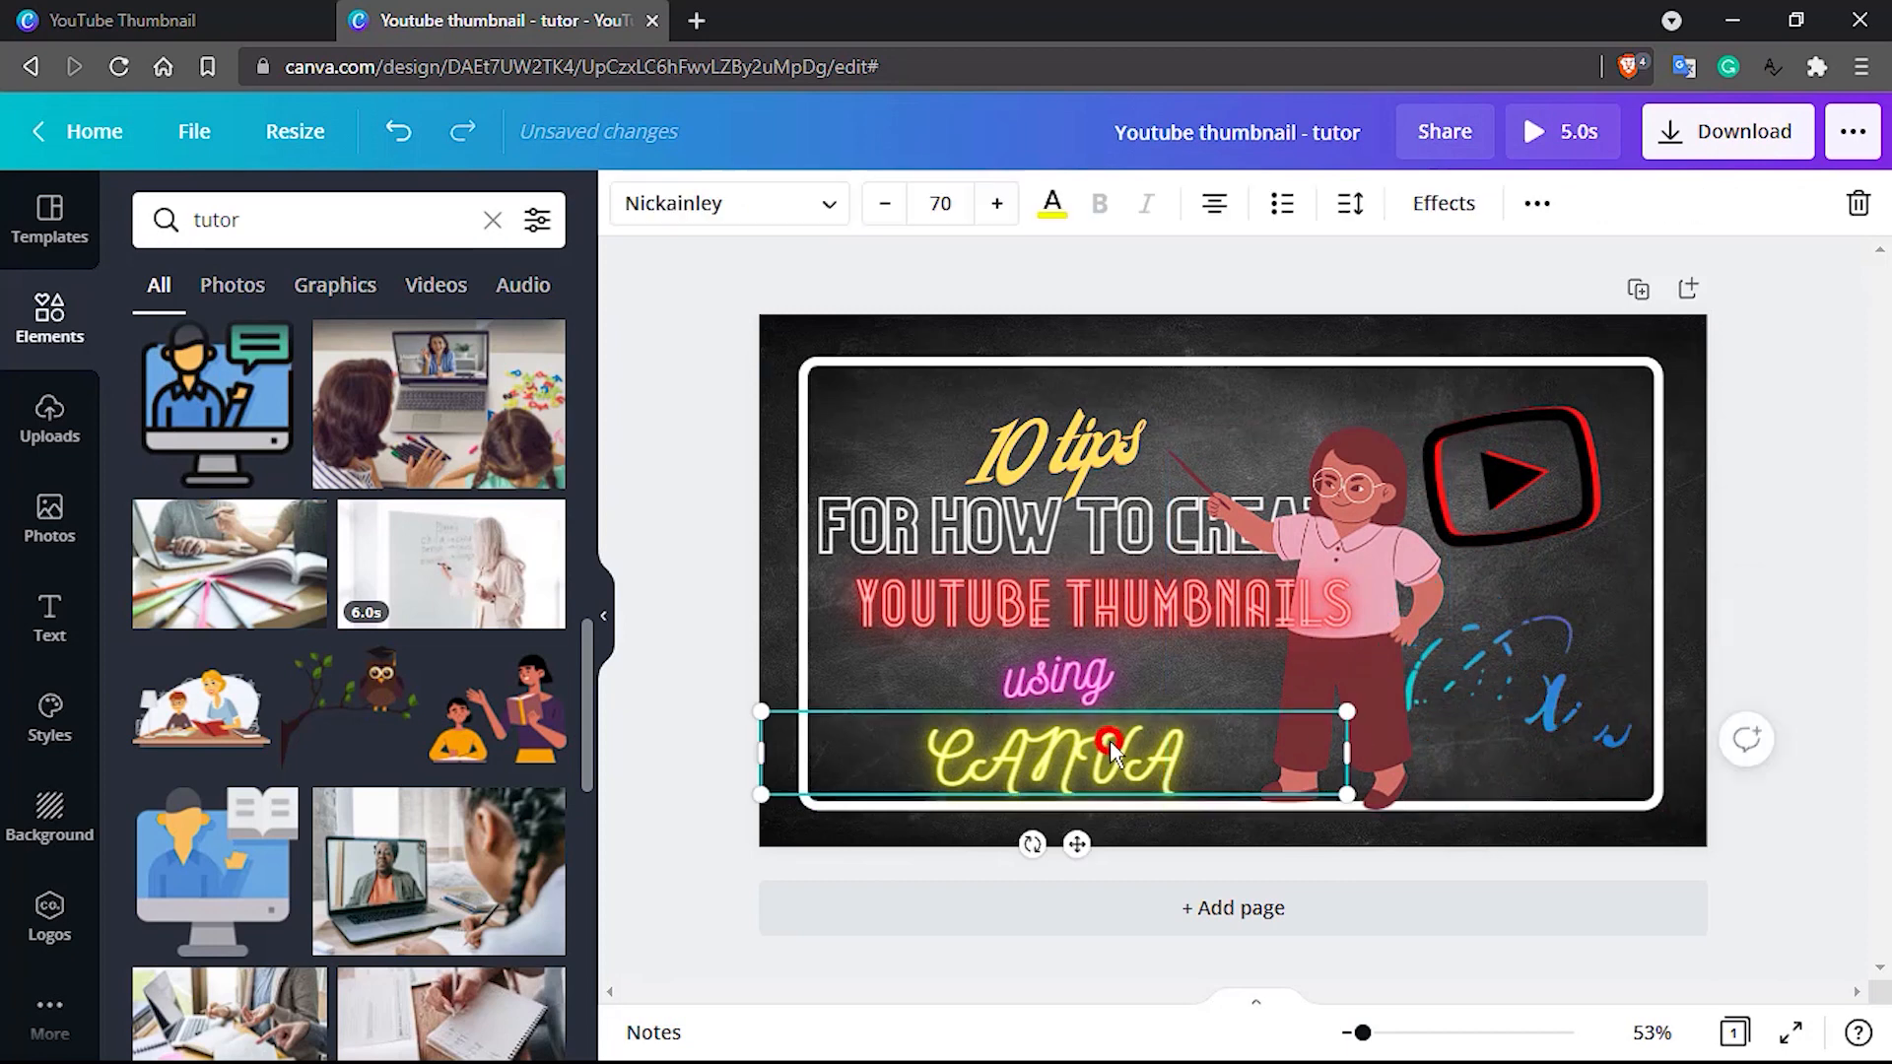
{"action": "key", "text": "Delete"}
{"action": "left_click", "coordinate": [1514, 680]}
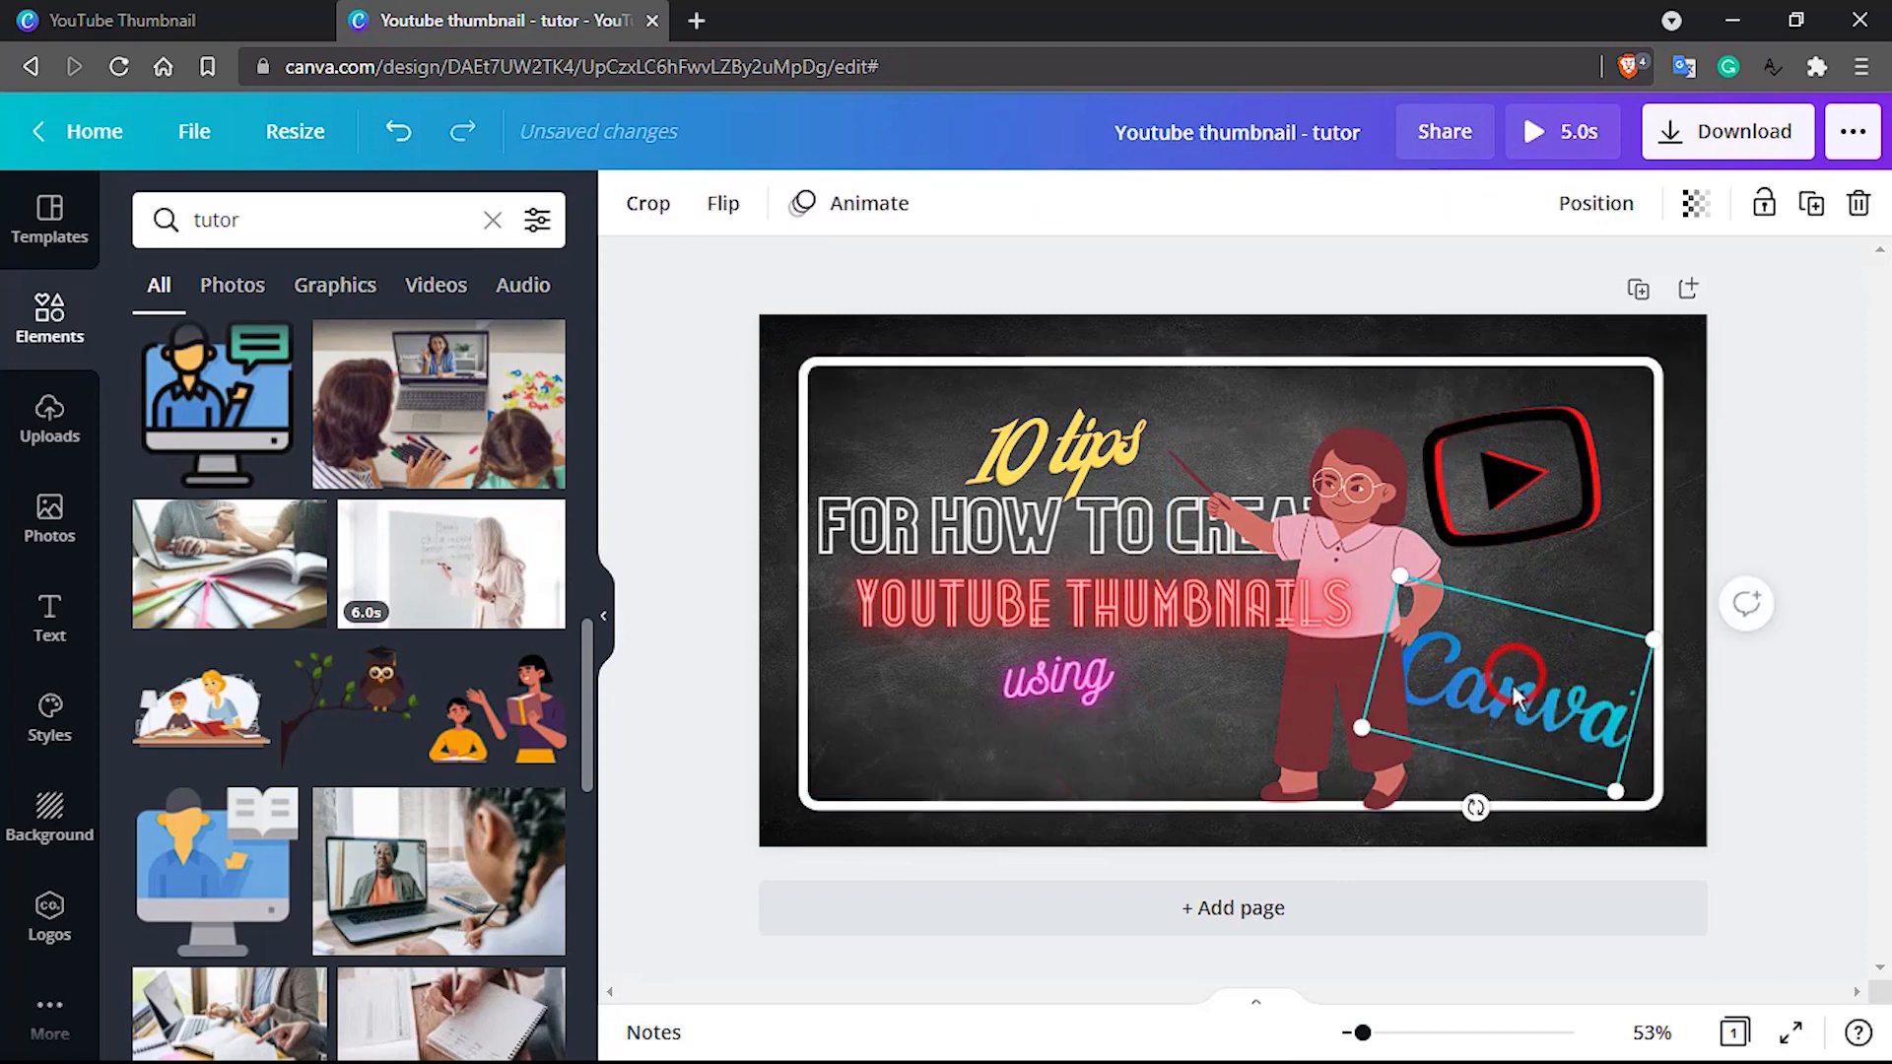
{"action": "left_click_drag", "start_coordinate": [1474, 805], "coordinate": [1501, 832]}
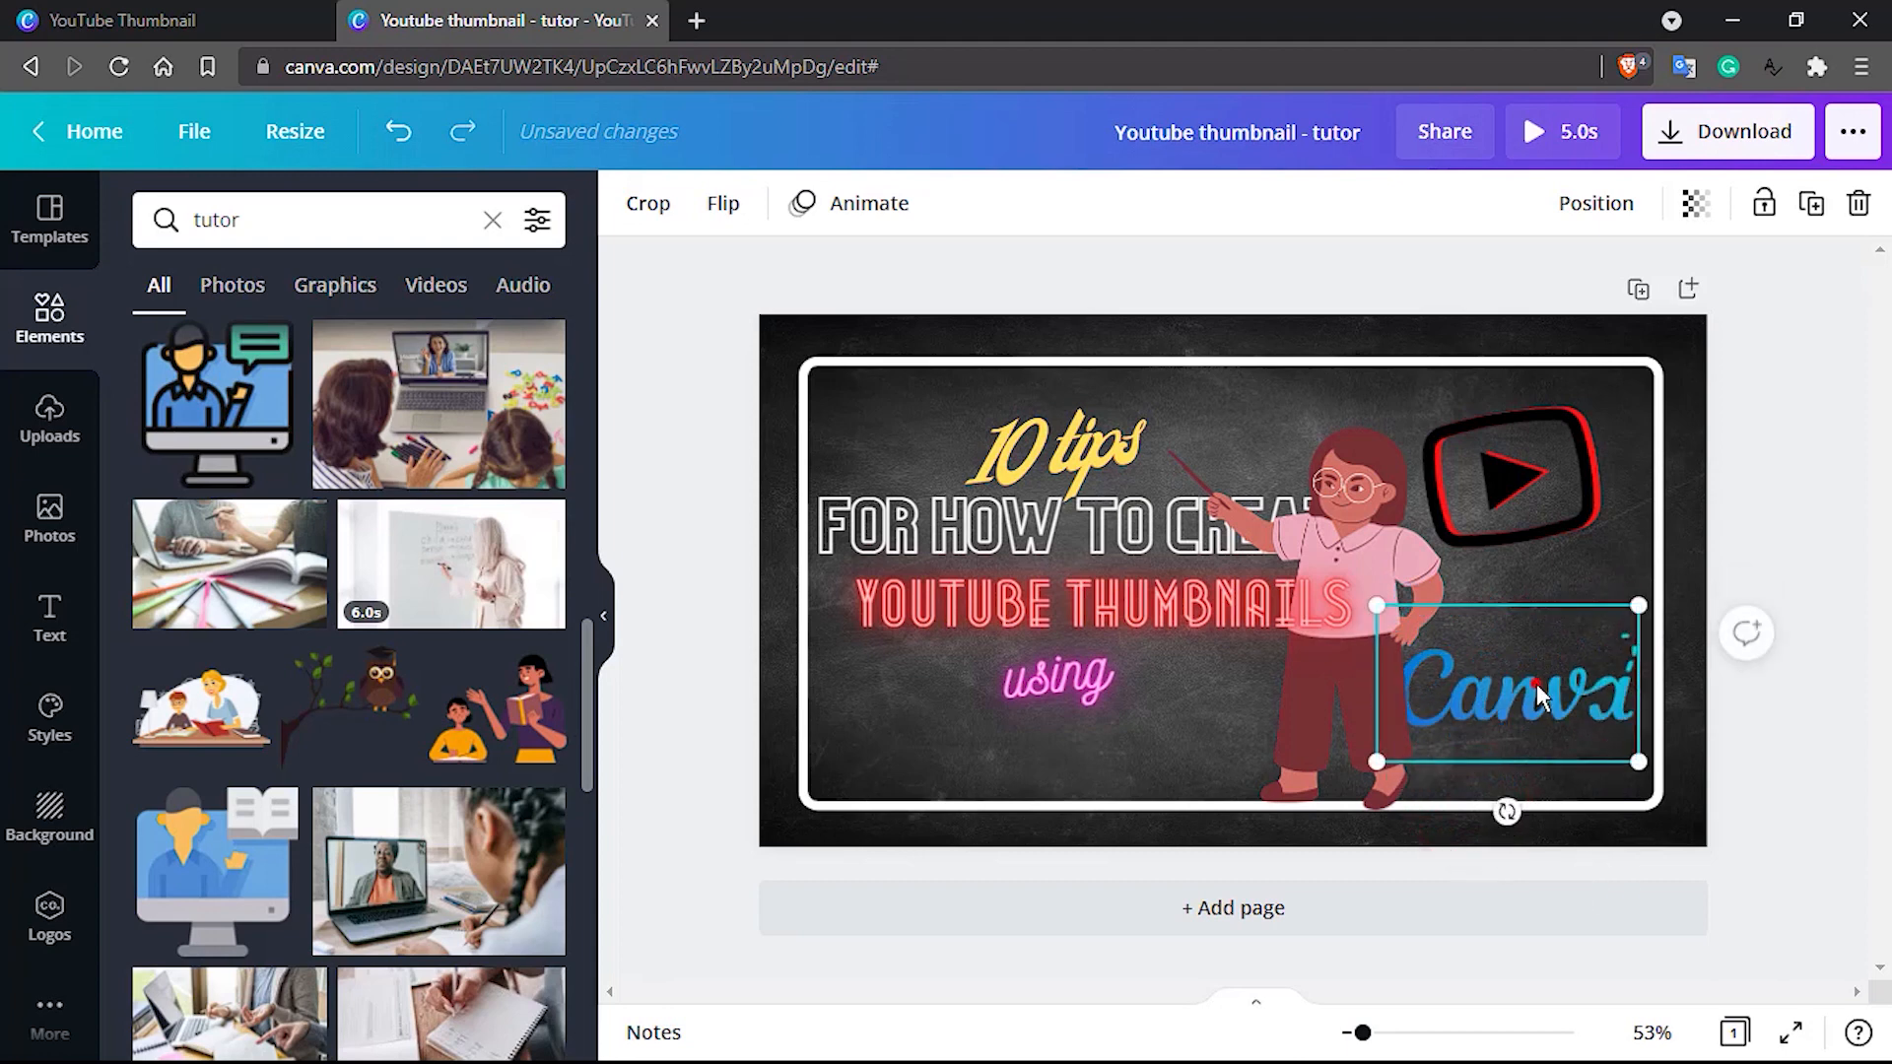
{"action": "left_click_drag", "start_coordinate": [1536, 684], "coordinate": [1053, 747]}
Shrink the play icon and place it just right of "YOUTUBE THUMBNAILS", moving the teacher back to the frame's right side
{"action": "left_click", "coordinate": [1546, 494]}
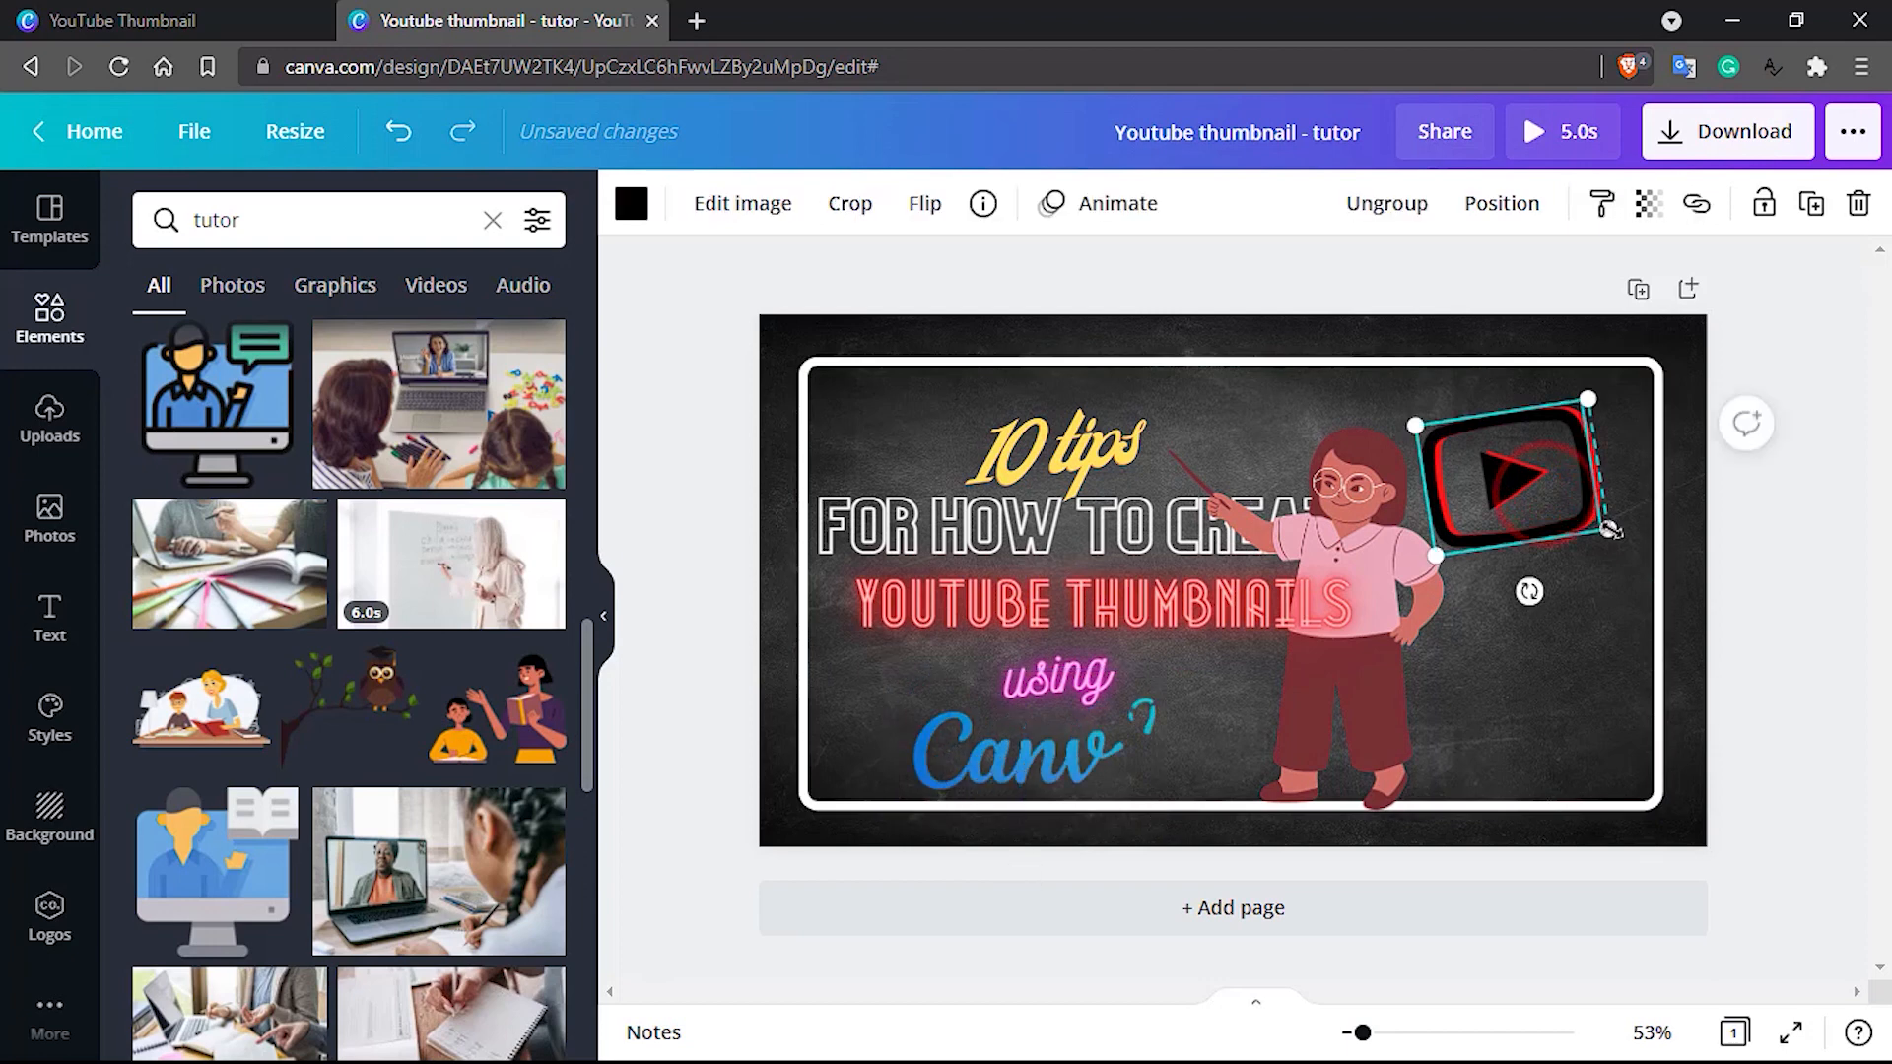
{"action": "left_click_drag", "start_coordinate": [1611, 530], "coordinate": [1205, 687]}
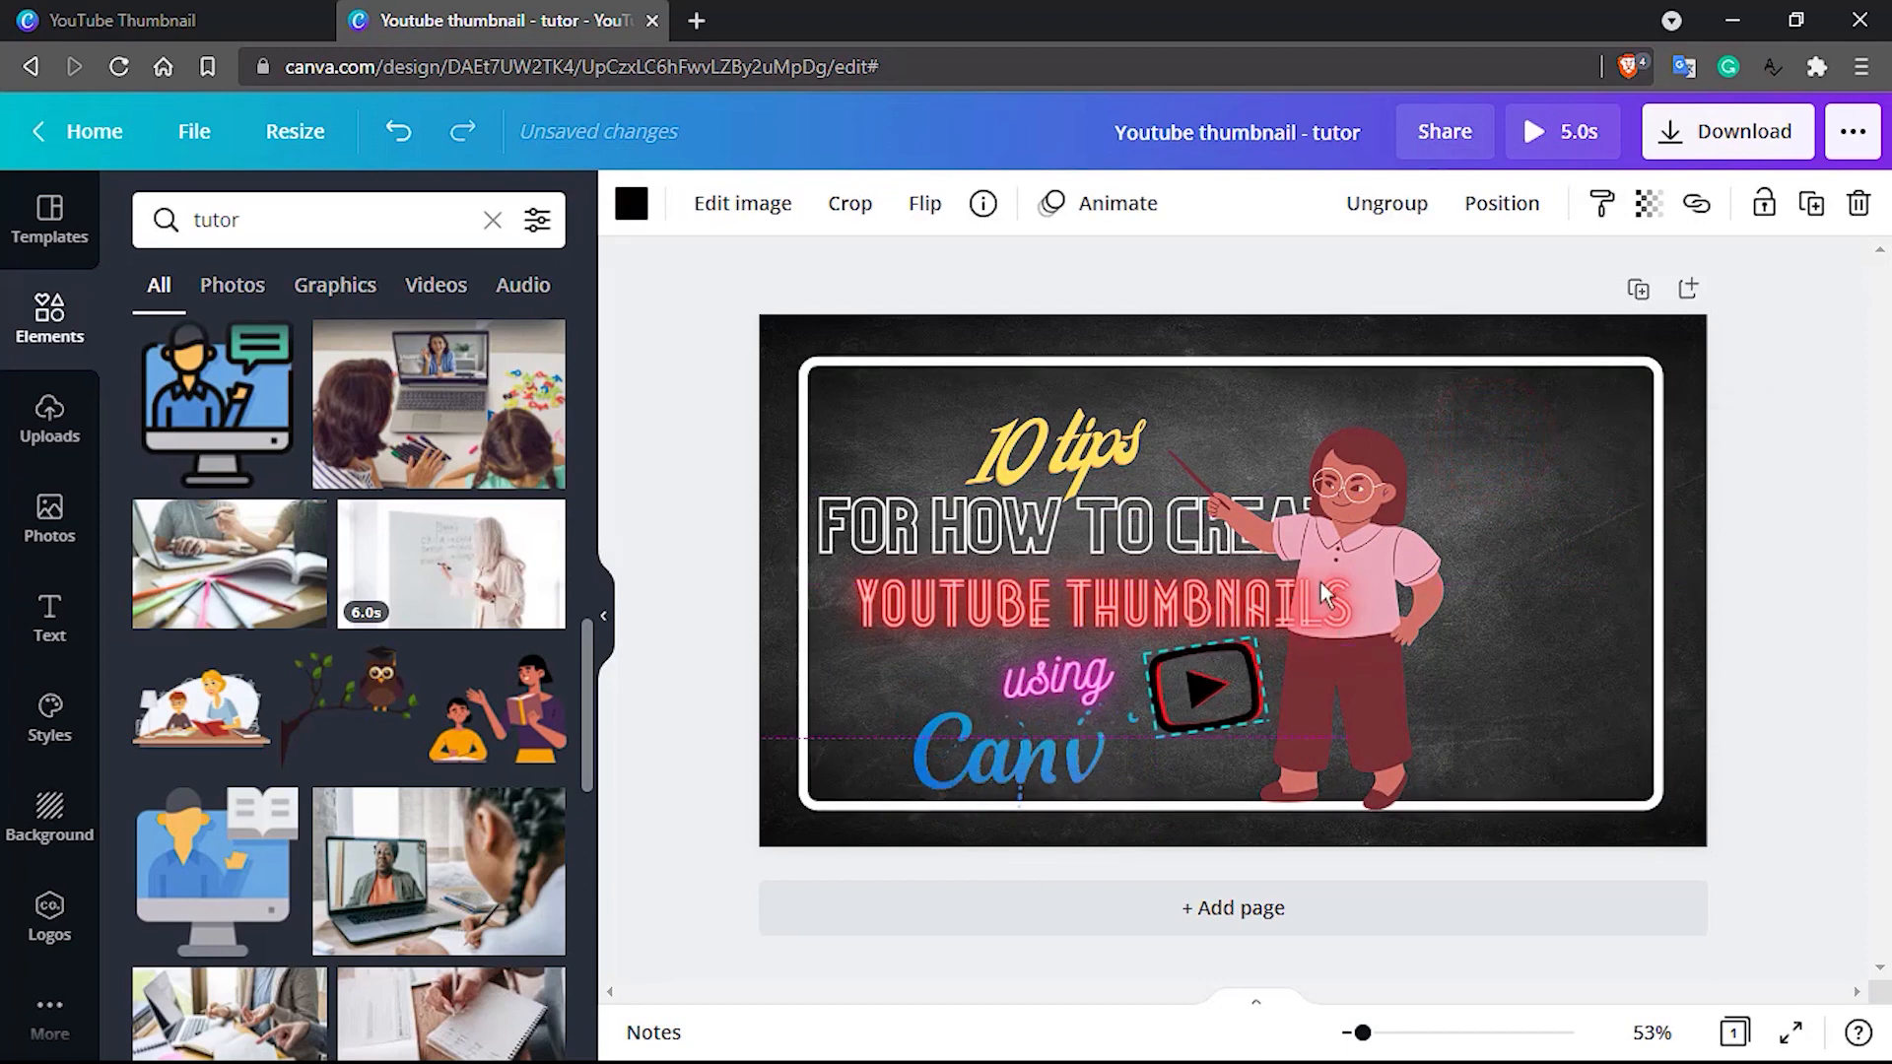
{"action": "left_click_drag", "start_coordinate": [1407, 517], "coordinate": [1540, 533]}
{"action": "left_click_drag", "start_coordinate": [1243, 718], "coordinate": [1425, 583]}
{"action": "left_click", "coordinate": [1316, 653]}
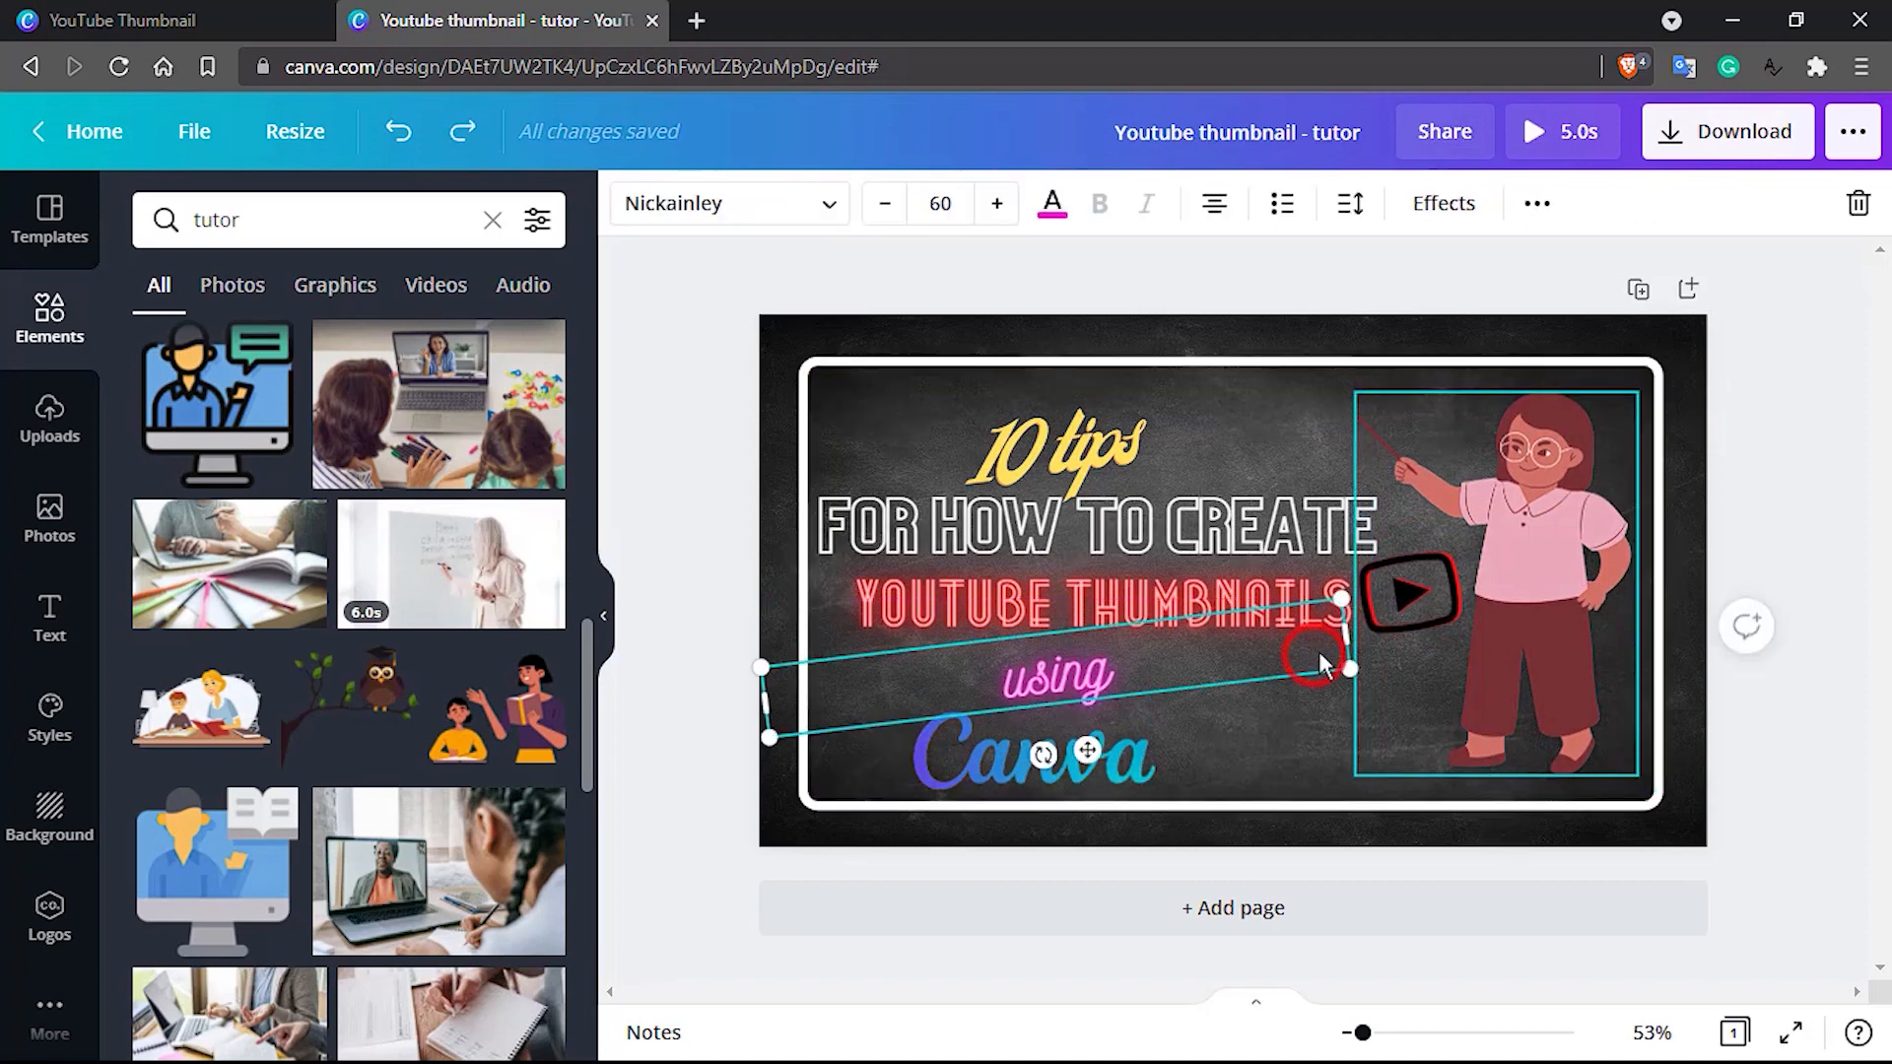
Nudge the play icon slightly right and settle the teacher just inside the frame's right edge, clear of the title text
{"action": "left_click", "coordinate": [1534, 499]}
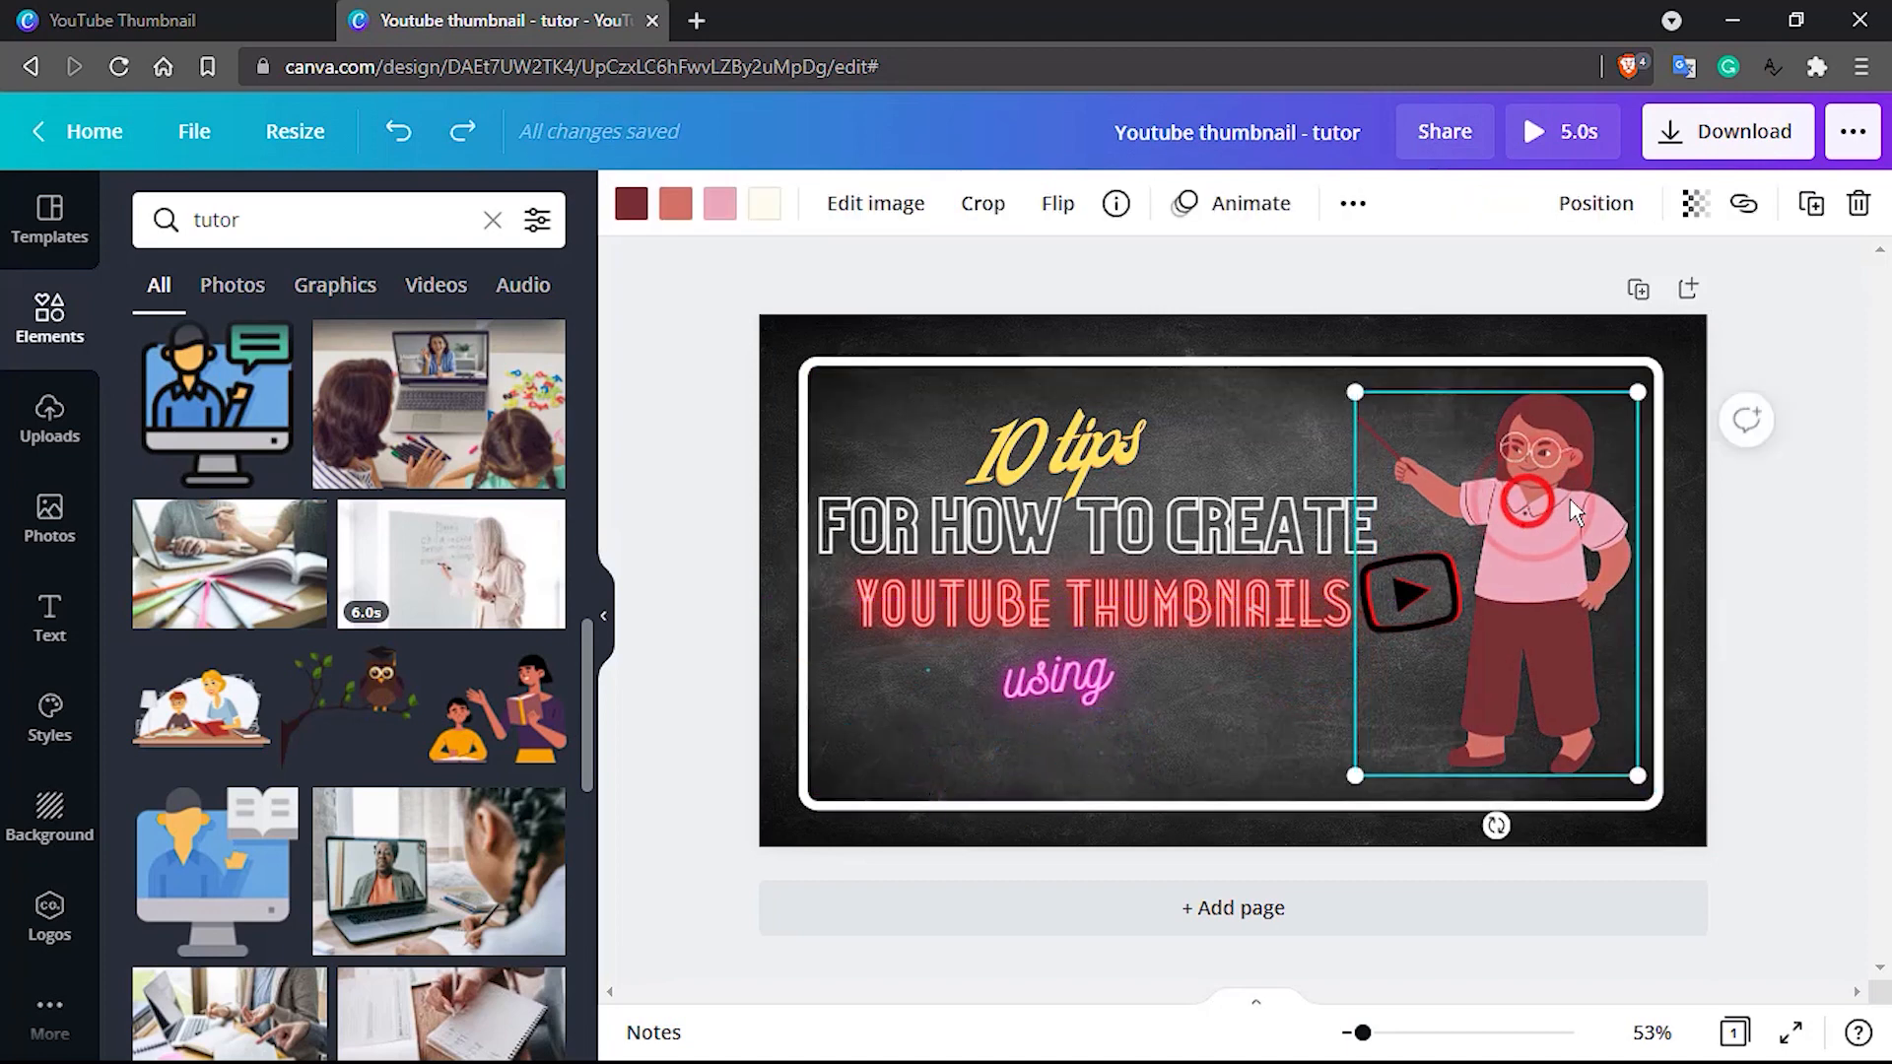
{"action": "left_click_drag", "start_coordinate": [1530, 503], "coordinate": [1570, 499]}
{"action": "left_click", "coordinate": [1381, 603]}
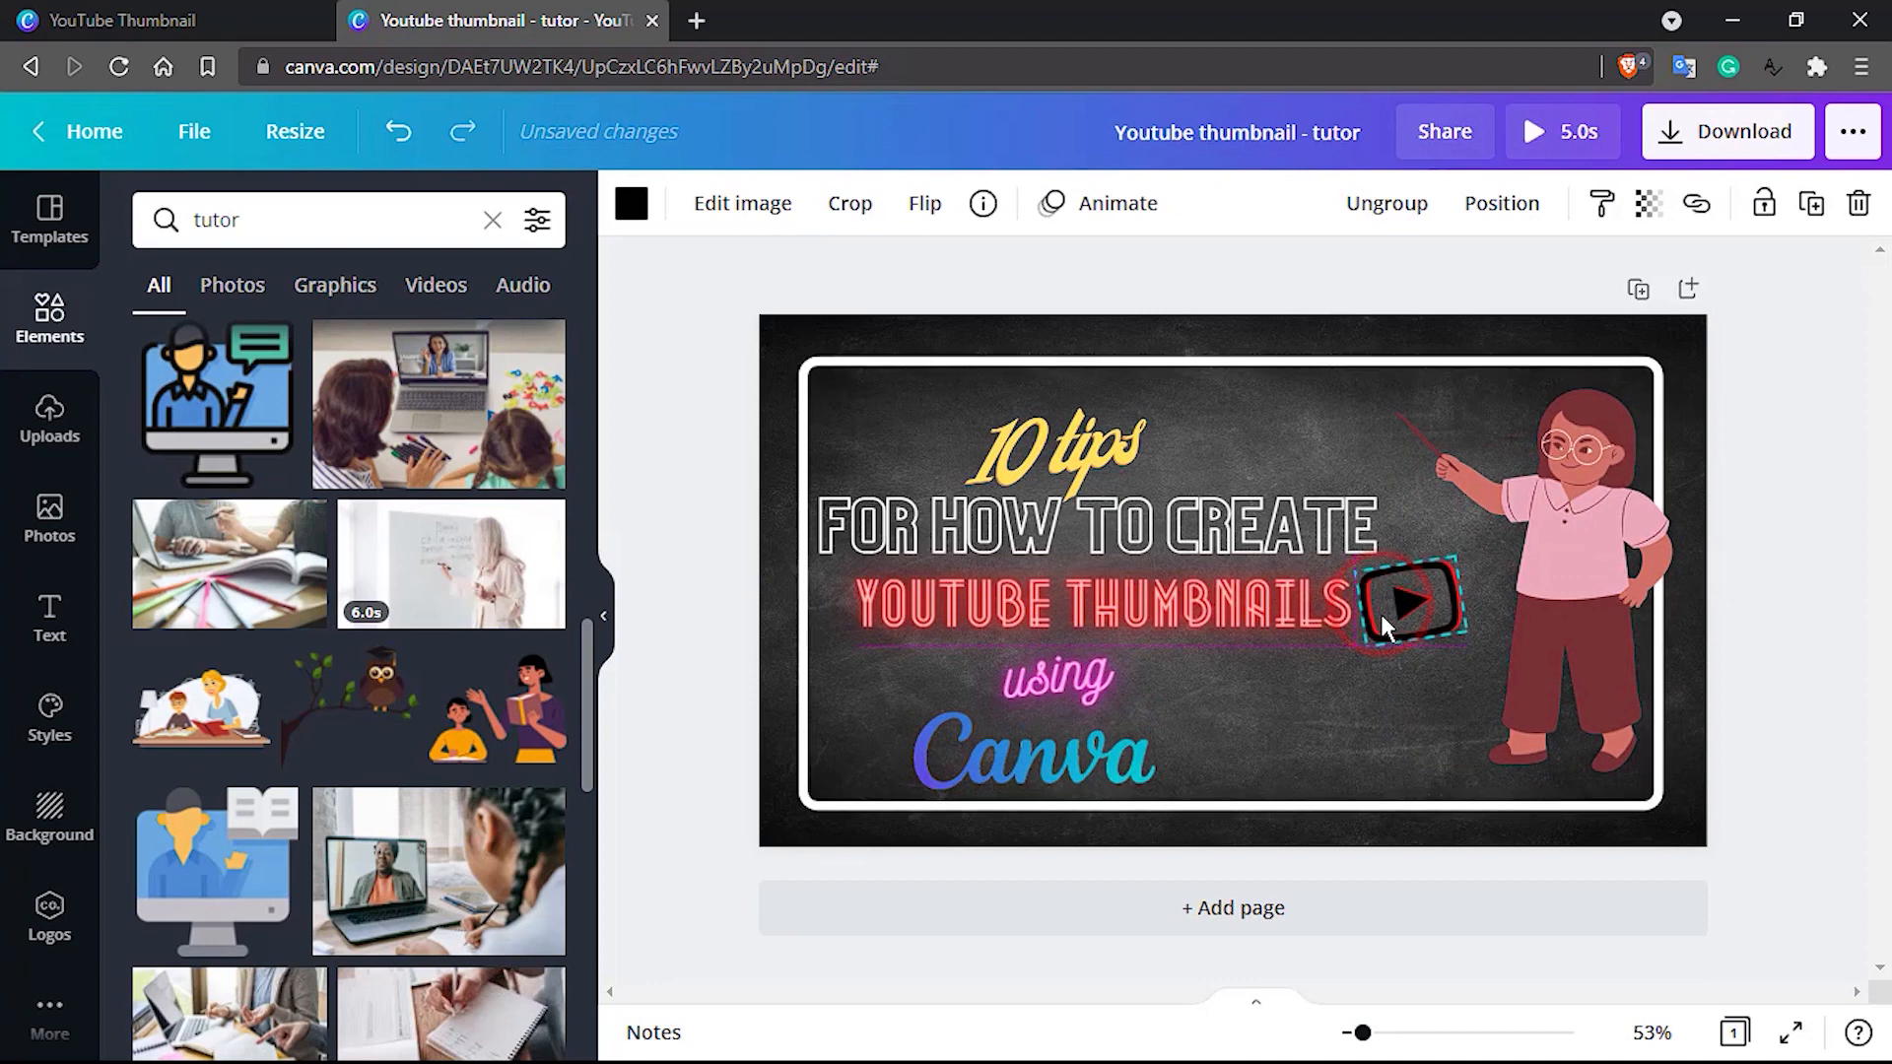
{"action": "left_click_drag", "start_coordinate": [1381, 613], "coordinate": [1391, 613]}
{"action": "left_click", "coordinate": [1567, 550]}
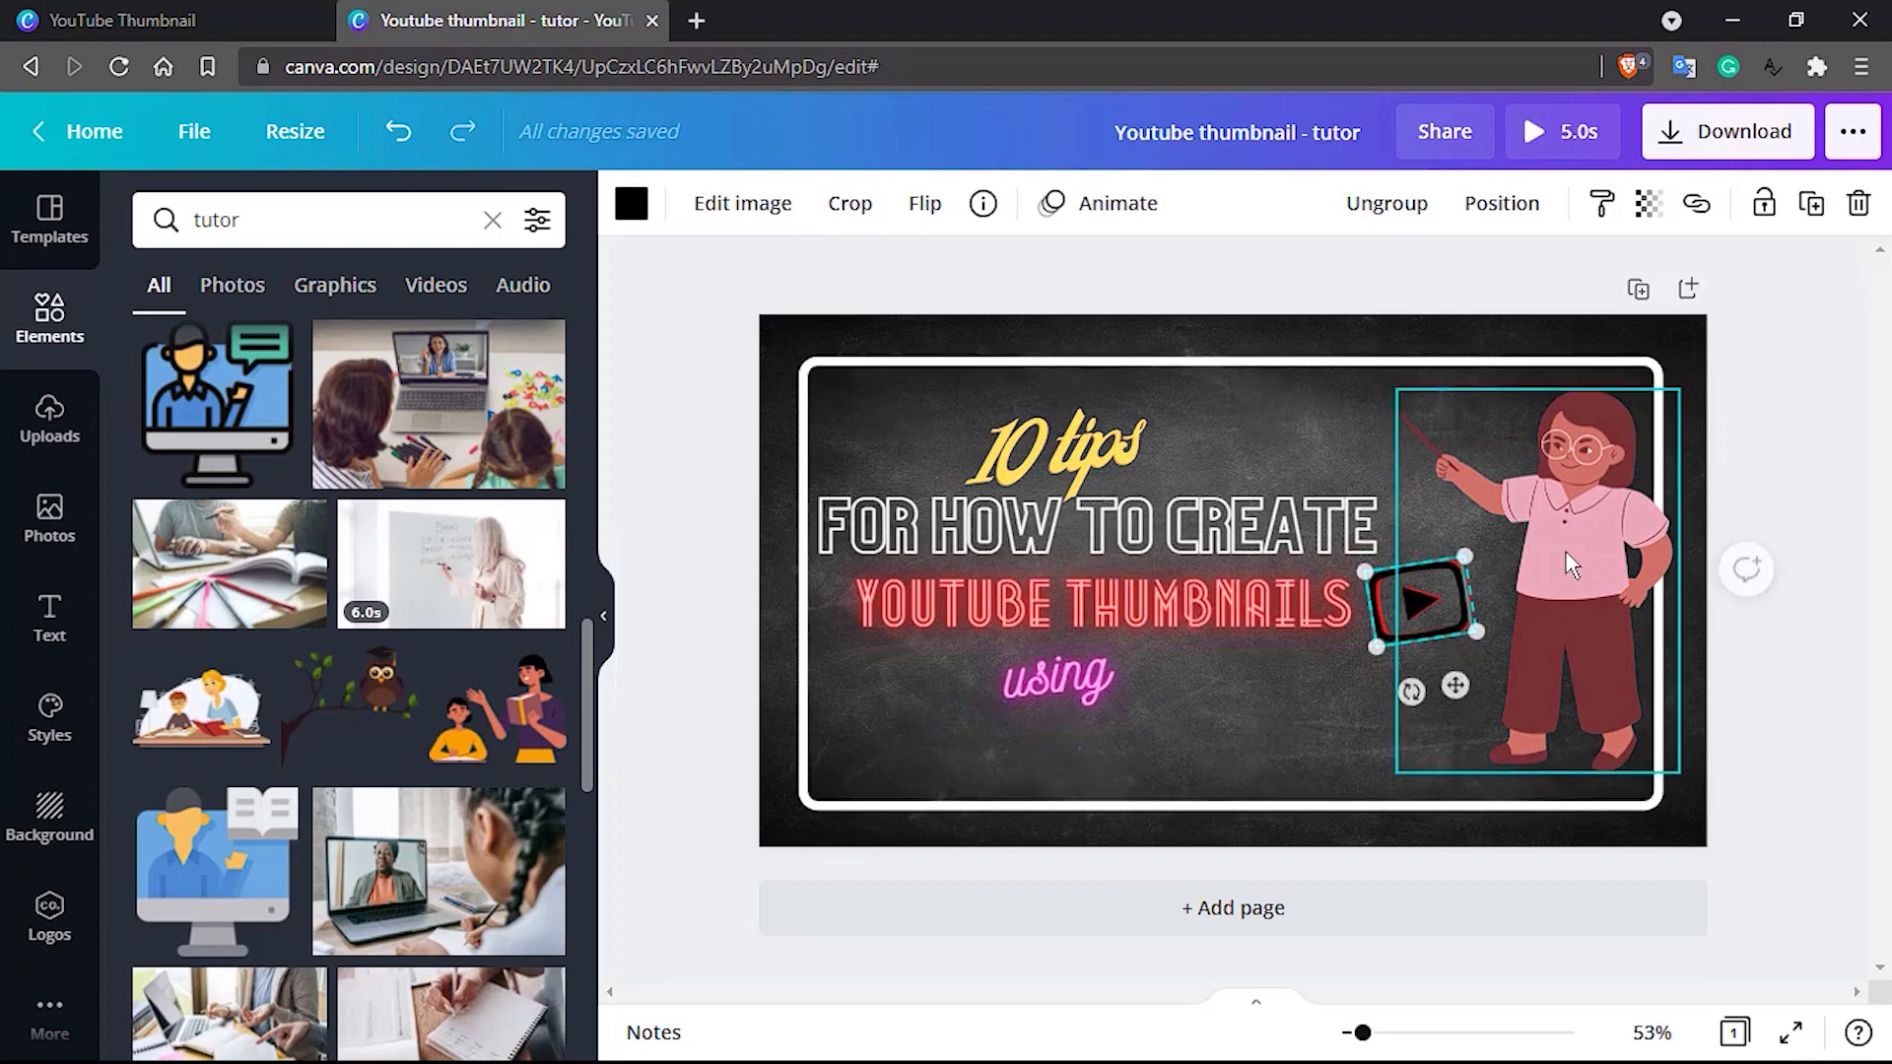
{"action": "left_click_drag", "start_coordinate": [1581, 548], "coordinate": [1547, 554]}
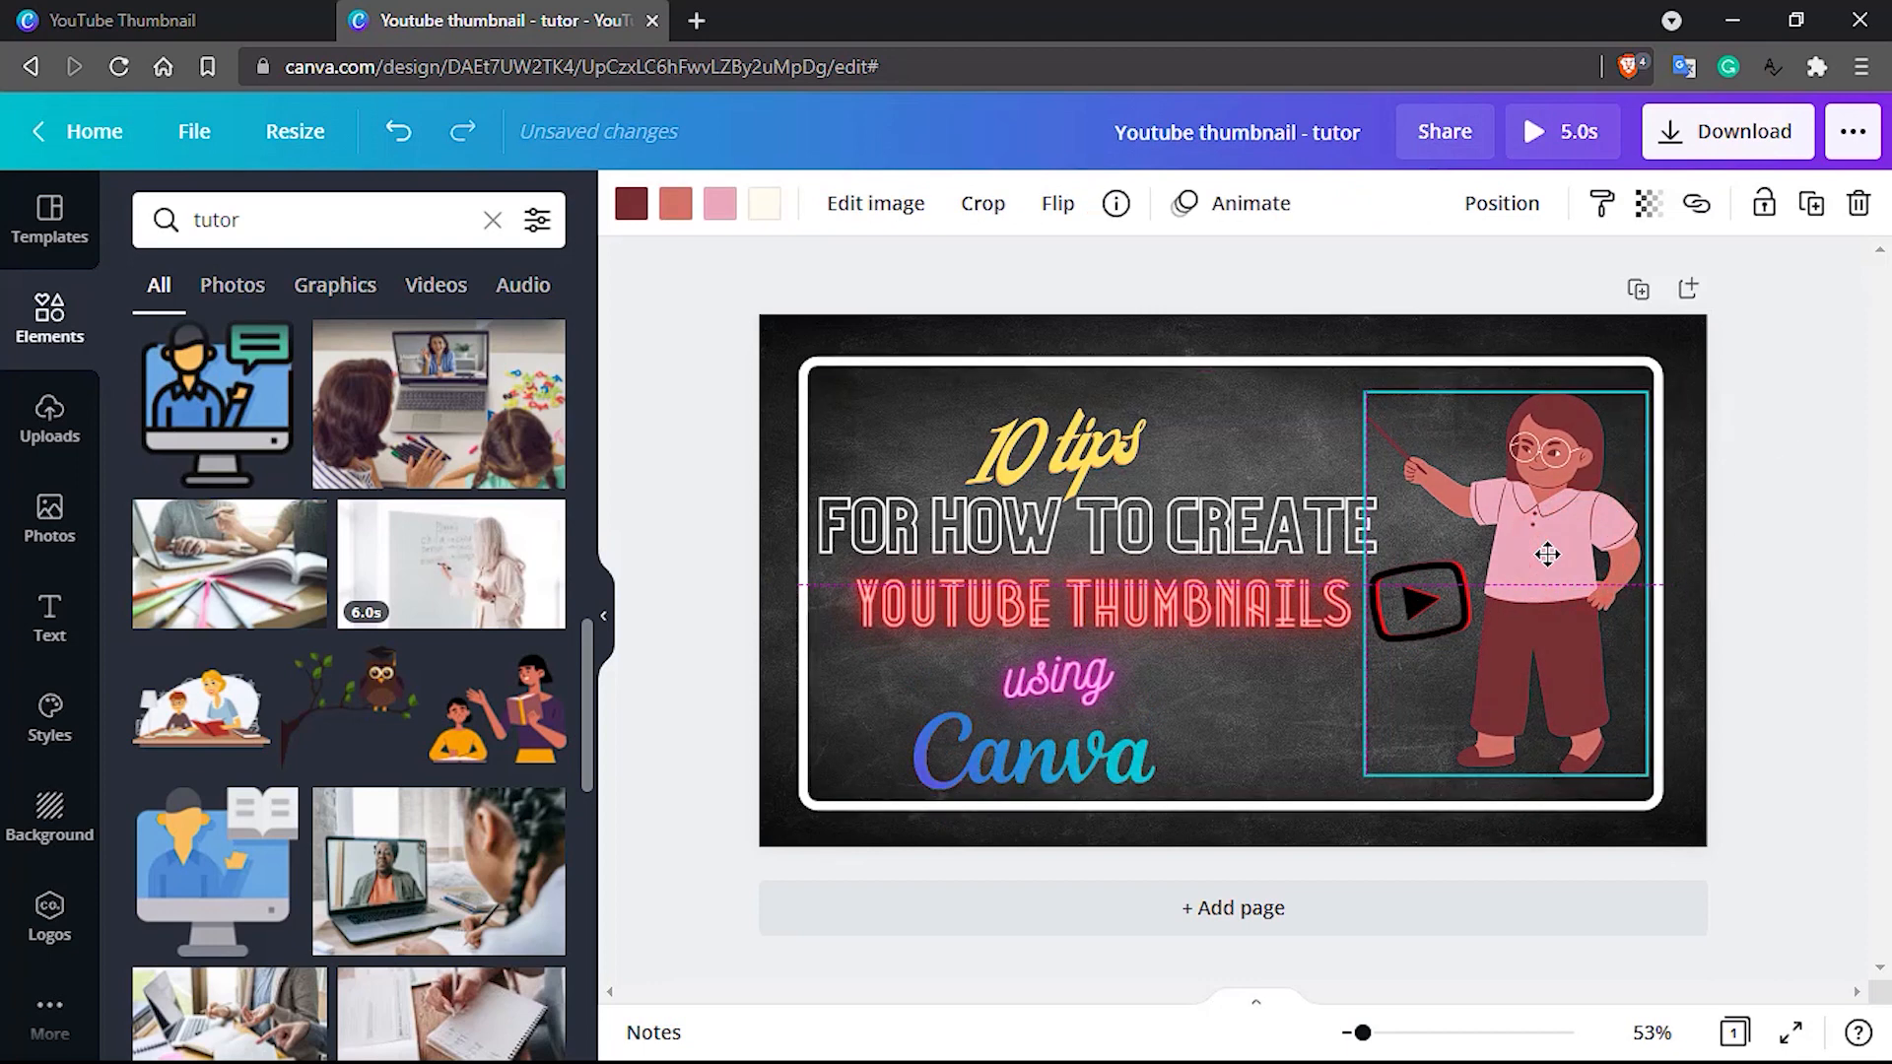
{"action": "left_click", "coordinate": [1243, 434]}
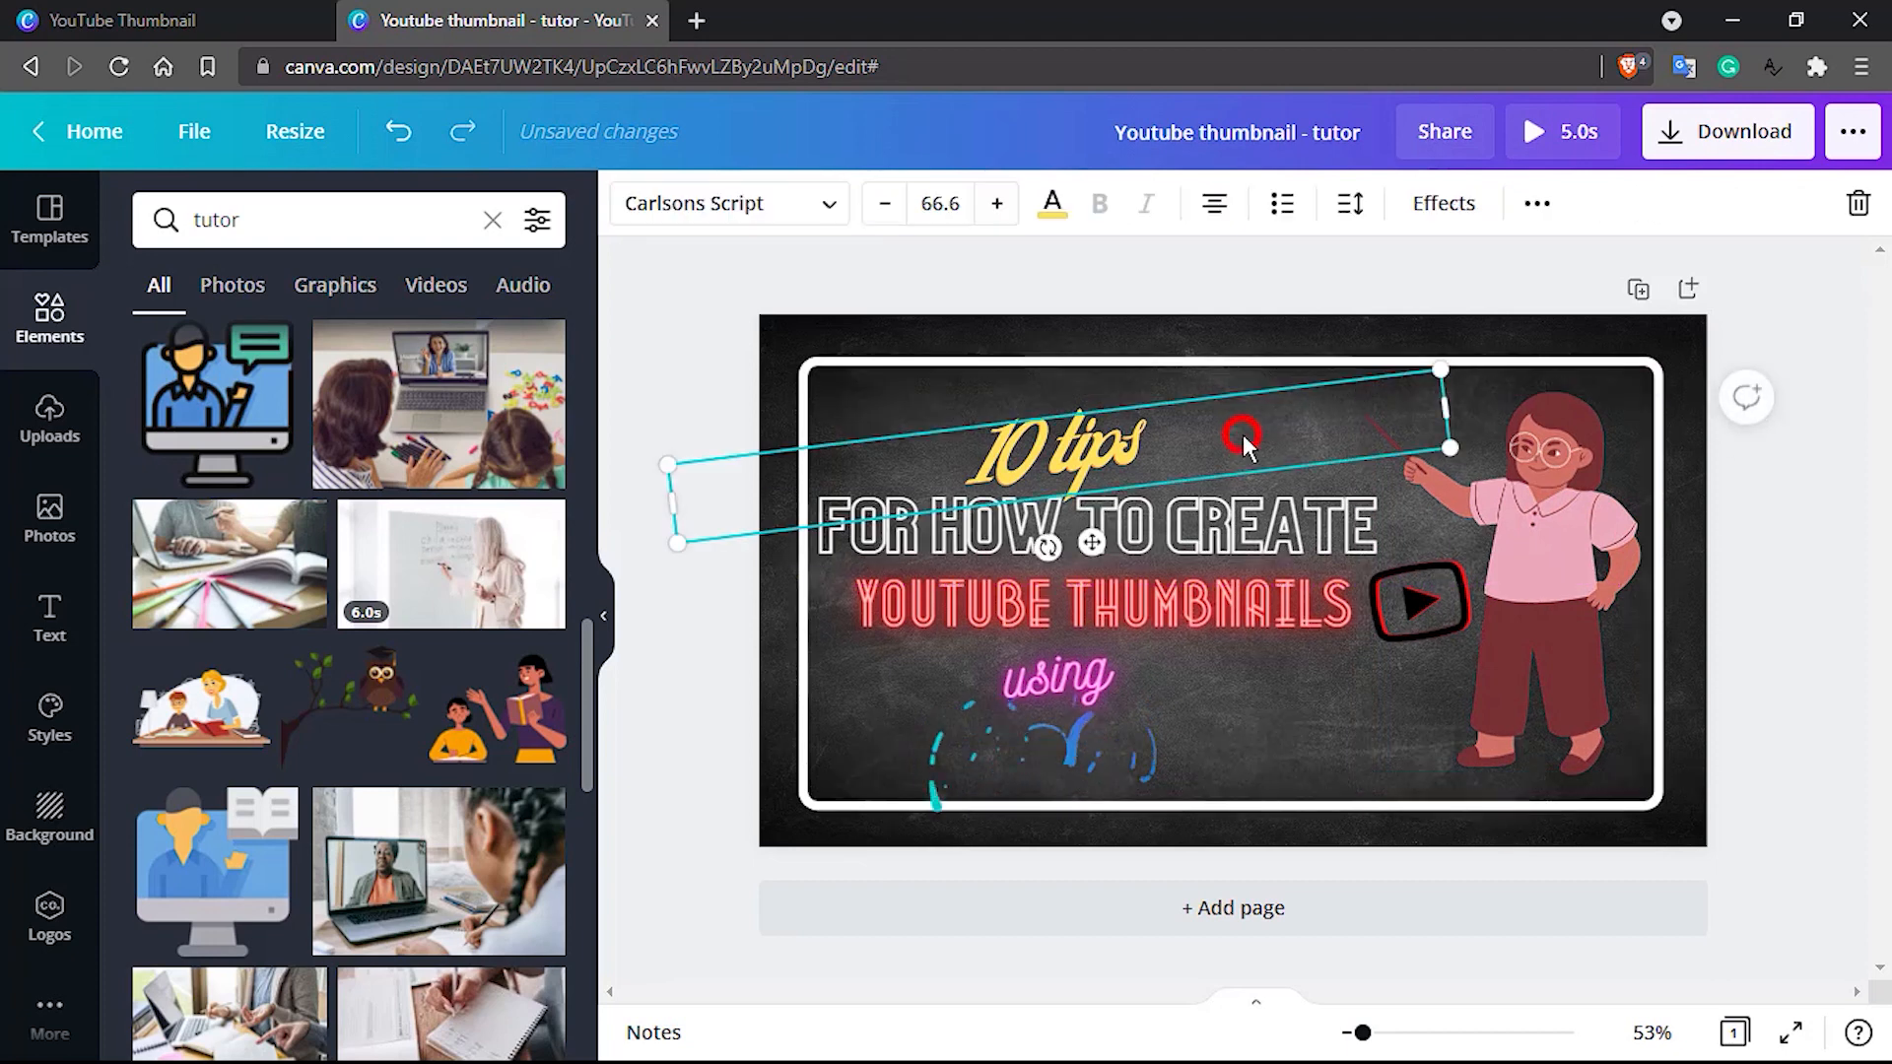
{"action": "left_click", "coordinate": [1766, 609]}
Preview the thumbnail at 25% zoom and in full screen, and return the view to Fit
{"action": "left_click", "coordinate": [1653, 1032]}
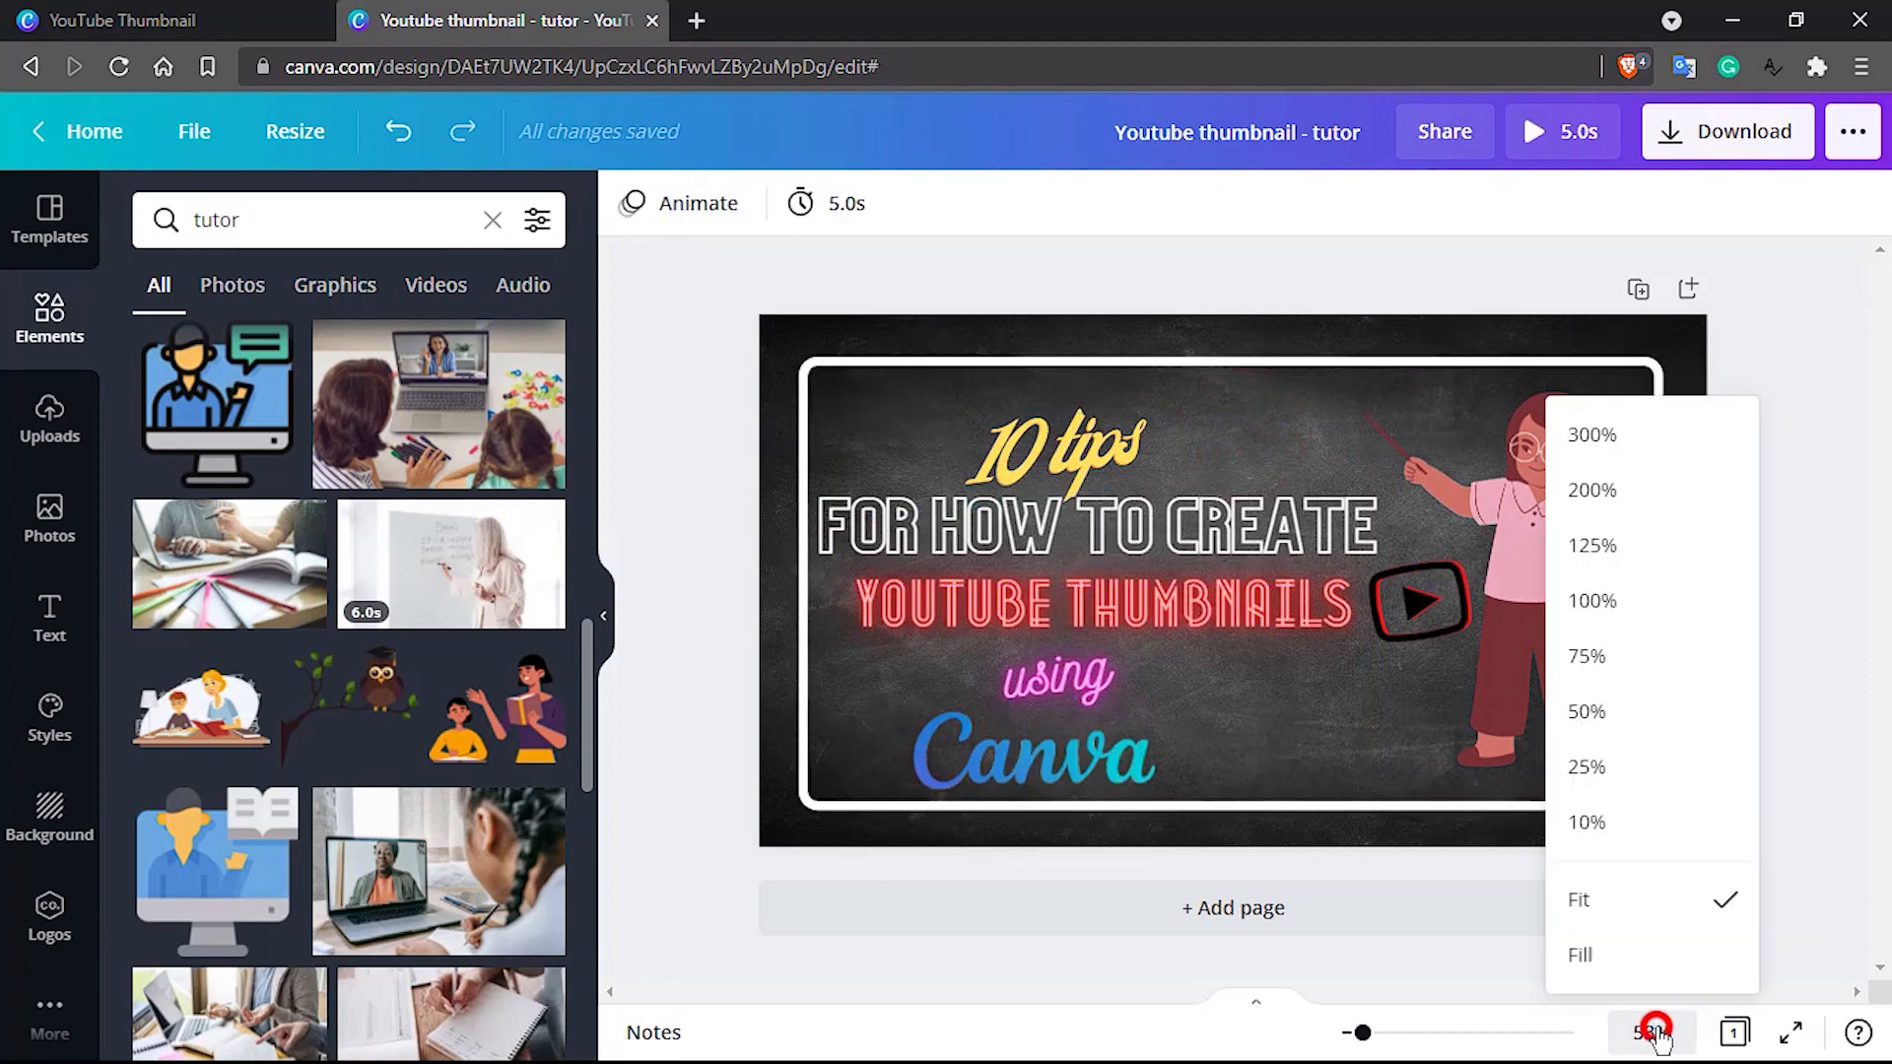
{"action": "left_click", "coordinate": [1610, 766]}
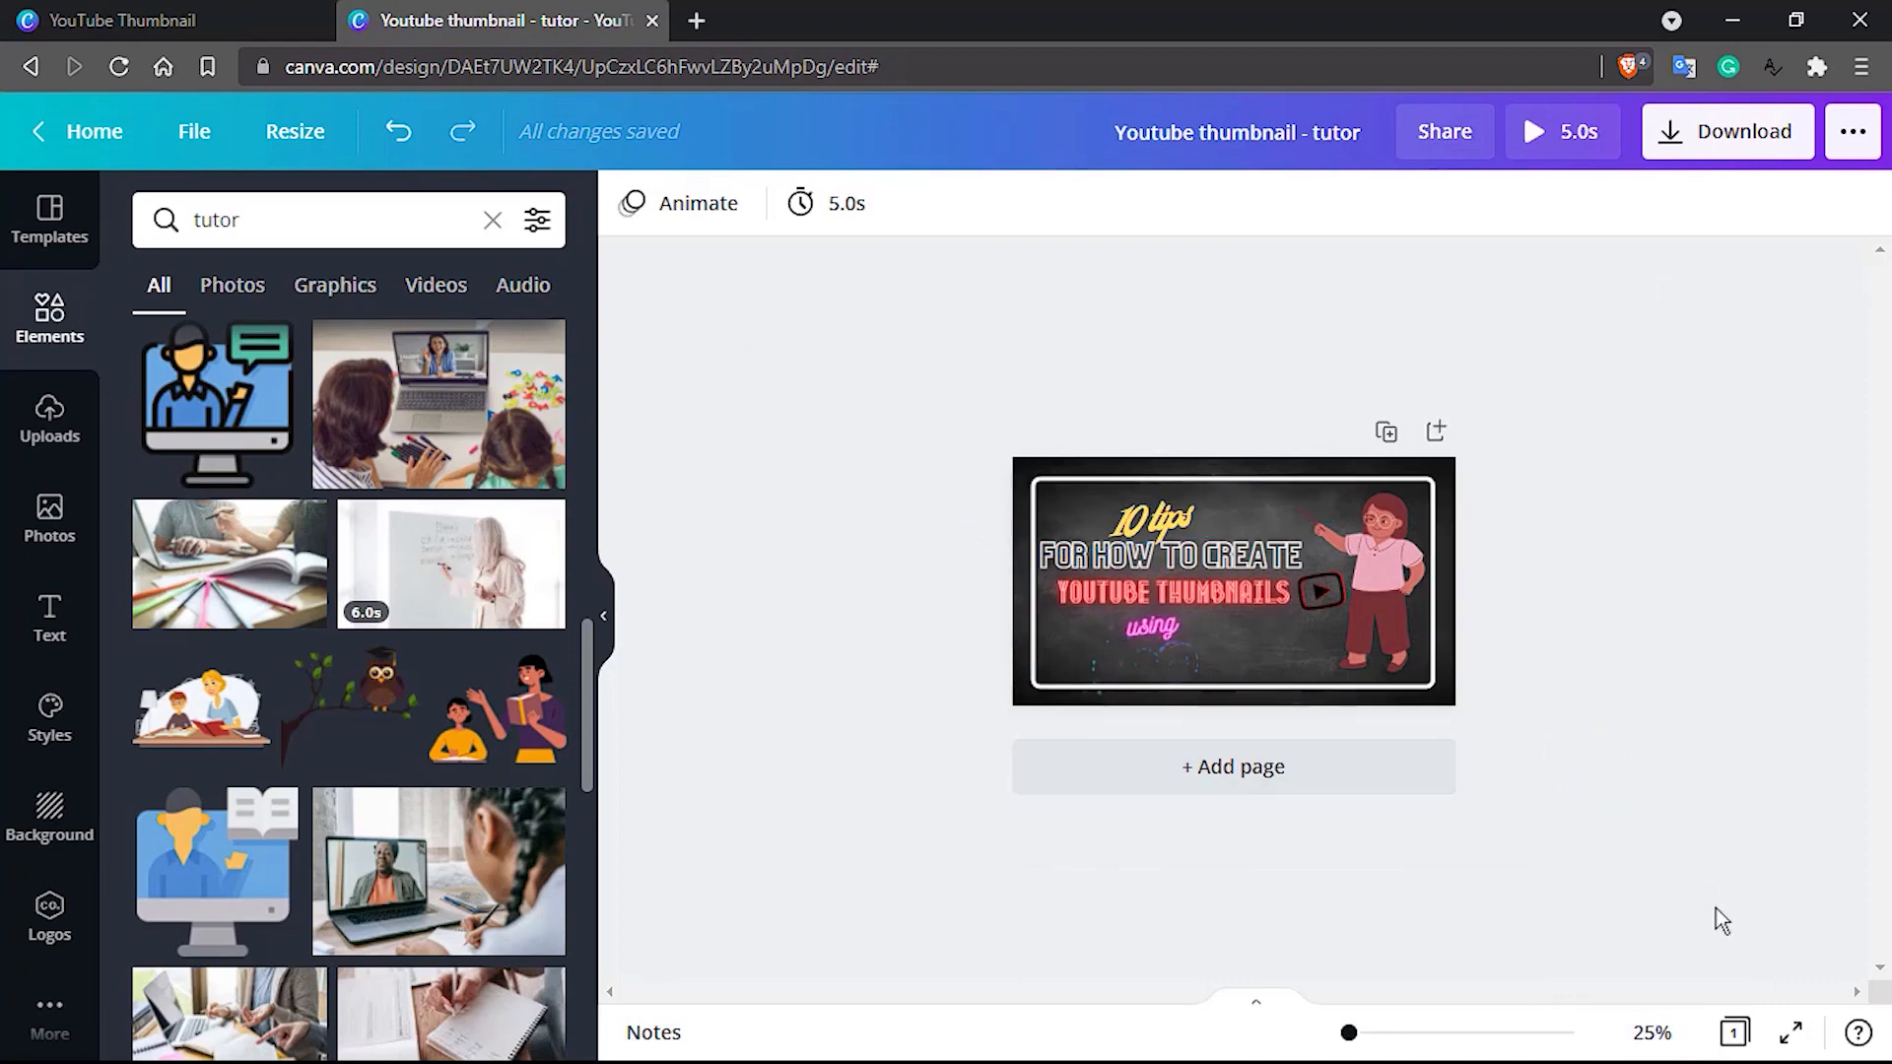
{"action": "left_click", "coordinate": [1796, 1034]}
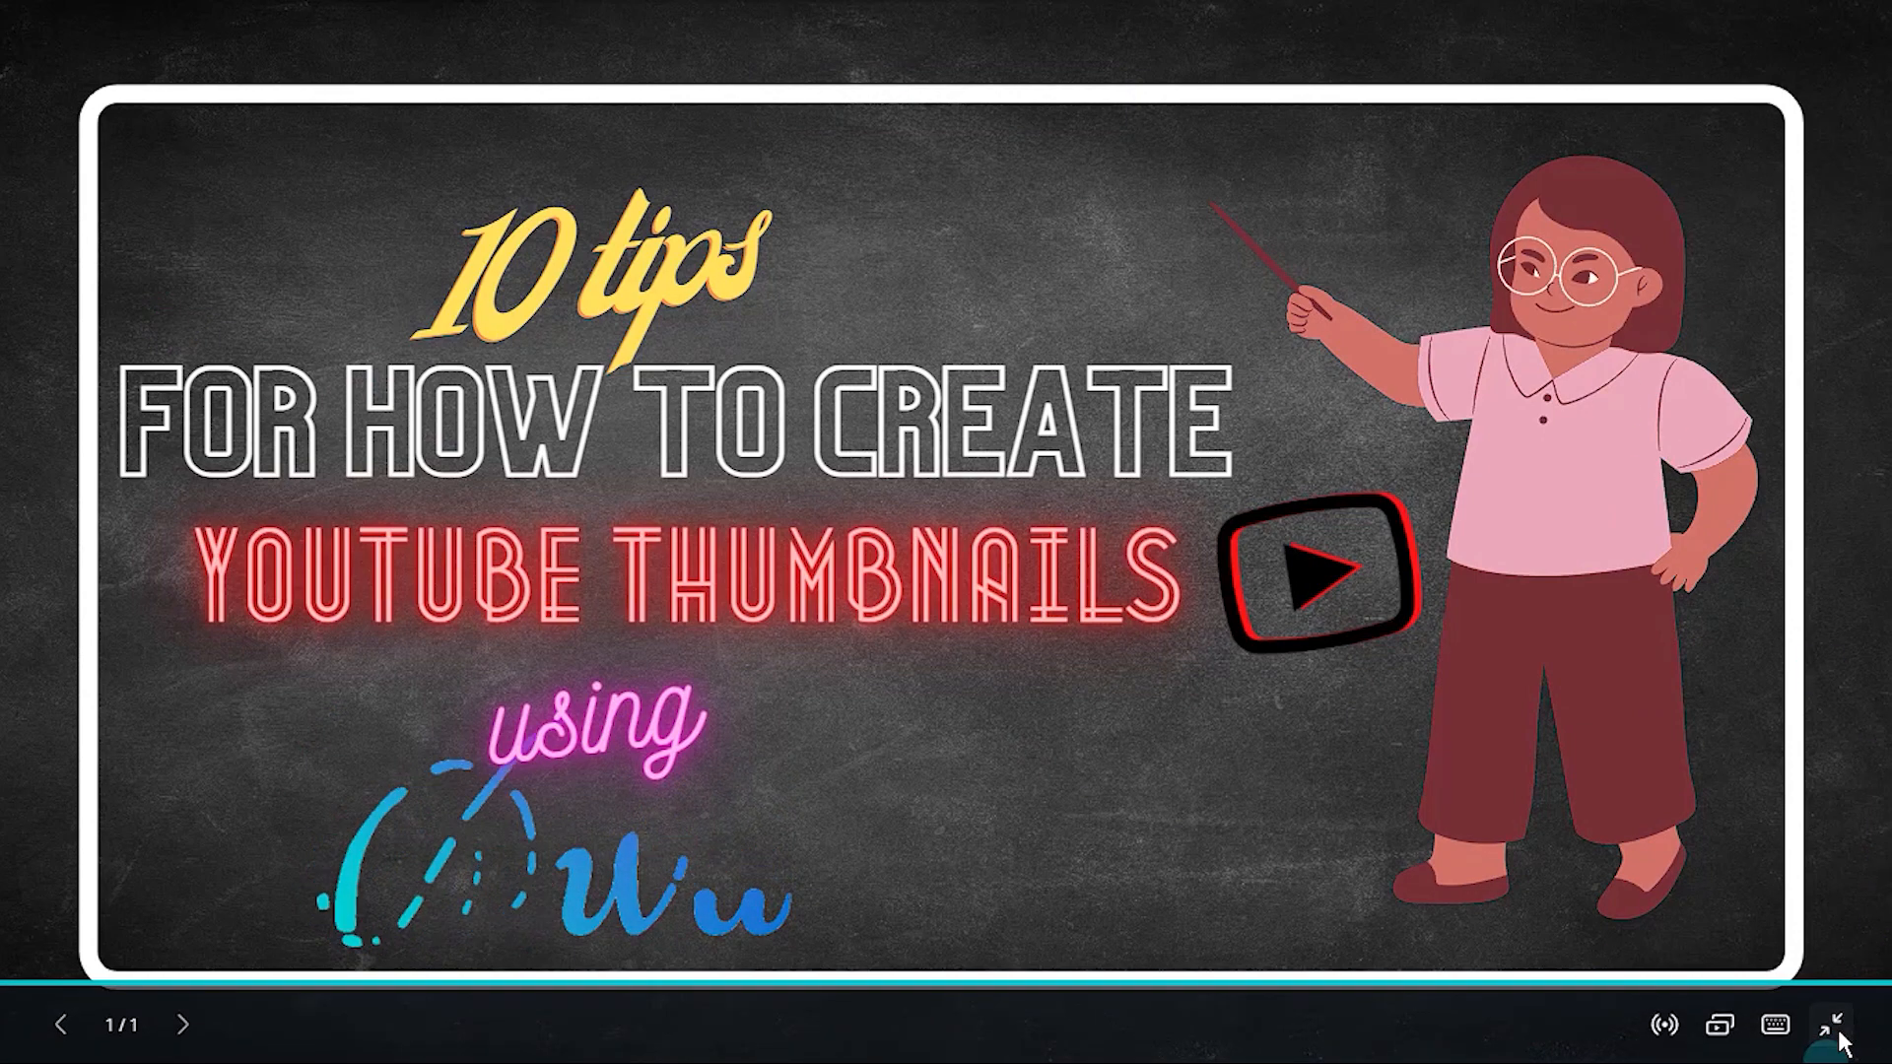
{"action": "left_click", "coordinate": [1838, 1031]}
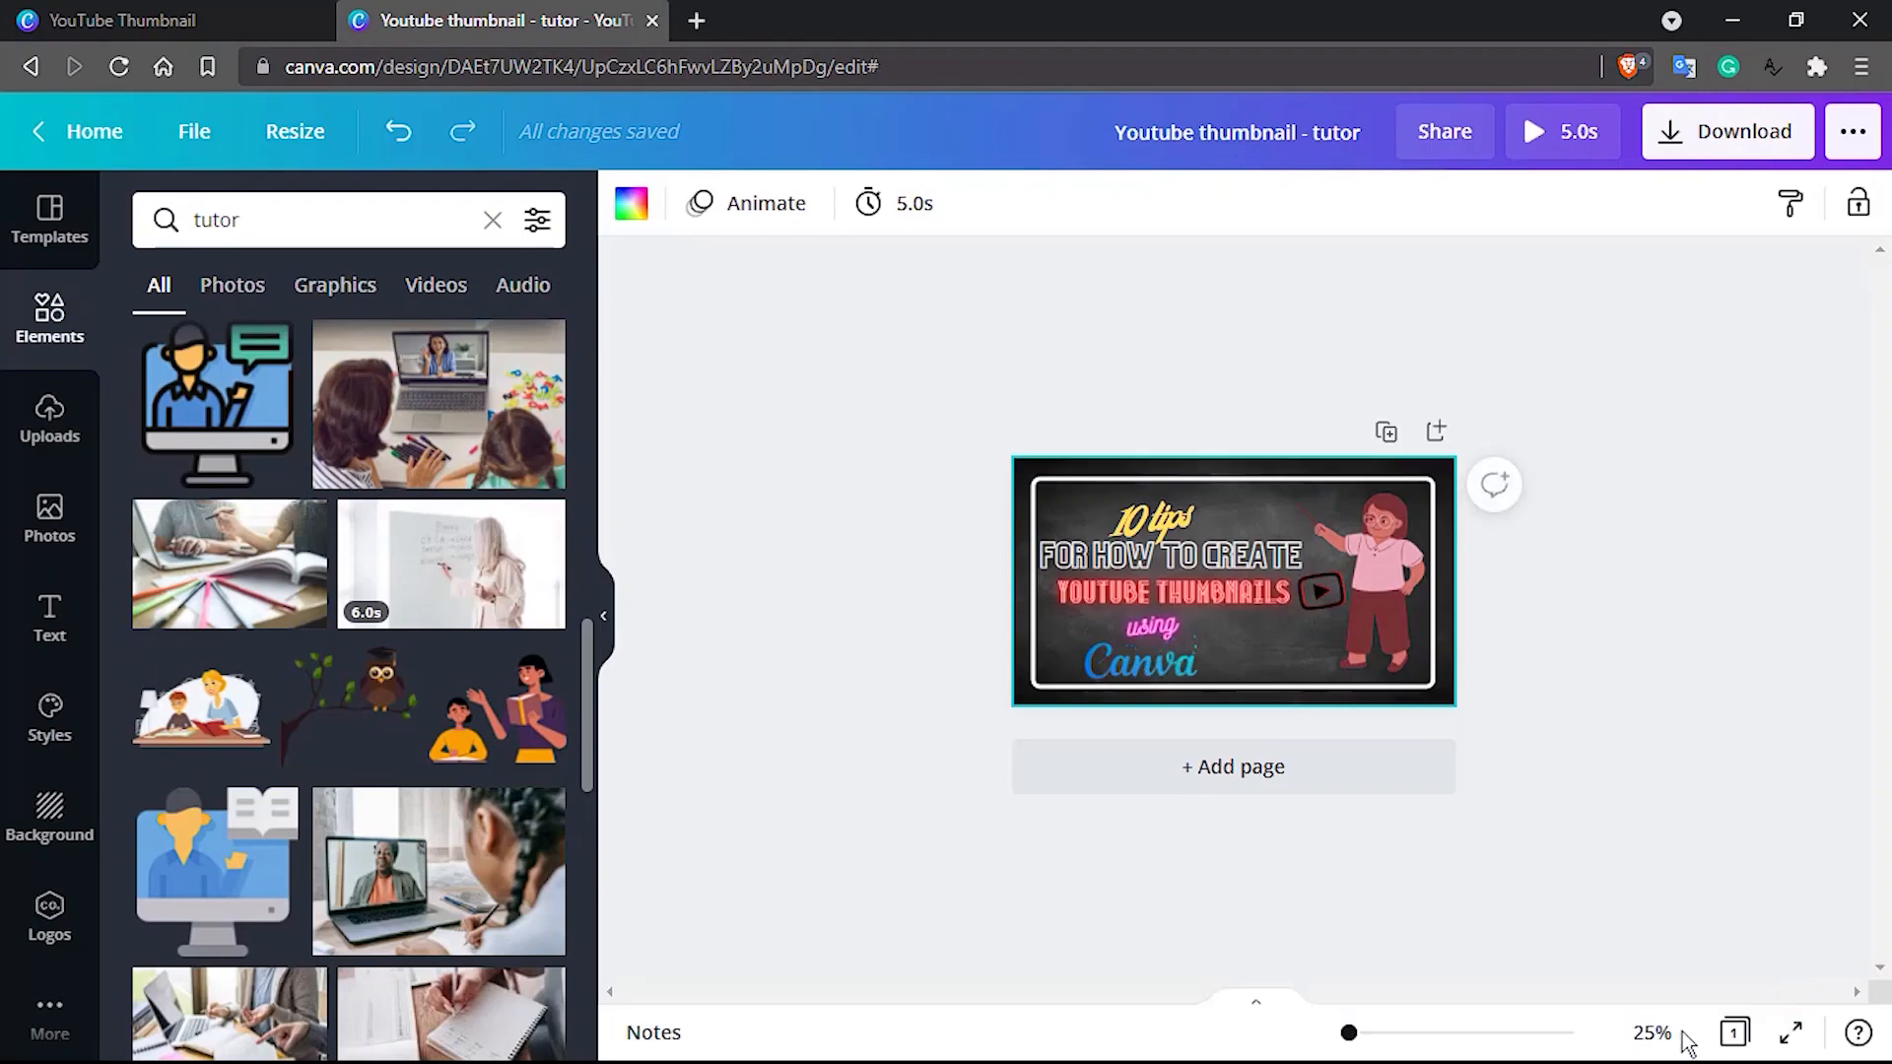
{"action": "left_click", "coordinate": [1652, 1033]}
{"action": "left_click", "coordinate": [1607, 898]}
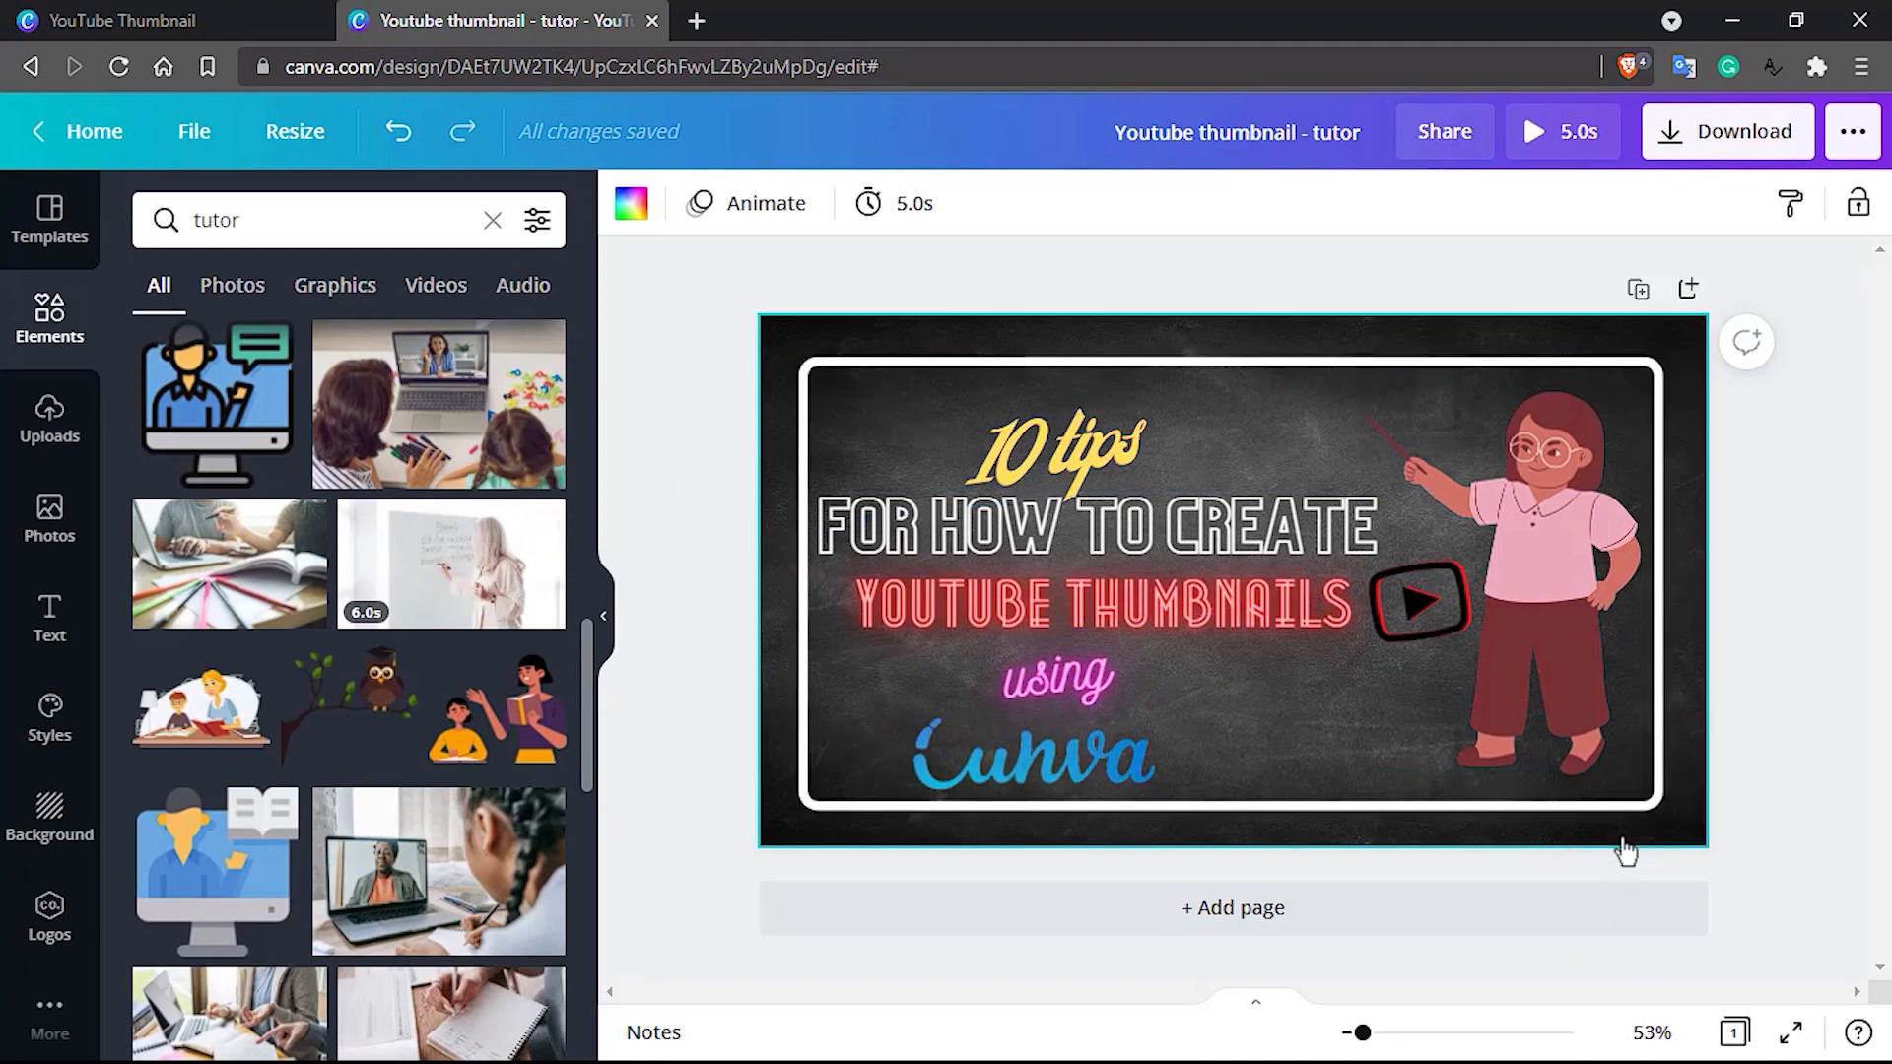
Download the thumbnail as a PNG at size 1, 1280 × 720 px
{"action": "left_click", "coordinate": [1779, 135]}
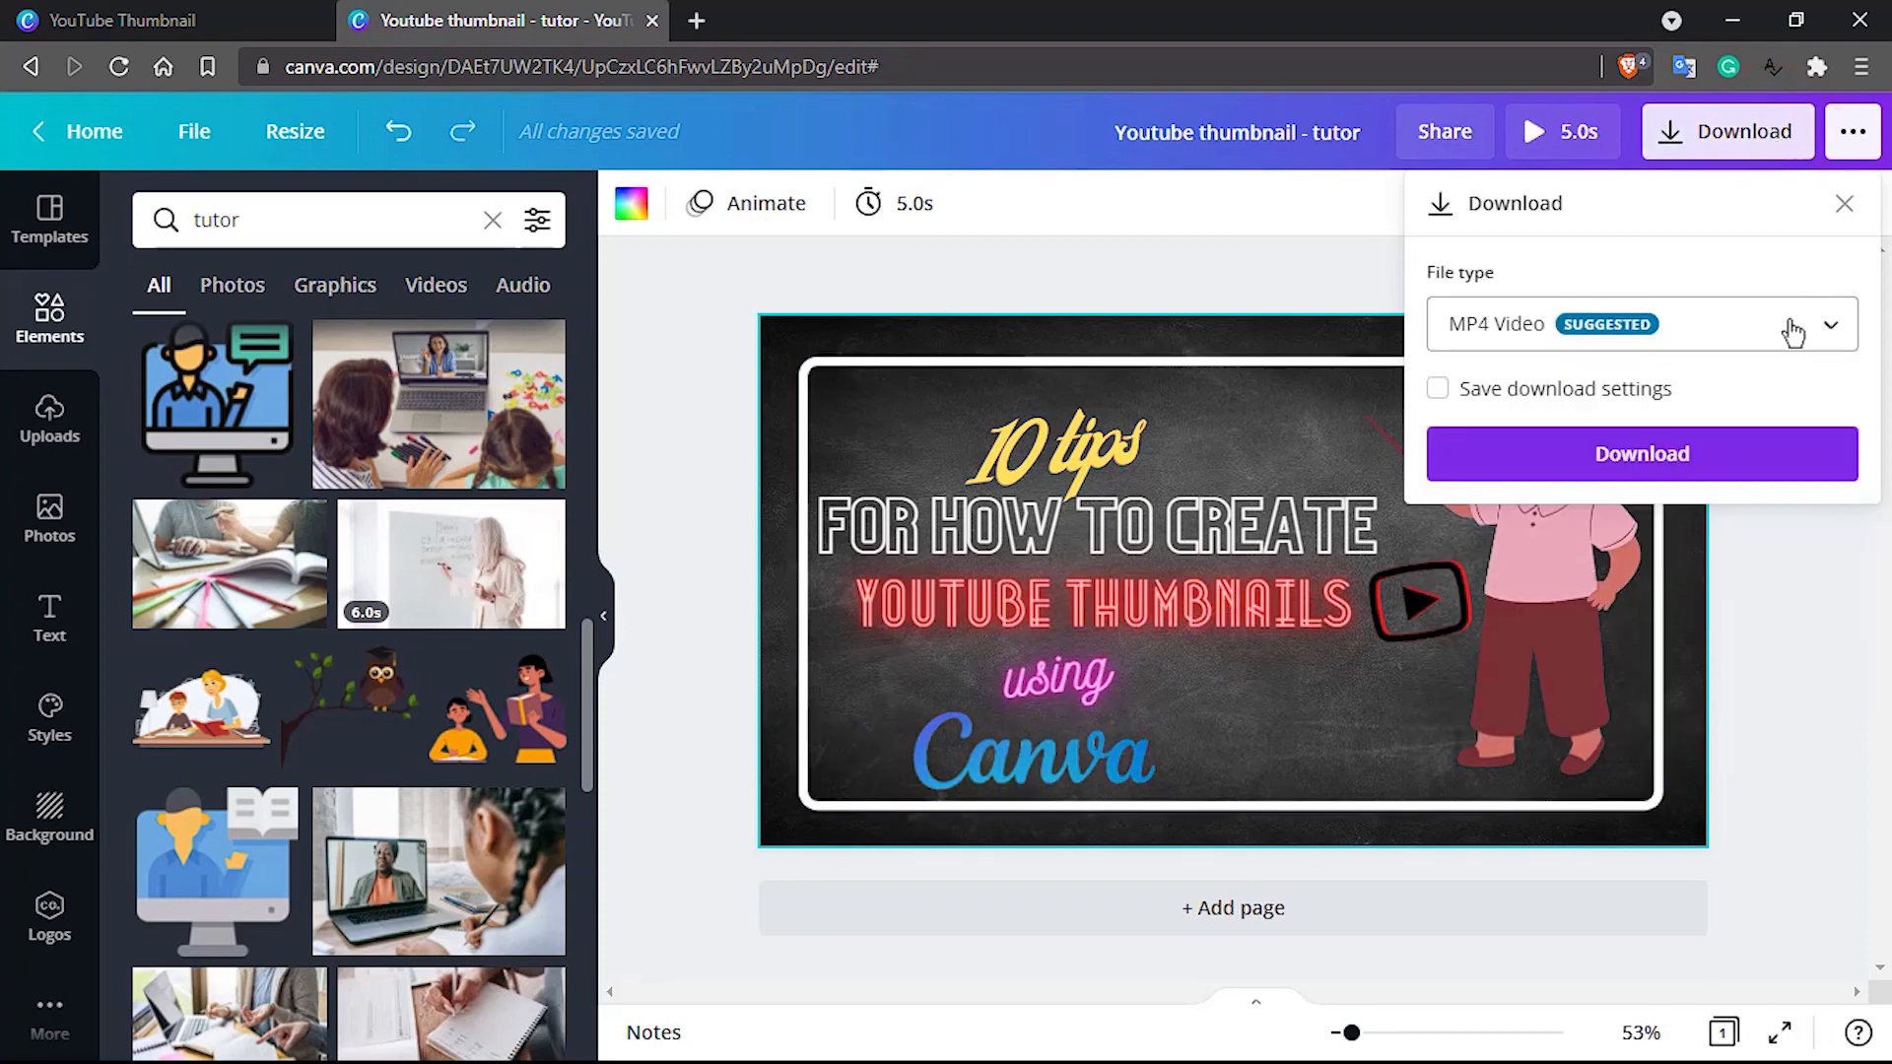
{"action": "left_click", "coordinate": [1790, 335]}
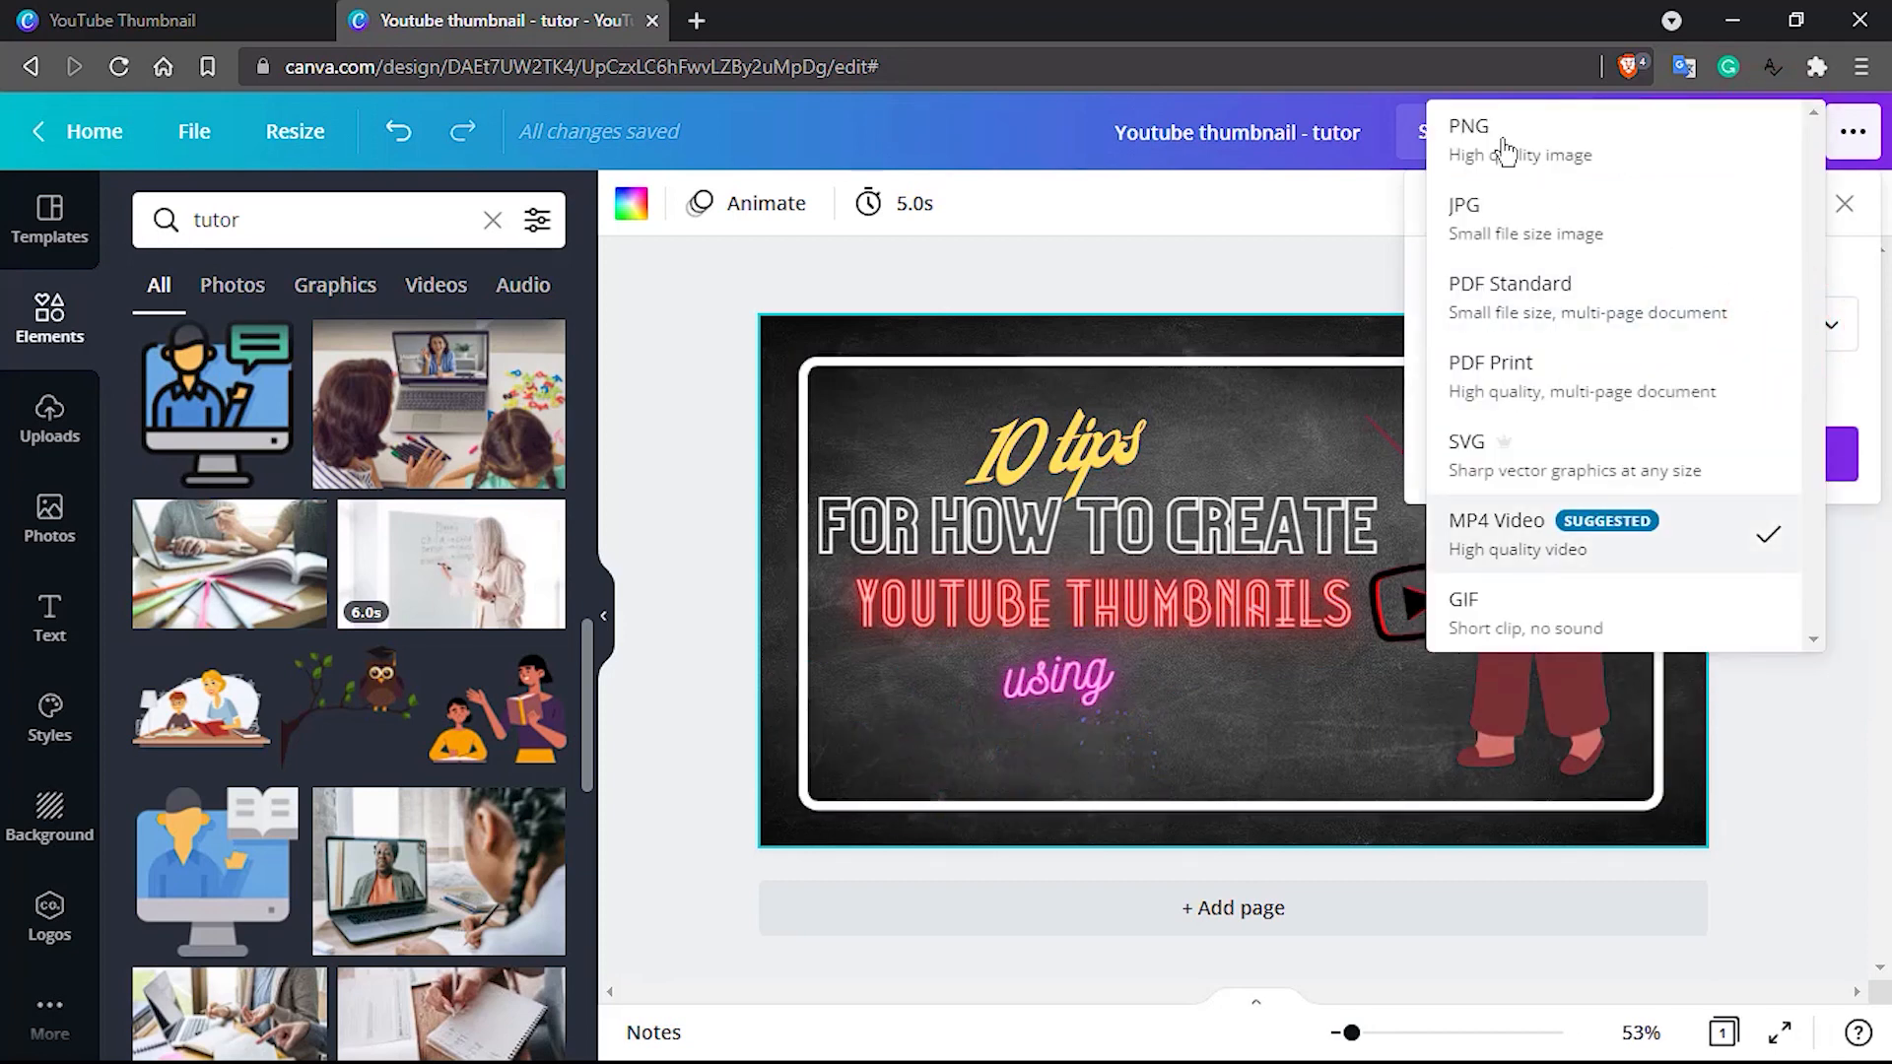
{"action": "left_click", "coordinate": [1502, 140]}
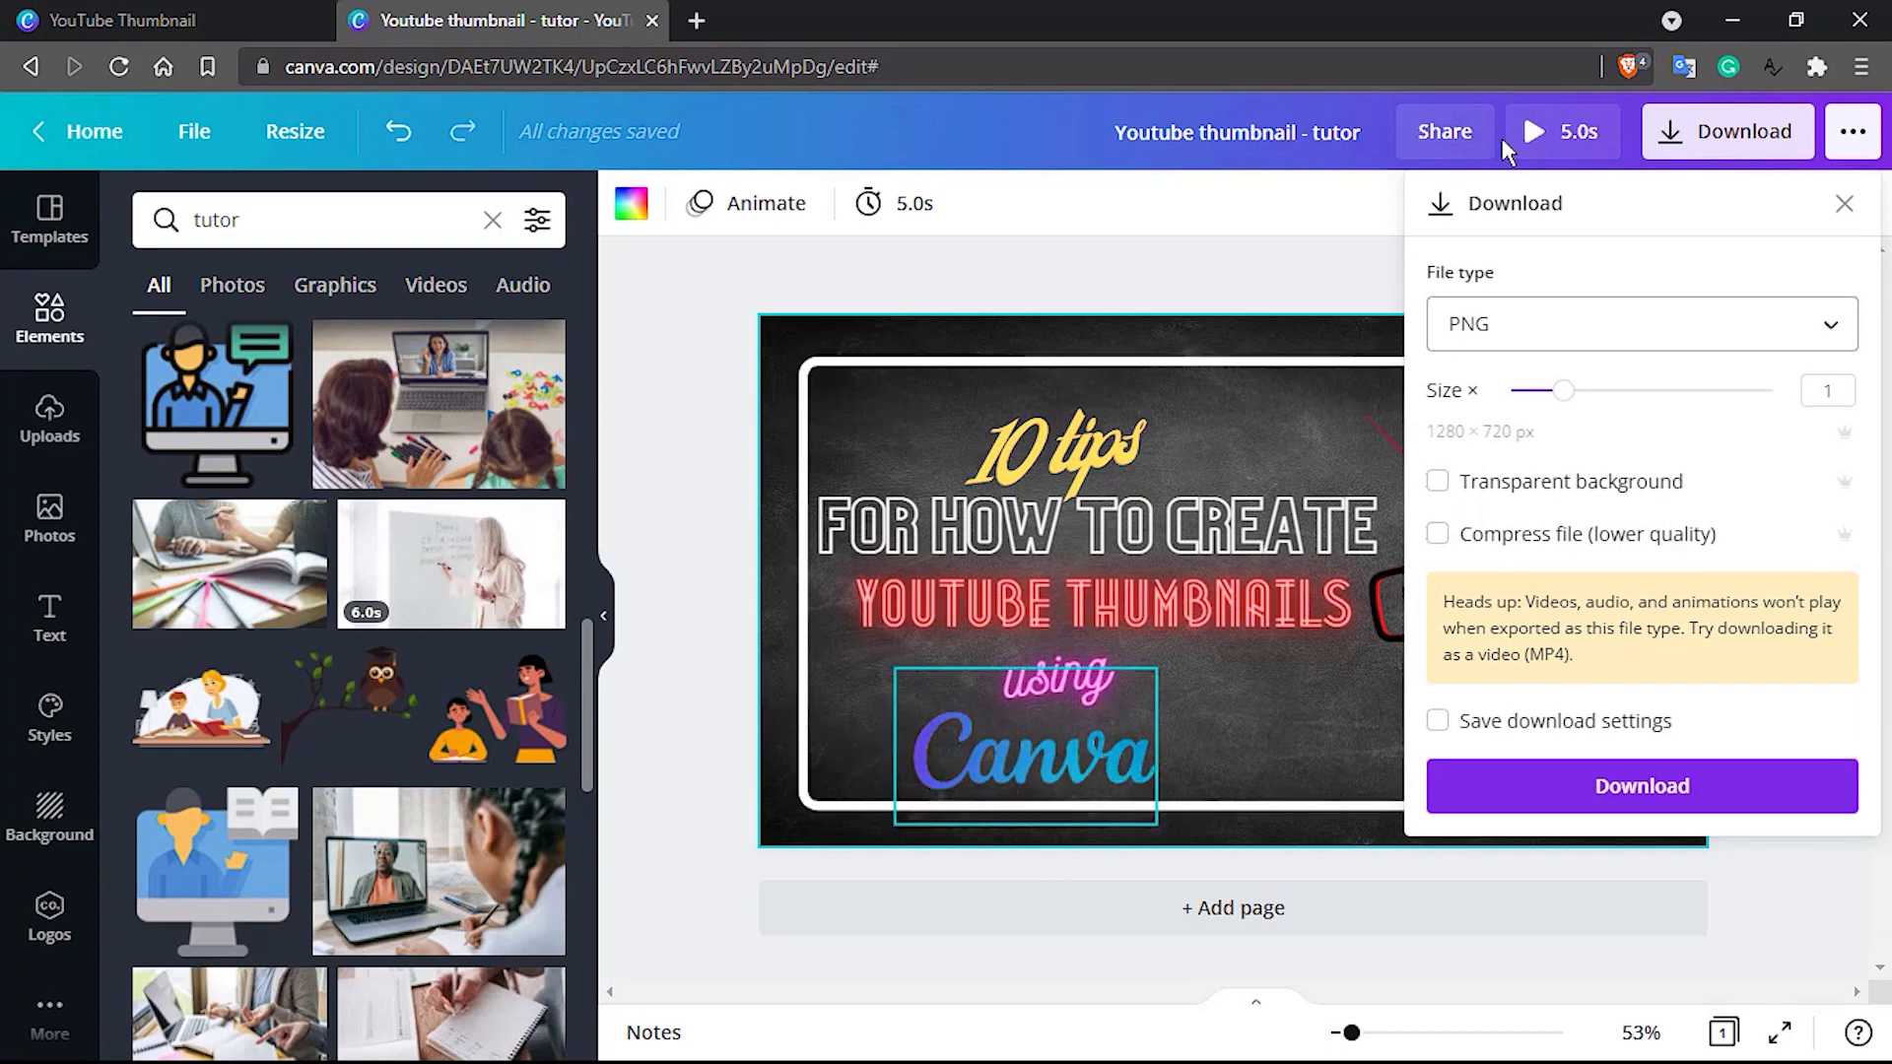
{"action": "left_click", "coordinate": [1575, 795]}
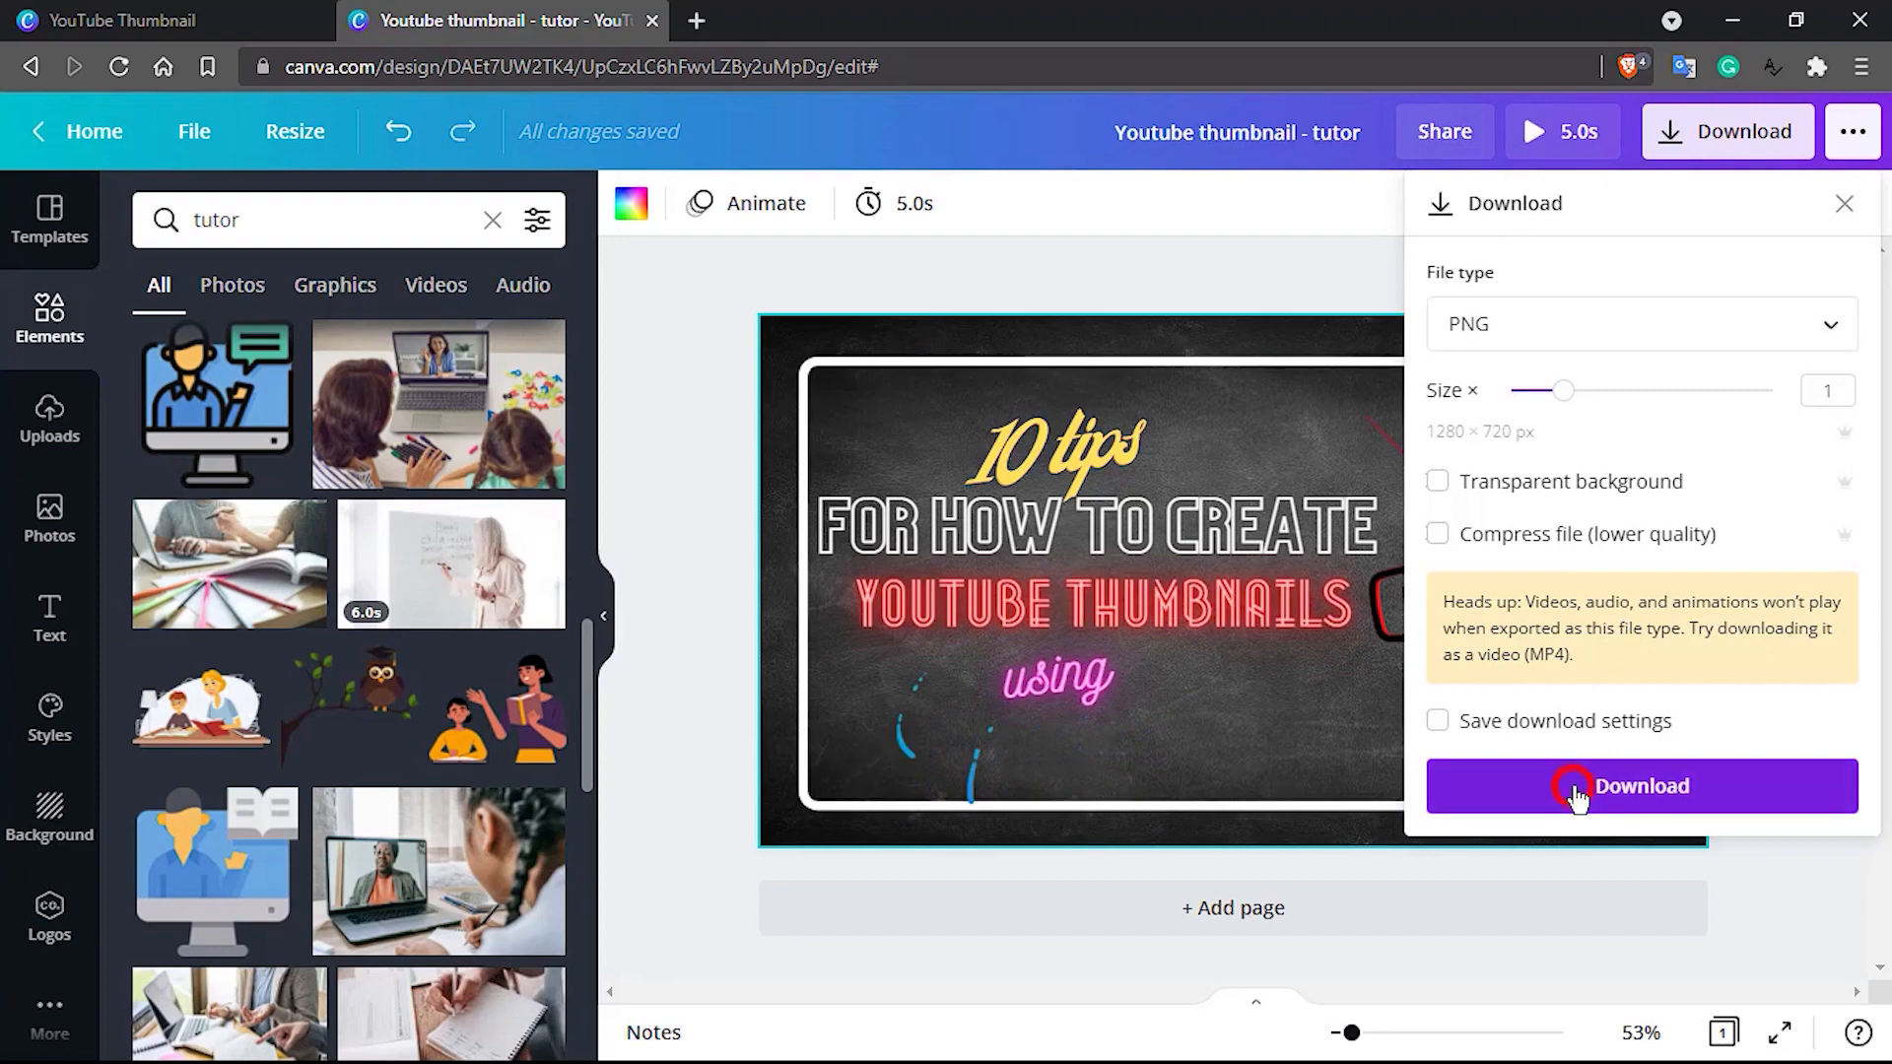